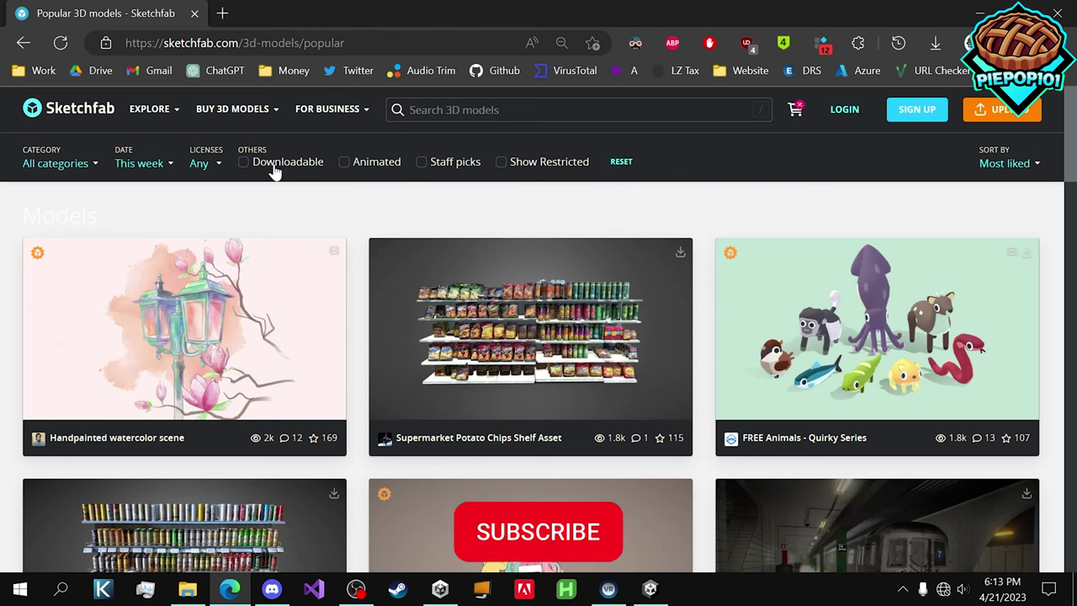
Step: Search Sketchfab for 'sword' limited to downloadable models
{"action": "left_click", "coordinate": [277, 165]}
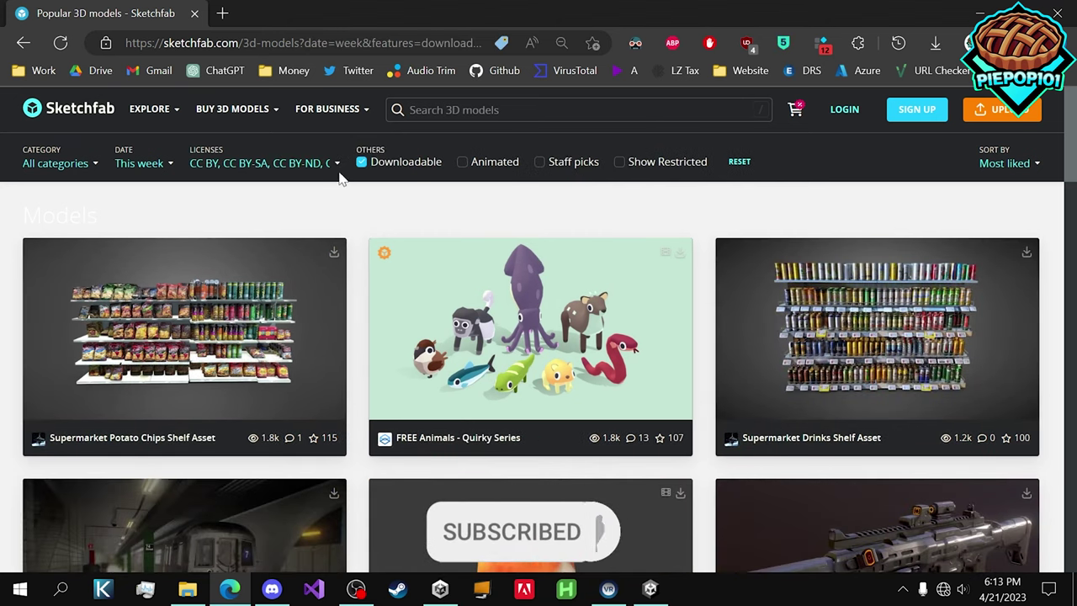
{"action": "scroll", "coordinate": [385, 197], "scroll_direction": "down", "scroll_amount": 8}
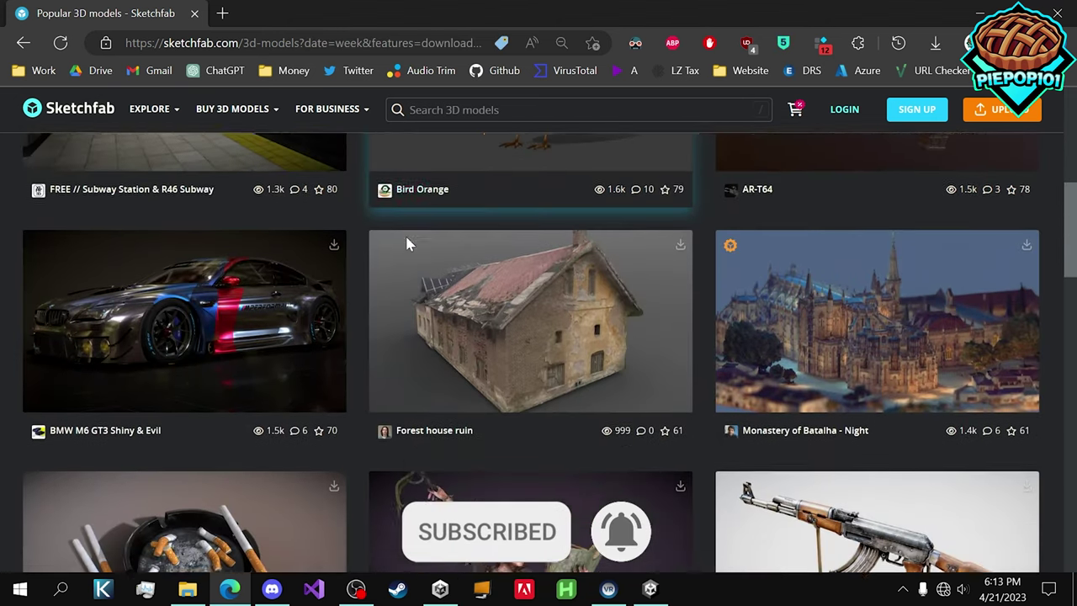
{"action": "scroll", "coordinate": [375, 303], "scroll_direction": "up", "scroll_amount": 10}
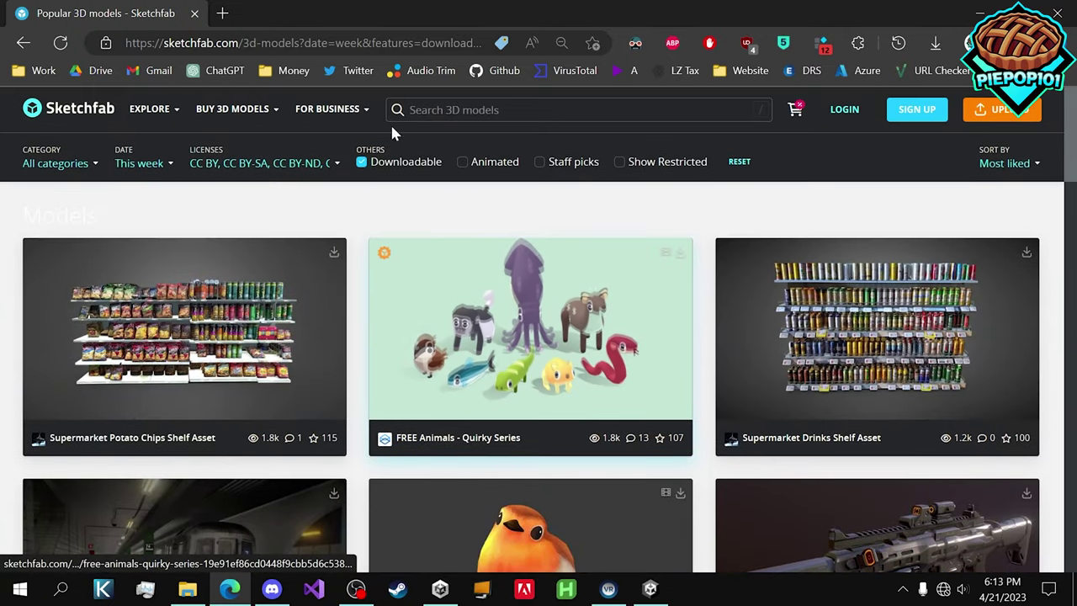
{"action": "left_click", "coordinate": [433, 110]}
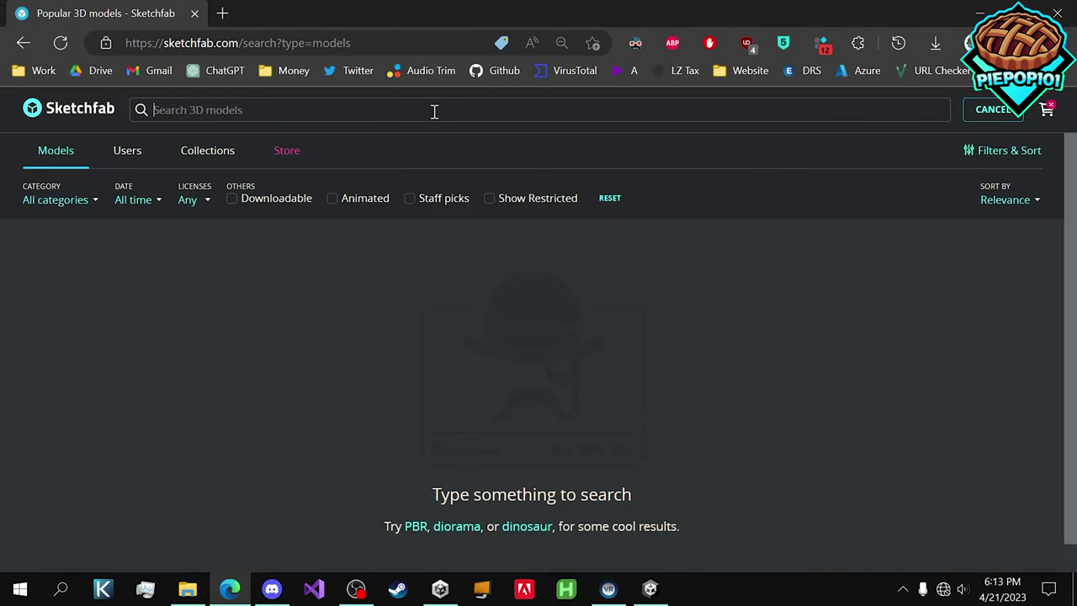
{"action": "type", "text": "sword"}
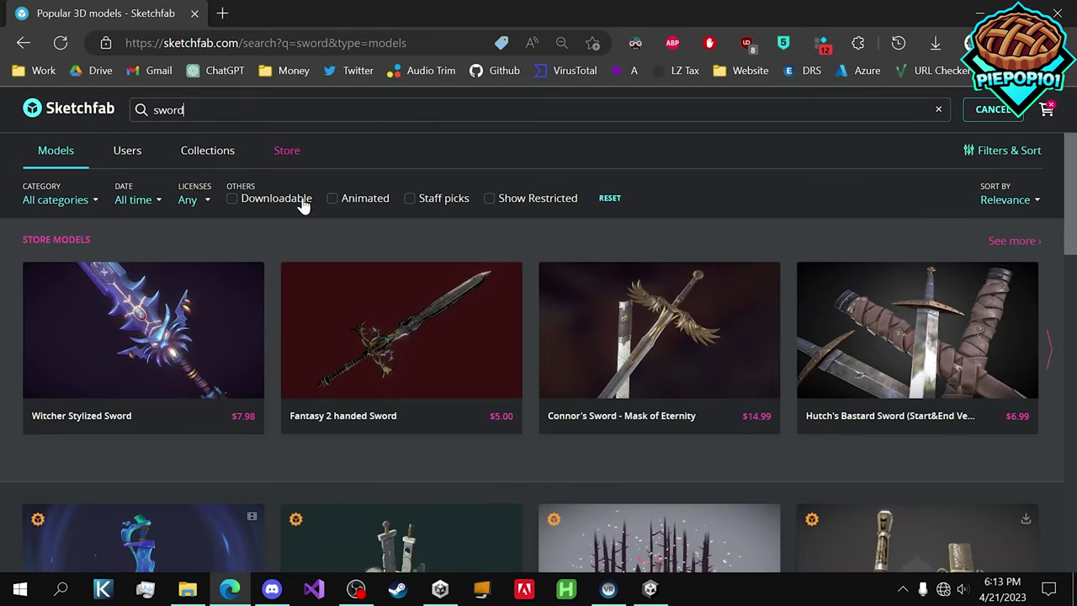
{"action": "left_click", "coordinate": [303, 204]}
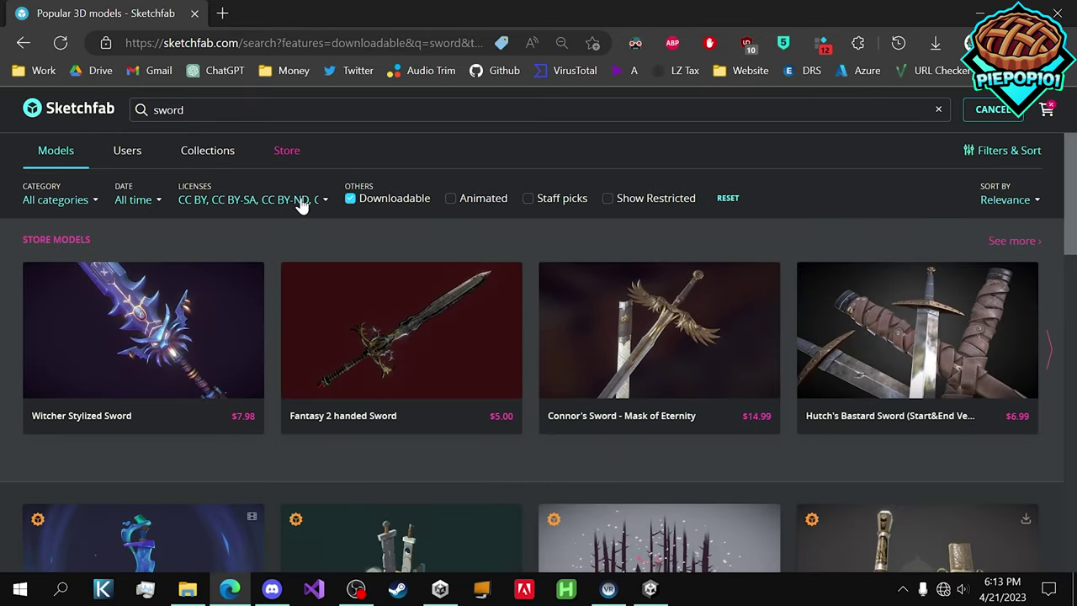
Step: Sort the sword results by Most viewed and open the Master Sword model page
{"action": "left_click", "coordinate": [1013, 199]}
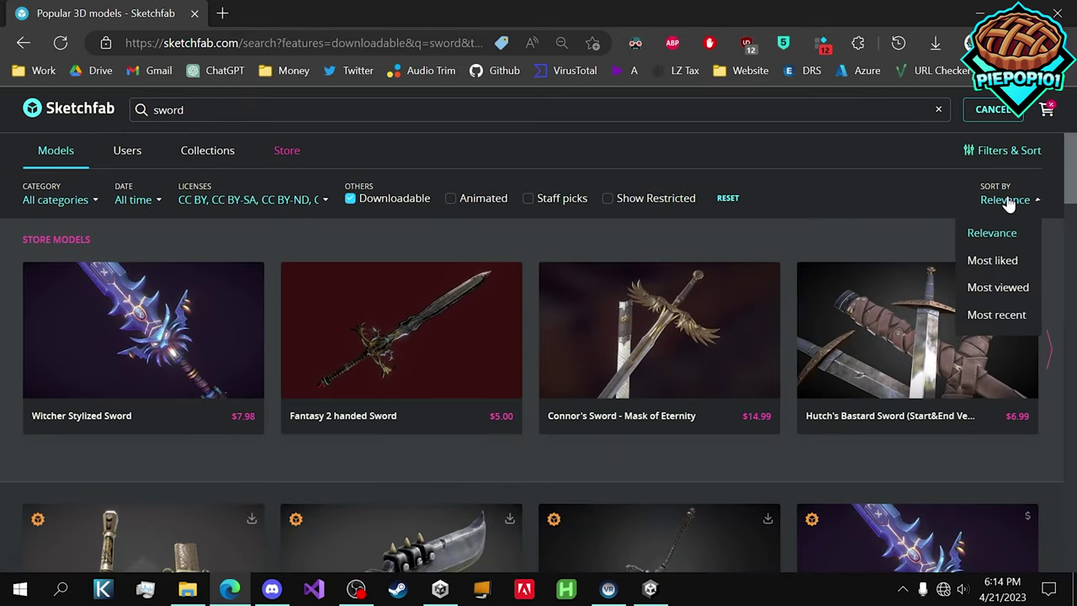
{"action": "left_click", "coordinate": [998, 288]}
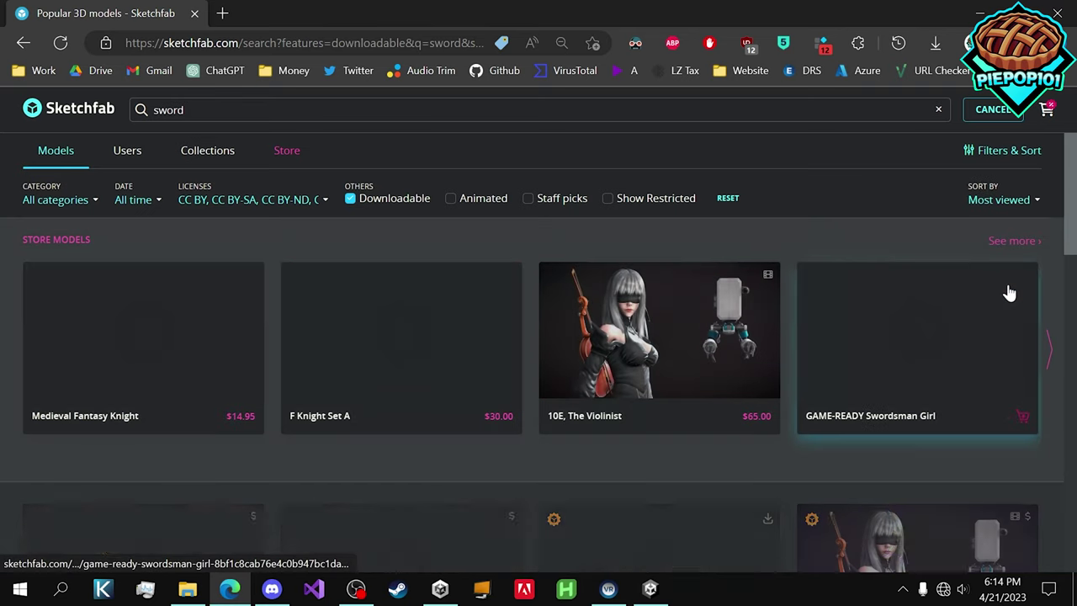
{"action": "scroll", "coordinate": [529, 311], "scroll_direction": "down", "scroll_amount": 2}
{"action": "scroll", "coordinate": [529, 318], "scroll_direction": "down", "scroll_amount": 6}
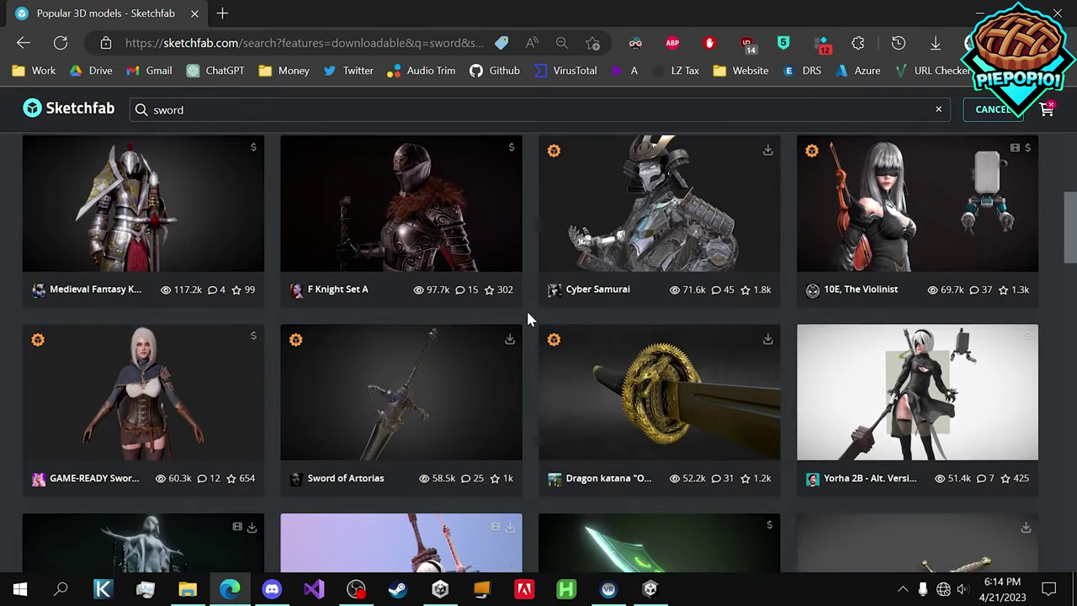
{"action": "scroll", "coordinate": [529, 319], "scroll_direction": "down", "scroll_amount": 3}
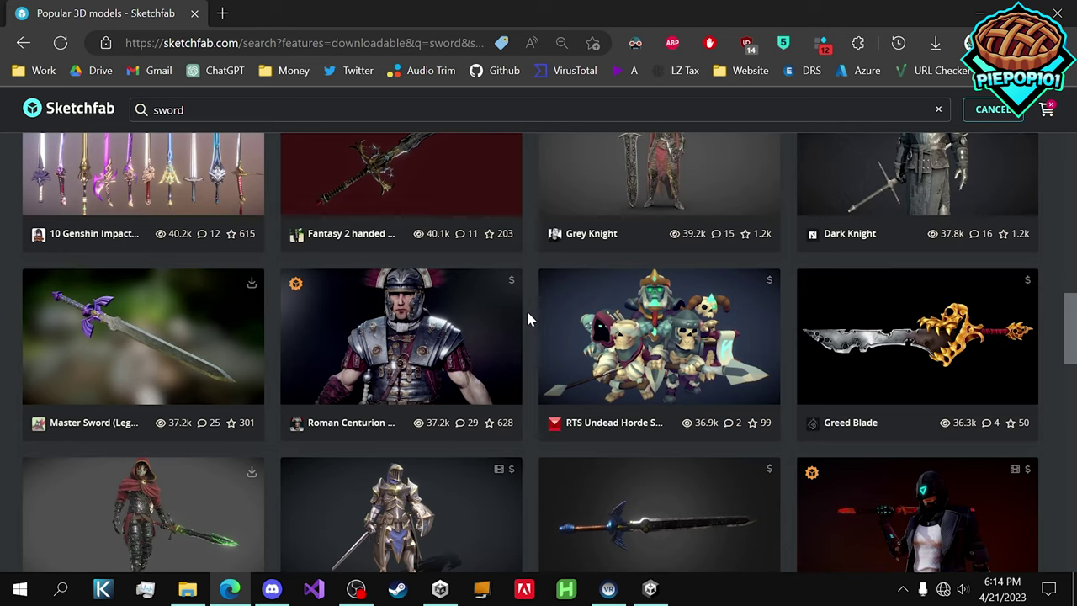
{"action": "left_click", "coordinate": [202, 300]}
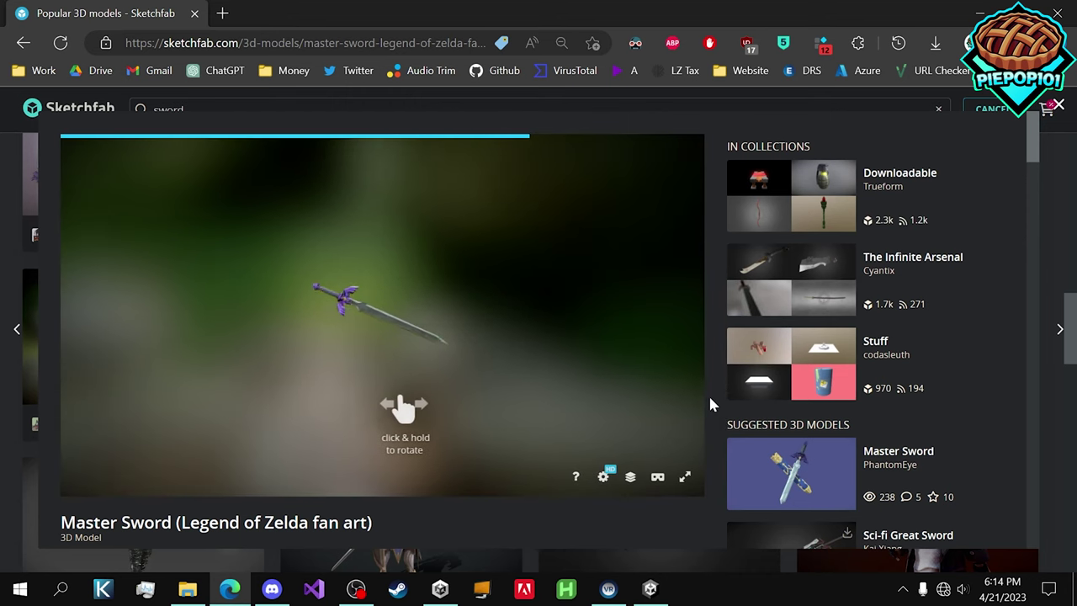
Step: Download the Master Sword model in its original fbx format
{"action": "scroll", "coordinate": [713, 401], "scroll_direction": "down", "scroll_amount": 1}
{"action": "scroll", "coordinate": [713, 394], "scroll_direction": "down", "scroll_amount": 1}
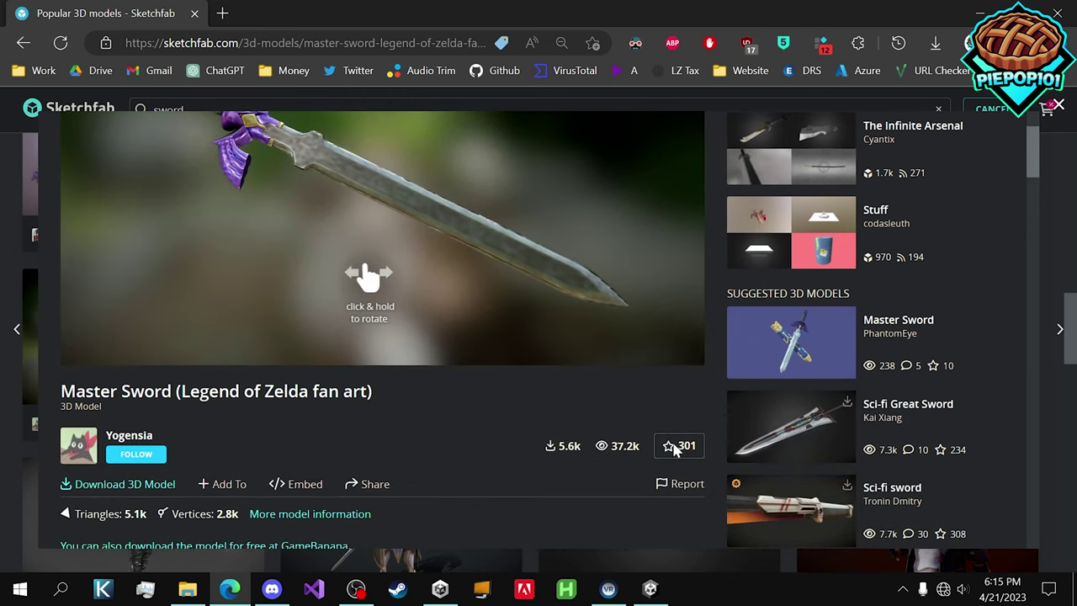
{"action": "left_click", "coordinate": [120, 484]}
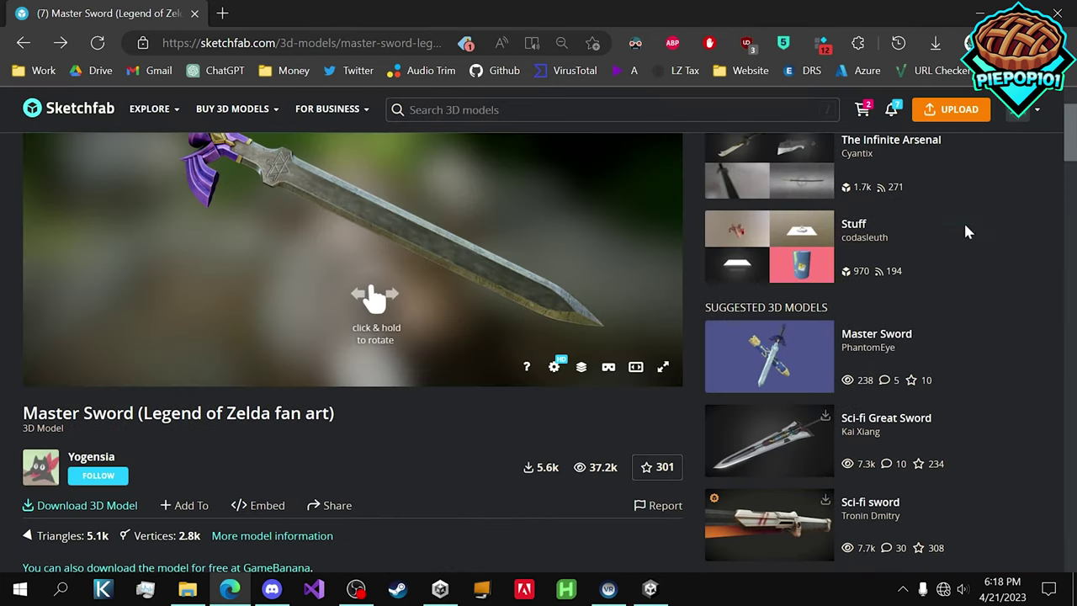
{"action": "left_click", "coordinate": [111, 505]}
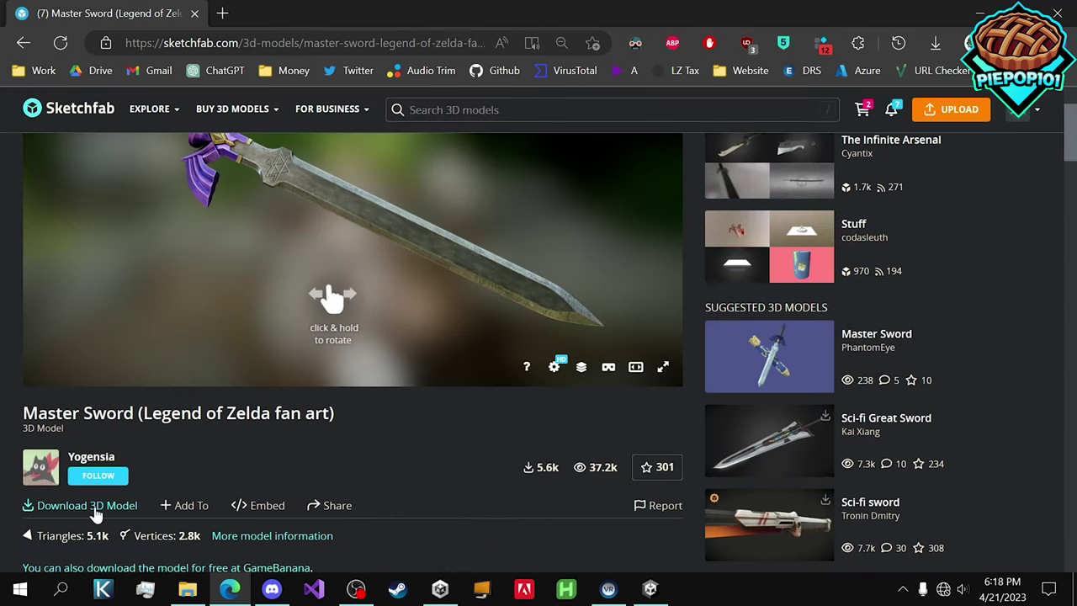
{"action": "scroll", "coordinate": [527, 462], "scroll_direction": "down", "scroll_amount": 1}
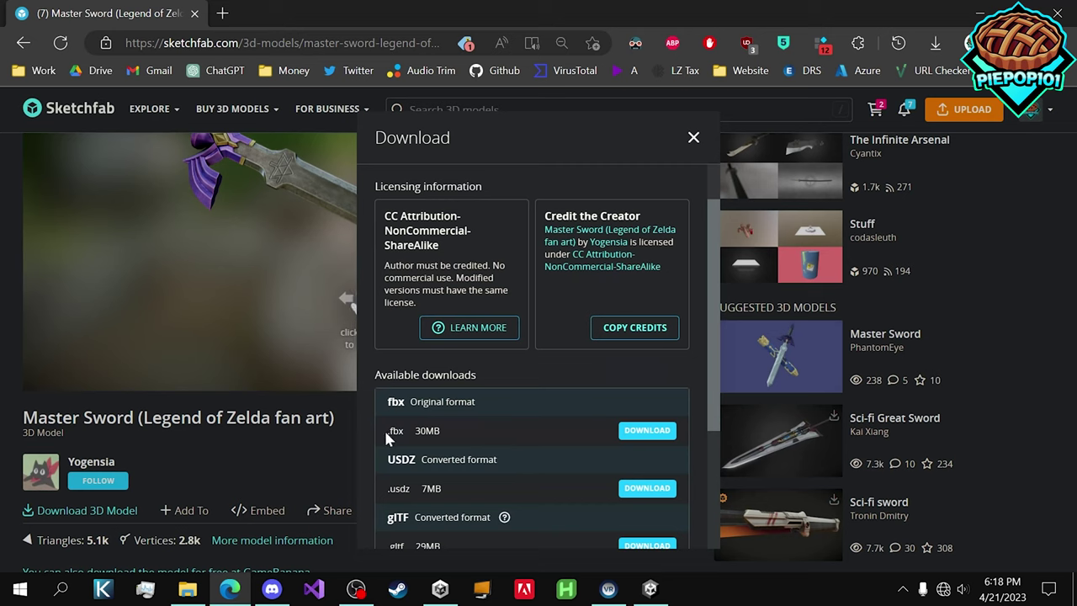
{"action": "left_click", "coordinate": [648, 434]}
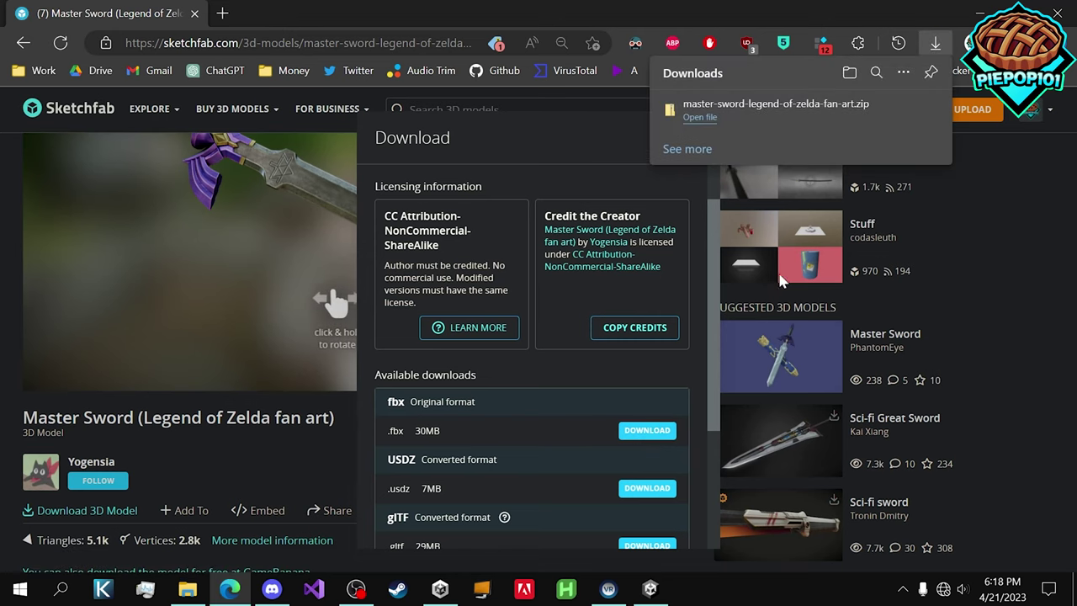
Step: Open the downloaded zip and inspect its source and textures folders
{"action": "left_click", "coordinate": [762, 107]}
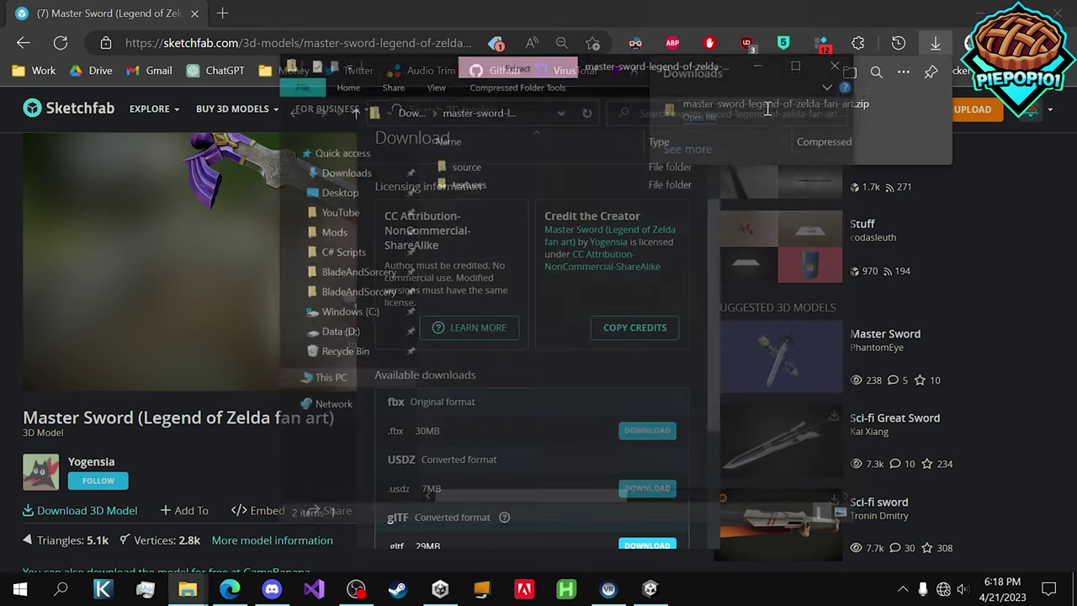
{"action": "double_click", "coordinate": [471, 166]}
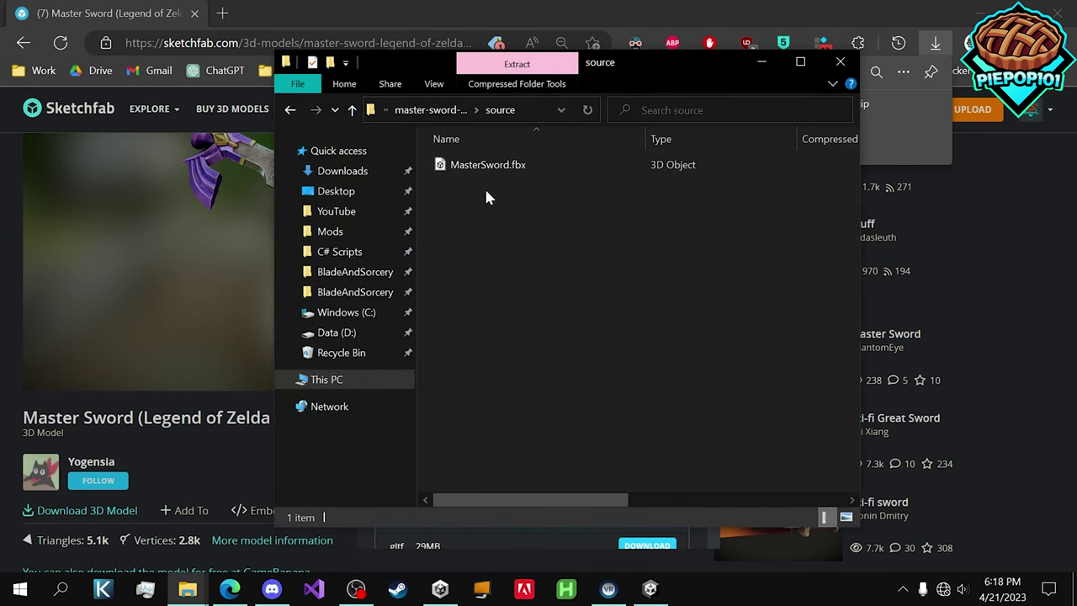
{"action": "left_click", "coordinate": [434, 111]}
{"action": "double_click", "coordinate": [459, 181]}
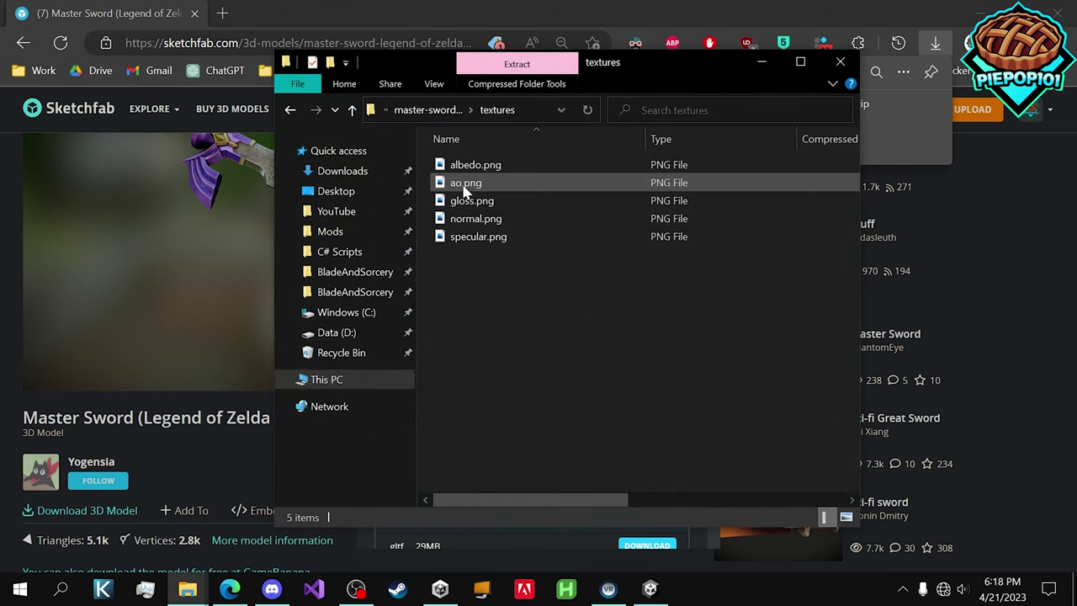
{"action": "left_click", "coordinate": [427, 110]}
{"action": "left_click", "coordinate": [512, 167]}
{"action": "double_click", "coordinate": [511, 166]}
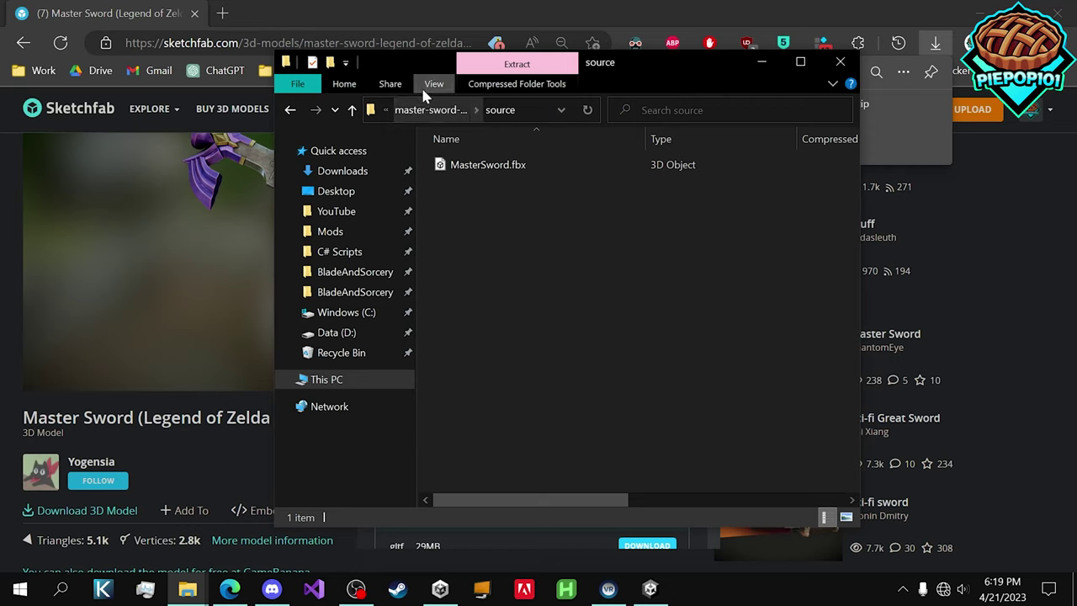
{"action": "left_click", "coordinate": [425, 111]}
Step: Copy the source and textures folders into Downloads\Models
{"action": "left_click_drag", "start_coordinate": [476, 217], "coordinate": [522, 166]}
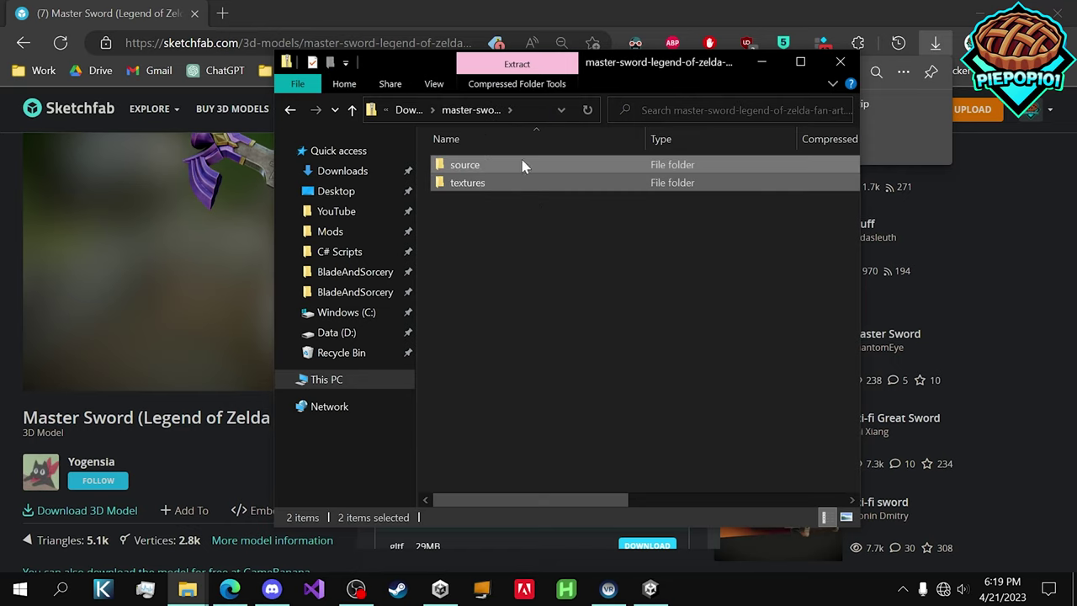
{"action": "left_click", "coordinate": [362, 173]}
{"action": "double_click", "coordinate": [475, 209]}
{"action": "key", "text": "ctrl+v"}
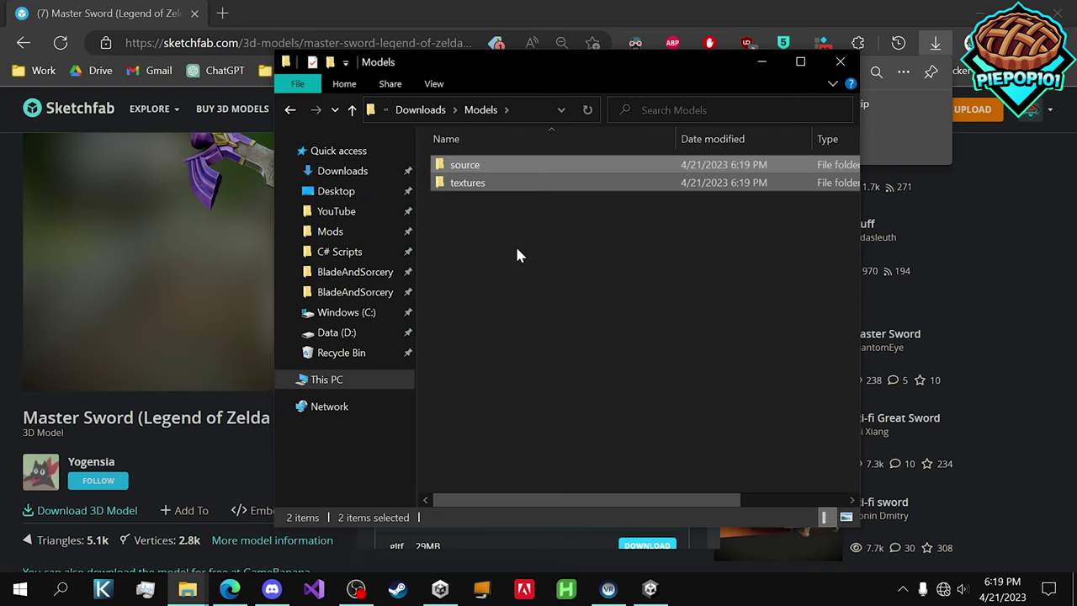
{"action": "left_click", "coordinate": [650, 589]}
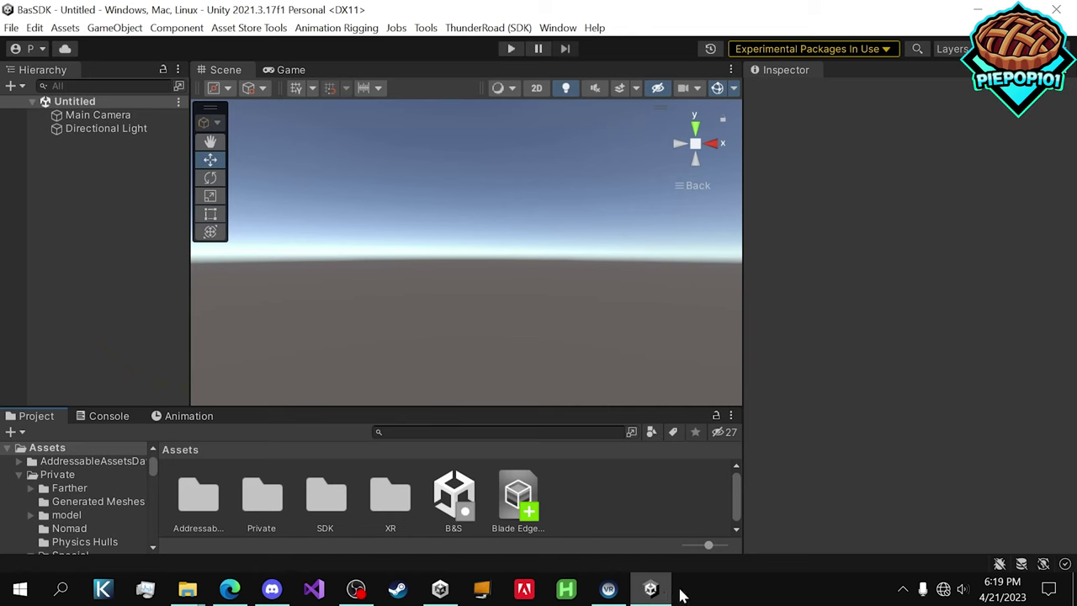
Step: Create a new Weapons folder in the Unity Assets panel
{"action": "right_click", "coordinate": [589, 496]}
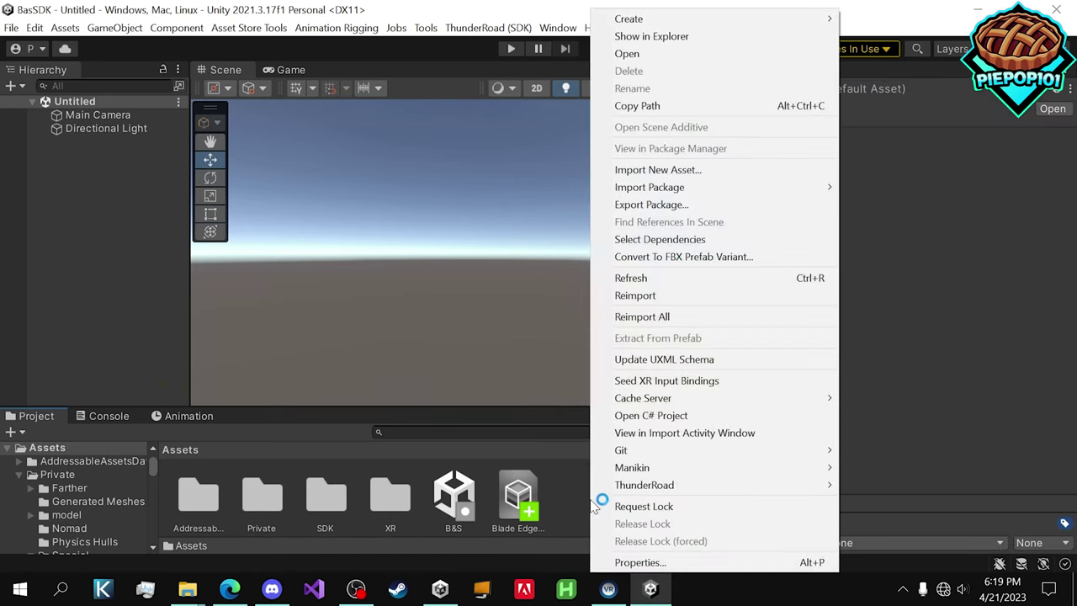
{"action": "mouse_move", "coordinate": [706, 23]}
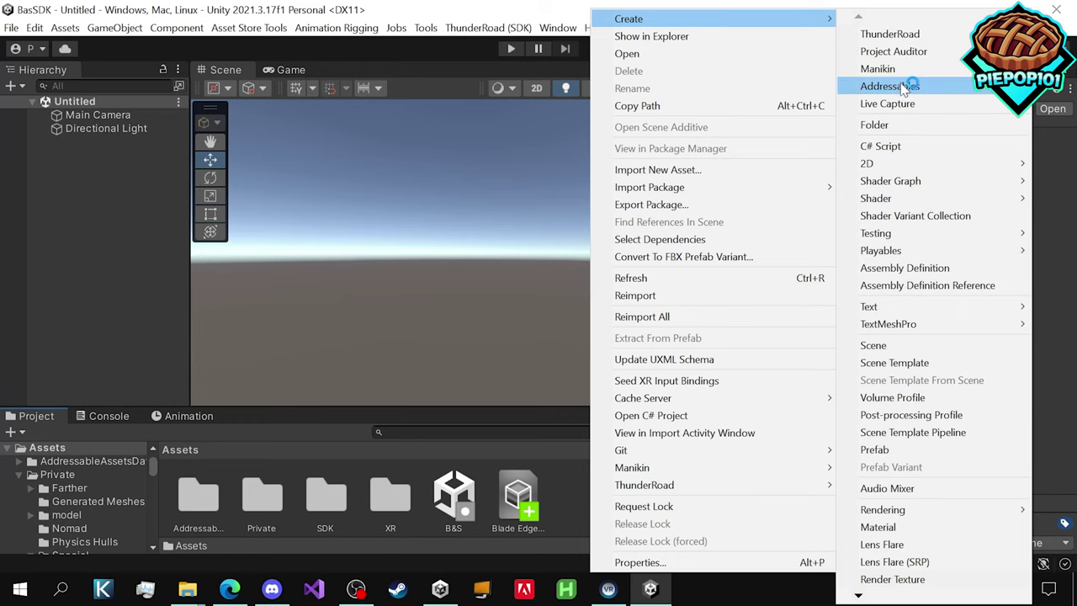
{"action": "left_click", "coordinate": [875, 125]}
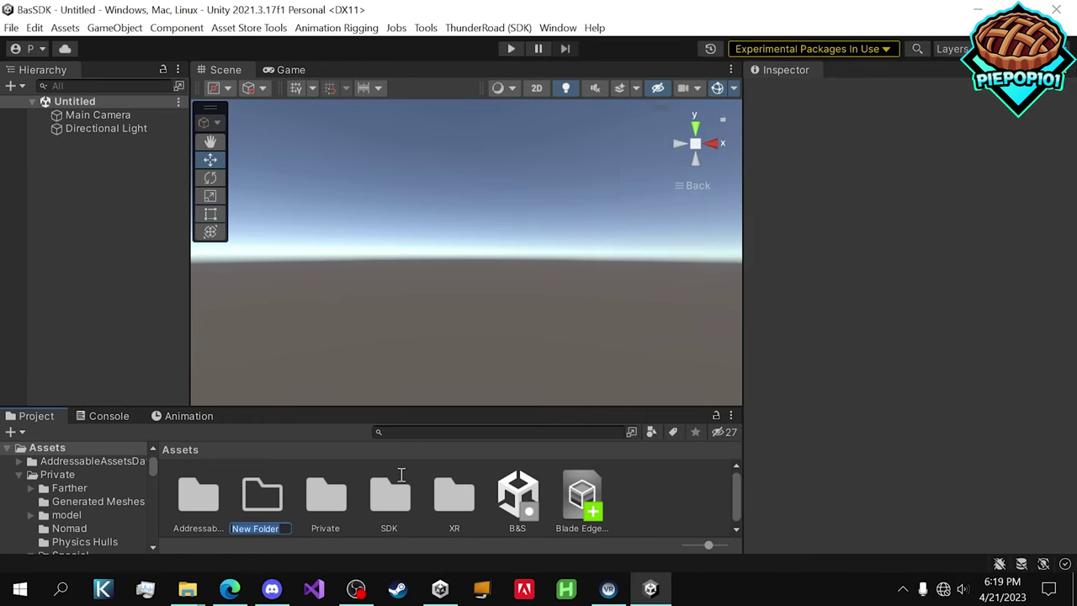
{"action": "type", "text": "Wea"}
{"action": "key", "text": "Return"}
{"action": "double_click", "coordinate": [262, 496]}
Step: Import source and textures into Weapons and drag the MasterSword model into the scene
{"action": "mouse_move", "coordinate": [187, 589]}
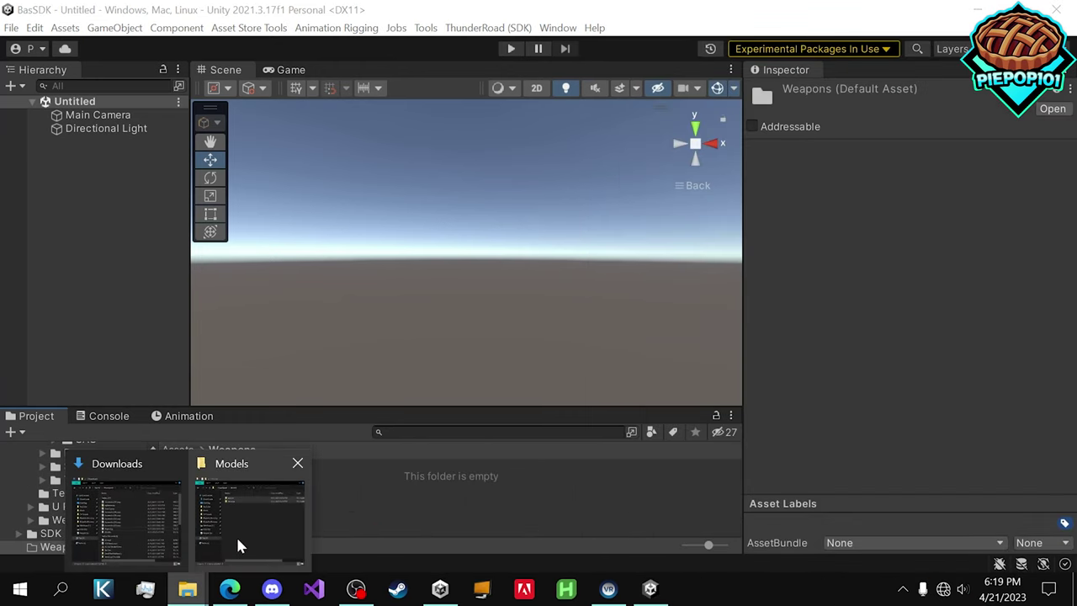
{"action": "left_click", "coordinate": [236, 535]}
{"action": "left_click_drag", "start_coordinate": [519, 182], "coordinate": [244, 509]}
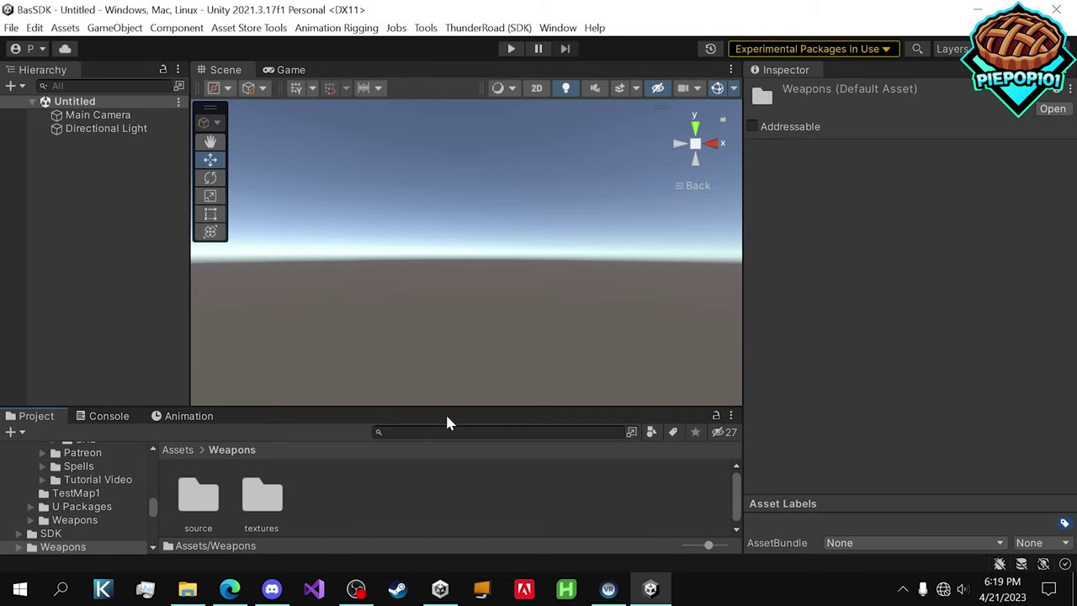
{"action": "left_click_drag", "start_coordinate": [450, 409], "coordinate": [454, 379]}
{"action": "double_click", "coordinate": [199, 492]}
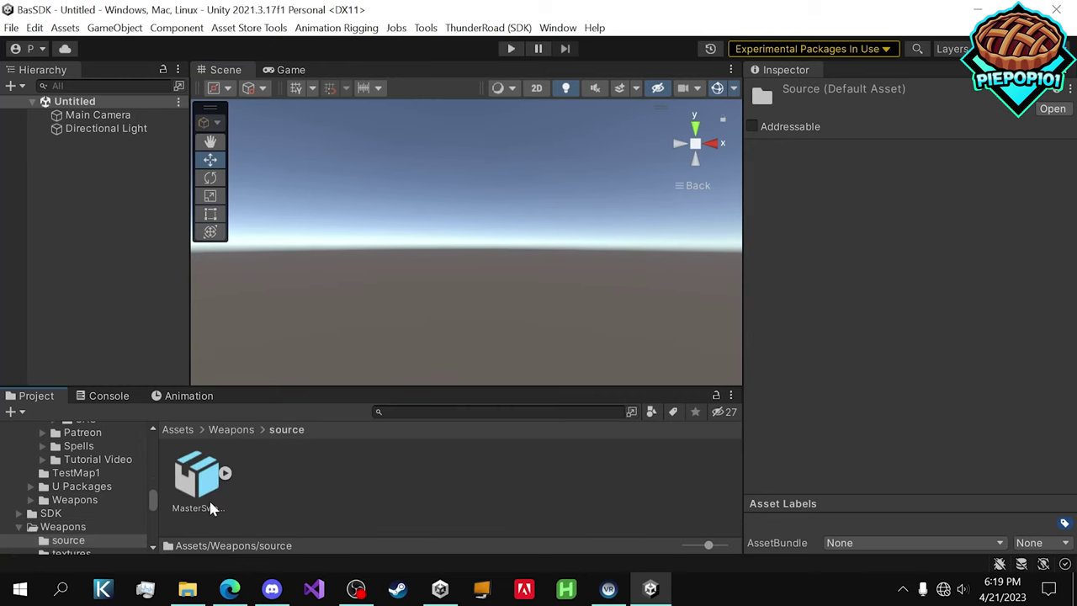
{"action": "left_click_drag", "start_coordinate": [199, 486], "coordinate": [134, 301]}
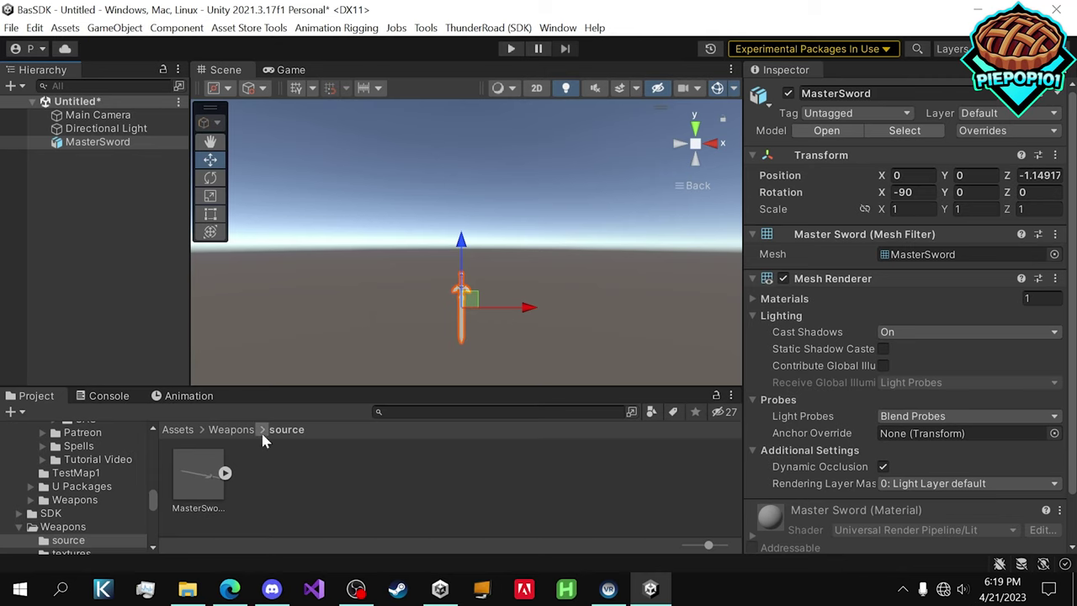
Step: Enable Crunch Compression at quality 50 on all five sword textures and apply it
{"action": "left_click", "coordinate": [232, 431]}
{"action": "double_click", "coordinate": [255, 476]}
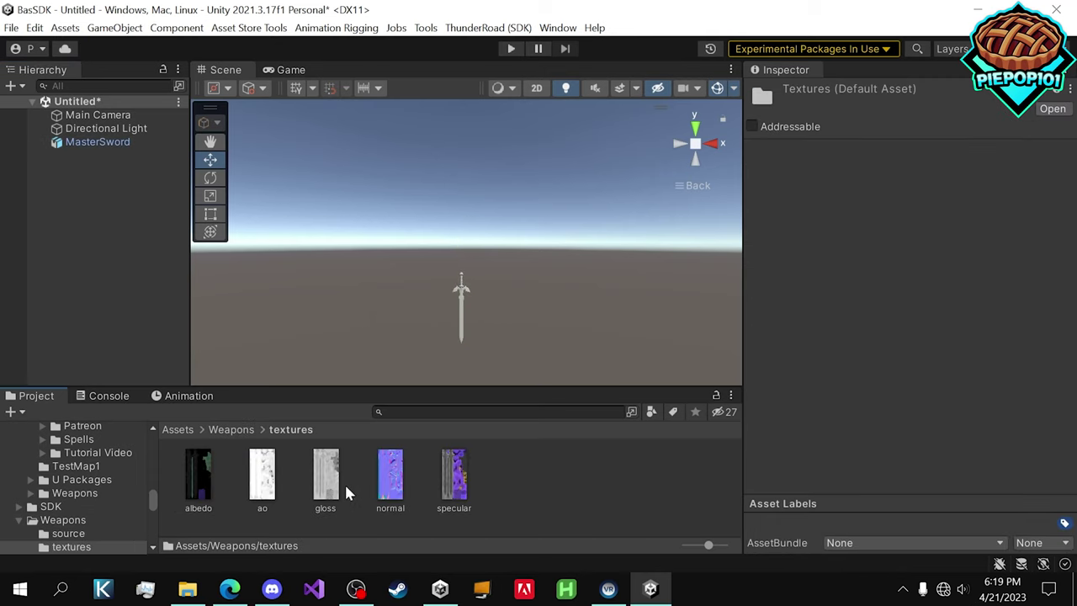
{"action": "left_click", "coordinate": [268, 480]}
{"action": "left_click", "coordinate": [320, 476]}
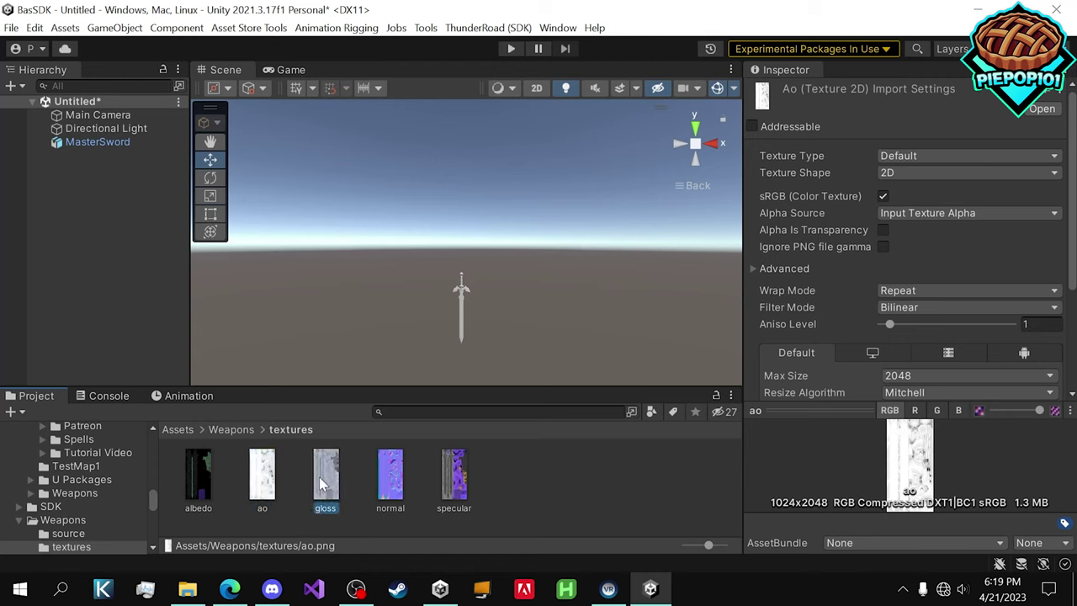
{"action": "left_click", "coordinate": [198, 468]}
{"action": "left_click", "coordinate": [454, 476], "text": "shift"}
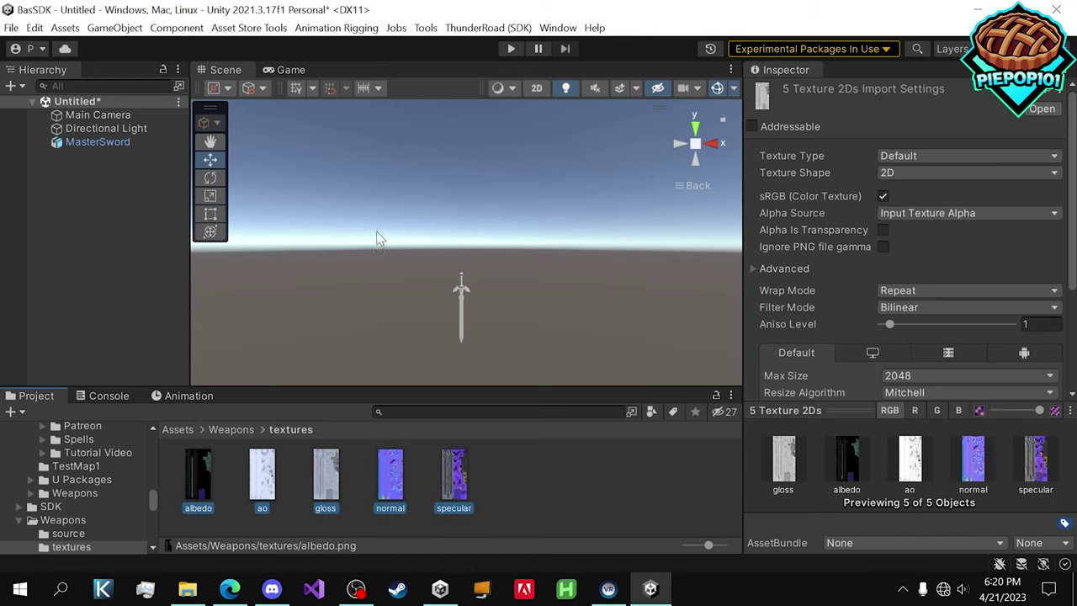
{"action": "scroll", "coordinate": [808, 286], "scroll_direction": "down", "scroll_amount": 3}
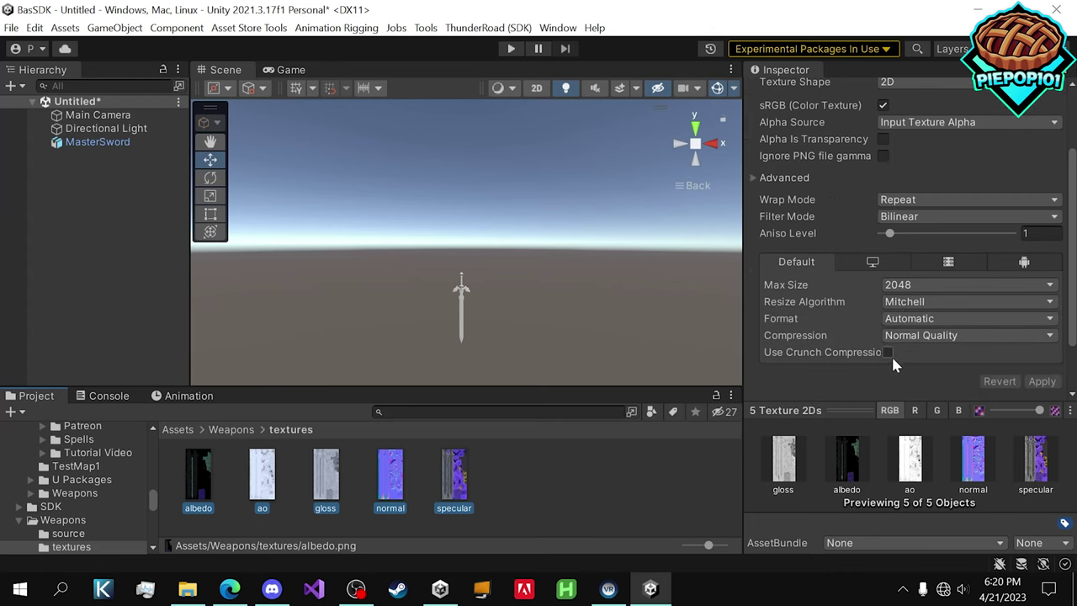
{"action": "left_click", "coordinate": [888, 352]}
{"action": "scroll", "coordinate": [830, 320], "scroll_direction": "down", "scroll_amount": 2}
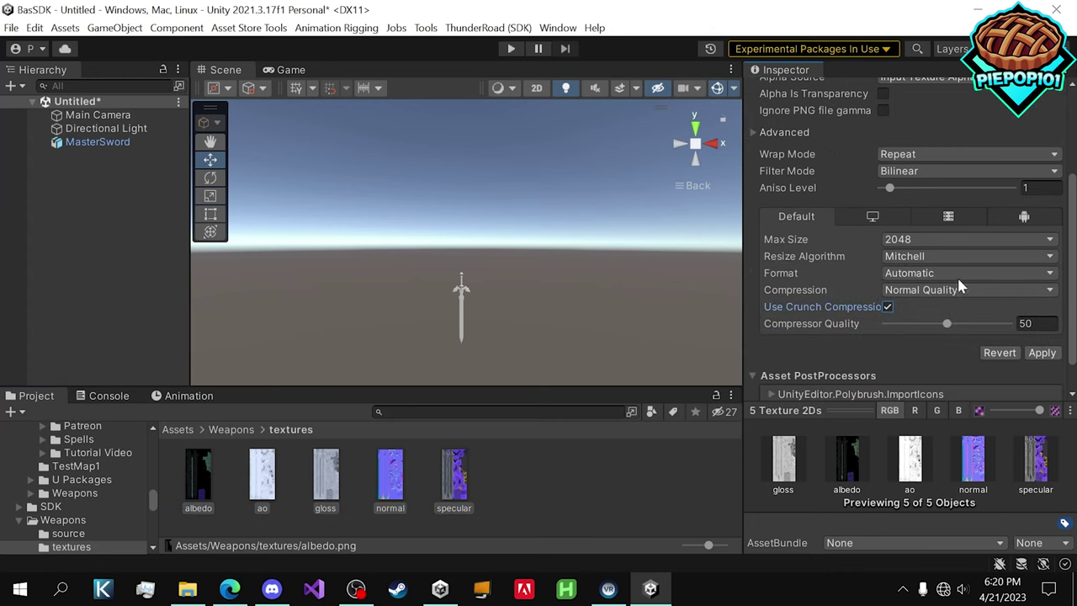
{"action": "left_click", "coordinate": [1045, 354]}
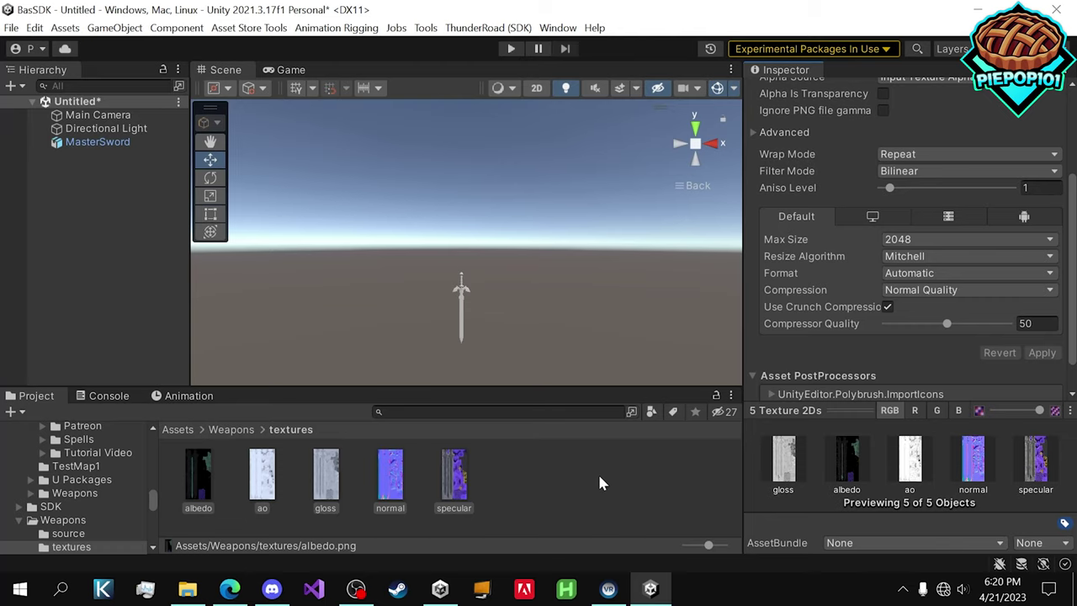
{"action": "left_click", "coordinate": [599, 478]}
Step: Unpack the MasterSword prefab completely
{"action": "scroll", "coordinate": [409, 330], "scroll_direction": "up", "scroll_amount": 4}
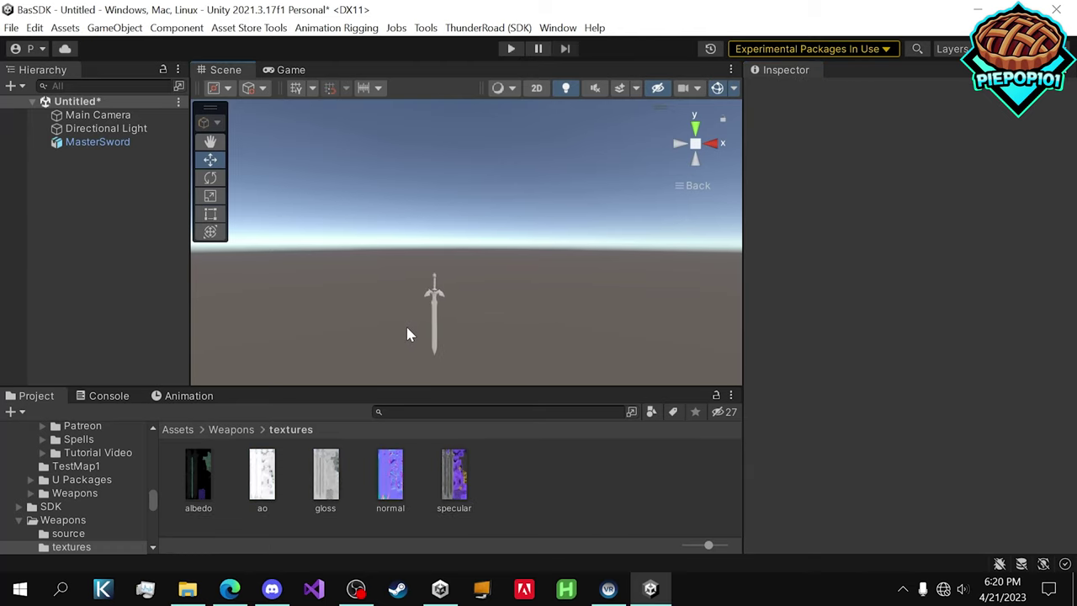
{"action": "middle_click_drag", "start_coordinate": [452, 307], "coordinate": [470, 280]}
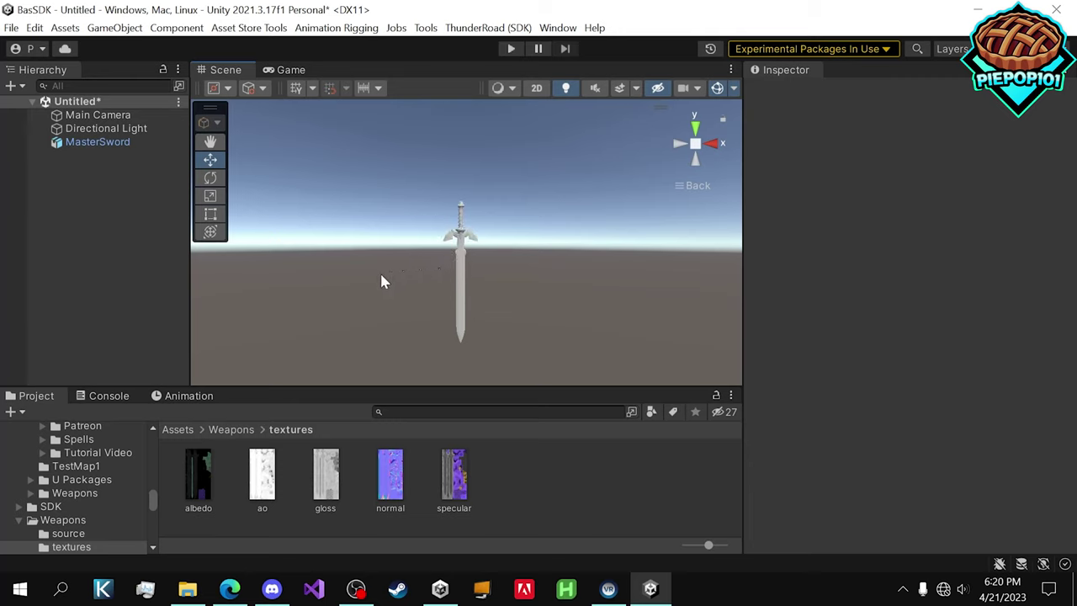
{"action": "right_click", "coordinate": [92, 143]}
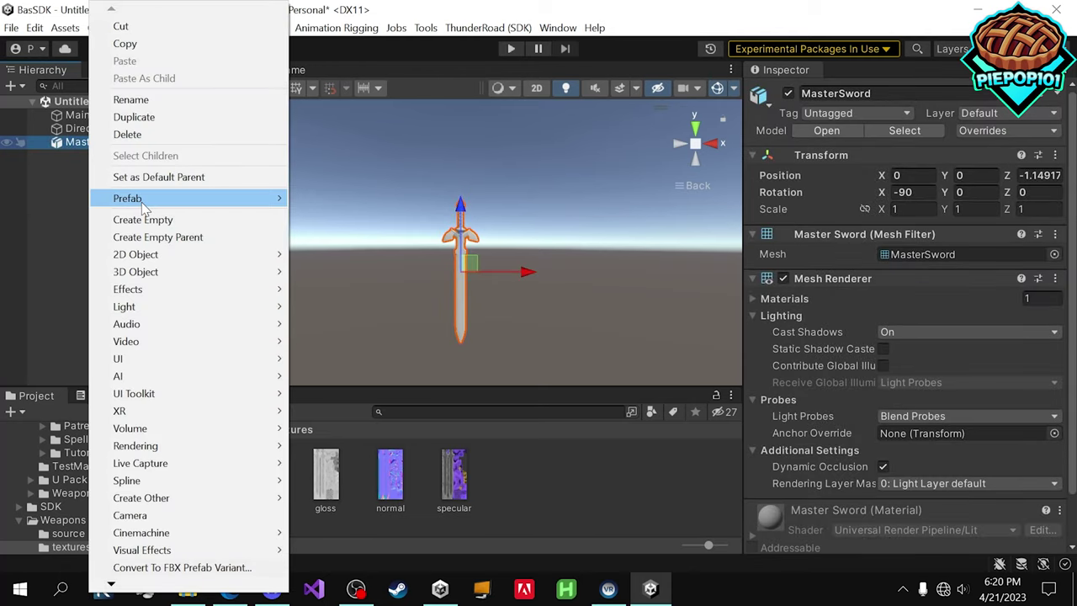
{"action": "left_click", "coordinate": [353, 268]}
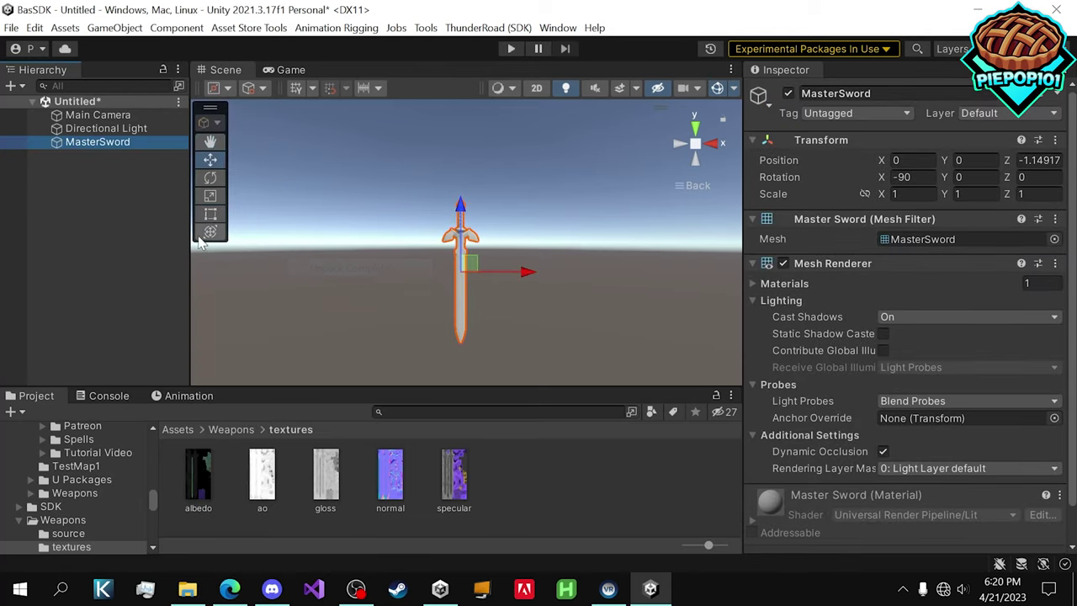
{"action": "left_click", "coordinate": [116, 228]}
Step: Create an empty GameObject and type the name MasterSword
{"action": "right_click", "coordinate": [86, 202]}
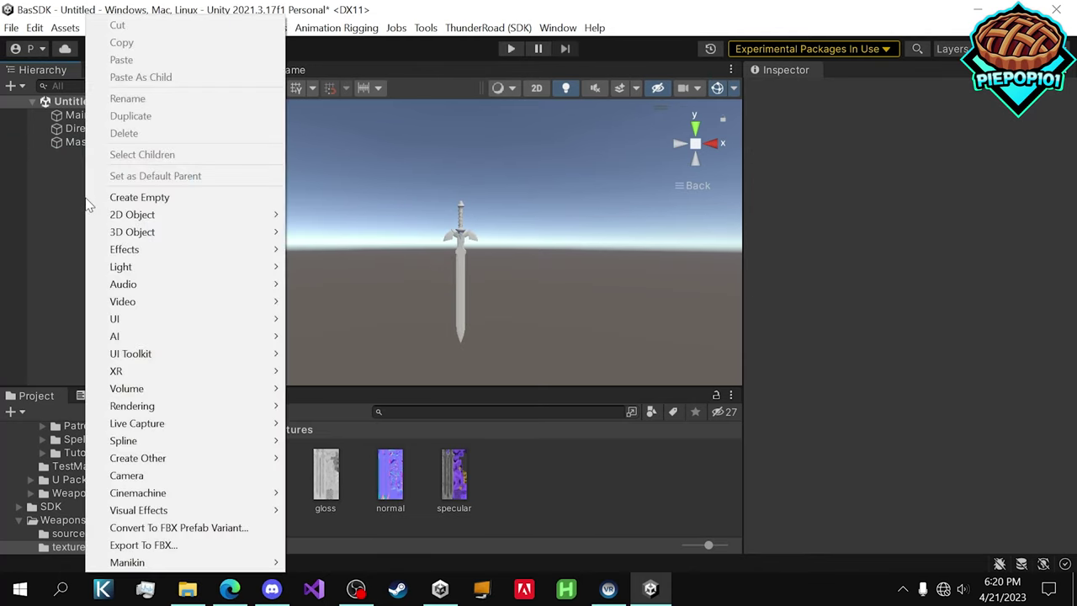
{"action": "left_click", "coordinate": [108, 198]}
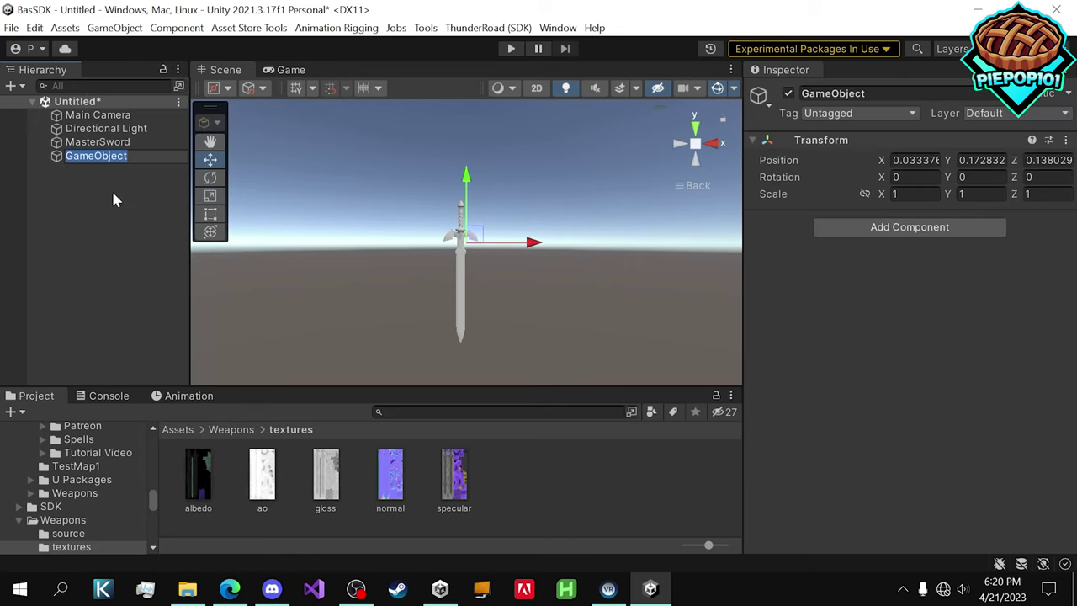
{"action": "type", "text": "Master"}
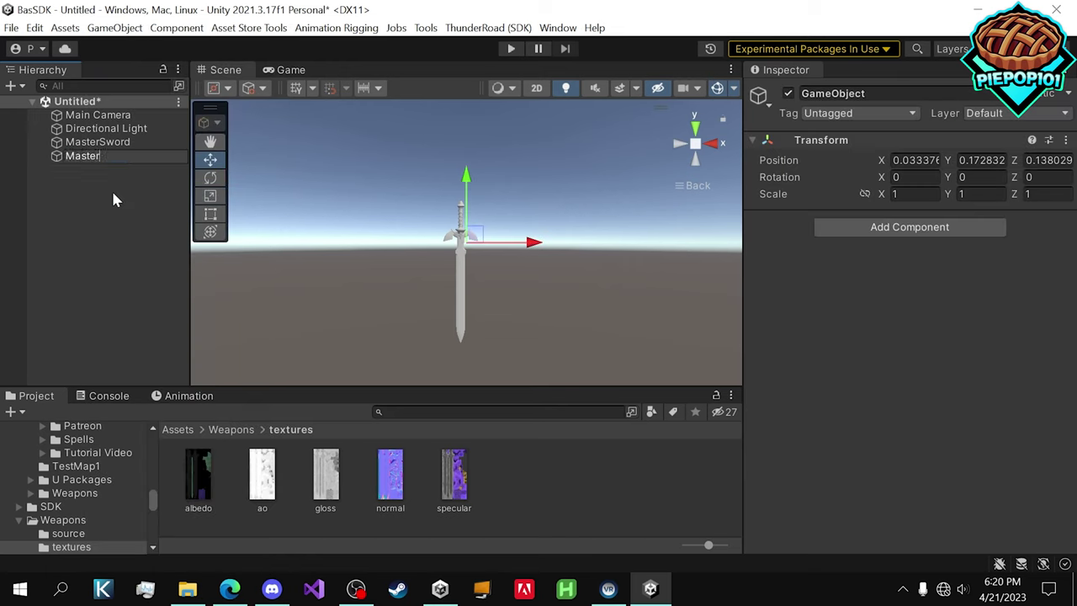
{"action": "type", "text": "Sword"}
Step: Confirm the MasterSword name, nest the sword model under it, and rename that child 'Mesh'
{"action": "key", "text": "Return"}
{"action": "left_click_drag", "start_coordinate": [115, 144], "coordinate": [111, 155]}
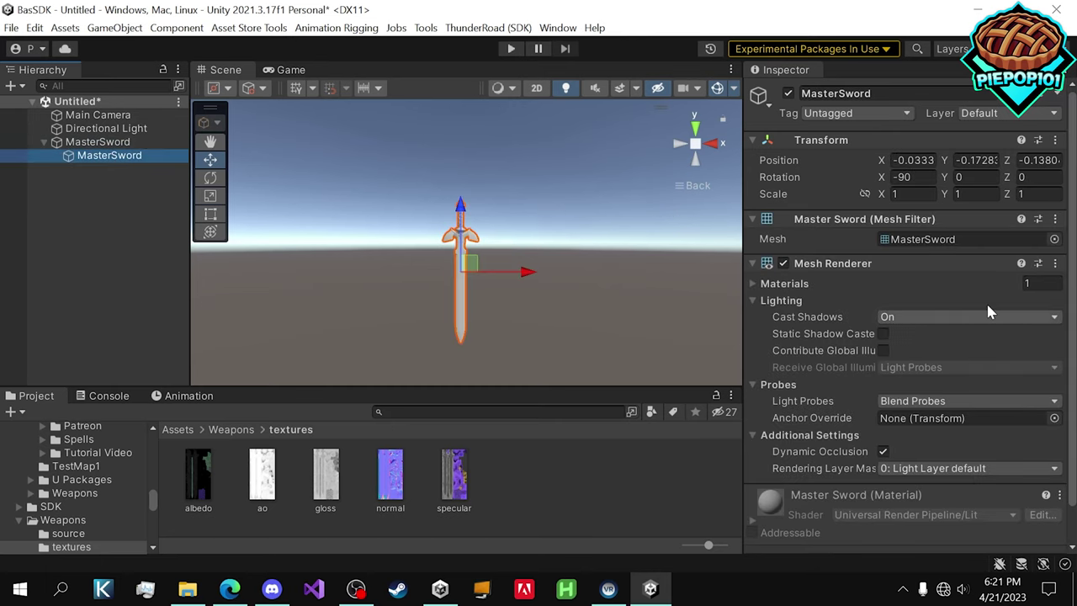
{"action": "left_click", "coordinate": [78, 160]}
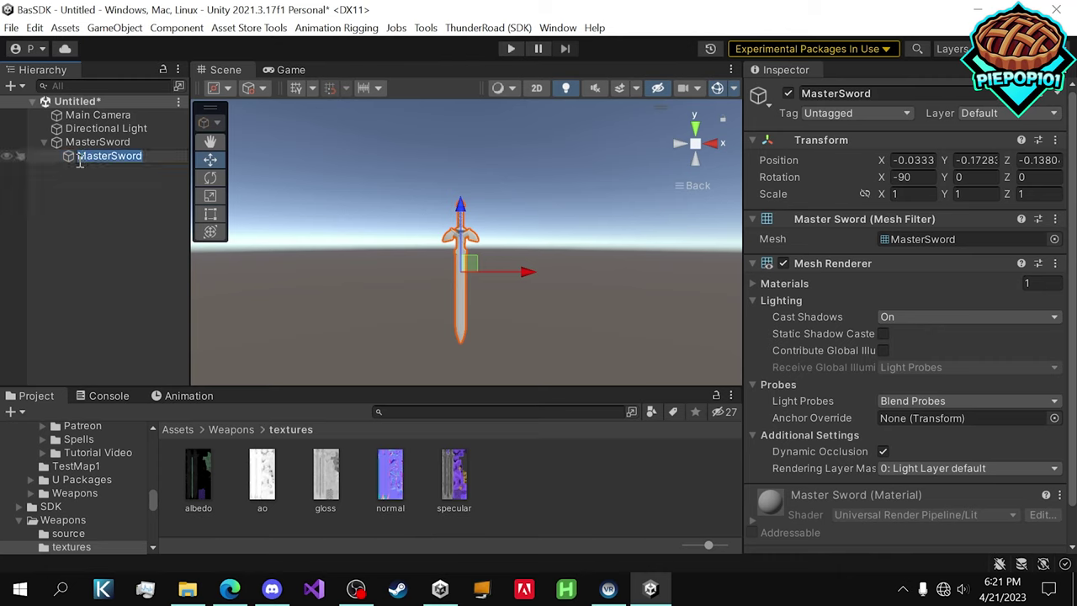
{"action": "type", "text": "Mesh"}
{"action": "key", "text": "Return"}
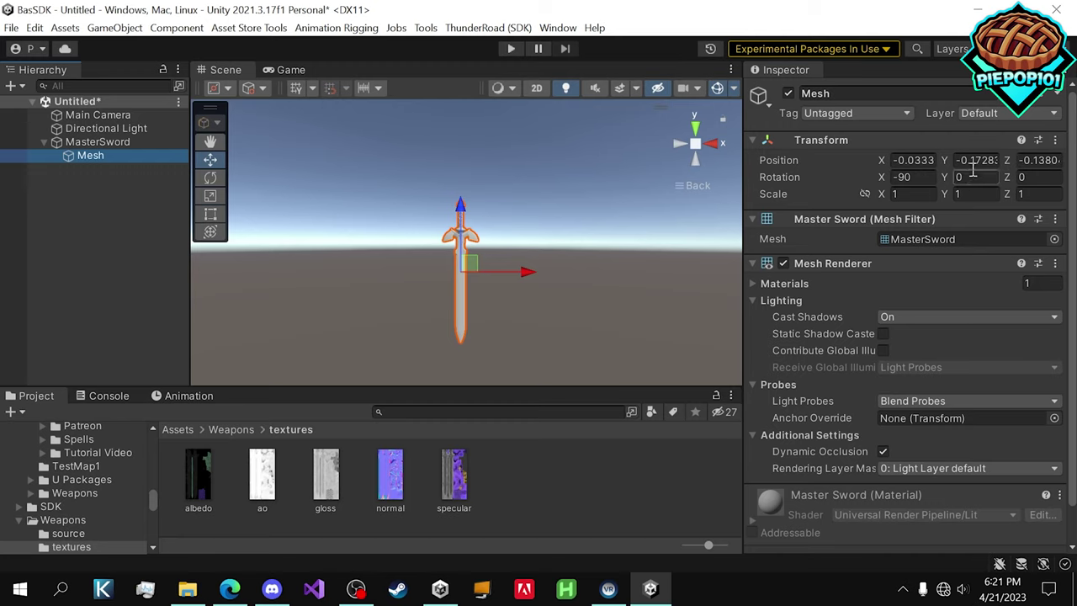
Step: Zero the Position and Rotation values of MasterSword and Mesh together
{"action": "left_click", "coordinate": [105, 142], "text": "ctrl"}
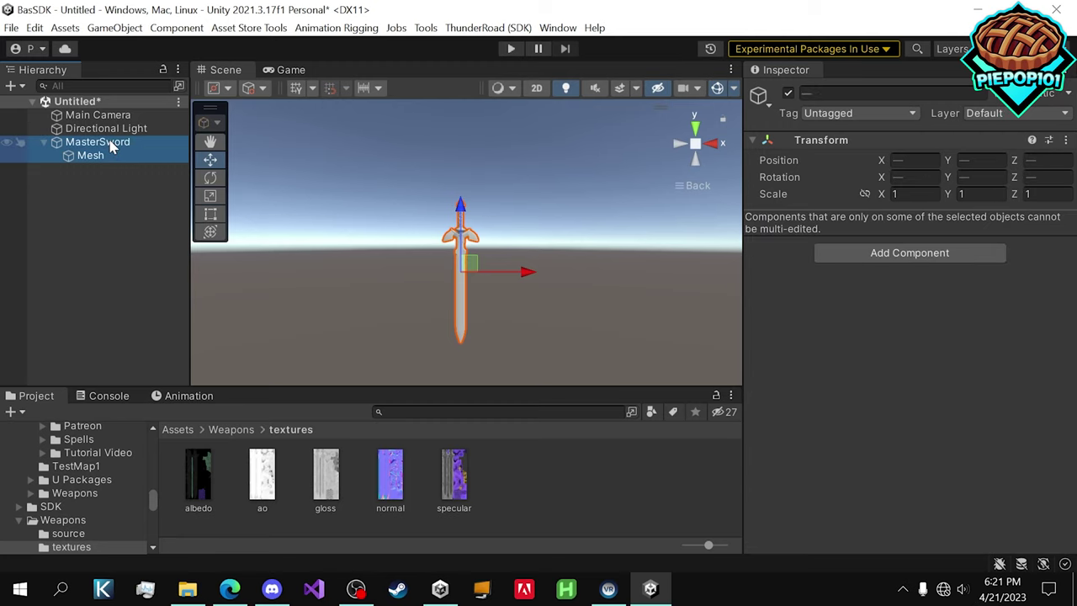
{"action": "left_click", "coordinate": [104, 163]}
{"action": "left_click", "coordinate": [106, 143]}
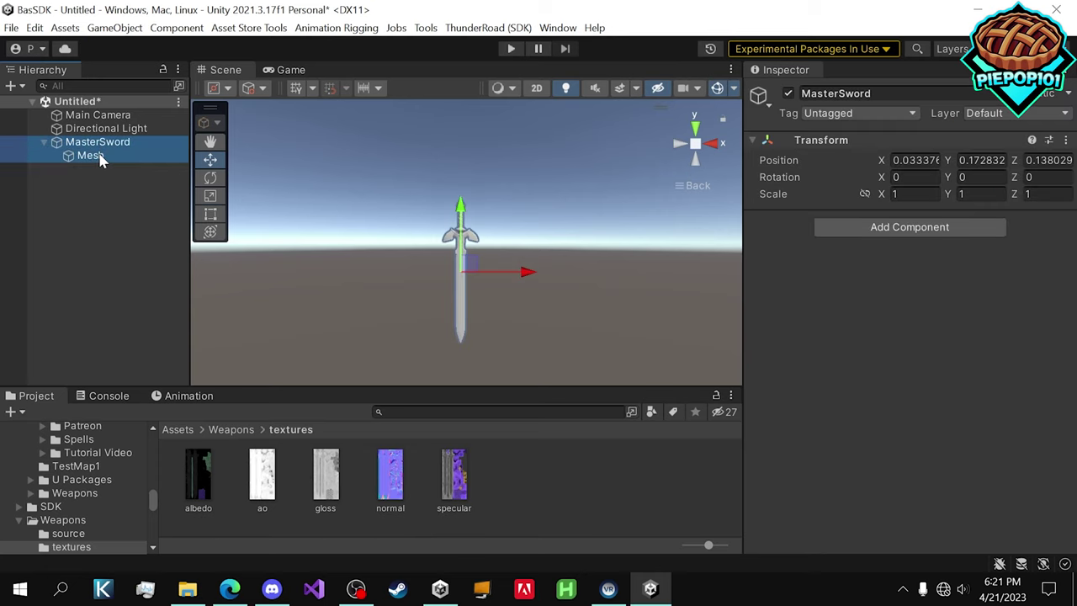
{"action": "left_click", "coordinate": [106, 154], "text": "ctrl"}
{"action": "left_click", "coordinate": [106, 156], "text": "ctrl"}
{"action": "left_click", "coordinate": [106, 156], "text": "ctrl"}
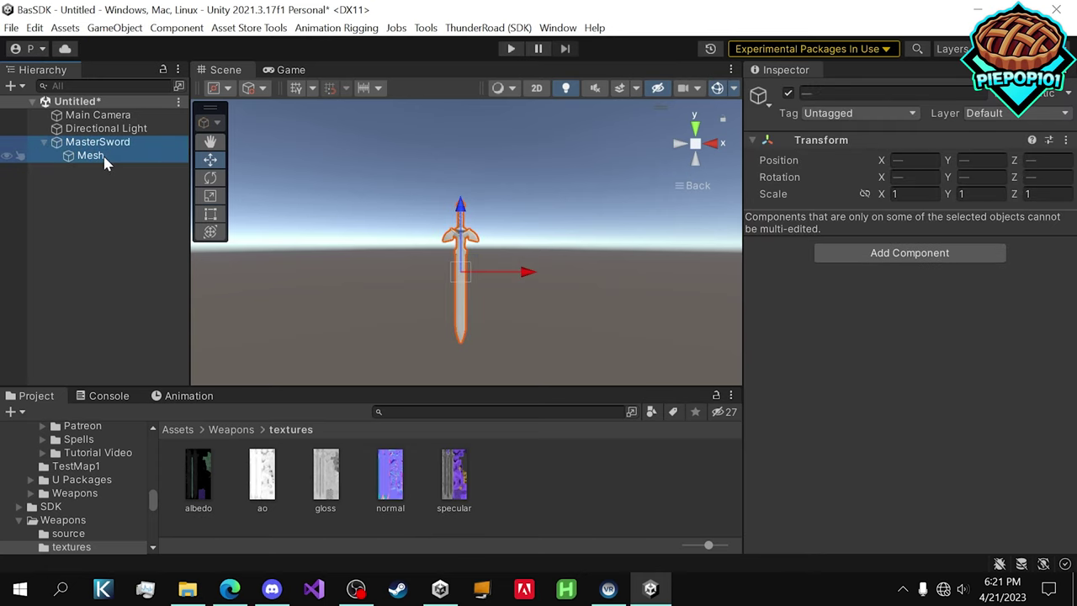
{"action": "left_click", "coordinate": [920, 159]}
{"action": "type", "text": "0"}
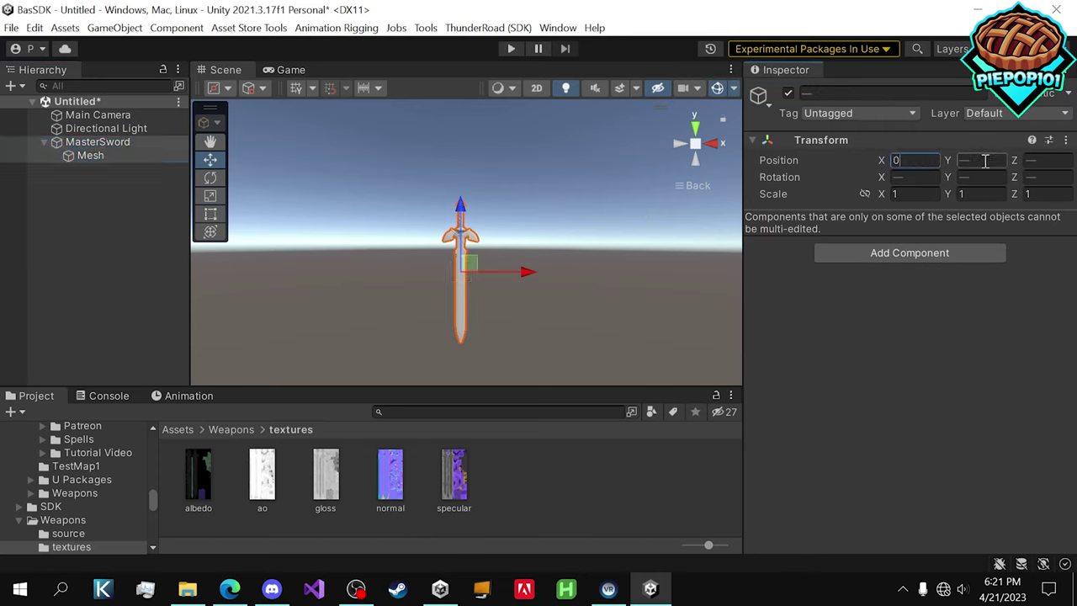
{"action": "left_click", "coordinate": [1027, 161]}
{"action": "type", "text": "0"}
{"action": "left_click", "coordinate": [1048, 177]}
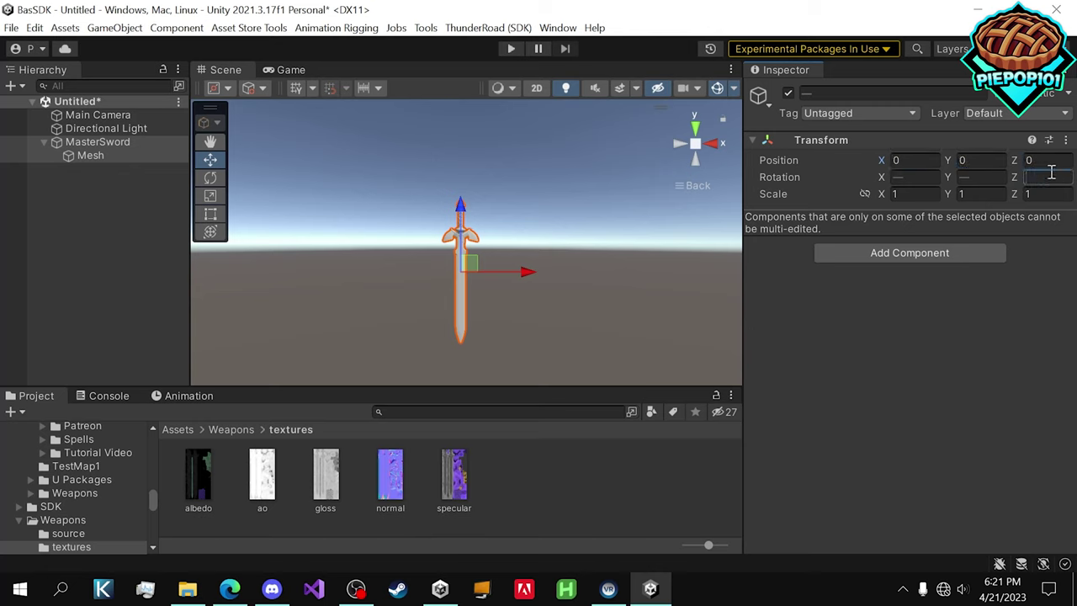
{"action": "type", "text": "0"}
{"action": "left_click", "coordinate": [993, 178]}
{"action": "left_click", "coordinate": [917, 178]}
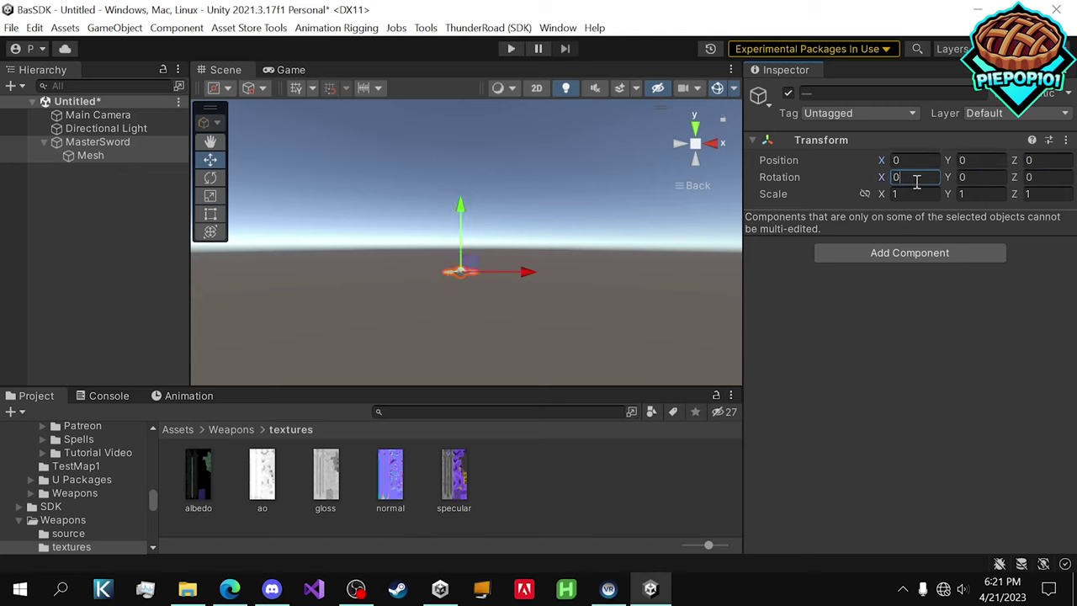
Step: Set the Mesh child's Rotation X to 90 so the sword stands upright
{"action": "left_click_drag", "start_coordinate": [623, 225], "coordinate": [606, 248], "text": "alt"}
{"action": "left_click", "coordinate": [93, 155]}
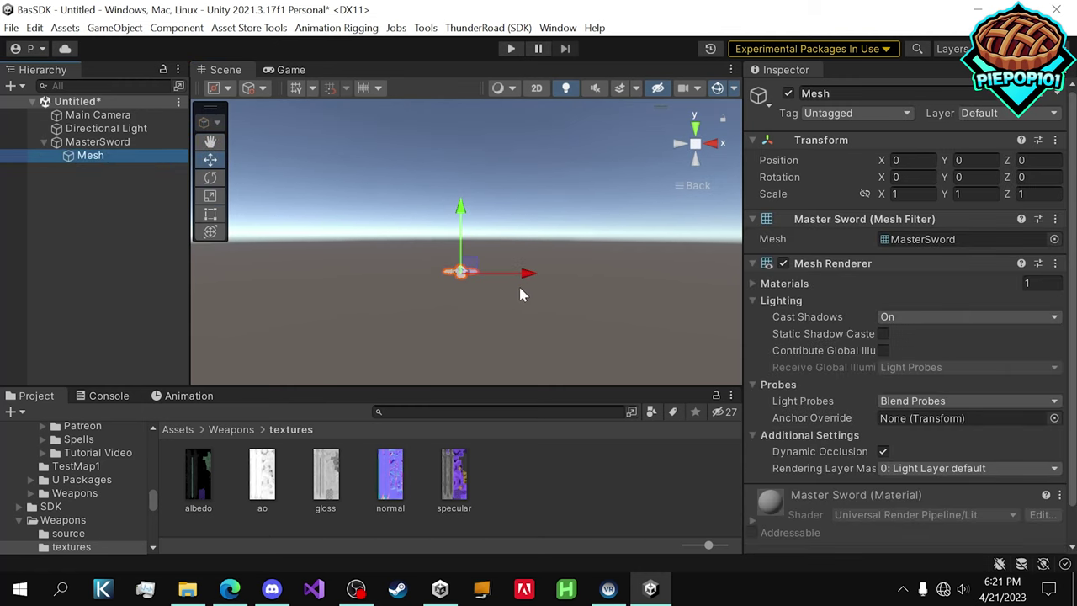
{"action": "left_click_drag", "start_coordinate": [520, 294], "coordinate": [368, 272], "text": "alt"}
{"action": "left_click", "coordinate": [211, 215]}
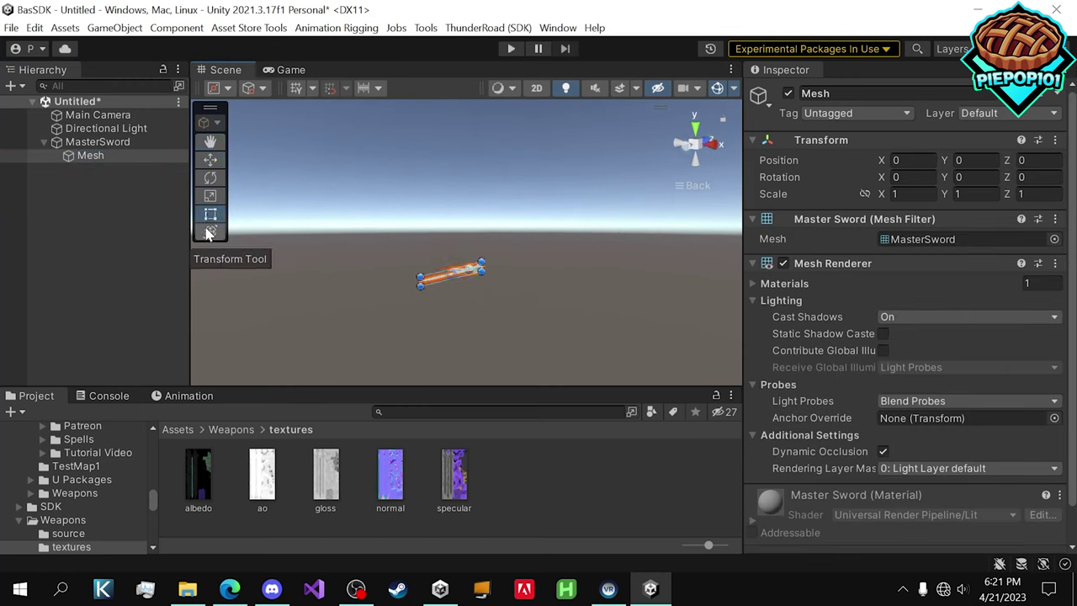
{"action": "left_click", "coordinate": [210, 232]}
{"action": "left_click_drag", "start_coordinate": [432, 240], "coordinate": [664, 212]}
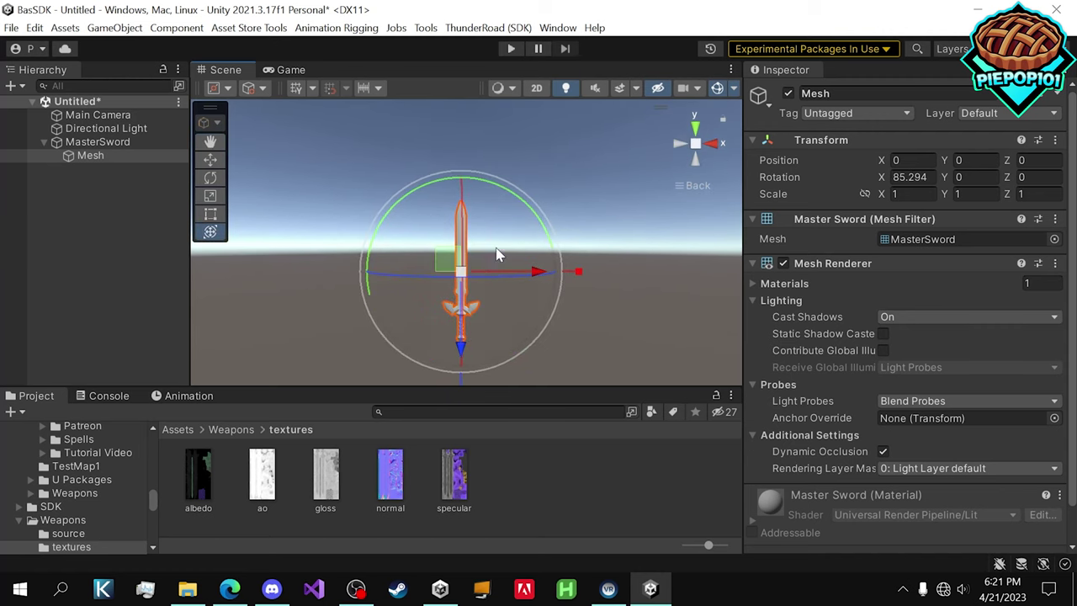
{"action": "left_click_drag", "start_coordinate": [497, 255], "coordinate": [339, 298], "text": "alt"}
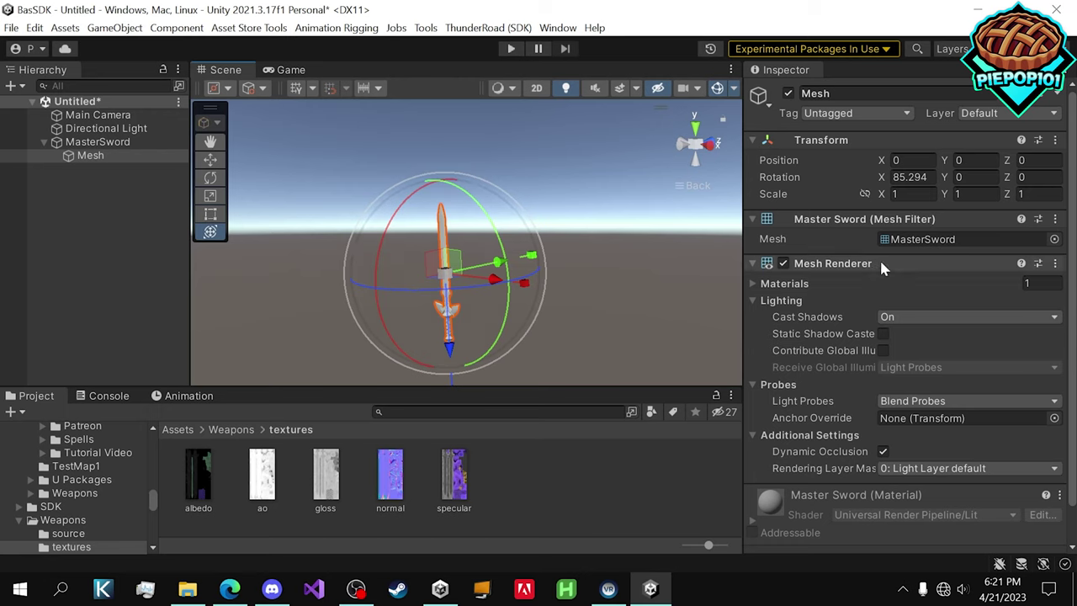
{"action": "key", "text": "ctrl+z"}
{"action": "type", "text": "90"}
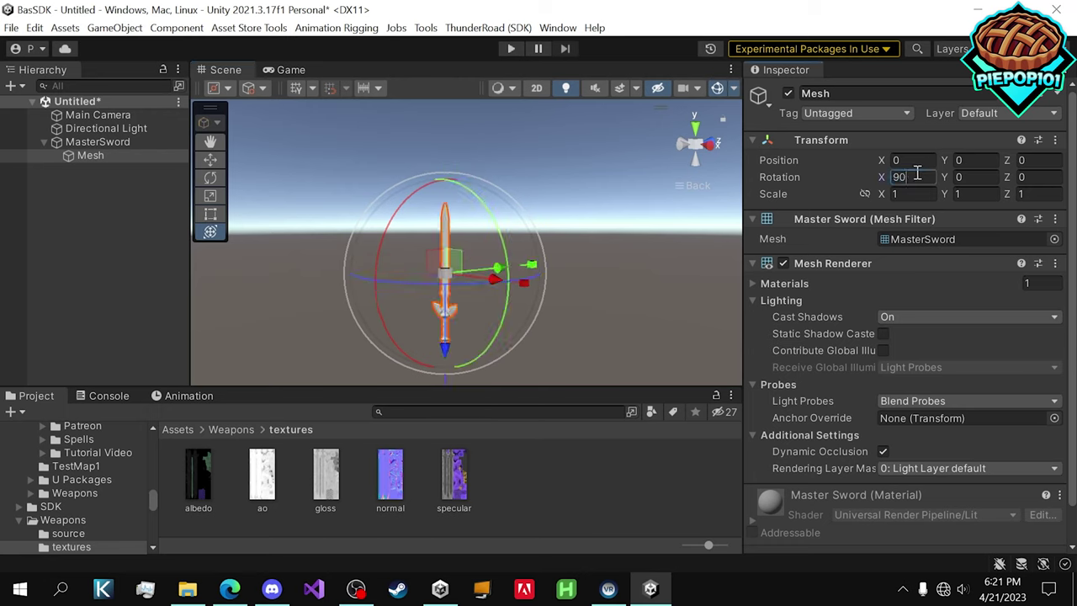
{"action": "left_click", "coordinate": [682, 150]}
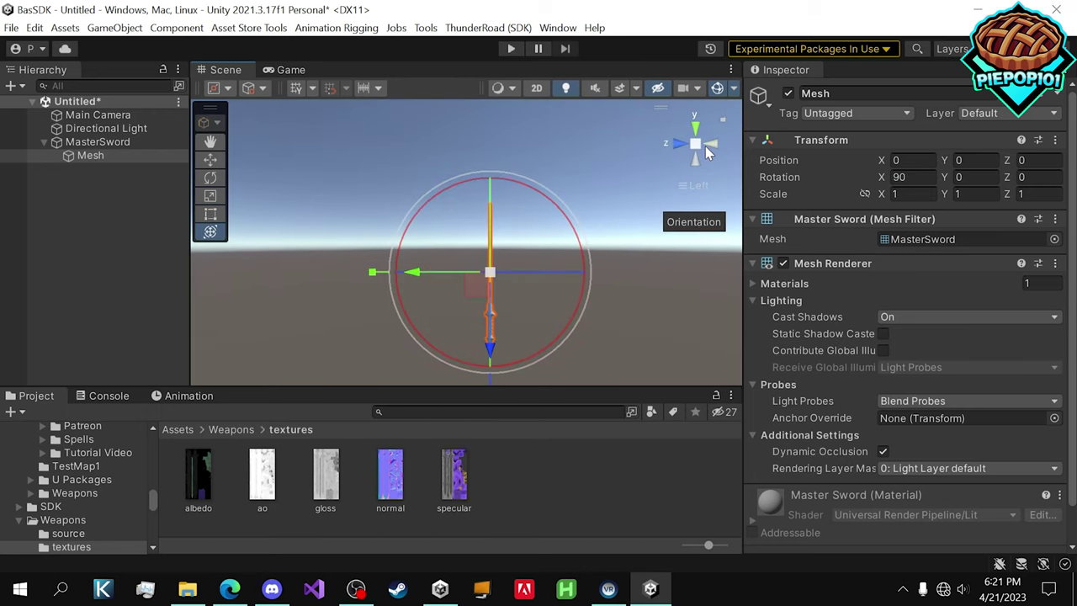
{"action": "left_click", "coordinate": [714, 149]}
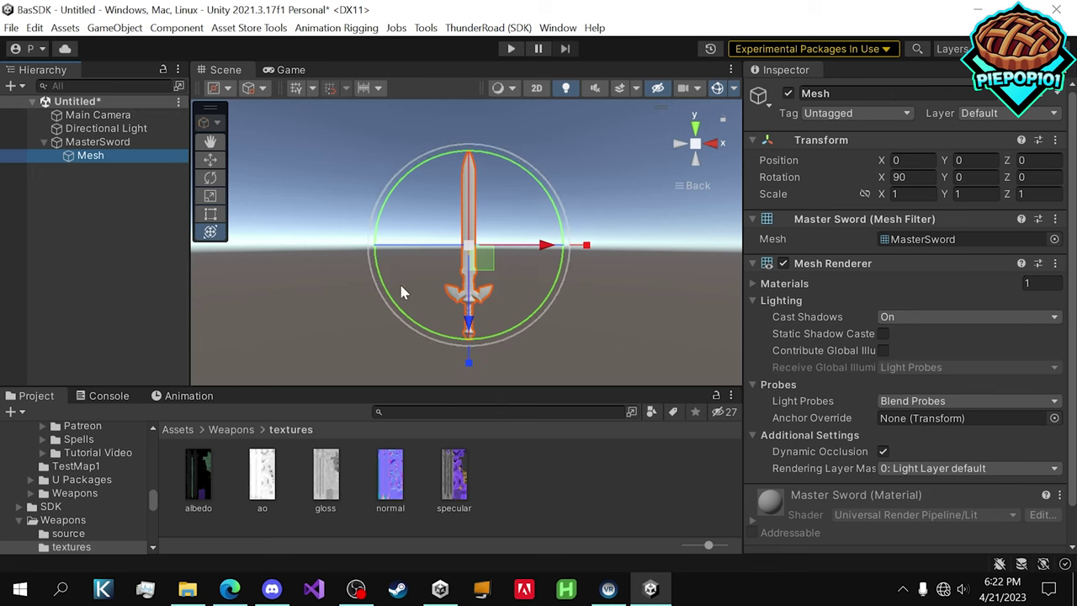
Step: Create a New Material in textures using albedo as Base Map and the normal texture as Normal Map
{"action": "right_click", "coordinate": [577, 492]}
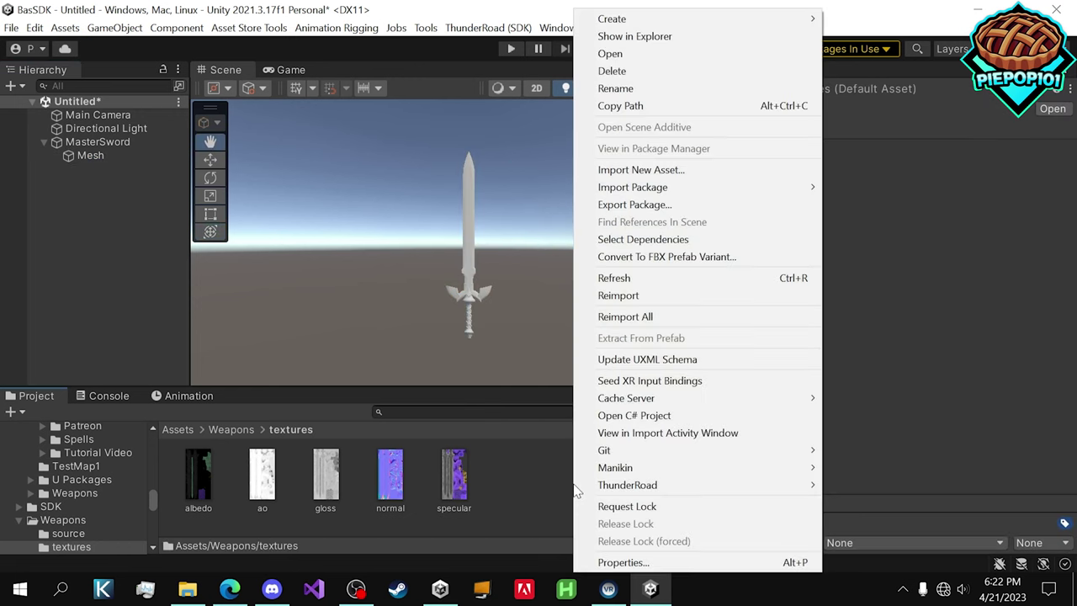
{"action": "mouse_move", "coordinate": [654, 17]}
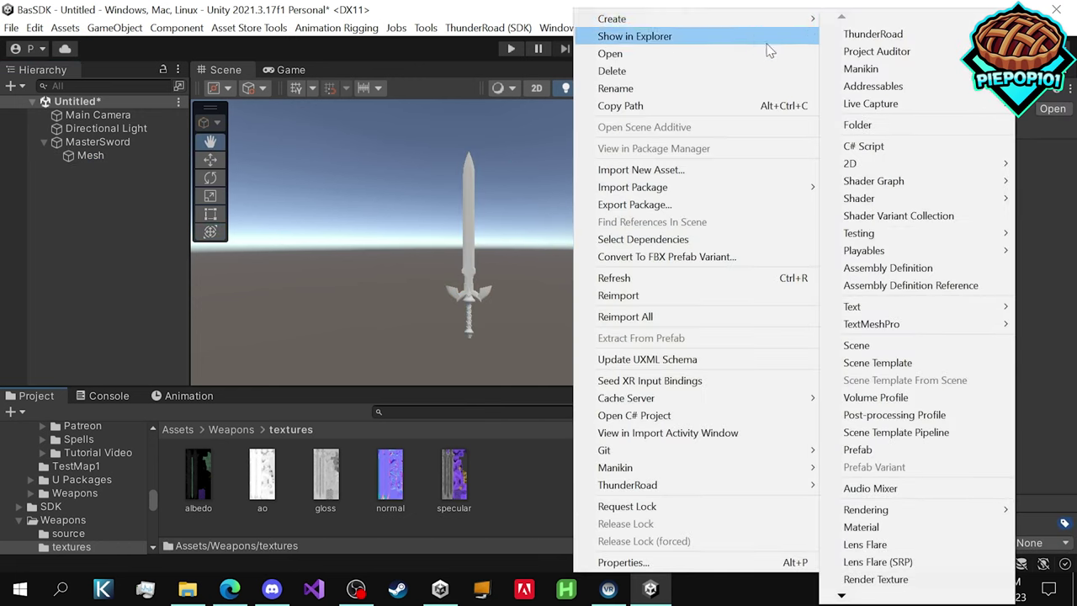
{"action": "left_click", "coordinate": [867, 528]}
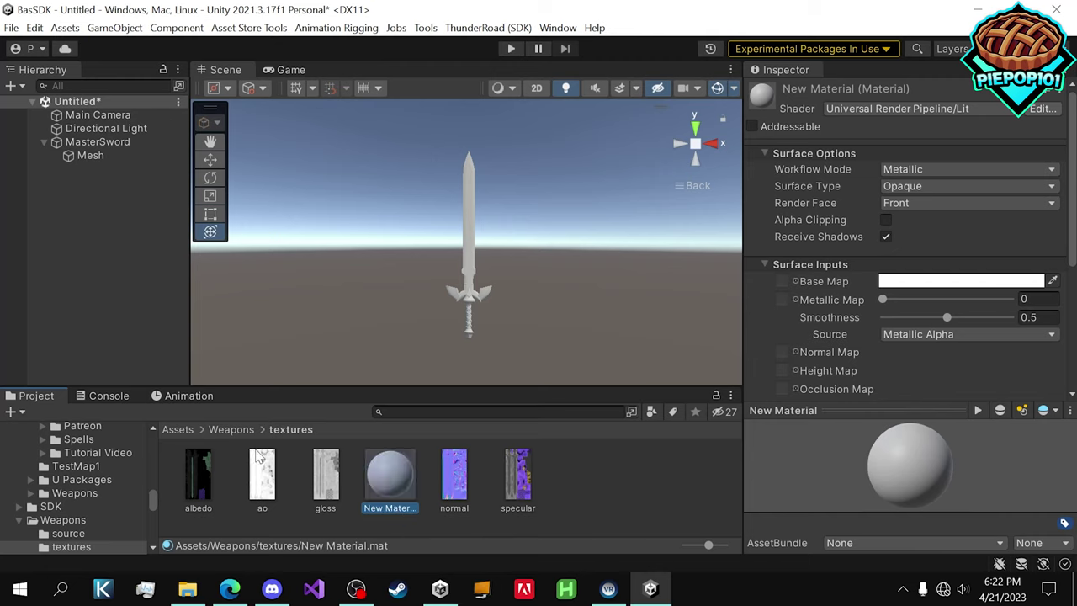
{"action": "left_click_drag", "start_coordinate": [206, 476], "coordinate": [780, 282]}
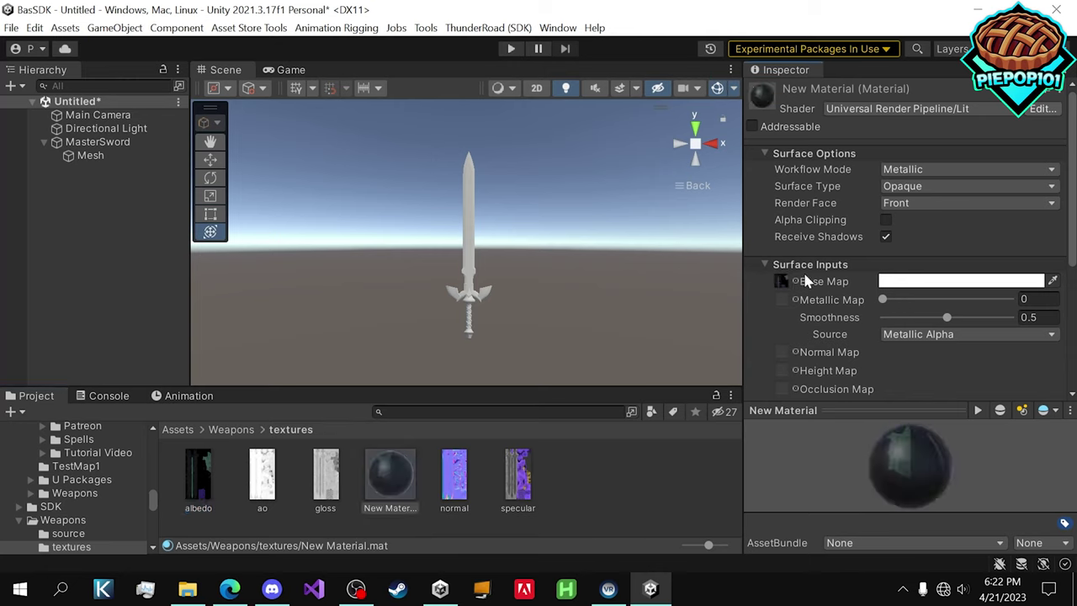
{"action": "left_click_drag", "start_coordinate": [448, 474], "coordinate": [792, 352]}
{"action": "scroll", "coordinate": [823, 324], "scroll_direction": "down", "scroll_amount": 2}
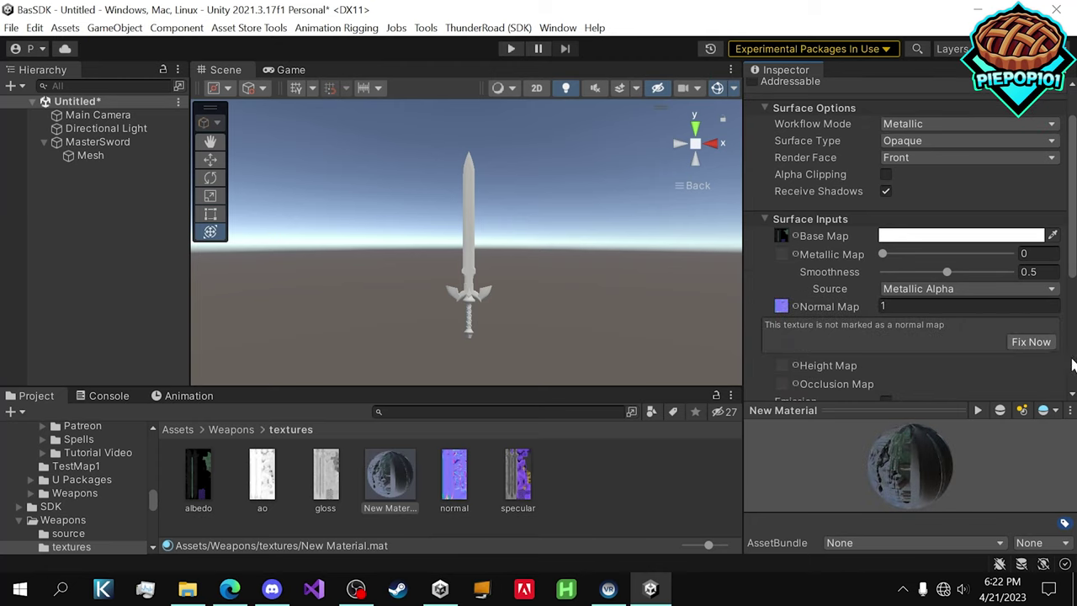
{"action": "left_click", "coordinate": [1031, 340]}
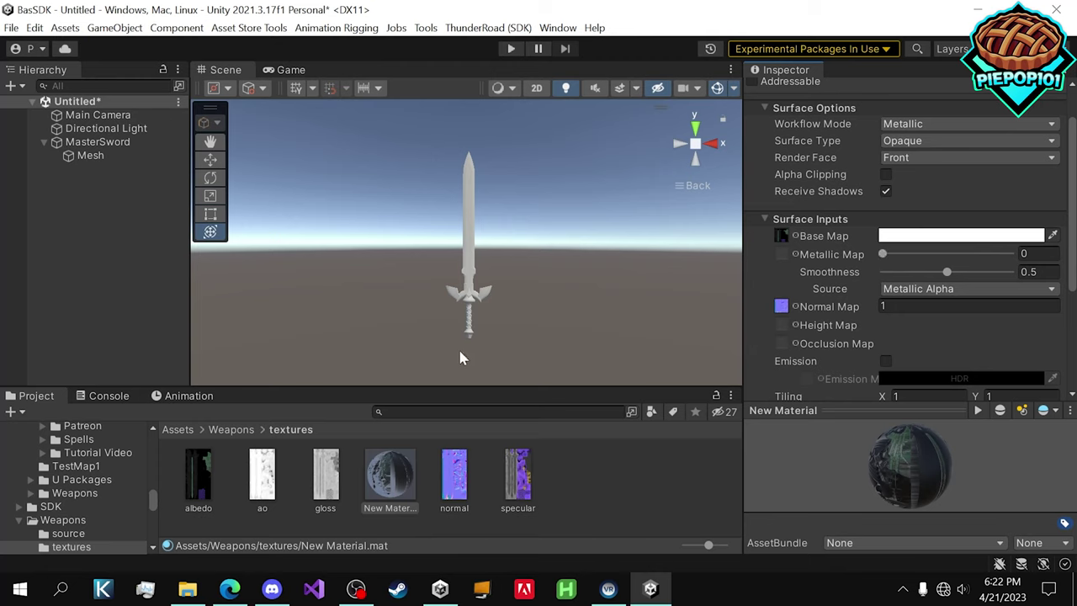
Step: Apply the New Material to the sword in the Scene view
{"action": "left_click_drag", "start_coordinate": [401, 481], "coordinate": [473, 290]}
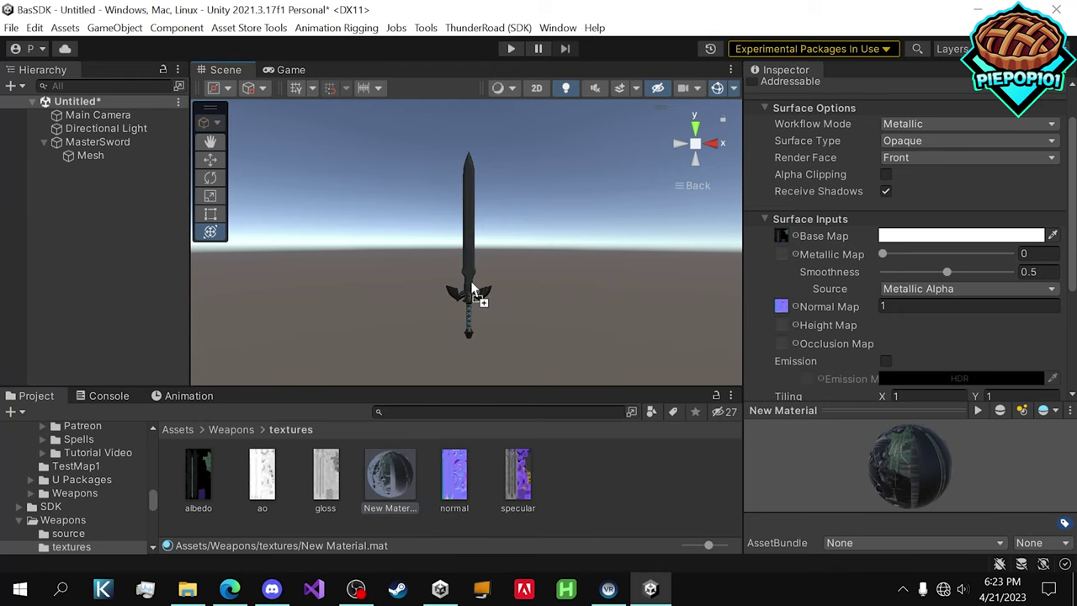
{"action": "scroll", "coordinate": [451, 322], "scroll_direction": "up", "scroll_amount": 4}
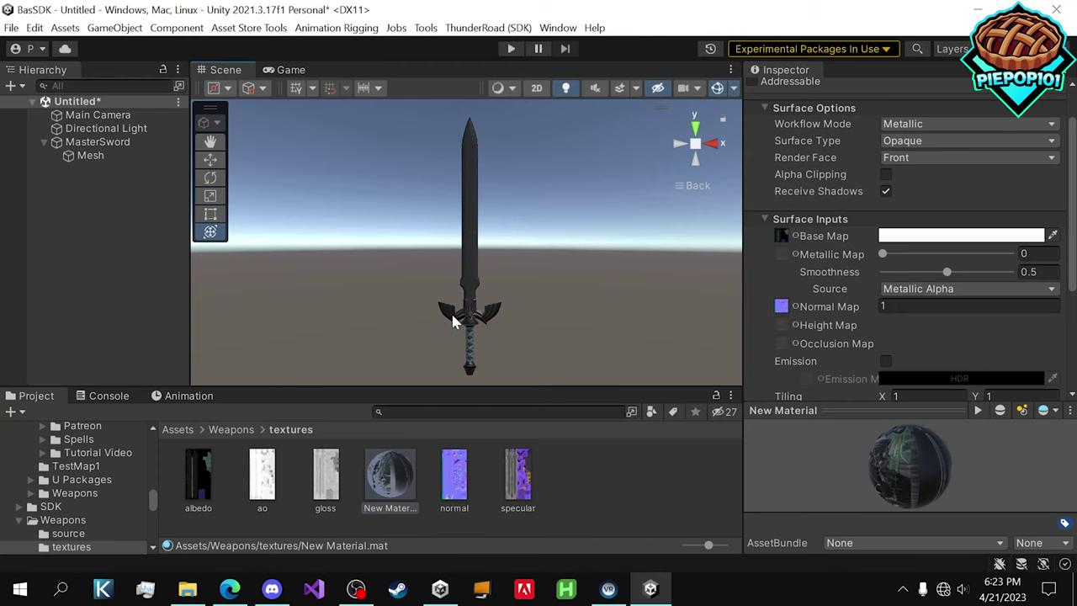
{"action": "left_click_drag", "start_coordinate": [276, 389], "coordinate": [281, 468]}
{"action": "left_click_drag", "start_coordinate": [509, 392], "coordinate": [575, 216], "text": "alt"}
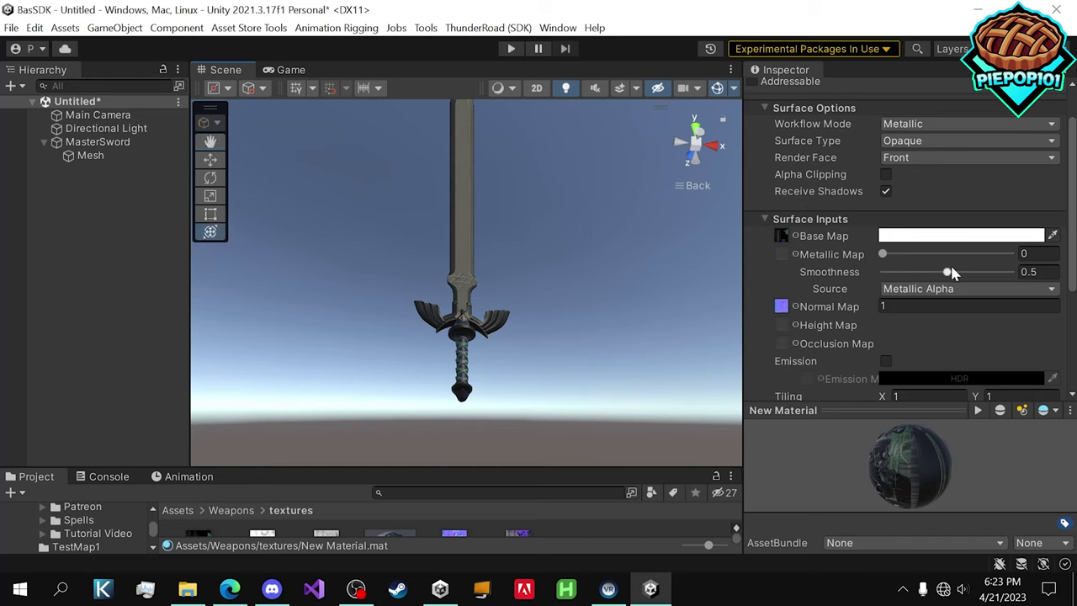
Step: Set the material's Smoothness to 0.62 and Metallic to 0.634
{"action": "left_click_drag", "start_coordinate": [948, 277], "coordinate": [965, 277]}
{"action": "left_click_drag", "start_coordinate": [564, 269], "coordinate": [515, 301], "text": "alt"}
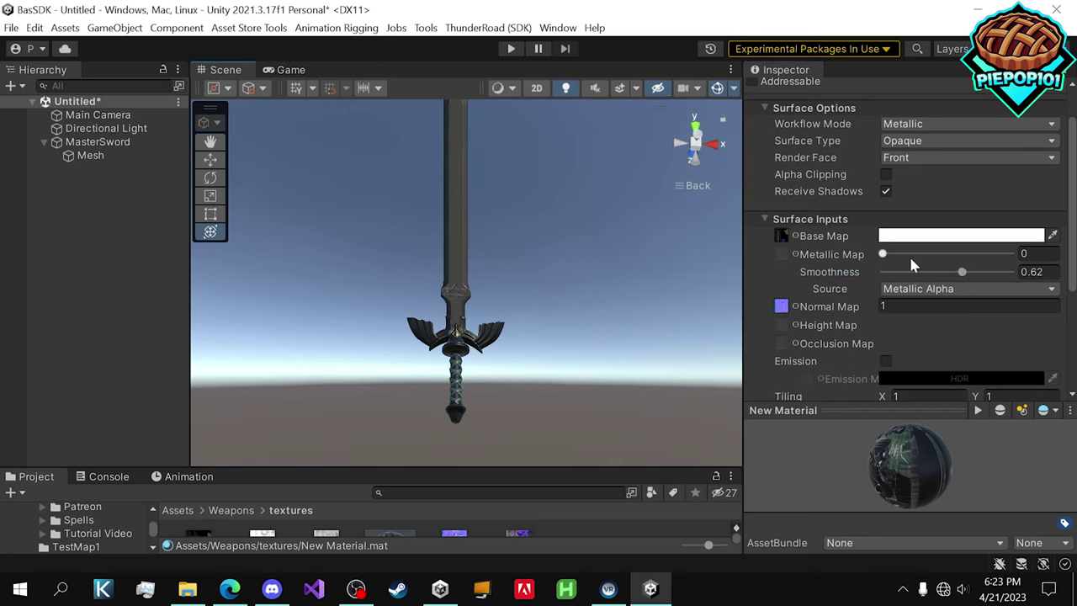
{"action": "left_click_drag", "start_coordinate": [885, 257], "coordinate": [967, 258]}
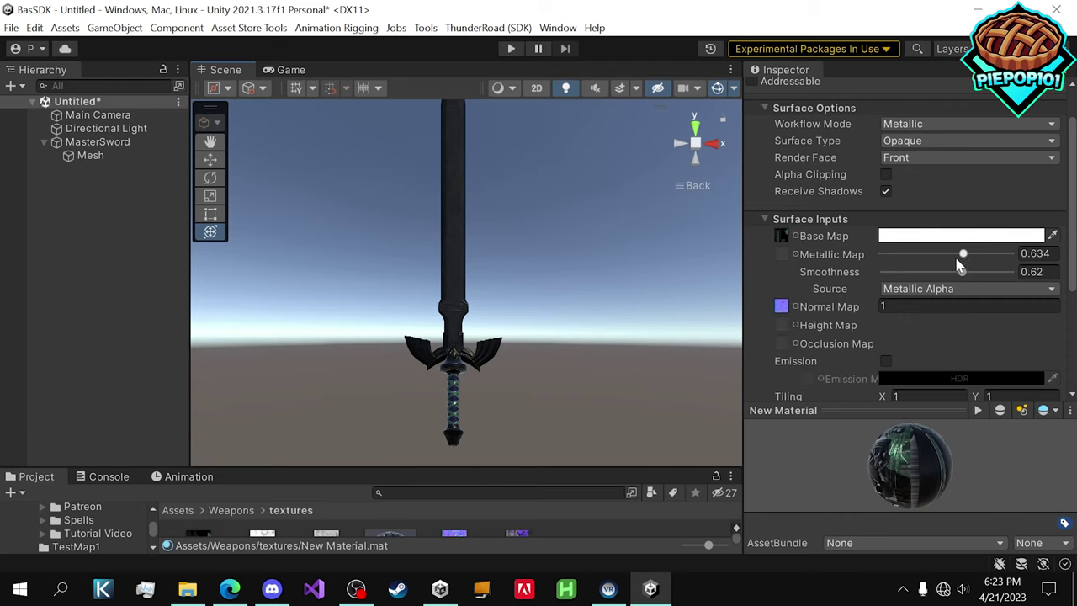
{"action": "left_click_drag", "start_coordinate": [501, 325], "coordinate": [520, 304], "text": "alt"}
{"action": "scroll", "coordinate": [519, 305], "scroll_direction": "up", "scroll_amount": 2}
{"action": "middle_click_drag", "start_coordinate": [500, 301], "coordinate": [508, 370]}
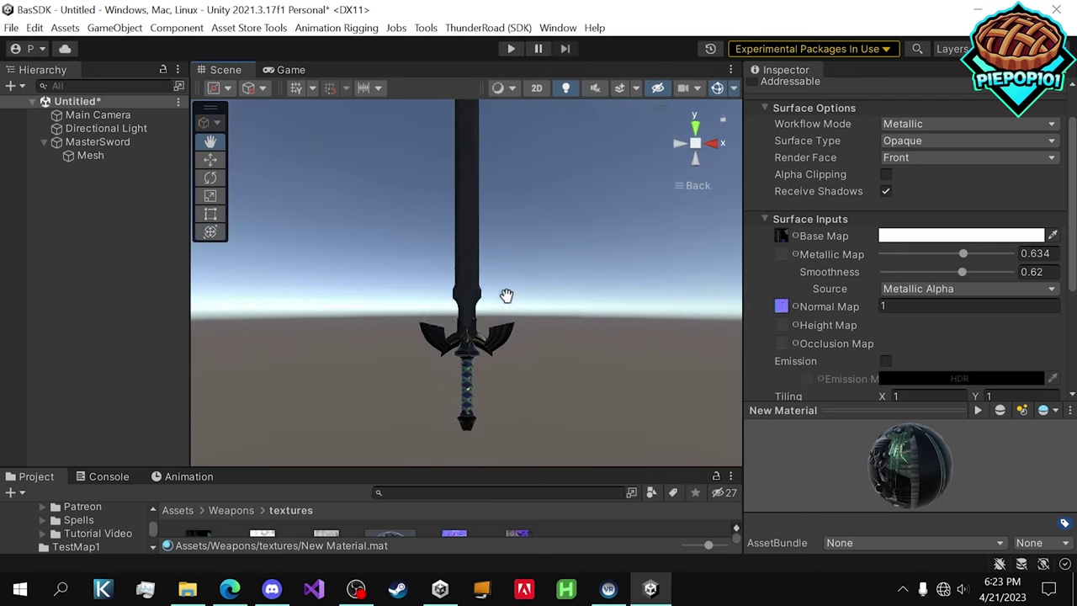
{"action": "left_click", "coordinate": [563, 89]}
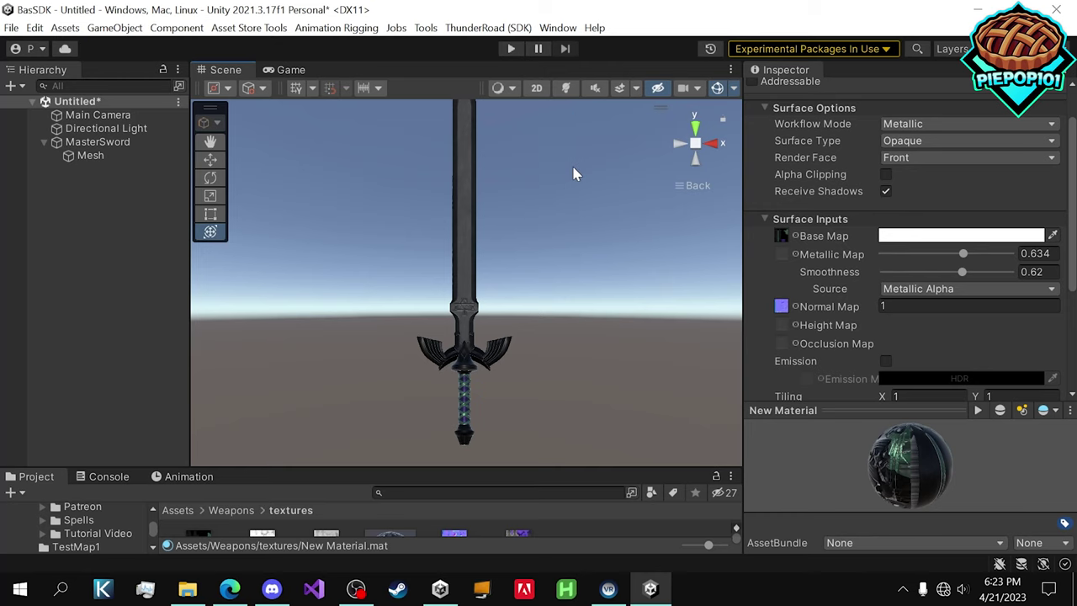
{"action": "left_click_drag", "start_coordinate": [542, 210], "coordinate": [486, 276], "text": "alt"}
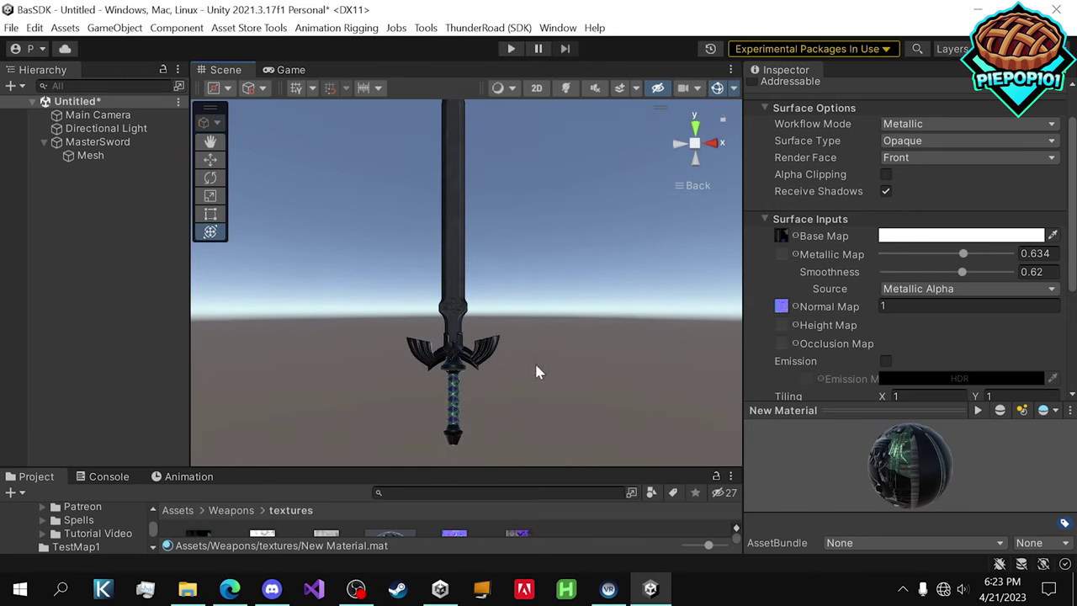
{"action": "left_click_drag", "start_coordinate": [486, 468], "coordinate": [491, 379]}
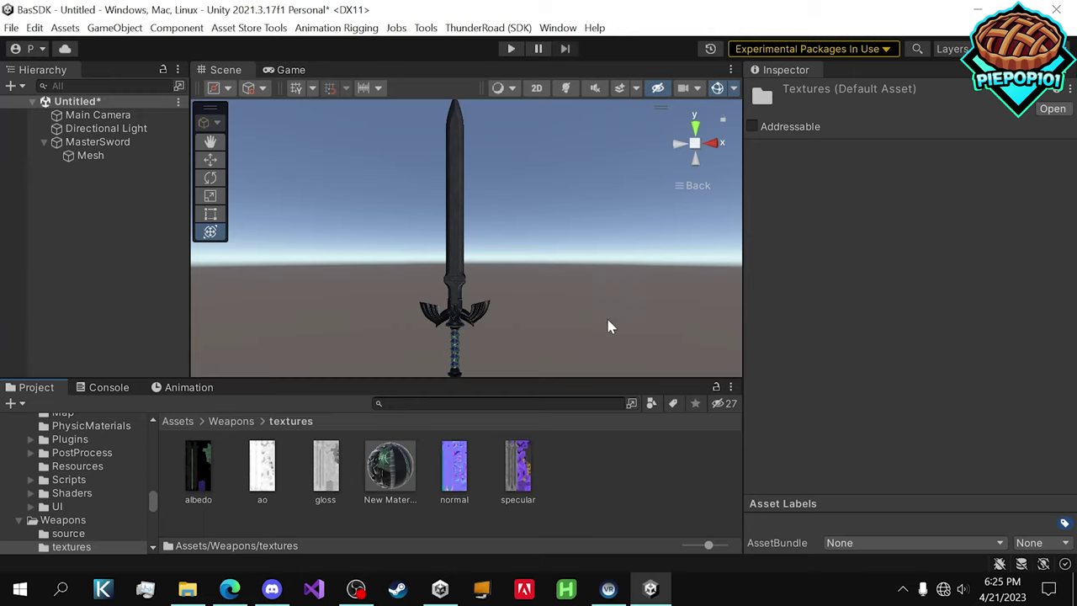
Step: Drag the TestChar prefab from Assets/SDK/Examples/Characters into the scene Hierarchy
{"action": "left_click", "coordinate": [176, 422]}
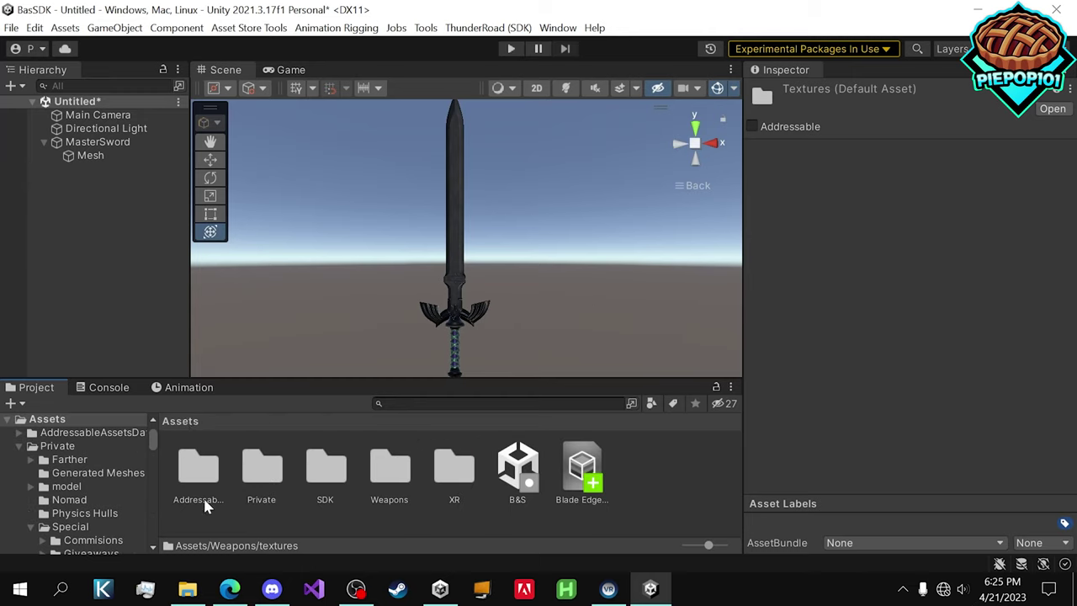
{"action": "double_click", "coordinate": [325, 478]}
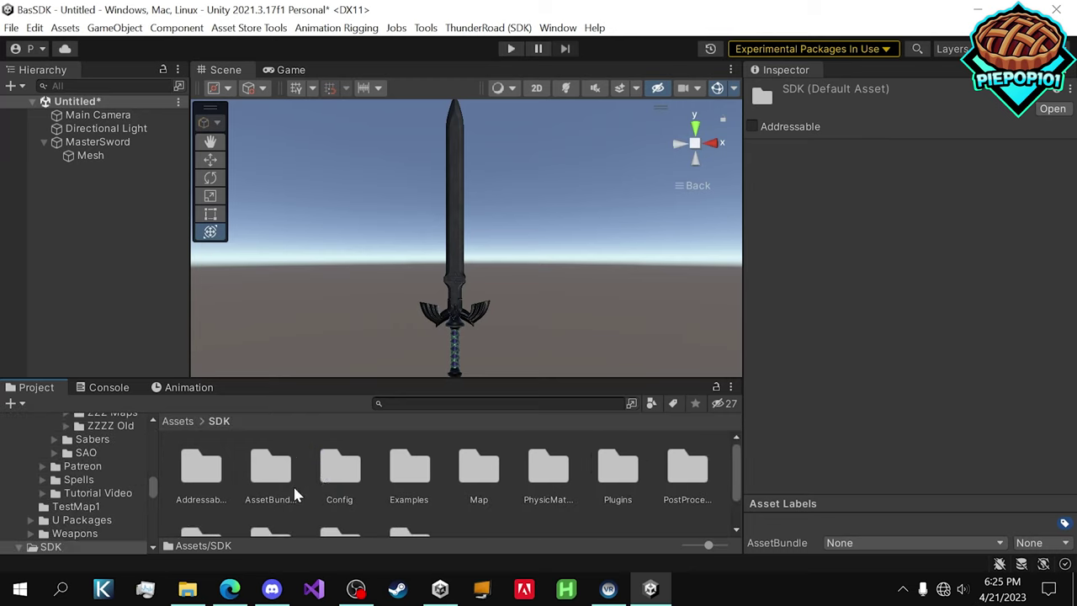
{"action": "double_click", "coordinate": [404, 473]}
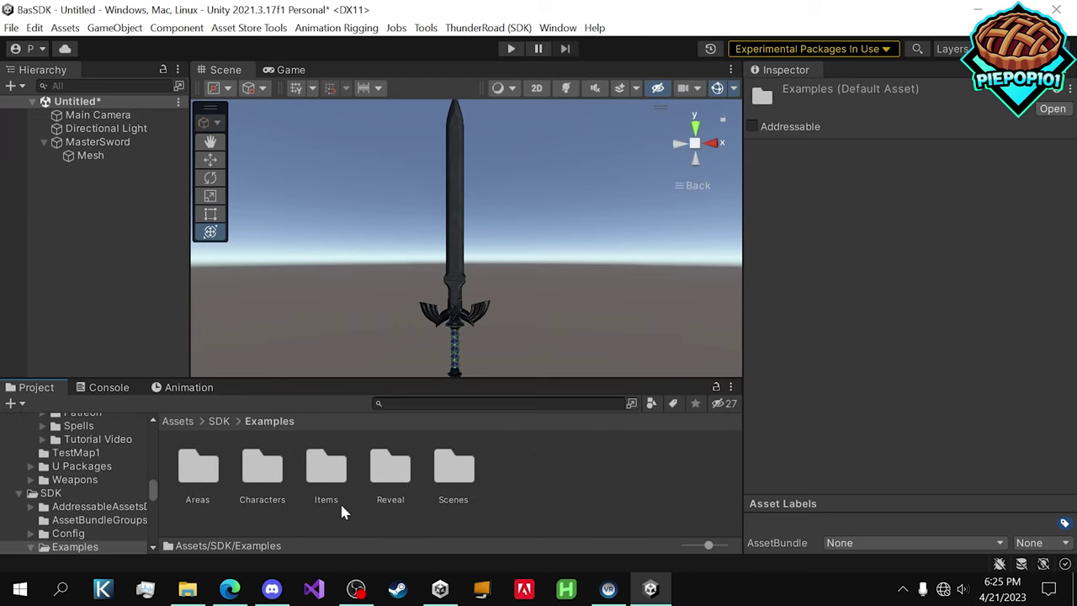
{"action": "double_click", "coordinate": [259, 459]}
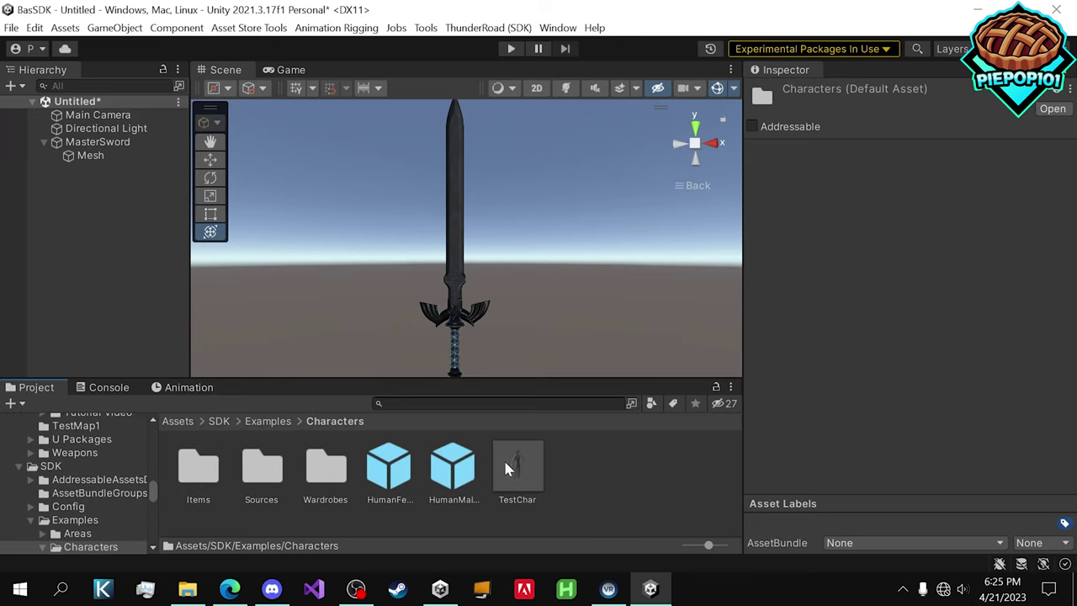
{"action": "left_click_drag", "start_coordinate": [505, 468], "coordinate": [252, 279]}
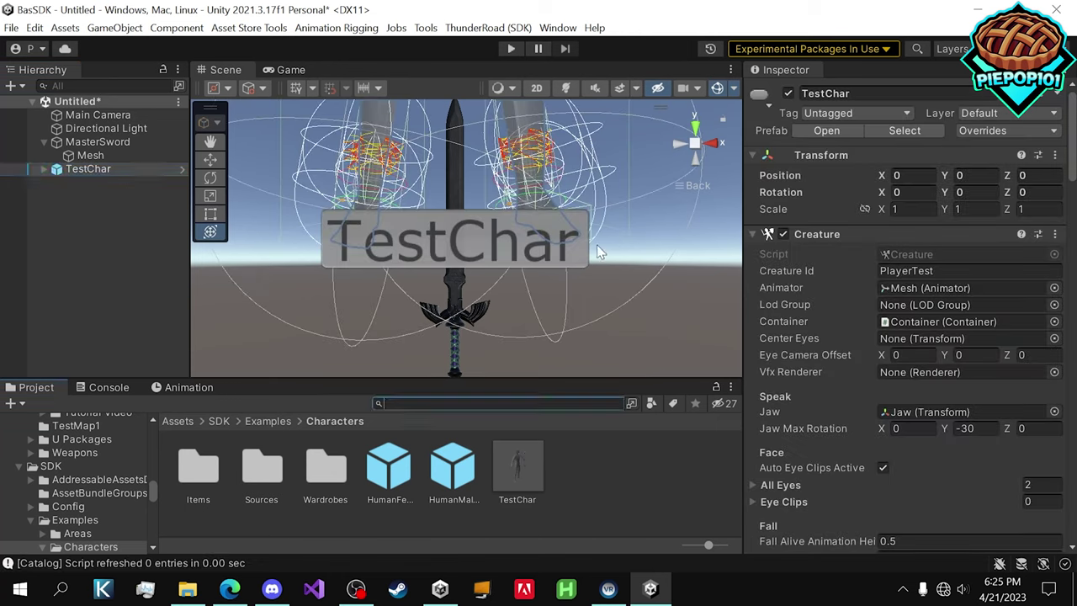
Step: Hide the gizmos, frame TestChar, and trial scaling and rotating it before undoing
{"action": "key", "text": "f"}
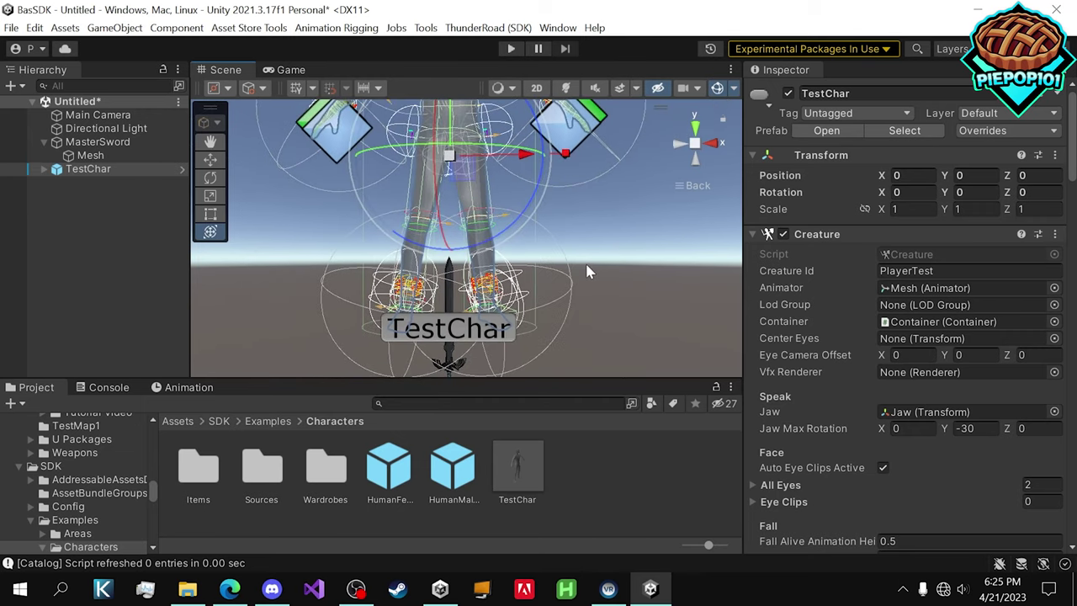
{"action": "left_click", "coordinate": [717, 88]}
{"action": "left_click_drag", "start_coordinate": [686, 200], "coordinate": [608, 255], "text": "alt"}
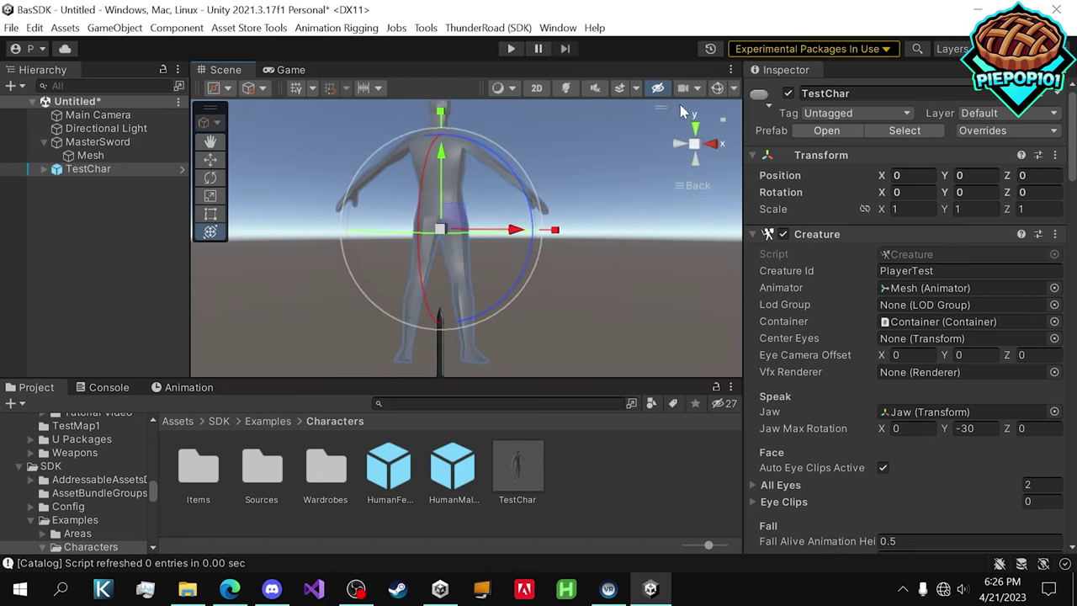
{"action": "left_click", "coordinate": [211, 142]}
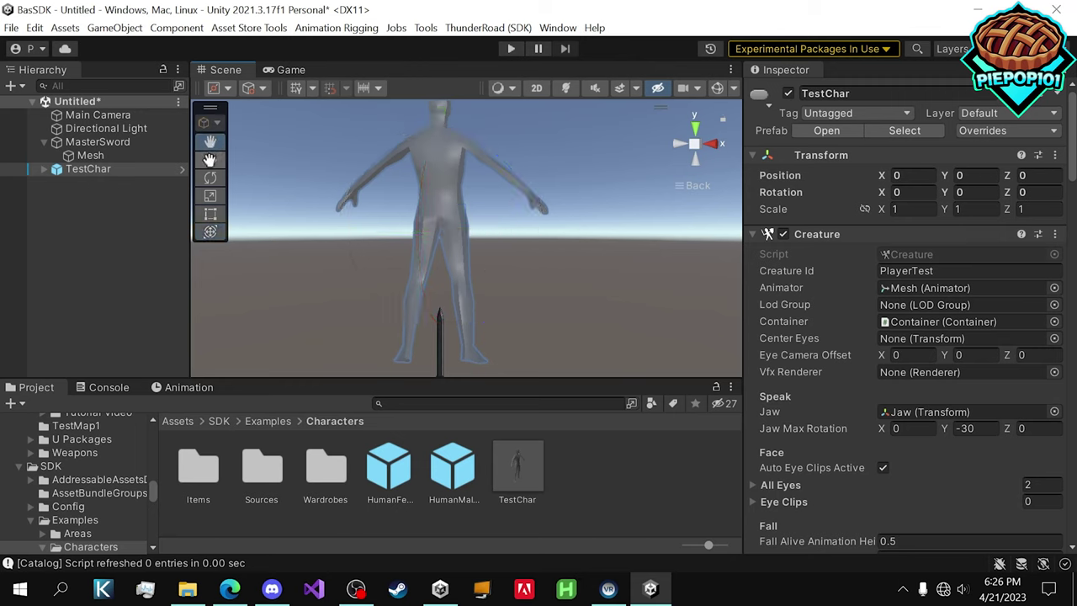
{"action": "left_click", "coordinate": [210, 159]}
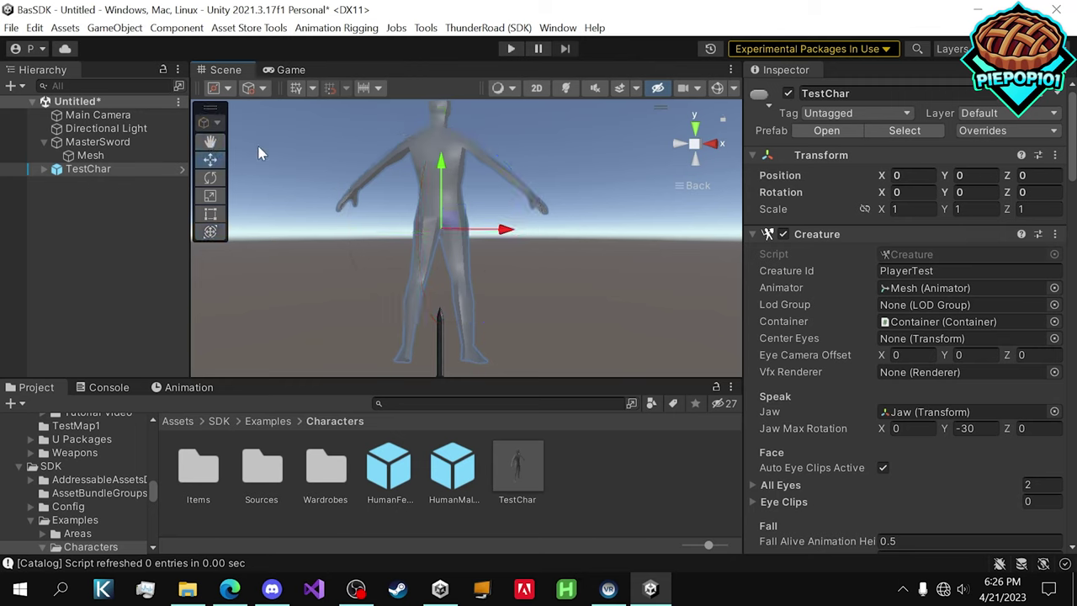
{"action": "left_click", "coordinate": [211, 142]}
{"action": "mouse_move", "coordinate": [402, 228]}
{"action": "left_mouse_down"}
{"action": "mouse_move", "coordinate": [366, 228]}
{"action": "mouse_move", "coordinate": [399, 224]}
{"action": "left_mouse_up"}
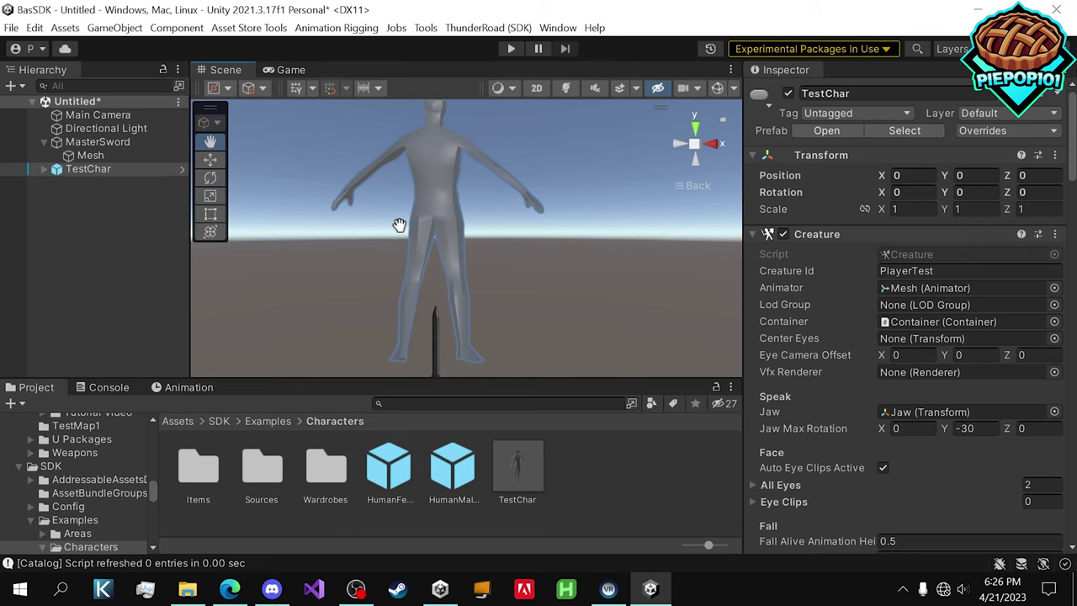
{"action": "left_click", "coordinate": [210, 233]}
{"action": "left_click_drag", "start_coordinate": [382, 248], "coordinate": [404, 320], "text": "alt"}
{"action": "scroll", "coordinate": [453, 219], "scroll_direction": "up", "scroll_amount": 2}
{"action": "left_click_drag", "start_coordinate": [453, 219], "coordinate": [446, 247]}
{"action": "left_click_drag", "start_coordinate": [520, 246], "coordinate": [526, 243]}
{"action": "key", "text": "ctrl+z"}
{"action": "key", "text": "ctrl+z"}
{"action": "key", "text": "ctrl+z"}
{"action": "key", "text": "ctrl+z"}
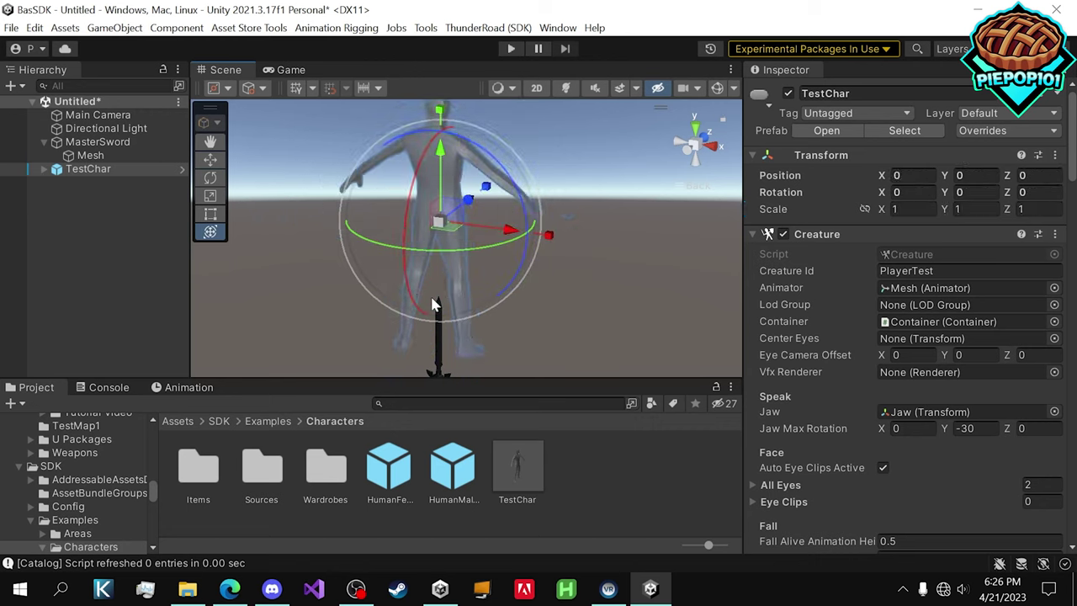
Step: Switch to Front view and drag MasterSword to the hand at 0.752, 1.461, 0
{"action": "left_click", "coordinate": [211, 213]}
{"action": "left_click", "coordinate": [211, 177]}
{"action": "left_click", "coordinate": [210, 195]}
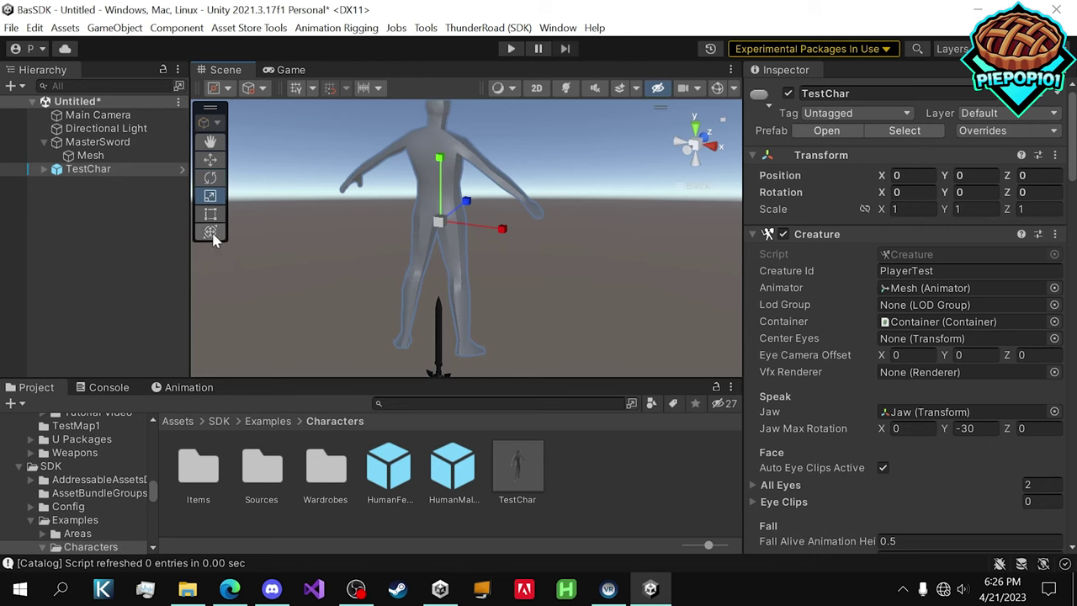
{"action": "left_click", "coordinate": [211, 233]}
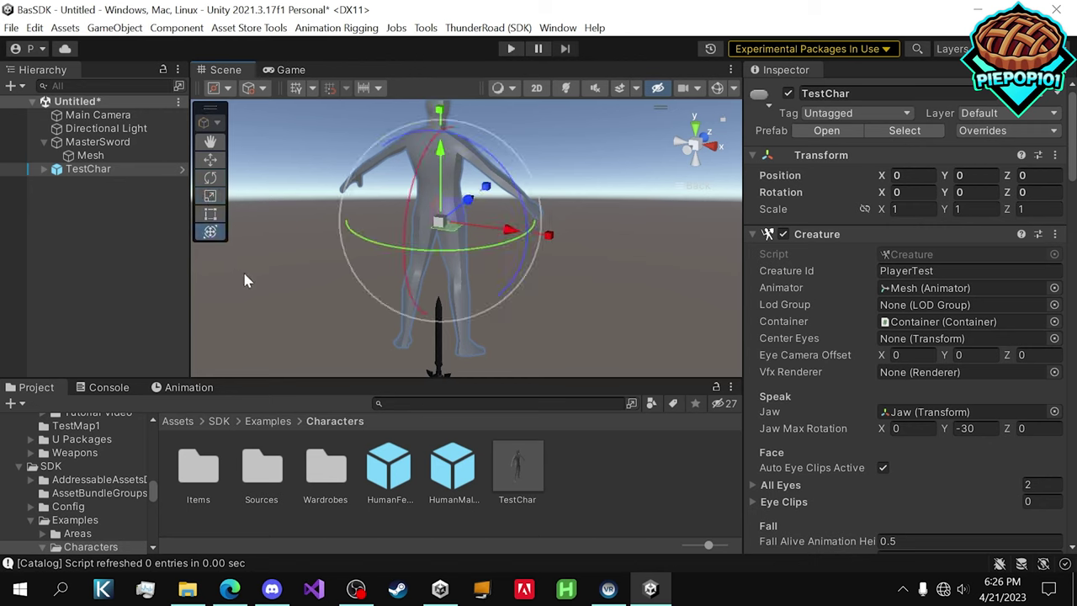
{"action": "left_click", "coordinate": [682, 146]}
{"action": "left_click", "coordinate": [680, 145]}
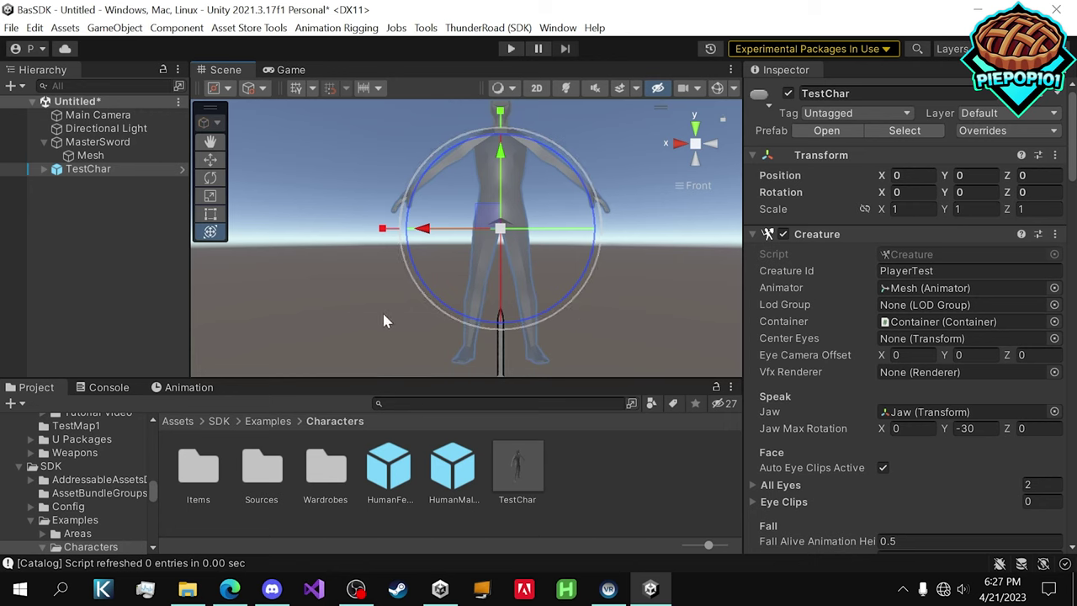
{"action": "middle_click_drag", "start_coordinate": [383, 321], "coordinate": [345, 292]}
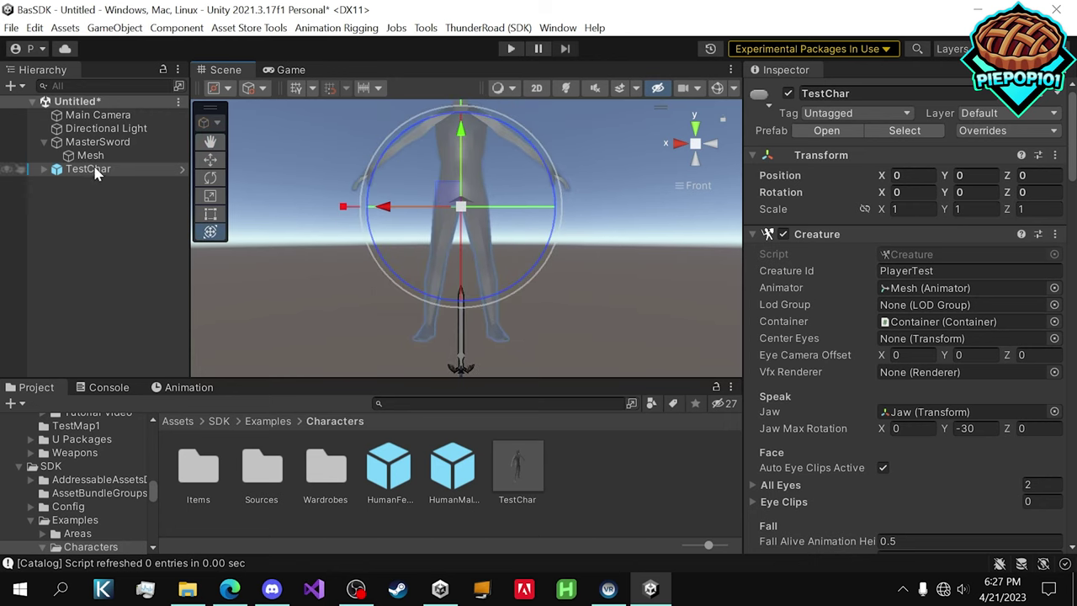
{"action": "left_click", "coordinate": [45, 142]}
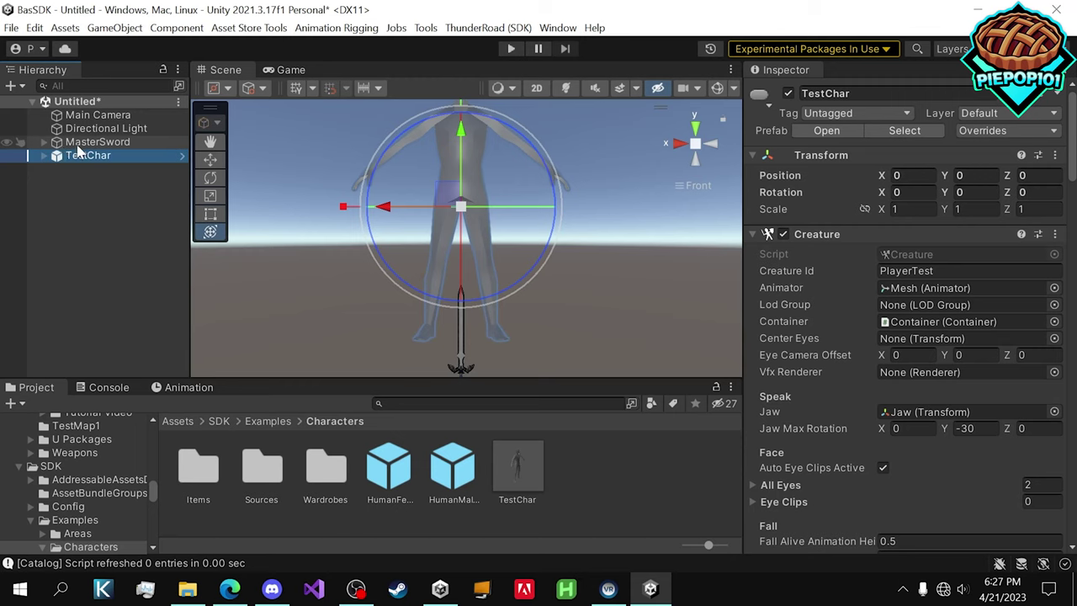
{"action": "left_click", "coordinate": [80, 143]}
{"action": "left_click_drag", "start_coordinate": [454, 339], "coordinate": [344, 120]}
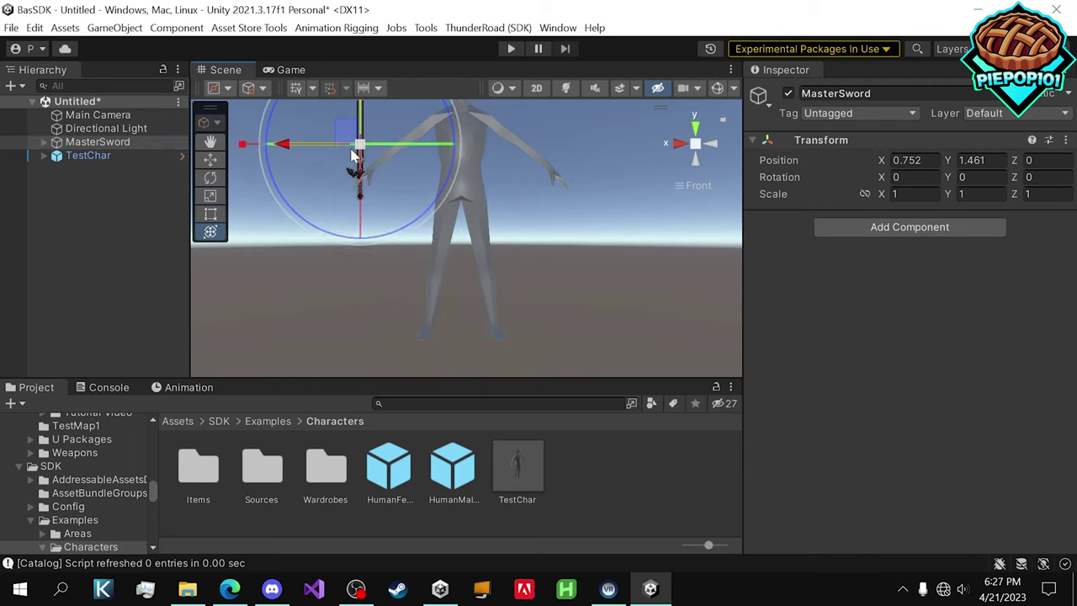
Step: Undo a trial sword move back to the origin and expand MasterSword's children
{"action": "left_click_drag", "start_coordinate": [505, 295], "coordinate": [432, 234], "text": "alt"}
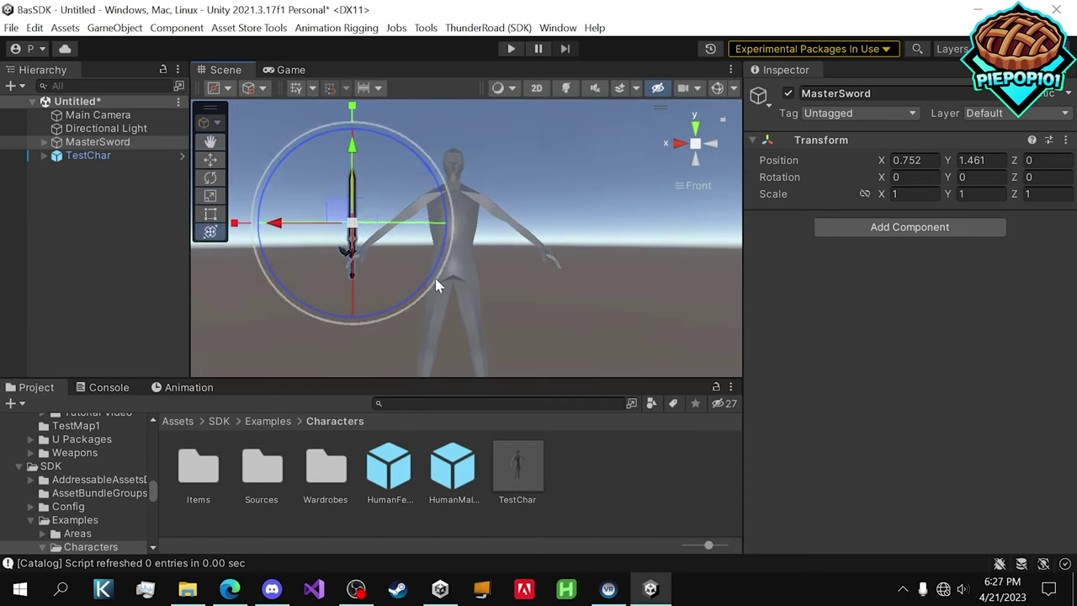
{"action": "key", "text": "ctrl+z"}
{"action": "key", "text": "f"}
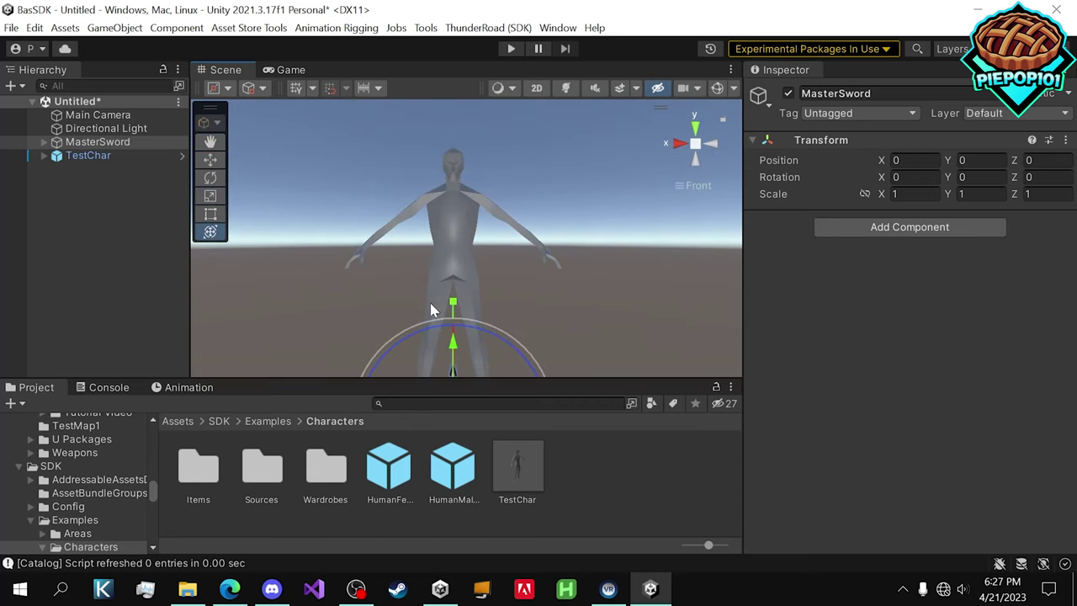
{"action": "scroll", "coordinate": [437, 252], "scroll_direction": "up", "scroll_amount": 2}
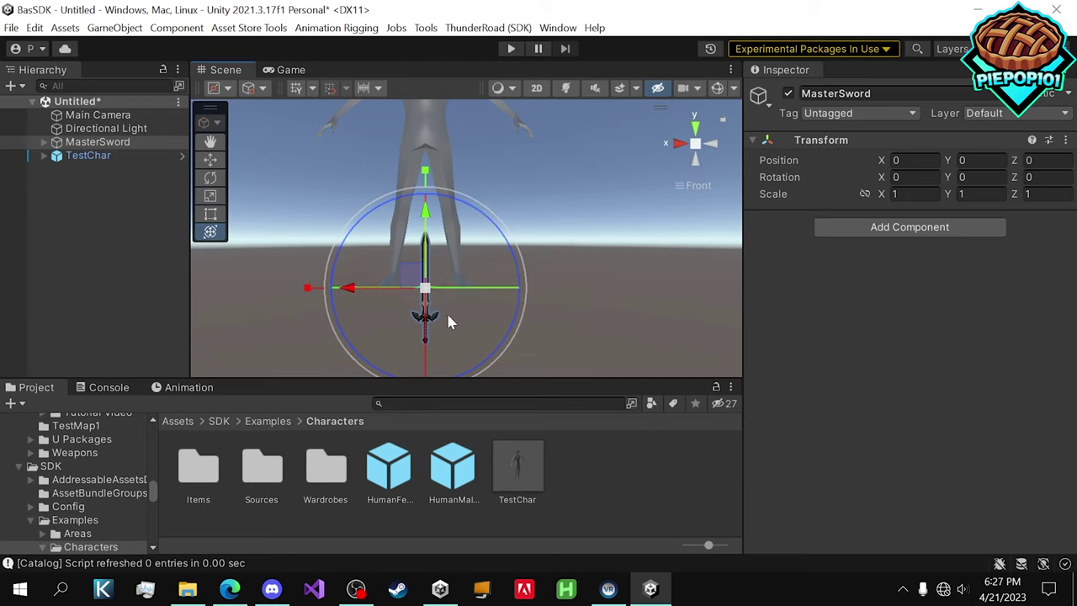
{"action": "left_click", "coordinate": [49, 146], "text": "ctrl"}
{"action": "left_click", "coordinate": [45, 143]}
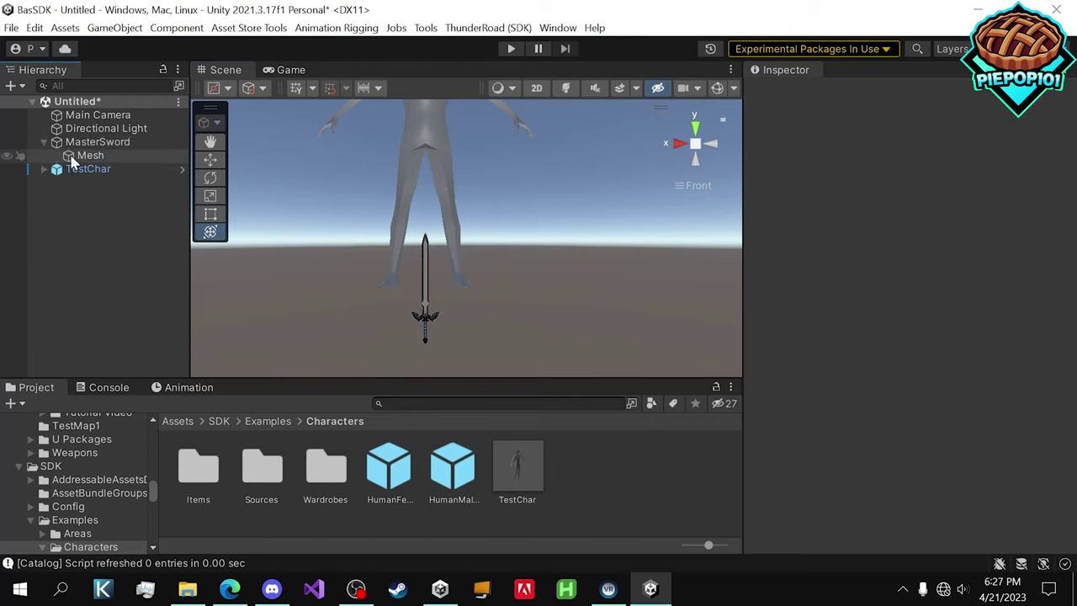
{"action": "left_click", "coordinate": [76, 144]}
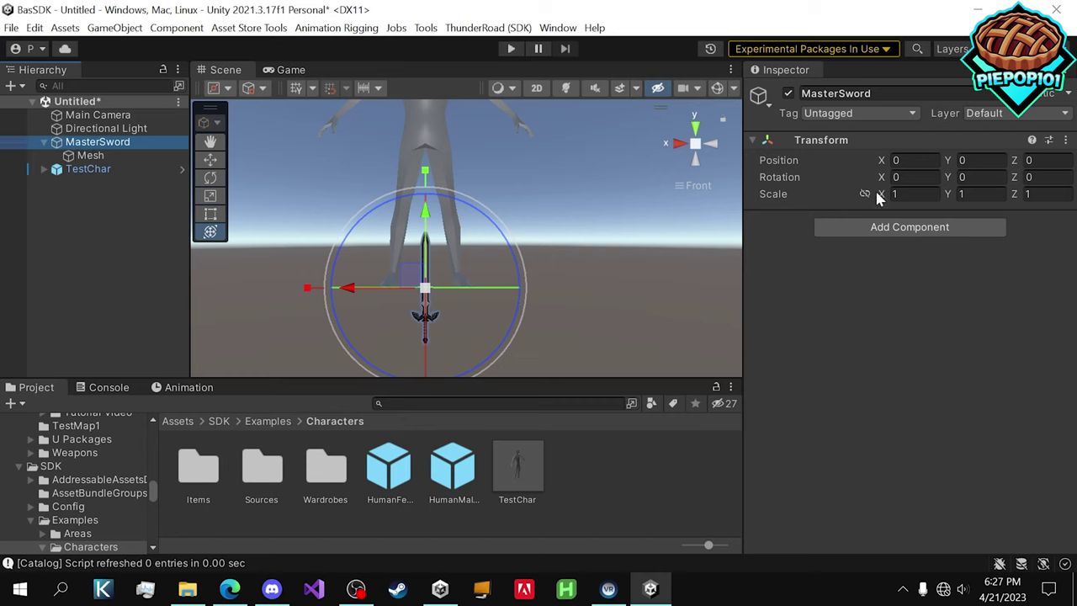
Step: Scale the sword's Mesh child uniformly to 1.2121, undoing stray moves to keep it at 0, 0, 0
{"action": "left_click", "coordinate": [94, 157]}
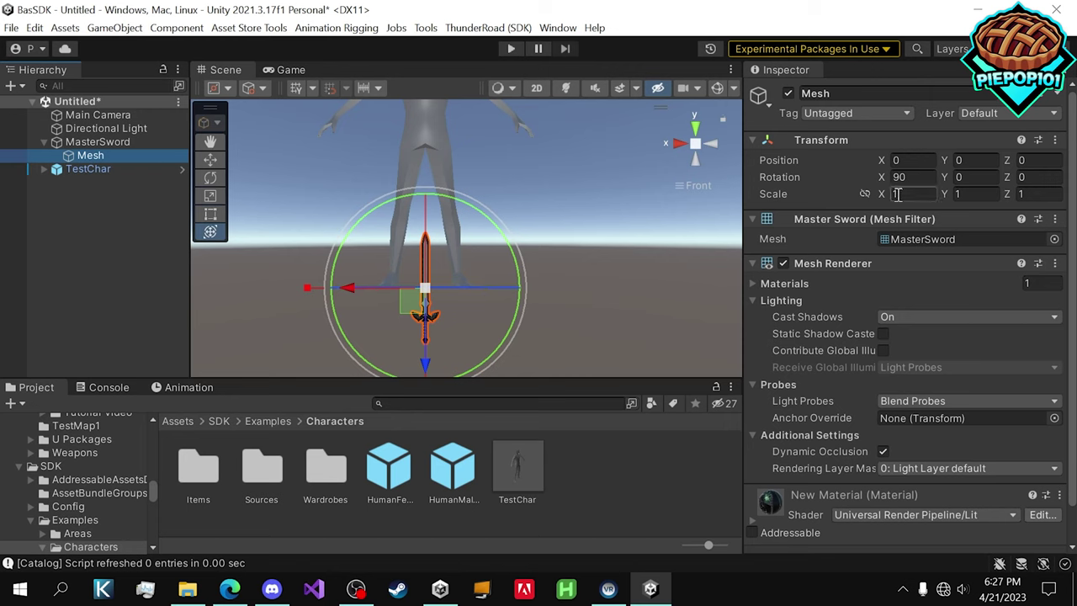
{"action": "mouse_move", "coordinate": [428, 295]}
{"action": "left_mouse_down"}
{"action": "mouse_move", "coordinate": [437, 281]}
{"action": "mouse_move", "coordinate": [444, 291]}
{"action": "left_mouse_up"}
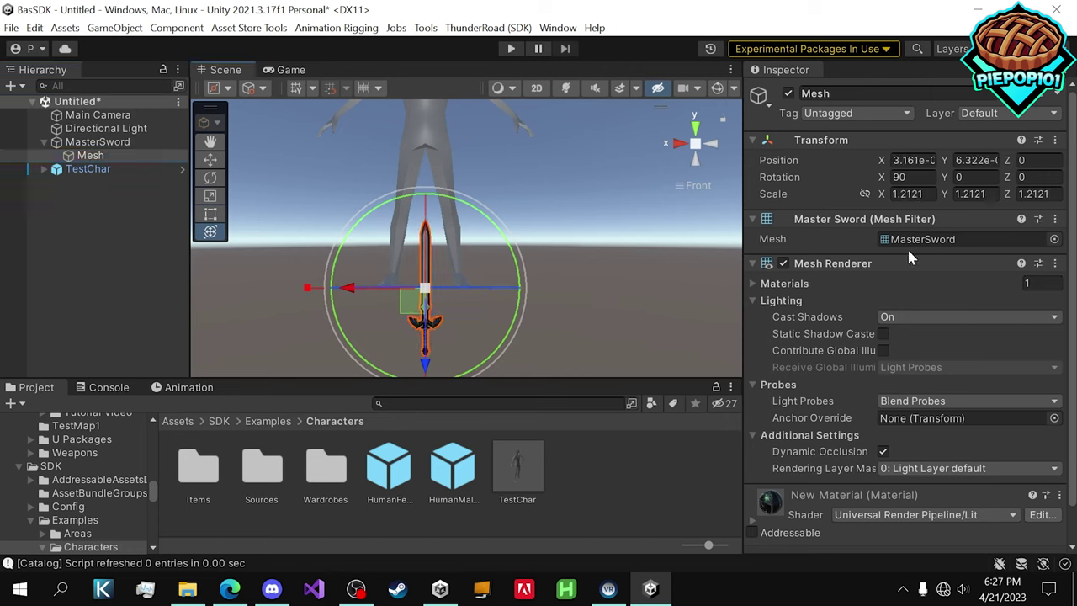
{"action": "left_click_drag", "start_coordinate": [414, 301], "coordinate": [357, 108]}
{"action": "middle_click_drag", "start_coordinate": [429, 224], "coordinate": [470, 268]}
{"action": "key", "text": "ctrl+z"}
{"action": "middle_click_drag", "start_coordinate": [468, 345], "coordinate": [455, 213]}
{"action": "key", "text": "ctrl+z"}
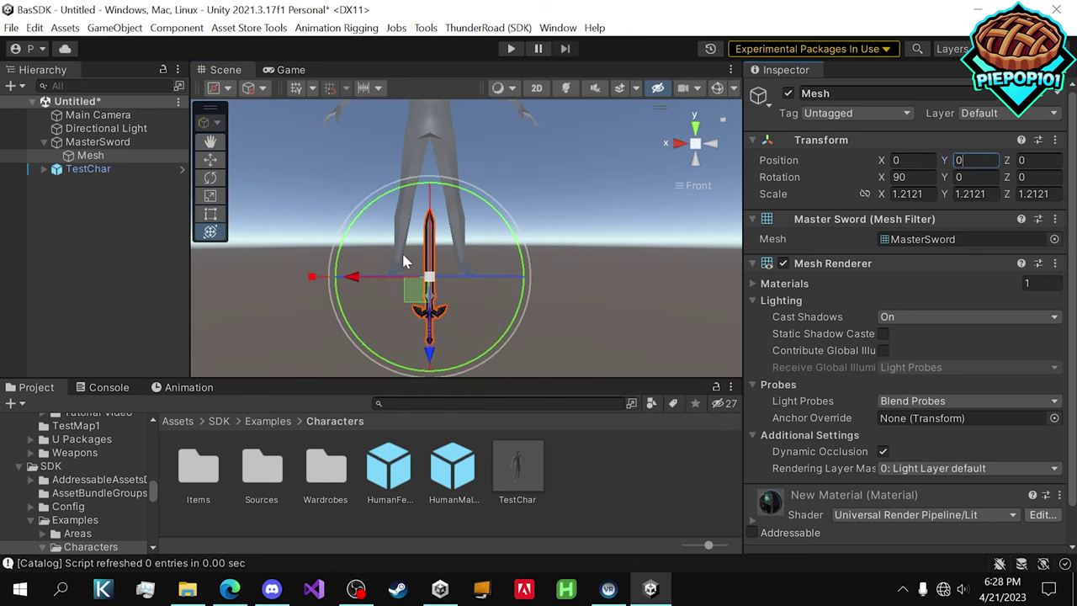
Step: Delete TestChar from the Hierarchy and save the scene as BladeandSorcery in Assets
{"action": "right_click", "coordinate": [106, 166]}
{"action": "left_click", "coordinate": [139, 133]}
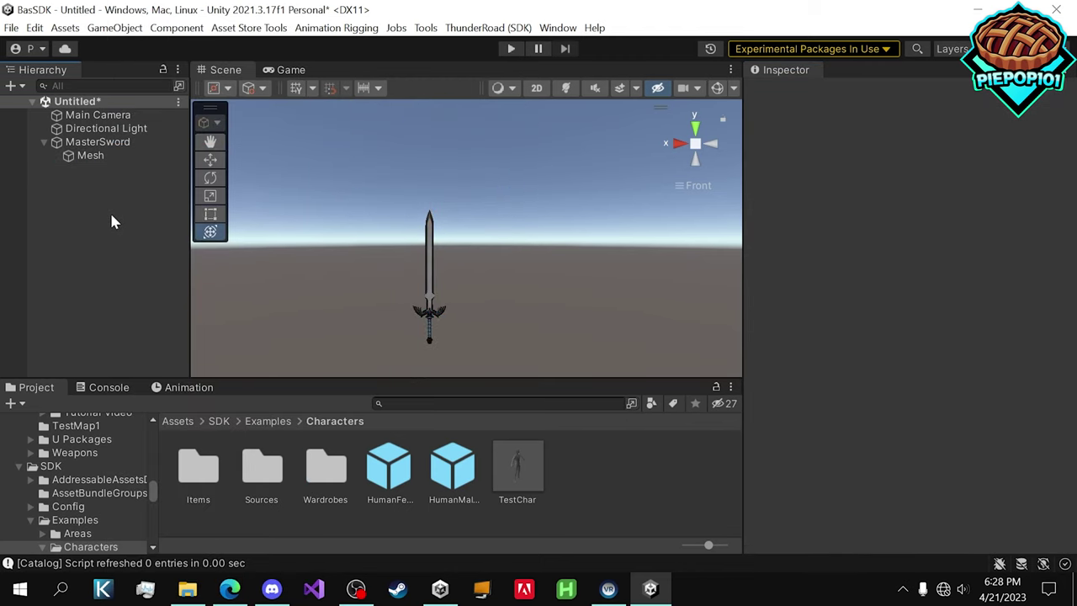
{"action": "key", "text": "ctrl+s"}
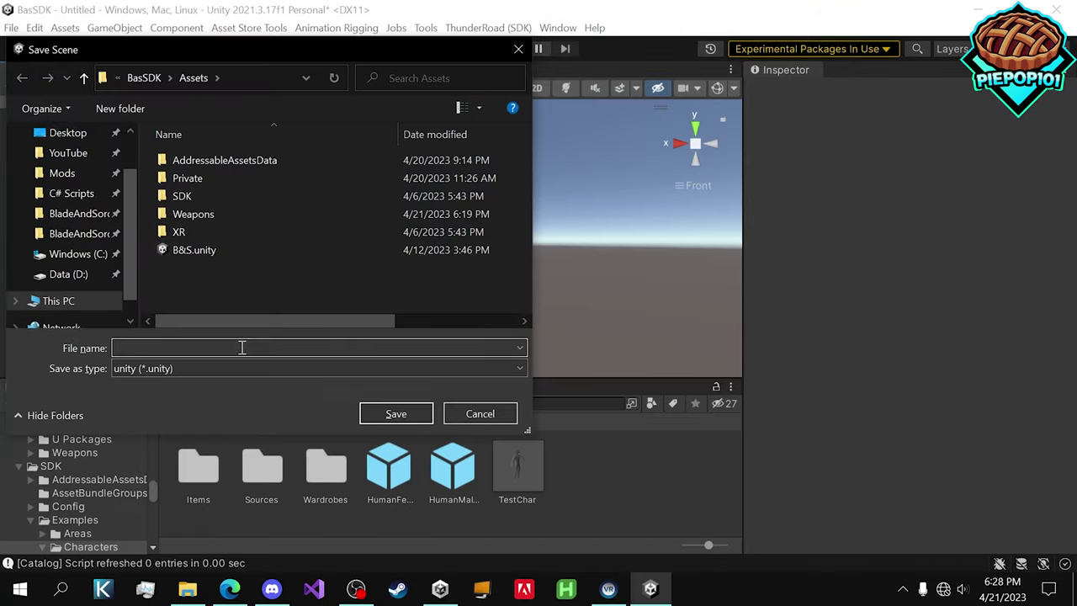
{"action": "left_click_drag", "start_coordinate": [311, 53], "coordinate": [536, 94]}
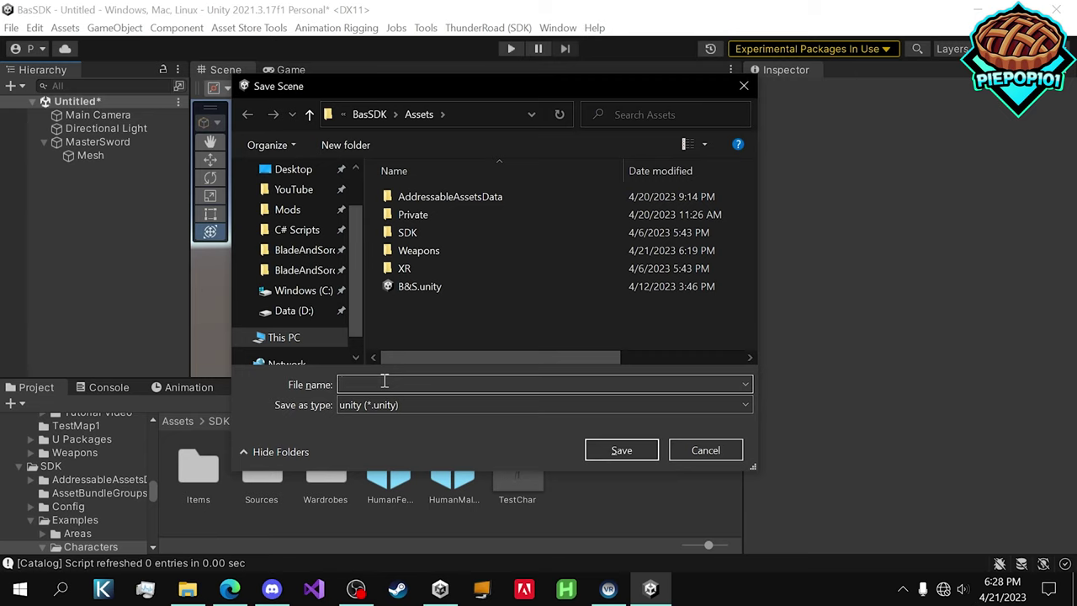
{"action": "left_click", "coordinate": [442, 286]}
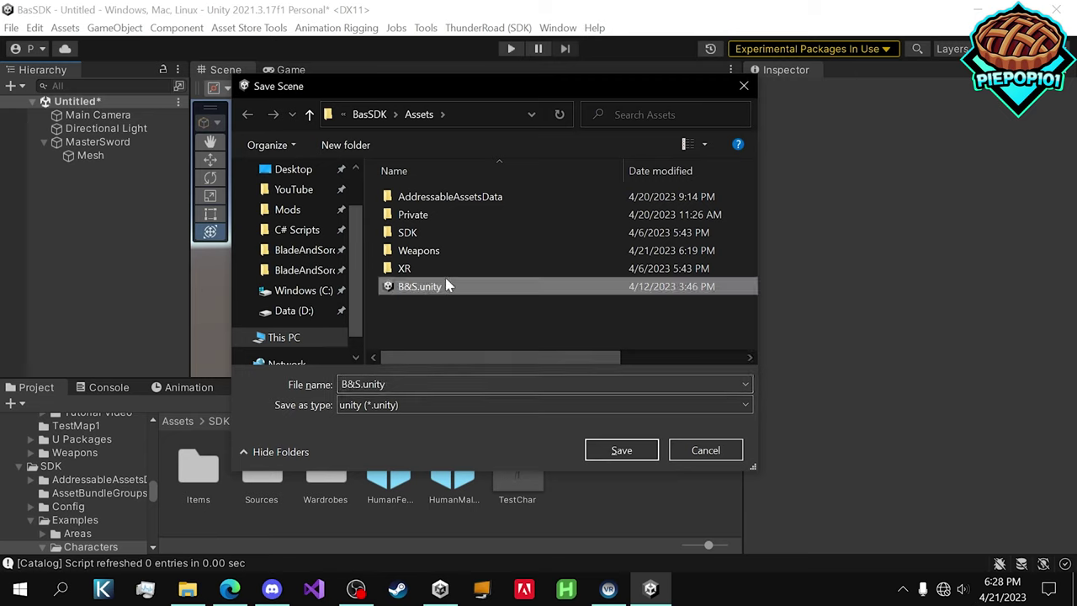
{"action": "left_click", "coordinate": [393, 384]}
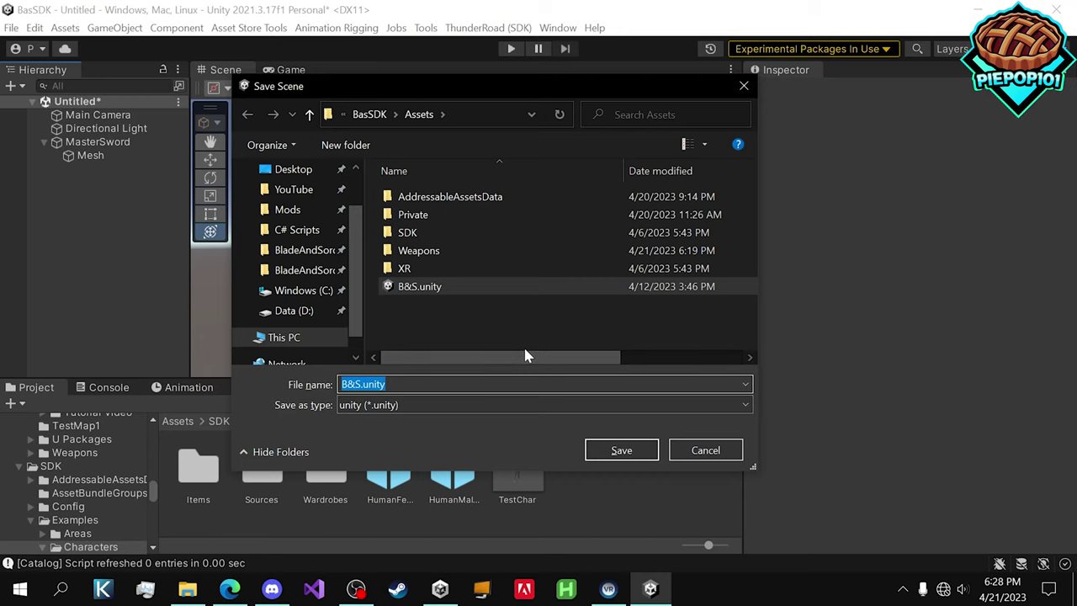
{"action": "type", "text": "BladeandSorcery"}
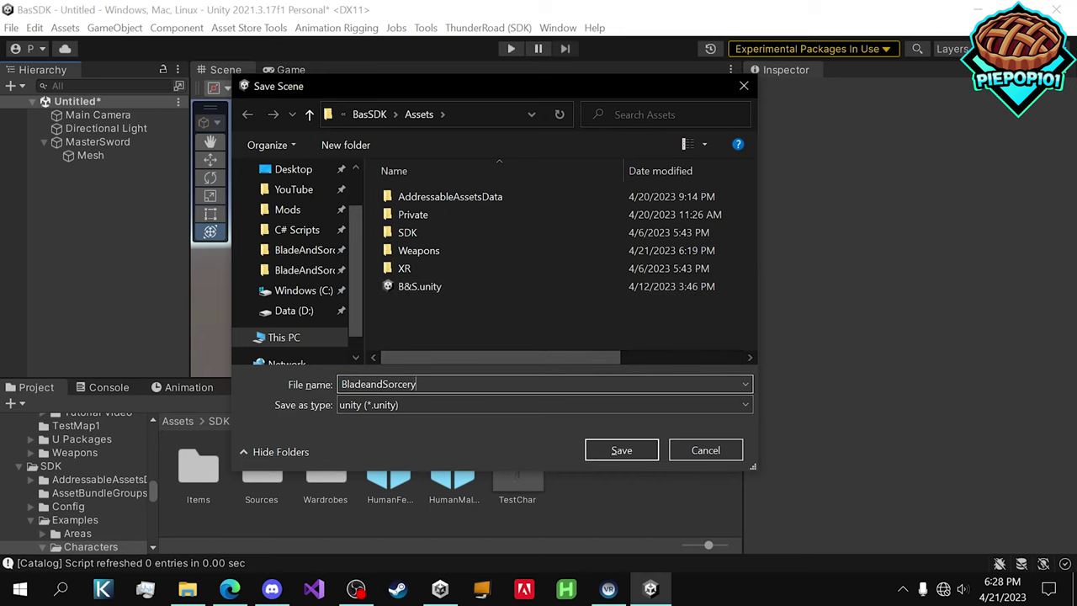
{"action": "key", "text": "Return"}
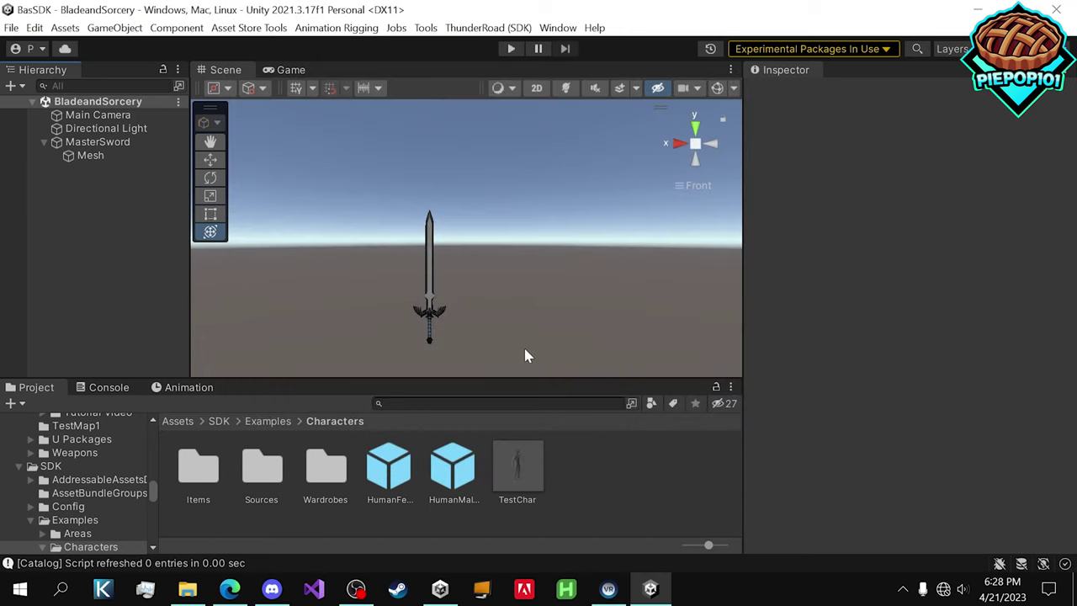
Step: Compare the new BladeandSorcery scene asset with the older B&S scene in Assets
{"action": "left_click", "coordinate": [179, 423]}
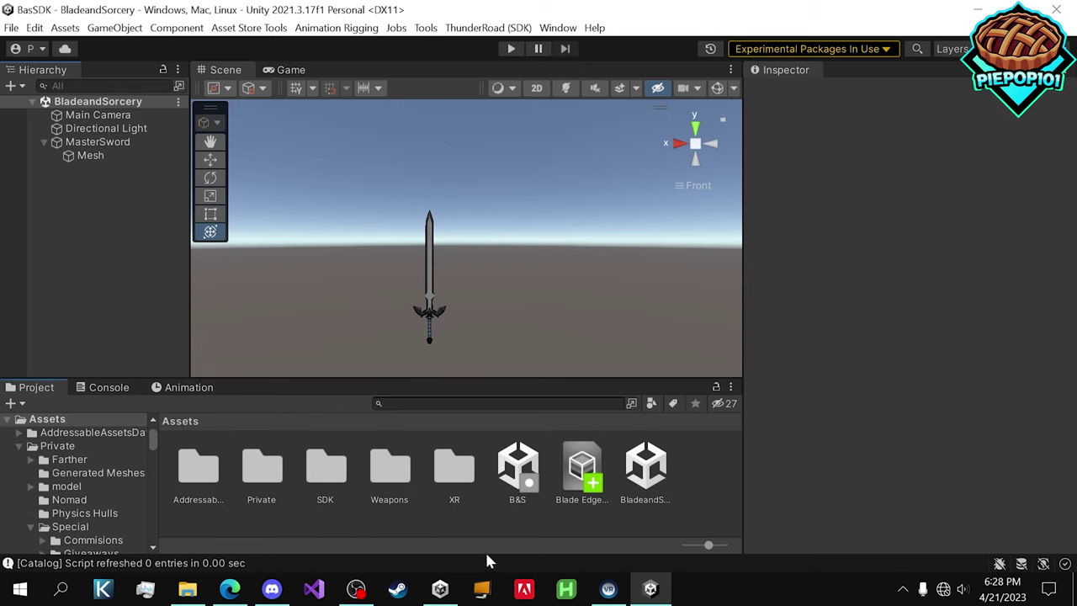
{"action": "left_click", "coordinate": [636, 479]}
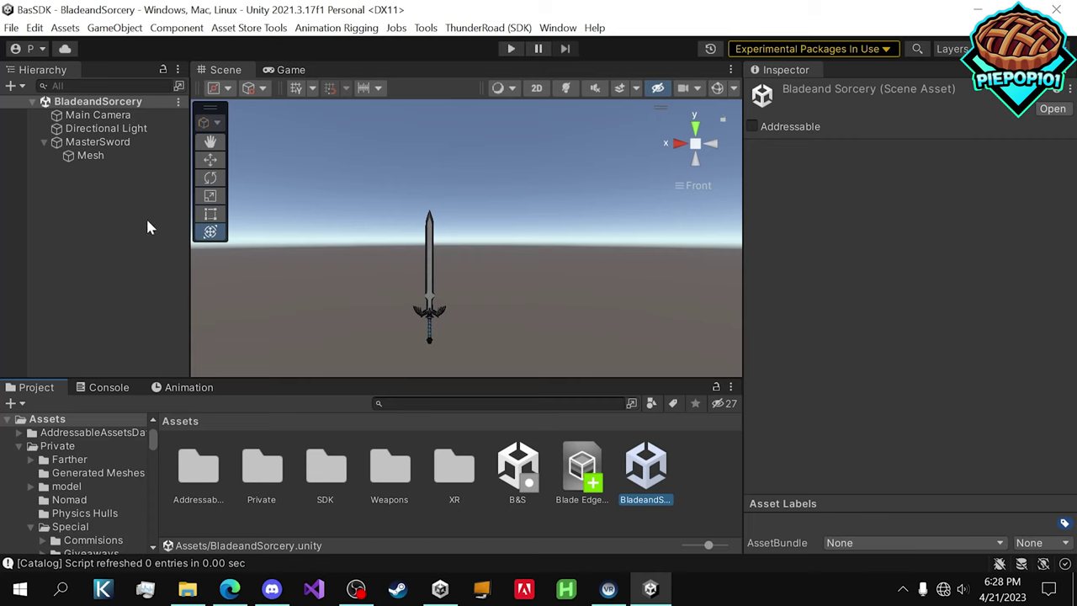
{"action": "left_click", "coordinate": [532, 465]}
{"action": "left_click", "coordinate": [672, 476]}
Step: Open the Weapons/textures folder and zoom and orbit for a closer front look at the sword
{"action": "double_click", "coordinate": [407, 488]}
{"action": "double_click", "coordinate": [262, 468]}
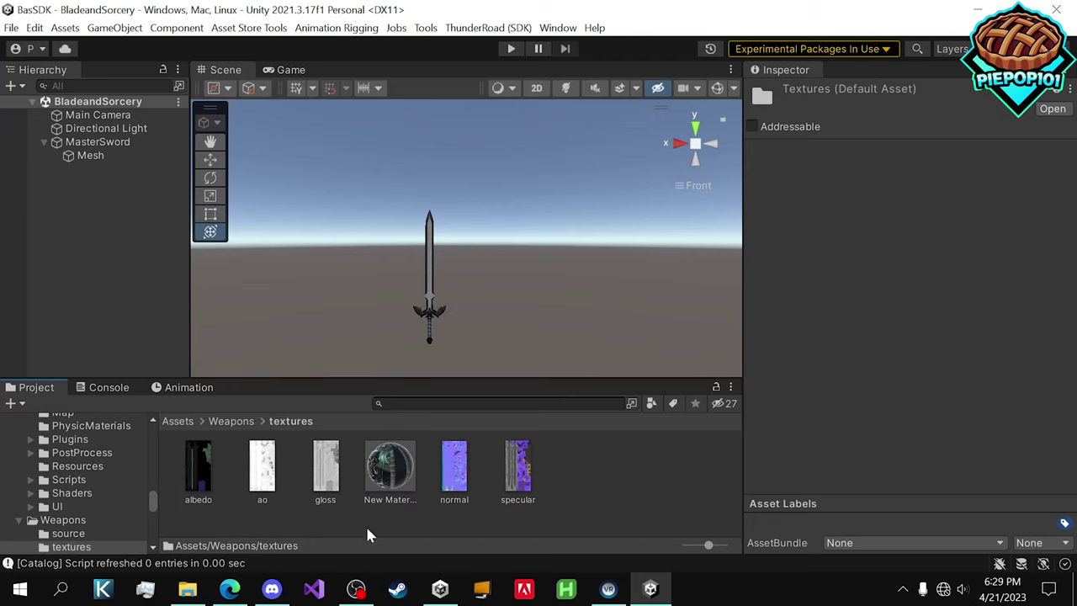
{"action": "scroll", "coordinate": [459, 296], "scroll_direction": "up", "scroll_amount": 5}
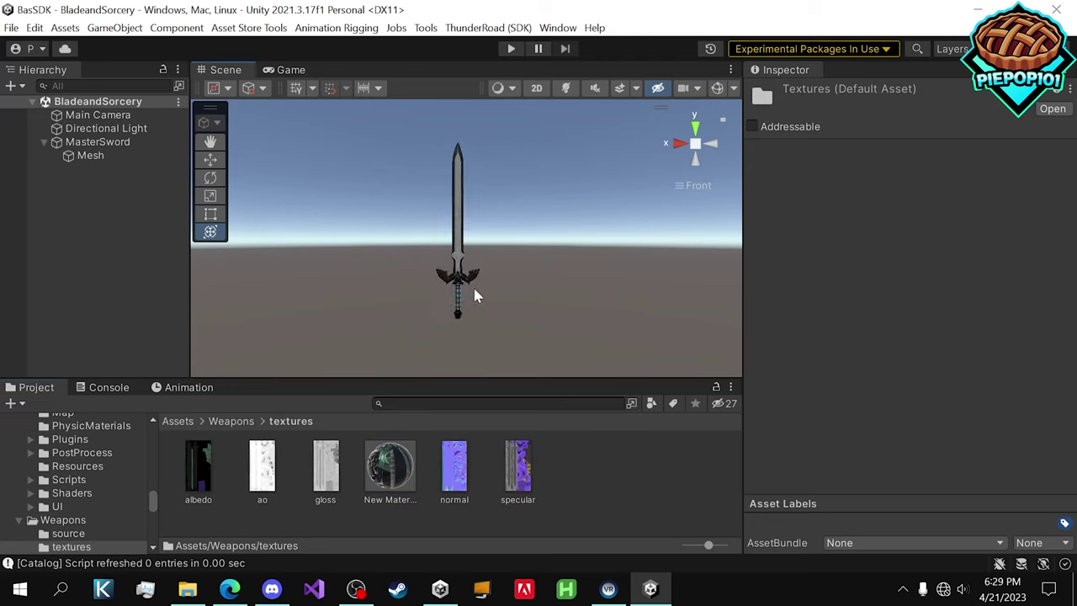
{"action": "mouse_move", "coordinate": [531, 270]}
{"action": "left_mouse_down", "text": "alt"}
{"action": "mouse_move", "coordinate": [351, 260]}
{"action": "mouse_move", "coordinate": [385, 345]}
{"action": "mouse_move", "coordinate": [630, 277]}
{"action": "mouse_move", "coordinate": [538, 267]}
{"action": "mouse_move", "coordinate": [210, 305]}
{"action": "mouse_move", "coordinate": [512, 262]}
{"action": "mouse_move", "coordinate": [538, 279]}
{"action": "left_mouse_up", "text": "alt"}
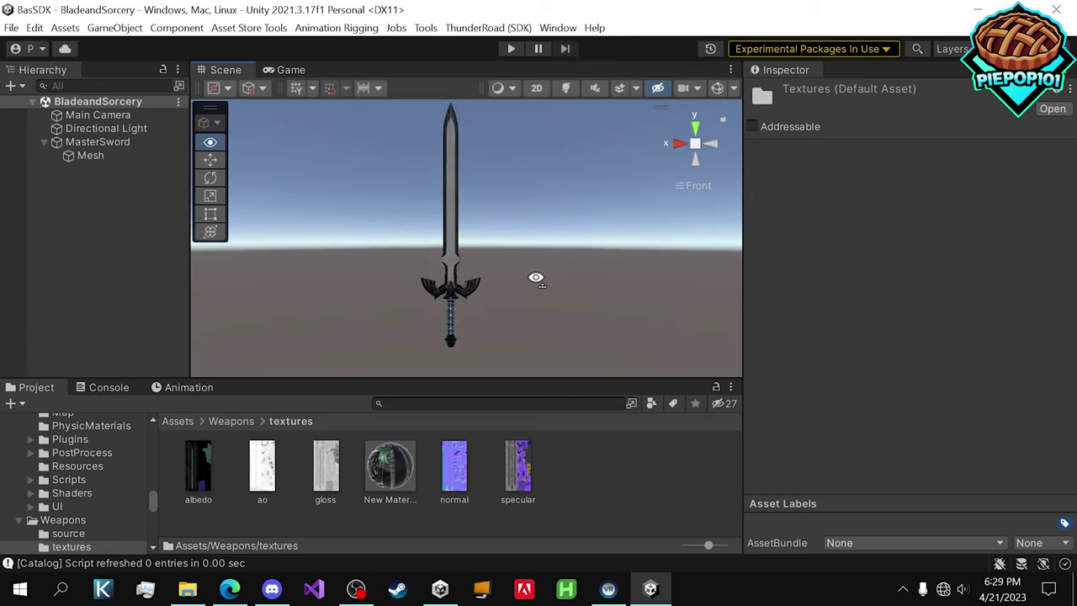
{"action": "left_click", "coordinate": [686, 147]}
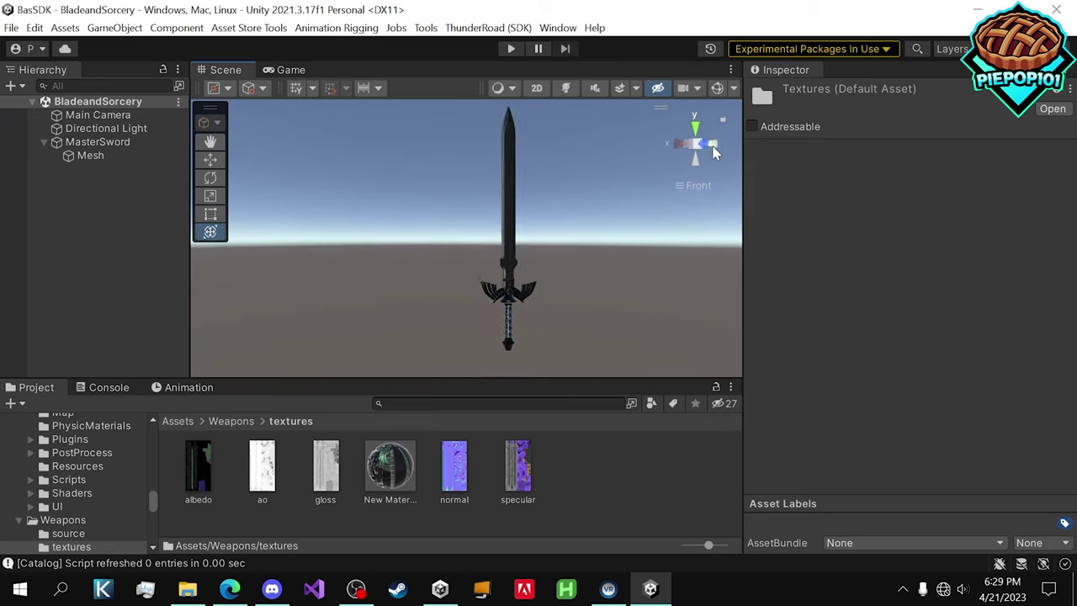
Step: Add the Item component to MasterSword via an 'item' component search
{"action": "left_click", "coordinate": [118, 141]}
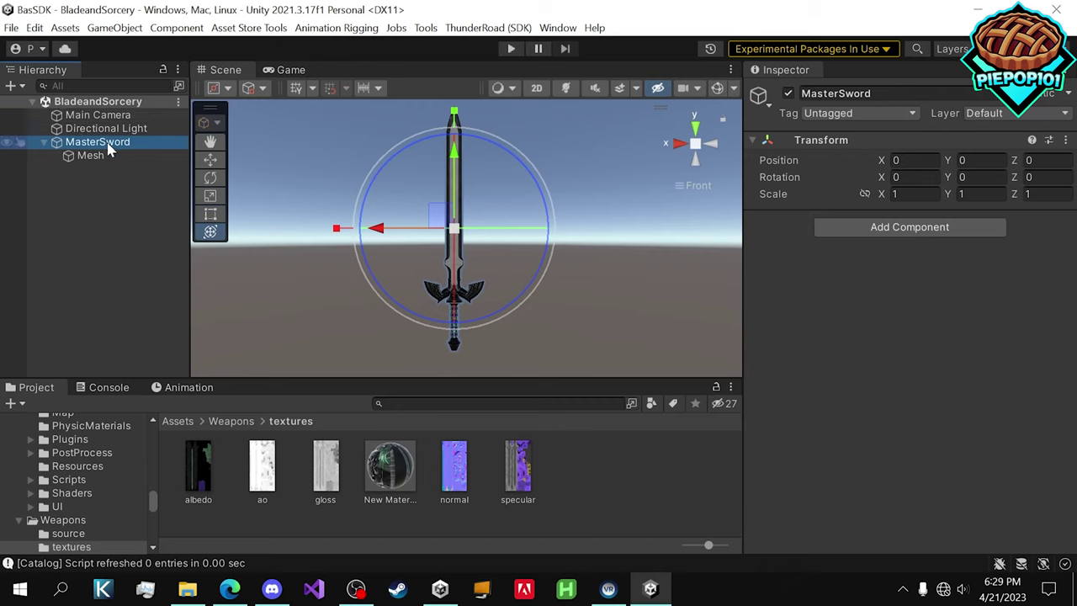
{"action": "left_click", "coordinate": [911, 228]}
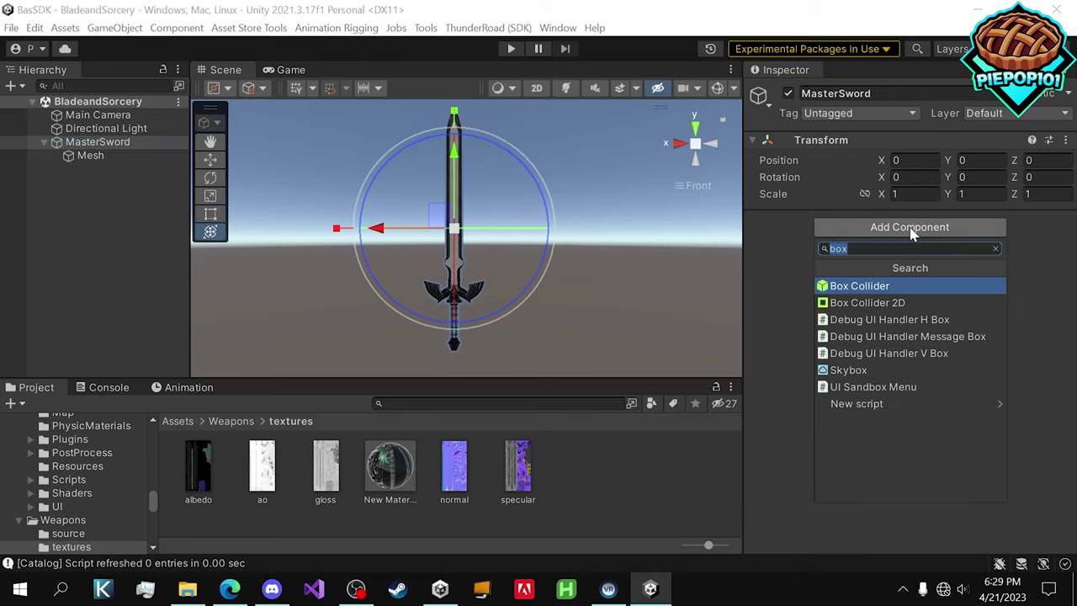
{"action": "type", "text": "item"}
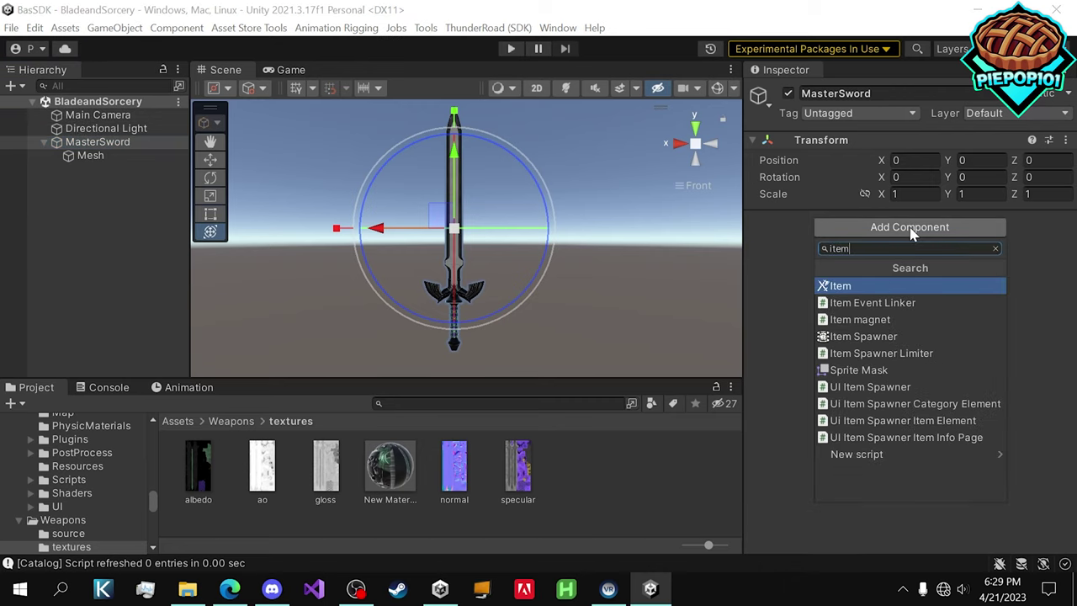
{"action": "left_click", "coordinate": [846, 286]}
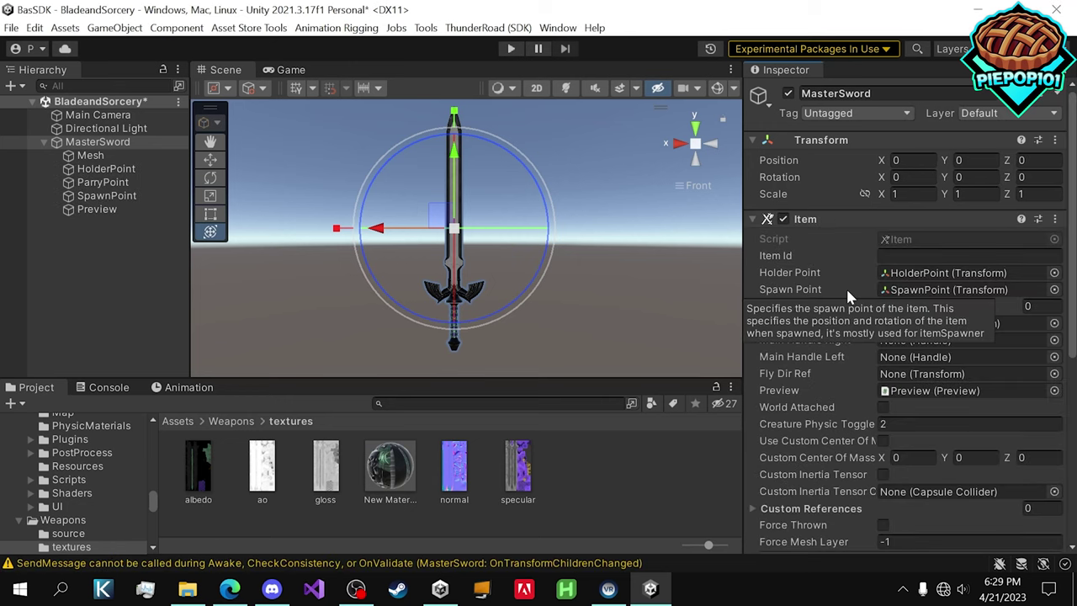
Step: Review the new HolderPoint, ParryPoint, SpawnPoint and Preview children and MasterSword's Inspector fields
{"action": "left_click", "coordinate": [121, 171]}
{"action": "left_click", "coordinate": [115, 207], "text": "shift"}
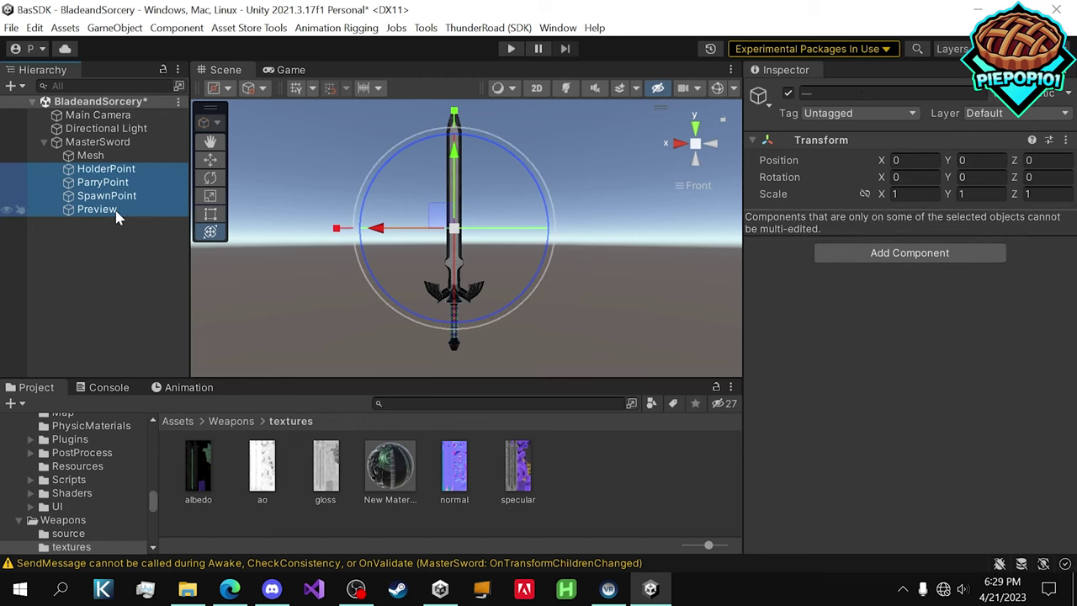
{"action": "left_click", "coordinate": [126, 145]}
{"action": "scroll", "coordinate": [888, 357], "scroll_direction": "down", "scroll_amount": 8}
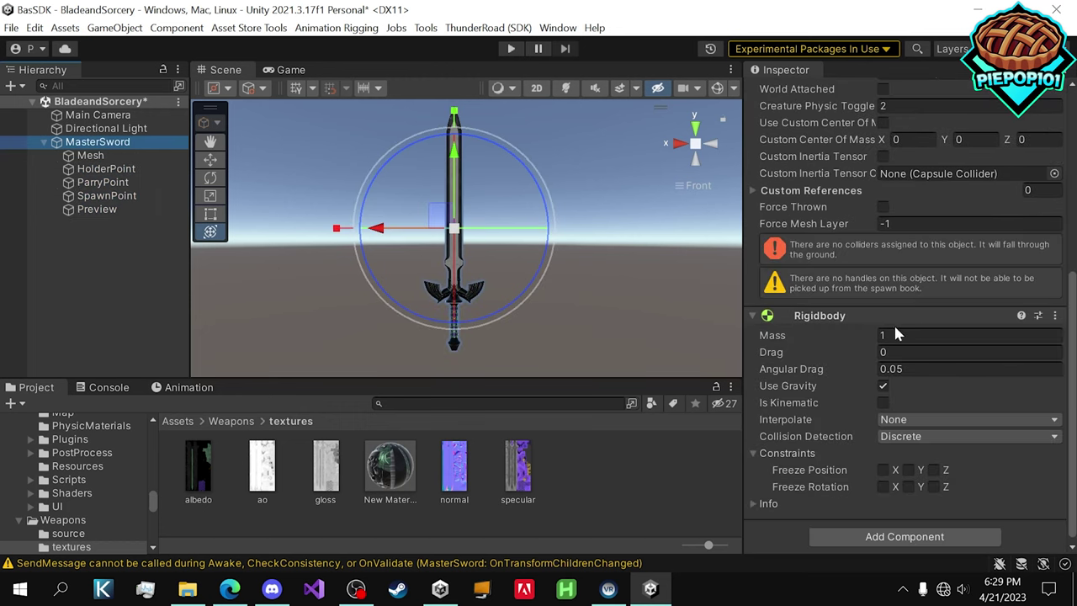
{"action": "scroll", "coordinate": [907, 427], "scroll_direction": "up", "scroll_amount": 5}
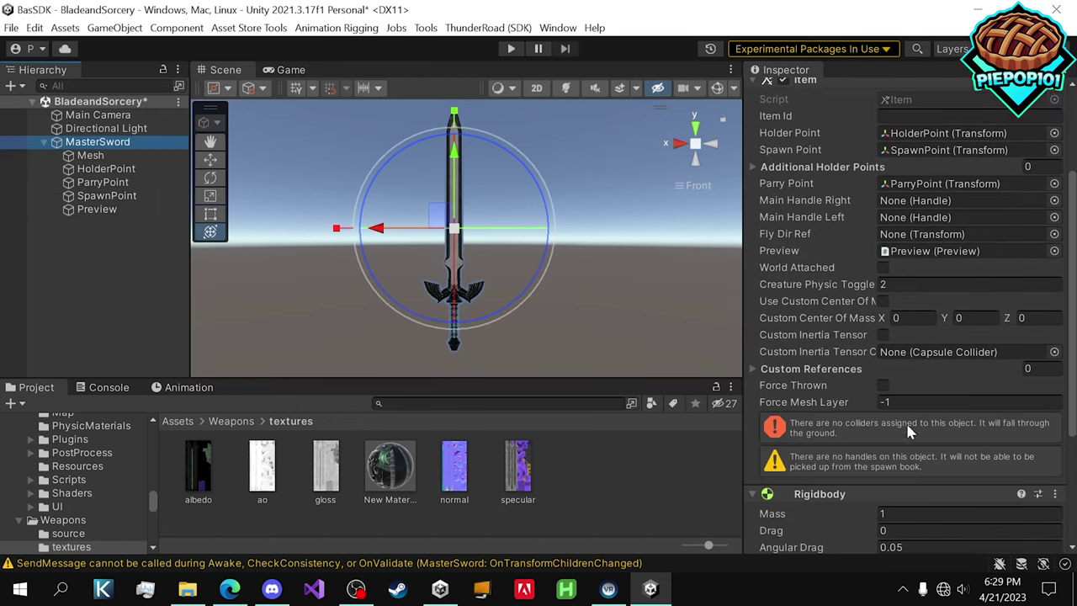
{"action": "scroll", "coordinate": [905, 421], "scroll_direction": "up", "scroll_amount": 4}
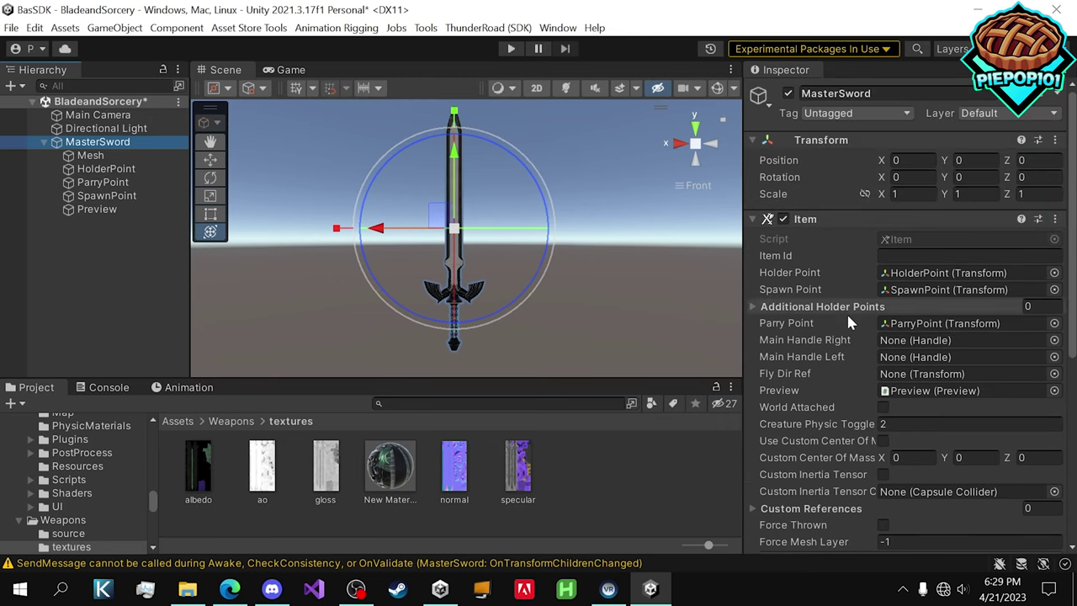
{"action": "scroll", "coordinate": [848, 337], "scroll_direction": "down", "scroll_amount": 5}
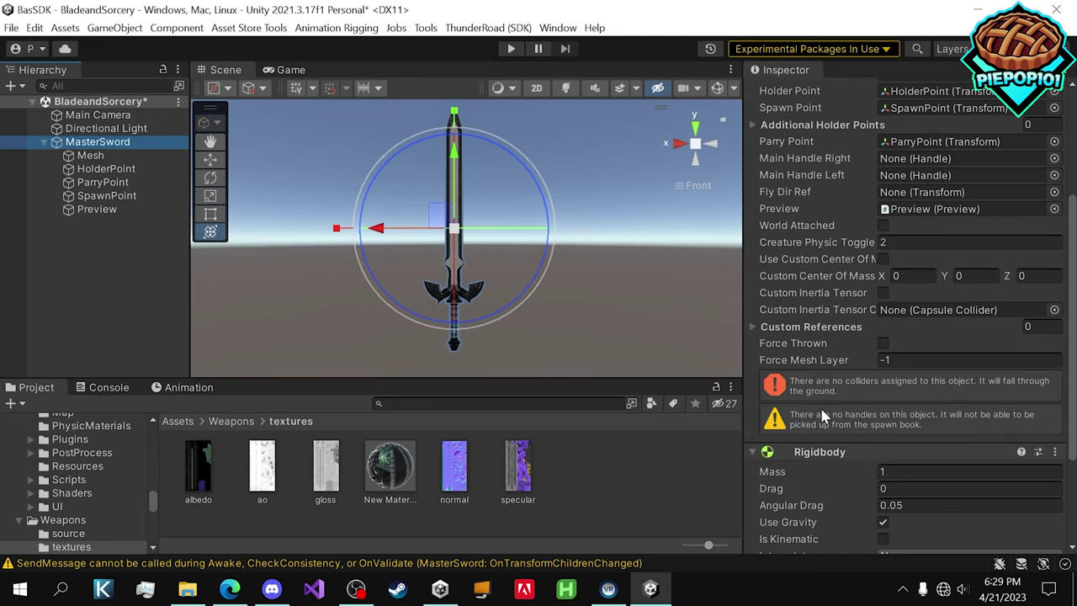
{"action": "scroll", "coordinate": [879, 403], "scroll_direction": "up", "scroll_amount": 5}
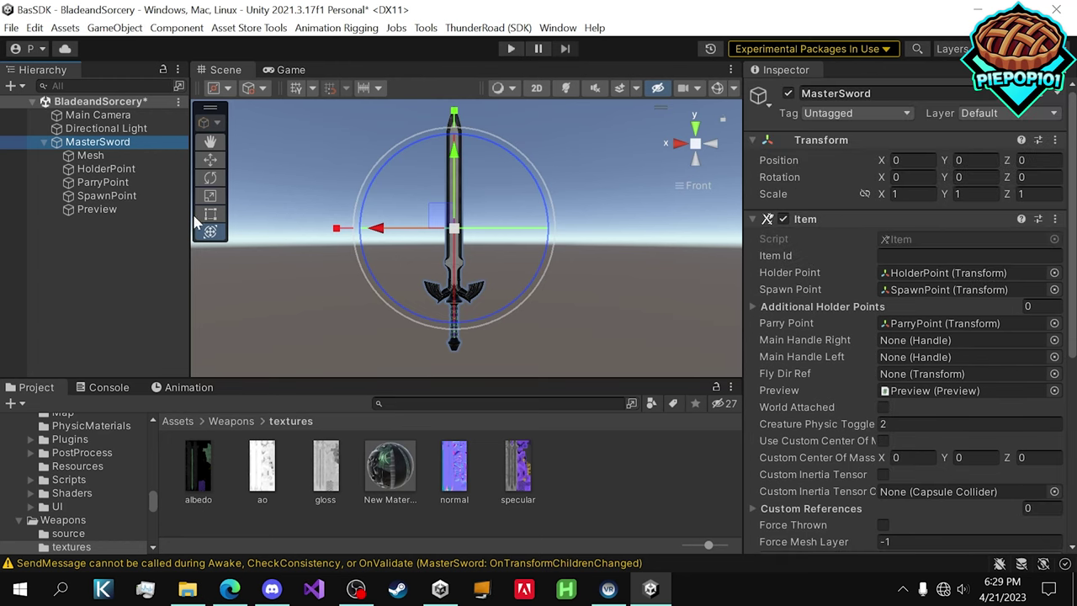
{"action": "left_click", "coordinate": [127, 141]}
{"action": "key", "text": "ctrl+c"}
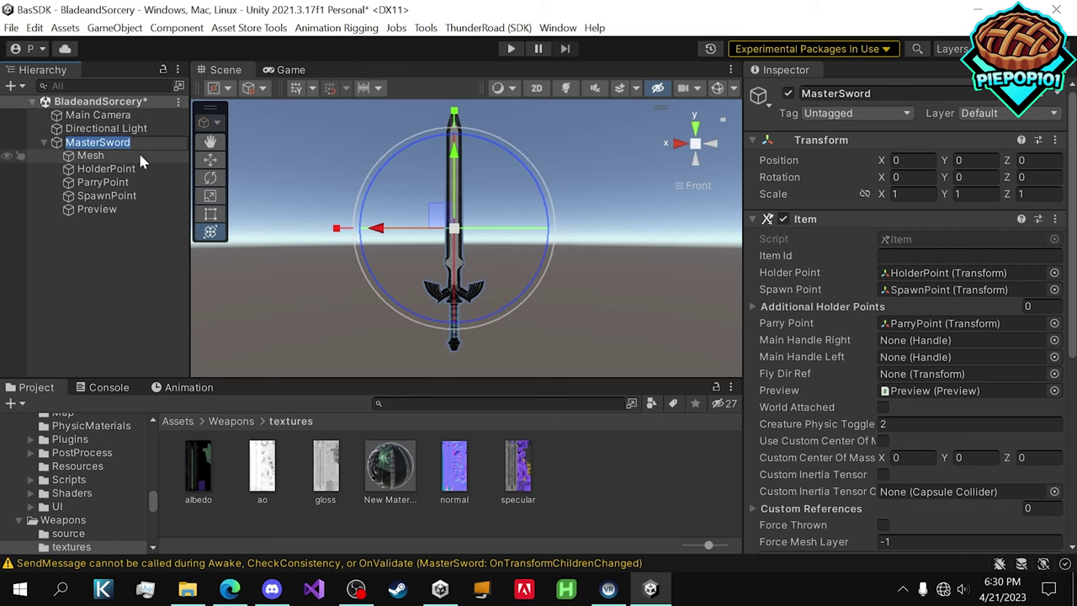
Step: Paste MasterSword into the Item component's Item Id field and confirm it
{"action": "left_click", "coordinate": [926, 255]}
{"action": "key", "text": "ctrl+v"}
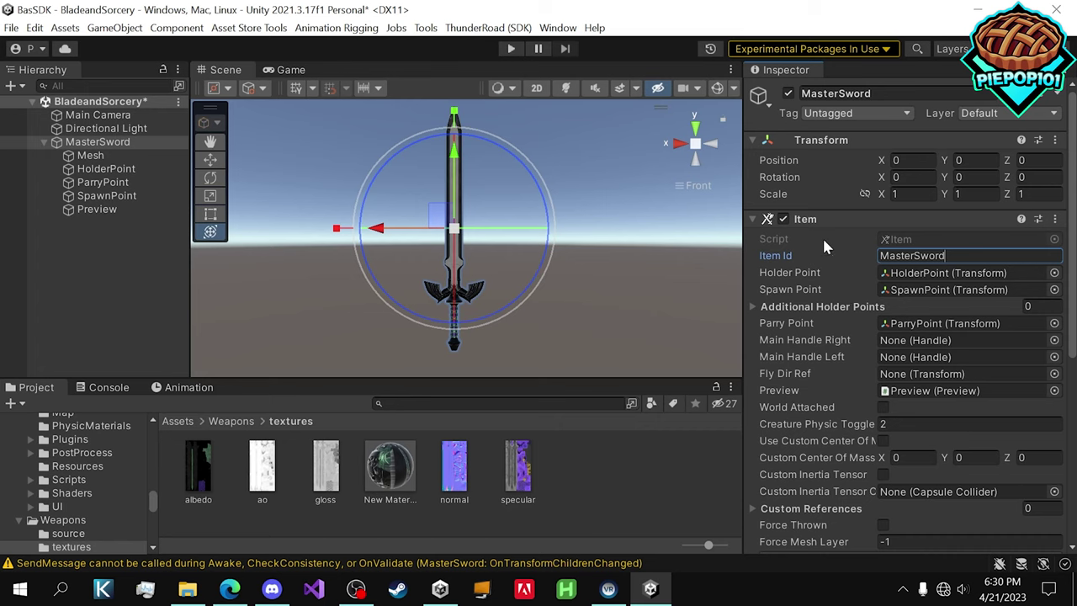
{"action": "key", "text": "Tab"}
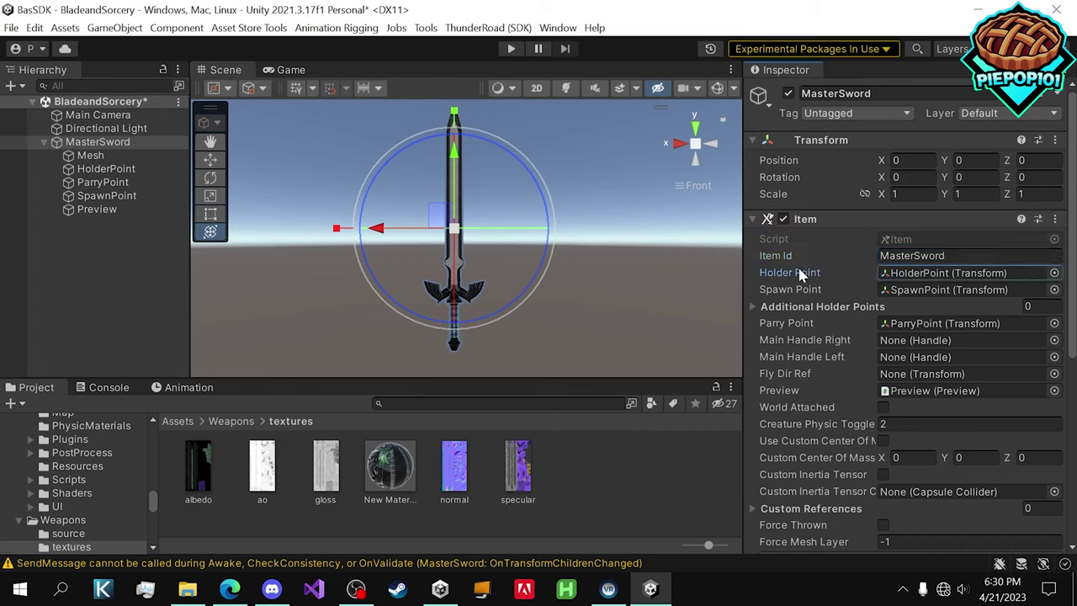
{"action": "mouse_move", "coordinate": [814, 292]}
{"action": "mouse_move", "coordinate": [789, 379]}
{"action": "mouse_move", "coordinate": [791, 450]}
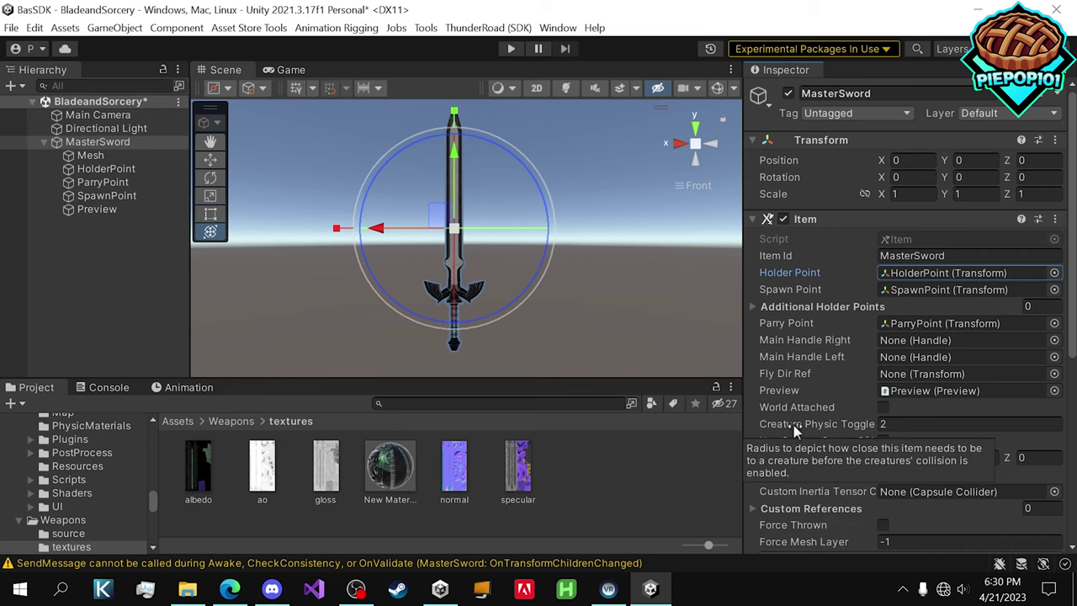
{"action": "left_click", "coordinate": [124, 172]}
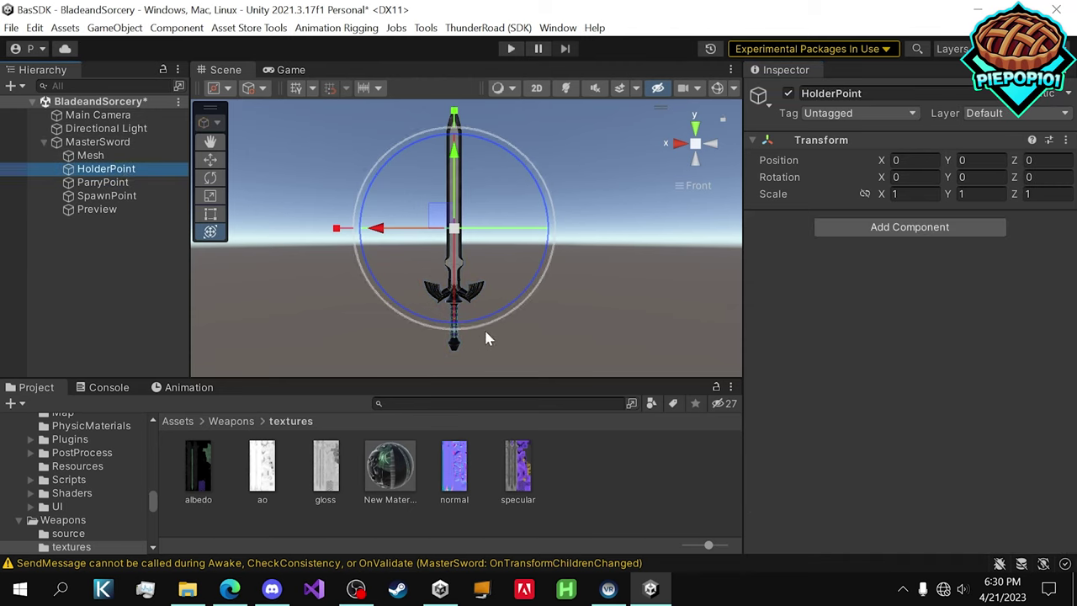
Step: Lower HolderPoint onto the handle and set its X rotation to -90
{"action": "right_click_drag", "start_coordinate": [609, 289], "coordinate": [612, 260]}
{"action": "left_click_drag", "start_coordinate": [459, 150], "coordinate": [455, 244]}
{"action": "right_click_drag", "start_coordinate": [455, 244], "coordinate": [455, 315]}
{"action": "left_click_drag", "start_coordinate": [456, 316], "coordinate": [463, 362]}
{"action": "key", "text": "ctrl+z"}
{"action": "left_click", "coordinate": [919, 177]}
{"action": "type", "text": "-"}
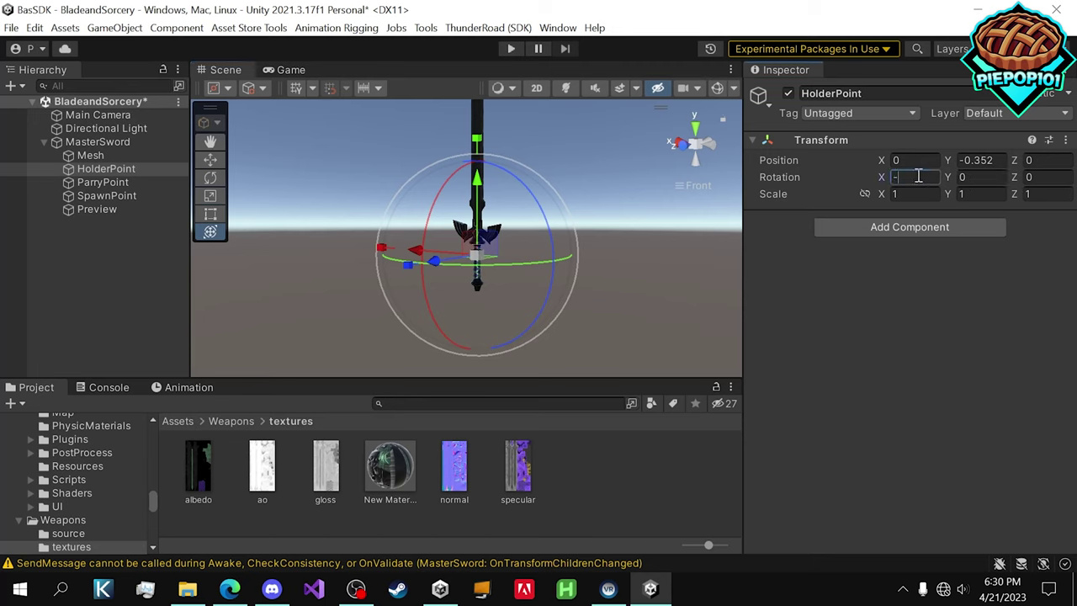
{"action": "type", "text": "90"}
{"action": "key", "text": "Return"}
Step: Check HolderPoint at Y -0.372 from a side view and save the scene
{"action": "right_click_drag", "start_coordinate": [704, 195], "coordinate": [691, 258]}
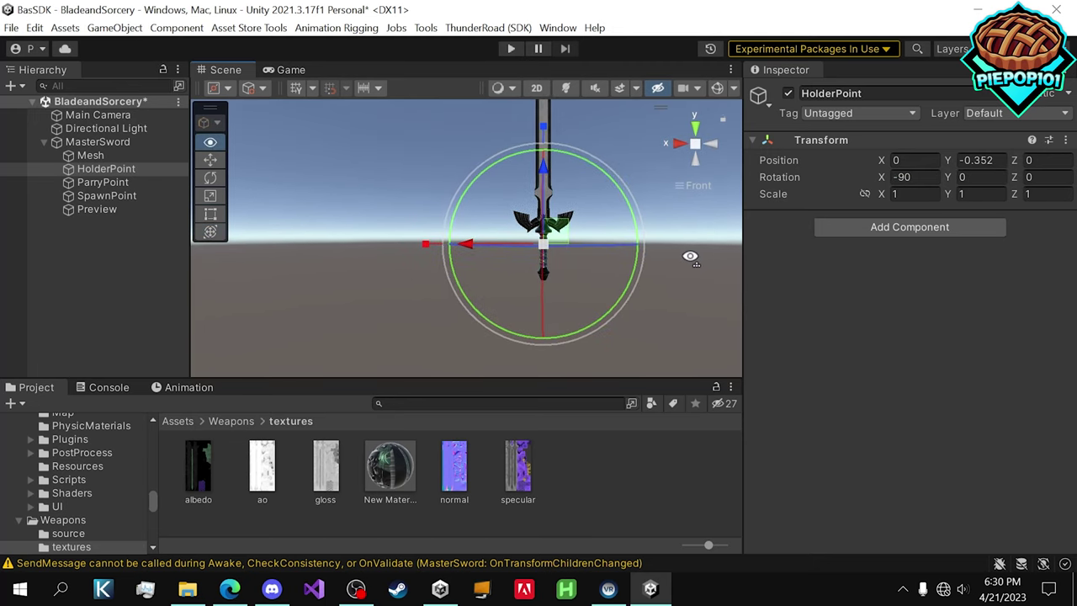
{"action": "middle_click_drag", "start_coordinate": [625, 252], "coordinate": [490, 264]}
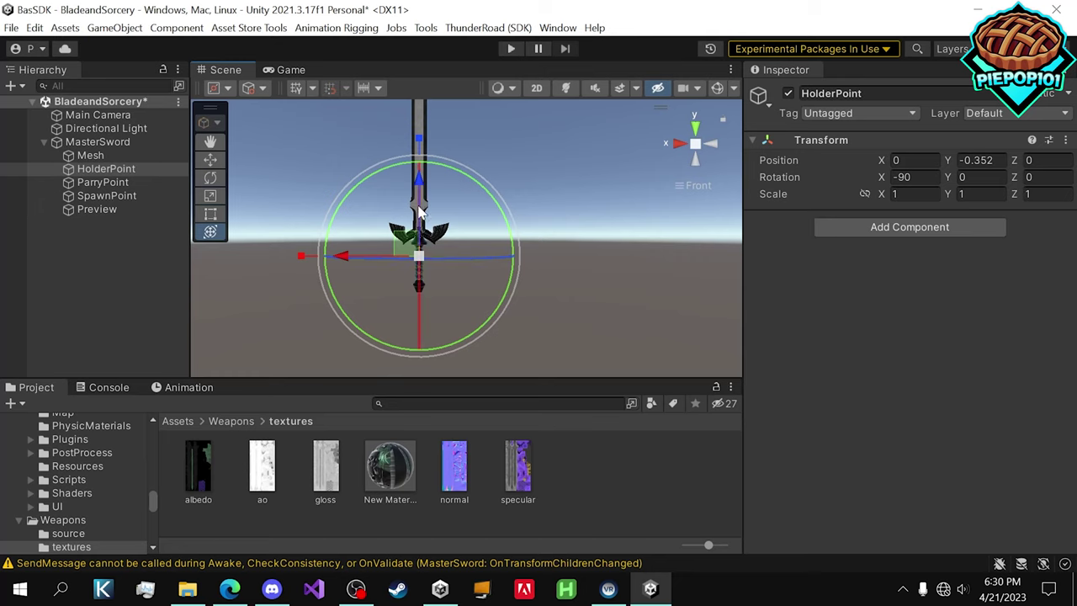
{"action": "scroll", "coordinate": [429, 202], "scroll_direction": "up", "scroll_amount": 2}
{"action": "left_click", "coordinate": [713, 145]}
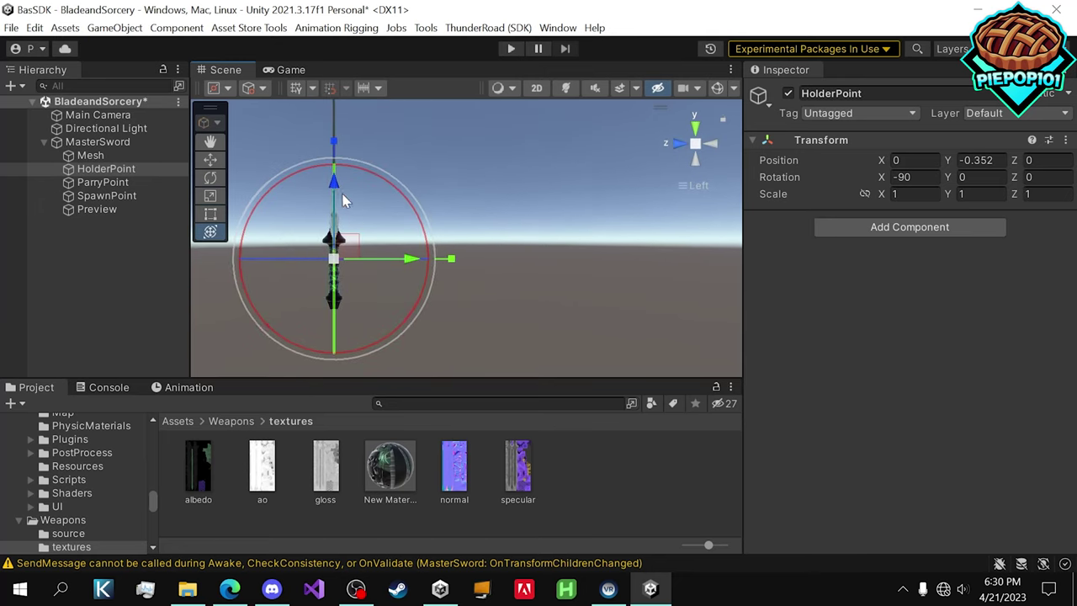
{"action": "key", "text": "ctrl+s"}
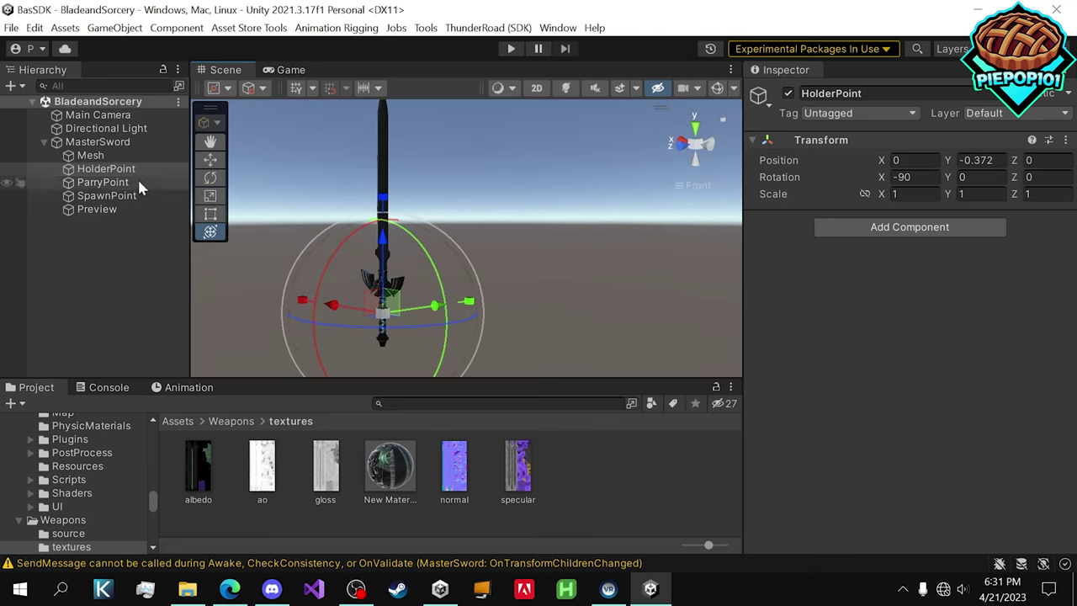
{"action": "left_click", "coordinate": [137, 182]}
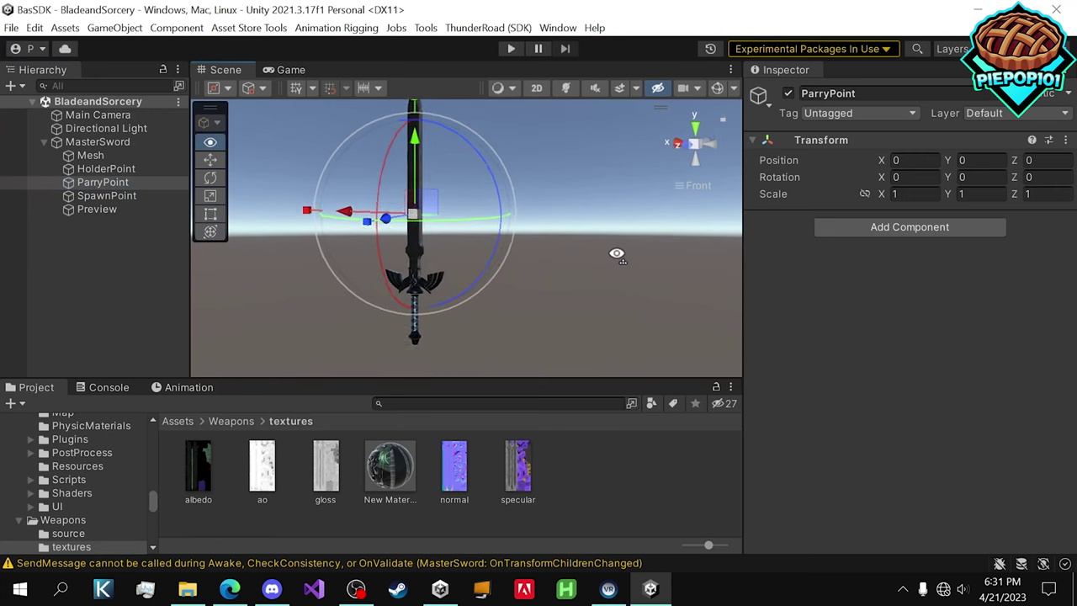
Step: Add a Parry Target component to ParryPoint
{"action": "left_click", "coordinate": [888, 234]}
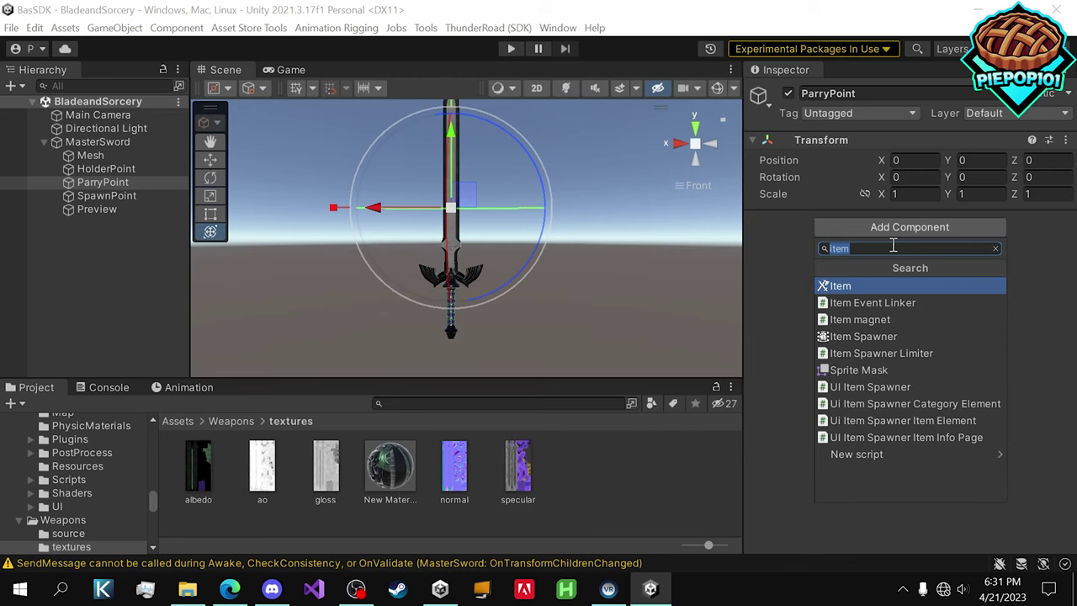
{"action": "type", "text": "parry"}
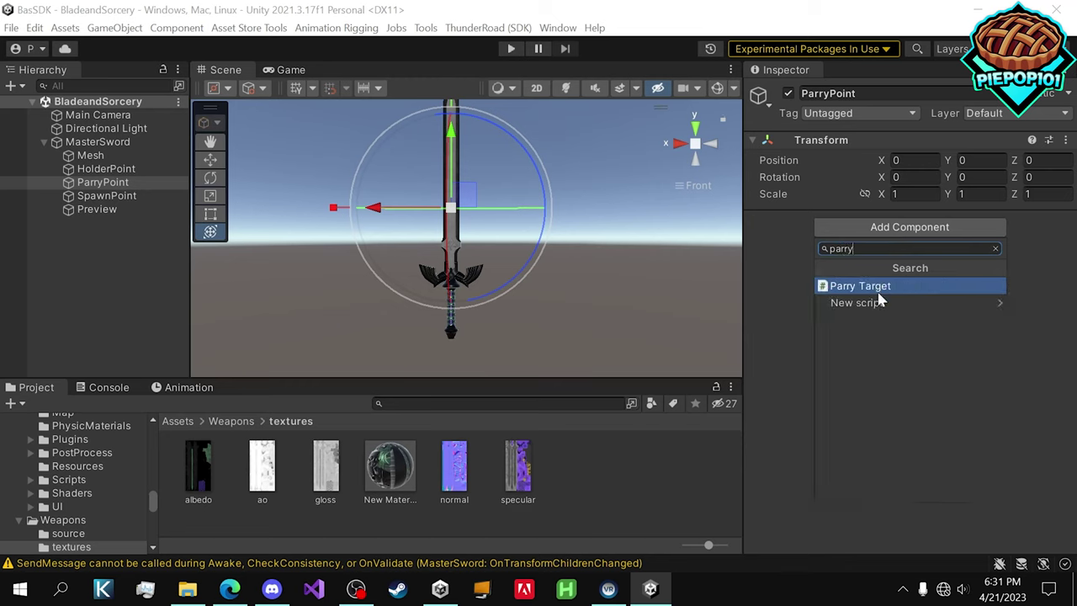
{"action": "left_click", "coordinate": [880, 291]}
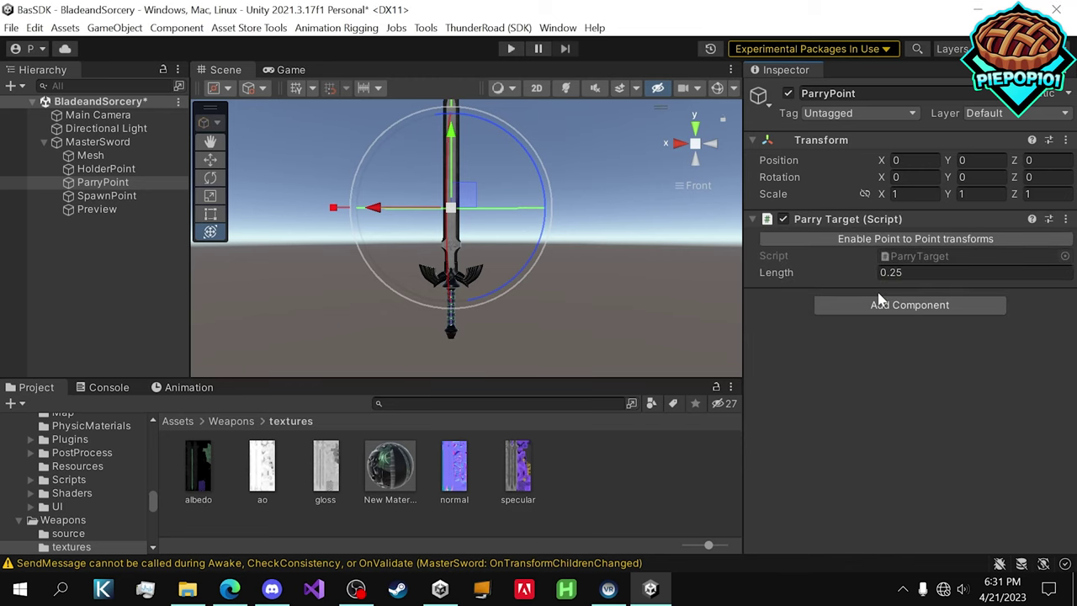
Step: Move ParryPoint back onto the blade and raise it to about Y 0.122
{"action": "left_click_drag", "start_coordinate": [373, 208], "coordinate": [311, 209]}
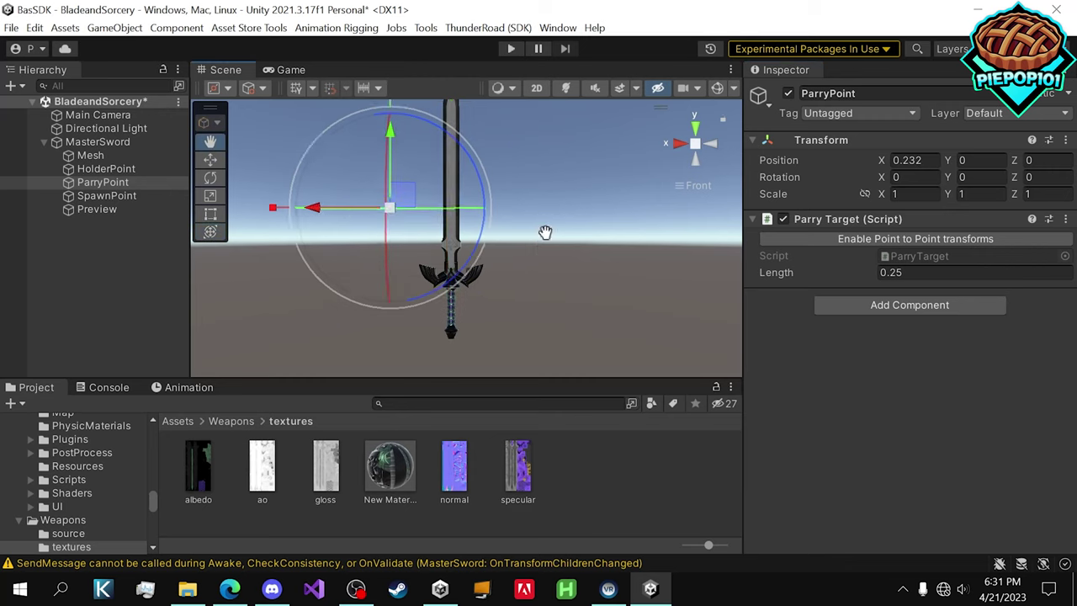
{"action": "left_click_drag", "start_coordinate": [548, 230], "coordinate": [468, 332], "text": "alt"}
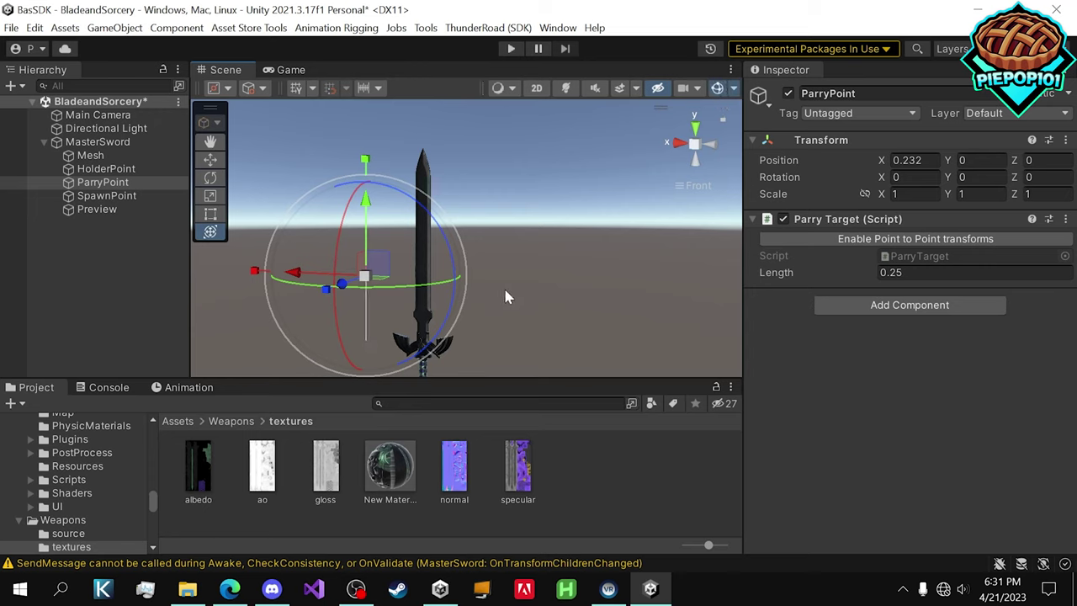
{"action": "left_click_drag", "start_coordinate": [505, 296], "coordinate": [610, 258], "text": "alt"}
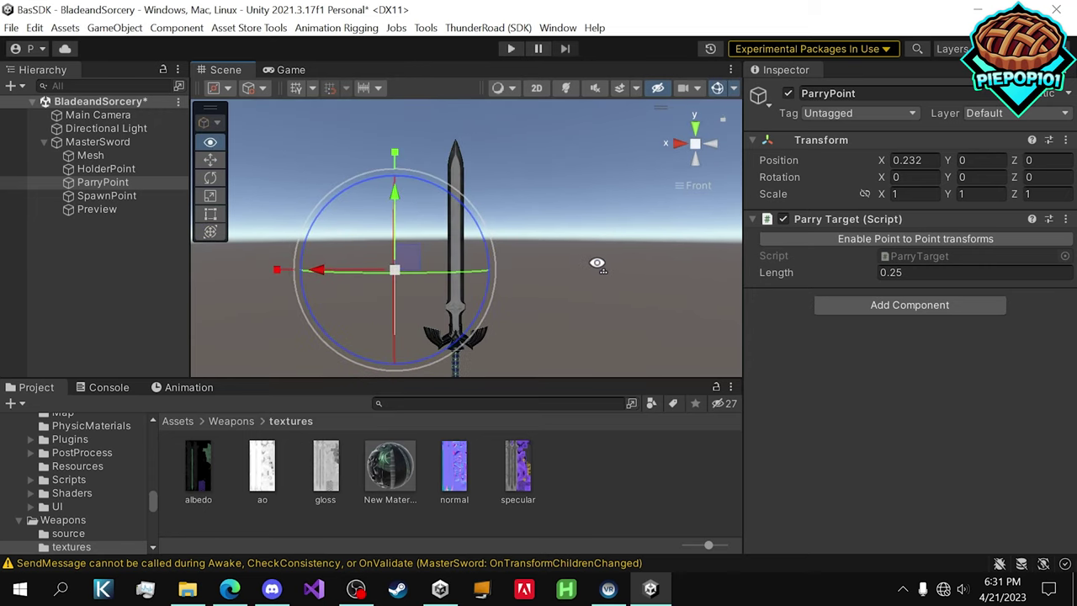
{"action": "left_click", "coordinate": [207, 145]}
{"action": "mouse_move", "coordinate": [491, 272]}
{"action": "left_mouse_down"}
{"action": "mouse_move", "coordinate": [505, 228]}
{"action": "mouse_move", "coordinate": [491, 276]}
{"action": "left_mouse_up"}
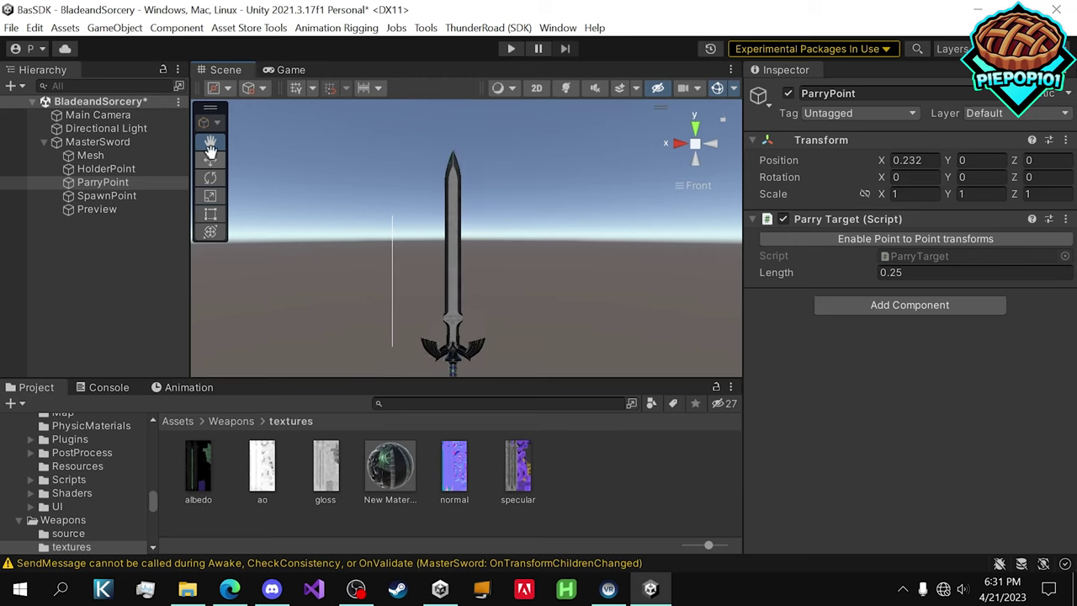
{"action": "left_click_drag", "start_coordinate": [426, 233], "coordinate": [401, 244]}
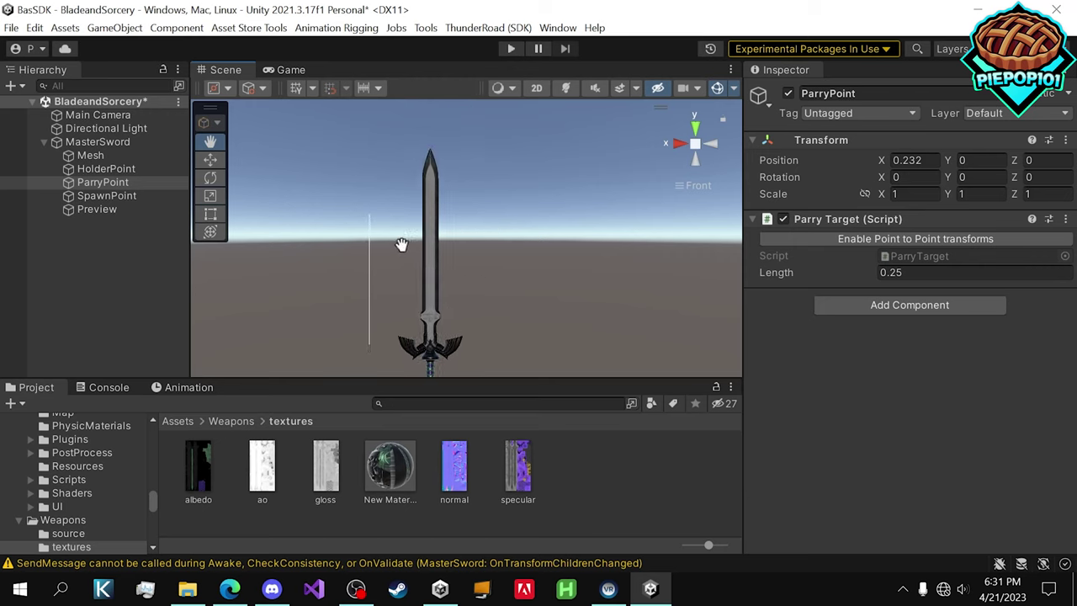
{"action": "left_click", "coordinate": [211, 232]}
{"action": "left_click_drag", "start_coordinate": [331, 269], "coordinate": [515, 291]}
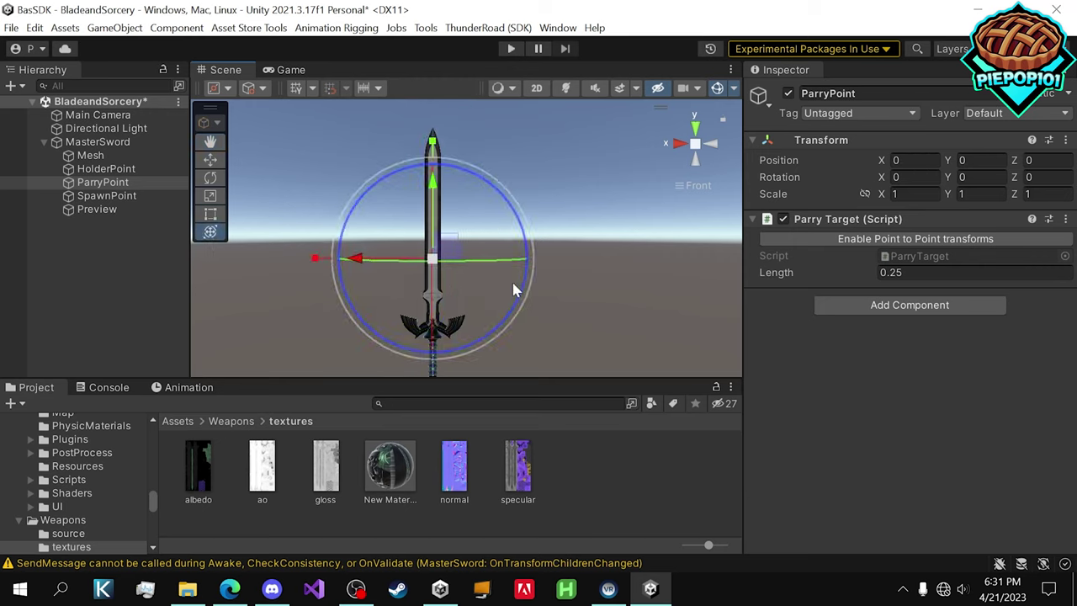
{"action": "left_click_drag", "start_coordinate": [432, 180], "coordinate": [434, 165]}
{"action": "middle_click_drag", "start_coordinate": [434, 165], "coordinate": [434, 234]}
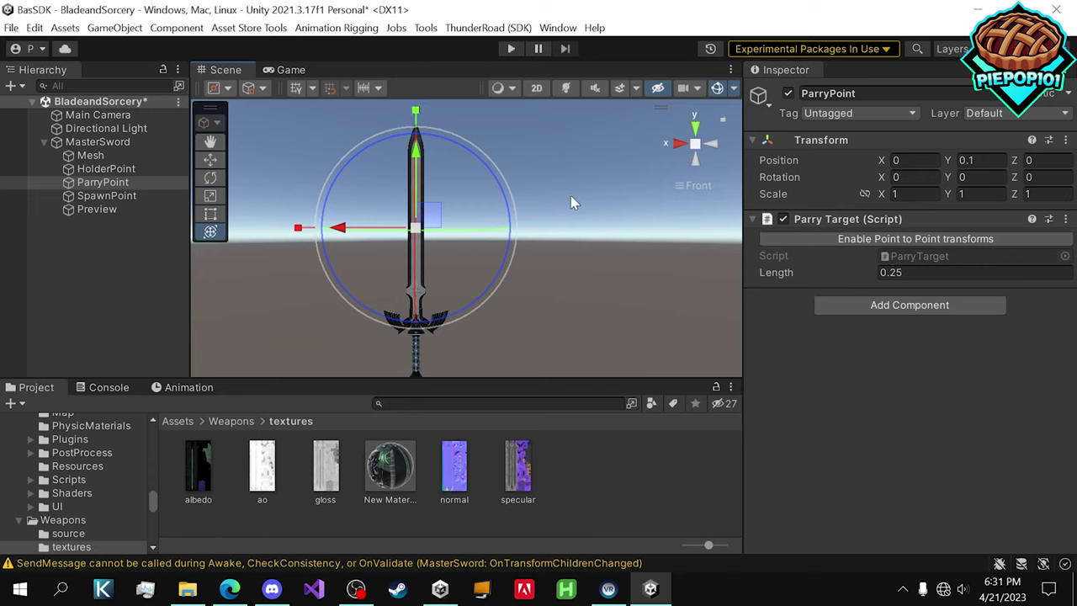
Step: Set the Parry Target Length to 0.37, fine-tuning the point's height on the blade
{"action": "double_click", "coordinate": [896, 271]}
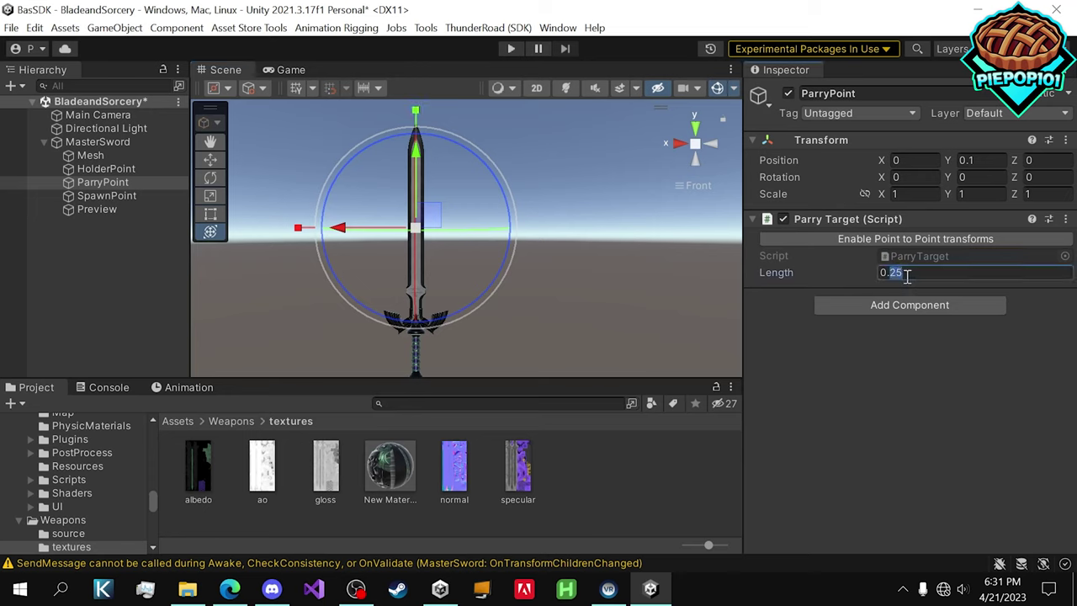
{"action": "type", "text": "35"}
{"action": "left_click_drag", "start_coordinate": [346, 229], "coordinate": [306, 234]}
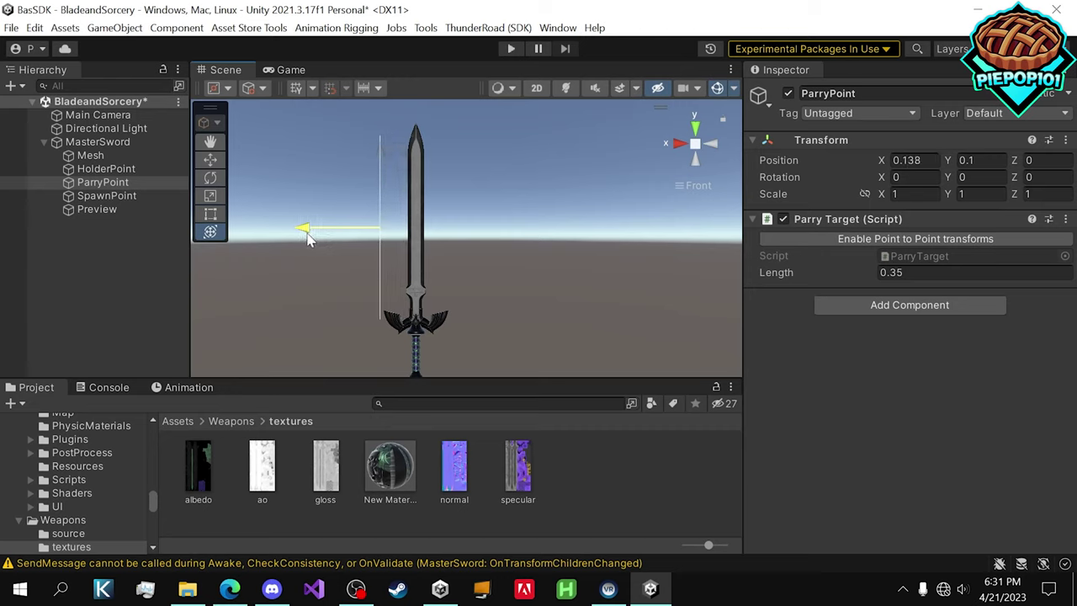
{"action": "key", "text": "ctrl+z"}
{"action": "left_click", "coordinate": [418, 156]}
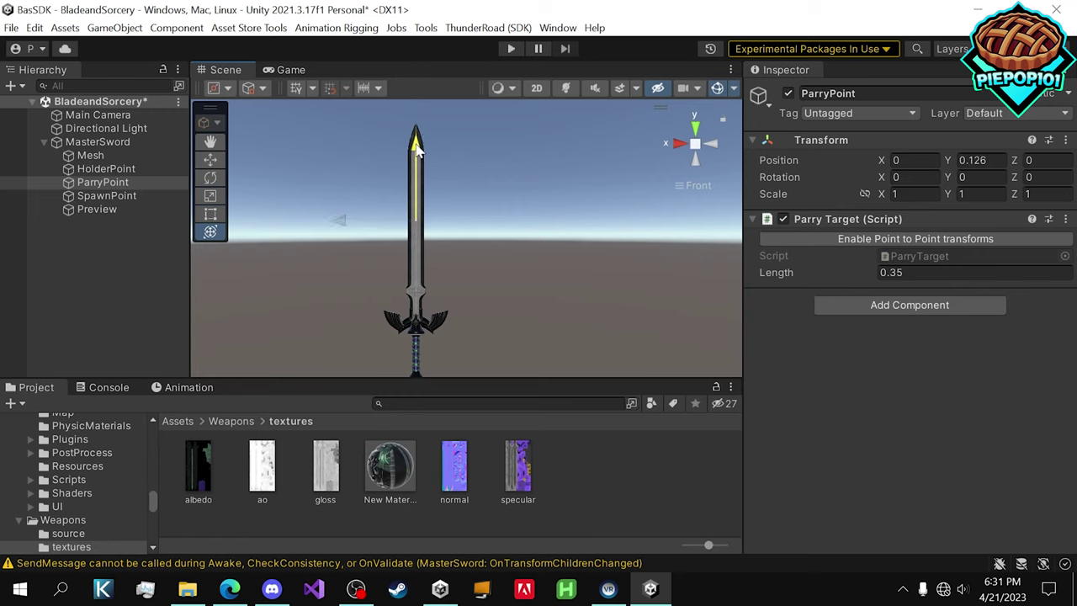
{"action": "left_click_drag", "start_coordinate": [418, 148], "coordinate": [417, 149]}
{"action": "left_click", "coordinate": [907, 274]}
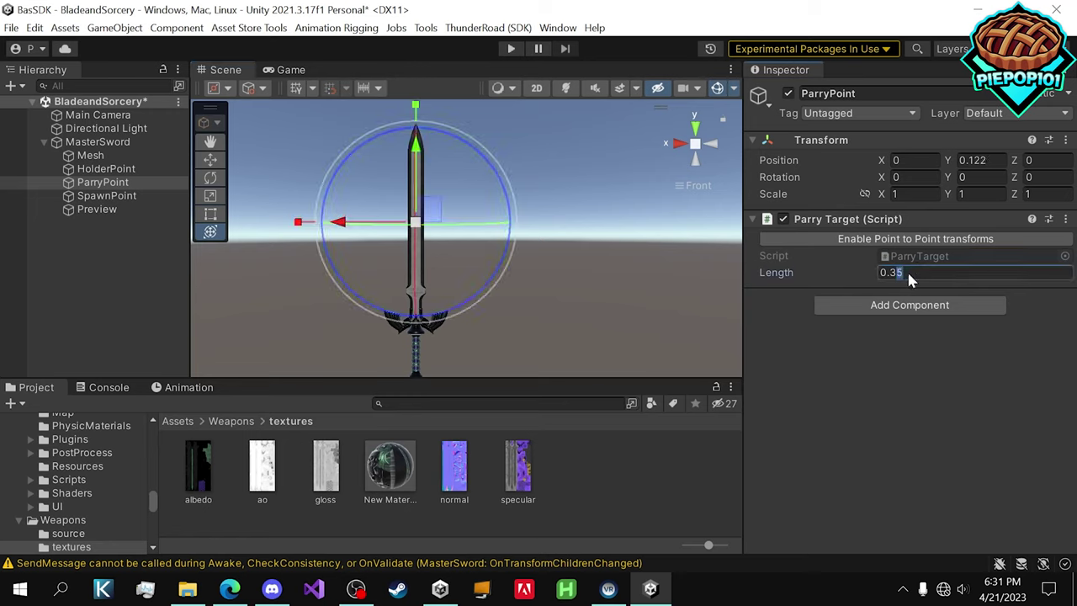
{"action": "type", "text": "0.37"}
{"action": "left_click_drag", "start_coordinate": [341, 222], "coordinate": [301, 231]}
{"action": "key", "text": "ctrl+z"}
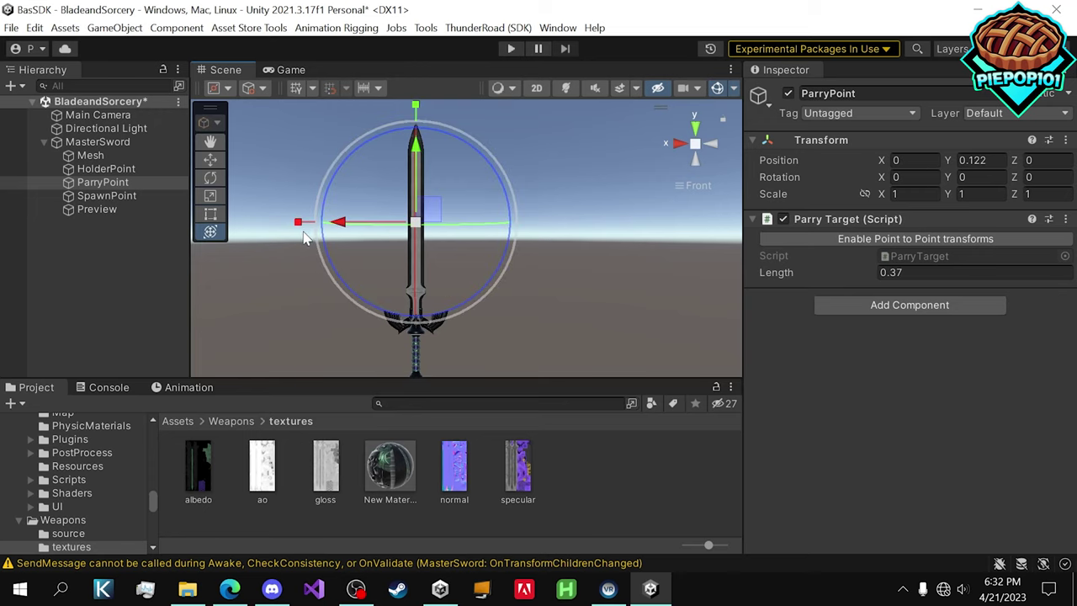
{"action": "left_click", "coordinate": [445, 308]}
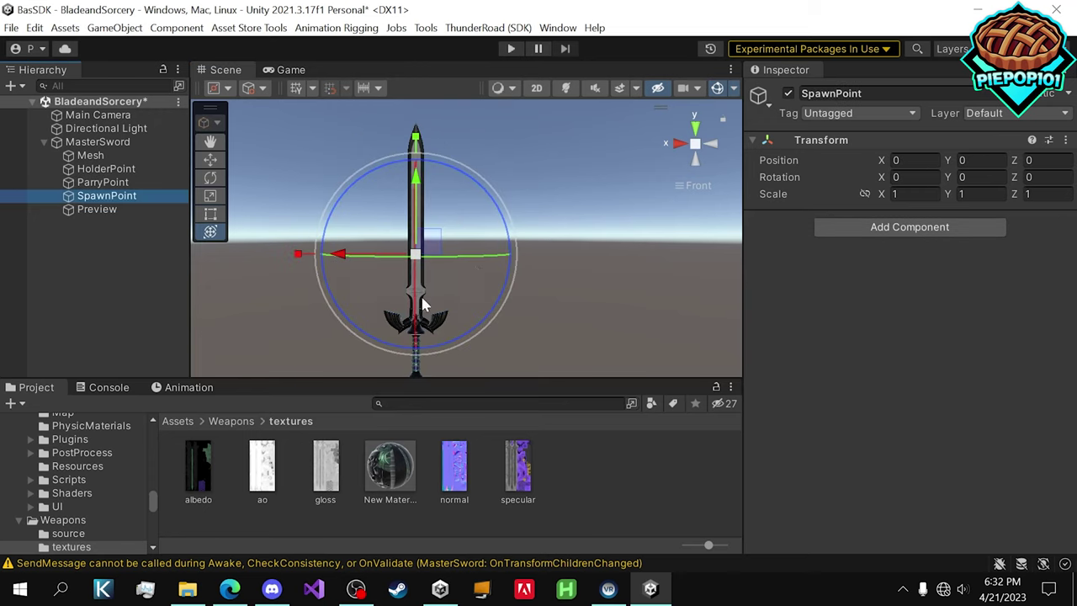
Step: Set SpawnPoint's X rotation to -90 and drag it down to Y -0.298 at the crossguard
{"action": "right_click_drag", "start_coordinate": [471, 305], "coordinate": [477, 289]}
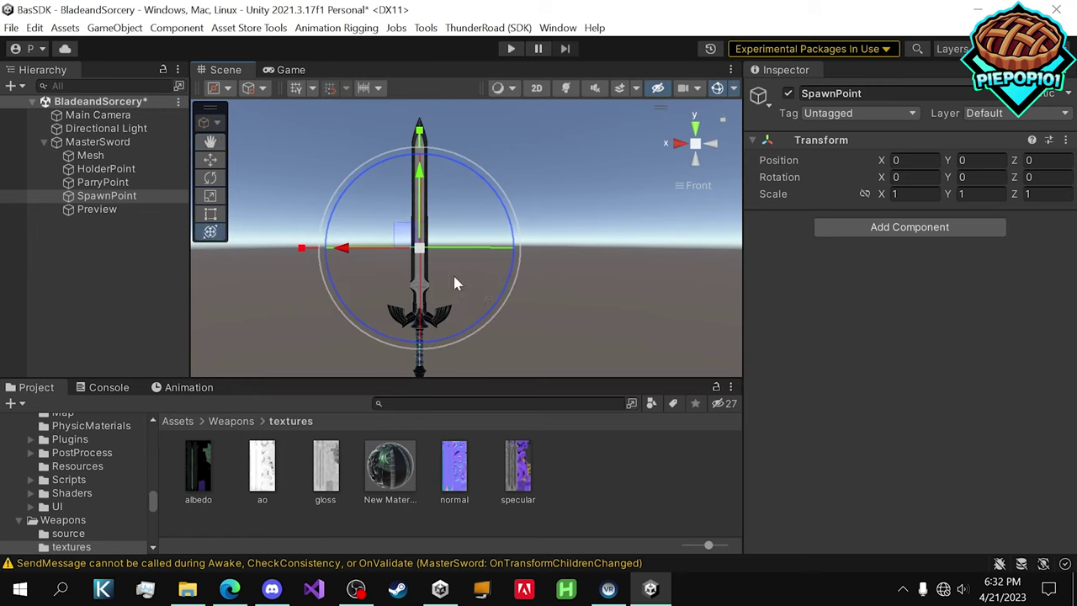
{"action": "right_click_drag", "start_coordinate": [457, 283], "coordinate": [300, 329]}
{"action": "left_click_drag", "start_coordinate": [301, 329], "coordinate": [397, 93]}
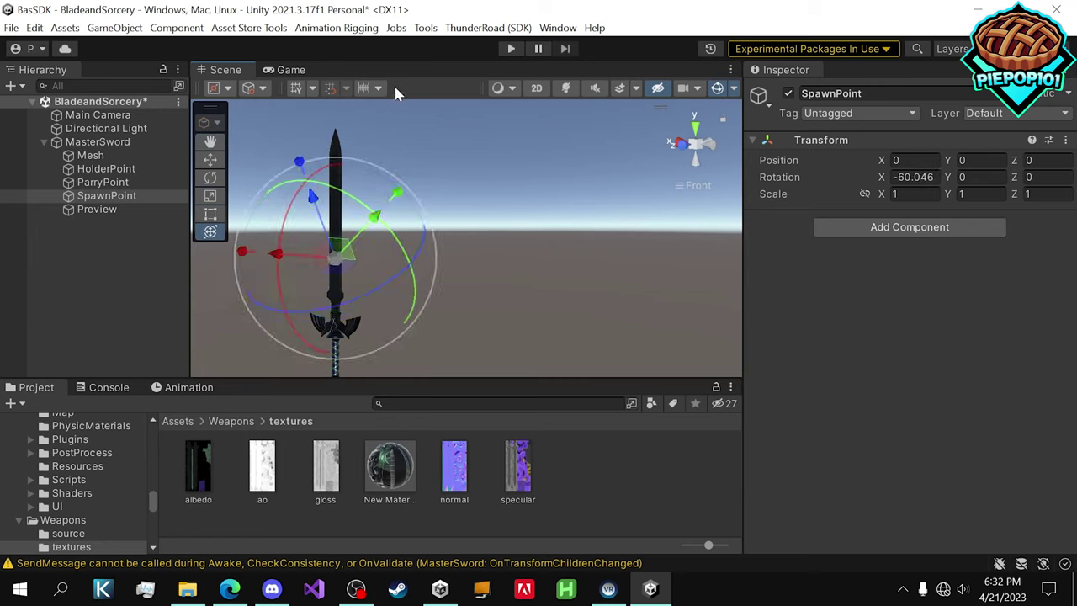
{"action": "key", "text": "ctrl+z"}
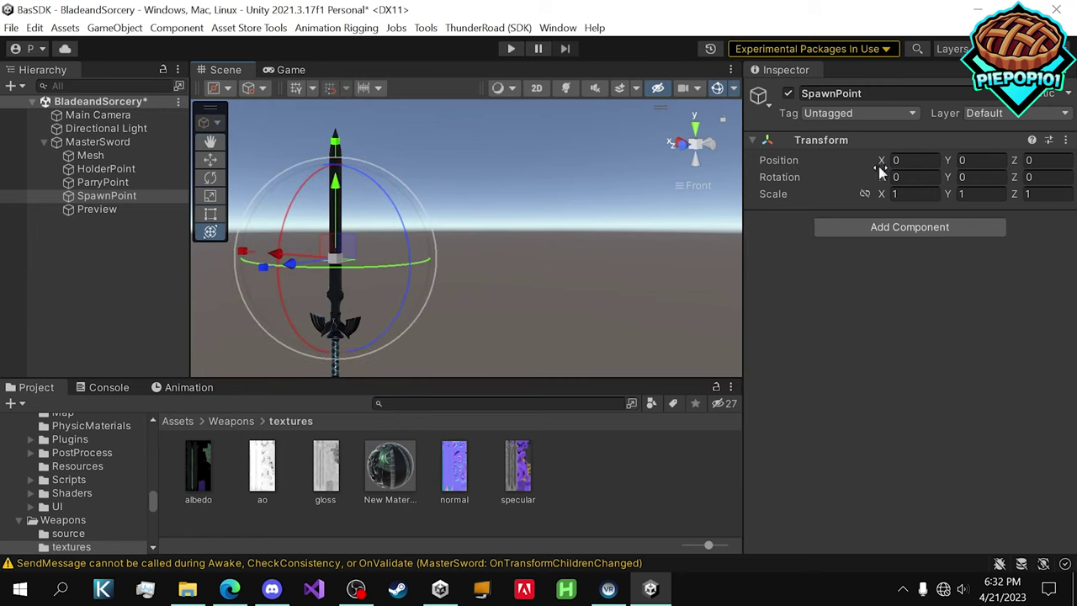
{"action": "left_click", "coordinate": [899, 176]}
{"action": "type", "text": "-90"}
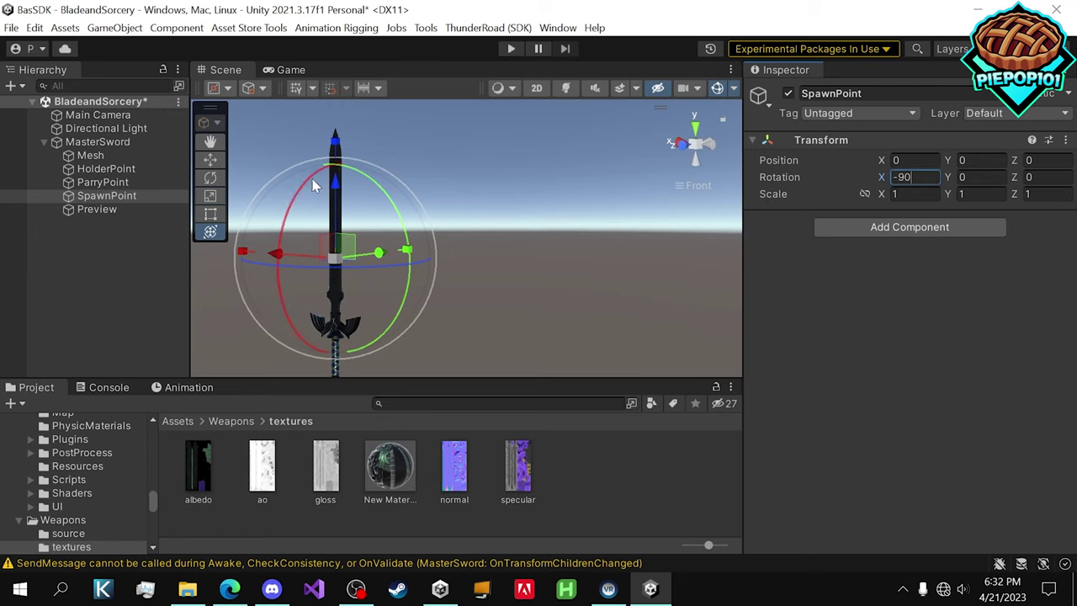
{"action": "left_click_drag", "start_coordinate": [340, 189], "coordinate": [340, 257]}
{"action": "key", "text": "f"}
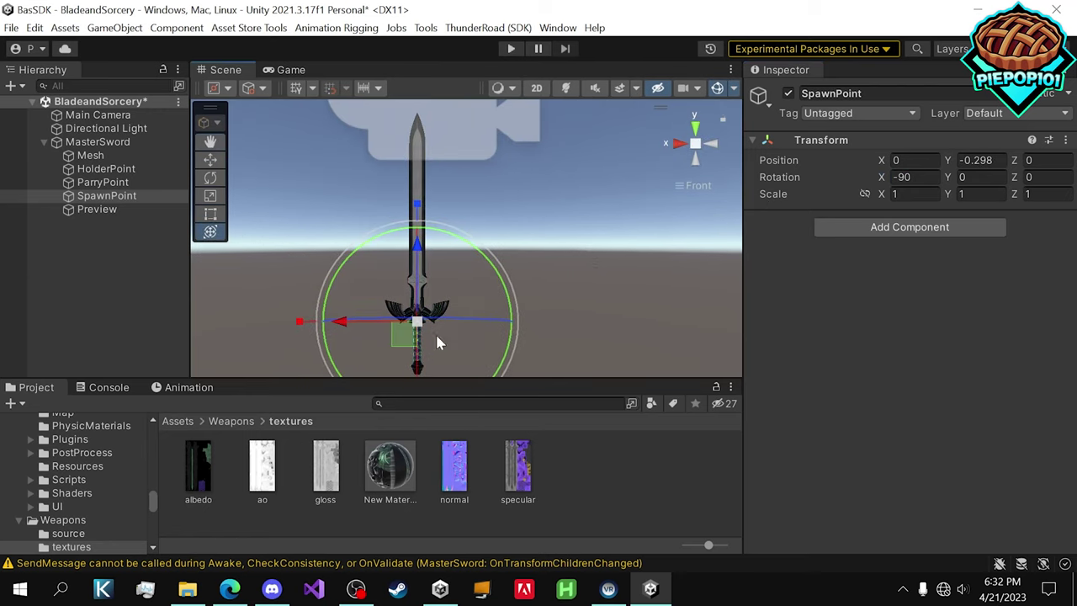
Step: Rotate the Preview point to 45 on Z and shrink its size to about 0.73
{"action": "left_click", "coordinate": [118, 209]}
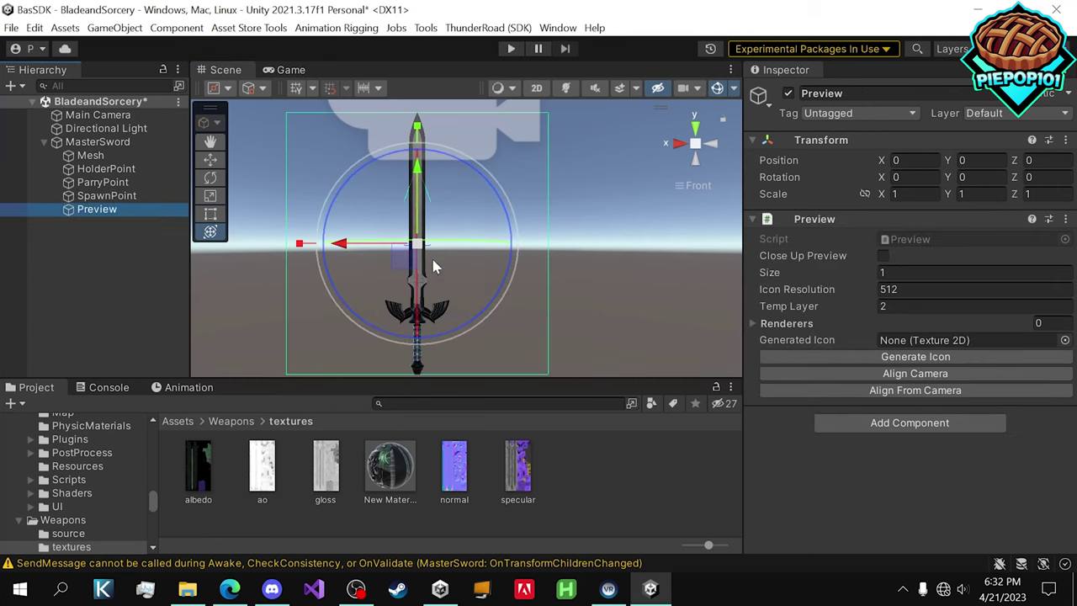
{"action": "middle_click_drag", "start_coordinate": [498, 261], "coordinate": [500, 223]}
{"action": "key", "text": "y"}
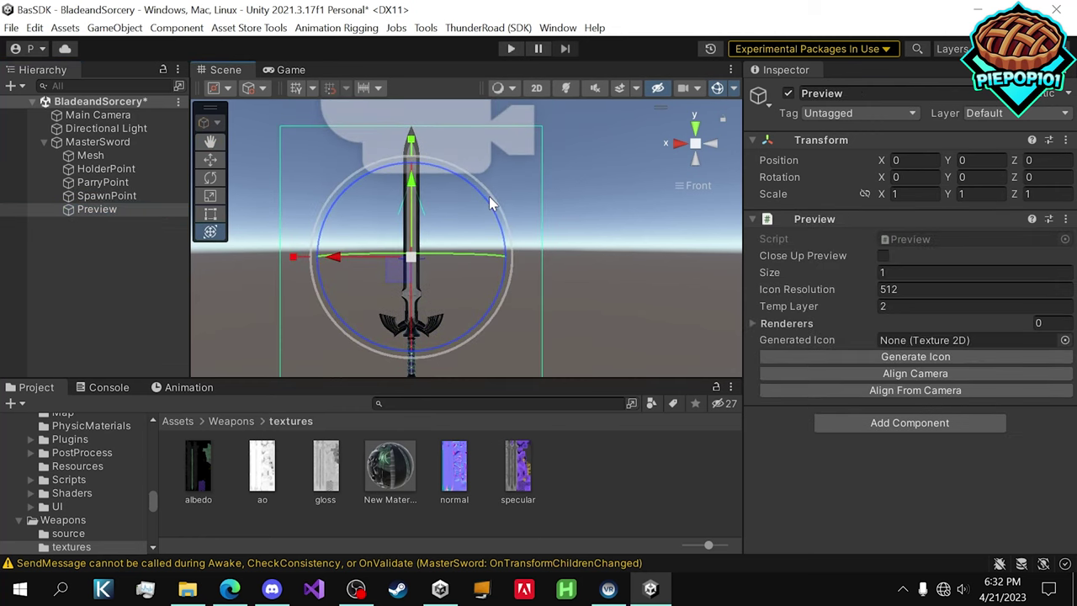
{"action": "left_click_drag", "start_coordinate": [490, 204], "coordinate": [539, 345]}
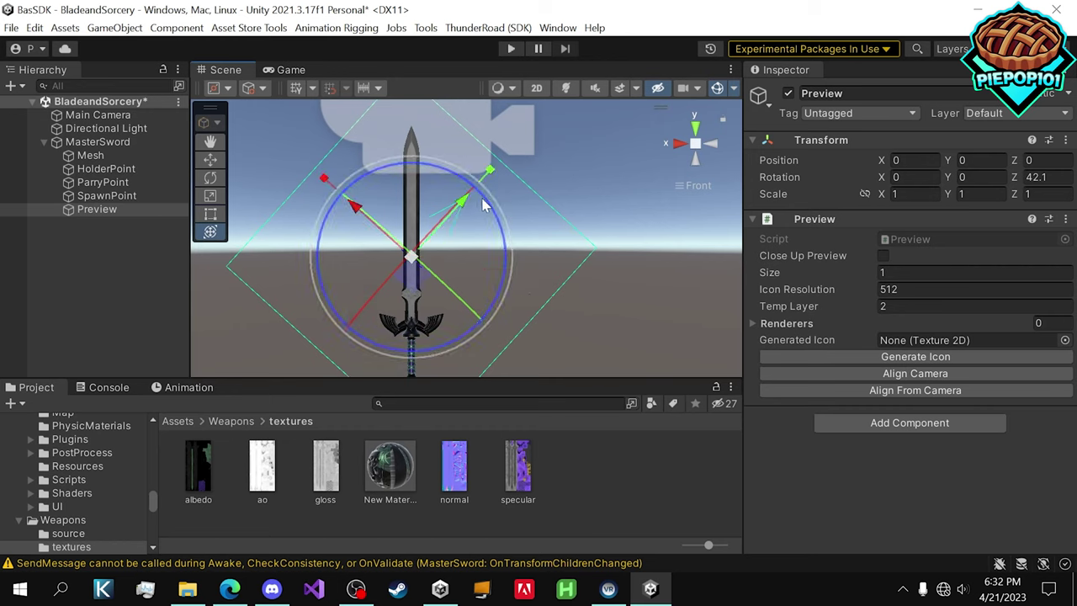
{"action": "left_click", "coordinate": [1051, 178]}
{"action": "type", "text": "45"}
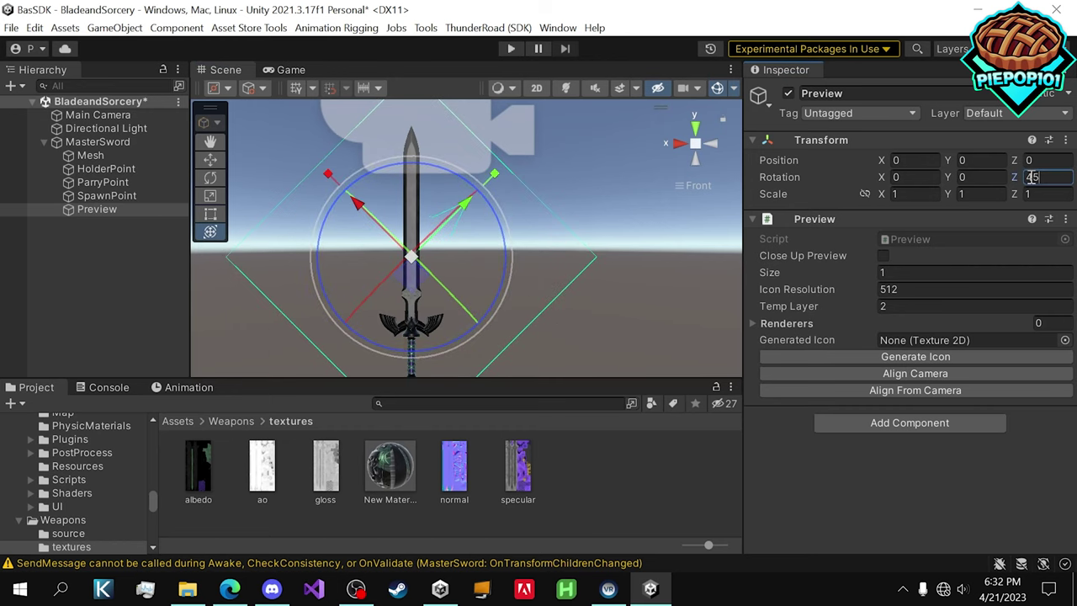
{"action": "left_click_drag", "start_coordinate": [353, 173], "coordinate": [569, 161]}
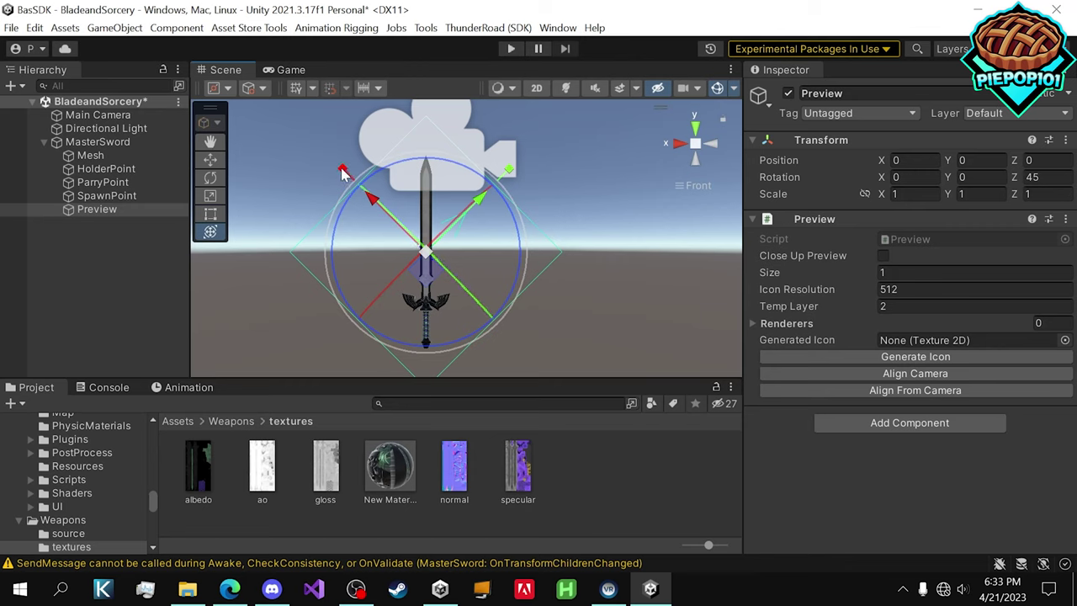
{"action": "left_click_drag", "start_coordinate": [342, 172], "coordinate": [416, 239]}
{"action": "scroll", "coordinate": [455, 282], "scroll_direction": "up", "scroll_amount": 2}
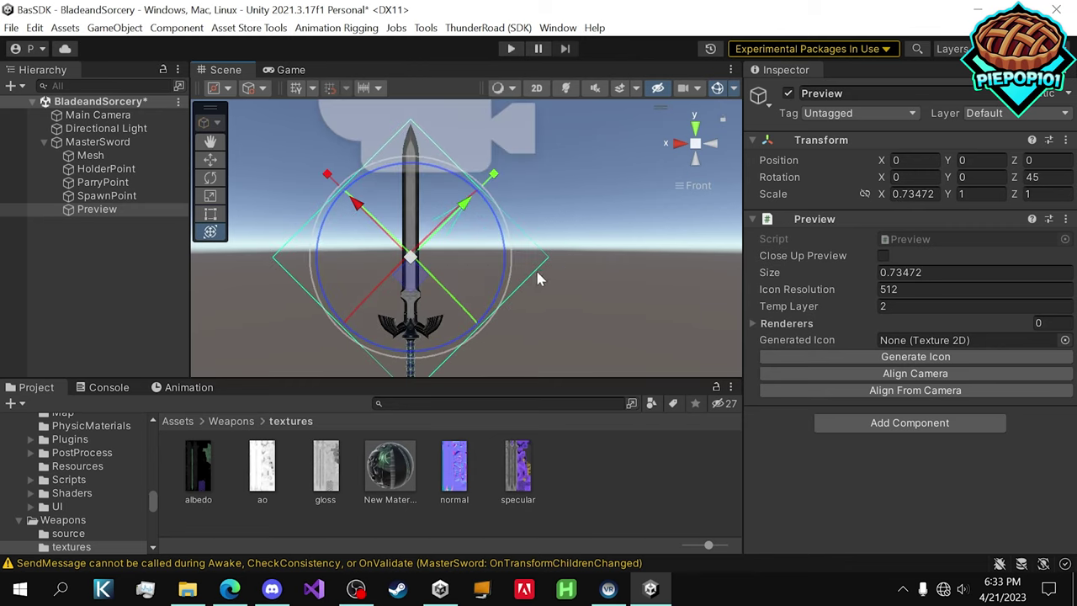
{"action": "left_click_drag", "start_coordinate": [539, 279], "coordinate": [564, 262], "text": "alt"}
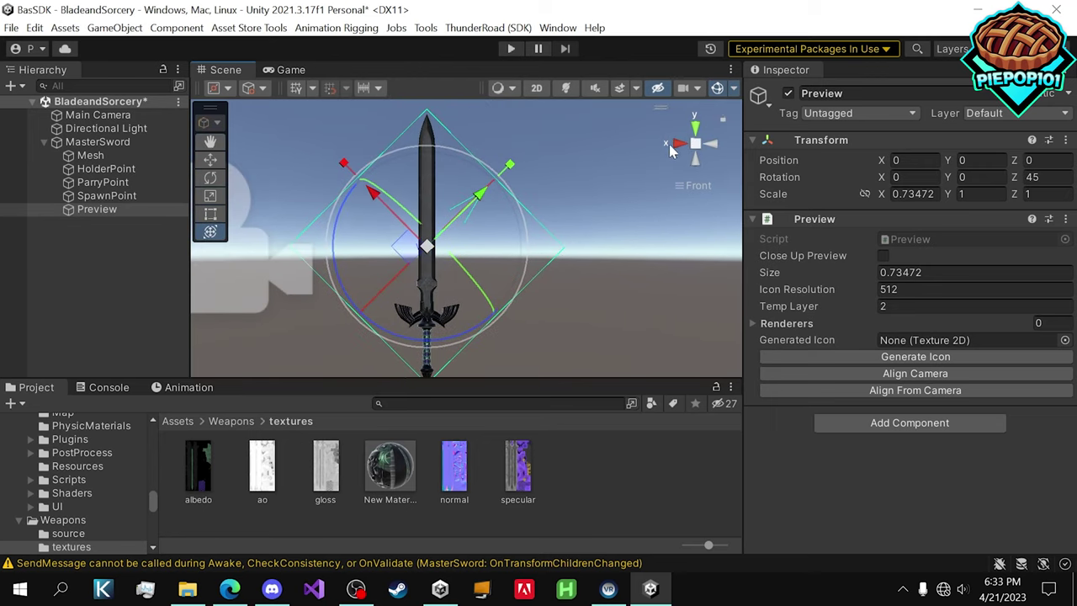
Step: Save the scene, select MasterSword, and enlarge the Scene view around the sword
{"action": "key", "text": "ctrl+s"}
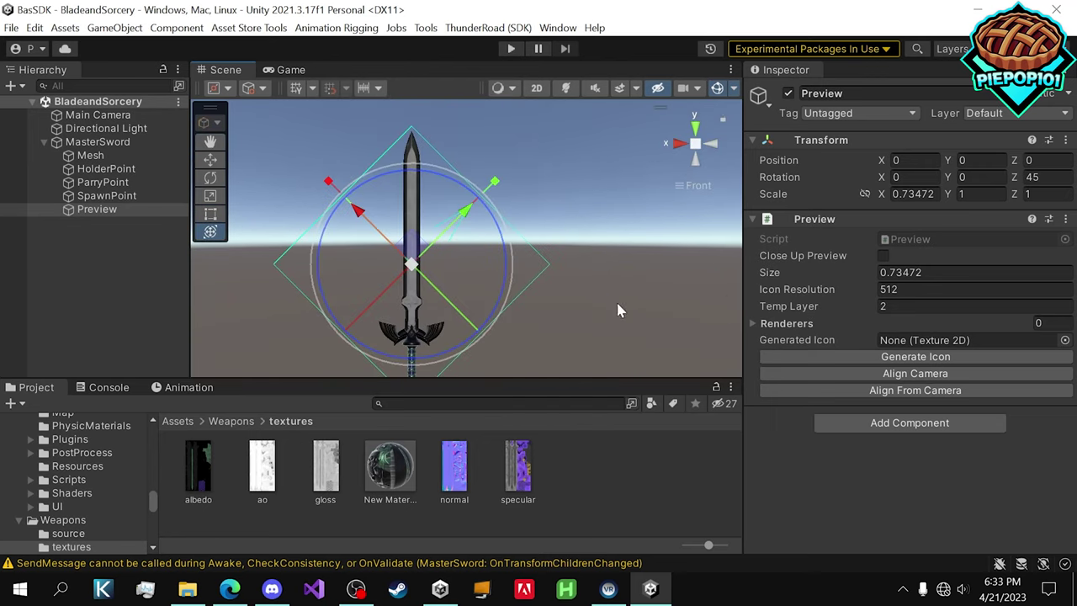
{"action": "left_click", "coordinate": [134, 141]}
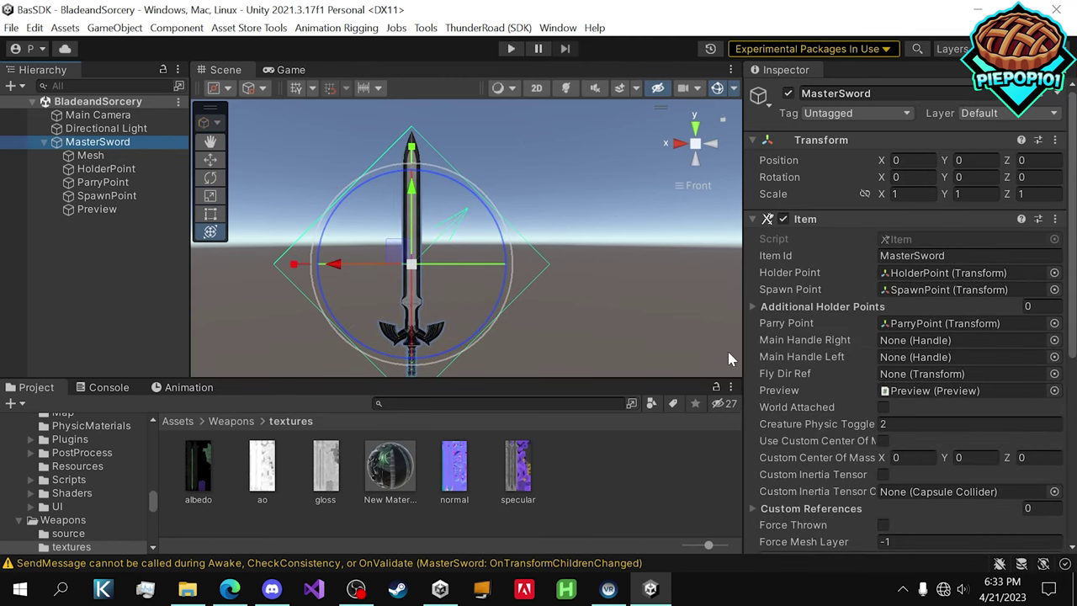
{"action": "middle_click_drag", "start_coordinate": [395, 336], "coordinate": [462, 321]}
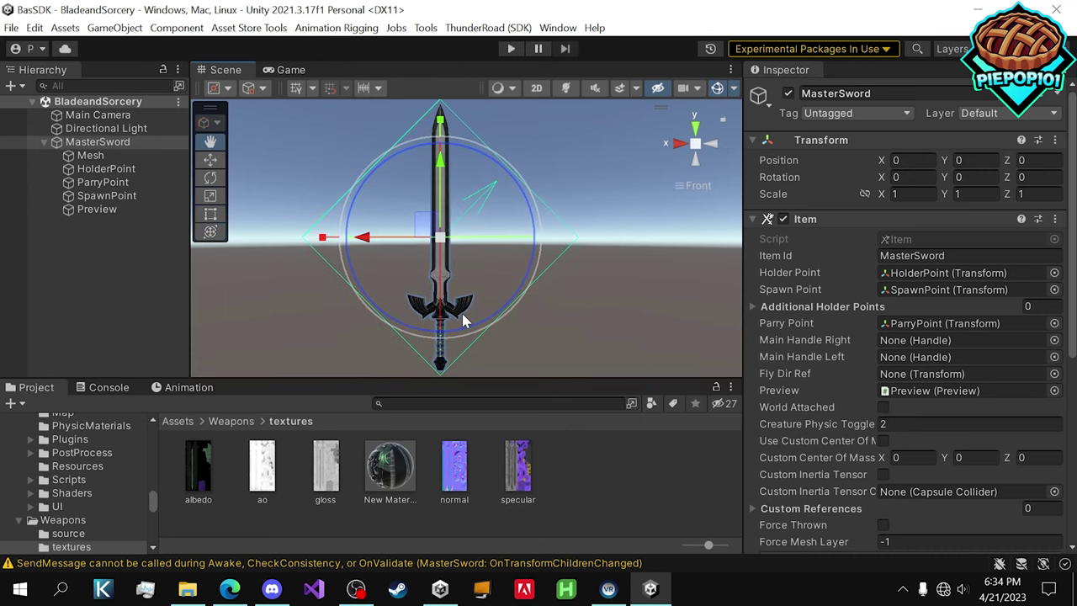
{"action": "left_click_drag", "start_coordinate": [349, 383], "coordinate": [346, 452]}
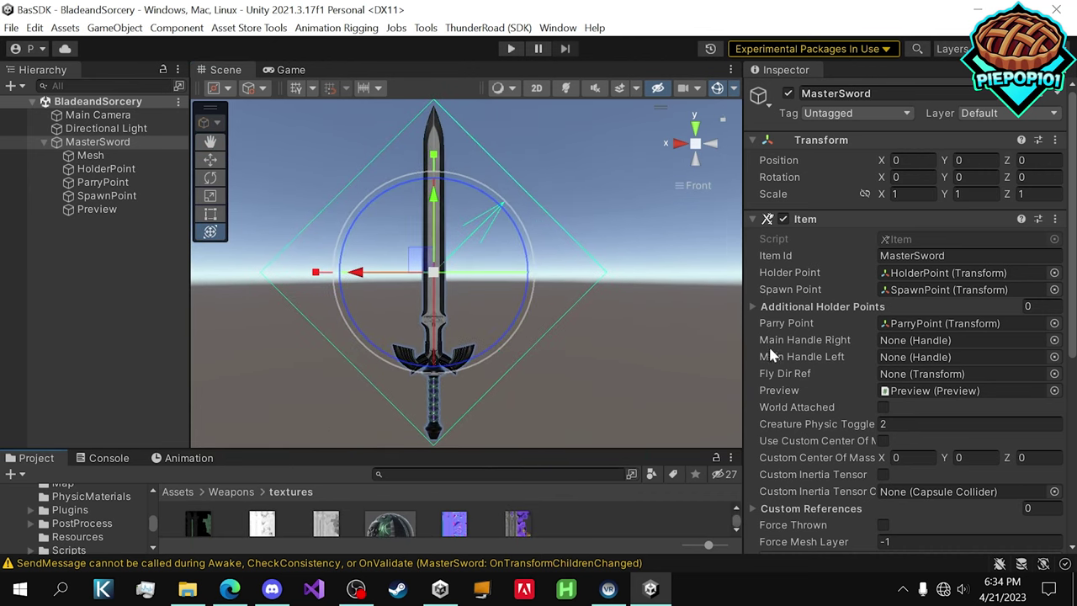
Step: Create an empty child of MasterSword named 'Handle' and begin adding a component to it
{"action": "right_click", "coordinate": [89, 143]}
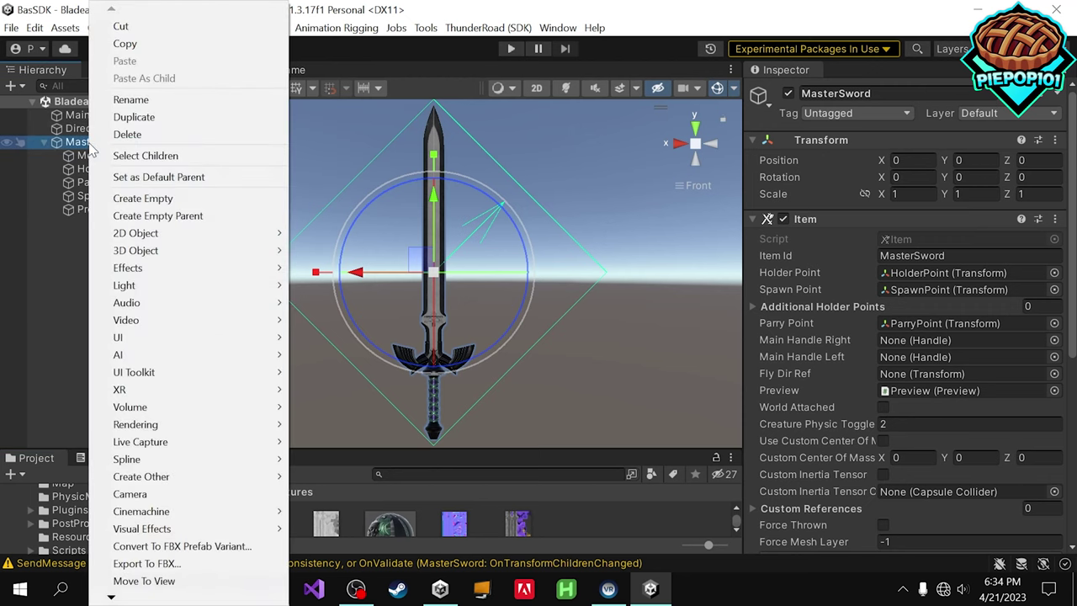
{"action": "left_click", "coordinate": [160, 199]}
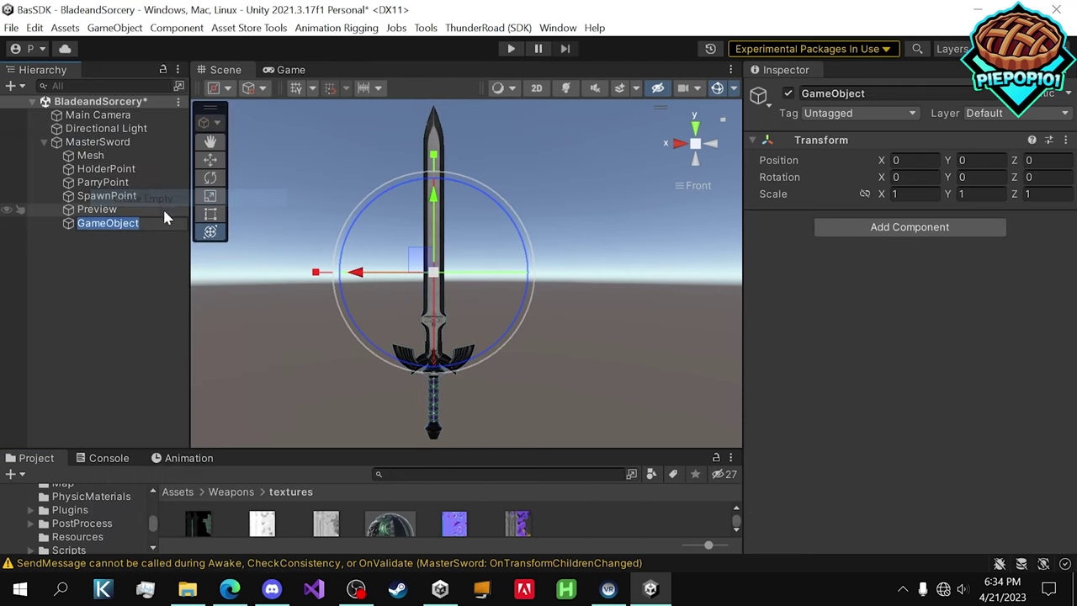
{"action": "type", "text": "Handle"}
{"action": "key", "text": "Return"}
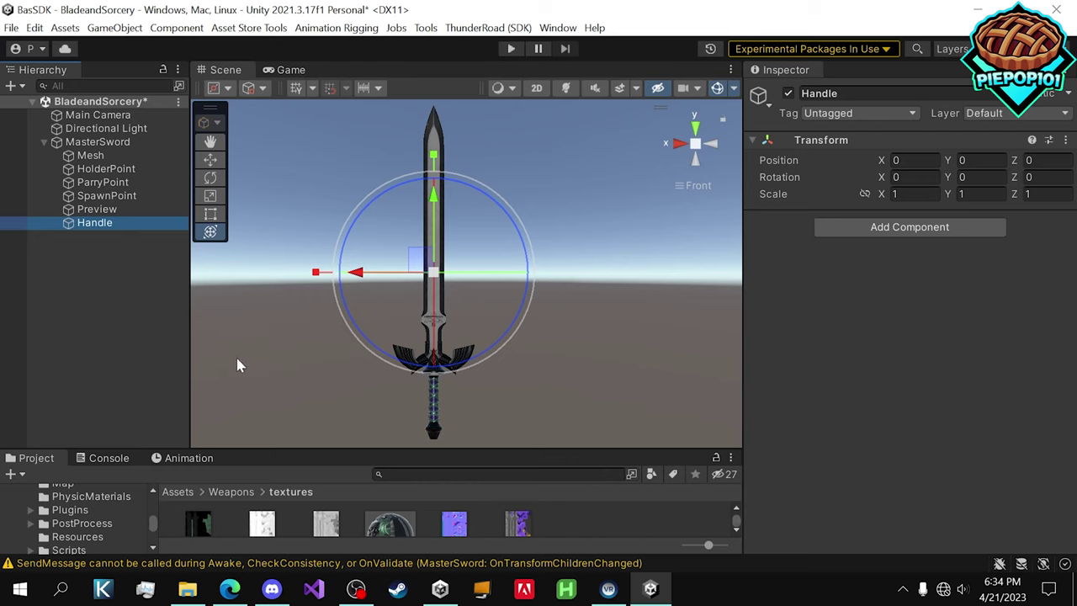
{"action": "left_click", "coordinate": [911, 235]}
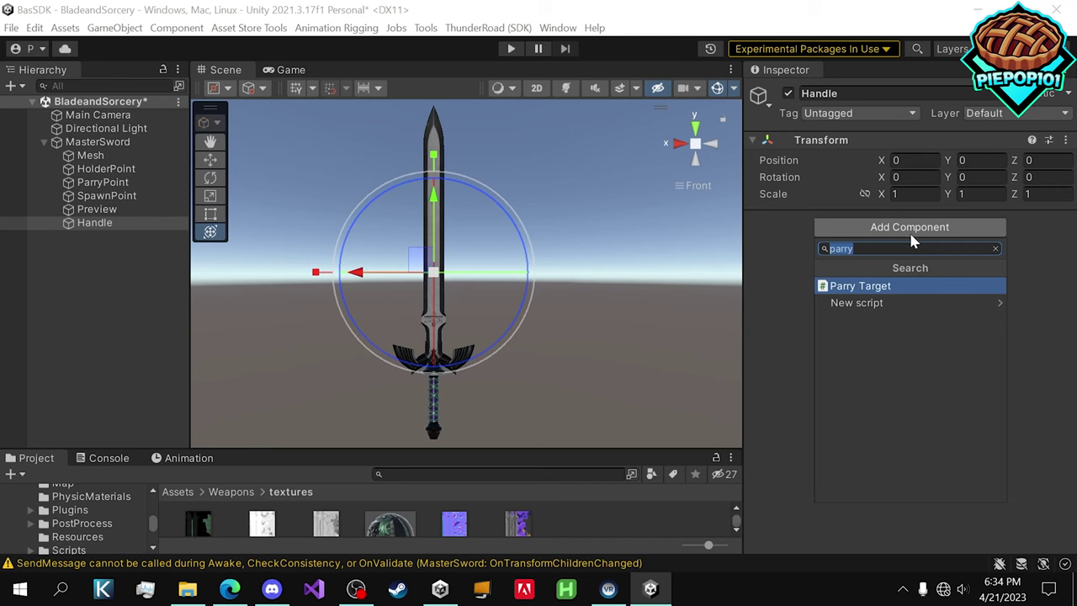
Step: Add a Handle component, lower the object onto the grip at Y -0.369, and start turning it around Y
{"action": "type", "text": "handl"}
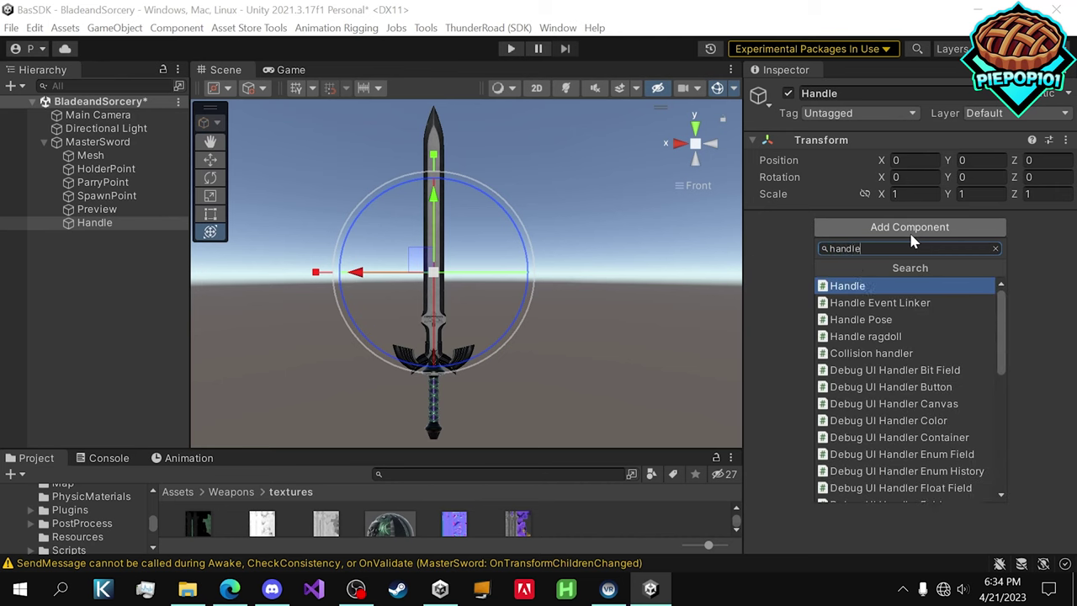
{"action": "type", "text": "e"}
{"action": "key", "text": "Return"}
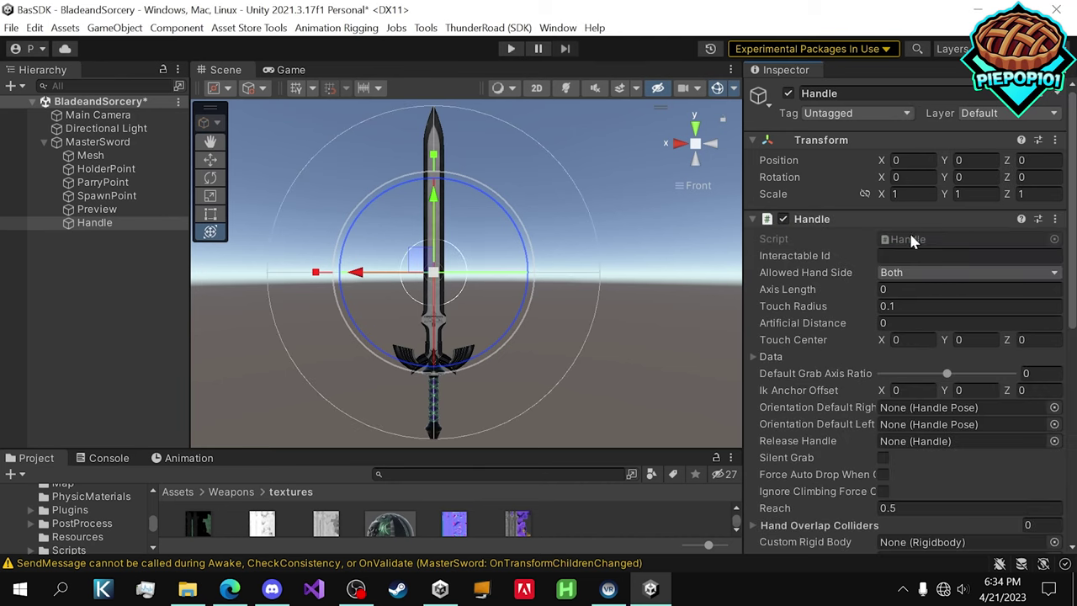
{"action": "scroll", "coordinate": [909, 230], "scroll_direction": "down", "scroll_amount": 10}
{"action": "scroll", "coordinate": [859, 340], "scroll_direction": "up", "scroll_amount": 8}
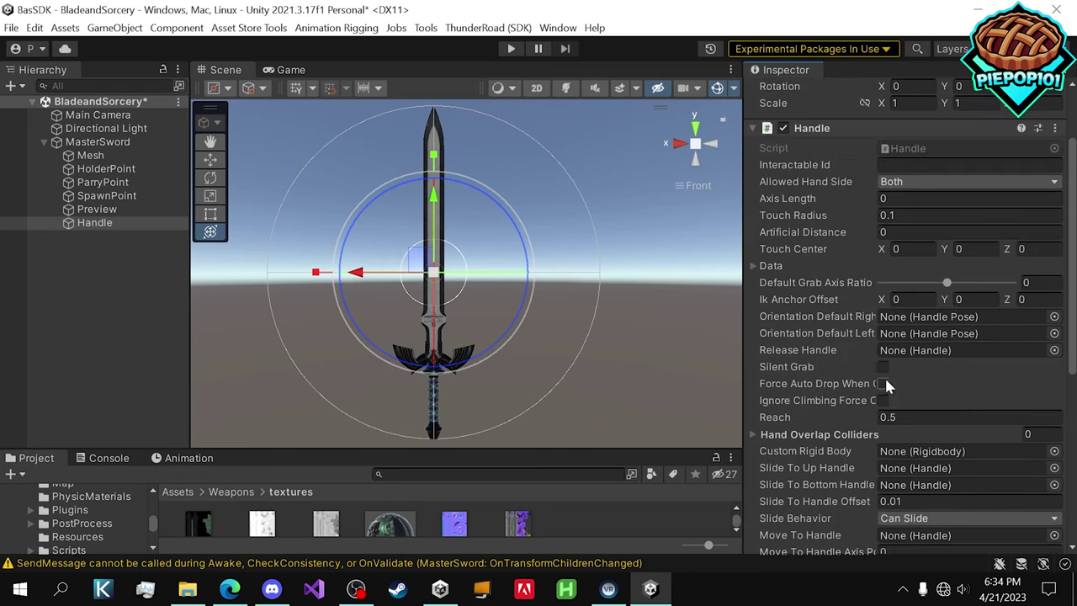
{"action": "scroll", "coordinate": [886, 384], "scroll_direction": "up", "scroll_amount": 3}
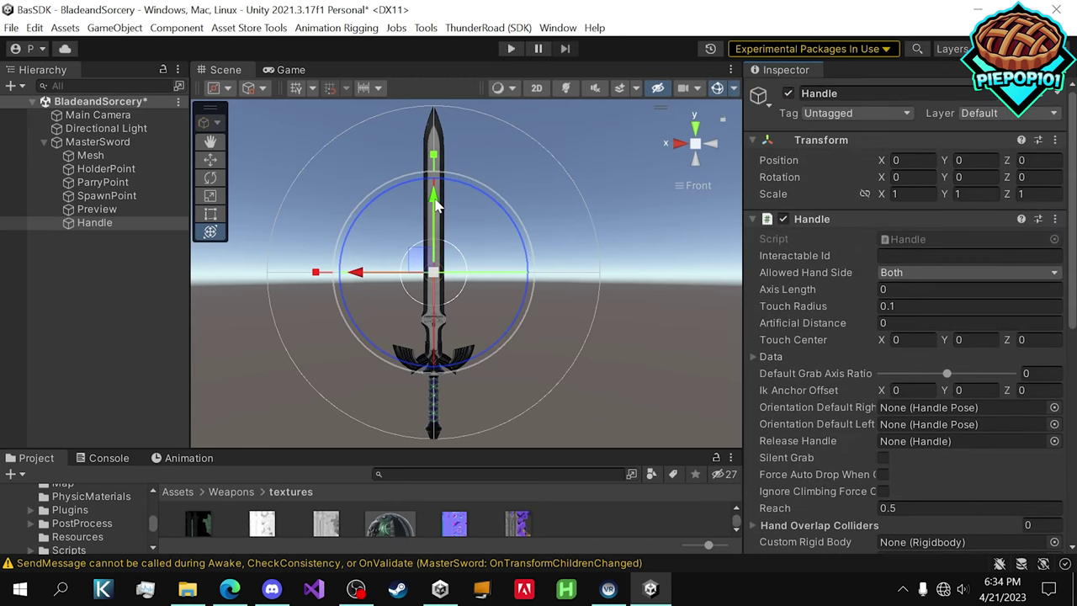
{"action": "left_click_drag", "start_coordinate": [435, 205], "coordinate": [434, 319]}
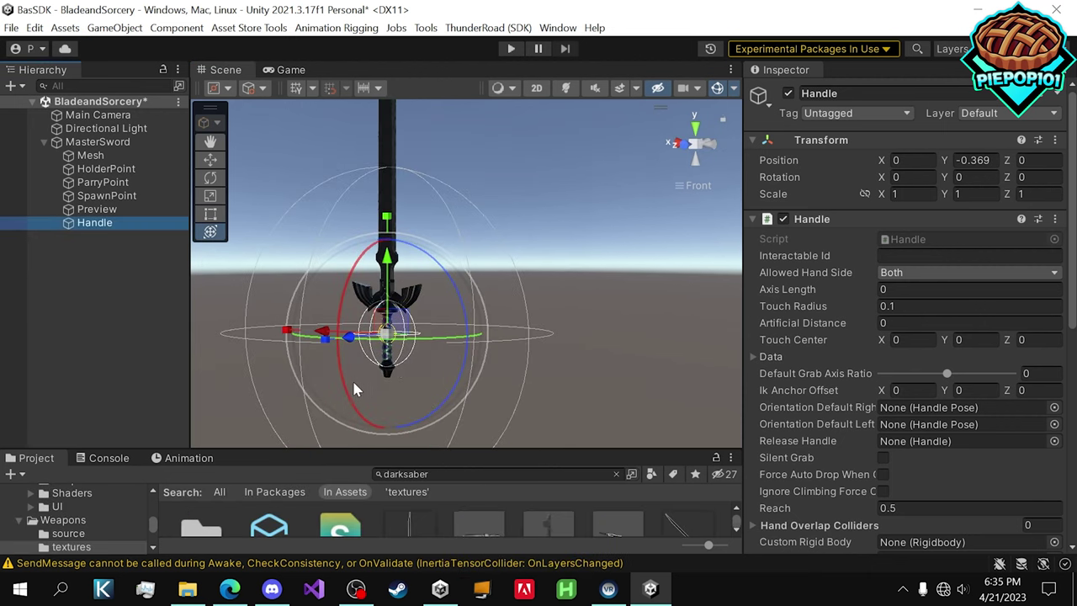
{"action": "left_click_drag", "start_coordinate": [352, 337], "coordinate": [631, 345]}
Step: Set the Handle's Y rotation to -90 and view the sword head-on along X
{"action": "left_click", "coordinate": [976, 177]}
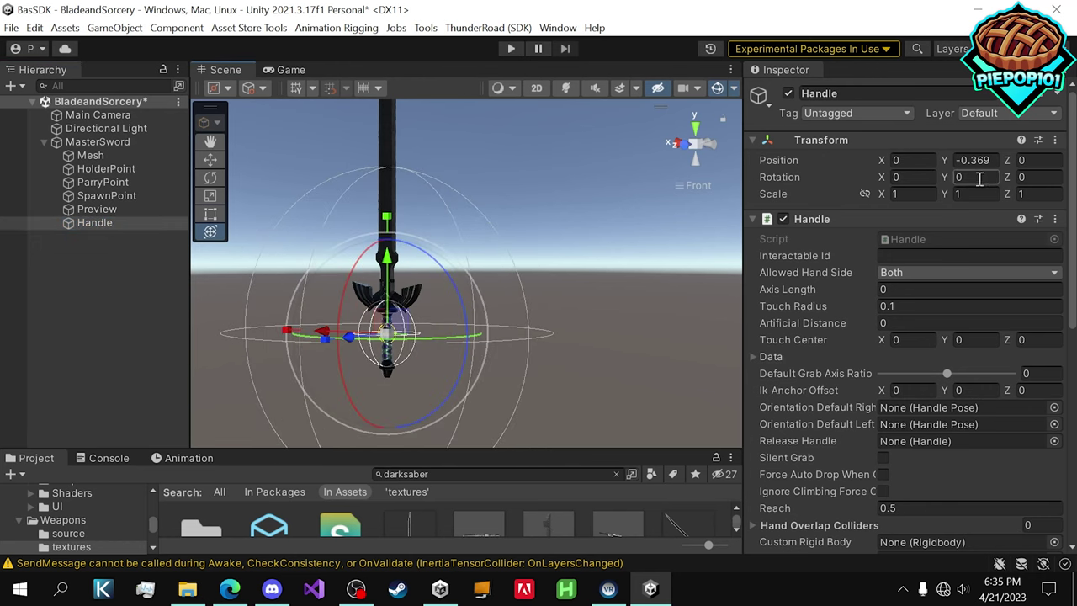
{"action": "type", "text": "-90"}
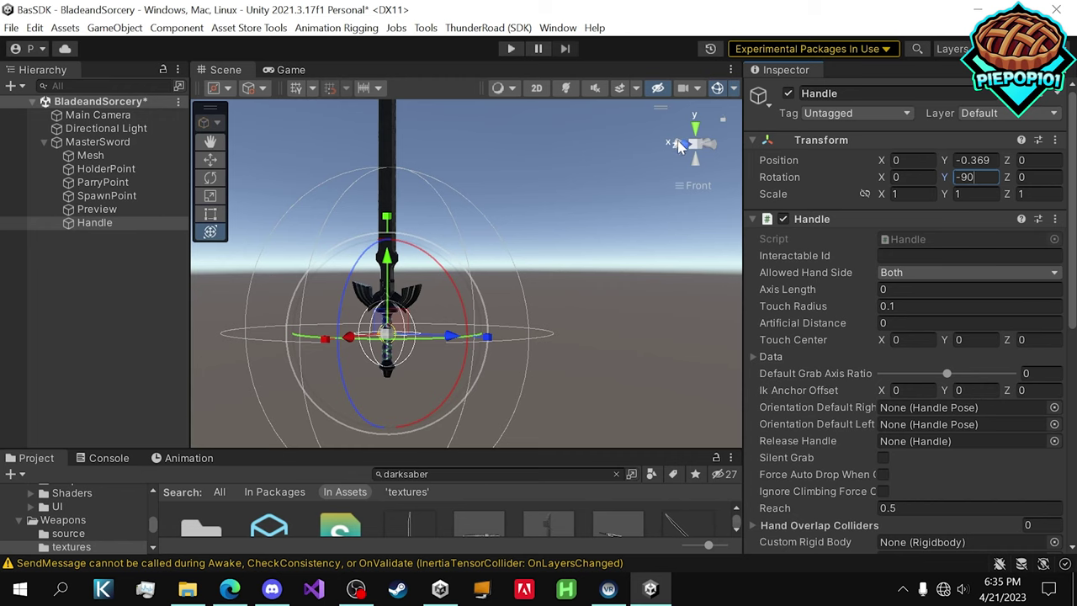
{"action": "left_click", "coordinate": [681, 145]}
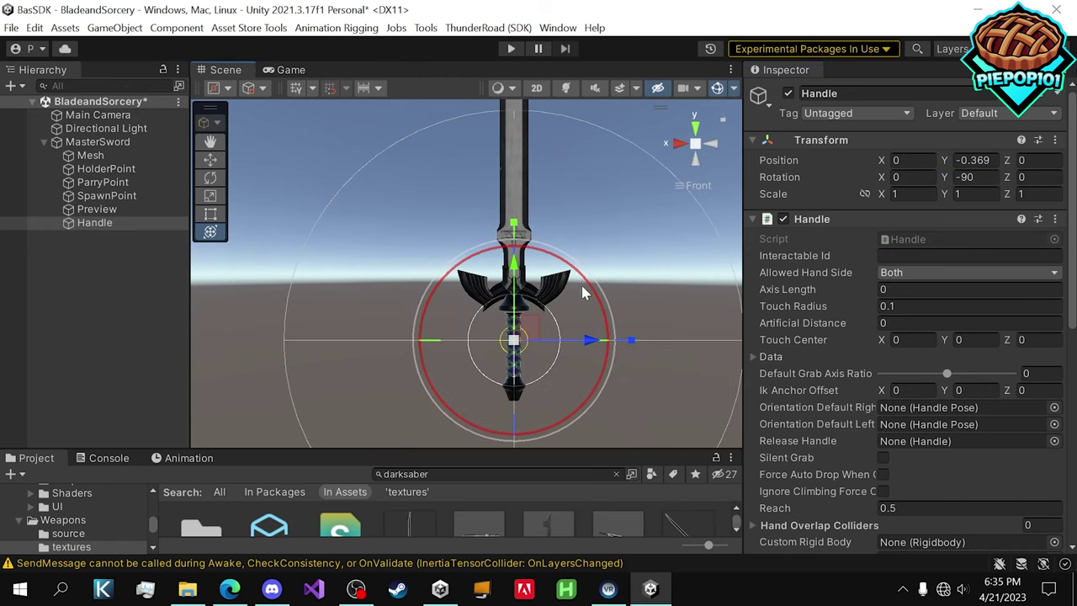
{"action": "scroll", "coordinate": [572, 312], "scroll_direction": "down", "scroll_amount": 5}
{"action": "scroll", "coordinate": [510, 279], "scroll_direction": "up", "scroll_amount": 5}
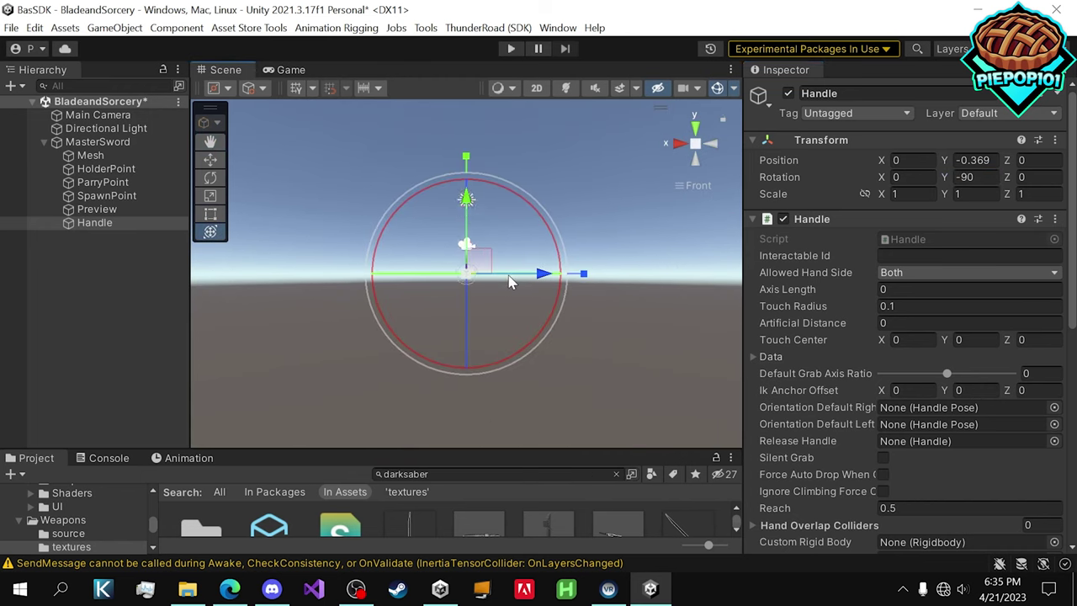
{"action": "scroll", "coordinate": [530, 269], "scroll_direction": "up", "scroll_amount": 3}
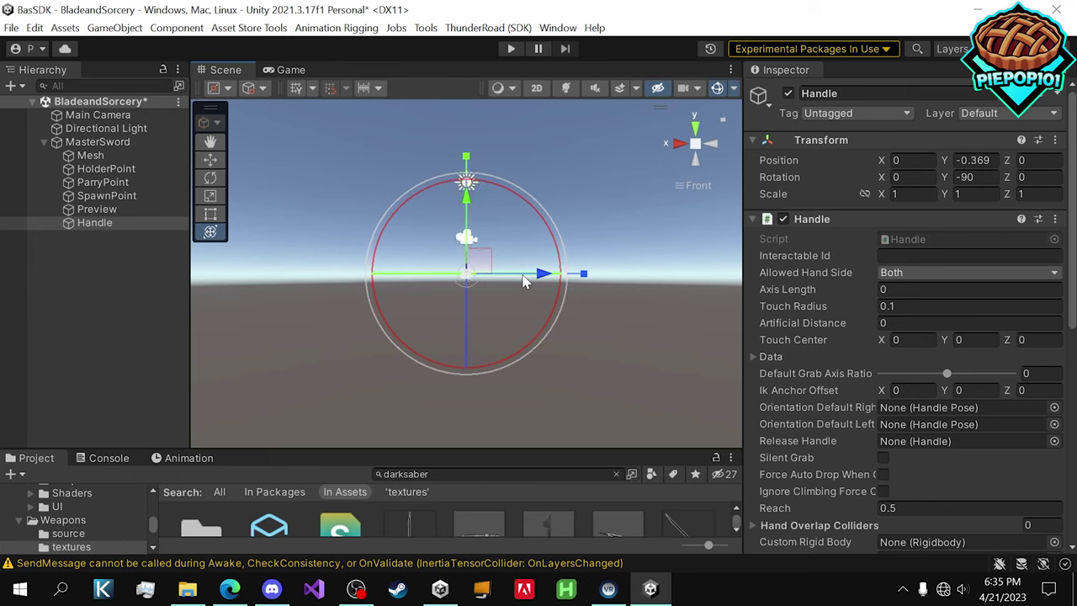
{"action": "scroll", "coordinate": [539, 252], "scroll_direction": "up", "scroll_amount": 5}
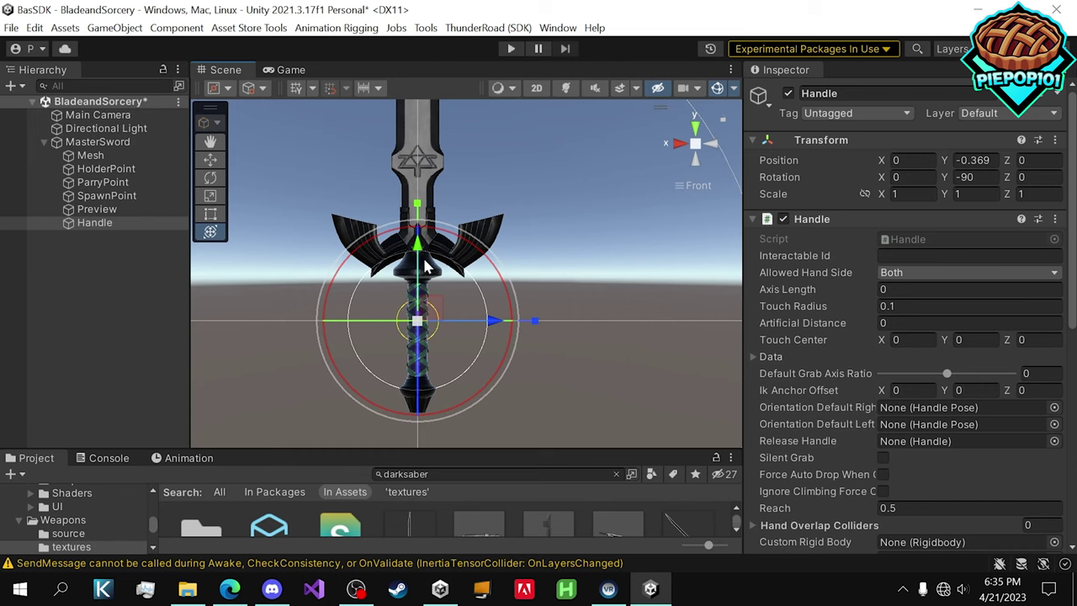
Step: Nudge the Handle down to Y position -0.374 on the grip
{"action": "left_click_drag", "start_coordinate": [426, 266], "coordinate": [427, 269]}
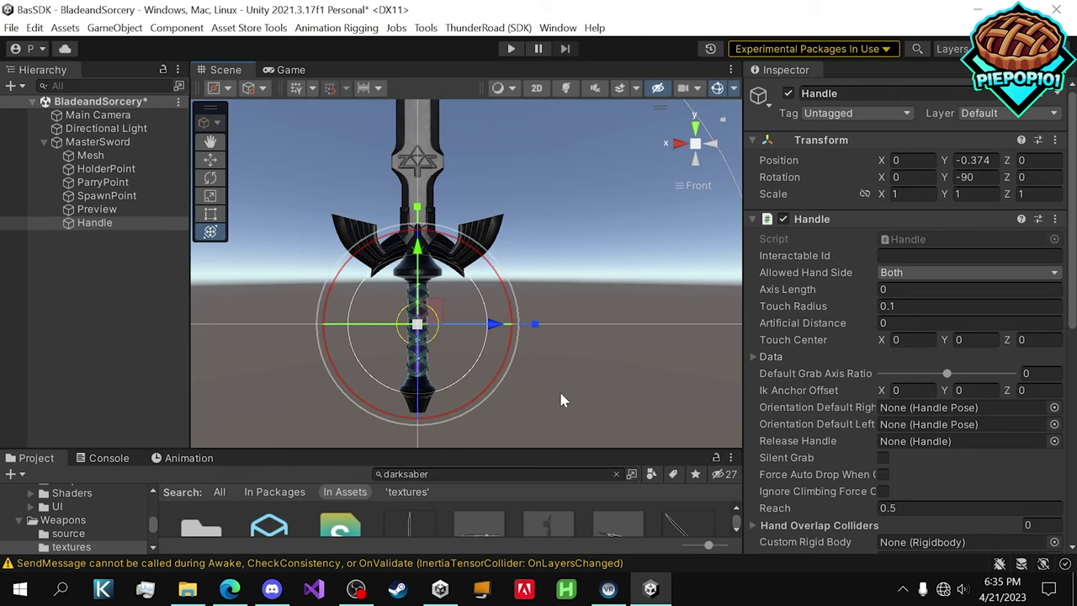
{"action": "scroll", "coordinate": [541, 277], "scroll_direction": "down", "scroll_amount": 1}
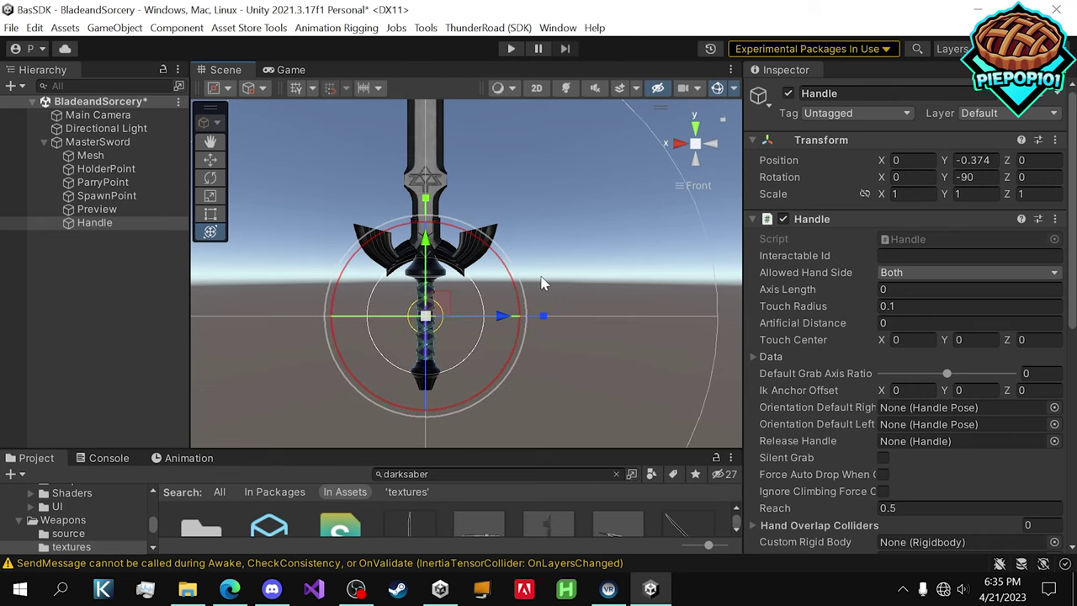
{"action": "scroll", "coordinate": [541, 284], "scroll_direction": "down", "scroll_amount": 3}
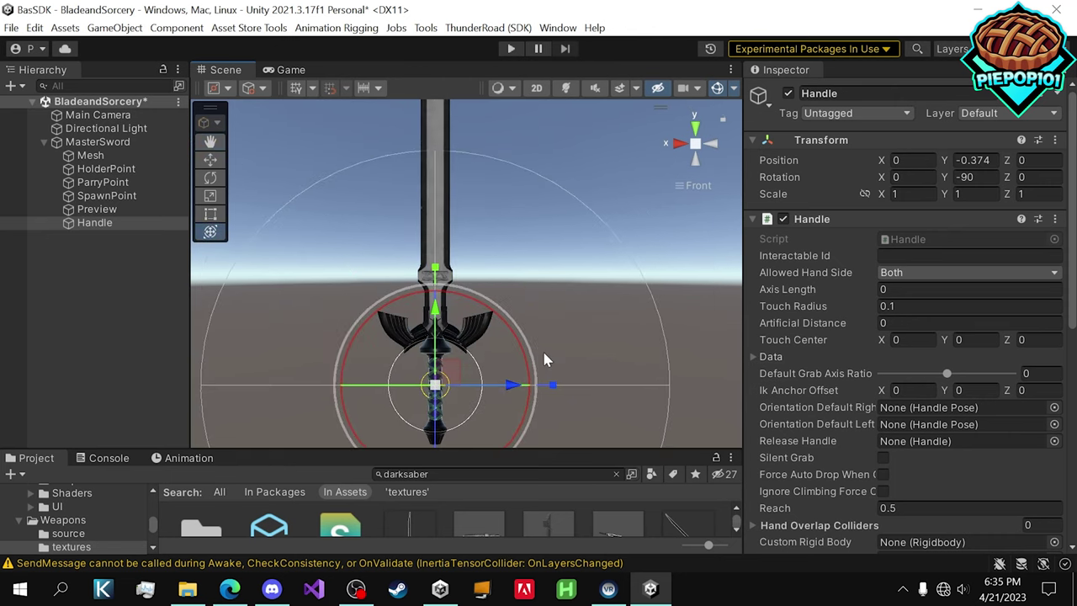
Step: Keep Allowed Hand Side on Both and frame the view on the Handle
{"action": "left_click", "coordinate": [907, 273]}
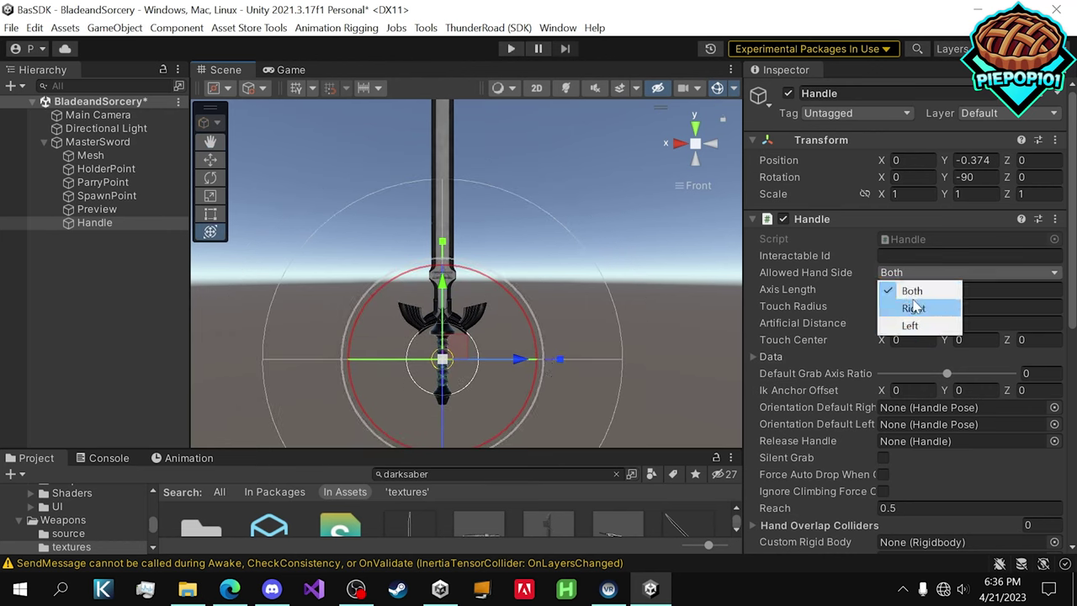
{"action": "left_click", "coordinate": [833, 278]}
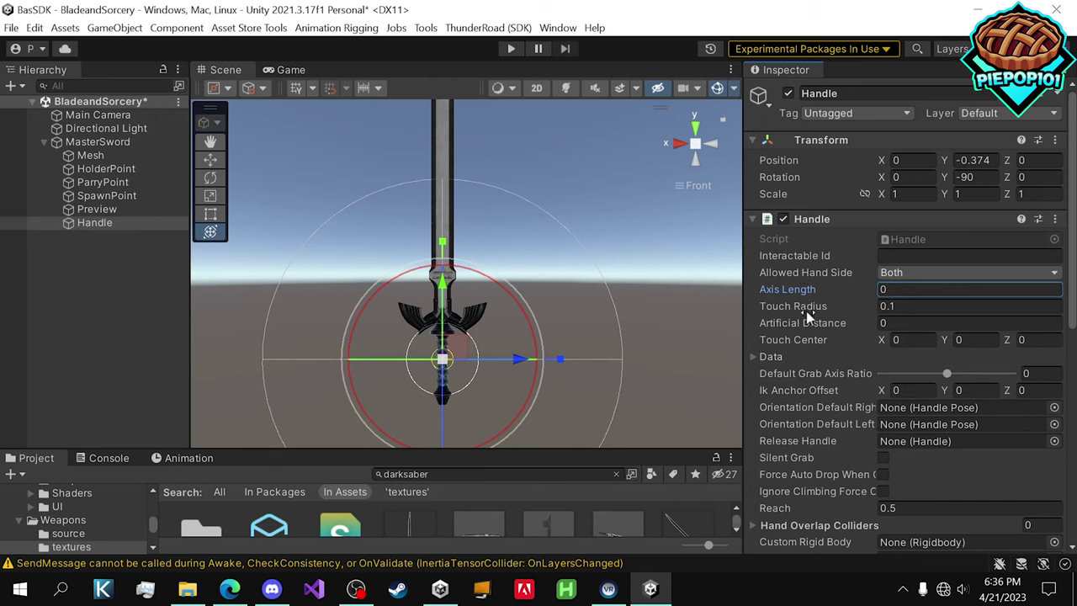
{"action": "key", "text": "f"}
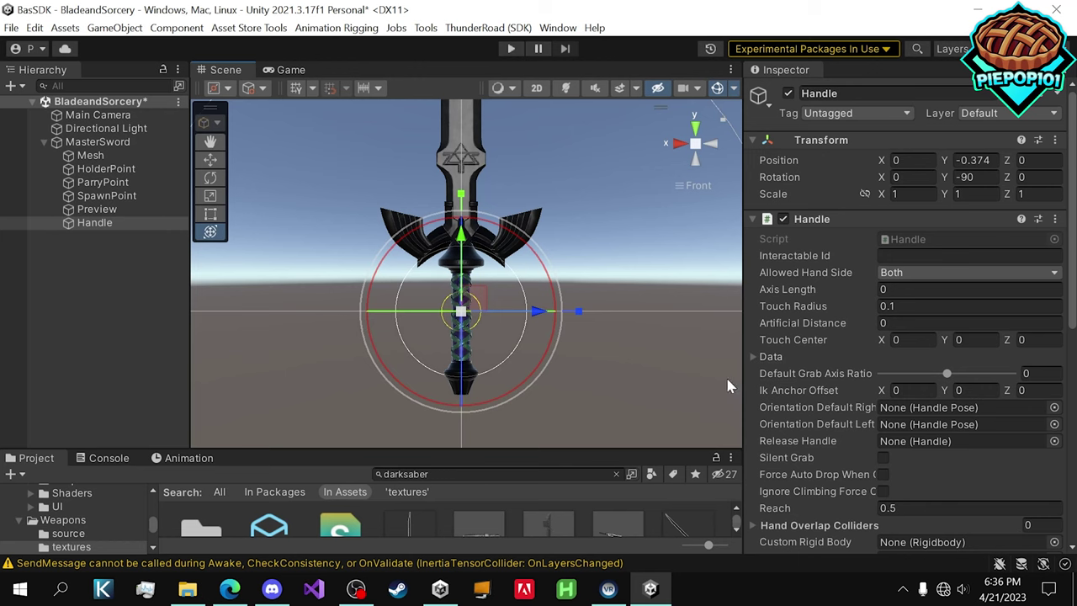
Step: Set Axis Length to 0.1 and move the Handle slightly lower to Y -0.3803
{"action": "left_click", "coordinate": [893, 289]}
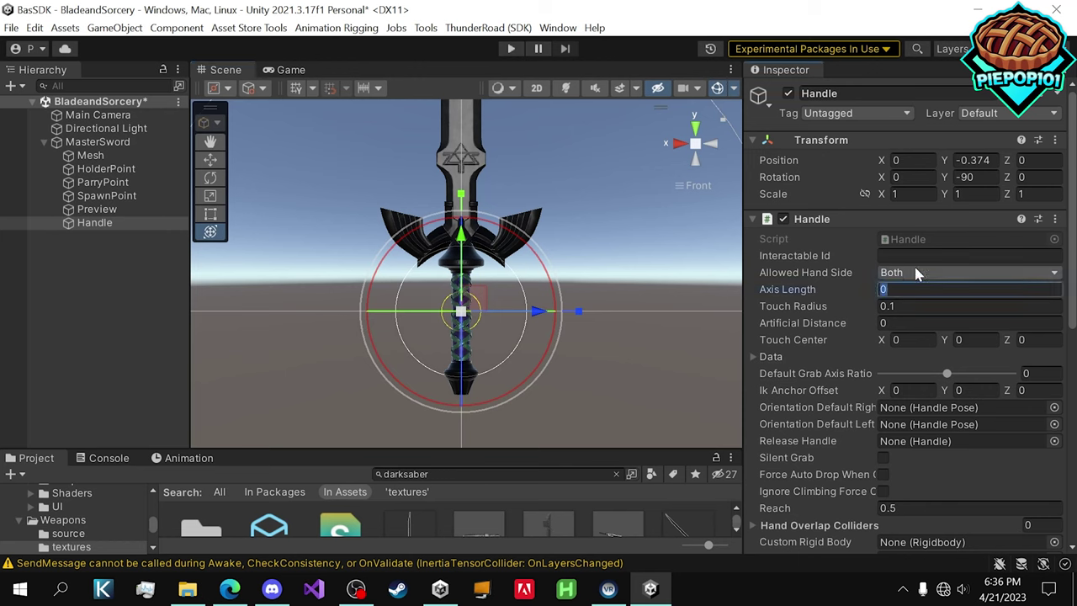
{"action": "type", "text": "0.1"}
{"action": "key", "text": "Return"}
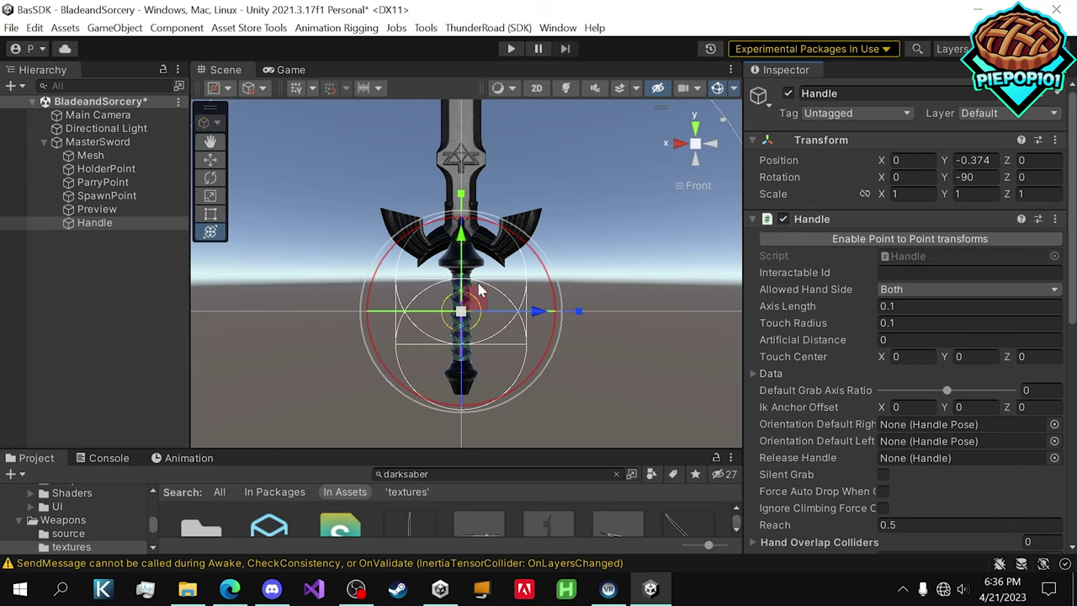
{"action": "scroll", "coordinate": [480, 290], "scroll_direction": "up", "scroll_amount": 5}
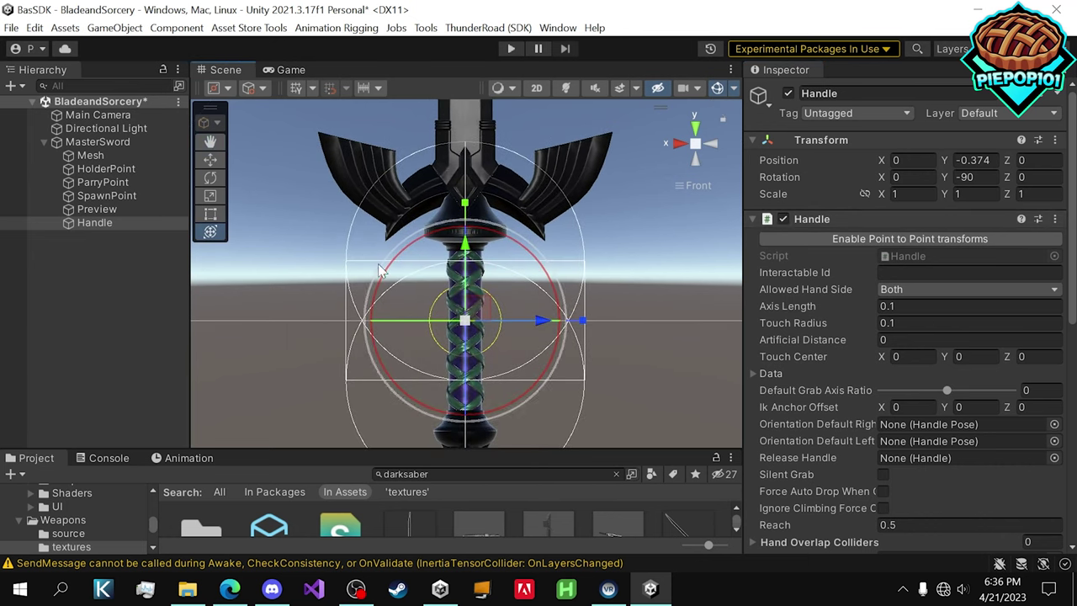
{"action": "left_click_drag", "start_coordinate": [465, 253], "coordinate": [466, 258]}
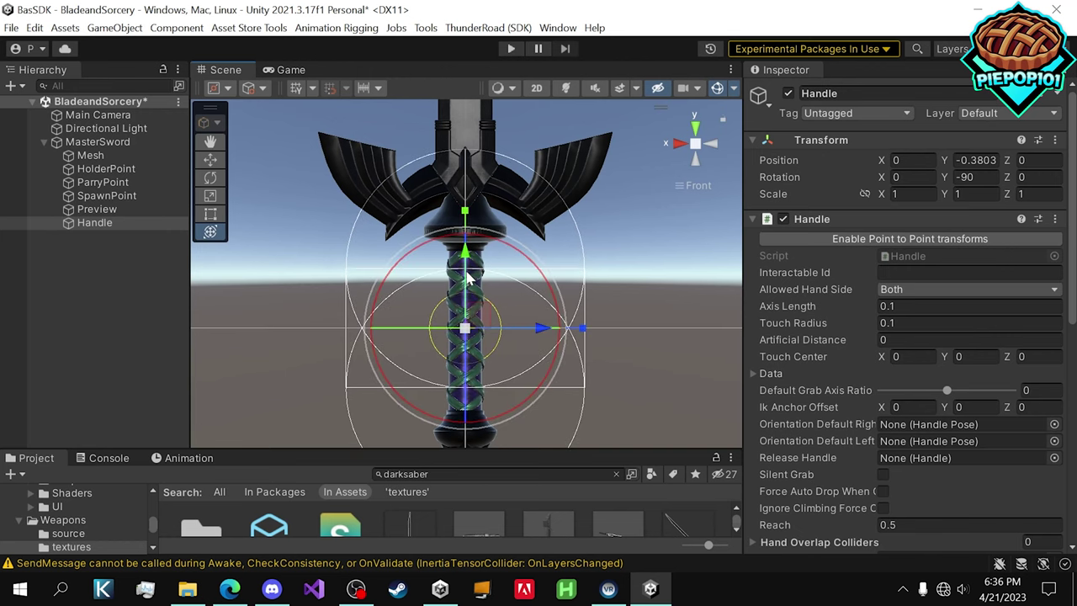
Step: Try an Axis Length of 3, then undo it back to 0.1
{"action": "left_click", "coordinate": [211, 141]}
{"action": "scroll", "coordinate": [468, 289], "scroll_direction": "up", "scroll_amount": 2}
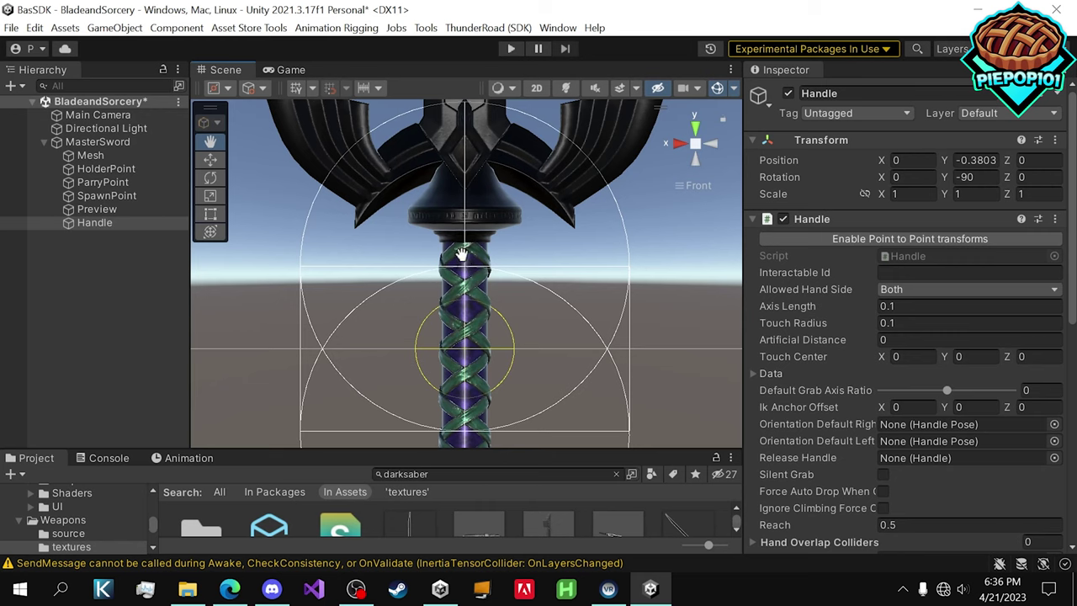
{"action": "left_click", "coordinate": [211, 232]}
{"action": "left_click", "coordinate": [907, 307]}
{"action": "type", "text": "3"}
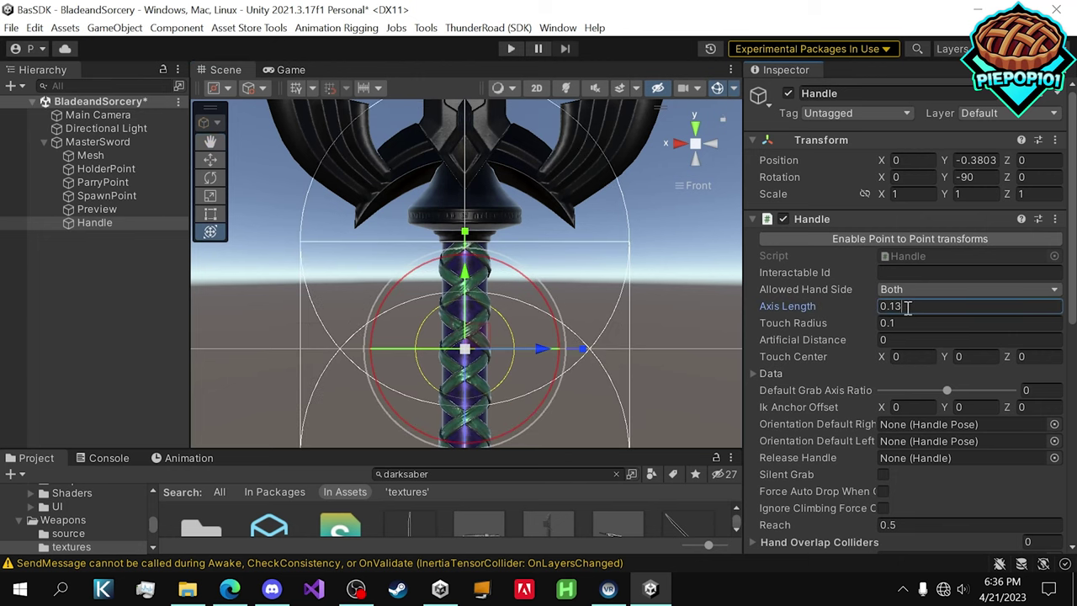
{"action": "type", "text": "f"}
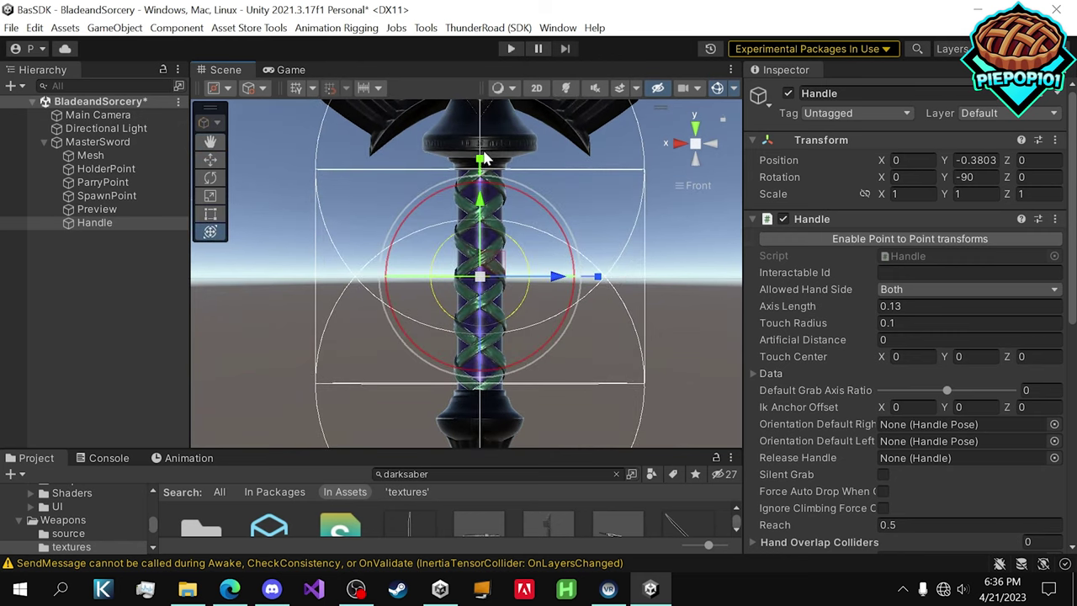
{"action": "key", "text": "ctrl+z"}
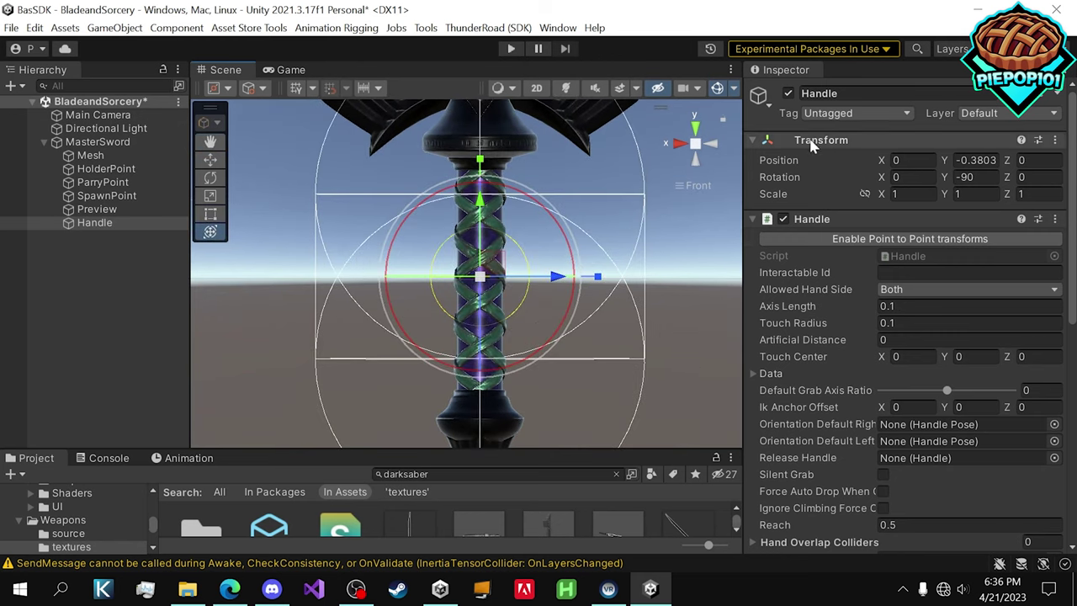
Step: Try Default Grab Axis Ratio values from -1 to positive on its slider
{"action": "scroll", "coordinate": [575, 308], "scroll_direction": "down", "scroll_amount": 3}
{"action": "scroll", "coordinate": [575, 308], "scroll_direction": "down", "scroll_amount": 4}
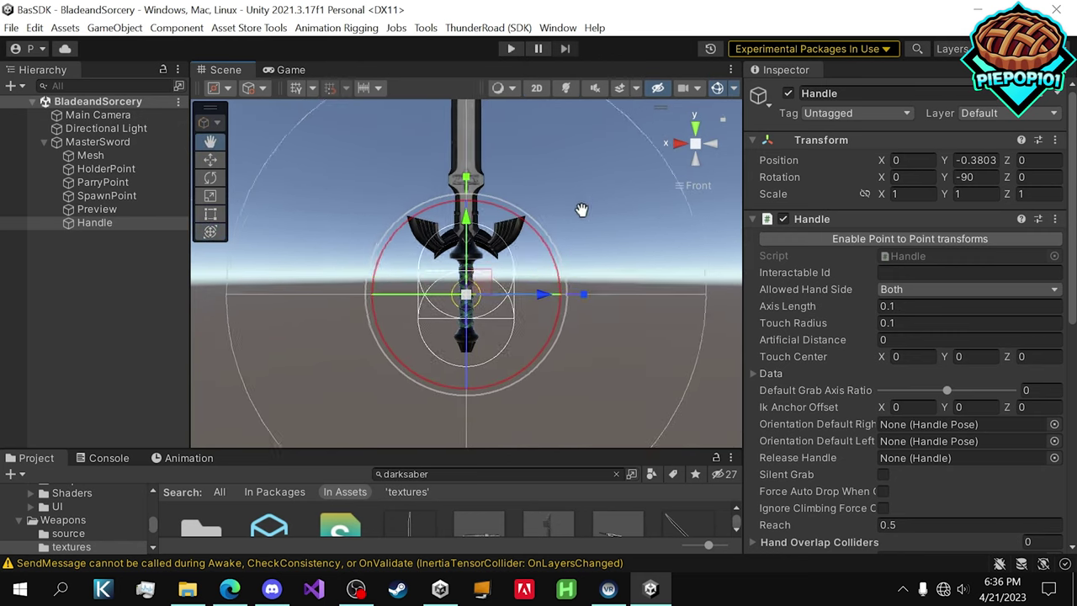
{"action": "scroll", "coordinate": [570, 295], "scroll_direction": "down", "scroll_amount": 2}
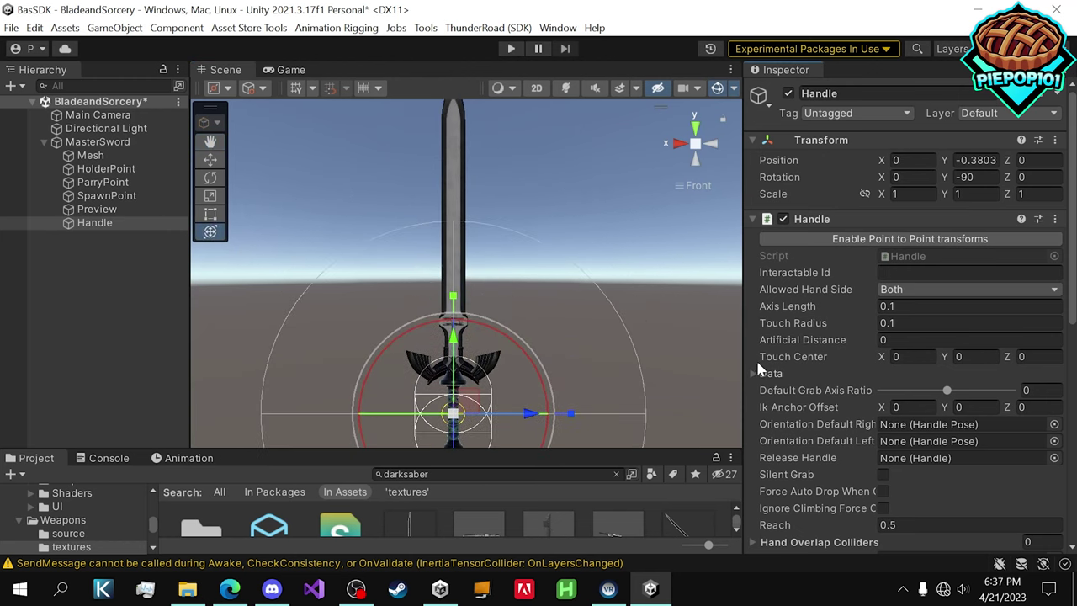
{"action": "middle_click_drag", "start_coordinate": [669, 362], "coordinate": [669, 316]}
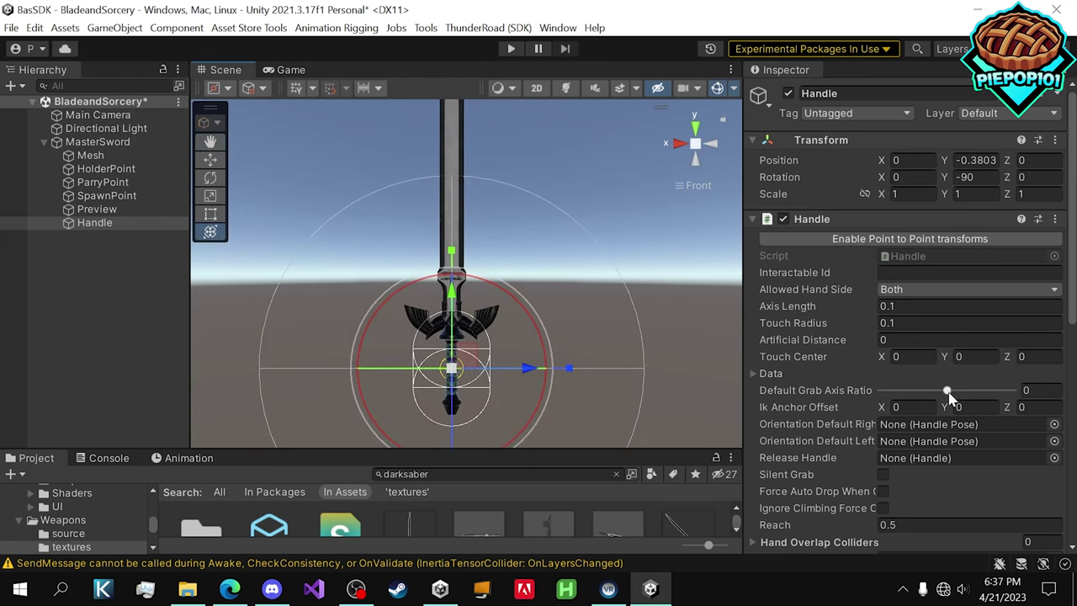
{"action": "left_click_drag", "start_coordinate": [948, 390], "coordinate": [876, 408]}
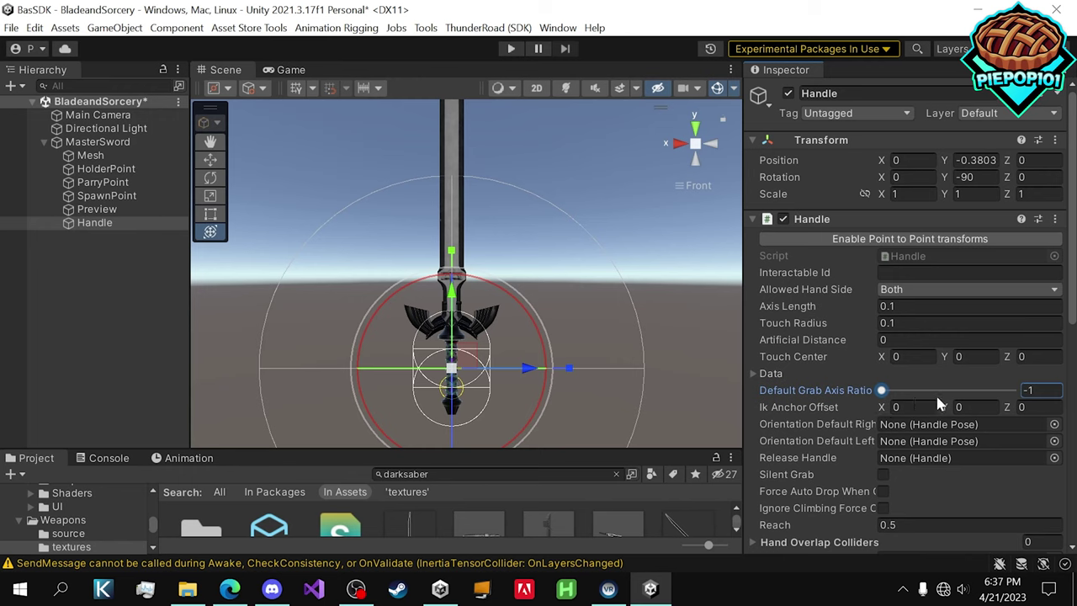
{"action": "left_click_drag", "start_coordinate": [991, 397], "coordinate": [923, 393]}
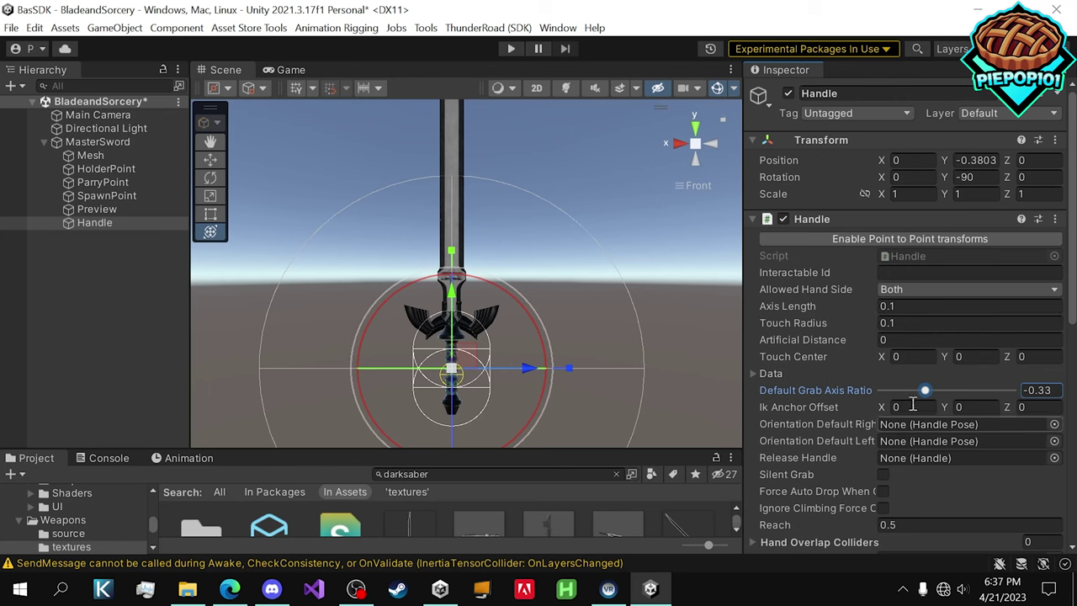
Step: Set Default Grab Axis Ratio to 0 and generate the default right and left orientation poses
{"action": "type", "text": "0"}
{"action": "scroll", "coordinate": [831, 377], "scroll_direction": "down", "scroll_amount": 10}
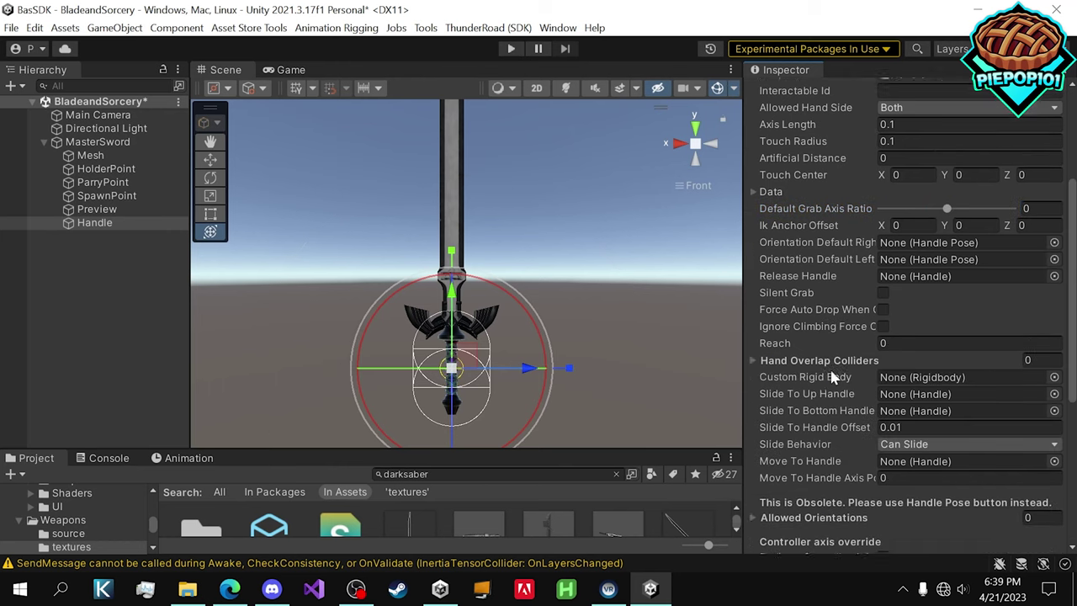
{"action": "left_click", "coordinate": [851, 471]}
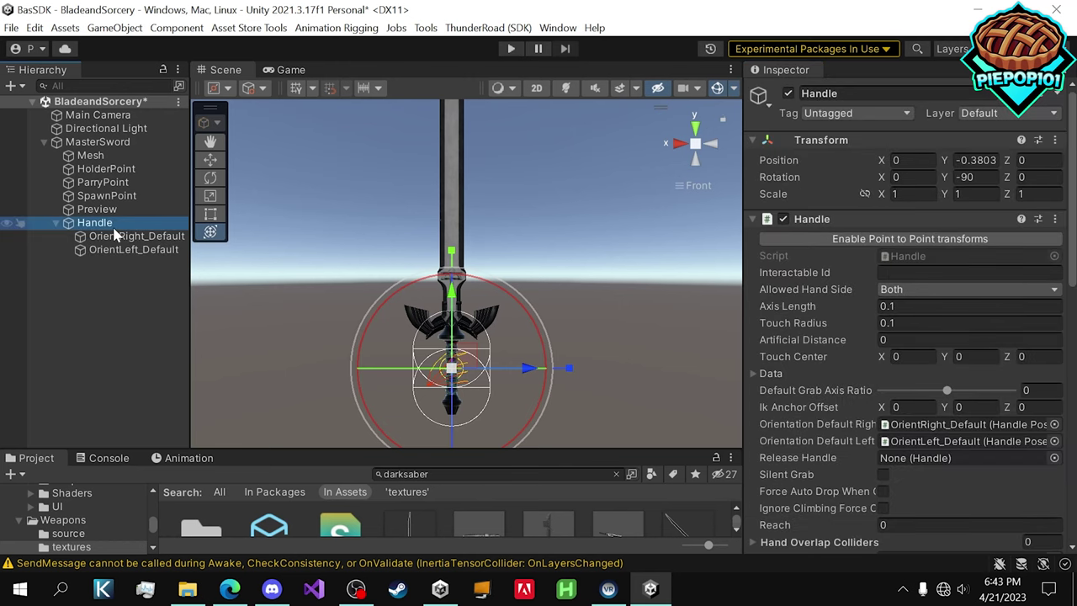
Step: Inspect OrientRight_Default and OrientLeft_Default, then select both poses together
{"action": "left_click", "coordinate": [117, 236]}
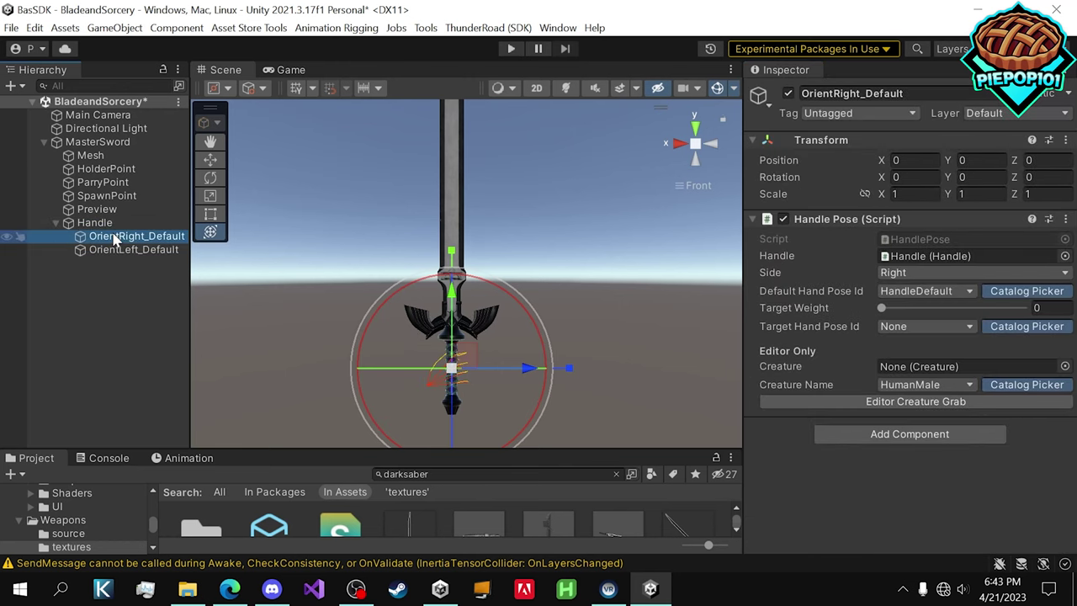
{"action": "left_click", "coordinate": [137, 249]}
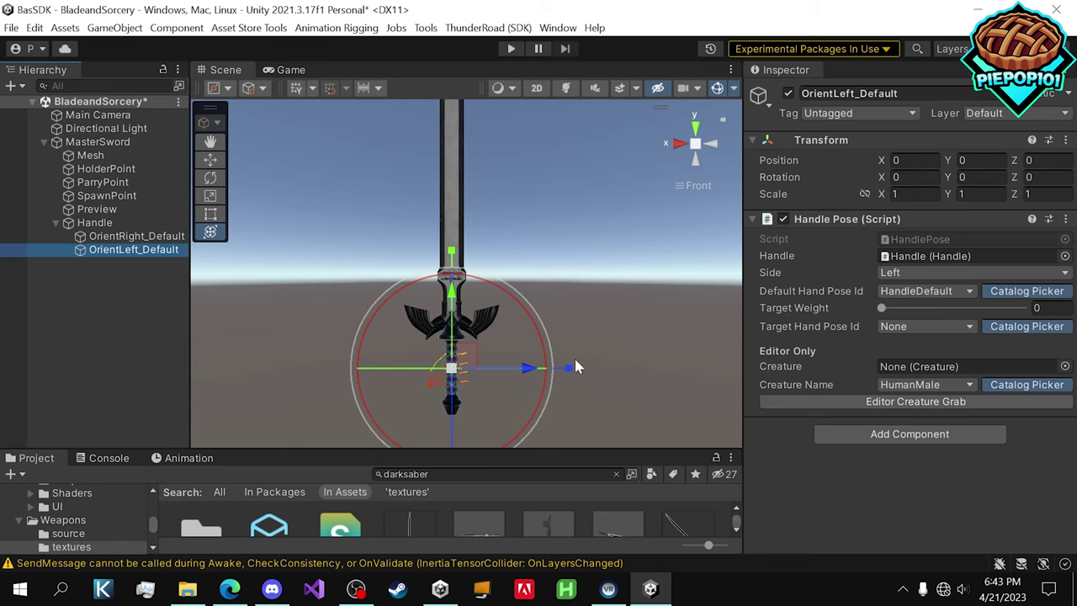
{"action": "left_click", "coordinate": [126, 236], "text": "ctrl"}
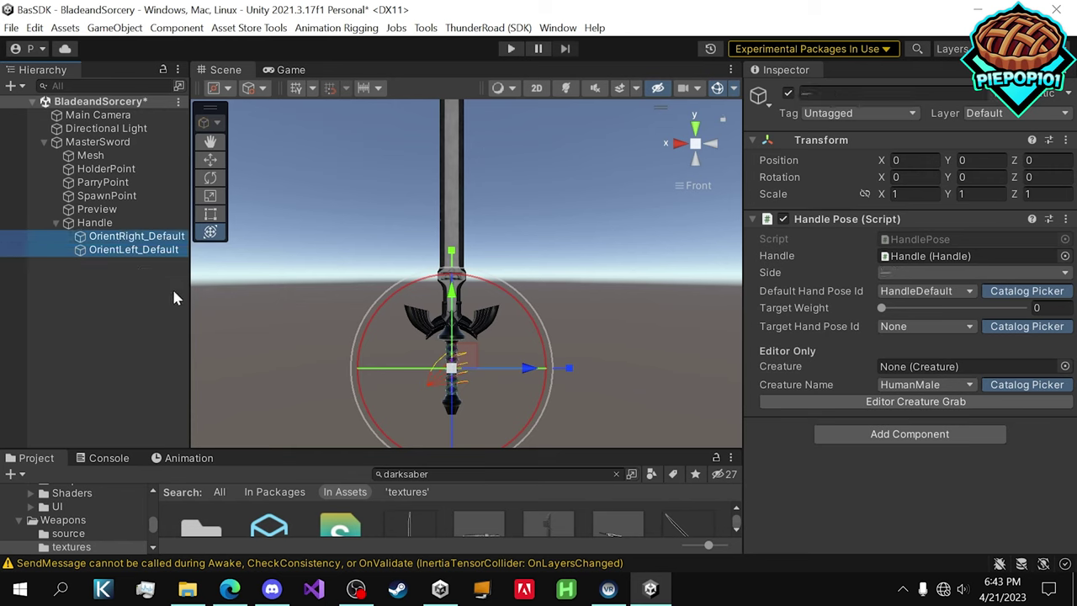
Step: Duplicate the default pose pair and place the copies in a new empty GameObject under Handle
{"action": "key", "text": "ctrl+d"}
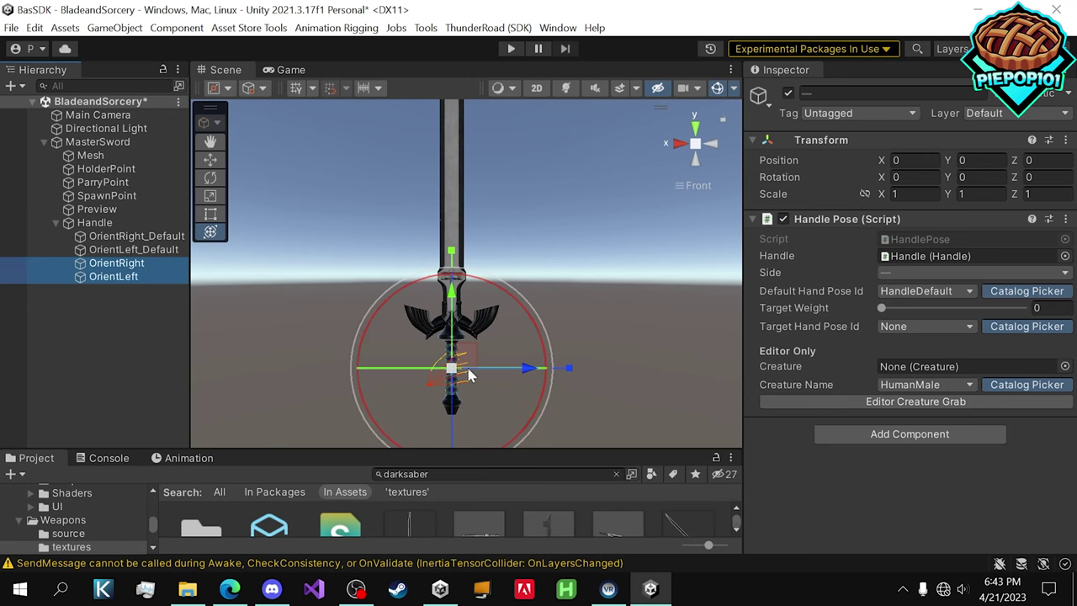
{"action": "right_click", "coordinate": [108, 223]}
{"action": "left_click", "coordinate": [150, 199]}
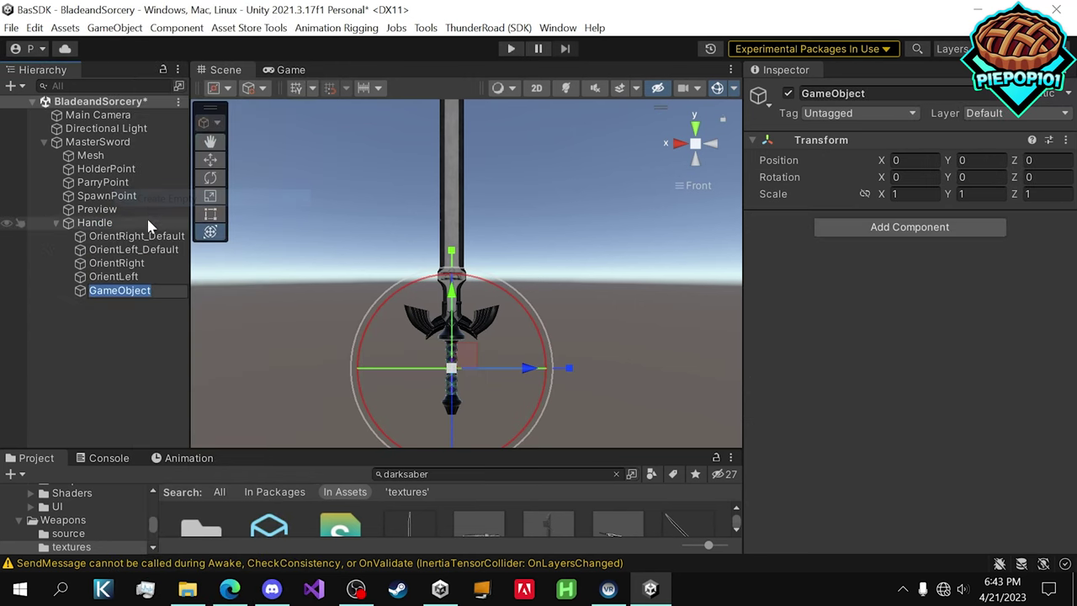
{"action": "left_click", "coordinate": [117, 262]}
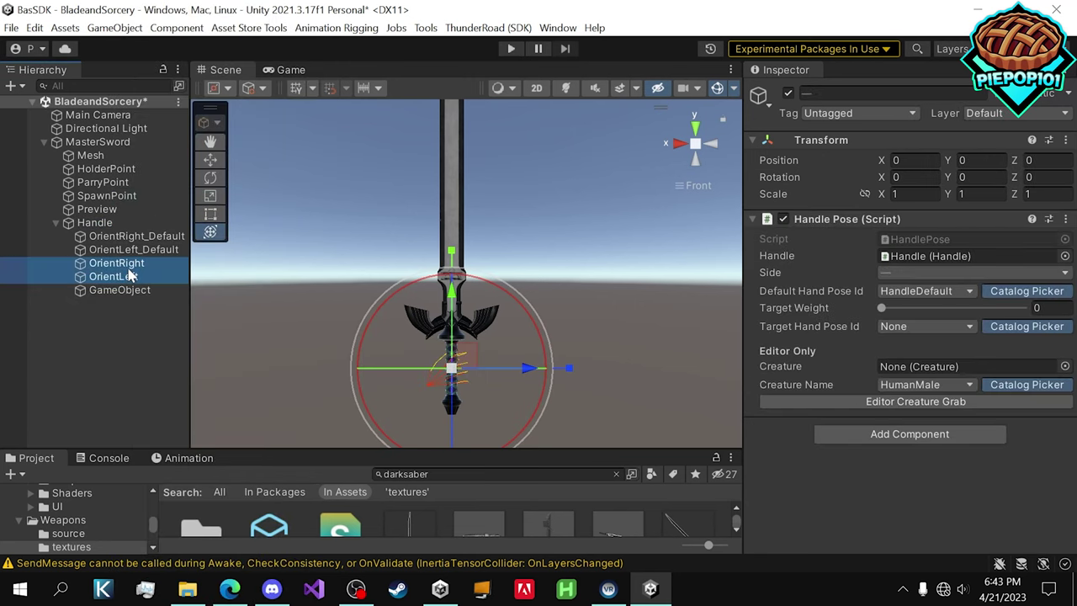
{"action": "left_click_drag", "start_coordinate": [135, 280], "coordinate": [126, 290]}
{"action": "left_click", "coordinate": [129, 263]}
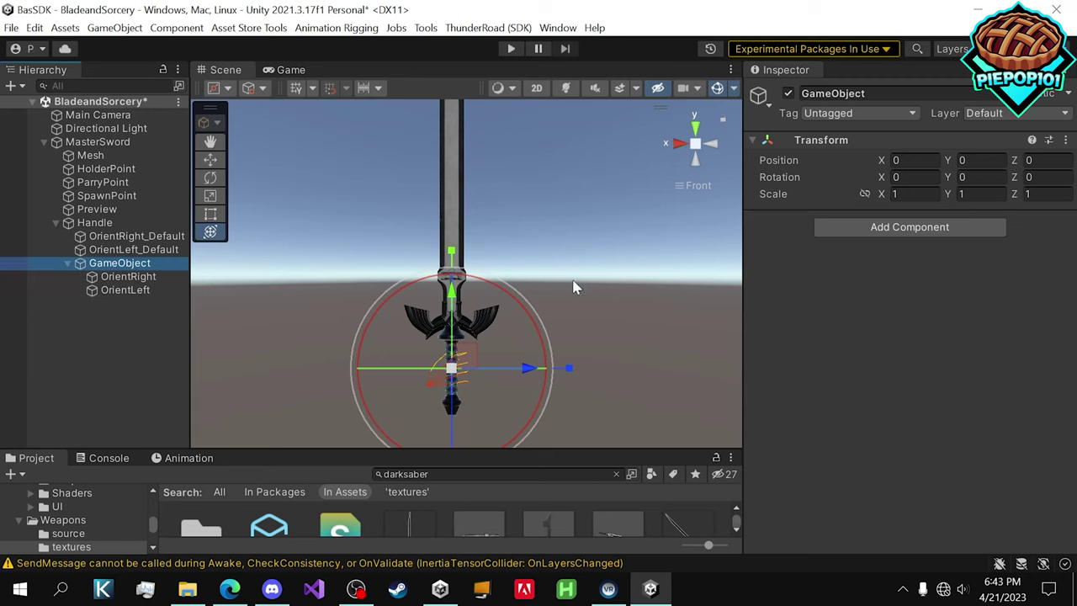
Step: Rotate the pose group GameObject to 180 on Y
{"action": "left_click_drag", "start_coordinate": [573, 287], "coordinate": [463, 334], "text": "alt"}
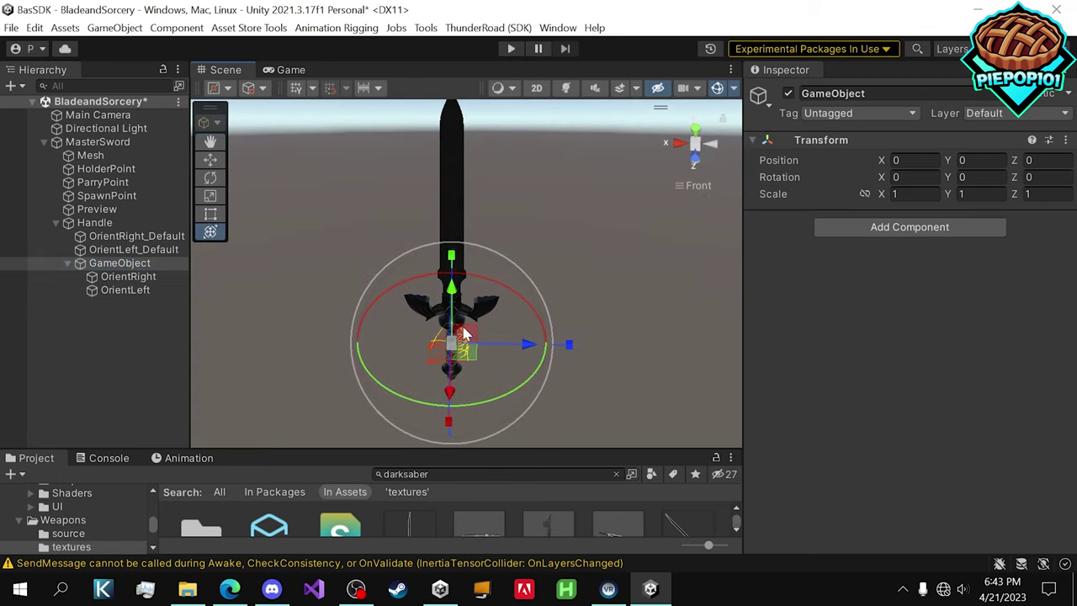
{"action": "left_click", "coordinate": [678, 149]}
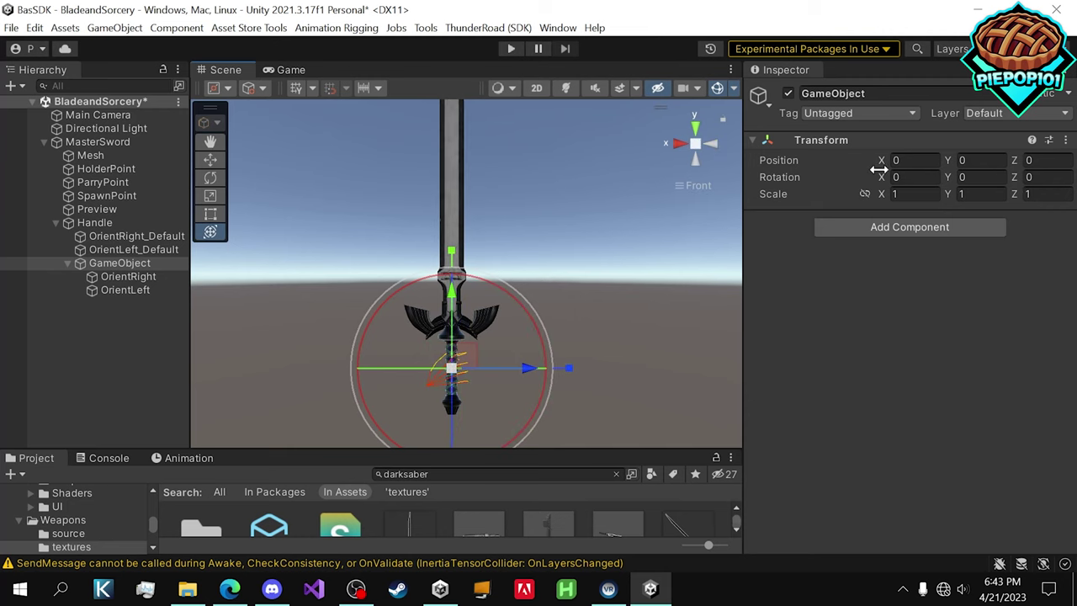
{"action": "left_click_drag", "start_coordinate": [881, 173], "coordinate": [517, 322]}
{"action": "key", "text": "ctrl+z"}
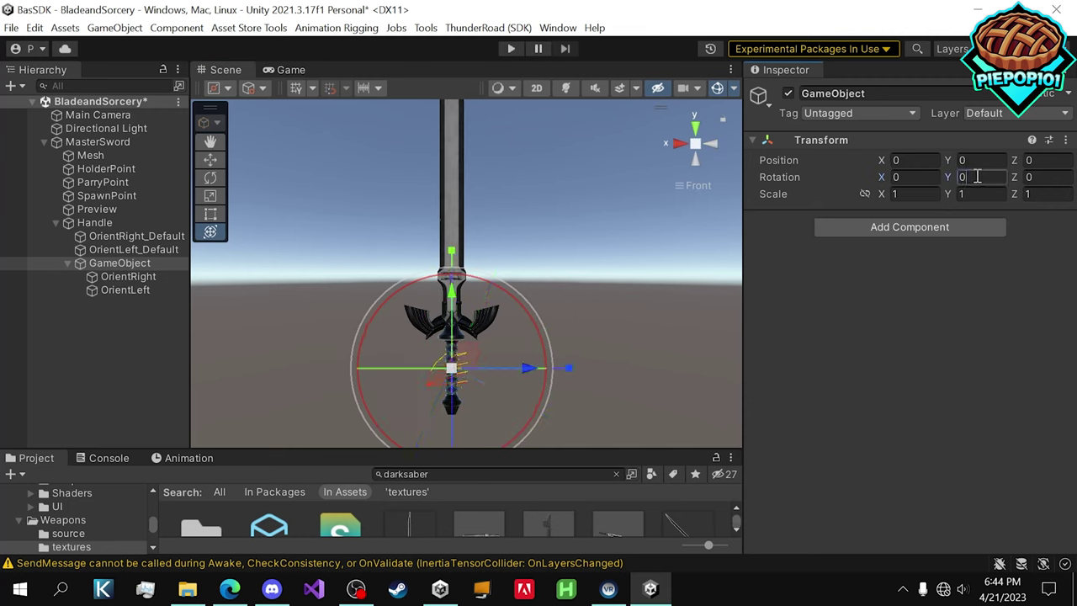
{"action": "left_click", "coordinate": [973, 177]}
{"action": "type", "text": "180"}
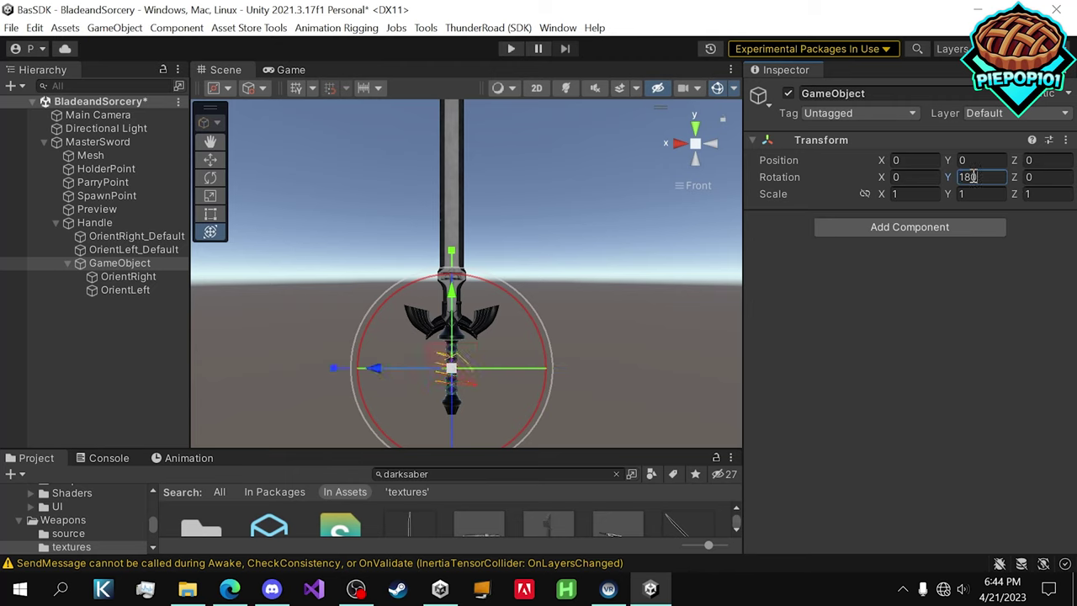
{"action": "left_click_drag", "start_coordinate": [588, 316], "coordinate": [548, 270], "text": "alt"}
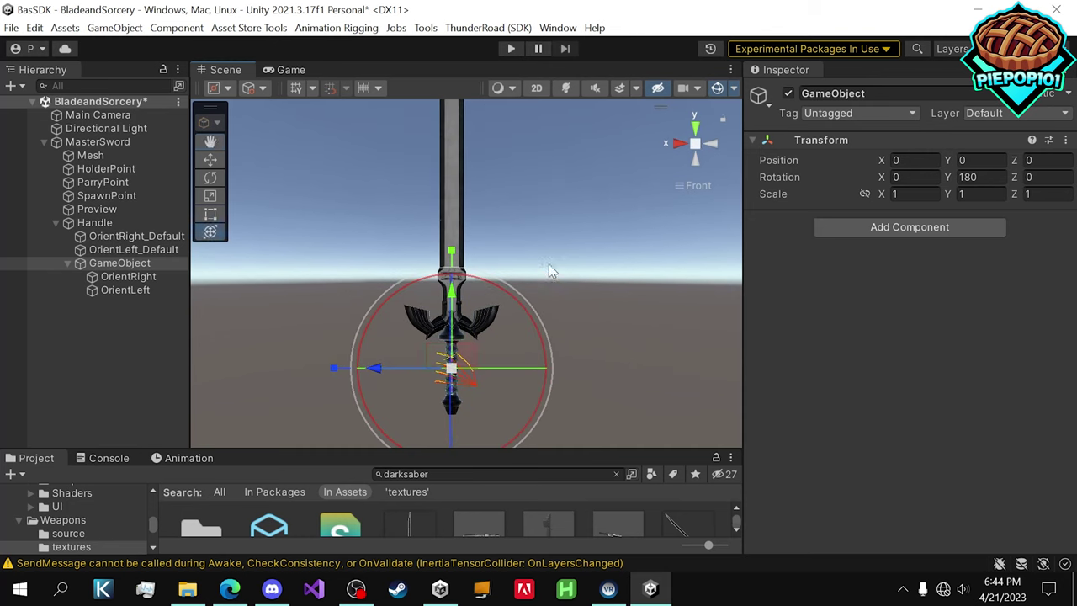
Step: Duplicate the group as GameObject (1) and set its two poses' X rotation to 180
{"action": "left_click", "coordinate": [144, 266]}
{"action": "key", "text": "ctrl+d"}
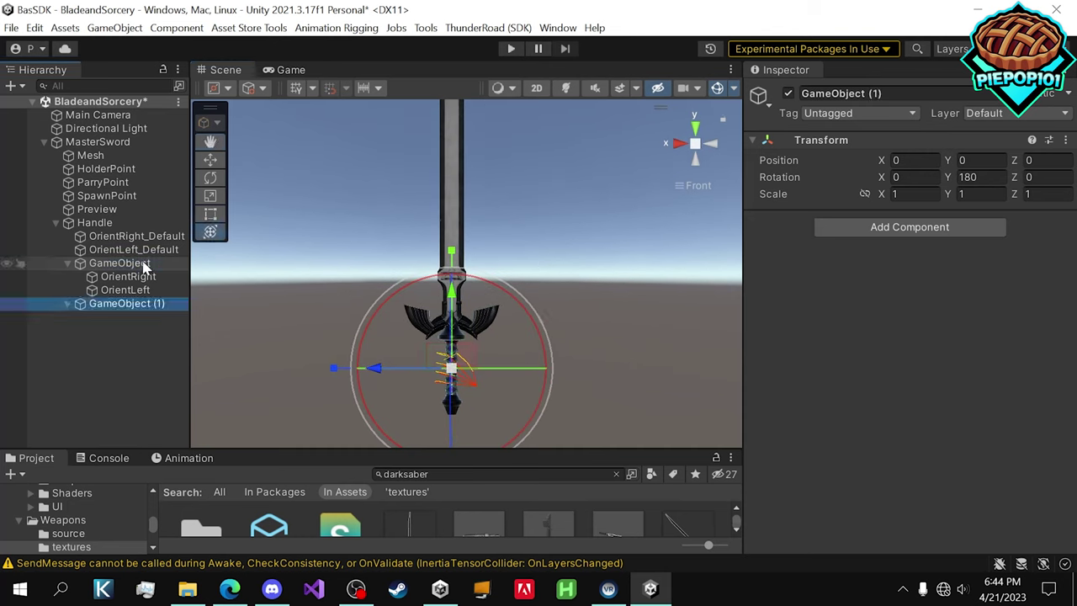
{"action": "left_click", "coordinate": [69, 303]}
{"action": "left_click", "coordinate": [128, 316]}
{"action": "left_click", "coordinate": [126, 330], "text": "shift"}
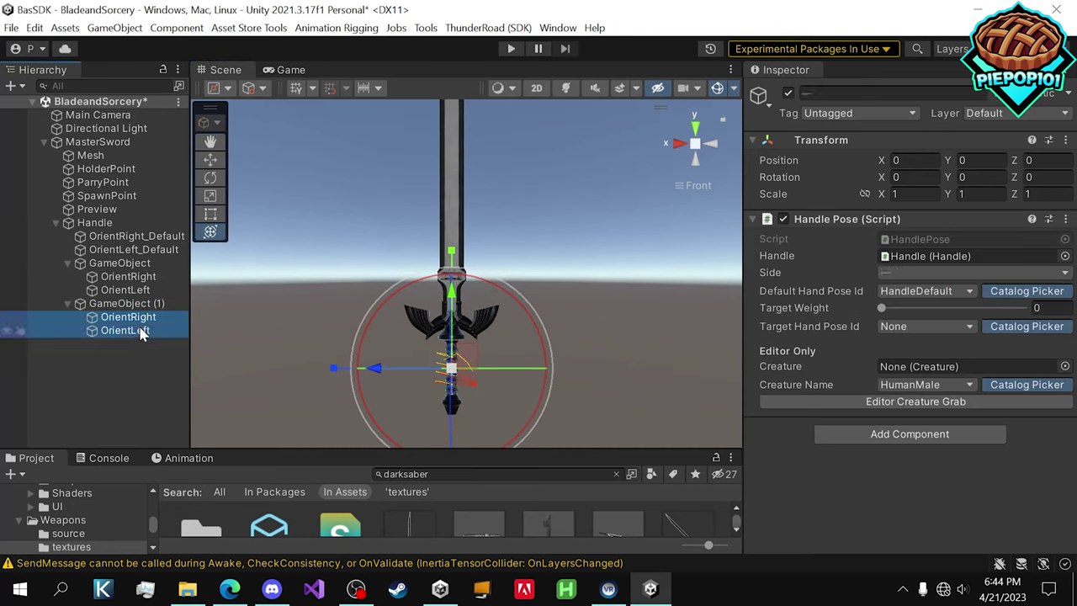
{"action": "left_click", "coordinate": [912, 178]}
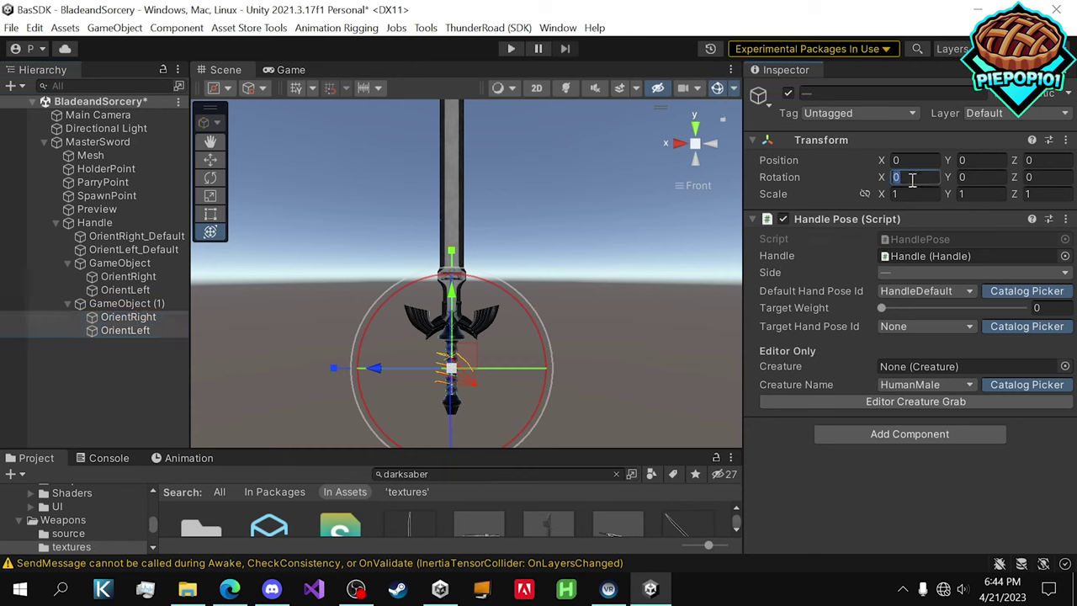
{"action": "type", "text": "180"}
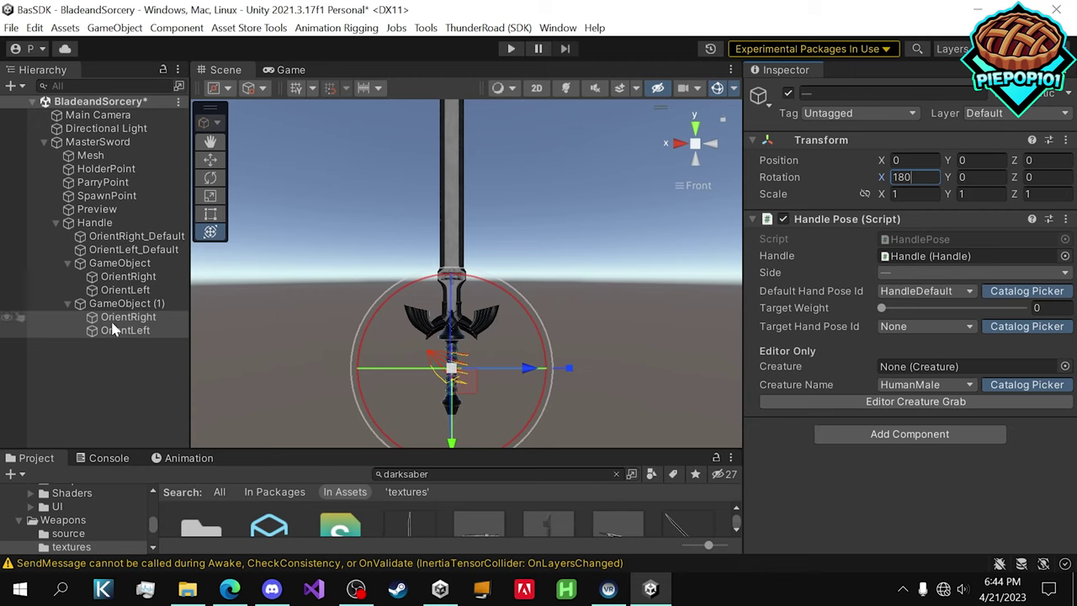
Step: Duplicate it again as GameObject (2) and set its X rotation to 180
{"action": "left_click", "coordinate": [127, 303]}
{"action": "key", "text": "ctrl+d"}
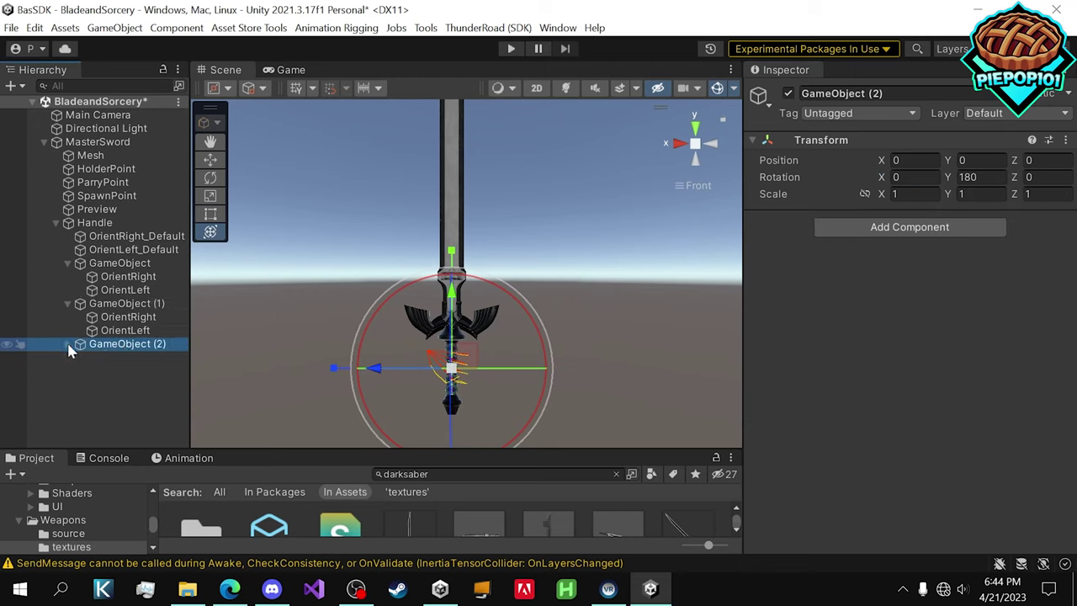
{"action": "left_click", "coordinate": [69, 345]}
{"action": "left_click", "coordinate": [896, 176]}
{"action": "type", "text": "18"}
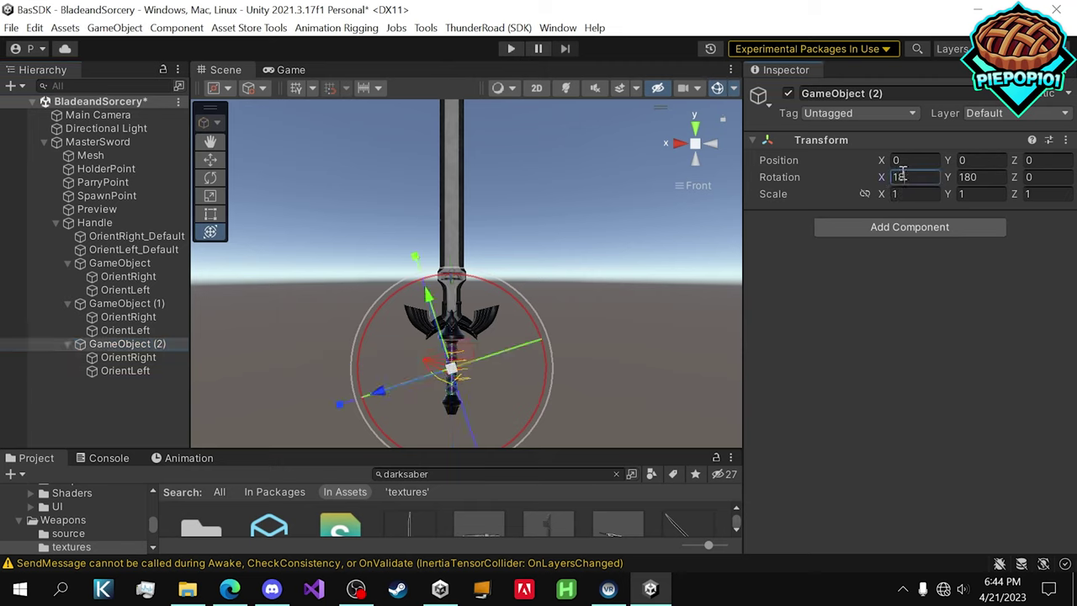
{"action": "type", "text": "0"}
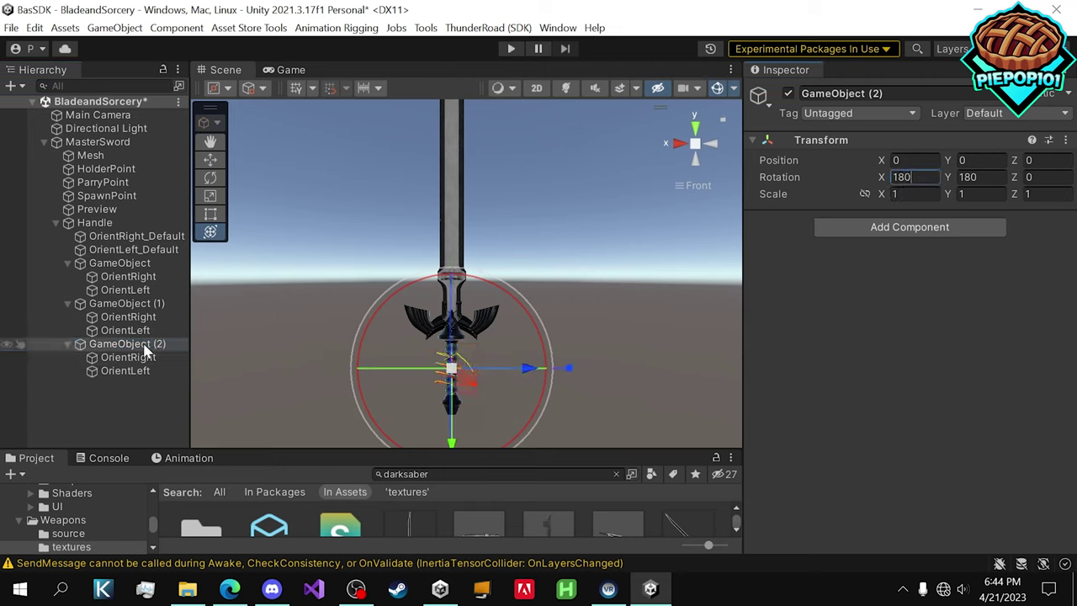
Step: Move all six duplicated orientation poses directly under the Handle
{"action": "left_click", "coordinate": [126, 371]}
{"action": "left_click", "coordinate": [128, 358], "text": "ctrl"}
{"action": "left_click", "coordinate": [126, 330], "text": "ctrl"}
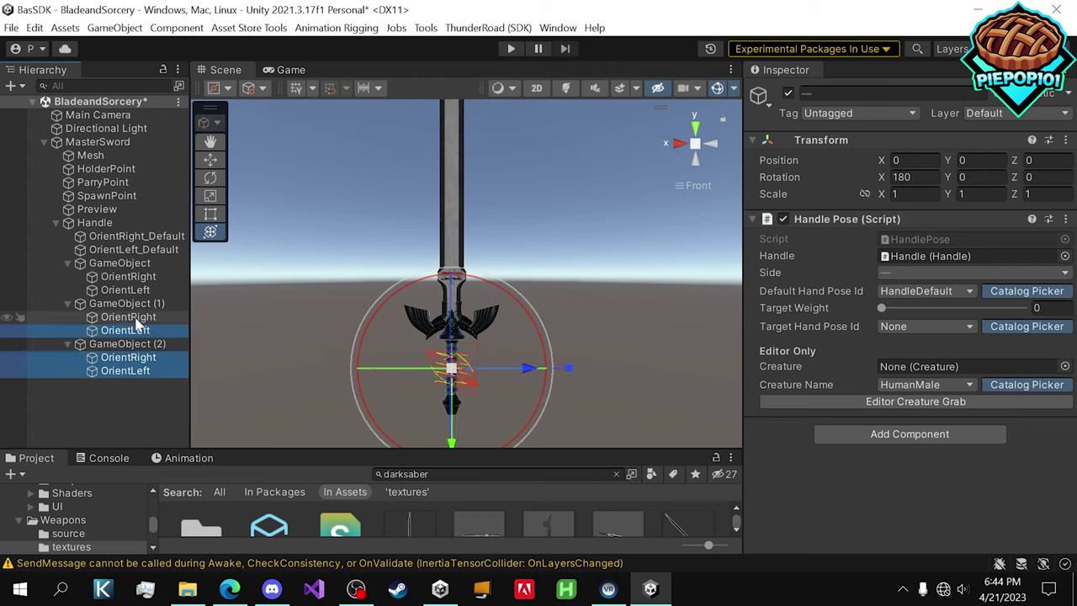
{"action": "left_click", "coordinate": [128, 316], "text": "ctrl"}
{"action": "left_click", "coordinate": [127, 289], "text": "ctrl"}
{"action": "left_click", "coordinate": [135, 277], "text": "ctrl"}
{"action": "left_click_drag", "start_coordinate": [137, 295], "coordinate": [140, 256]}
Step: Delete the three empty group GameObjects
{"action": "left_click", "coordinate": [119, 344]}
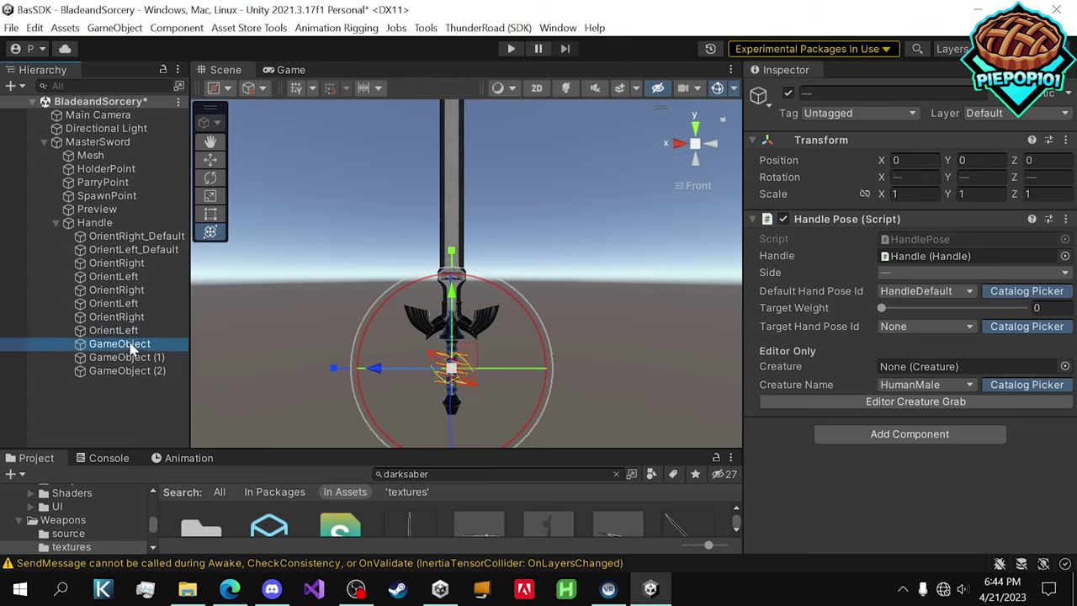
{"action": "left_click", "coordinate": [126, 371], "text": "shift"}
{"action": "key", "text": "Delete"}
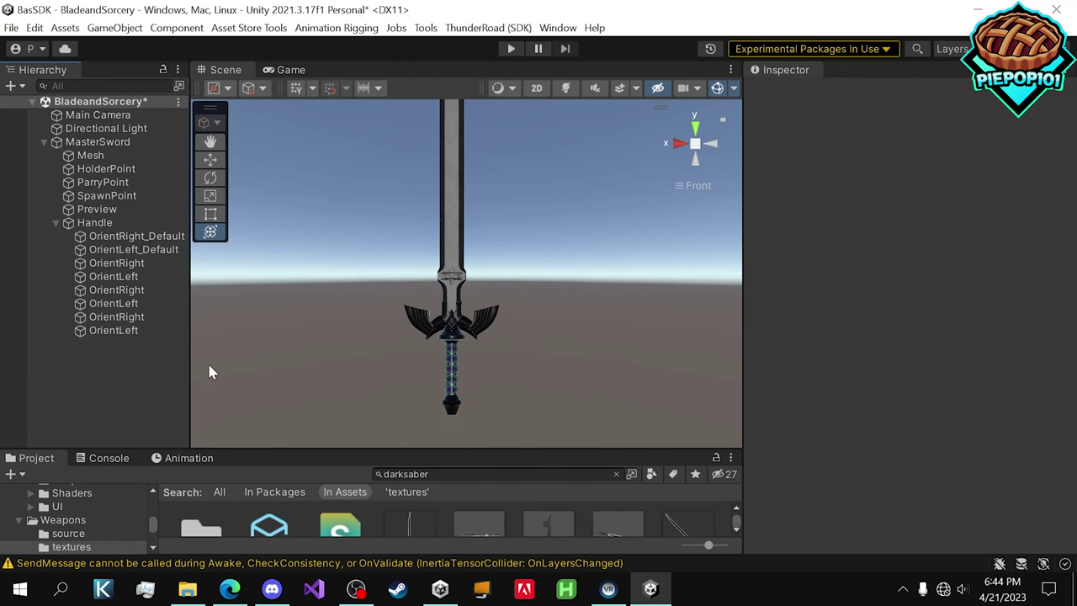
Step: Compare OrientRight_Default with OrientLeft_Default, settle on the left pose, and frame the grip
{"action": "left_click", "coordinate": [89, 223]}
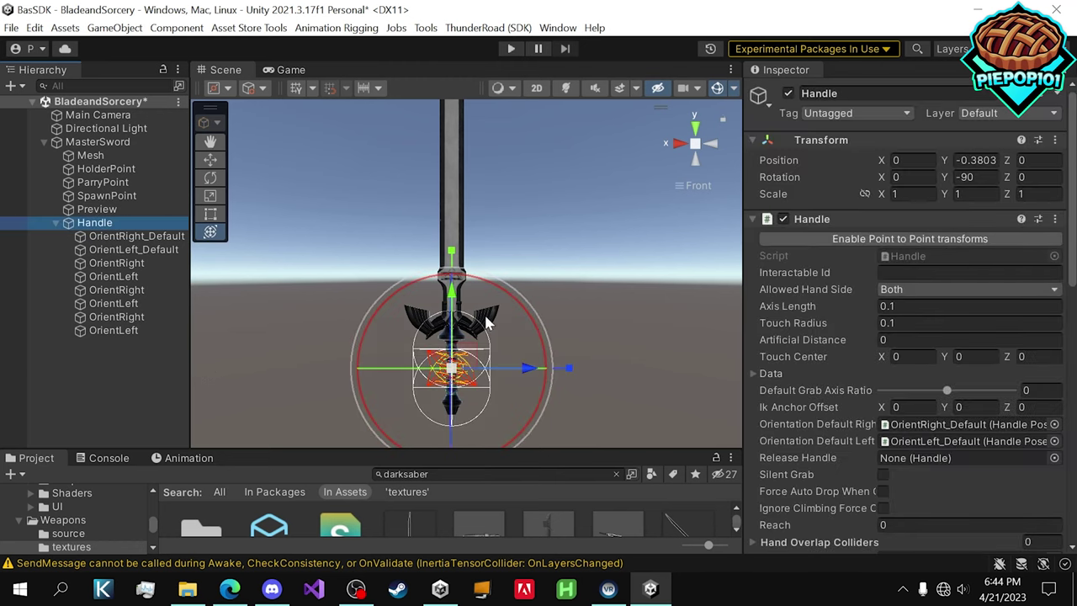
{"action": "mouse_move", "coordinate": [486, 323]}
{"action": "left_mouse_down", "text": "alt"}
{"action": "mouse_move", "coordinate": [589, 324]}
{"action": "mouse_move", "coordinate": [484, 303]}
{"action": "mouse_move", "coordinate": [469, 313]}
{"action": "left_mouse_up", "text": "alt"}
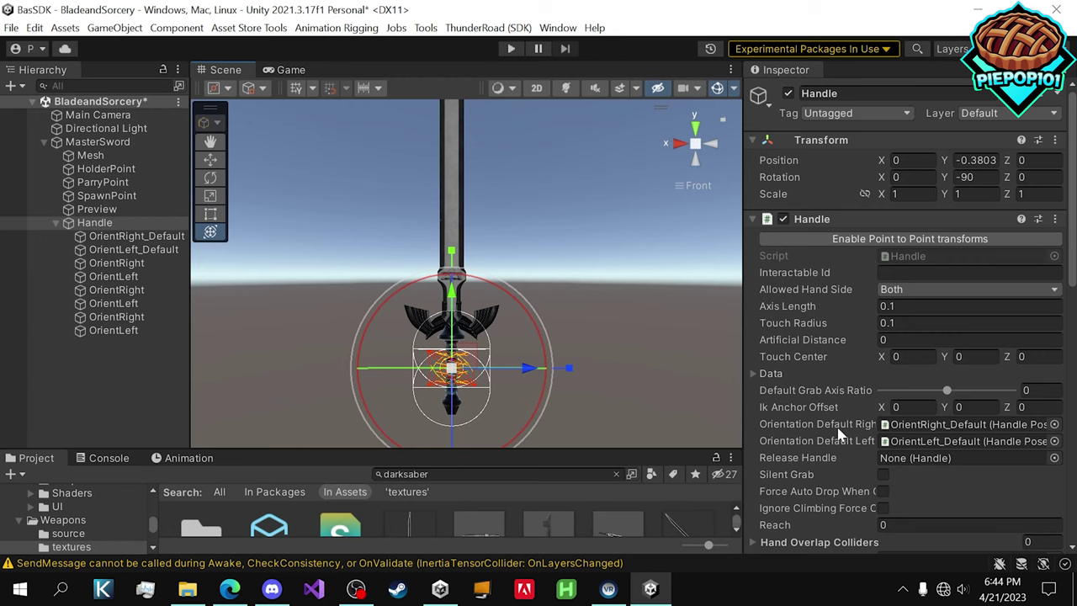
{"action": "left_click", "coordinate": [130, 236]}
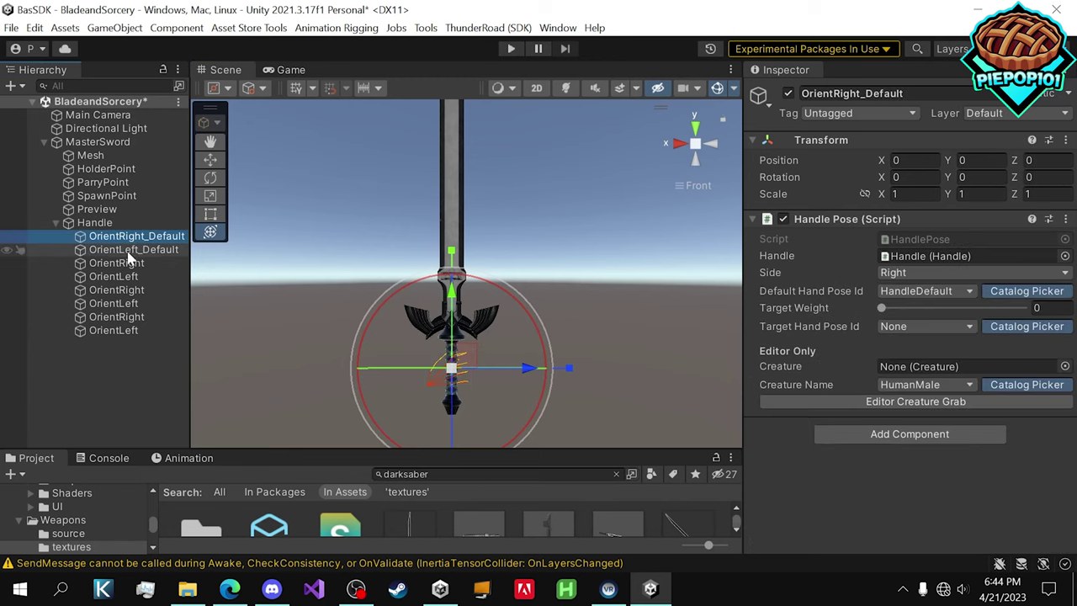
{"action": "left_click", "coordinate": [158, 251]}
{"action": "left_click", "coordinate": [158, 239]}
{"action": "left_click", "coordinate": [160, 253]}
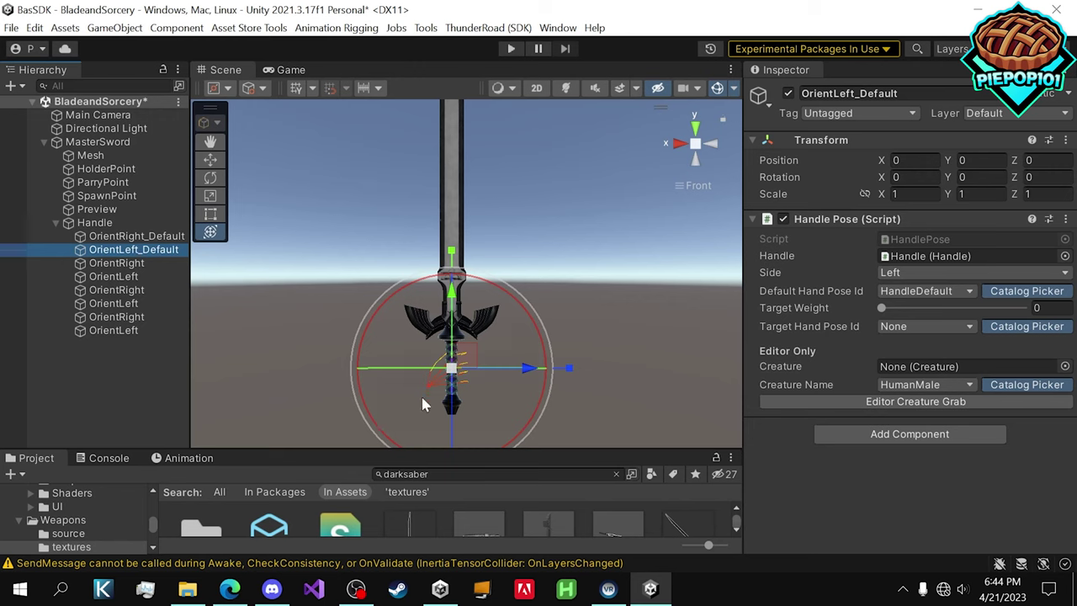
{"action": "scroll", "coordinate": [459, 423], "scroll_direction": "up", "scroll_amount": 5}
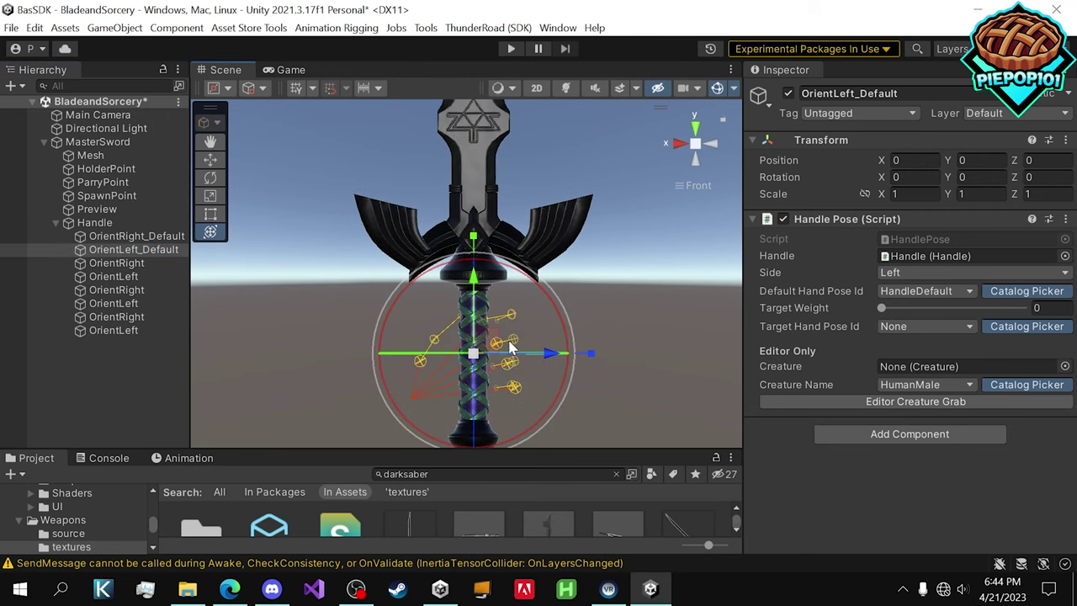
{"action": "middle_click_drag", "start_coordinate": [472, 360], "coordinate": [471, 316]}
{"action": "left_click_drag", "start_coordinate": [471, 316], "coordinate": [510, 367], "text": "alt"}
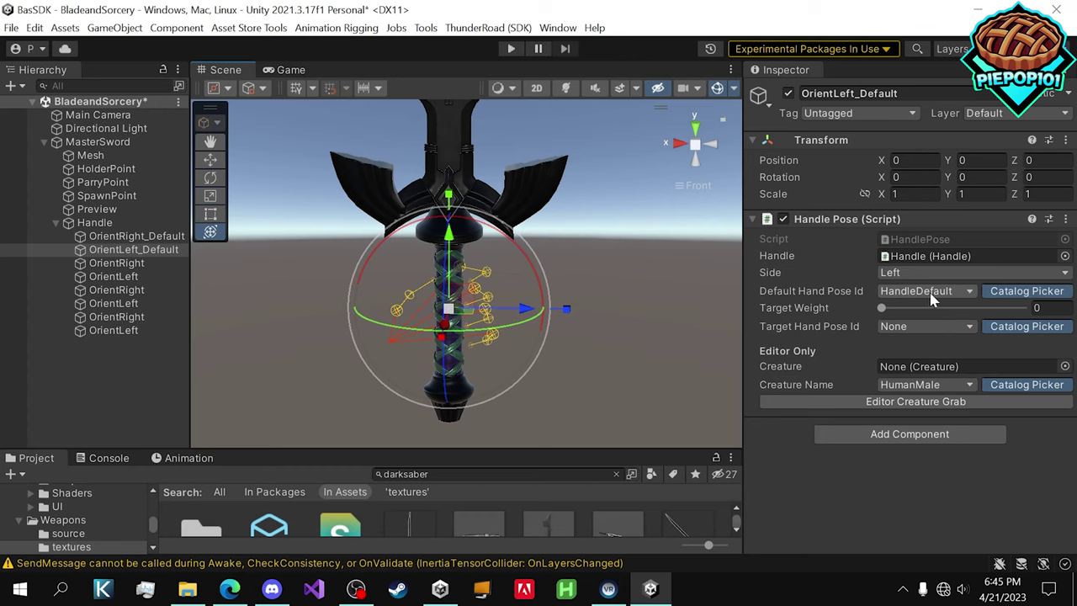
Step: Set Target Hand Pose Id to GrappleNeck and vary Target Weight up to about 0.541 to preview it
{"action": "left_click", "coordinate": [921, 330]}
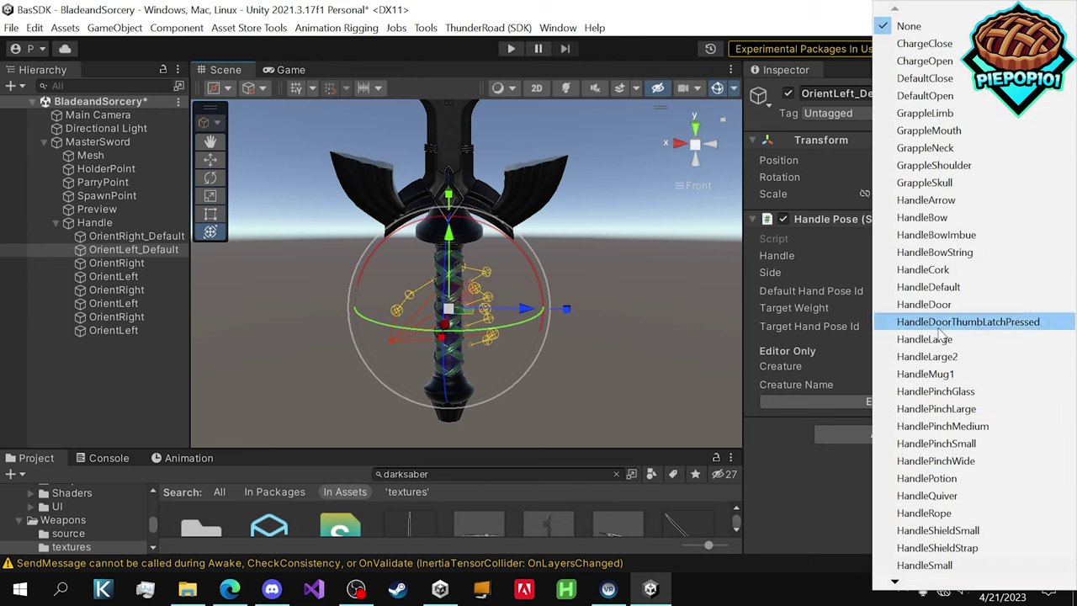
{"action": "left_click", "coordinate": [973, 149]}
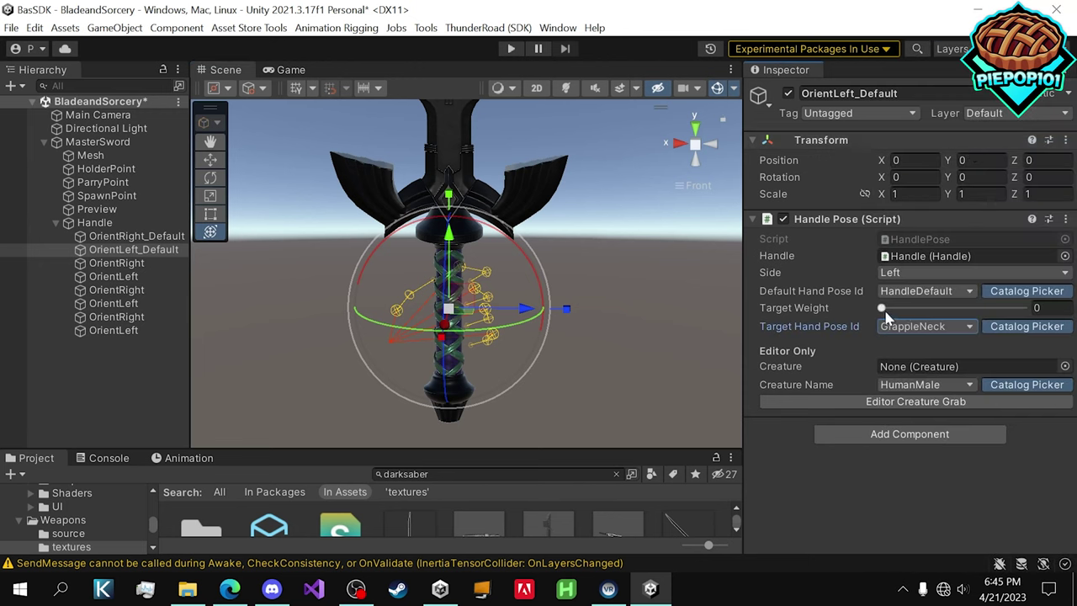
{"action": "left_click_drag", "start_coordinate": [885, 310], "coordinate": [967, 326]}
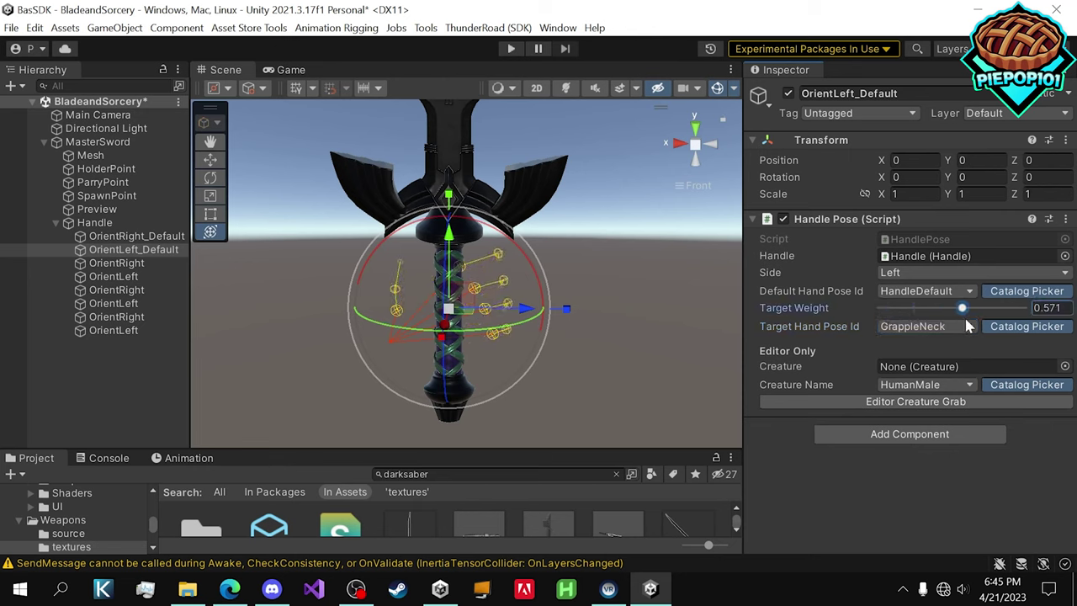
{"action": "left_click_drag", "start_coordinate": [564, 297], "coordinate": [606, 436], "text": "alt"}
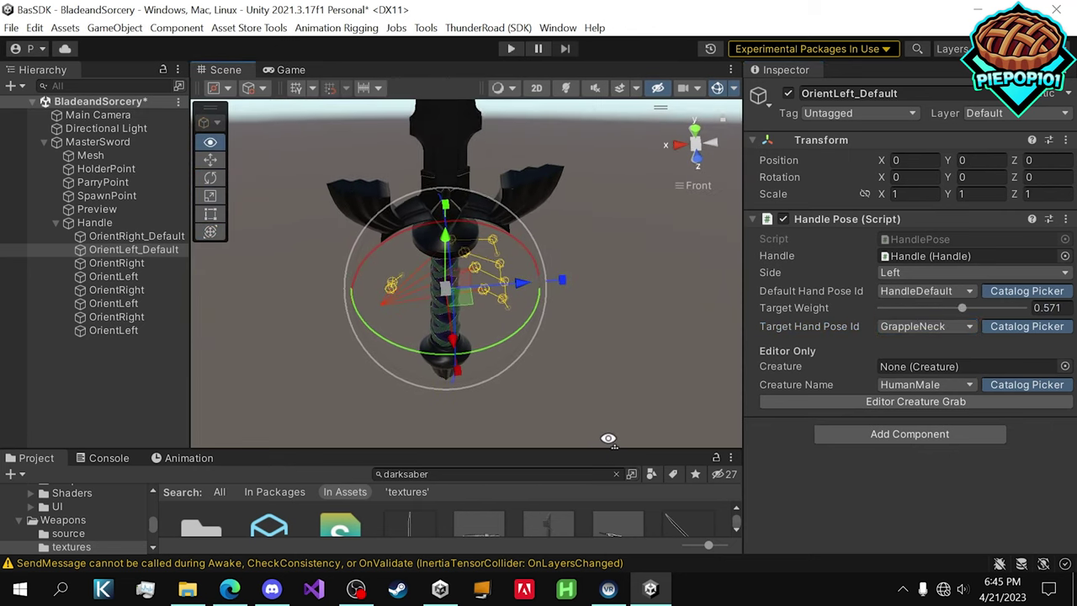
{"action": "left_click_drag", "start_coordinate": [962, 310], "coordinate": [910, 376]}
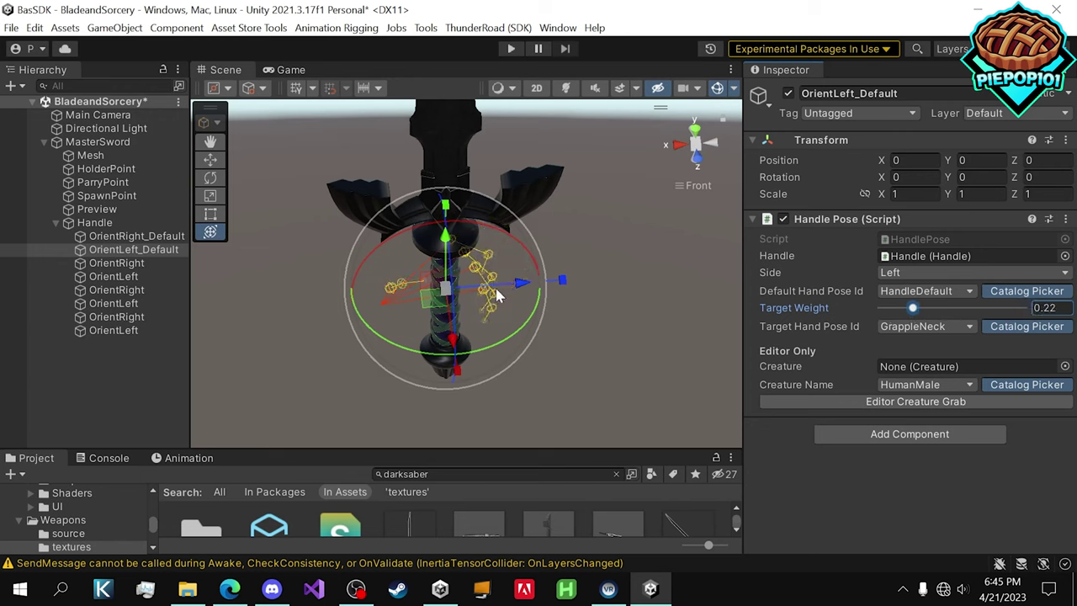
{"action": "left_click_drag", "start_coordinate": [914, 318], "coordinate": [957, 326]}
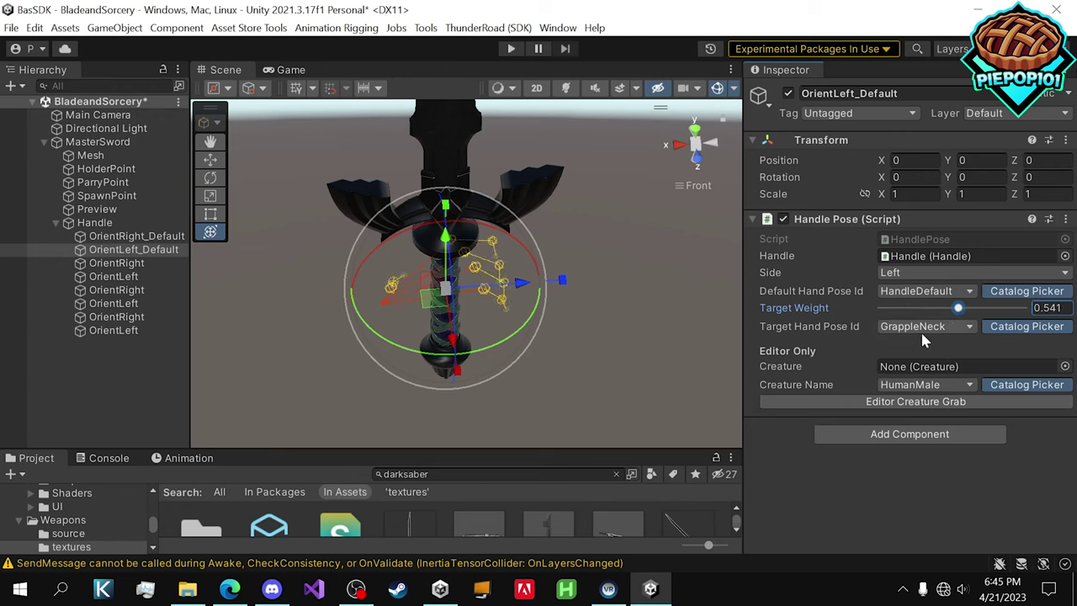
Step: Undo back to Target Hand Pose None at weight 0, save the scene, and collapse Handle
{"action": "key", "text": "ctrl+z"}
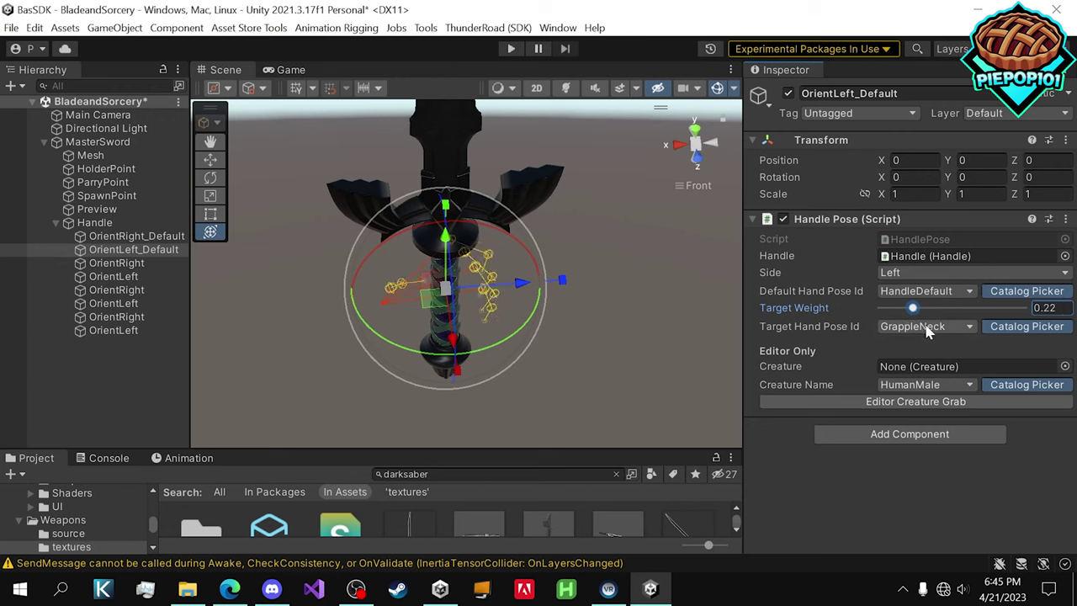
{"action": "key", "text": "ctrl+y"}
{"action": "key", "text": "ctrl+z"}
{"action": "key", "text": "ctrl+z"}
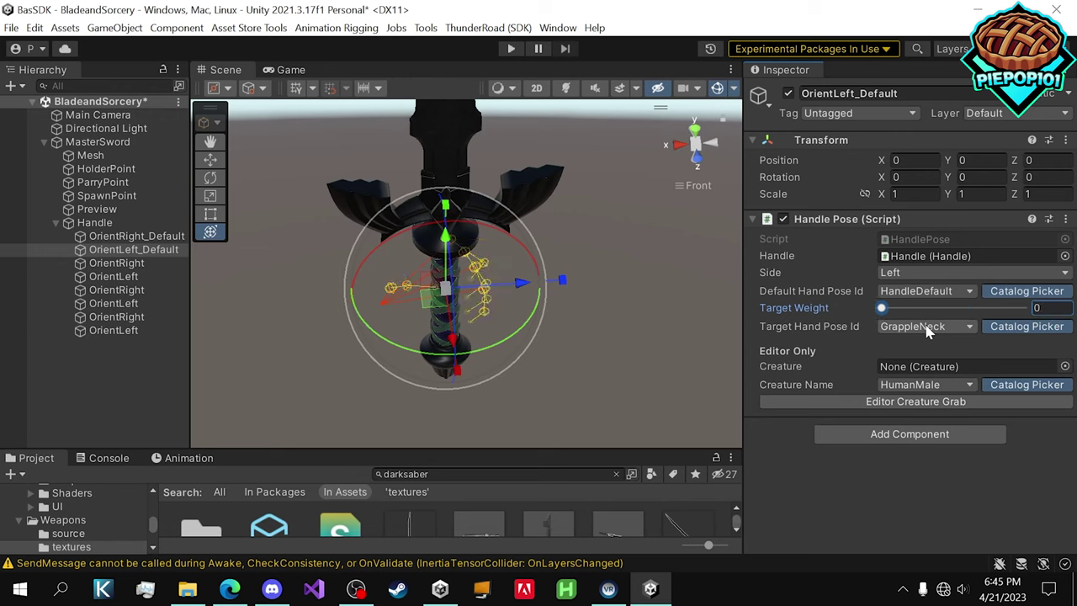
{"action": "key", "text": "ctrl+z"}
{"action": "key", "text": "ctrl+s"}
{"action": "left_click", "coordinate": [54, 222]}
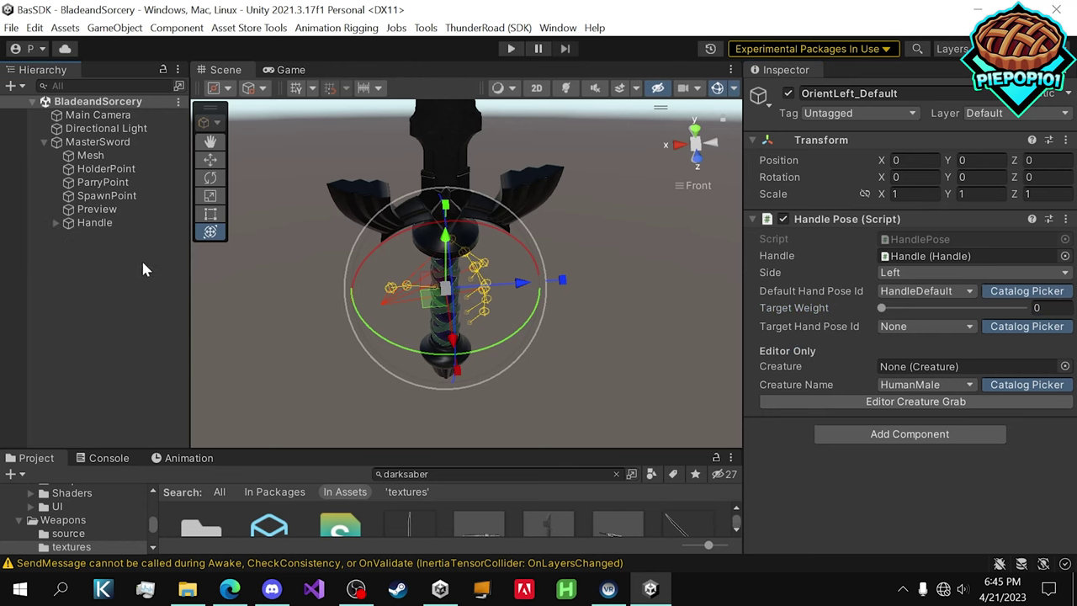
Step: Create an empty child under MasterSword named ColliderBlade
{"action": "right_click", "coordinate": [105, 145]}
{"action": "left_click", "coordinate": [139, 196]}
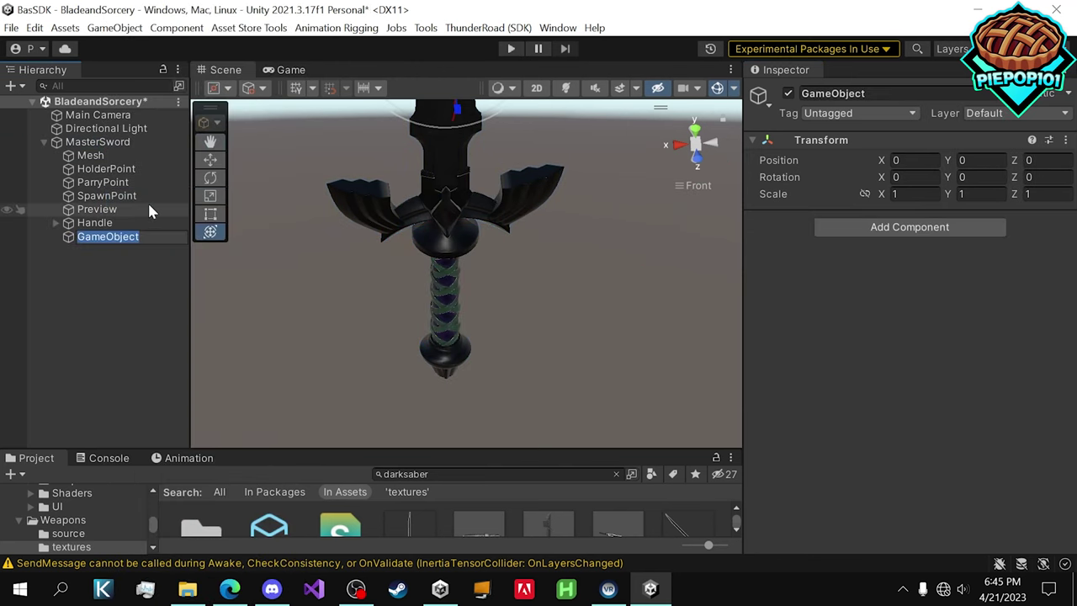
{"action": "type", "text": "ColliderBlade"}
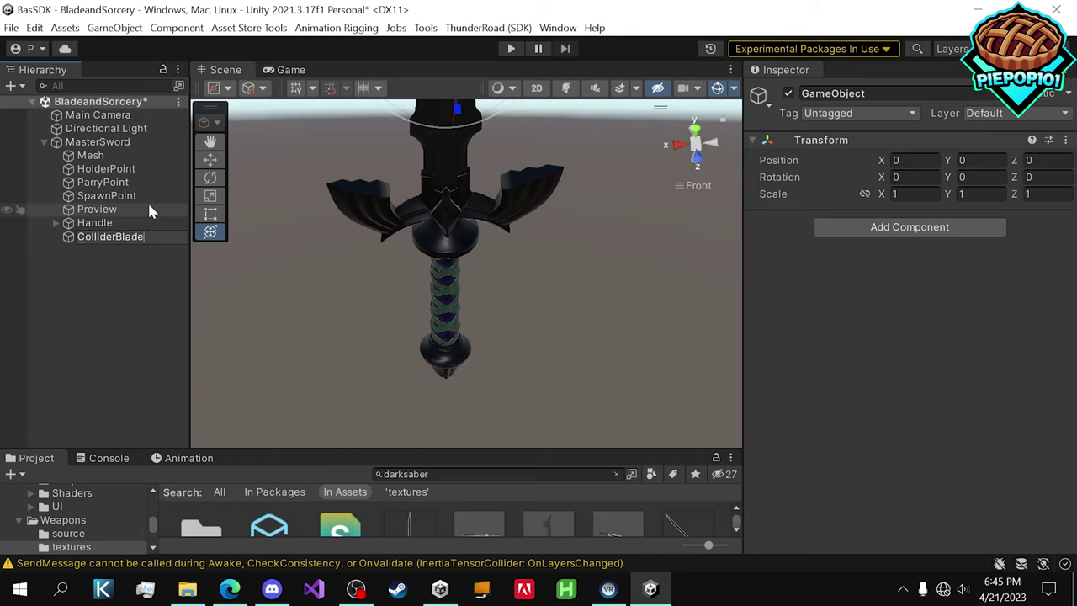
{"action": "key", "text": "Return"}
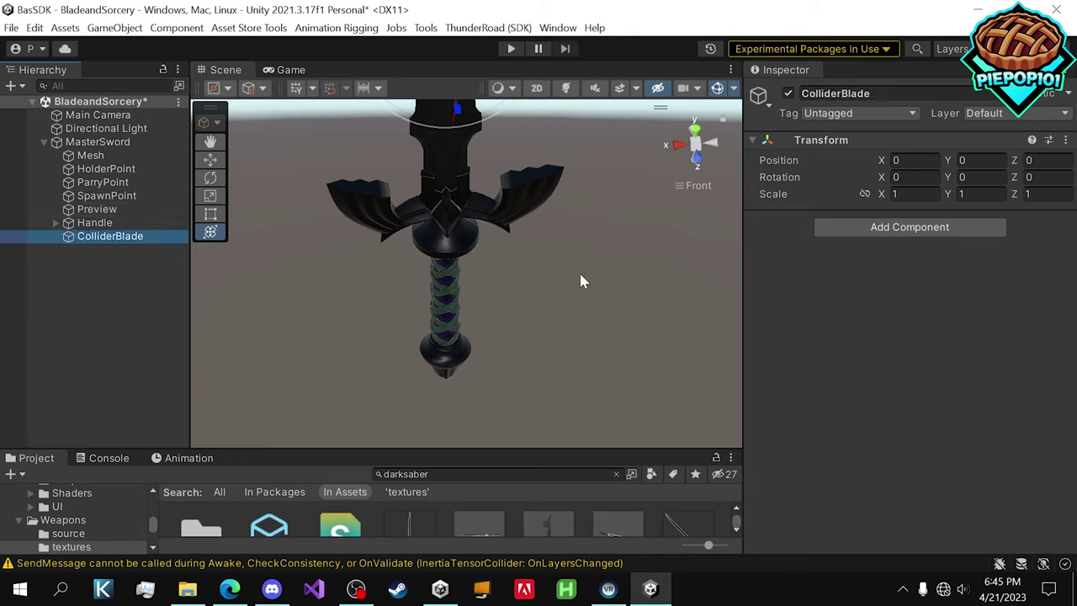
Step: Add a Collider Group component to ColliderBlade and frame the sword front-on
{"action": "left_click", "coordinate": [886, 228]}
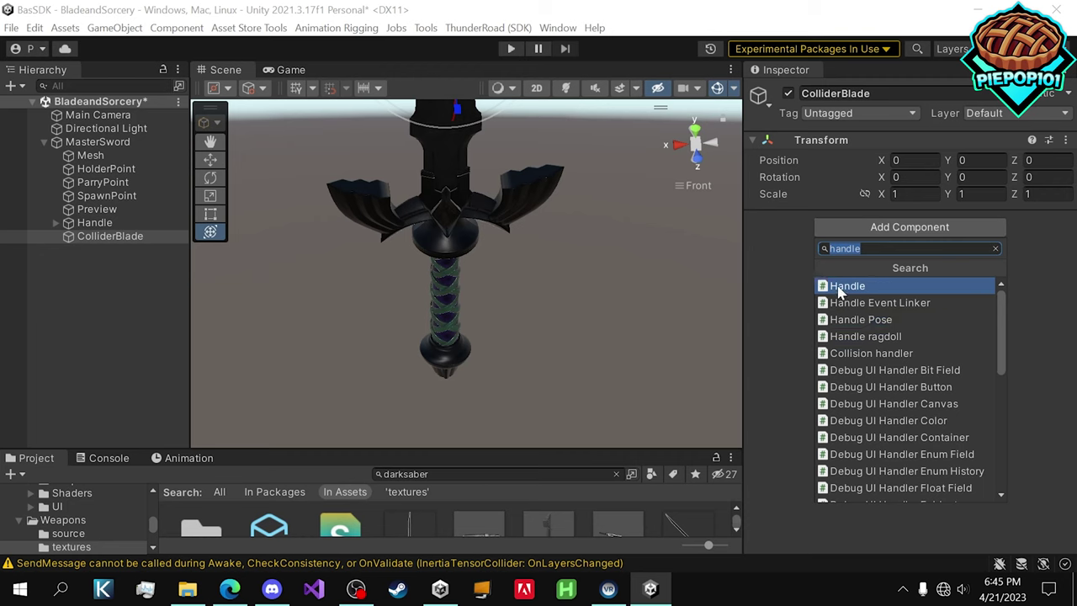
{"action": "type", "text": "colli"}
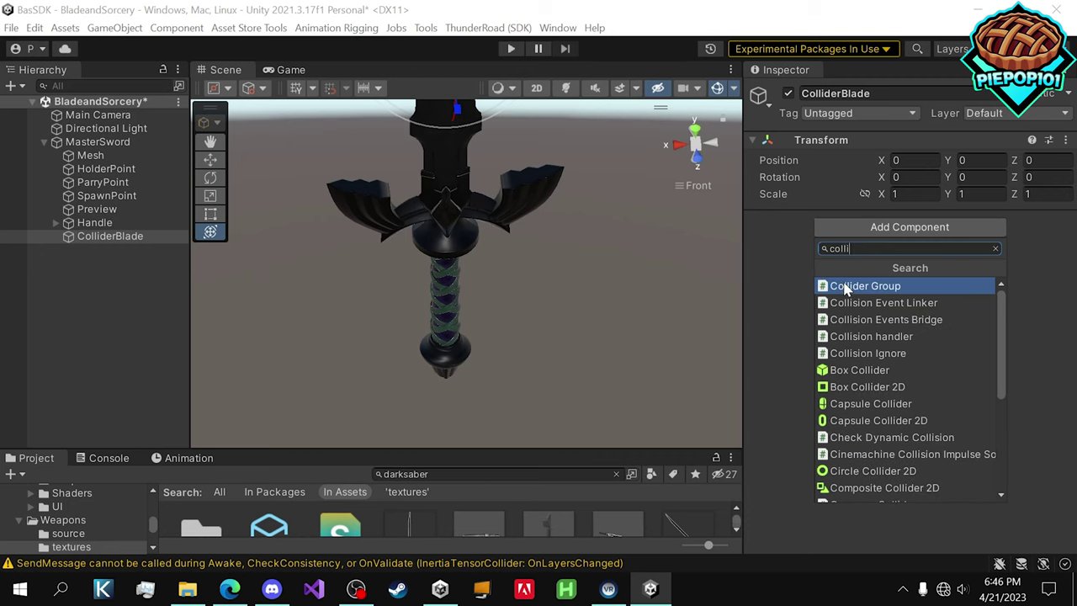
{"action": "type", "text": "d"}
{"action": "left_click", "coordinate": [846, 287]}
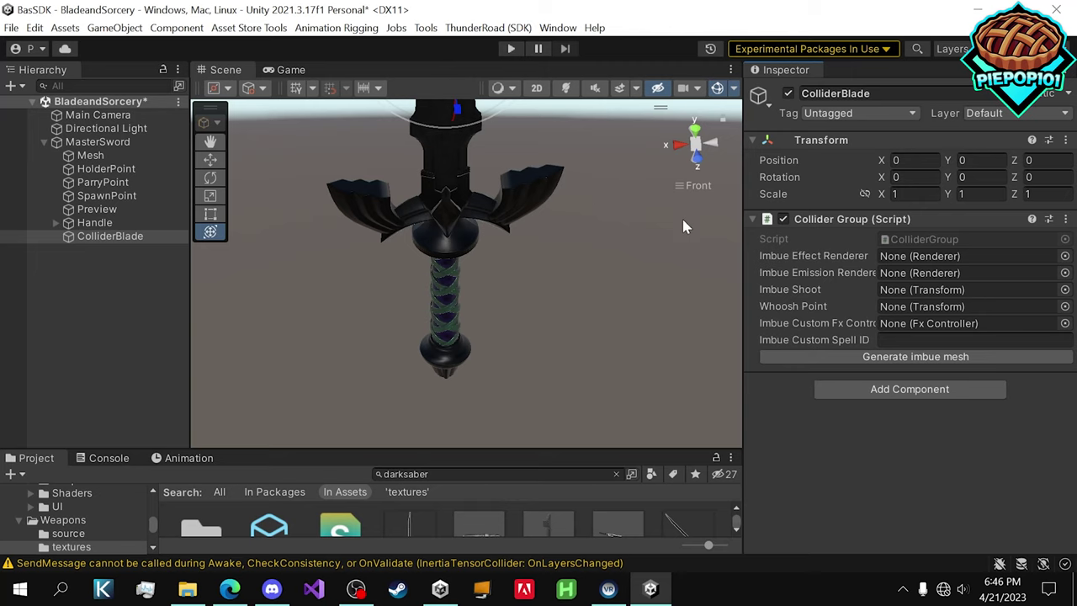
{"action": "key", "text": "f"}
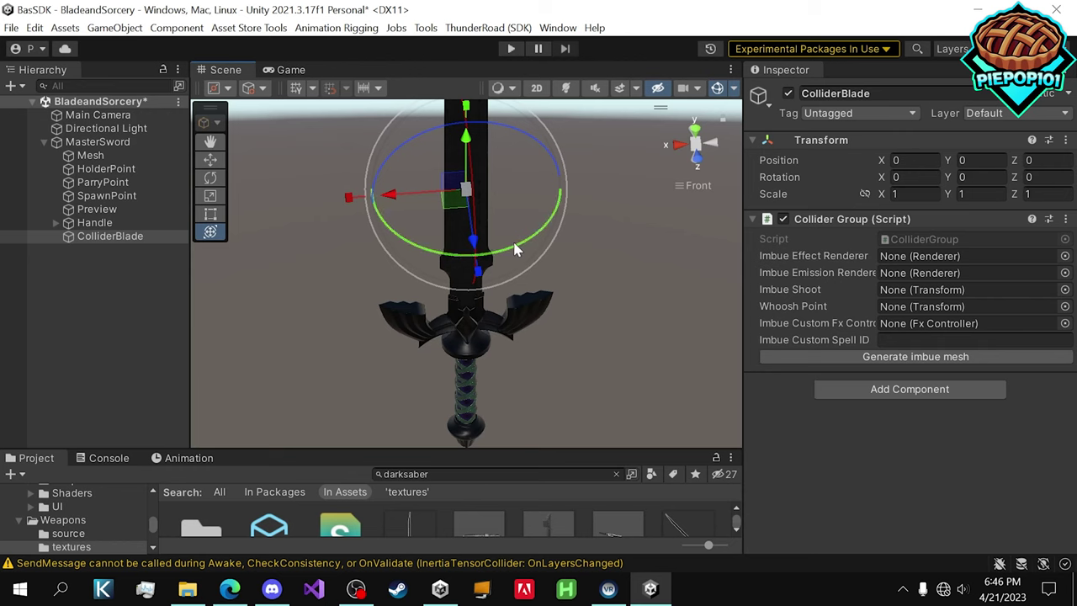
{"action": "left_click", "coordinate": [682, 148]}
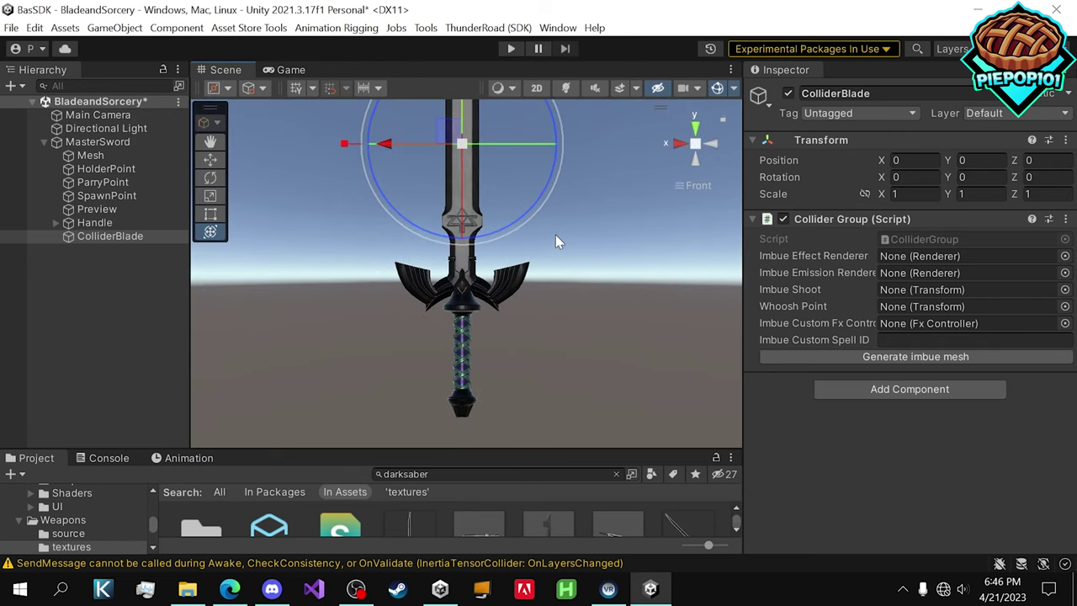
{"action": "key", "text": "f"}
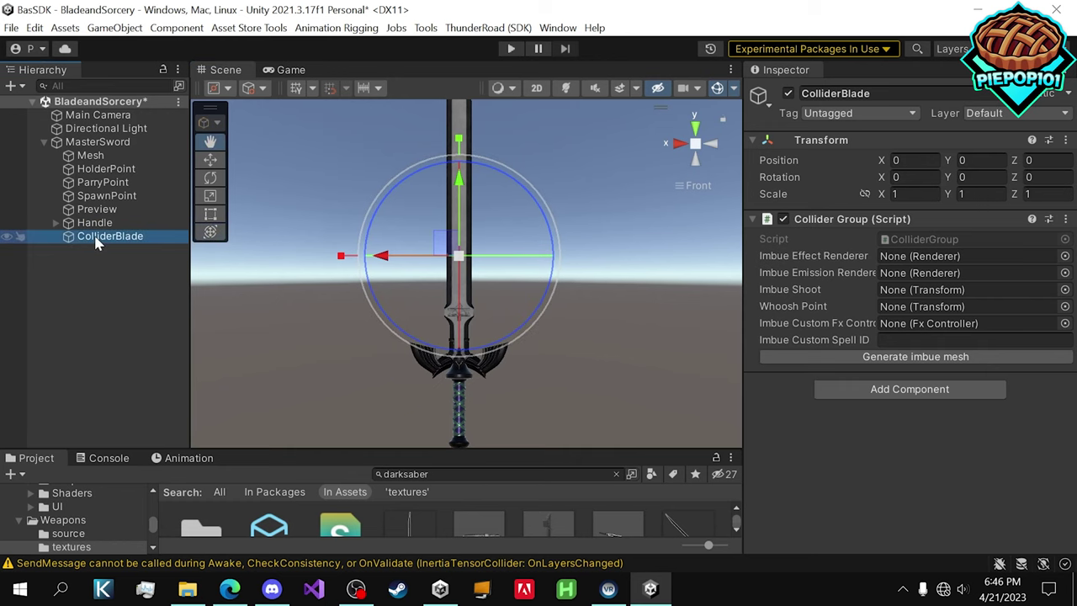
{"action": "right_click", "coordinate": [96, 237]}
Step: Add an empty child under ColliderBlade, keeping the default name GameObject, and open its component list
{"action": "left_click", "coordinate": [126, 198]}
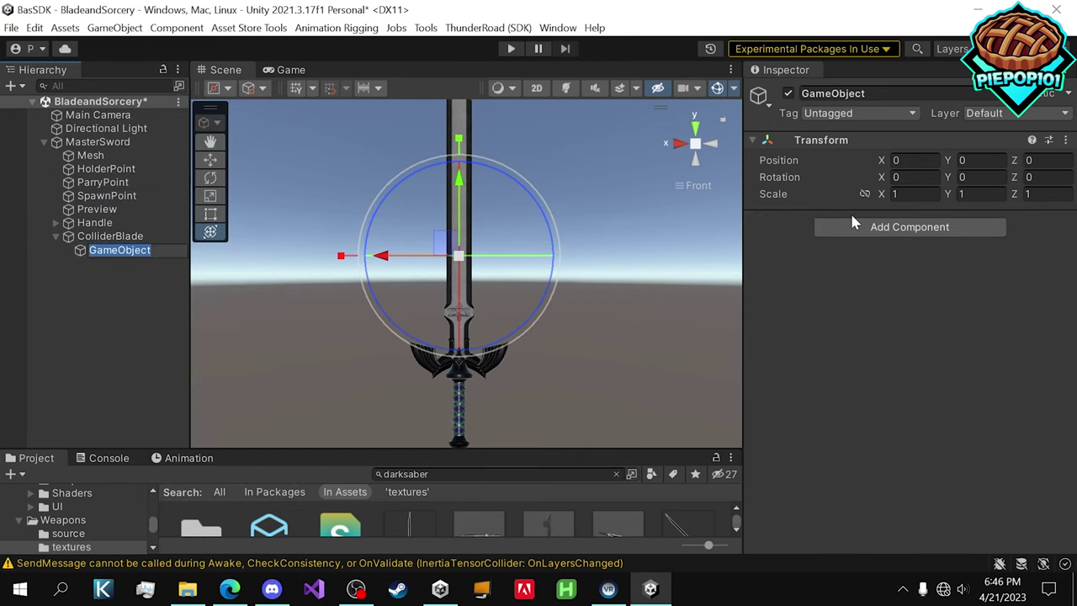
{"action": "left_click", "coordinate": [801, 266]}
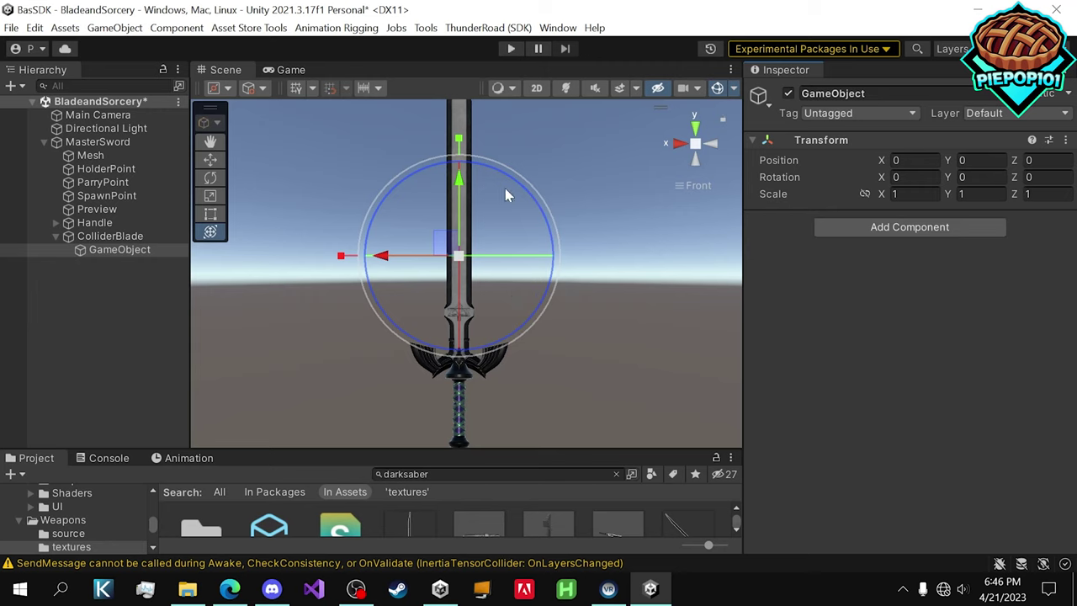
{"action": "left_click", "coordinate": [865, 229]}
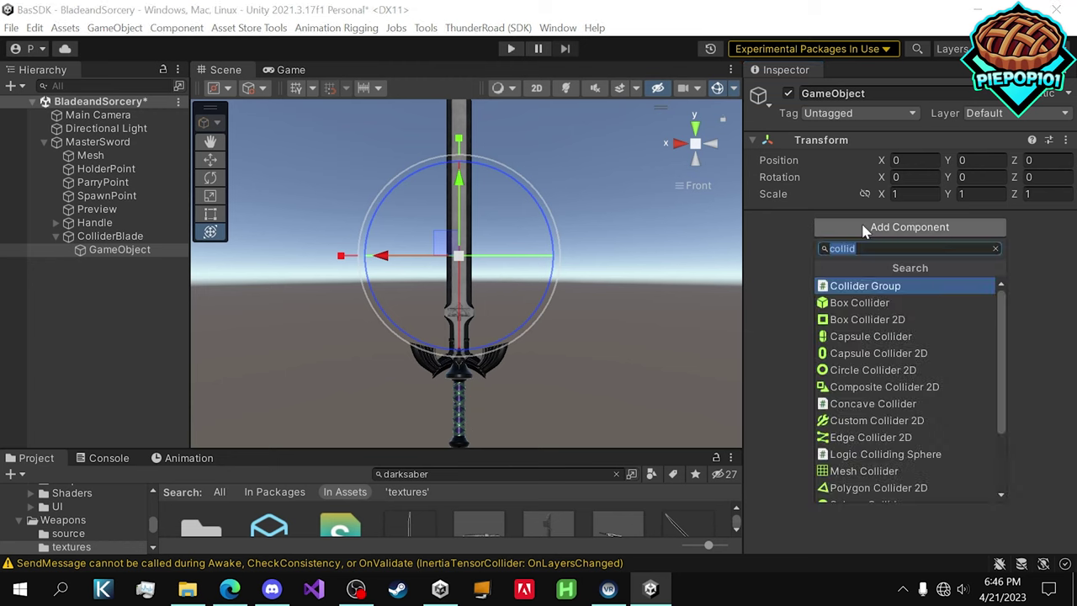
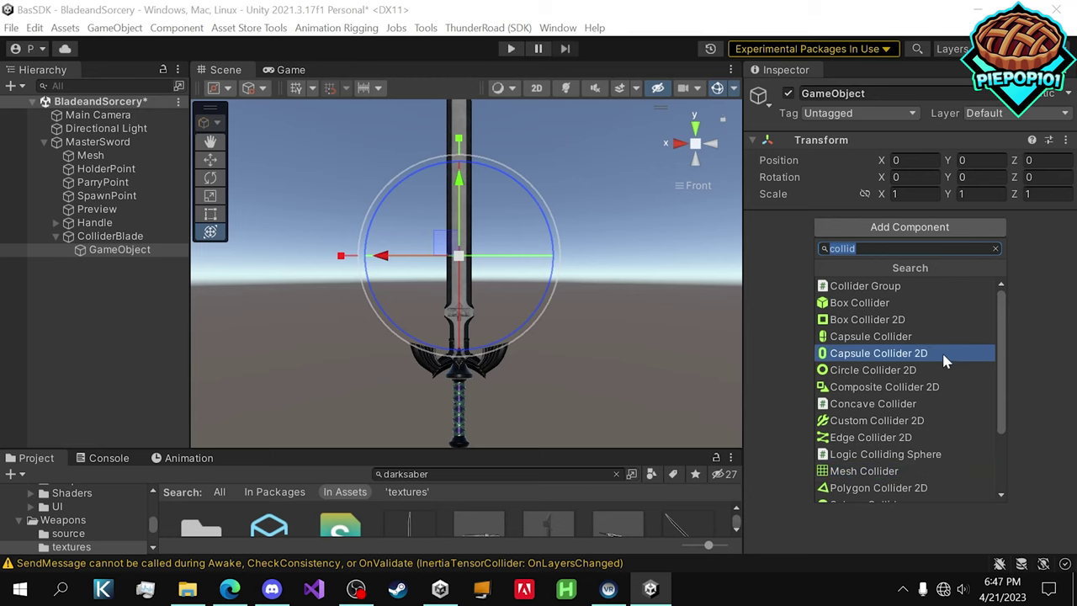
Step: Add a Box Collider to the object and assign it the Blade physic material
{"action": "left_click", "coordinate": [932, 304]}
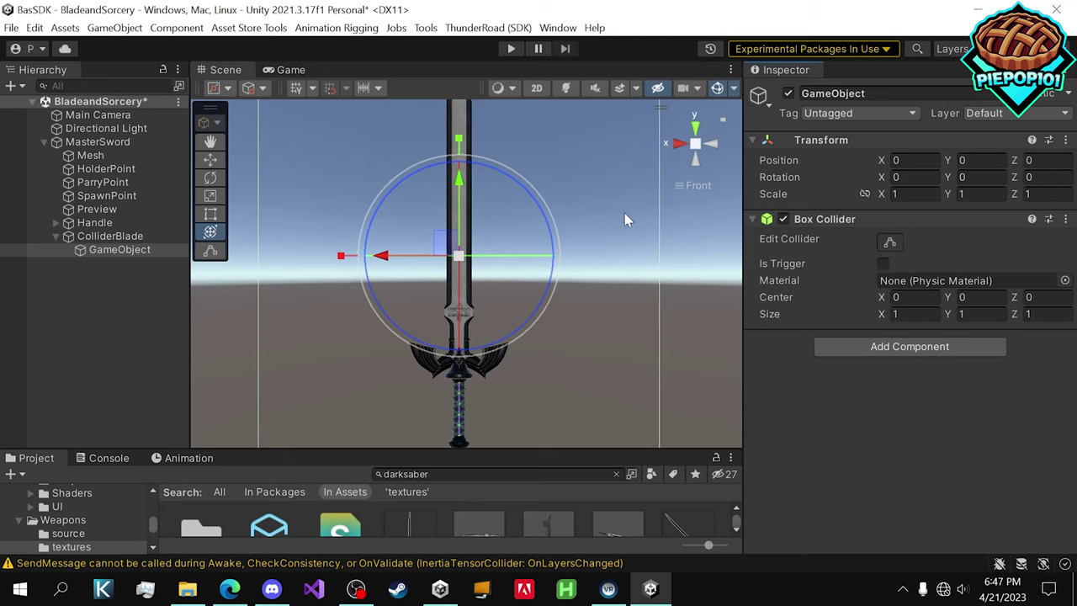
{"action": "left_click_drag", "start_coordinate": [635, 221], "coordinate": [631, 289], "text": "alt"}
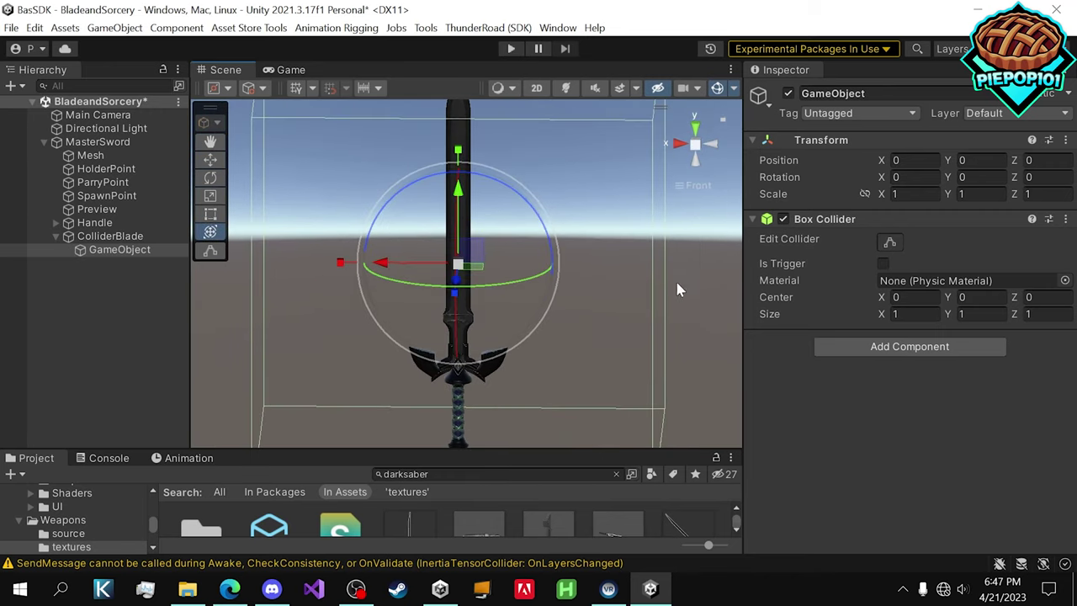
{"action": "left_click", "coordinate": [1064, 280]}
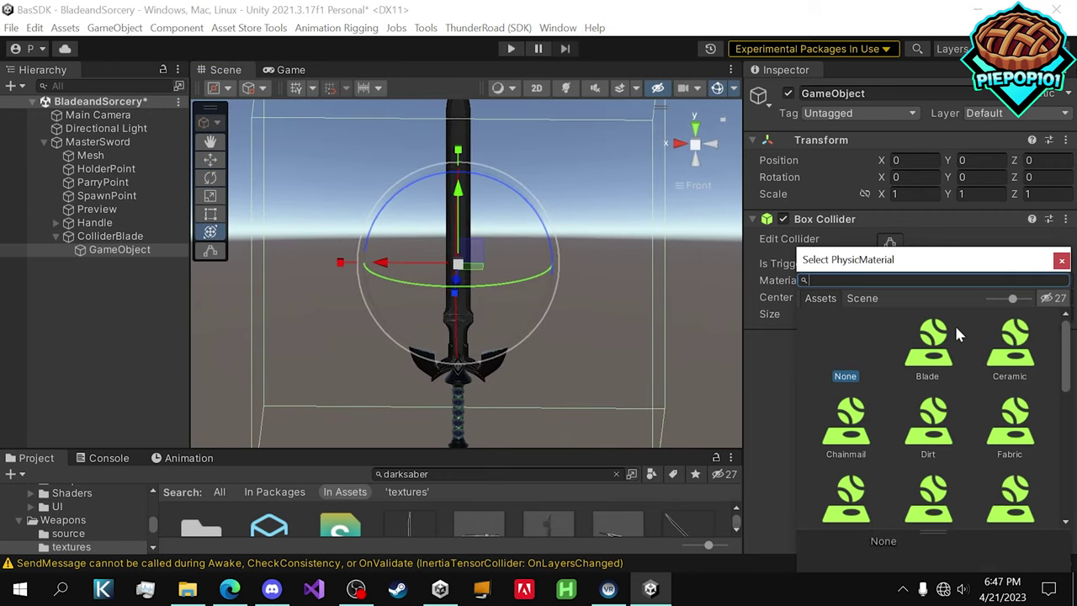
{"action": "left_click", "coordinate": [926, 347]}
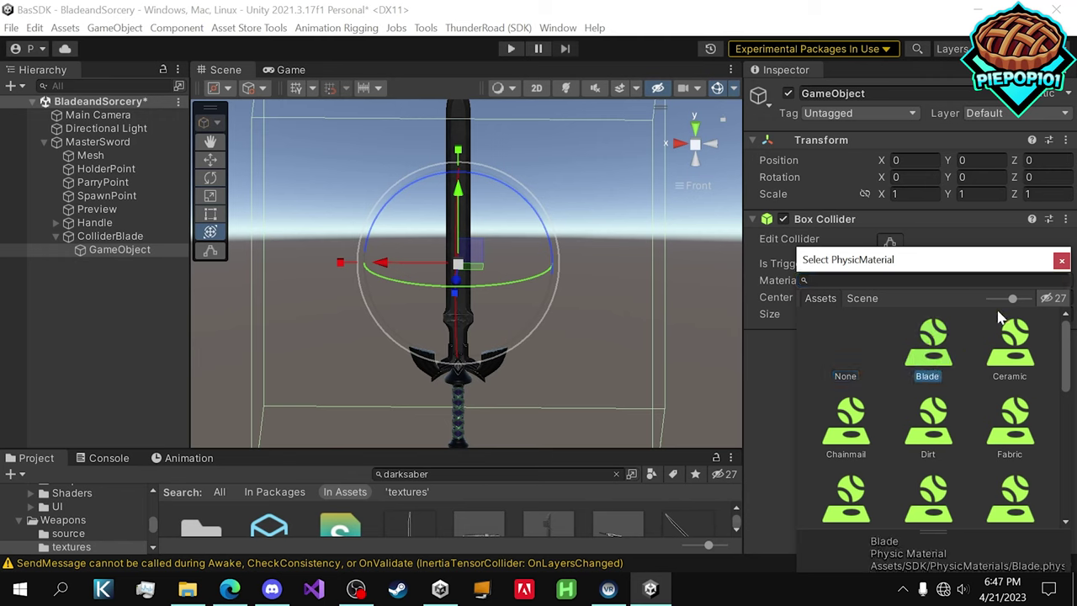
{"action": "left_click", "coordinate": [1058, 263]}
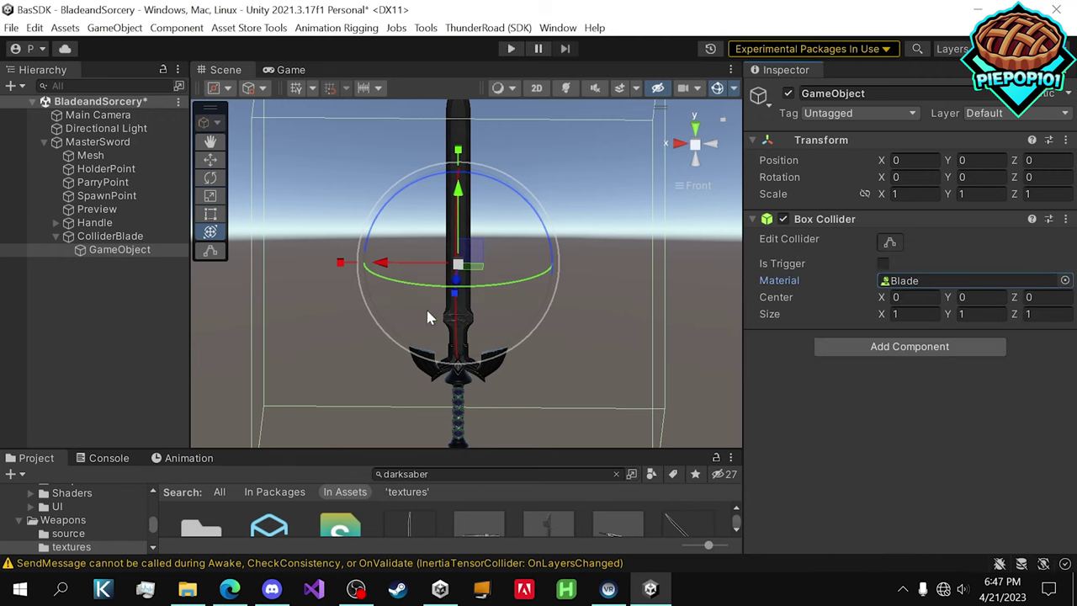
Step: Compare the Dirt, Ceramic, Flesh and Glass physic materials, then keep Blade on the collider
{"action": "left_click", "coordinate": [1064, 280]}
{"action": "left_click", "coordinate": [931, 417]}
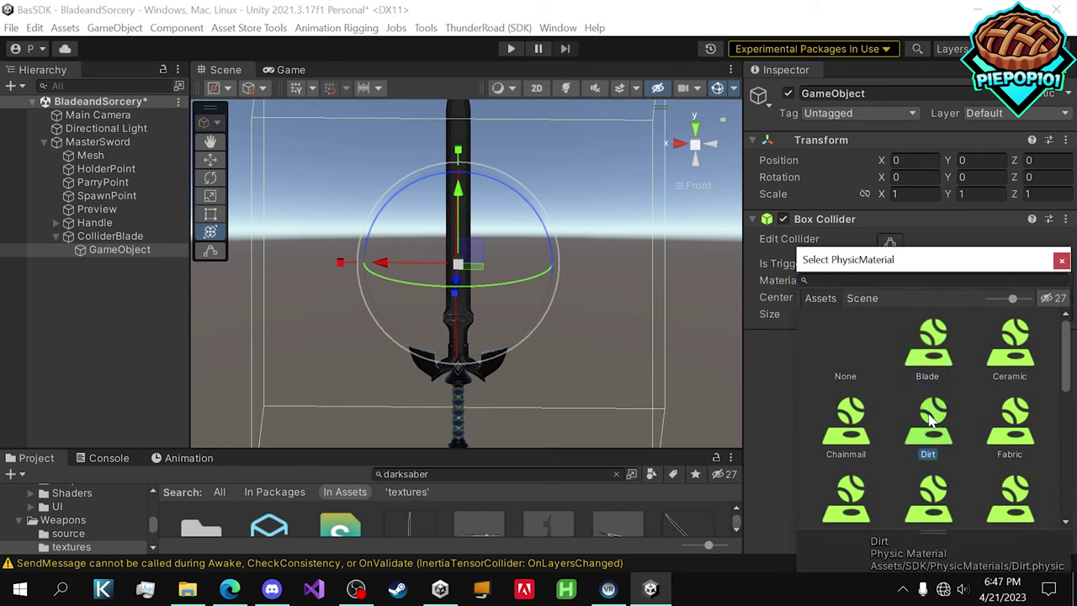
{"action": "scroll", "coordinate": [976, 412], "scroll_direction": "down", "scroll_amount": 2}
{"action": "scroll", "coordinate": [976, 412], "scroll_direction": "up", "scroll_amount": 2}
{"action": "left_click", "coordinate": [1010, 345]}
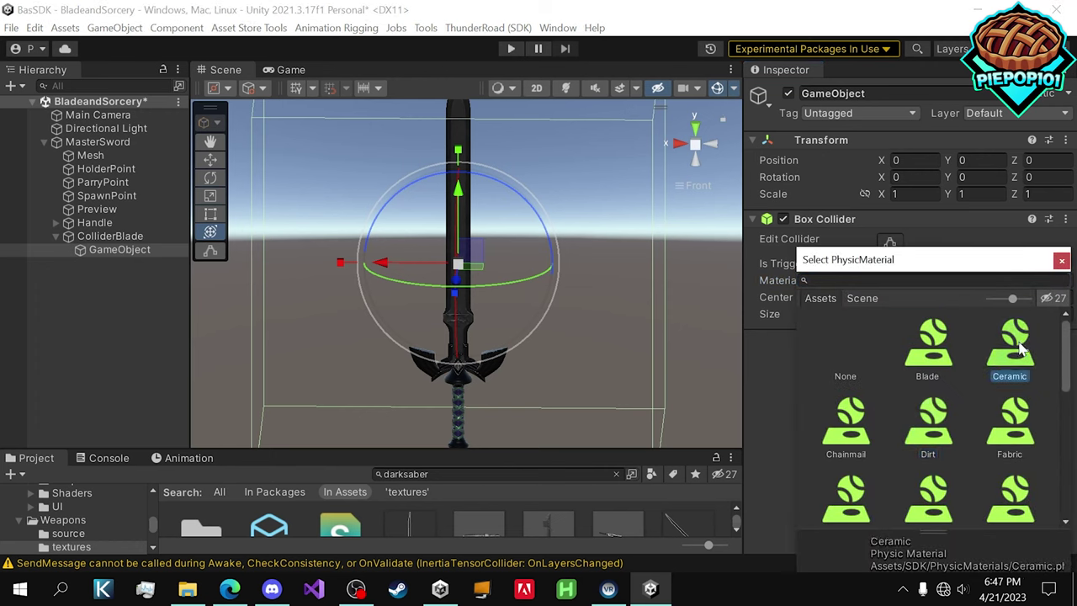
{"action": "scroll", "coordinate": [947, 387], "scroll_direction": "down", "scroll_amount": 3}
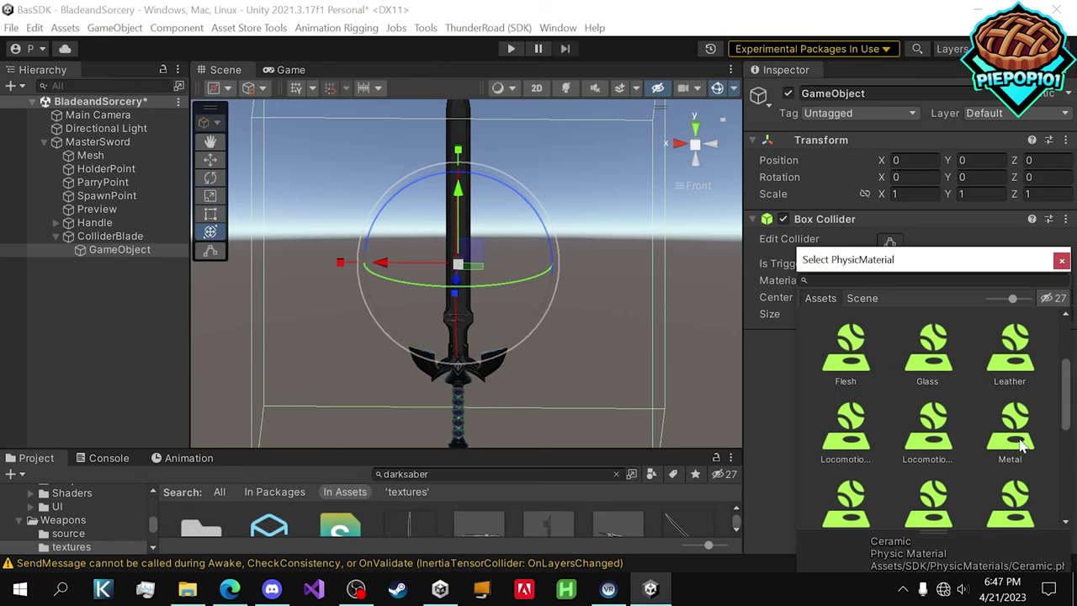
{"action": "left_click", "coordinate": [842, 337]}
{"action": "left_click", "coordinate": [938, 360]}
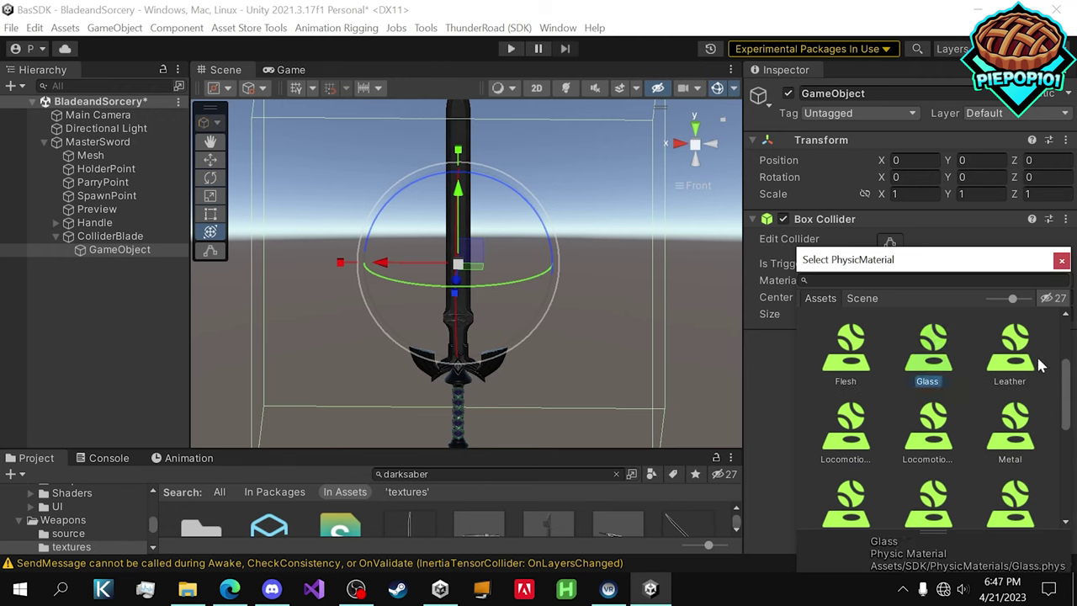
{"action": "scroll", "coordinate": [1006, 387], "scroll_direction": "down", "scroll_amount": 3}
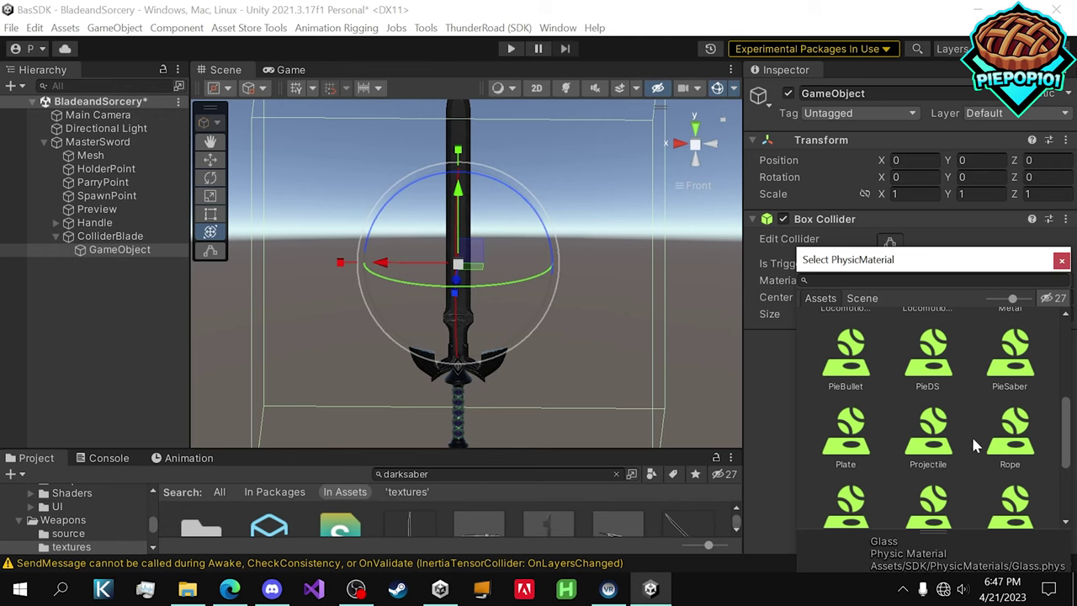
{"action": "scroll", "coordinate": [971, 434], "scroll_direction": "up", "scroll_amount": 5}
{"action": "left_click", "coordinate": [934, 349]}
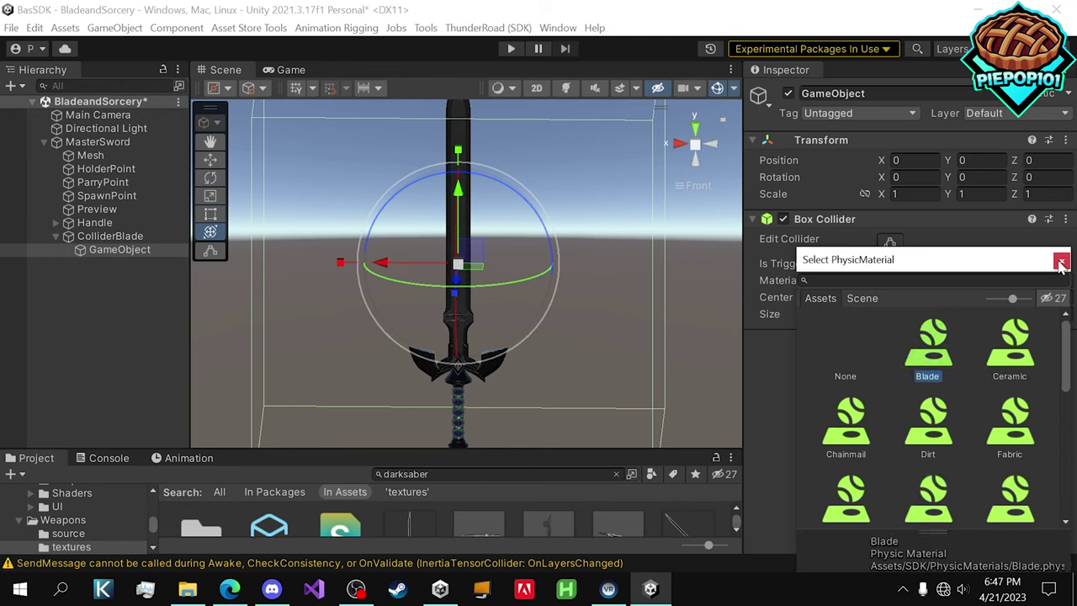
{"action": "left_click", "coordinate": [1061, 262]}
{"action": "left_click", "coordinate": [695, 145]}
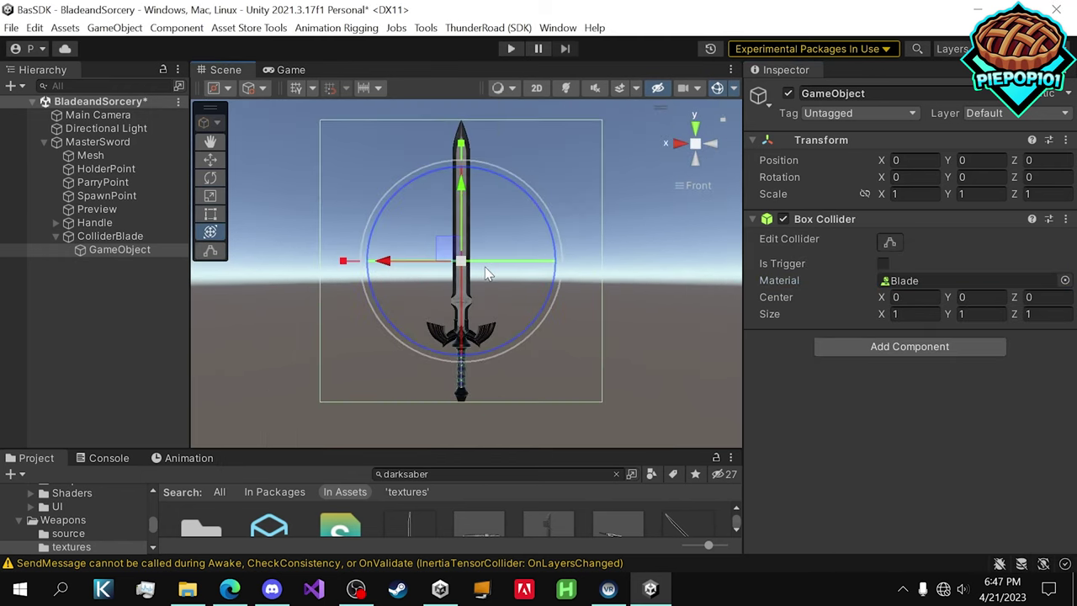
Step: Scale the collider object to 0.0875 × 0.74375 and raise it to Y 0.125 over the blade
{"action": "left_click_drag", "start_coordinate": [349, 307], "coordinate": [405, 306]}
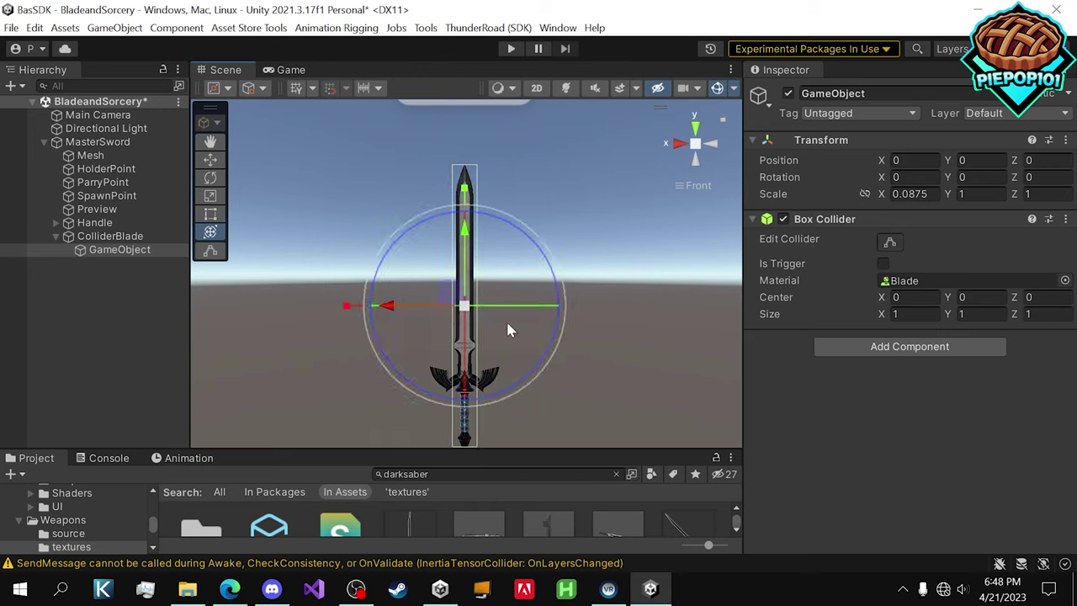
{"action": "left_click", "coordinate": [890, 243]}
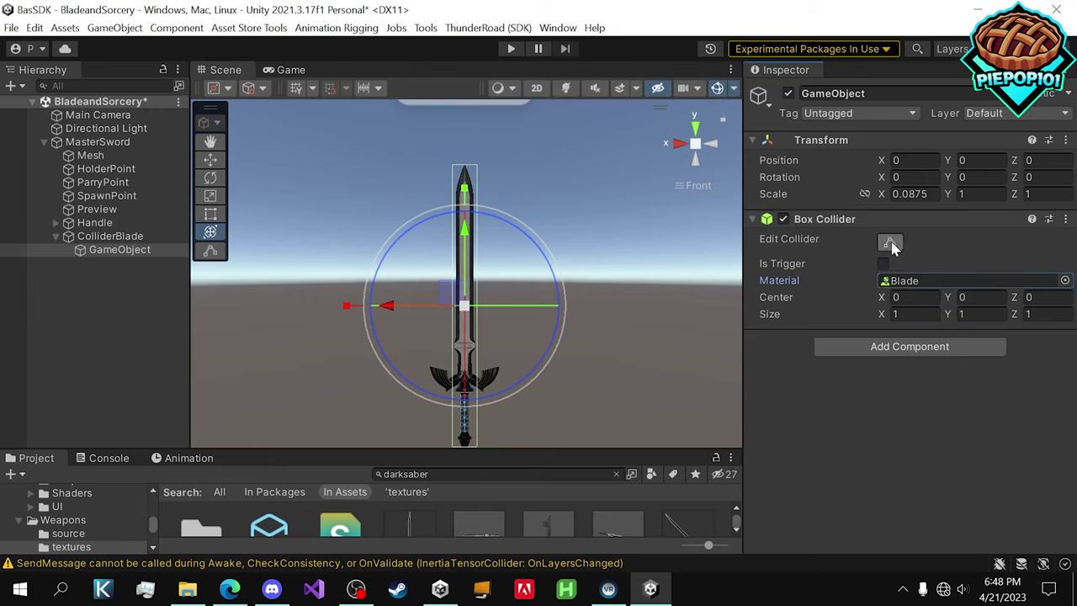
{"action": "left_click_drag", "start_coordinate": [477, 306], "coordinate": [589, 308]}
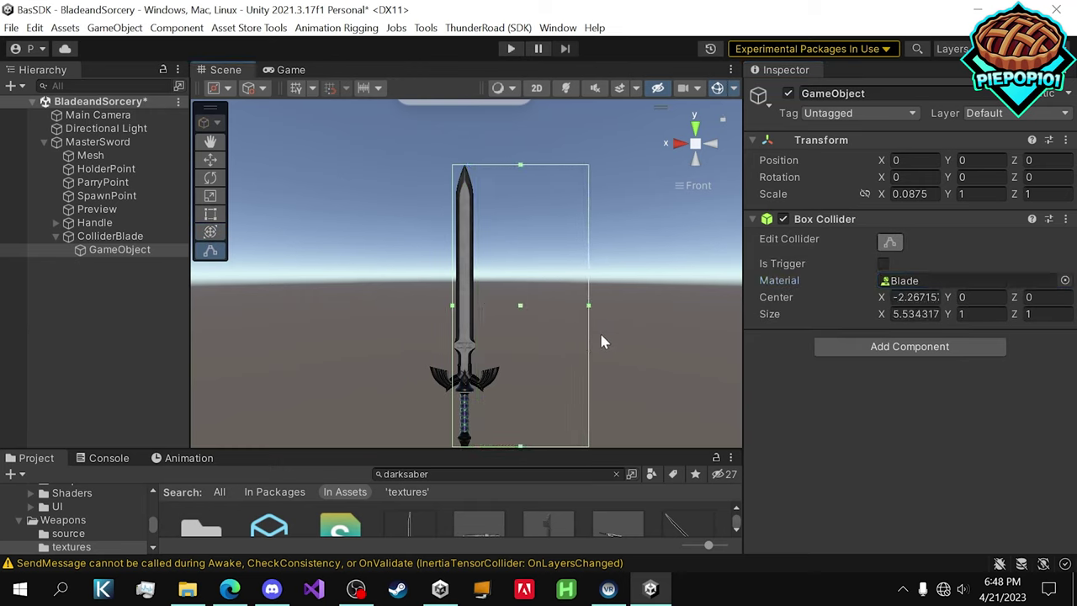
{"action": "key", "text": "ctrl+z"}
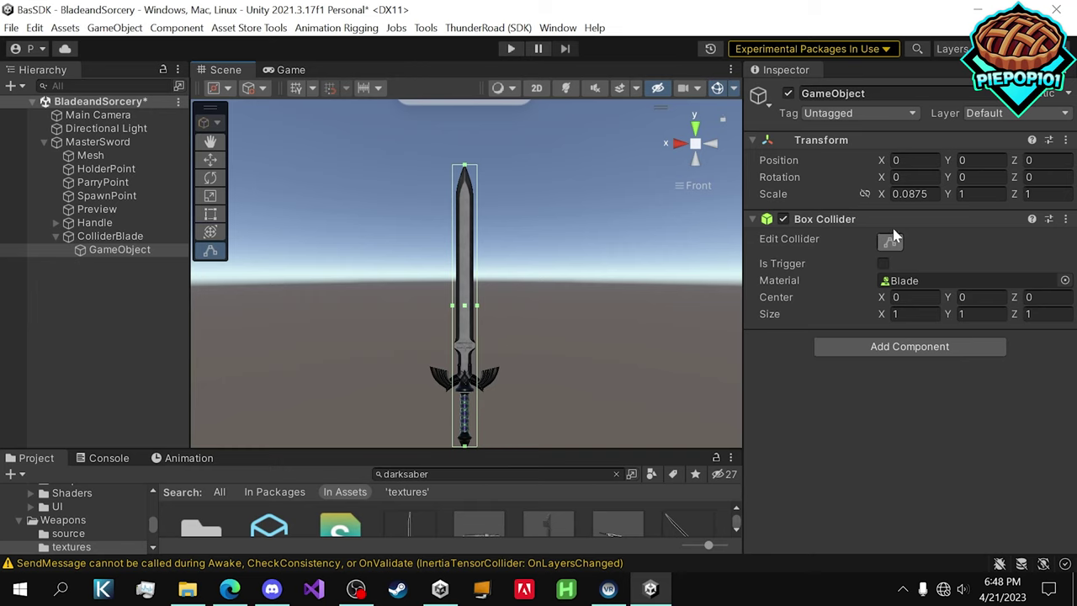
{"action": "left_click", "coordinate": [890, 240]}
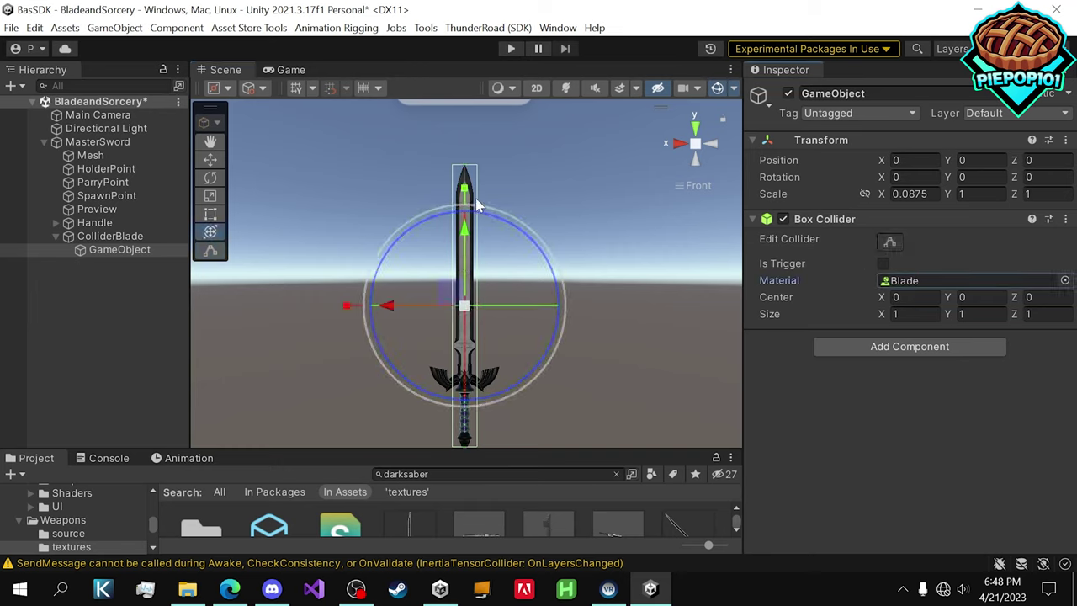
{"action": "left_click_drag", "start_coordinate": [477, 205], "coordinate": [469, 162]}
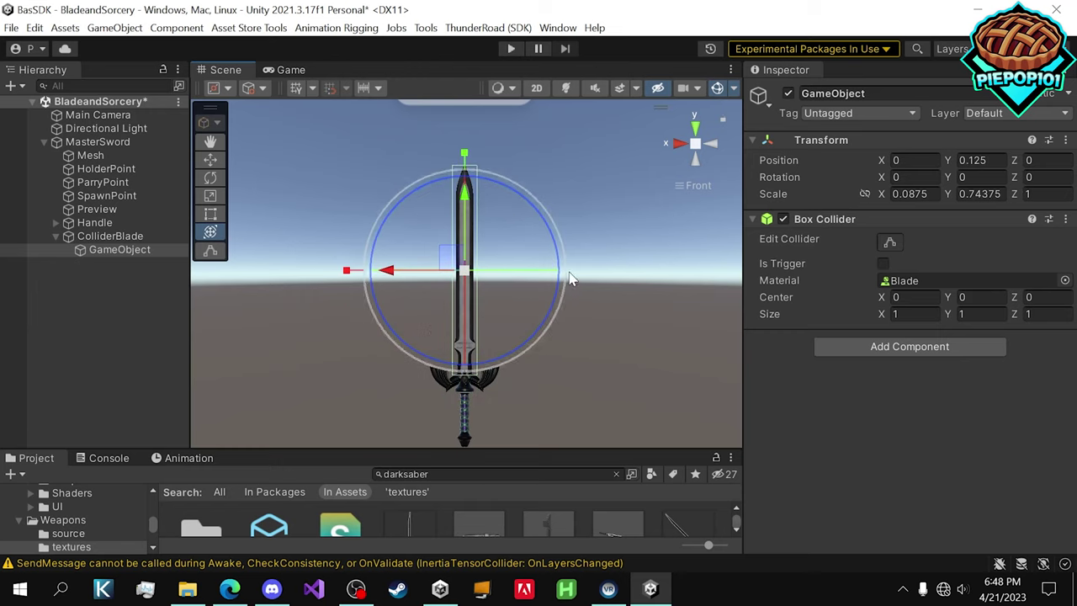
{"action": "left_click", "coordinate": [682, 147]}
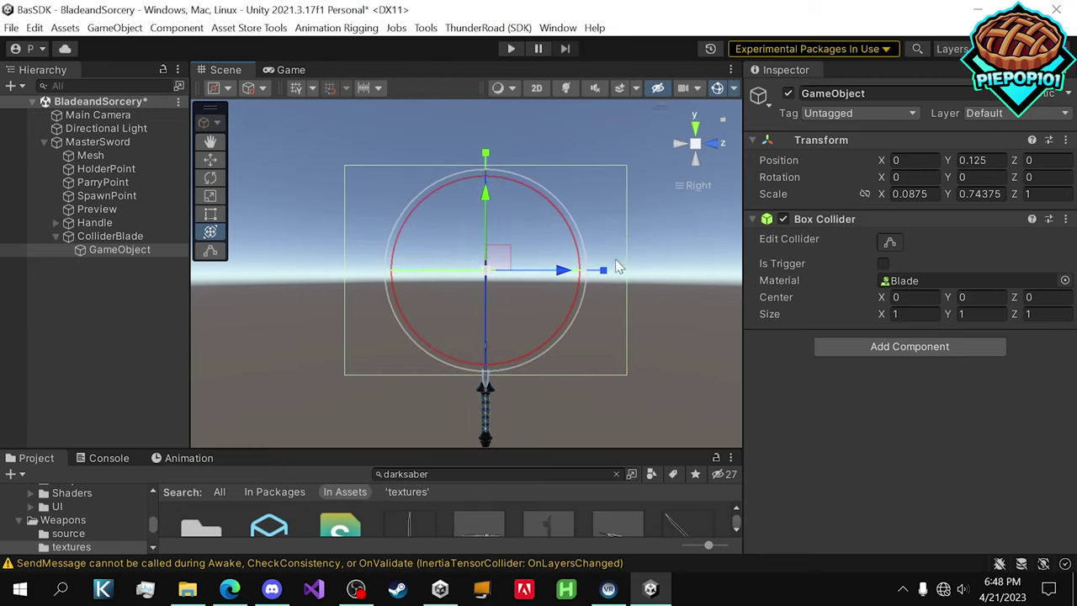
Step: Thin the blade collider's Z scale to about 0.0095 to match the blade's thickness
{"action": "left_click_drag", "start_coordinate": [615, 259], "coordinate": [540, 283]}
{"action": "key", "text": "f"}
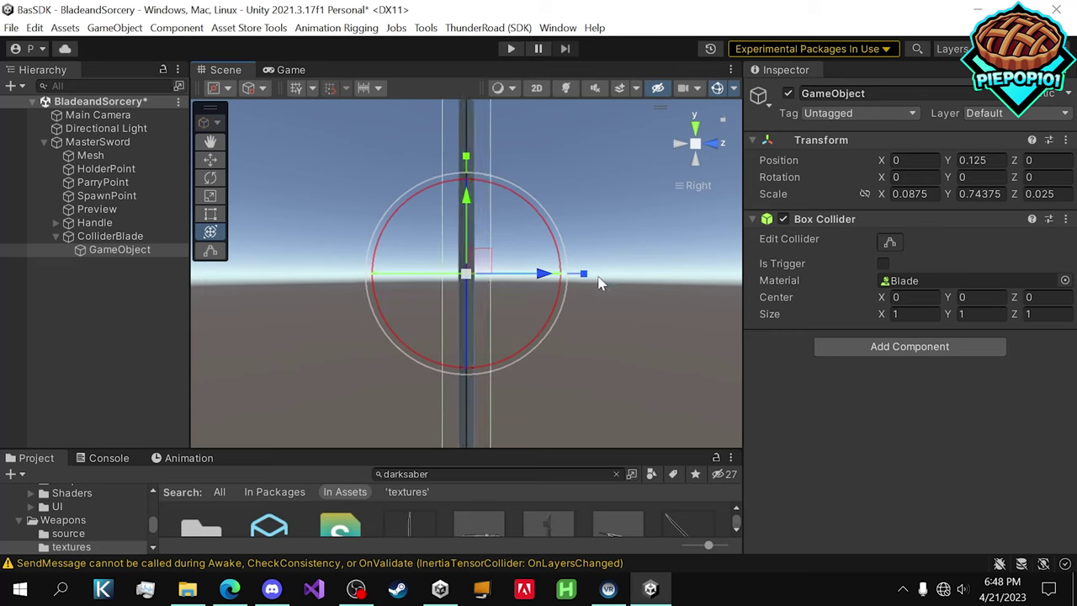
{"action": "left_click_drag", "start_coordinate": [581, 274], "coordinate": [529, 276]}
{"action": "left_click", "coordinate": [680, 143]}
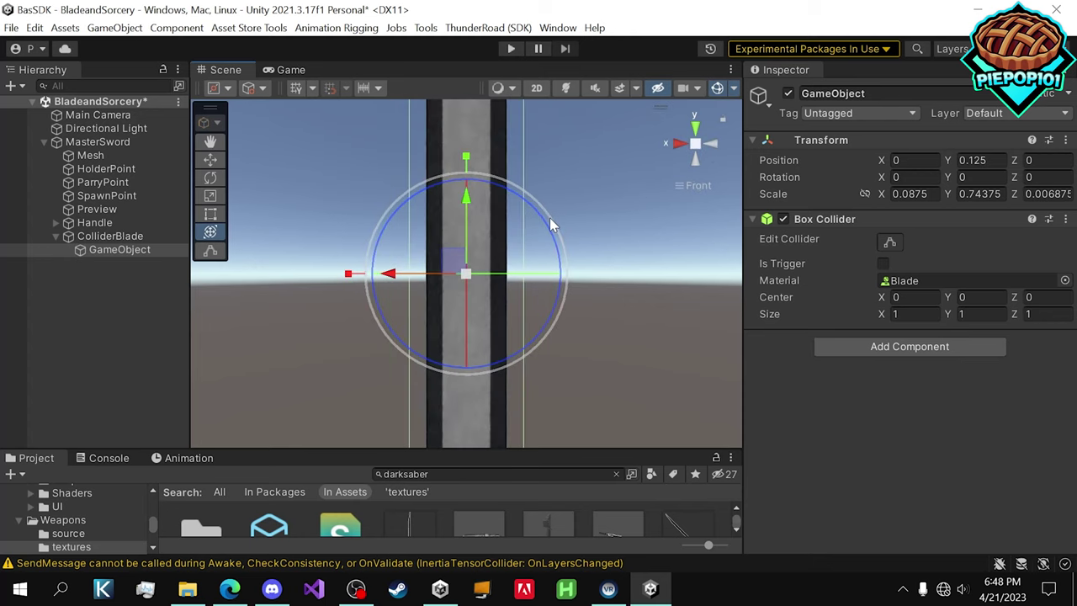
{"action": "scroll", "coordinate": [555, 227], "scroll_direction": "down", "scroll_amount": 6}
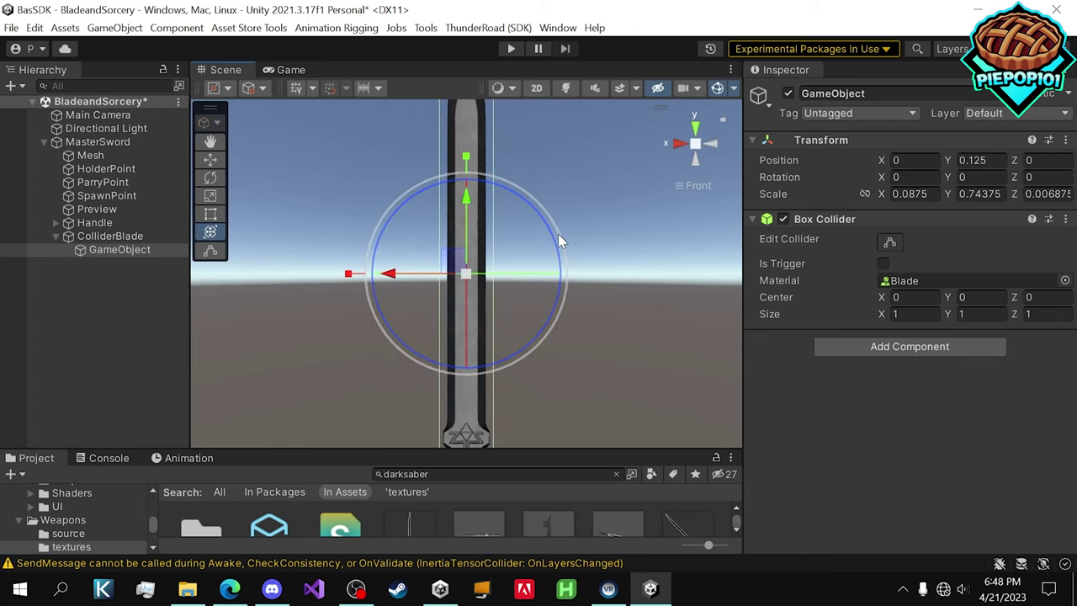
{"action": "left_click", "coordinate": [679, 148]}
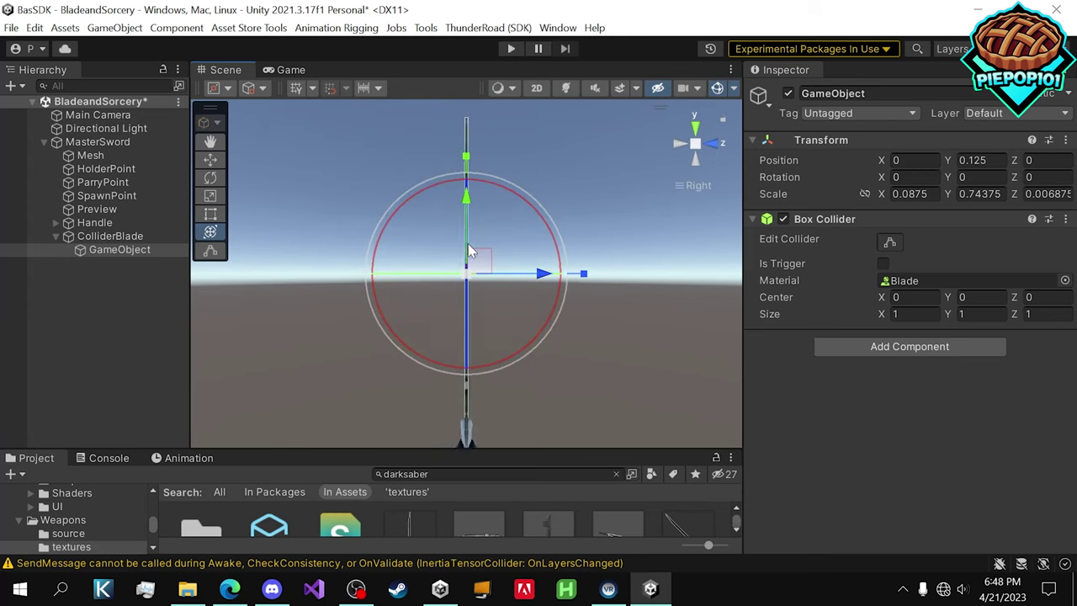
{"action": "scroll", "coordinate": [470, 318], "scroll_direction": "up", "scroll_amount": 5}
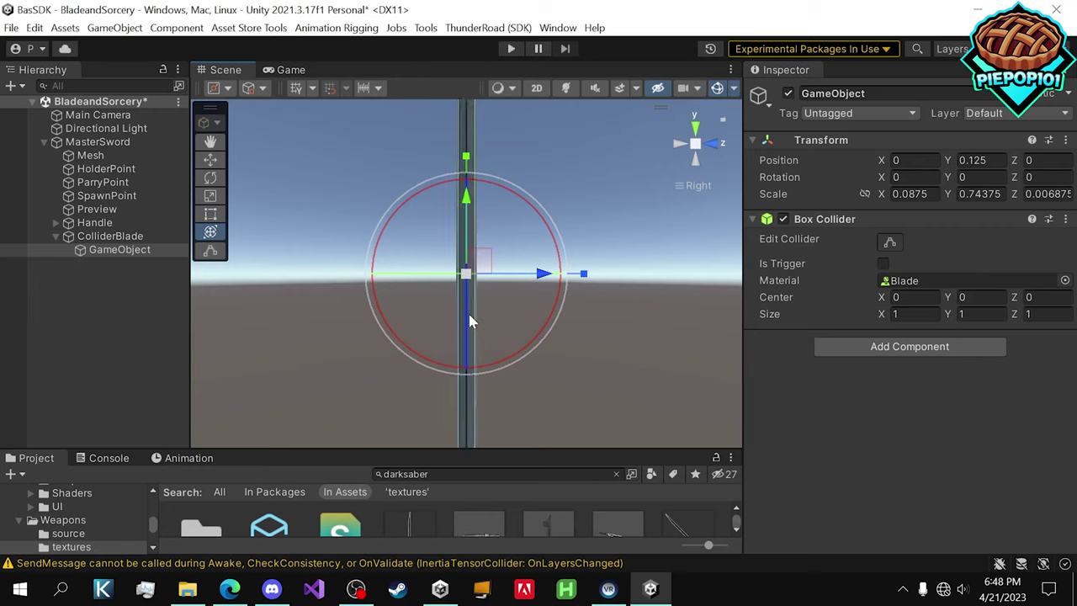
{"action": "left_click_drag", "start_coordinate": [583, 274], "coordinate": [603, 276]}
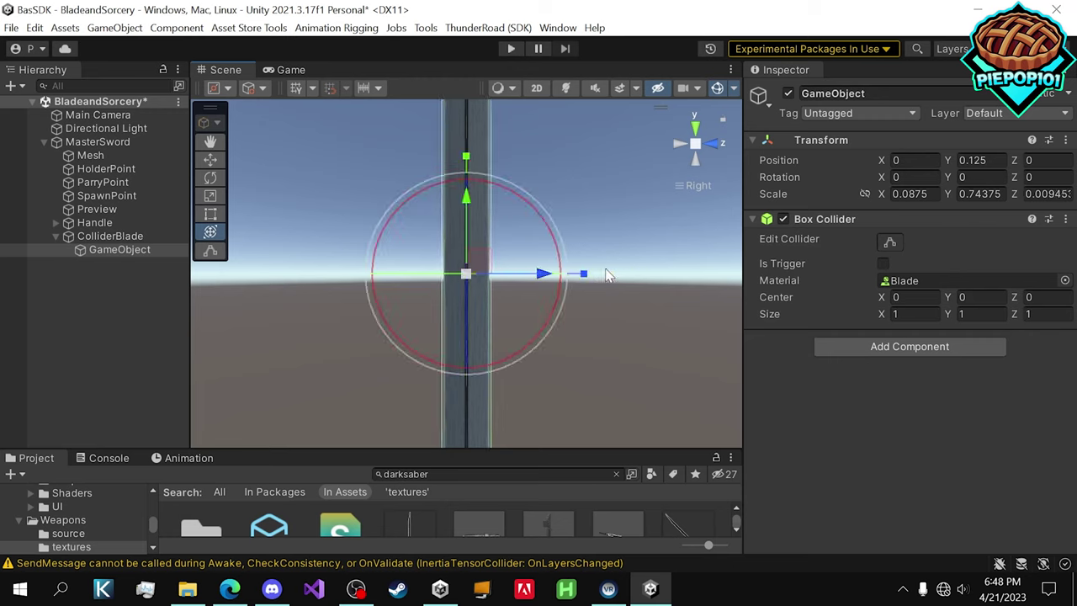
Step: Narrow the blade collider's X scale to about 0.059 and check it from the side
{"action": "left_click", "coordinate": [712, 146]}
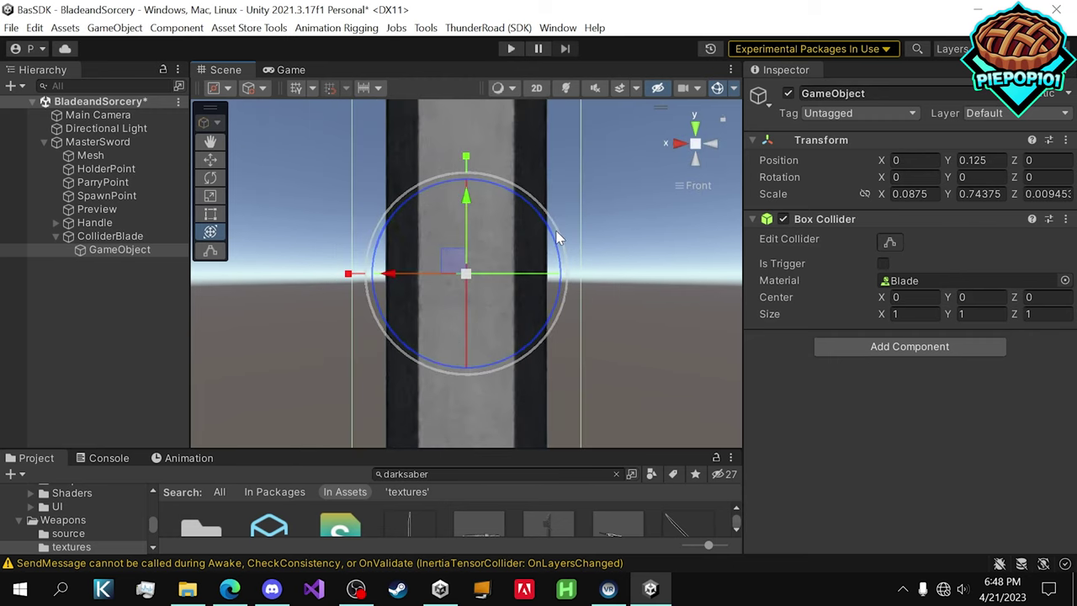
{"action": "scroll", "coordinate": [548, 253], "scroll_direction": "down", "scroll_amount": 5}
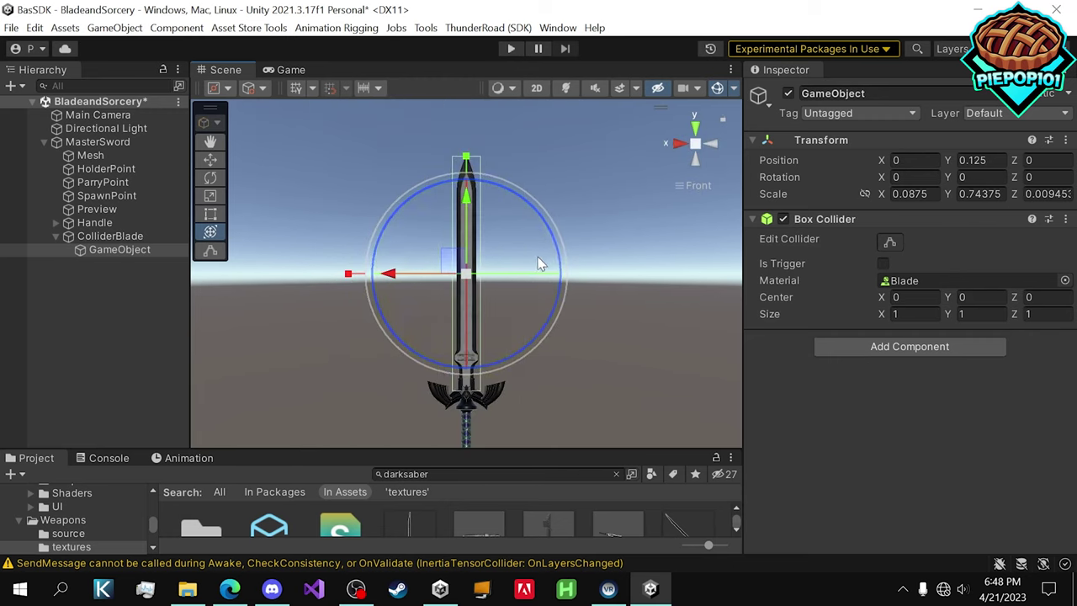
{"action": "left_click_drag", "start_coordinate": [341, 280], "coordinate": [372, 278]}
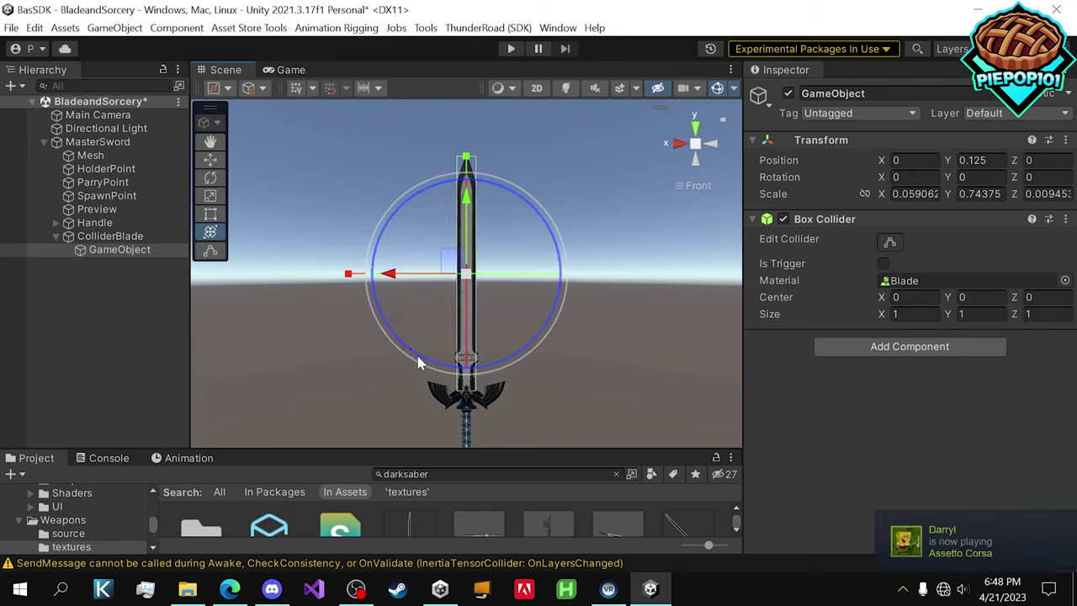
{"action": "left_click", "coordinate": [680, 145]}
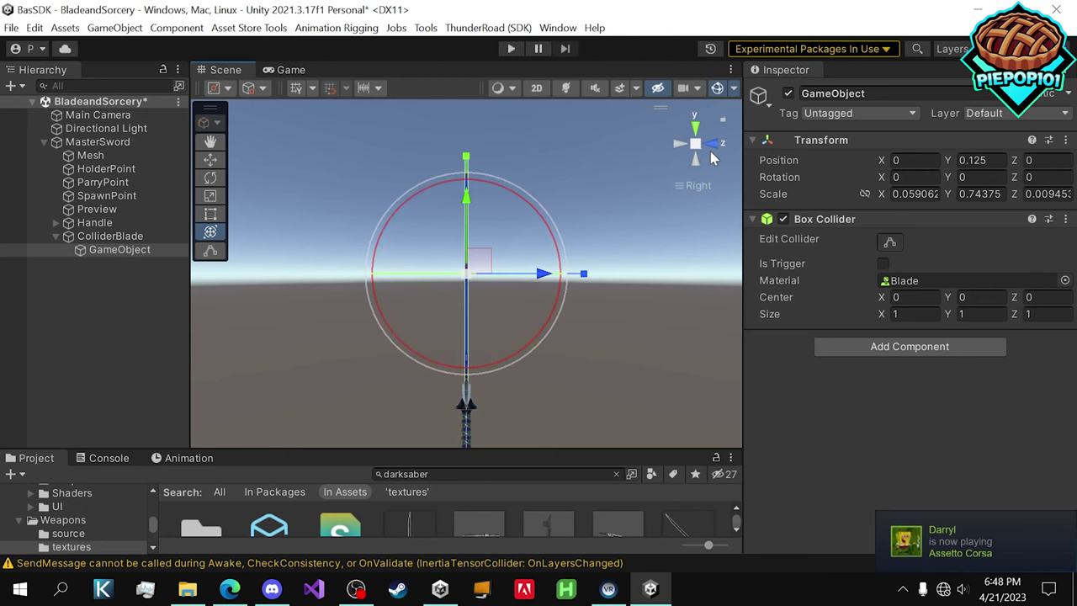
{"action": "left_click", "coordinate": [719, 145]}
Step: Create an empty child 'ColliderBlunt' under MasterSword with a Collider Group component
{"action": "right_click", "coordinate": [118, 142]}
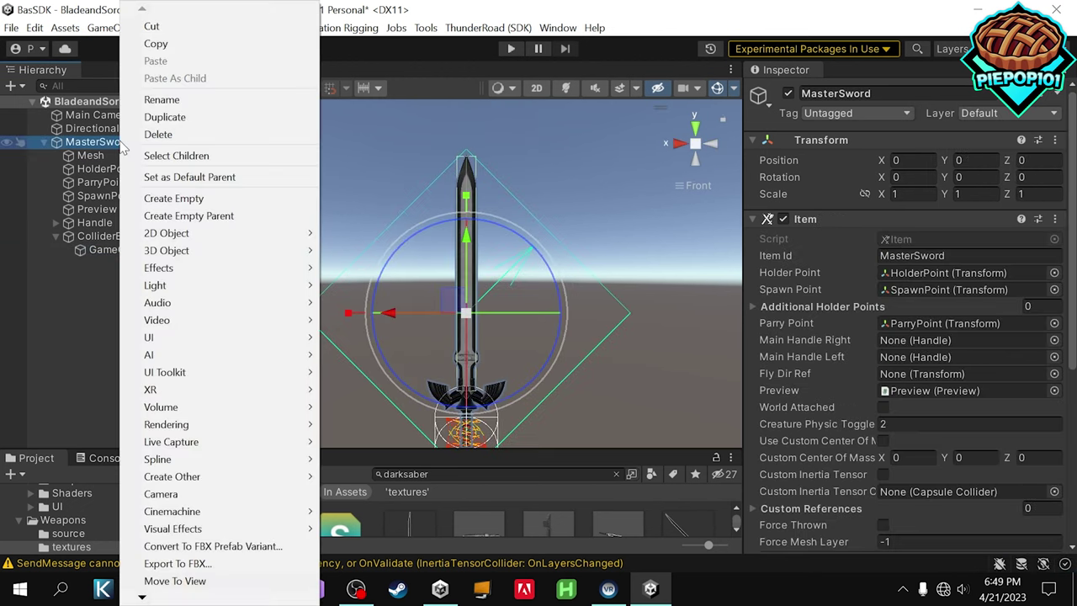
{"action": "left_click", "coordinate": [173, 198]}
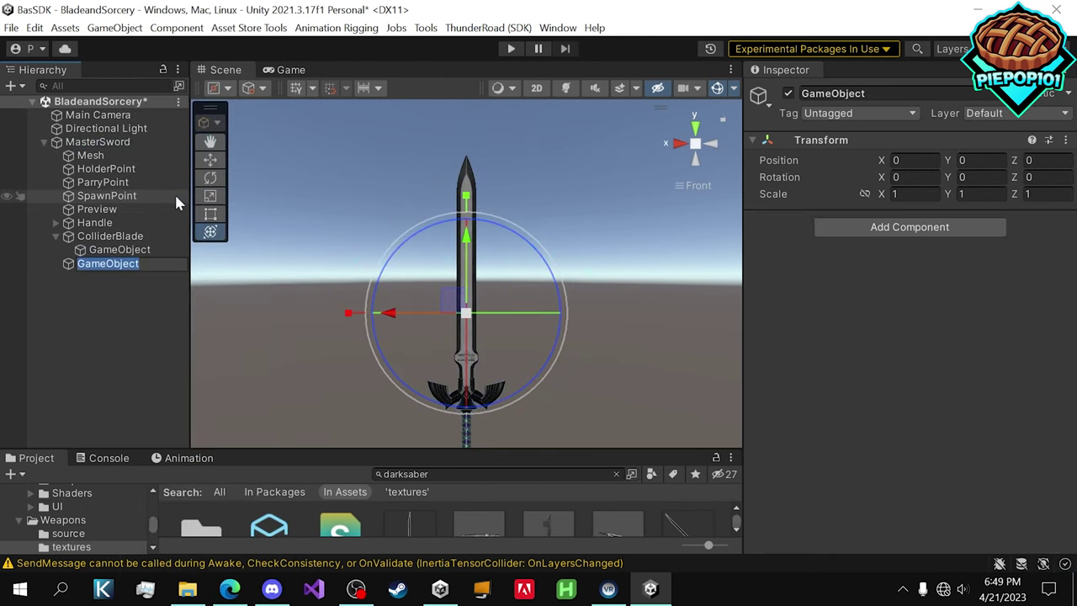
{"action": "type", "text": "Collider"}
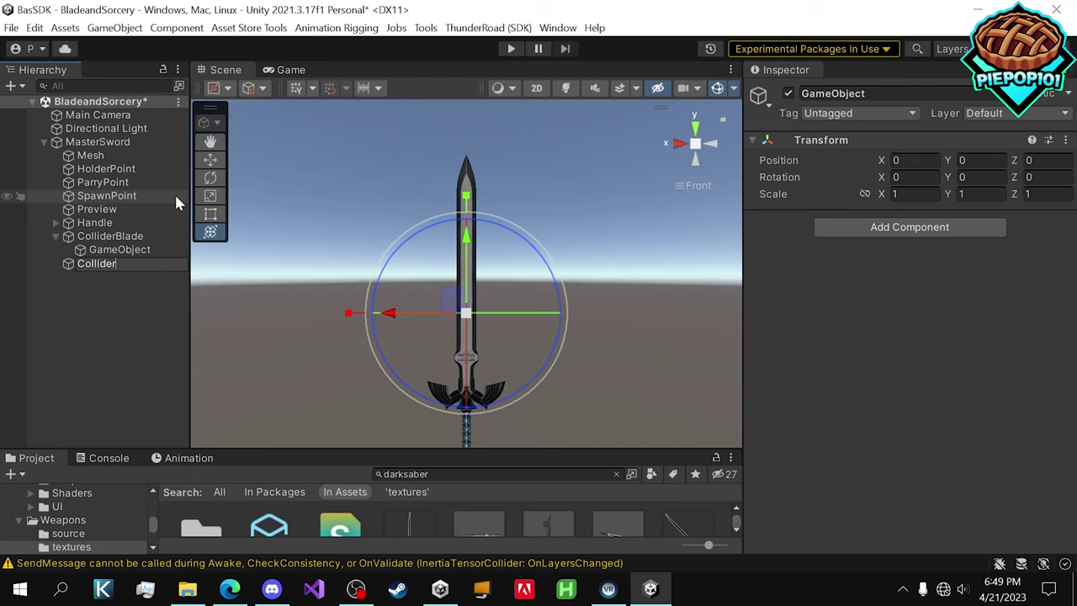
{"action": "type", "text": "Blunt"}
{"action": "key", "text": "Return"}
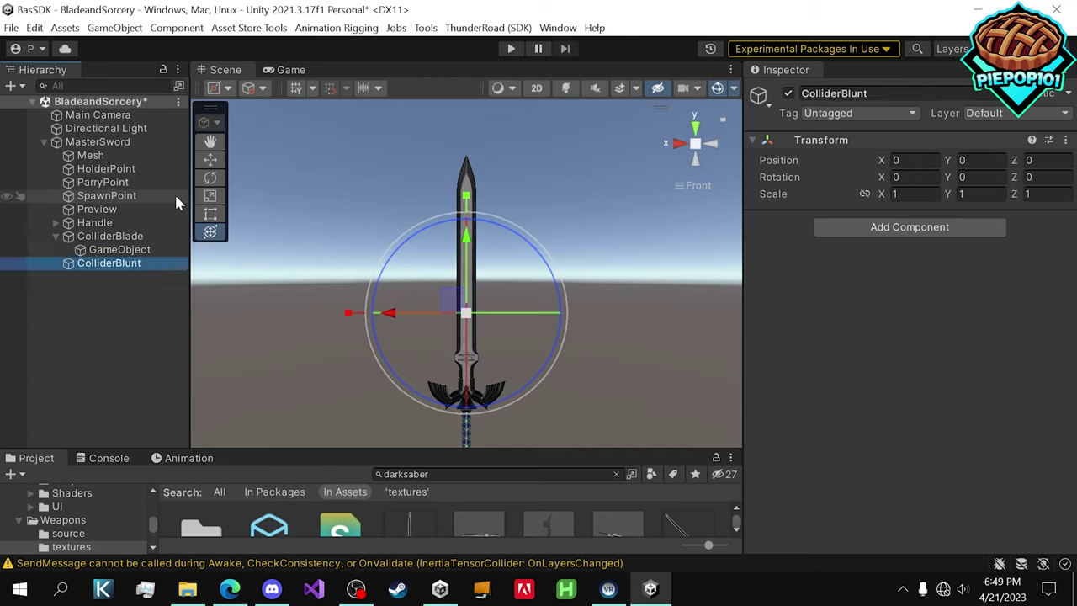
{"action": "left_click", "coordinate": [898, 226]}
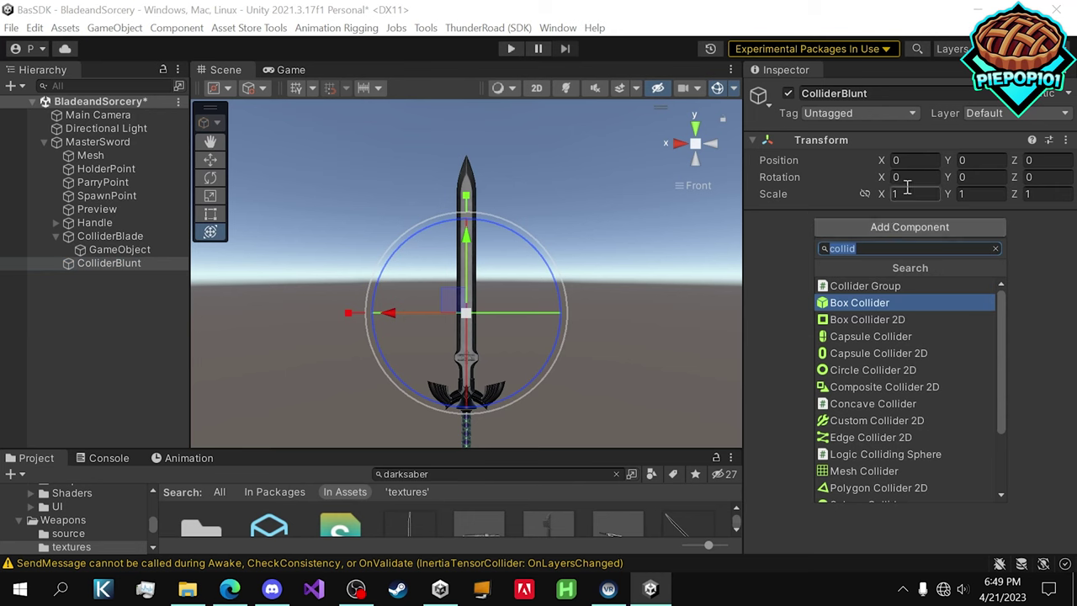
{"action": "key", "text": "Up"}
{"action": "key", "text": "Return"}
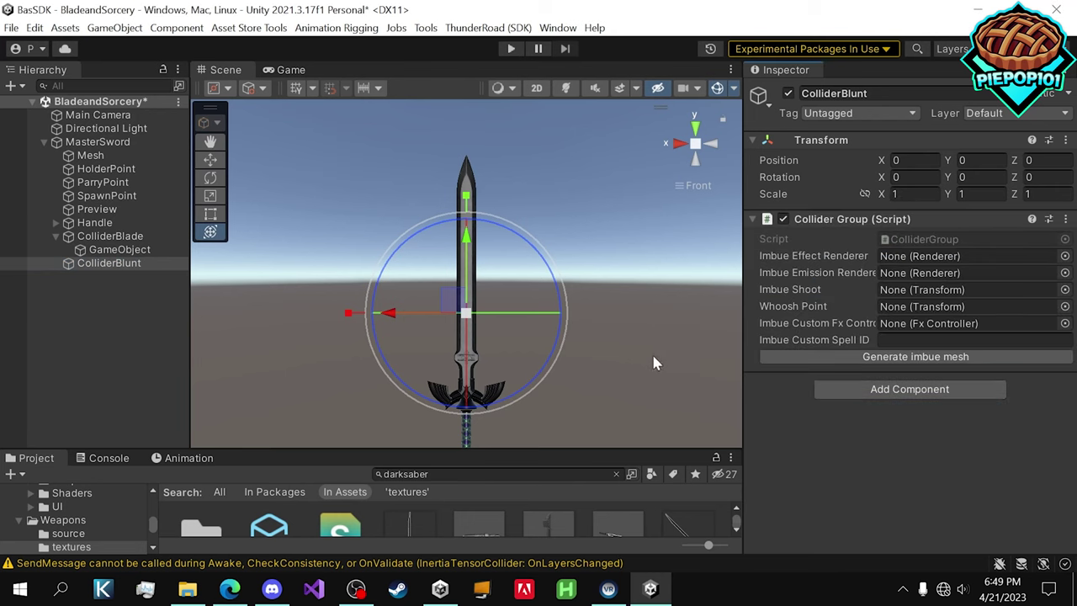
Step: Create a new empty child GameObject under ColliderBlunt
{"action": "left_click", "coordinate": [135, 238]}
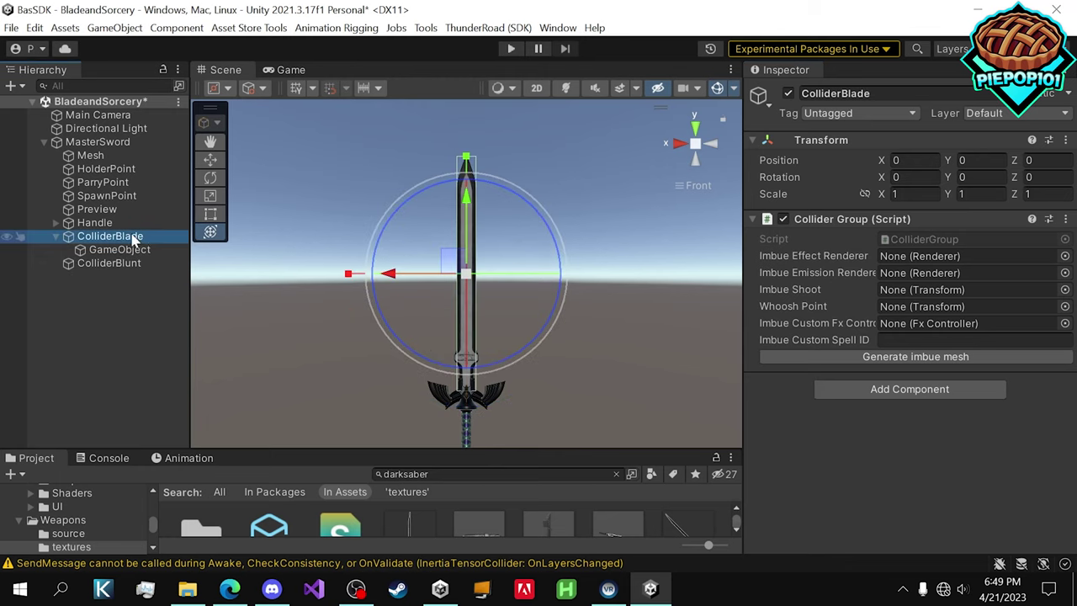
{"action": "left_click", "coordinate": [142, 263]}
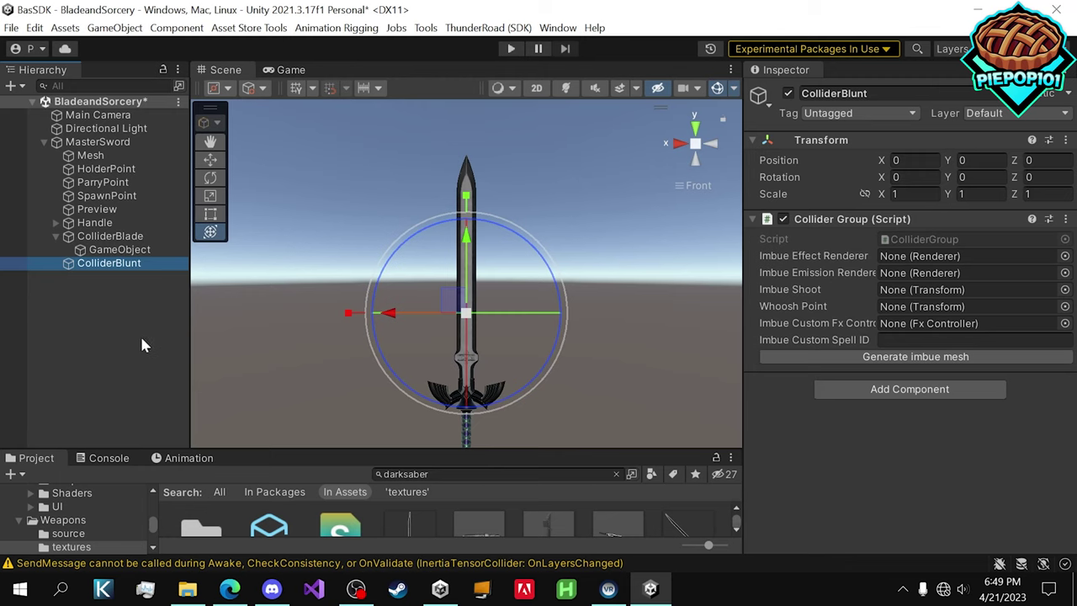
{"action": "right_click", "coordinate": [154, 262]}
{"action": "left_click", "coordinate": [197, 202]}
Step: Give the new child a Capsule Collider using the Metal physic material
{"action": "key", "text": "Return"}
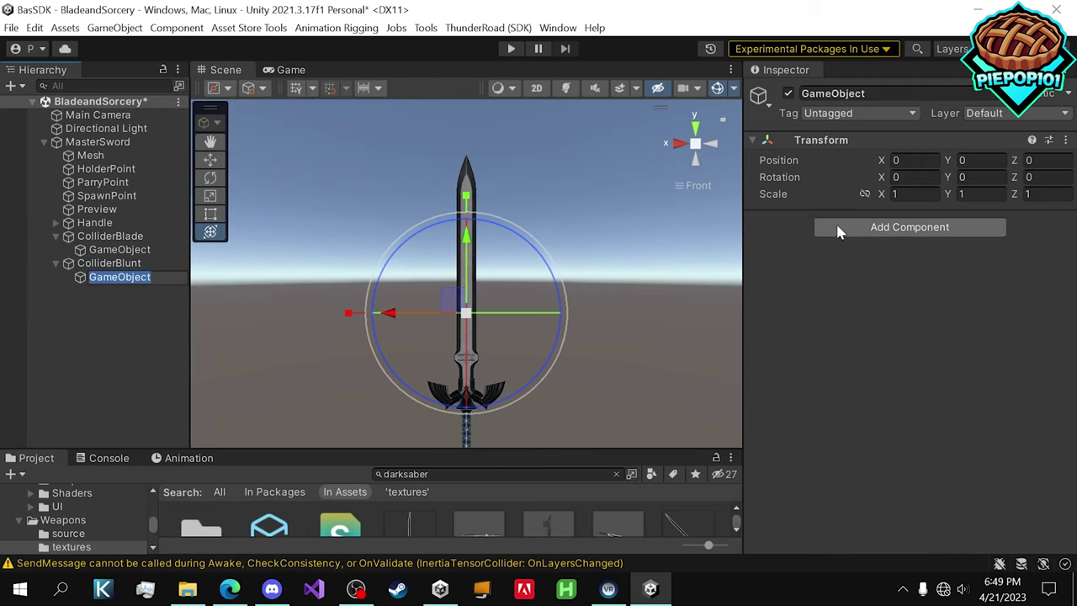
{"action": "left_click", "coordinate": [910, 226]}
{"action": "left_click", "coordinate": [856, 335]}
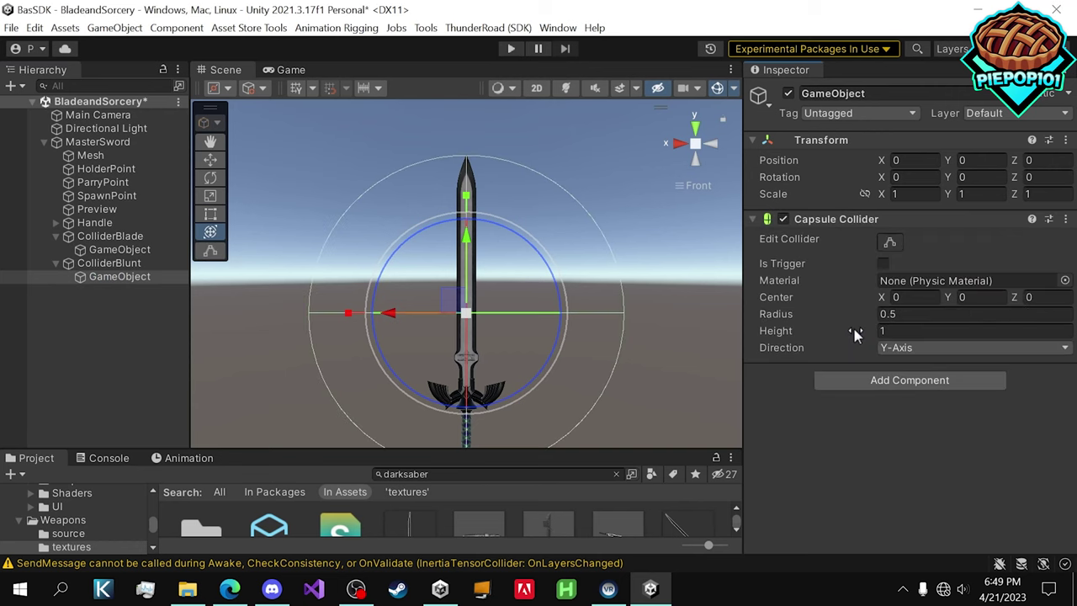
{"action": "middle_click_drag", "start_coordinate": [565, 361], "coordinate": [565, 293]}
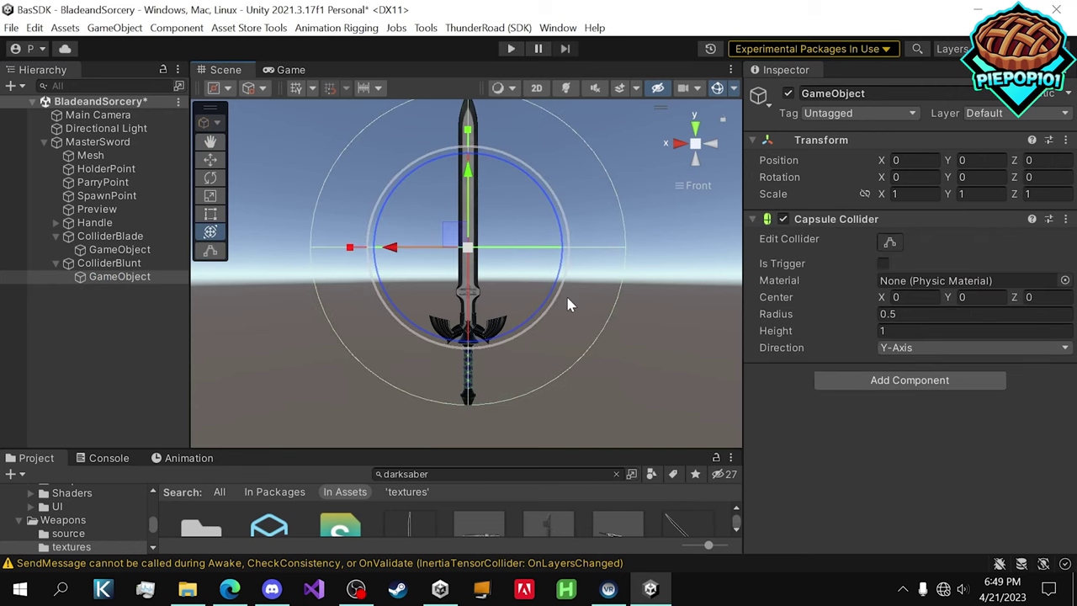
{"action": "left_click", "coordinate": [1065, 281]}
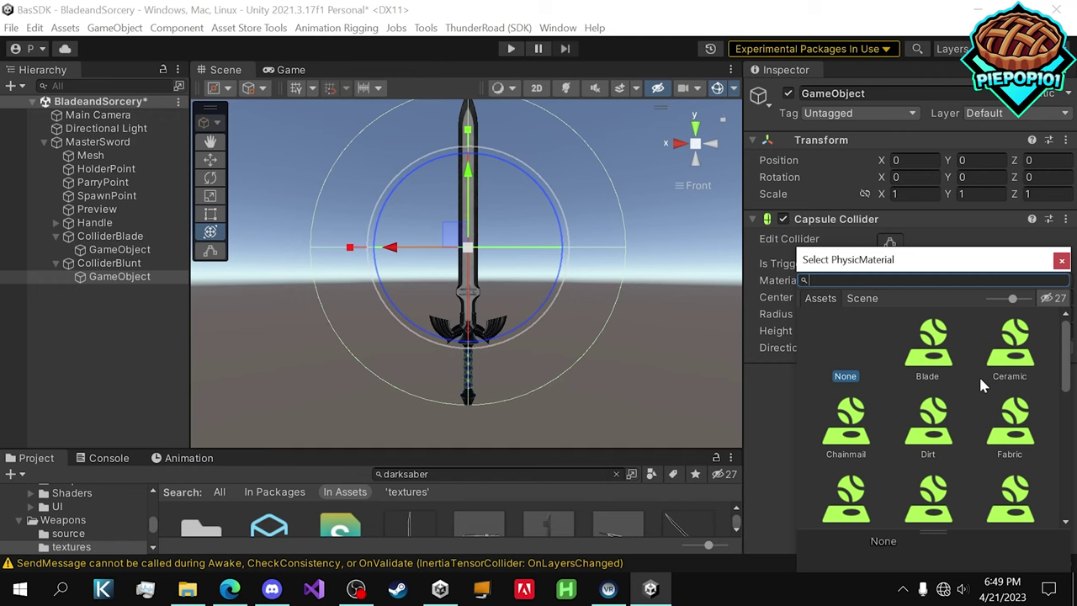
{"action": "type", "text": "met"}
{"action": "left_click", "coordinate": [901, 350]}
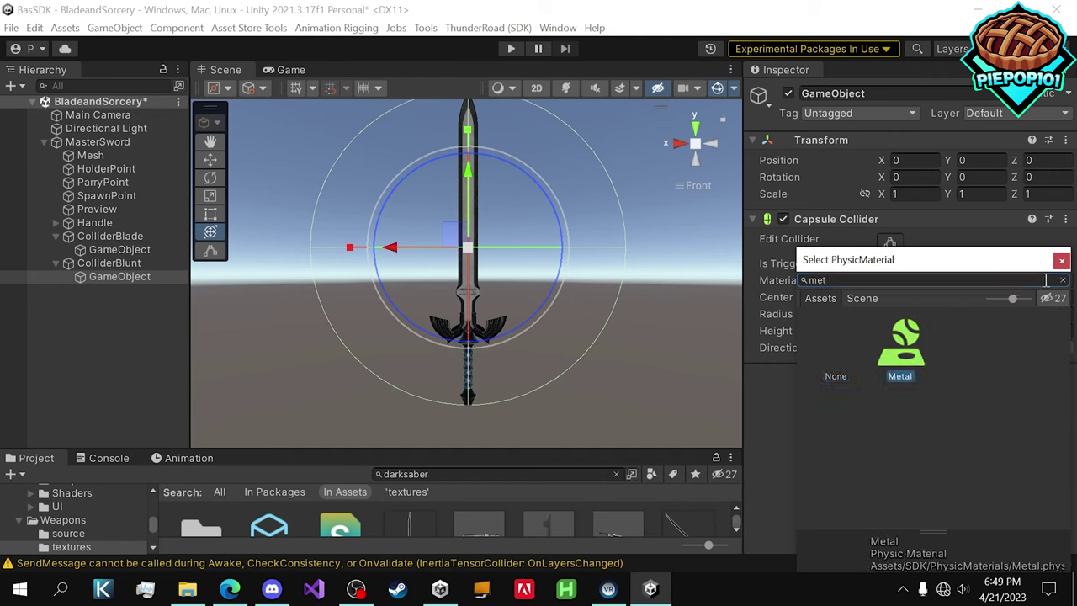
{"action": "left_click", "coordinate": [1062, 261]}
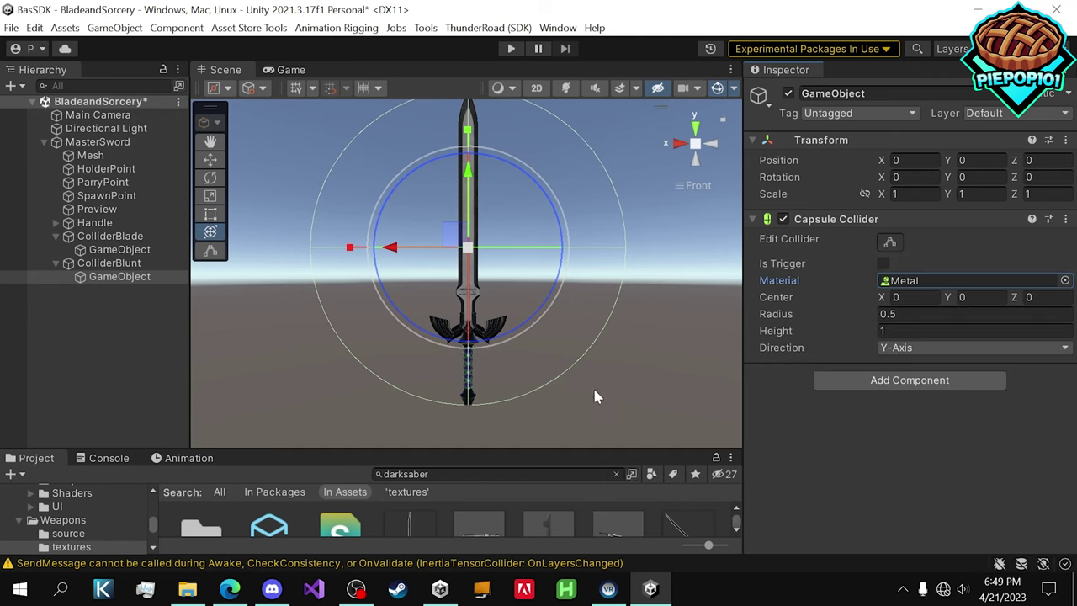
Step: Move the capsule down to Y -0.381 and shrink it to about 0.077 scale
{"action": "left_click_drag", "start_coordinate": [469, 177], "coordinate": [470, 300]}
{"action": "middle_click_drag", "start_coordinate": [470, 381], "coordinate": [493, 301]}
{"action": "left_click_drag", "start_coordinate": [493, 301], "coordinate": [474, 356]}
{"action": "left_click_drag", "start_coordinate": [373, 294], "coordinate": [322, 263]}
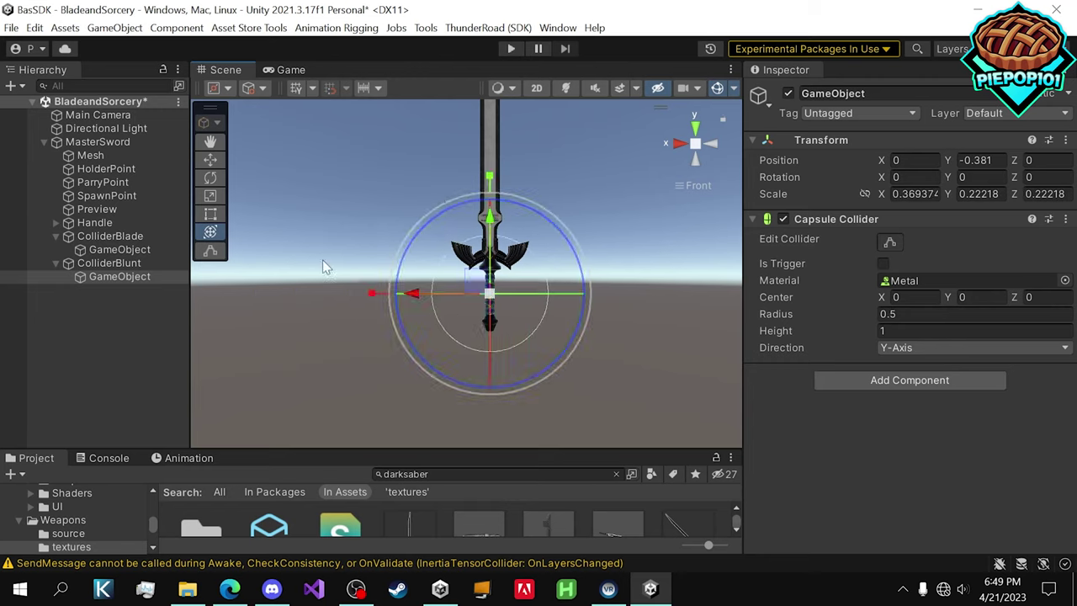
{"action": "key", "text": "ctrl+z"}
{"action": "left_click_drag", "start_coordinate": [489, 178], "coordinate": [505, 93]}
{"action": "key", "text": "ctrl+z"}
{"action": "left_click_drag", "start_coordinate": [495, 295], "coordinate": [472, 325]}
Step: Thin and lengthen the capsule to about 0.030 × 0.239 × 0.030 along the grip
{"action": "key", "text": "f"}
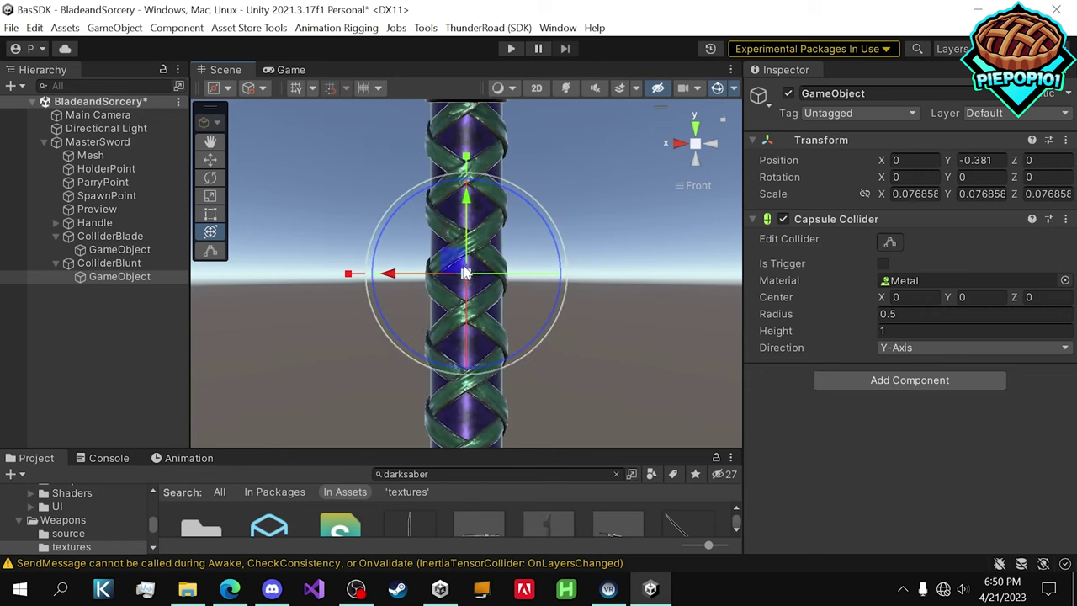
{"action": "left_click_drag", "start_coordinate": [466, 272], "coordinate": [426, 307]}
{"action": "key", "text": "f"}
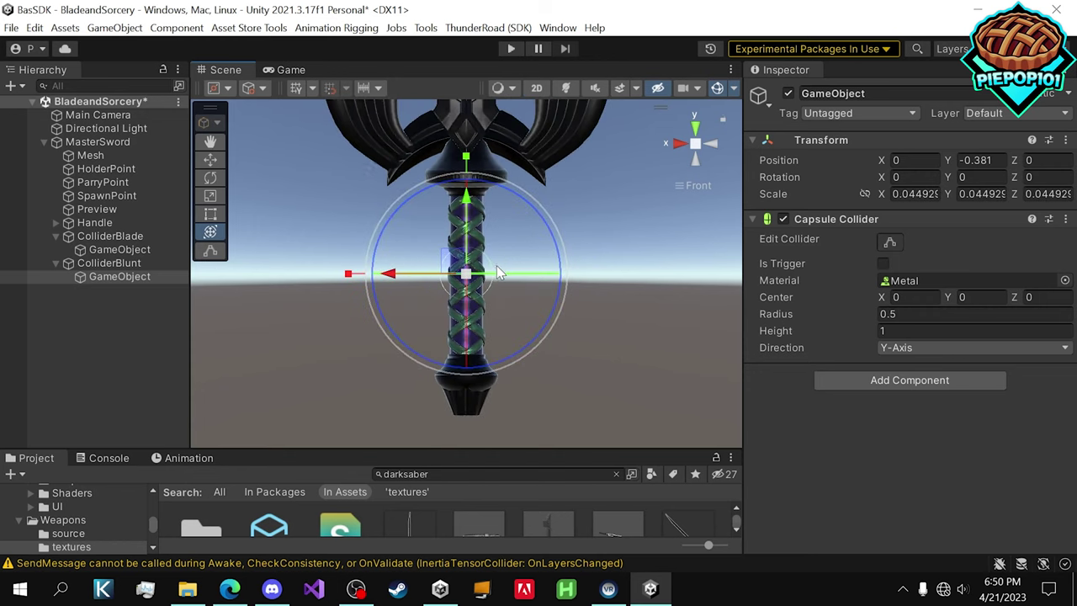
{"action": "scroll", "coordinate": [498, 273], "scroll_direction": "down", "scroll_amount": 3}
{"action": "middle_click_drag", "start_coordinate": [467, 161], "coordinate": [486, 195]}
{"action": "left_click_drag", "start_coordinate": [486, 195], "coordinate": [491, 122]}
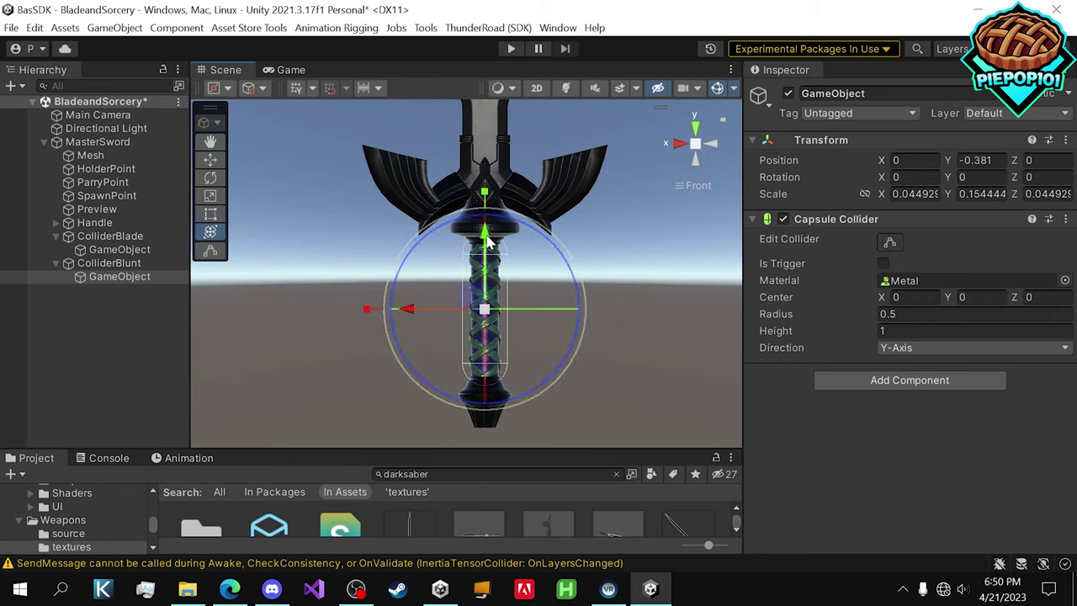
{"action": "left_click_drag", "start_coordinate": [487, 311], "coordinate": [487, 310]}
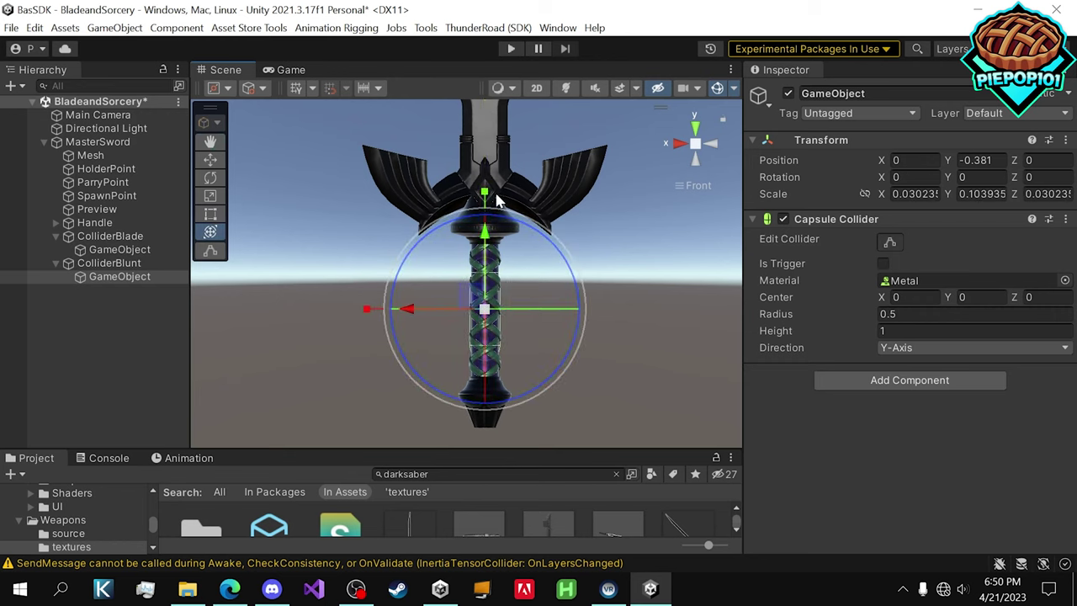
{"action": "left_click_drag", "start_coordinate": [485, 191], "coordinate": [493, 110]}
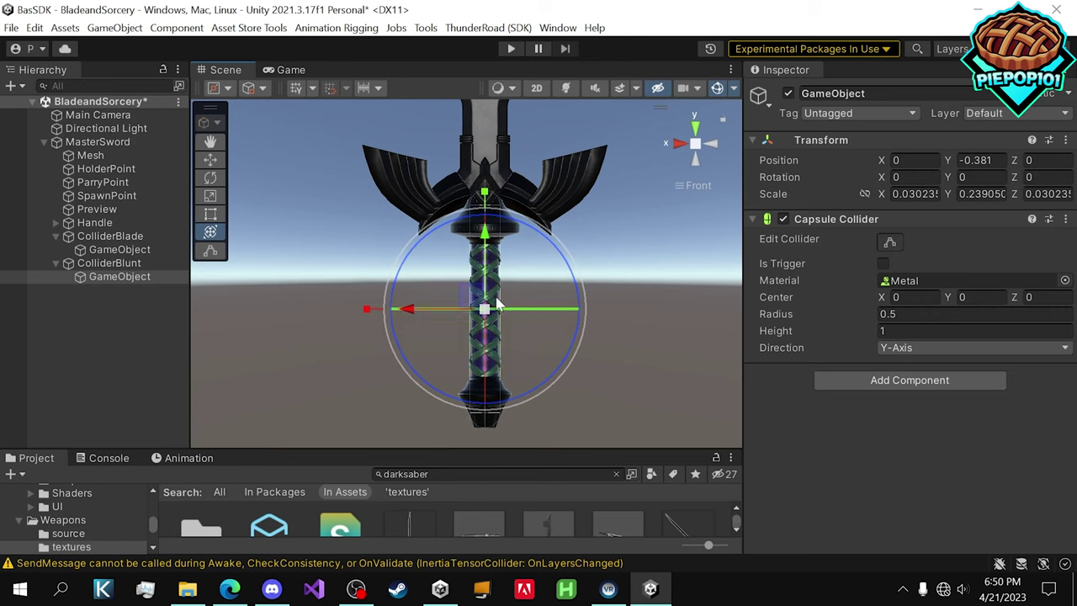
Step: Duplicate the grip capsule twice: shorten one copy, tilt the other and lower it to Y -0.469
{"action": "left_click", "coordinate": [151, 277]}
{"action": "key", "text": "ctrl+d"}
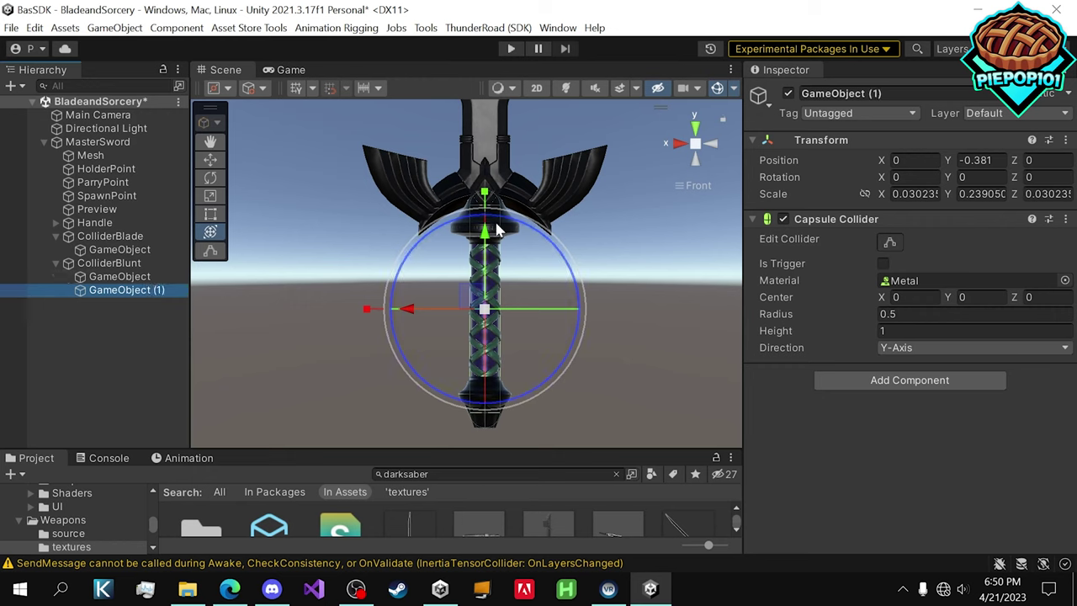
{"action": "left_click_drag", "start_coordinate": [497, 229], "coordinate": [484, 209]}
{"action": "key", "text": "ctrl+d"}
{"action": "left_click_drag", "start_coordinate": [488, 150], "coordinate": [485, 423]}
Step: Shift all three capsule colliders along Z from the side view
{"action": "left_click", "coordinate": [680, 143]}
{"action": "left_click", "coordinate": [119, 276], "text": "shift"}
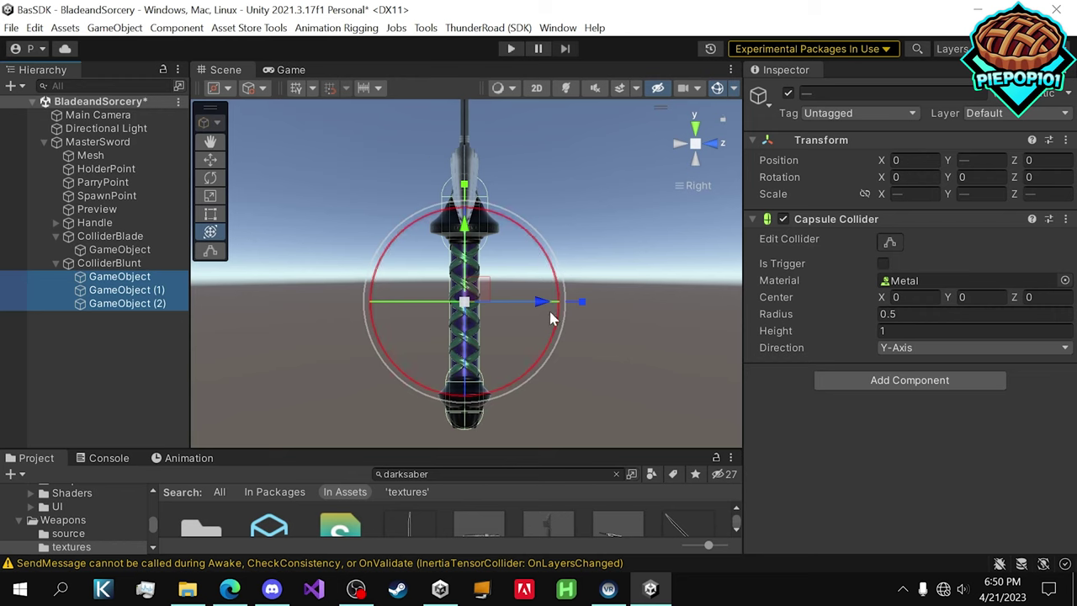
{"action": "left_click_drag", "start_coordinate": [542, 300], "coordinate": [577, 305]}
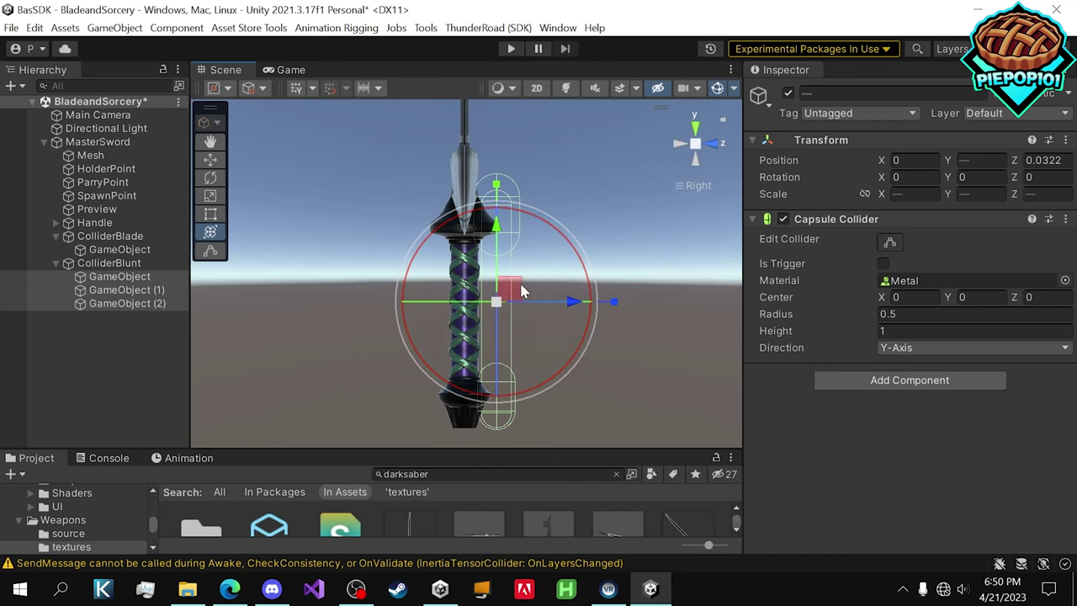
{"action": "left_click", "coordinate": [709, 146]}
{"action": "right_click", "coordinate": [137, 263]}
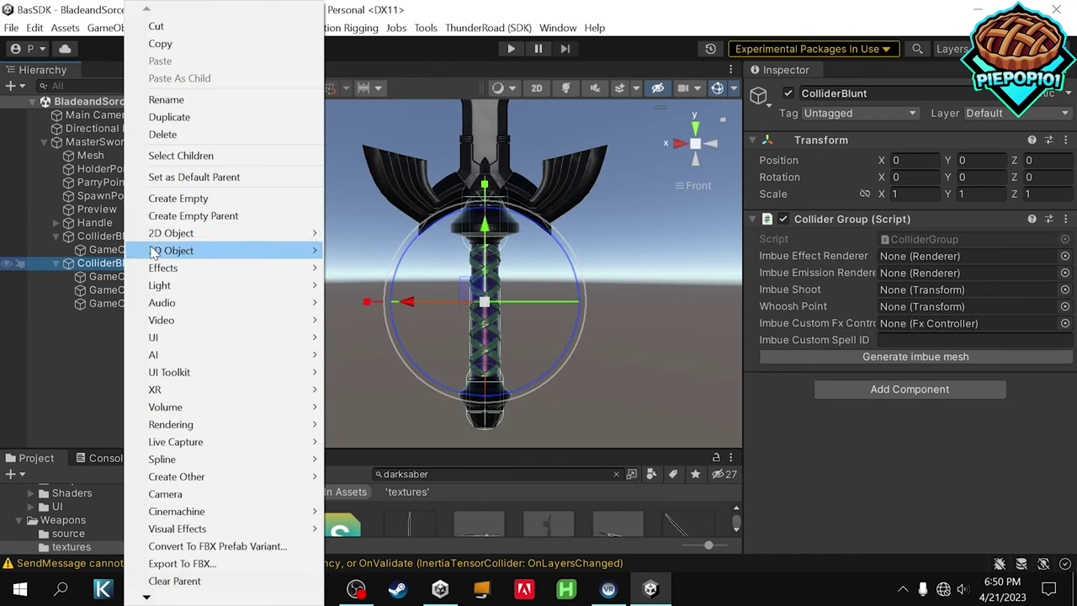
{"action": "left_click", "coordinate": [184, 200]}
{"action": "left_click", "coordinate": [910, 227]}
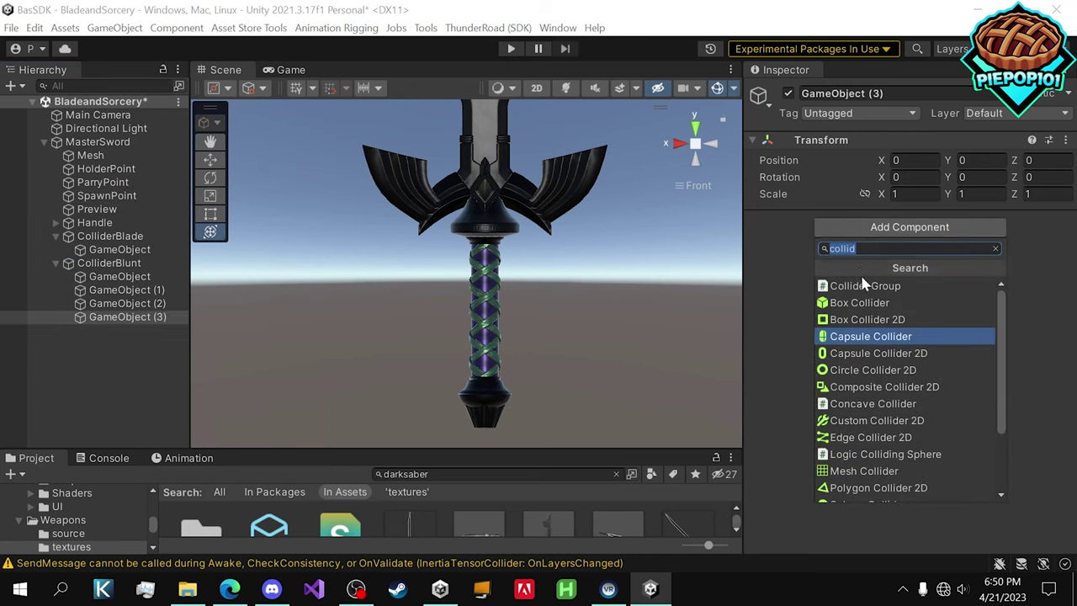
{"action": "left_click", "coordinate": [861, 305]}
{"action": "key", "text": "f"}
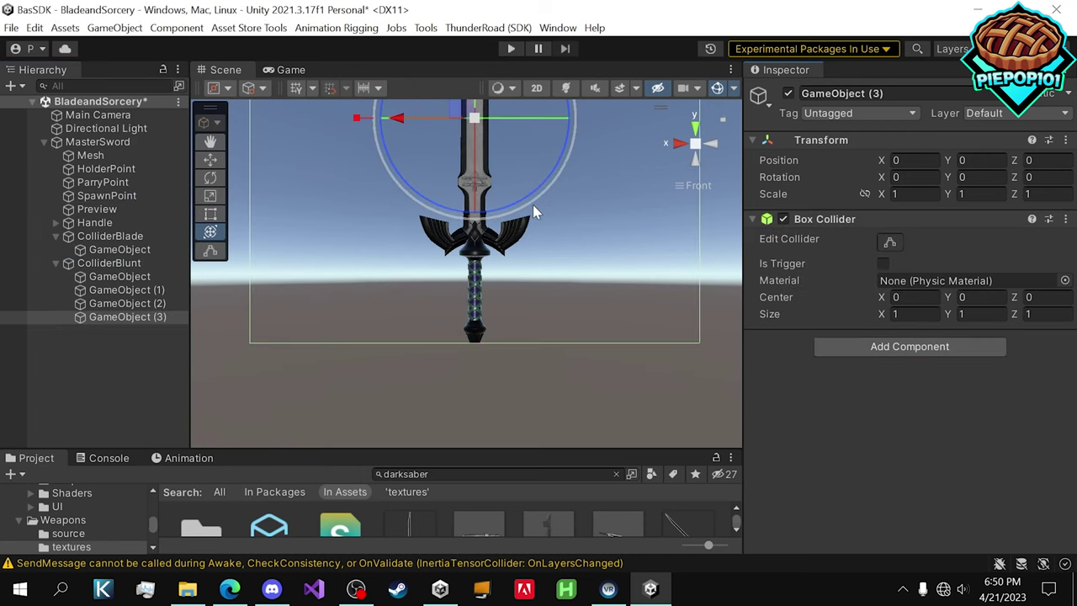
{"action": "left_click_drag", "start_coordinate": [467, 272], "coordinate": [440, 313]}
{"action": "left_click", "coordinate": [1065, 281]}
{"action": "type", "text": "m"}
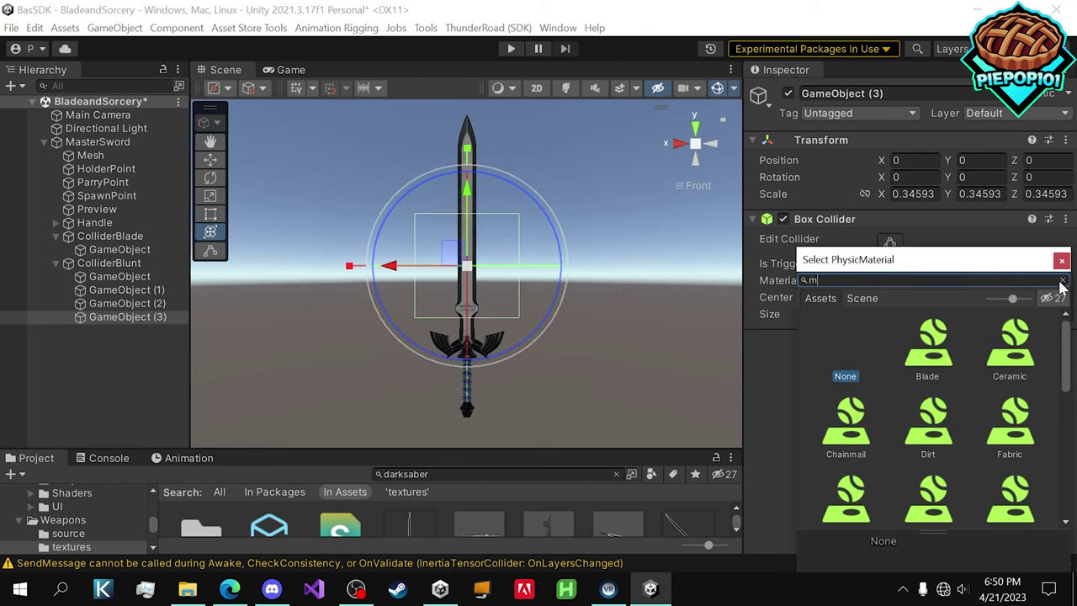
{"action": "type", "text": "et"}
{"action": "left_click", "coordinate": [897, 364]}
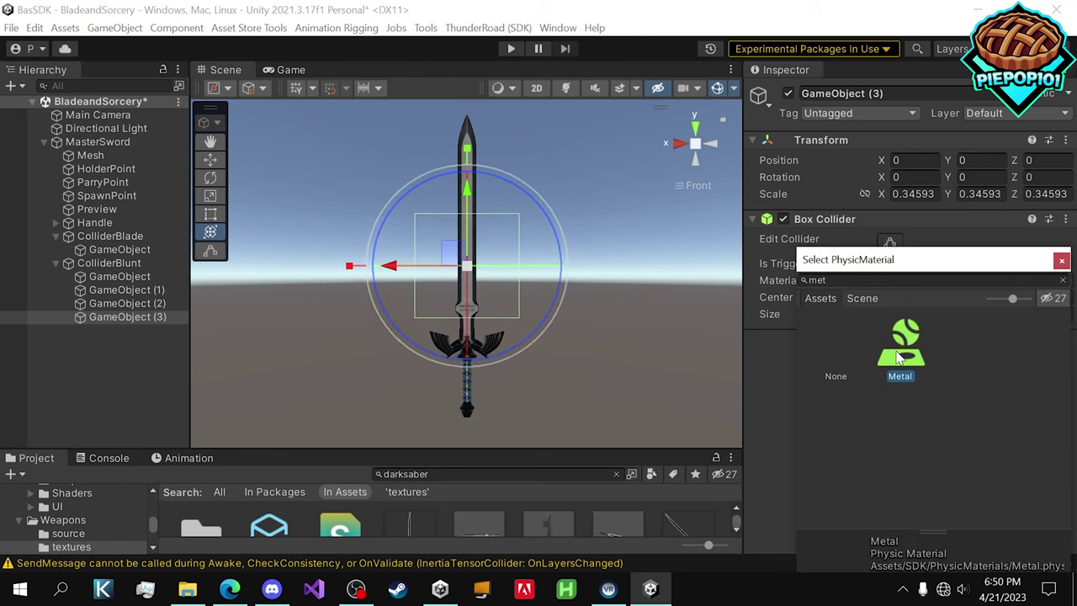
{"action": "left_click", "coordinate": [1062, 261]}
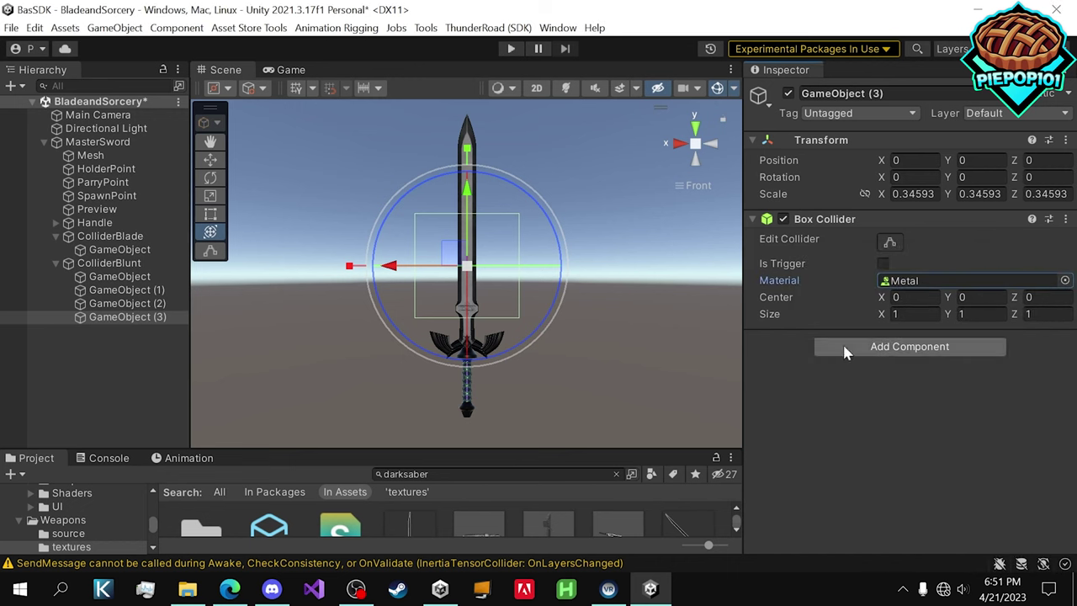
{"action": "left_click", "coordinate": [127, 277]}
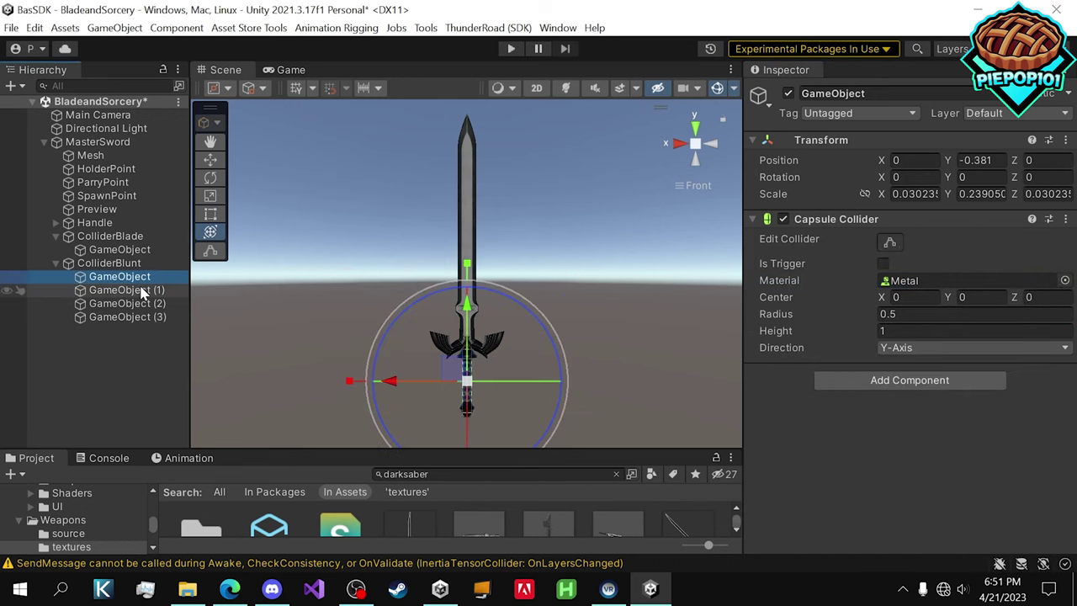
{"action": "key", "text": "ctrl+d"}
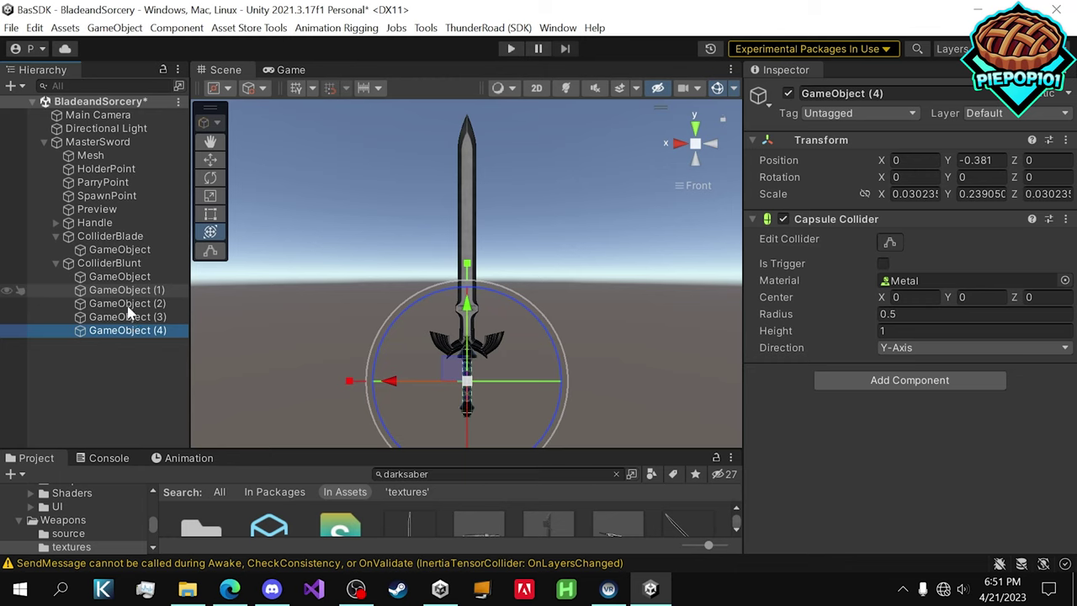
{"action": "key", "text": "ctrl+z"}
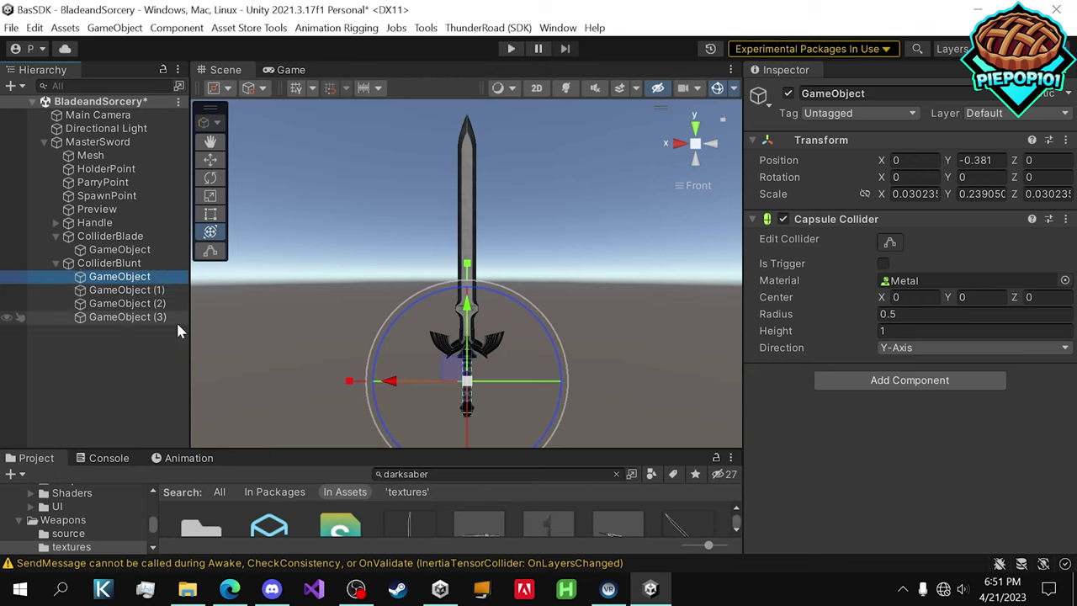
{"action": "key", "text": "ctrl+d"}
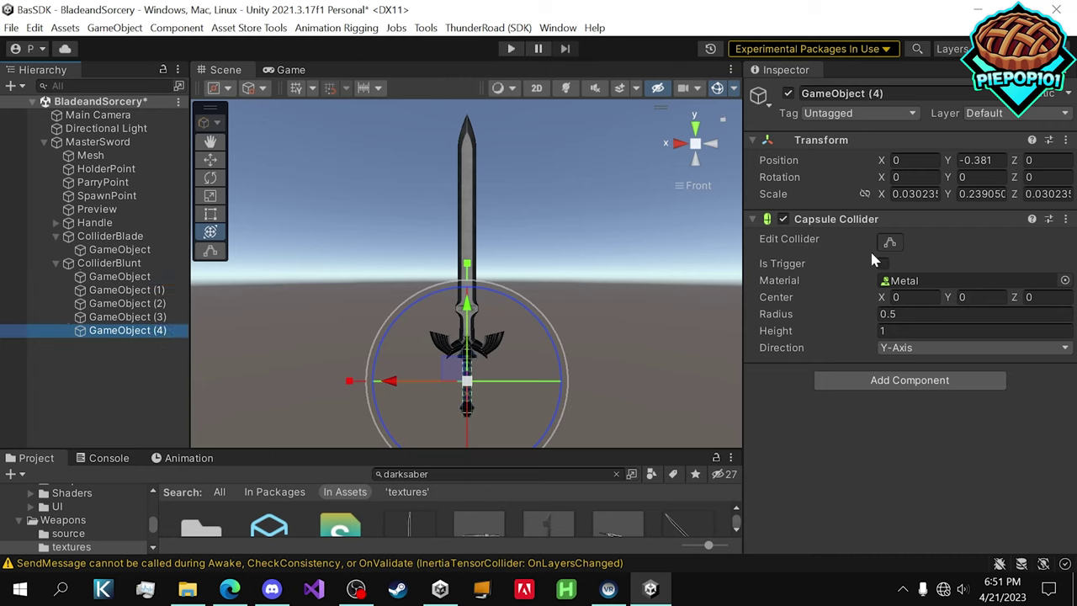
{"action": "key", "text": "ctrl+z"}
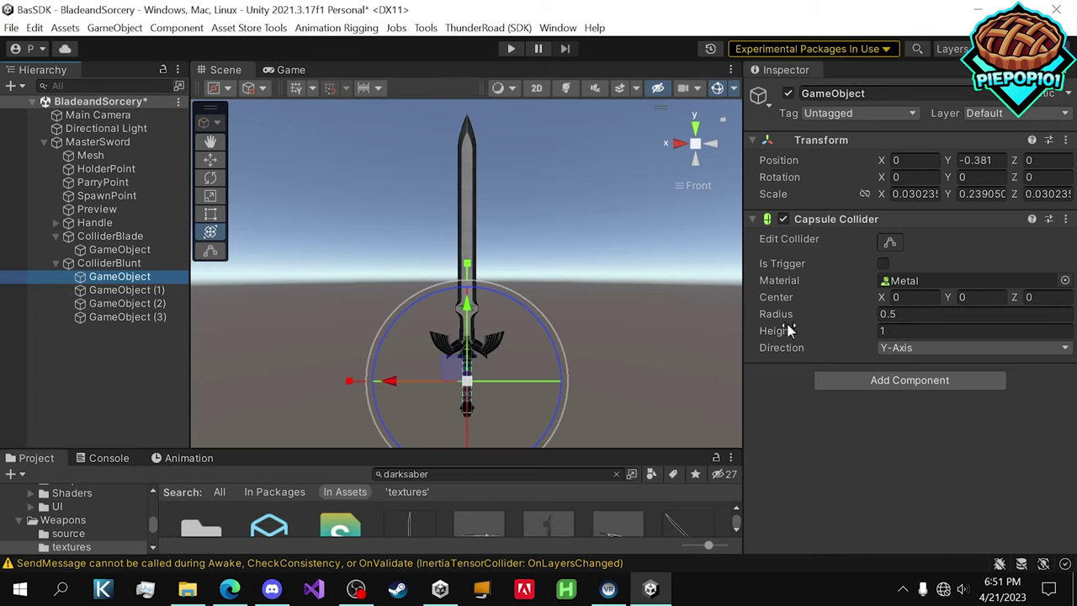
Step: Move GameObject (3) down to the hilt and scale it into a small box along the guard wing
{"action": "key", "text": "ctrl+z"}
{"action": "key", "text": "f"}
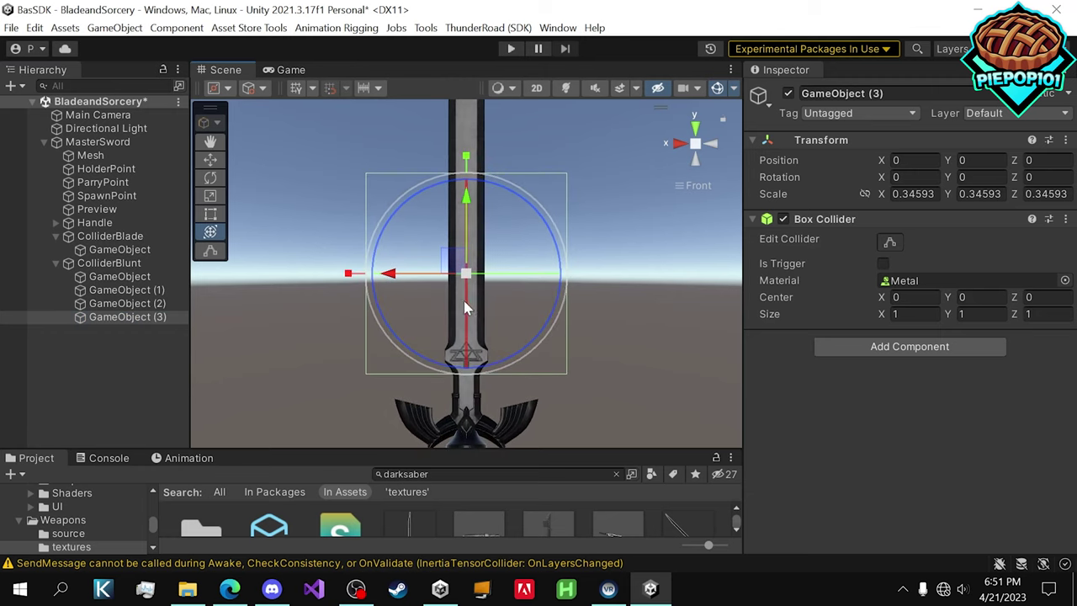
{"action": "left_click_drag", "start_coordinate": [476, 202], "coordinate": [469, 360]}
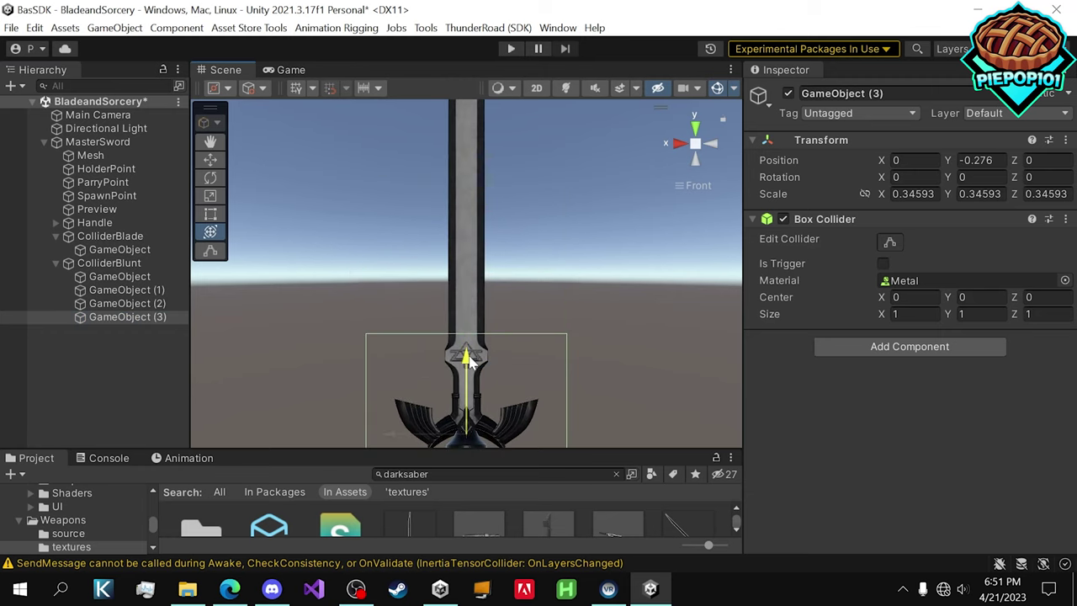
{"action": "key", "text": "f"}
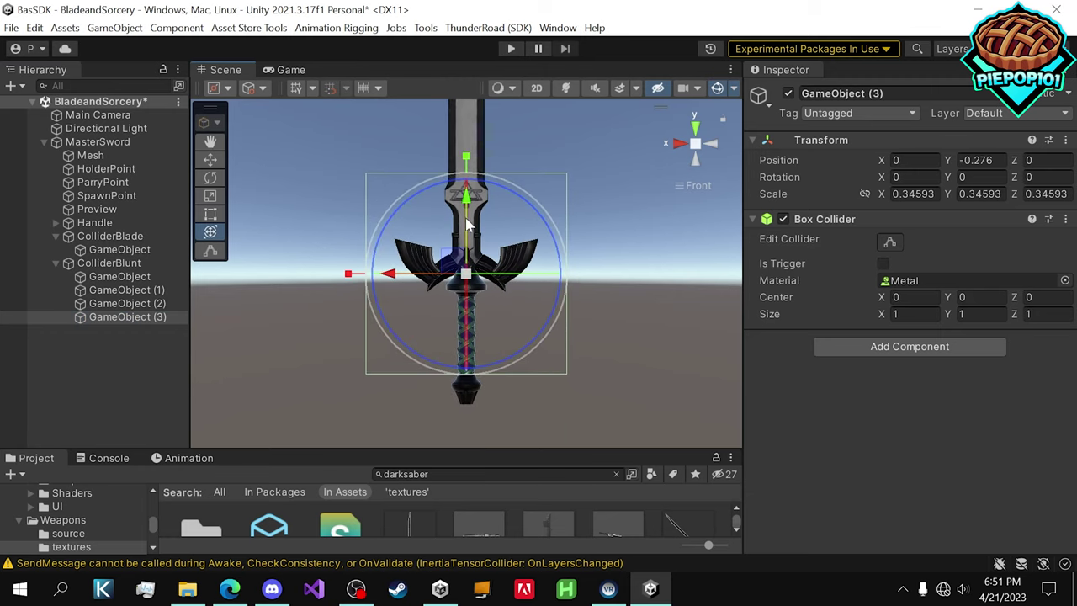
{"action": "left_click_drag", "start_coordinate": [466, 274], "coordinate": [471, 209]}
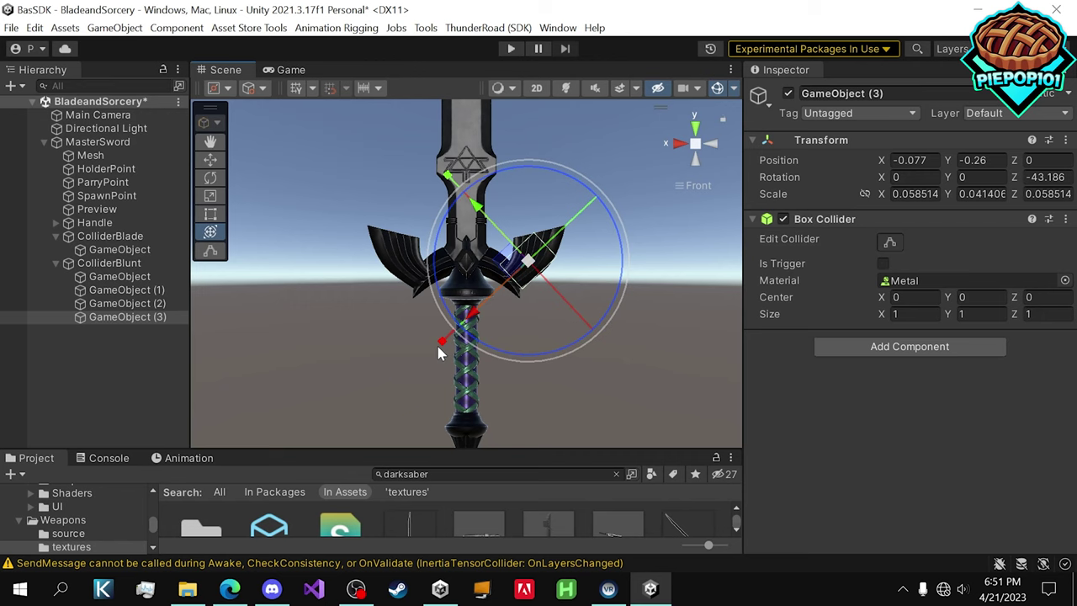
{"action": "left_click_drag", "start_coordinate": [438, 346], "coordinate": [389, 391]}
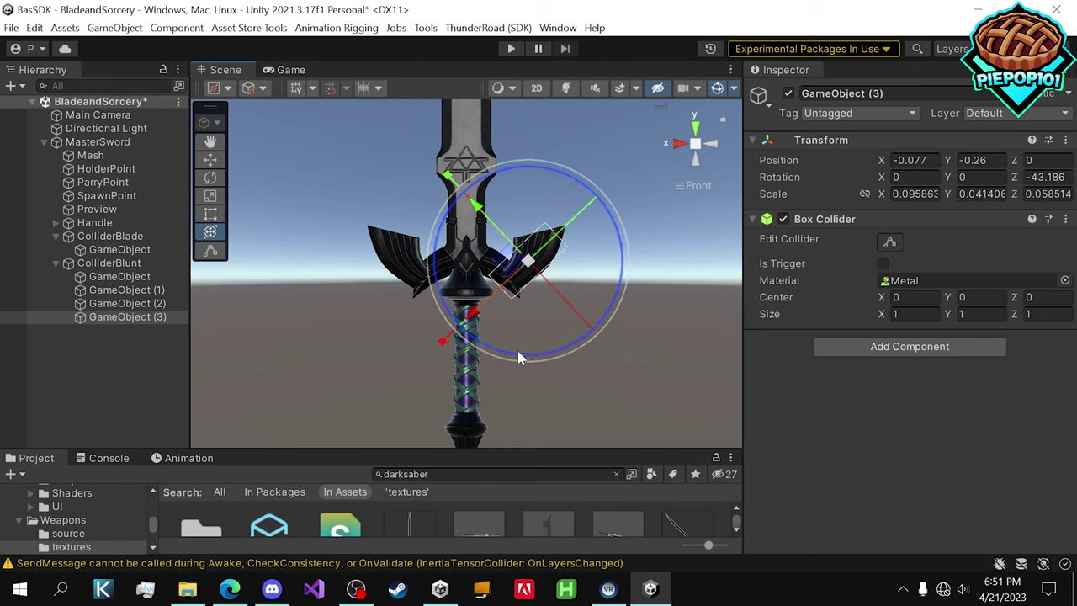
Step: Duplicate the guard collider and mirror it to Position X 0.077 and Rotation Z 43.186
{"action": "key", "text": "ctrl+d"}
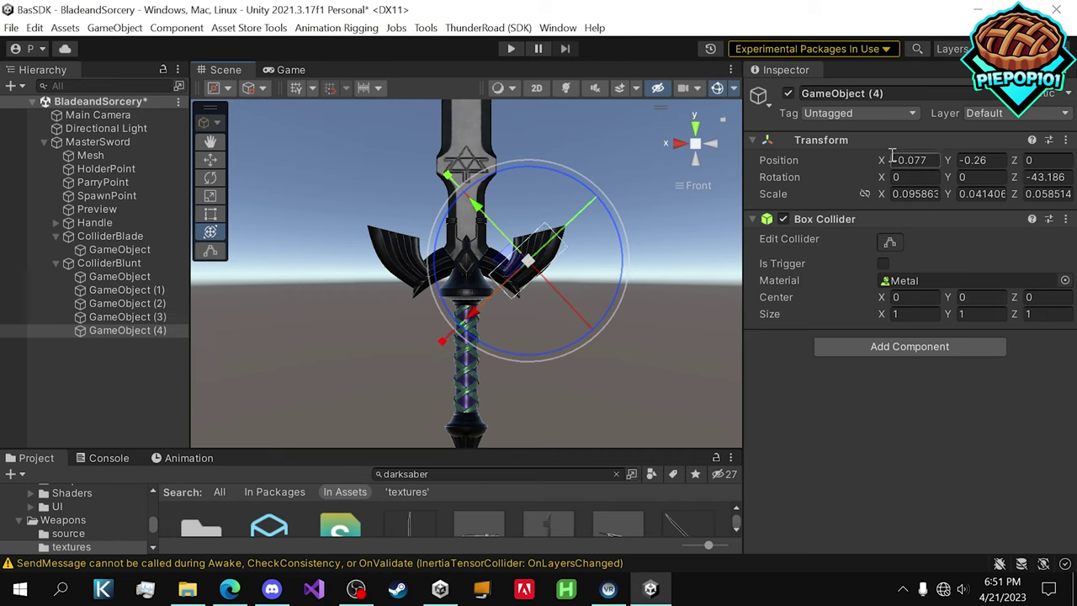
{"action": "type", "text": "0.077"}
{"action": "key", "text": "Return"}
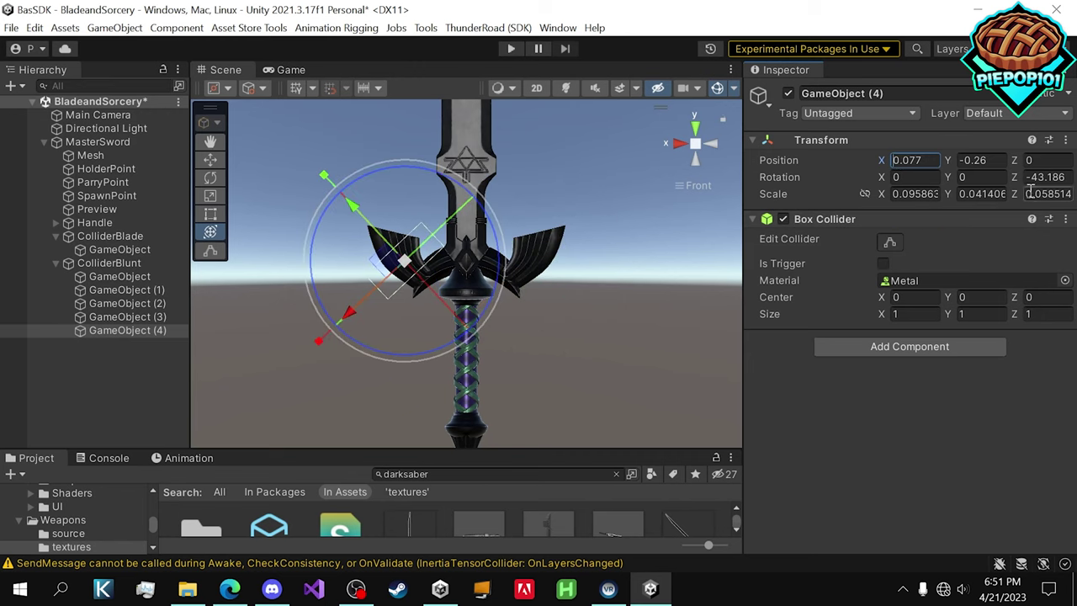
{"action": "type", "text": "43.186"}
{"action": "key", "text": "Return"}
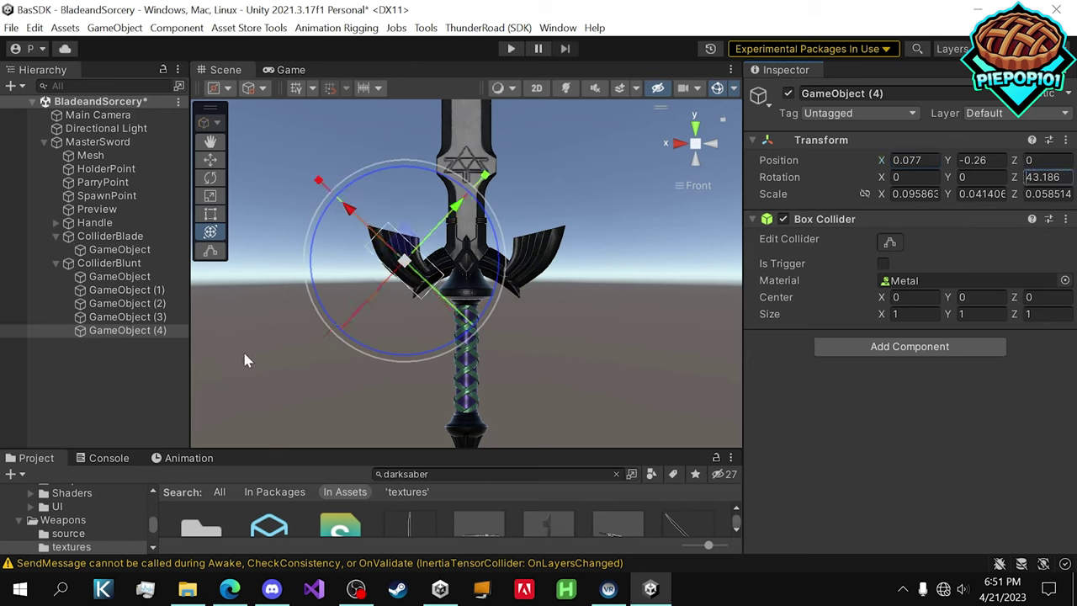
{"action": "left_click", "coordinate": [156, 316], "text": "ctrl"}
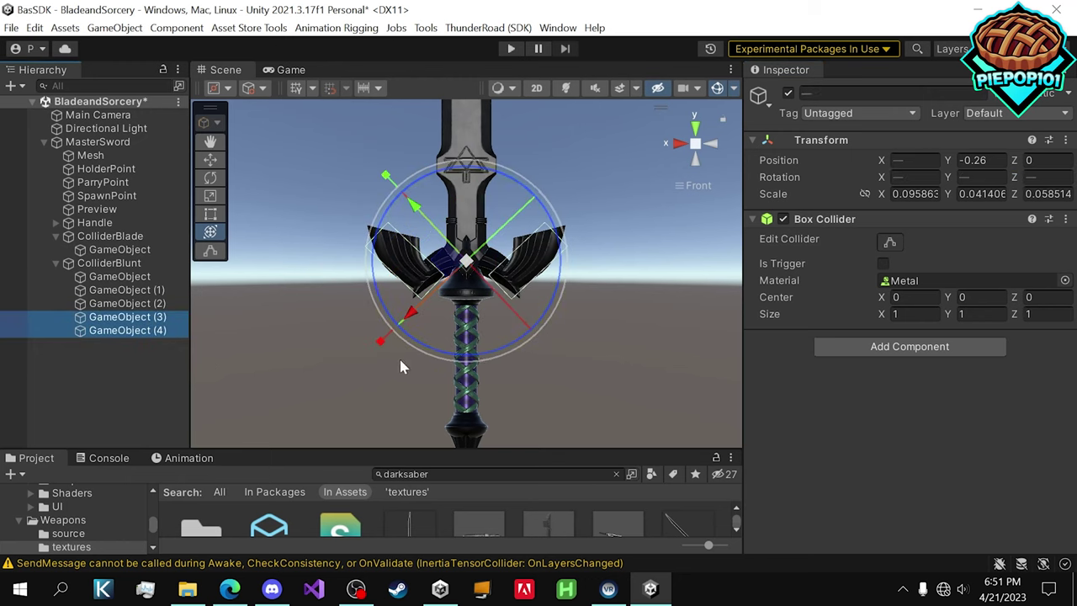
{"action": "left_click", "coordinate": [124, 330]}
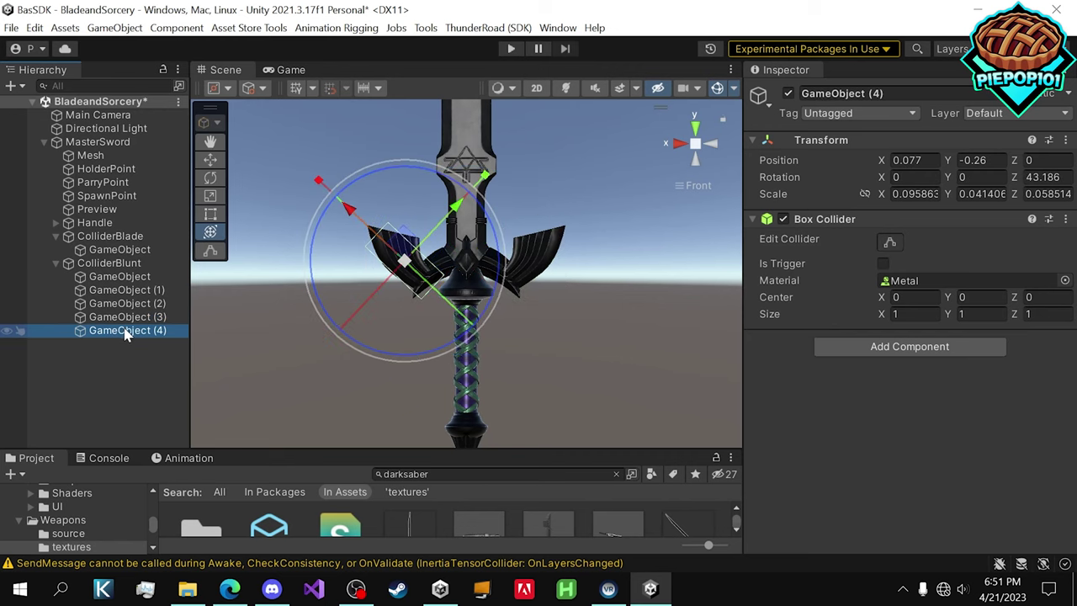
Step: Duplicate the left guard collider and rotate and move it onto the inner wing
{"action": "key", "text": "ctrl+d"}
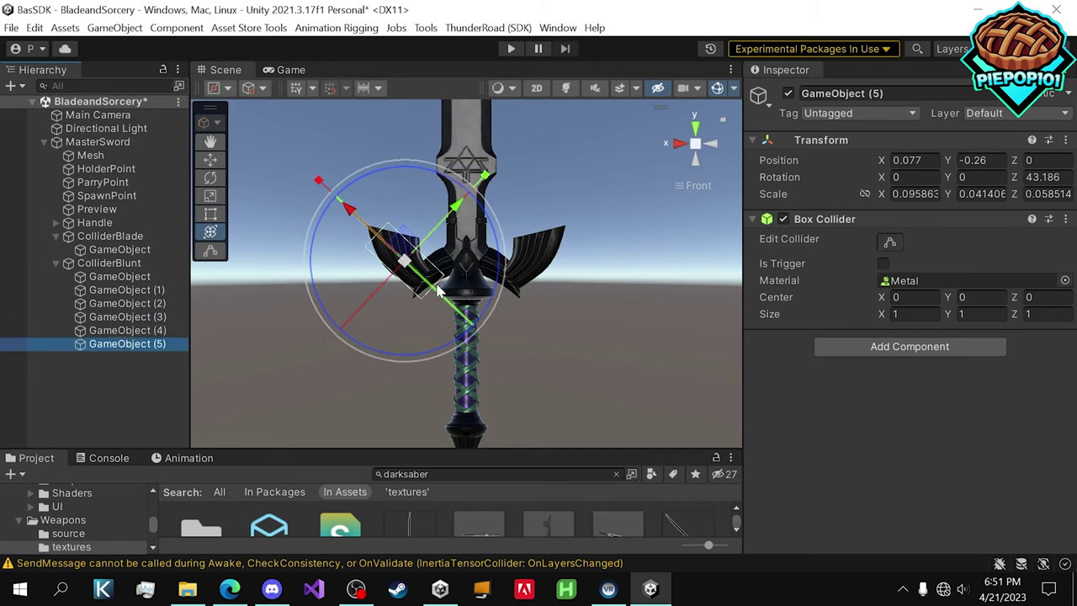
{"action": "left_click_drag", "start_coordinate": [413, 221], "coordinate": [465, 296]}
{"action": "left_click_drag", "start_coordinate": [393, 251], "coordinate": [430, 265]}
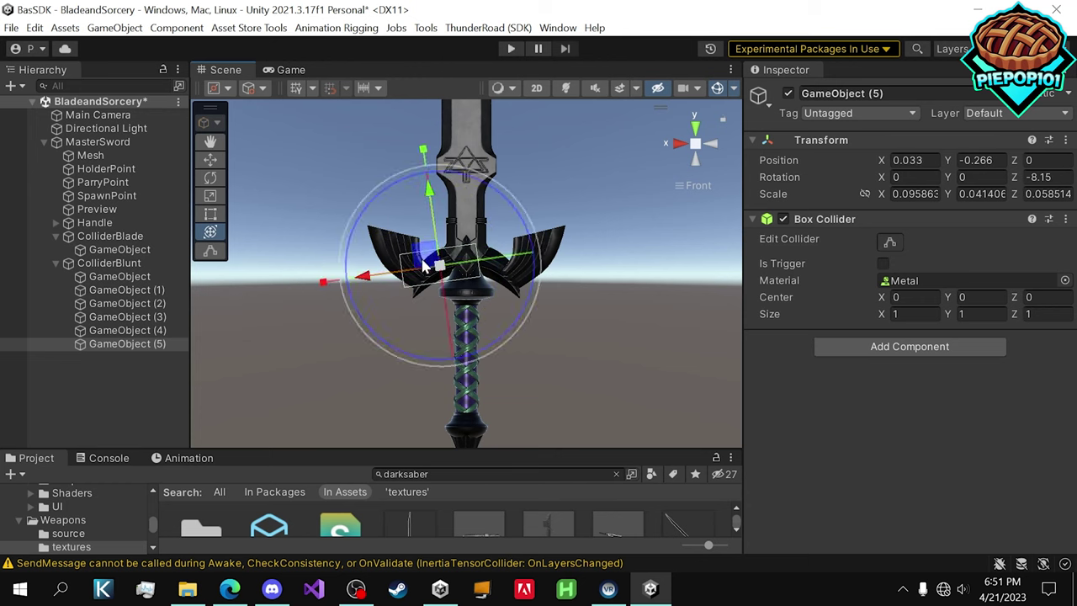
{"action": "scroll", "coordinate": [432, 266], "scroll_direction": "up", "scroll_amount": 3}
{"action": "scroll", "coordinate": [432, 266], "scroll_direction": "up", "scroll_amount": 2}
{"action": "left_click_drag", "start_coordinate": [499, 190], "coordinate": [441, 175]}
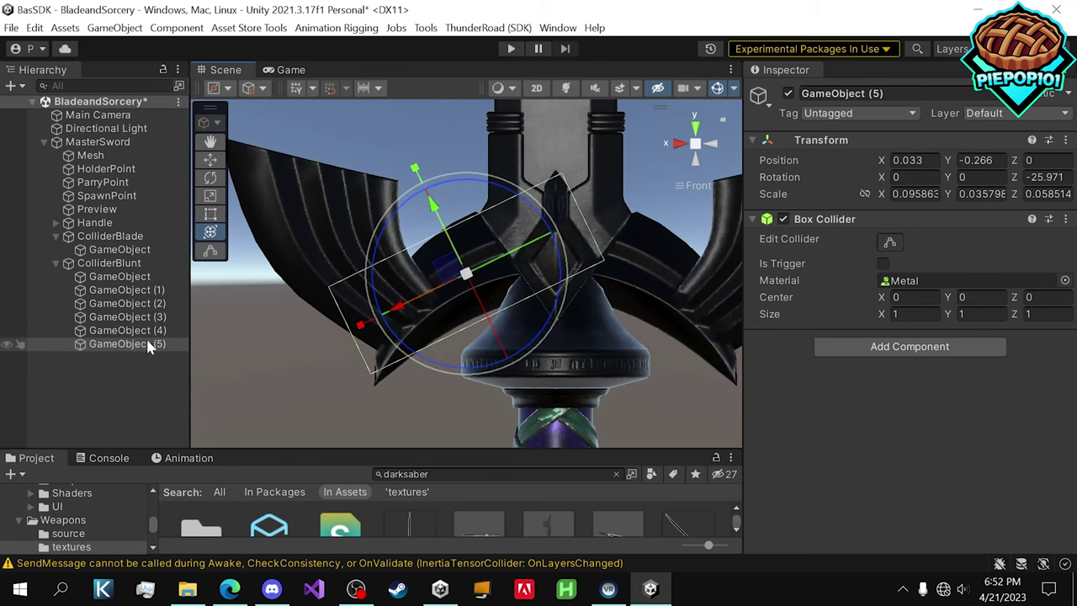
Step: Duplicate the inner collider and mirror it by negating Position X and Rotation Z 25.971
{"action": "key", "text": "ctrl+d"}
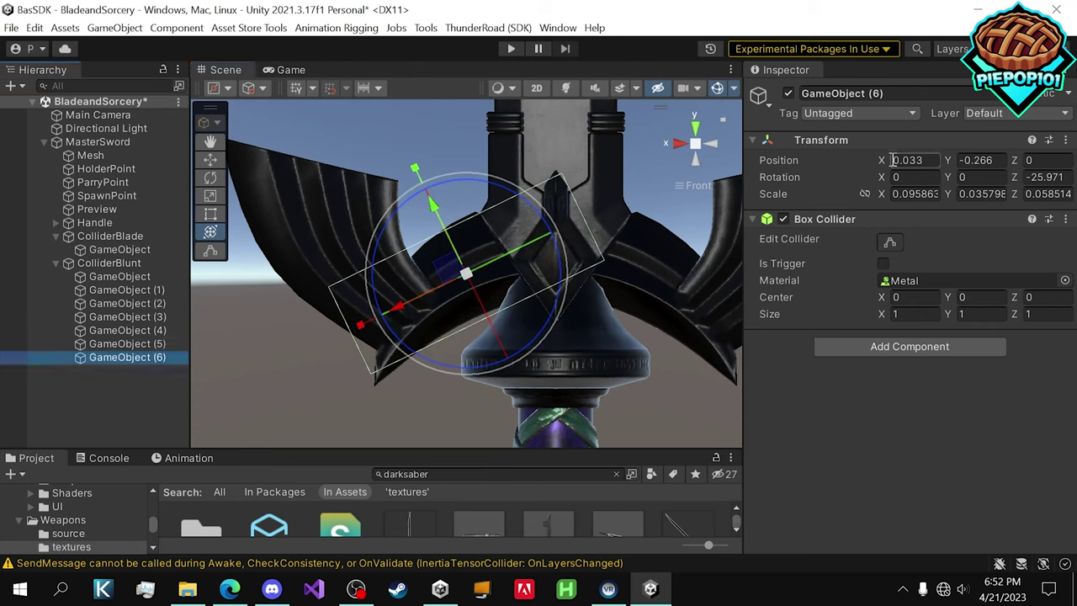
{"action": "left_click", "coordinate": [897, 161]}
{"action": "type", "text": "-"}
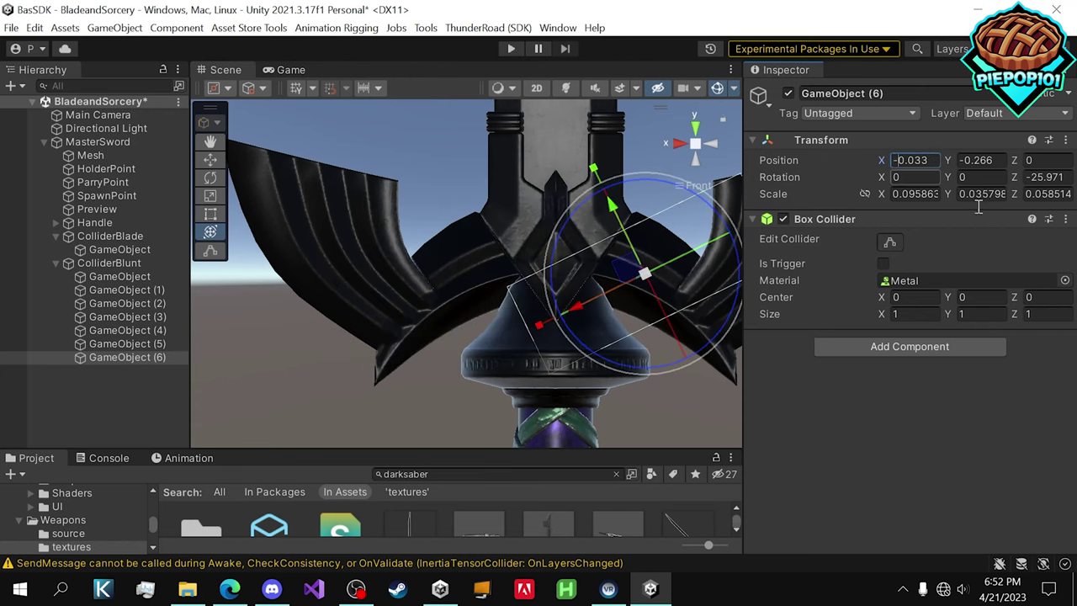
{"action": "left_click", "coordinate": [1029, 177]}
{"action": "key", "text": "Delete"}
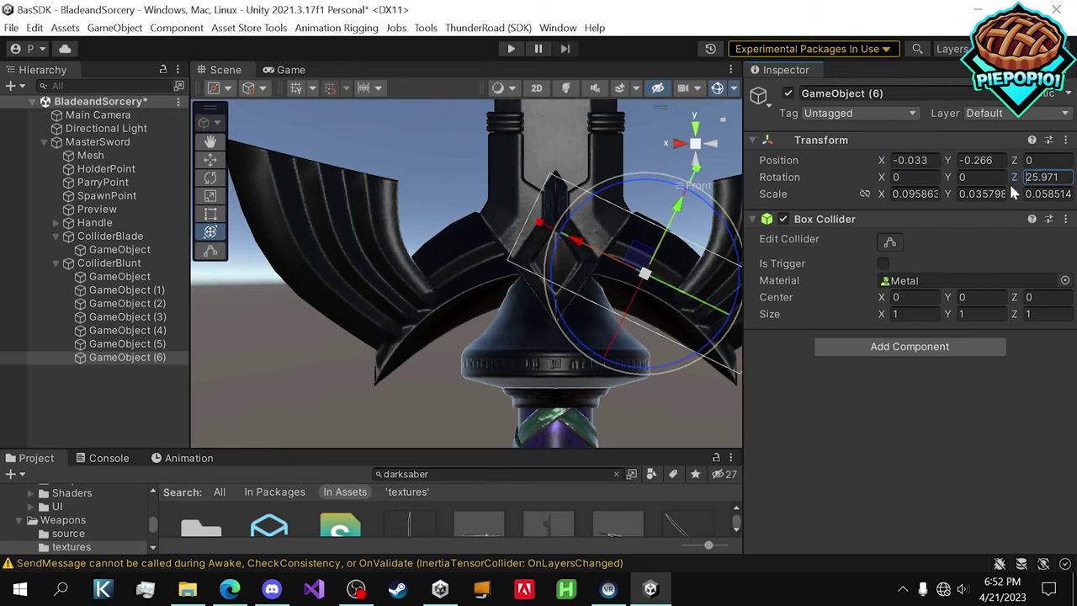
{"action": "double_click", "coordinate": [126, 263]}
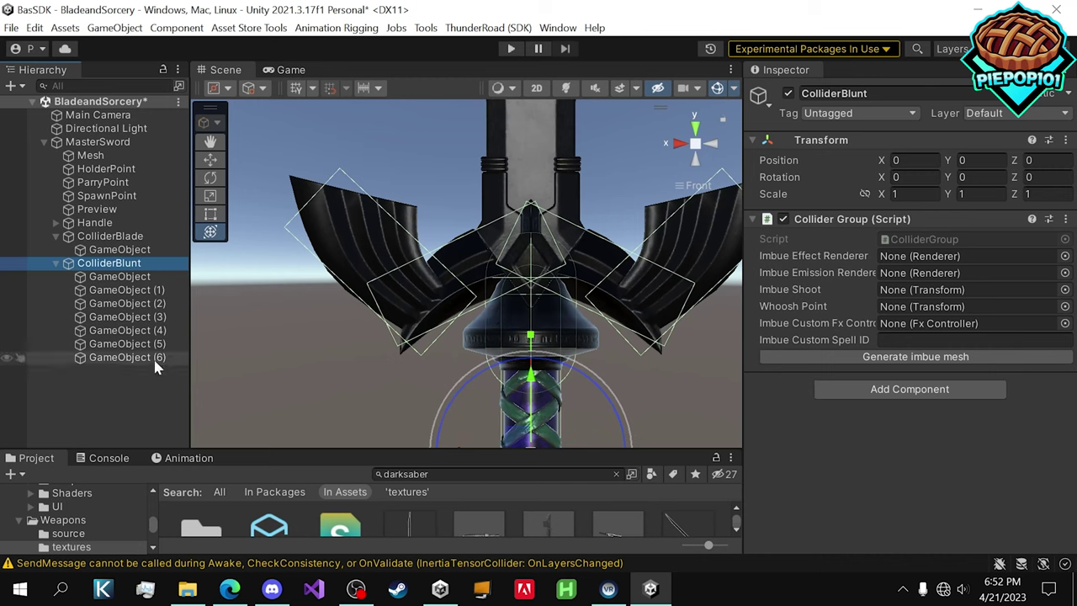
Step: Thin GameObject (3)–(6) front-to-back to a Z scale of about 0.0285
{"action": "double_click", "coordinate": [152, 357]}
{"action": "left_click", "coordinate": [126, 316], "text": "shift"}
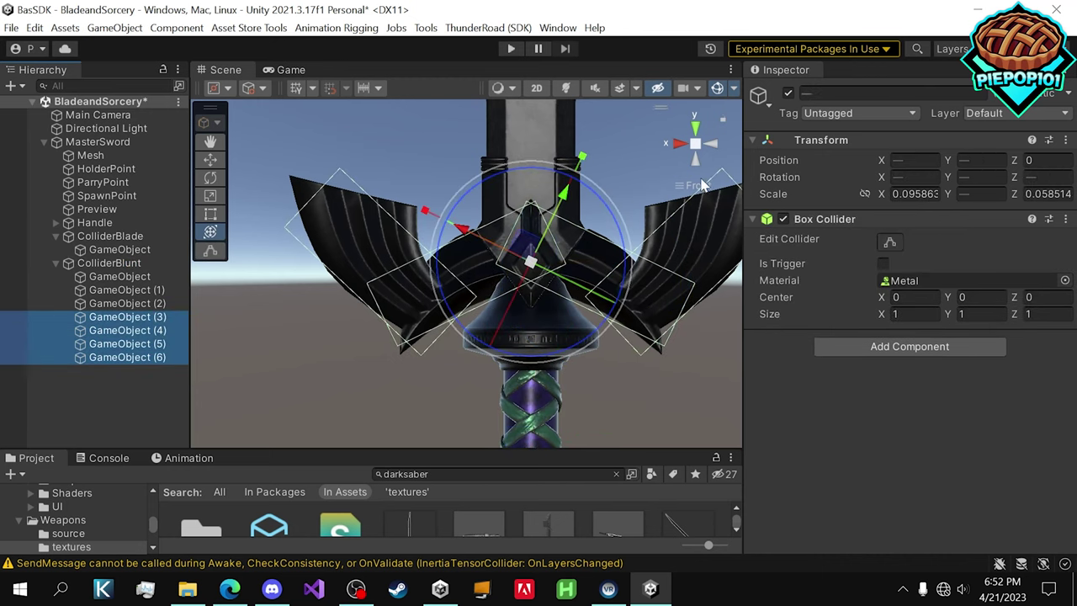
{"action": "left_click", "coordinate": [711, 145]}
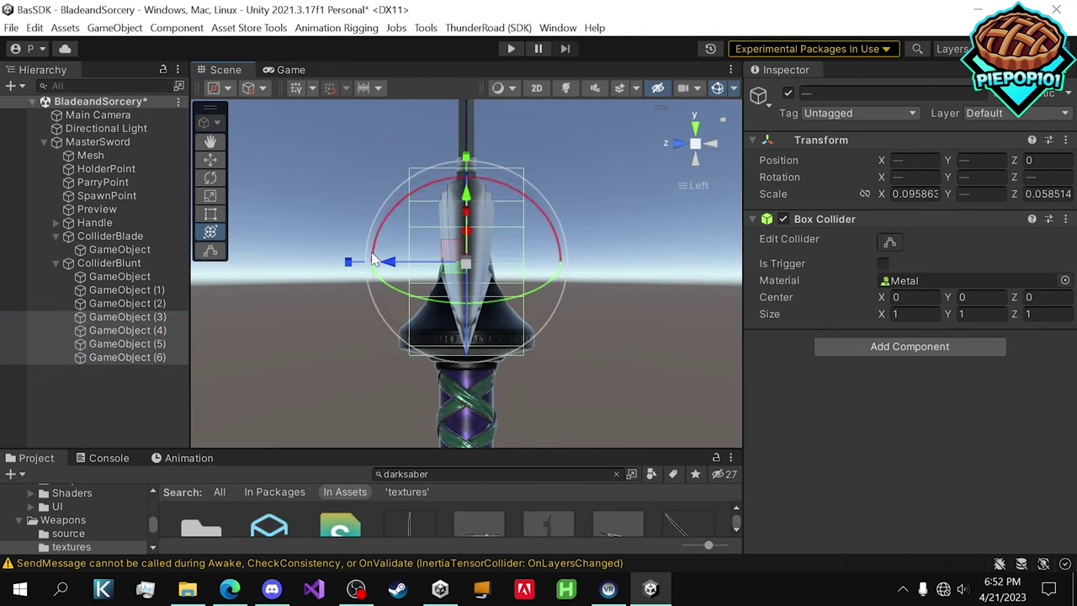
{"action": "left_click_drag", "start_coordinate": [348, 263], "coordinate": [383, 263]}
{"action": "left_click", "coordinate": [680, 145]}
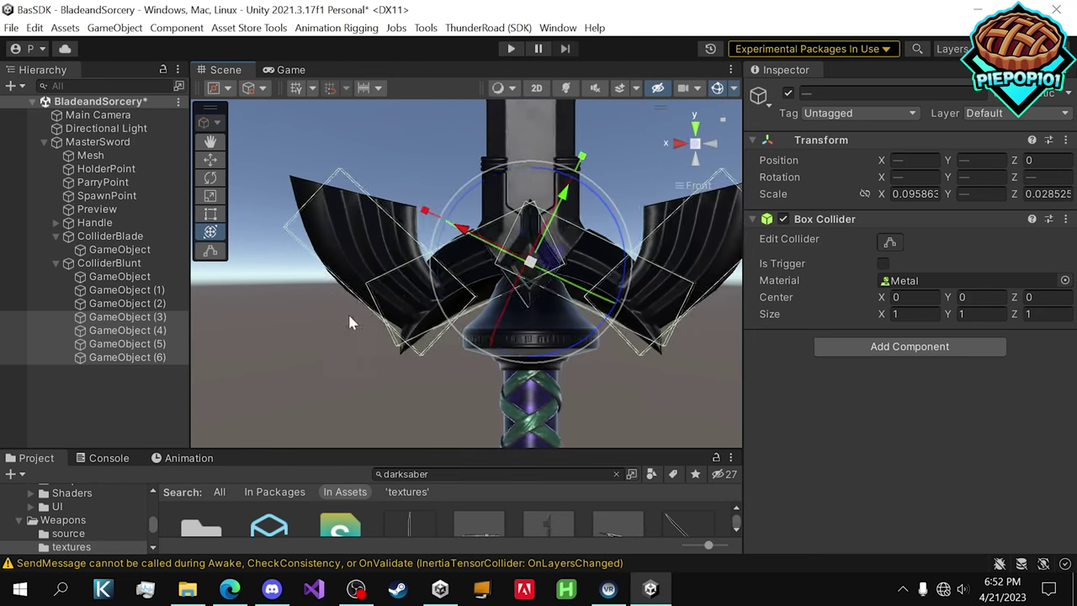
Step: Frame ColliderBlade and ColliderBlunt together and orbit the sword to inspect the colliders
{"action": "left_click", "coordinate": [347, 312]}
{"action": "left_click", "coordinate": [111, 236]}
{"action": "left_click", "coordinate": [127, 264], "text": "ctrl"}
{"action": "key", "text": "f"}
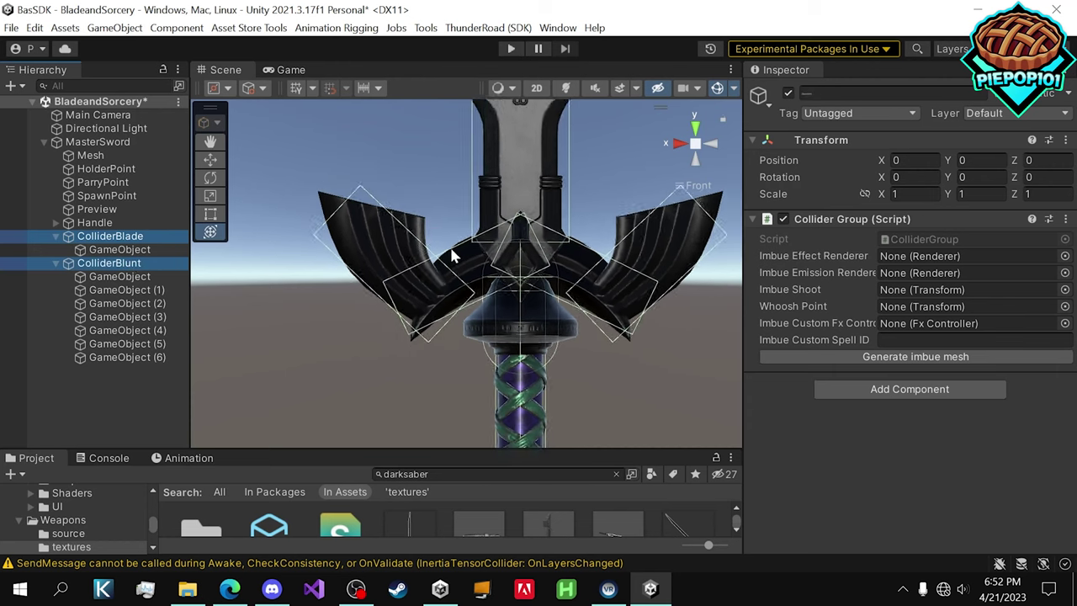
{"action": "left_click_drag", "start_coordinate": [473, 271], "coordinate": [528, 300], "text": "alt"}
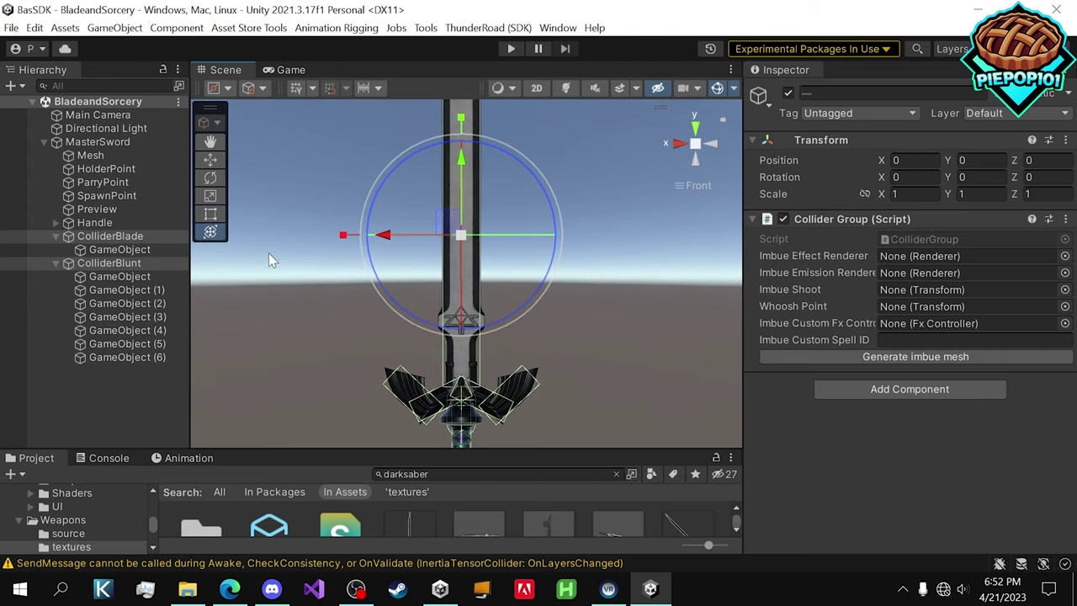
Step: Create a new empty GameObject and parent it under MasterSword
{"action": "right_click", "coordinate": [92, 400]}
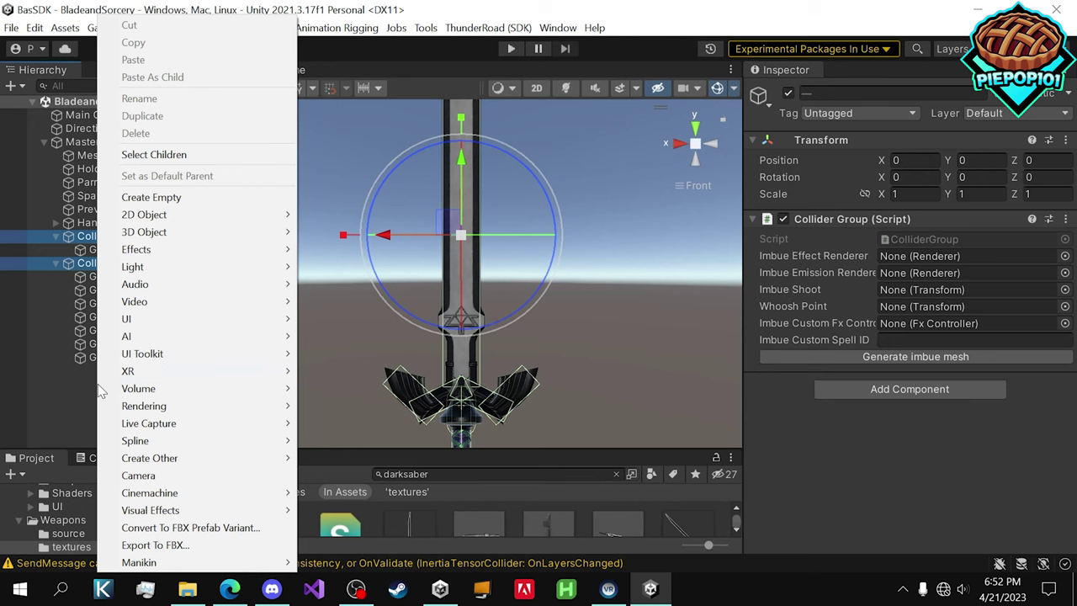
{"action": "left_click", "coordinate": [151, 197]}
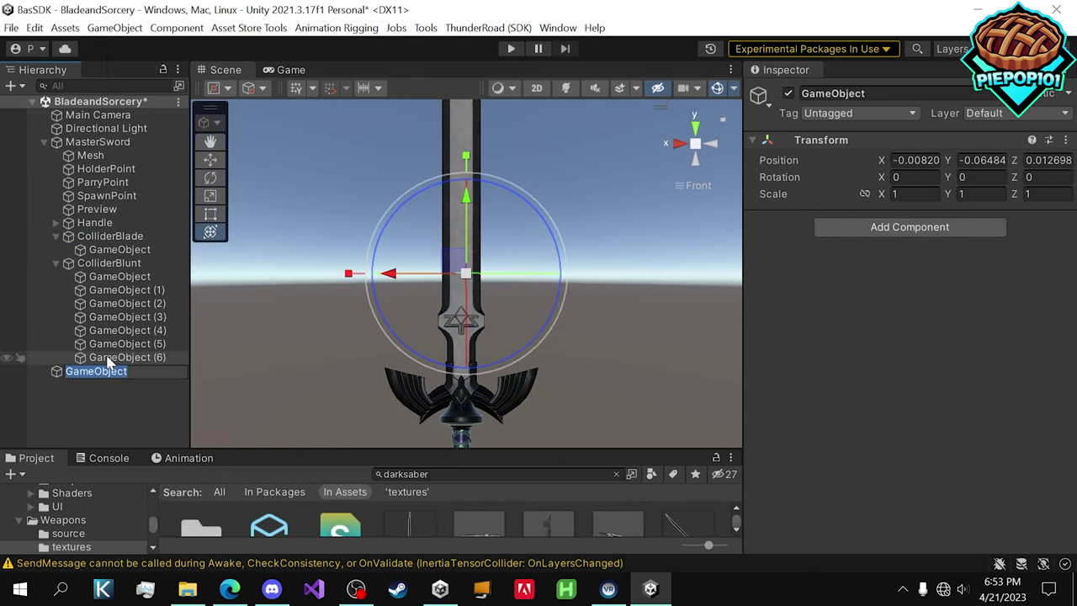
{"action": "left_click", "coordinate": [43, 141]}
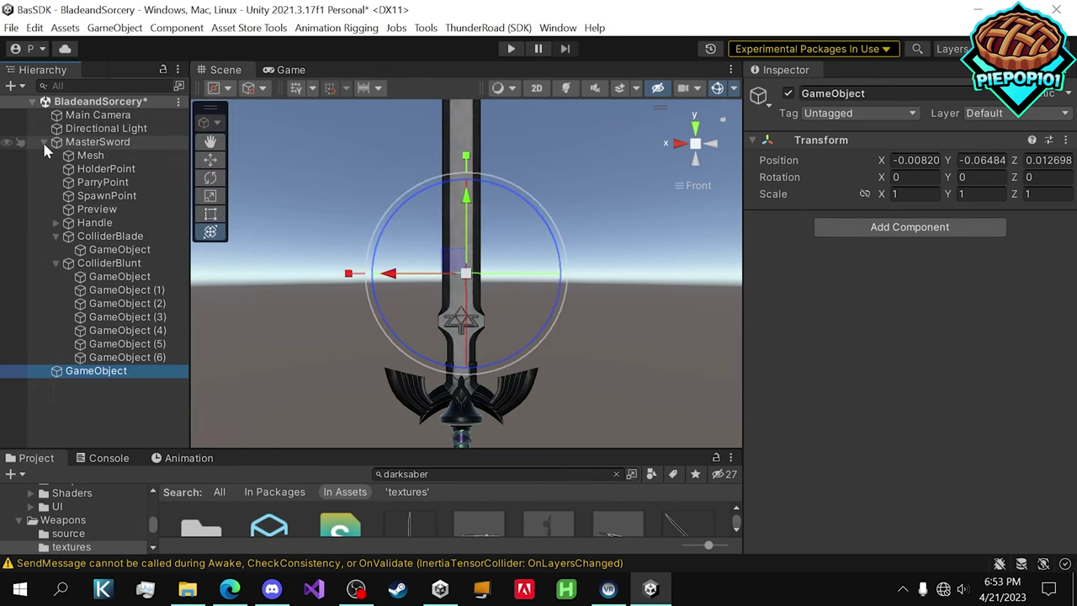
{"action": "left_click", "coordinate": [43, 141]}
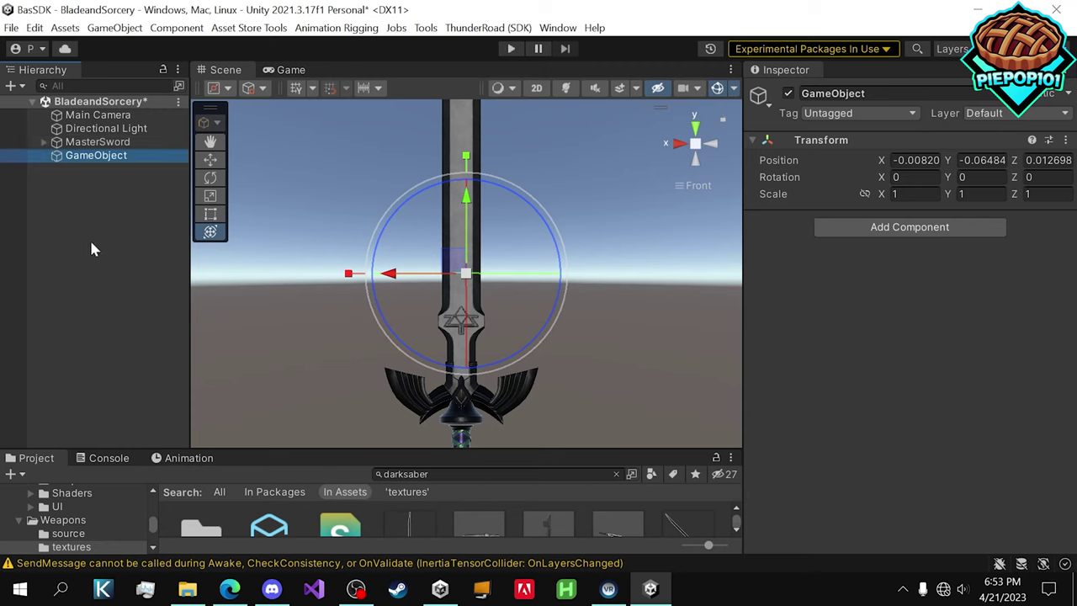
{"action": "right_click", "coordinate": [74, 143]}
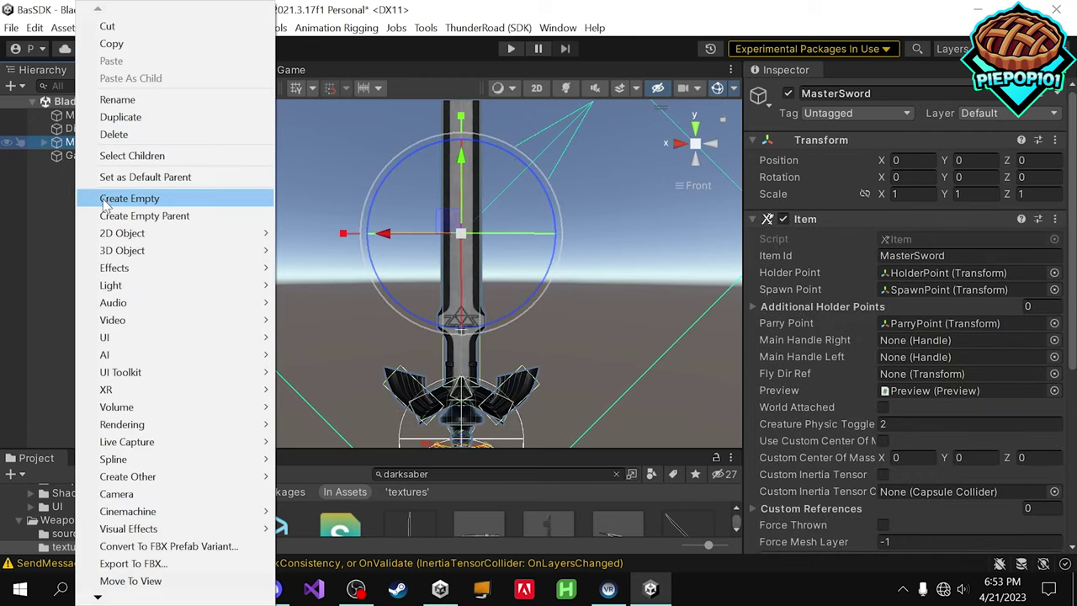
{"action": "left_click", "coordinate": [65, 212]}
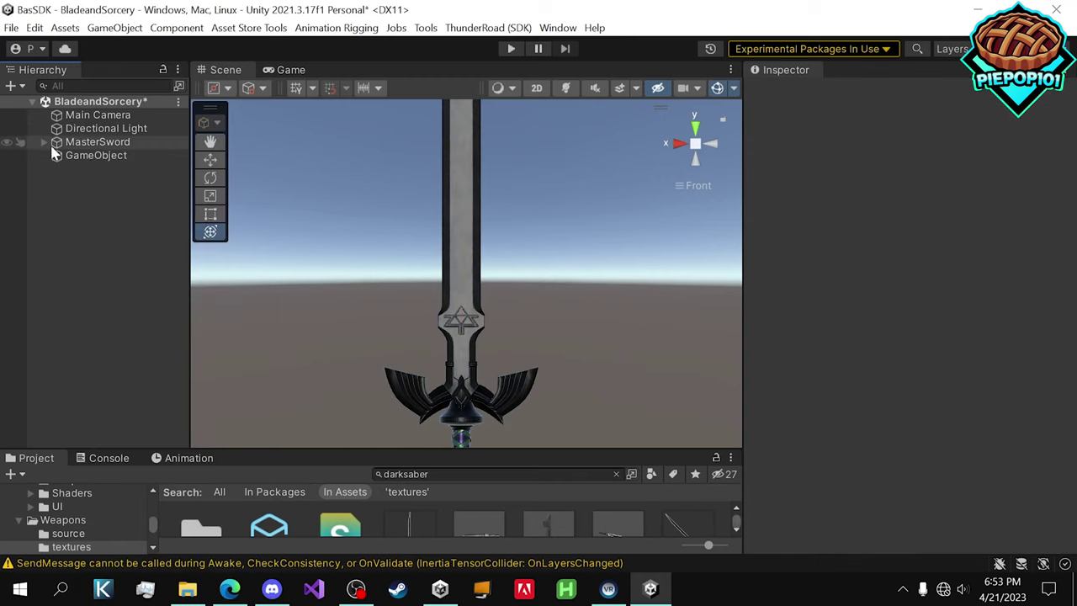
{"action": "left_click_drag", "start_coordinate": [71, 157], "coordinate": [84, 143]}
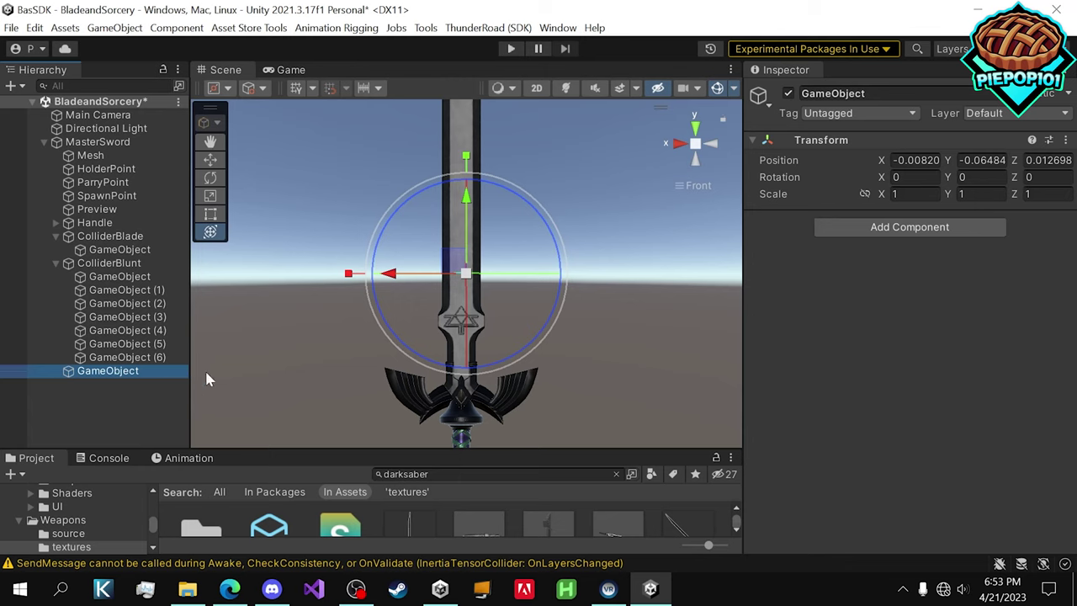
Step: Reset the new object's position to 0, 0, 0 and rename it Pierce
{"action": "left_click", "coordinate": [917, 160]}
{"action": "type", "text": "0"}
{"action": "left_click", "coordinate": [977, 160]}
{"action": "type", "text": "0"}
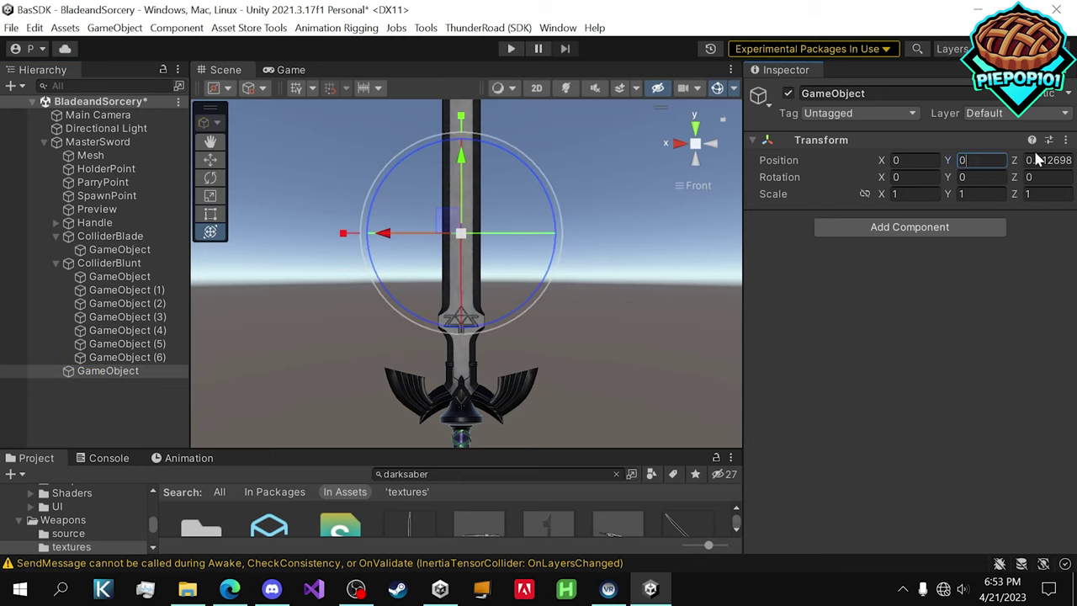
{"action": "left_click", "coordinate": [110, 373]}
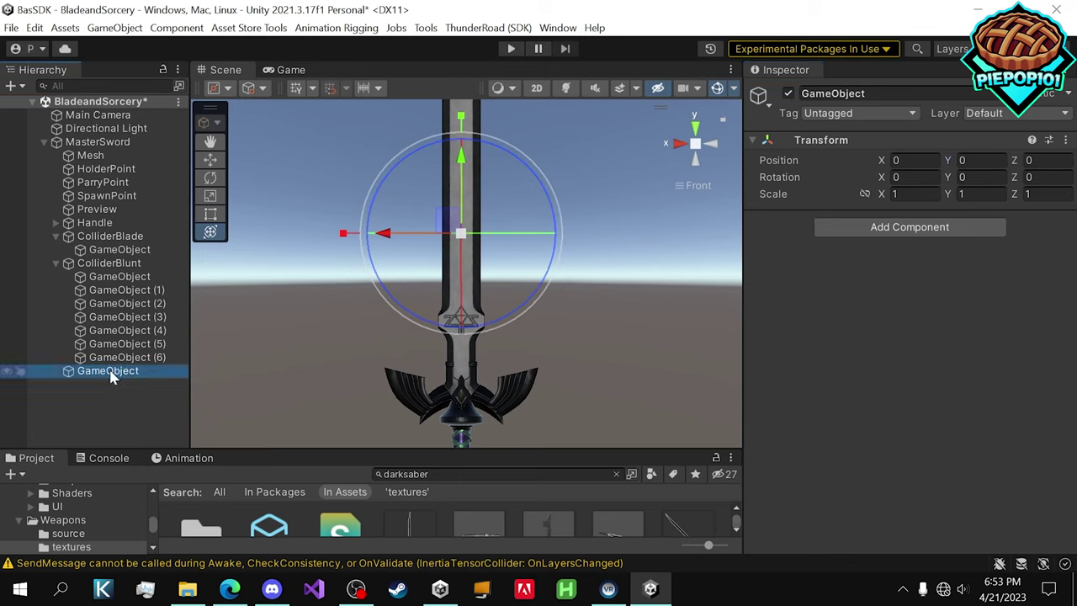
{"action": "key", "text": "F2"}
{"action": "type", "text": "Pi"}
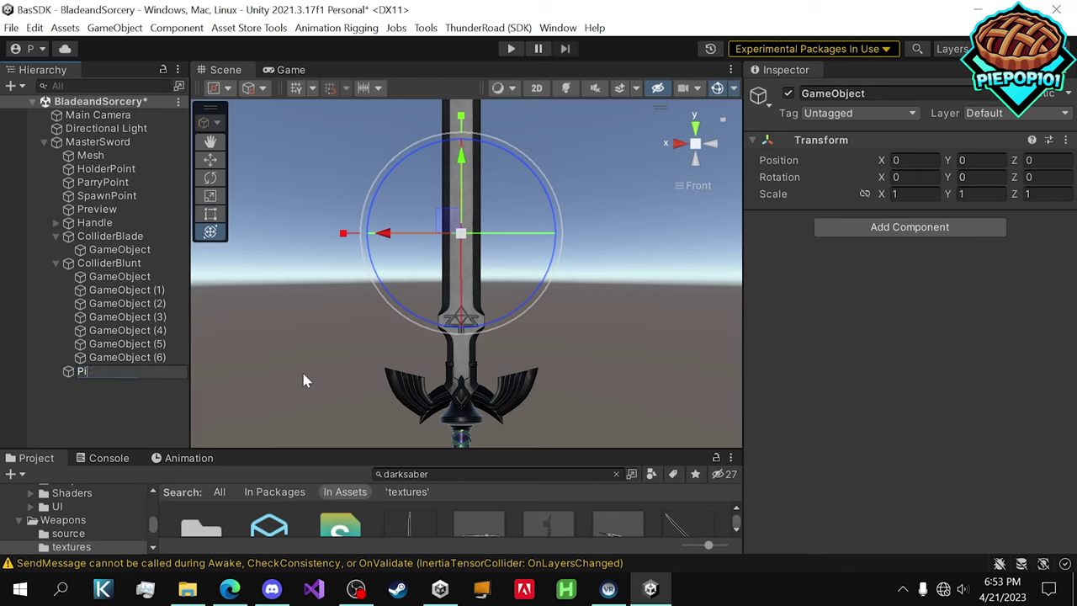
{"action": "type", "text": "erce"}
{"action": "key", "text": "Return"}
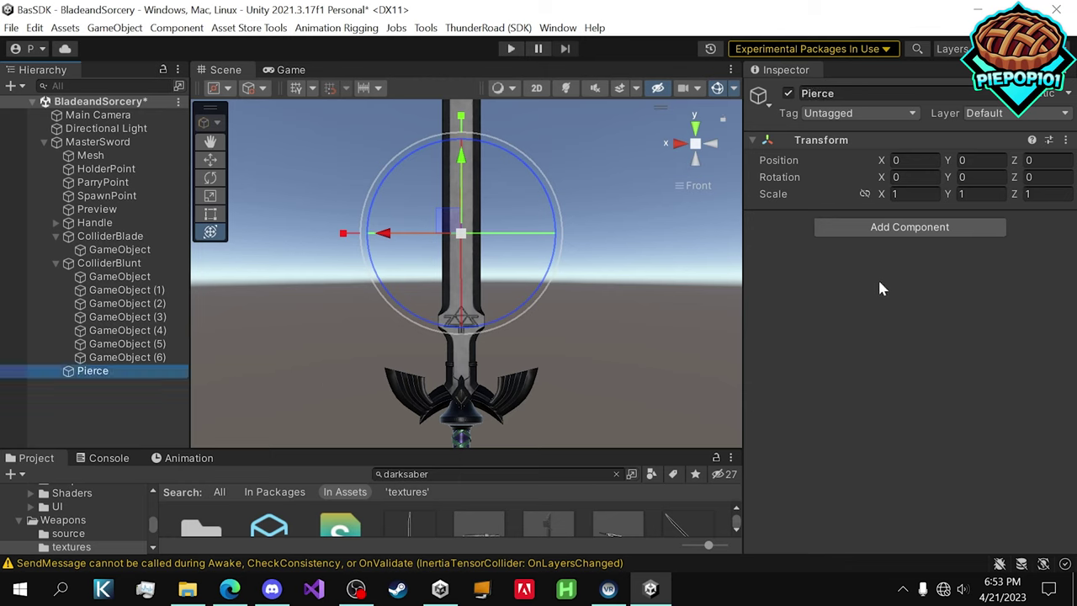
{"action": "left_click", "coordinate": [897, 227]}
Step: Add a Damager to Pierce with collider group ColliderBlade, direction Forward, penetration depth 1
{"action": "type", "text": "damager"}
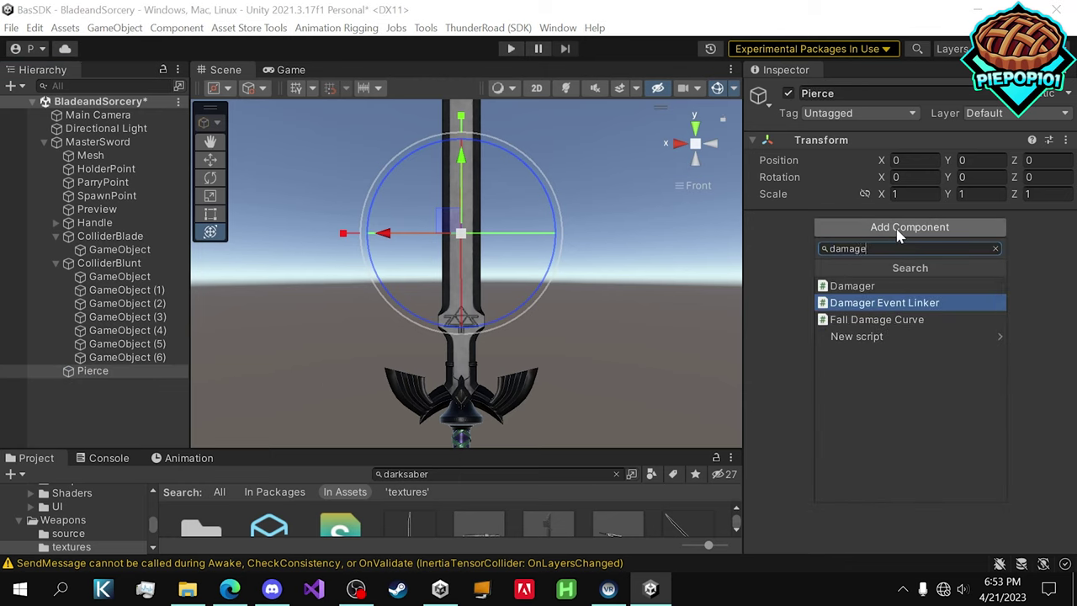
{"action": "left_click", "coordinate": [858, 289]}
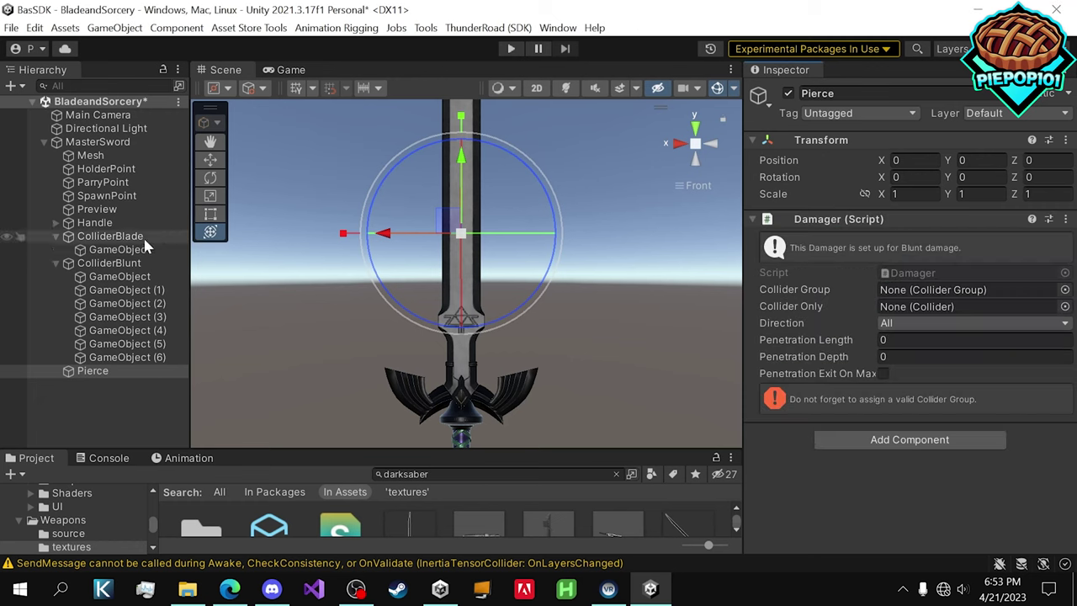
{"action": "left_click_drag", "start_coordinate": [100, 239], "coordinate": [110, 239]}
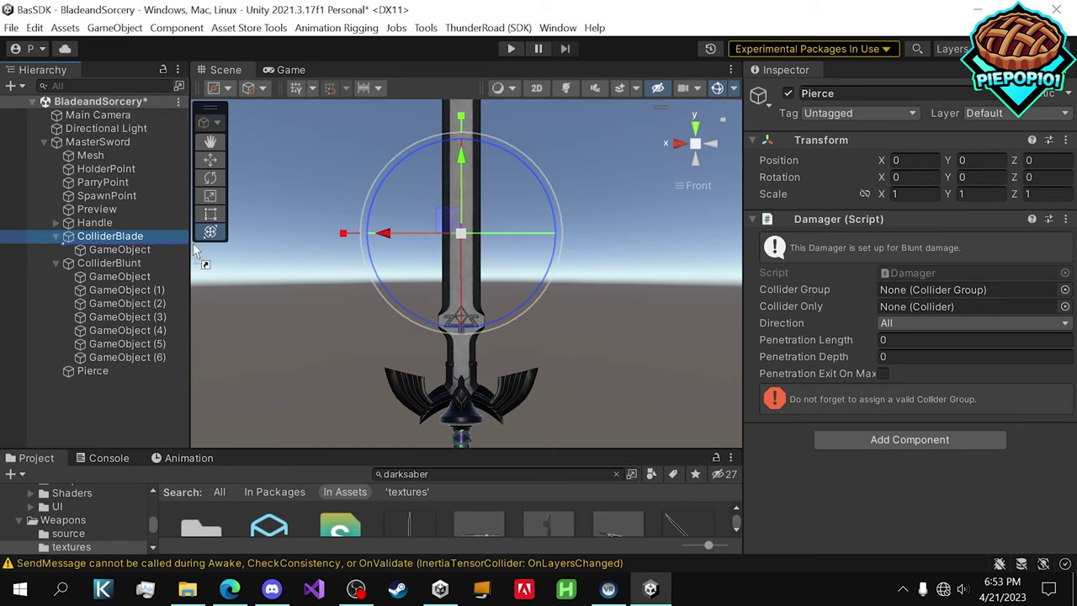
{"action": "left_click_drag", "start_coordinate": [193, 243], "coordinate": [1066, 290]}
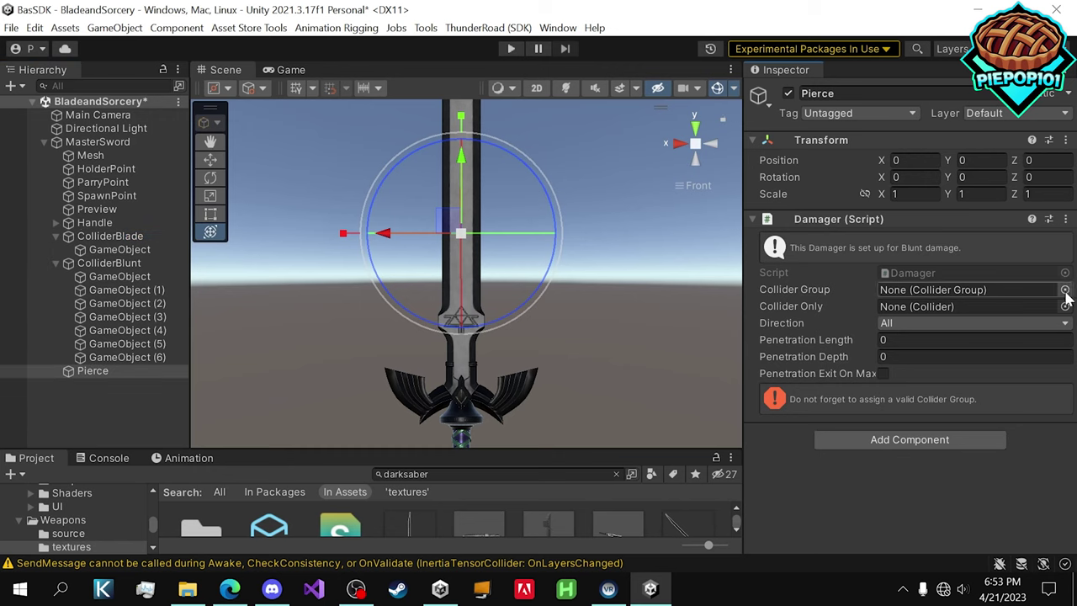
{"action": "left_click", "coordinate": [1065, 290]}
{"action": "left_click", "coordinate": [880, 333]}
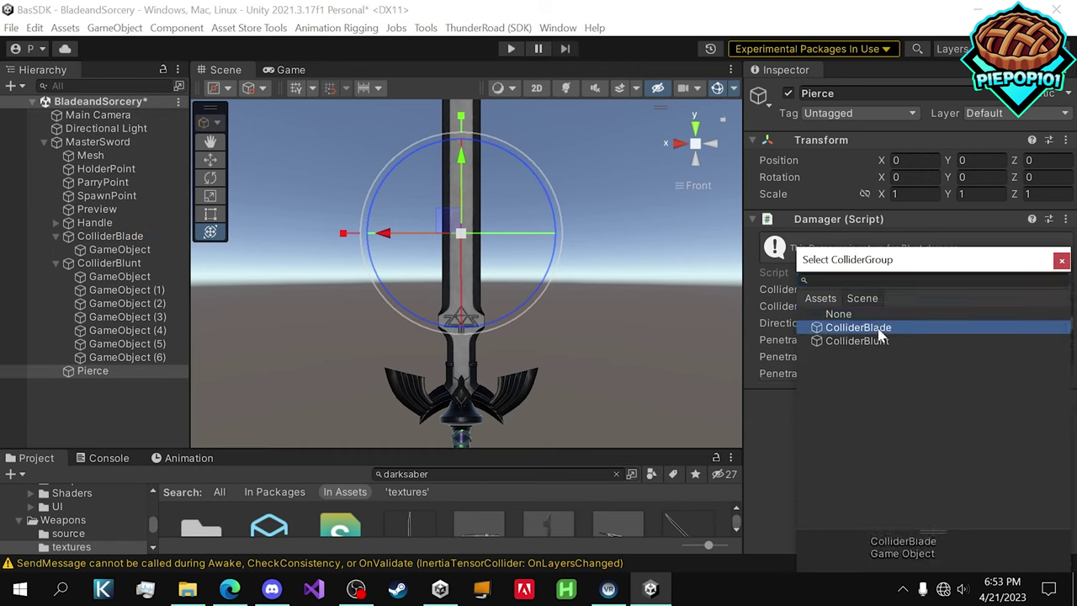
{"action": "left_click", "coordinate": [1061, 262]}
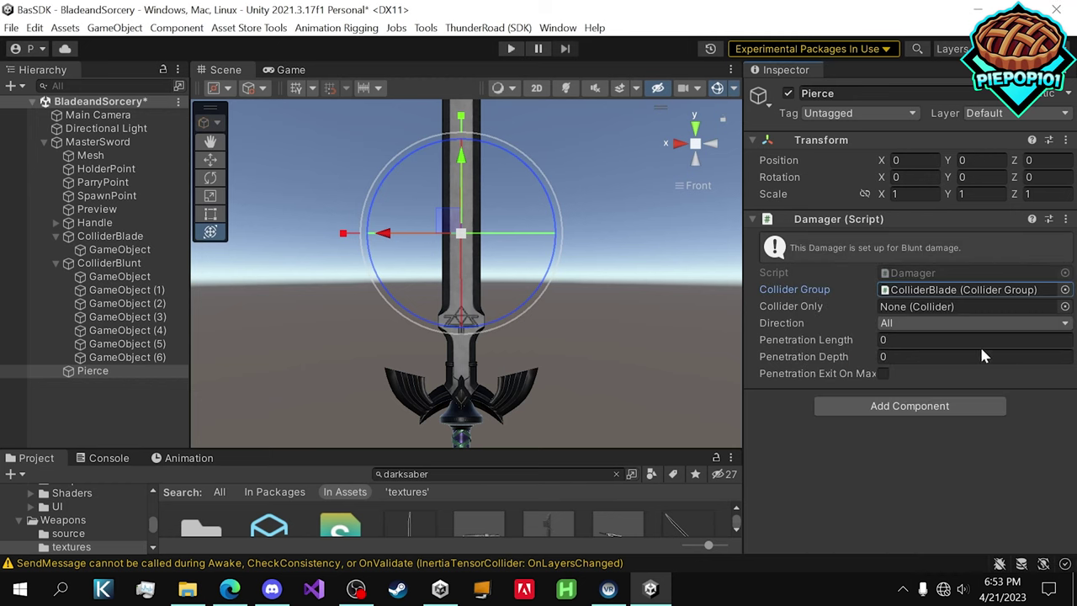
{"action": "left_click", "coordinate": [898, 323]}
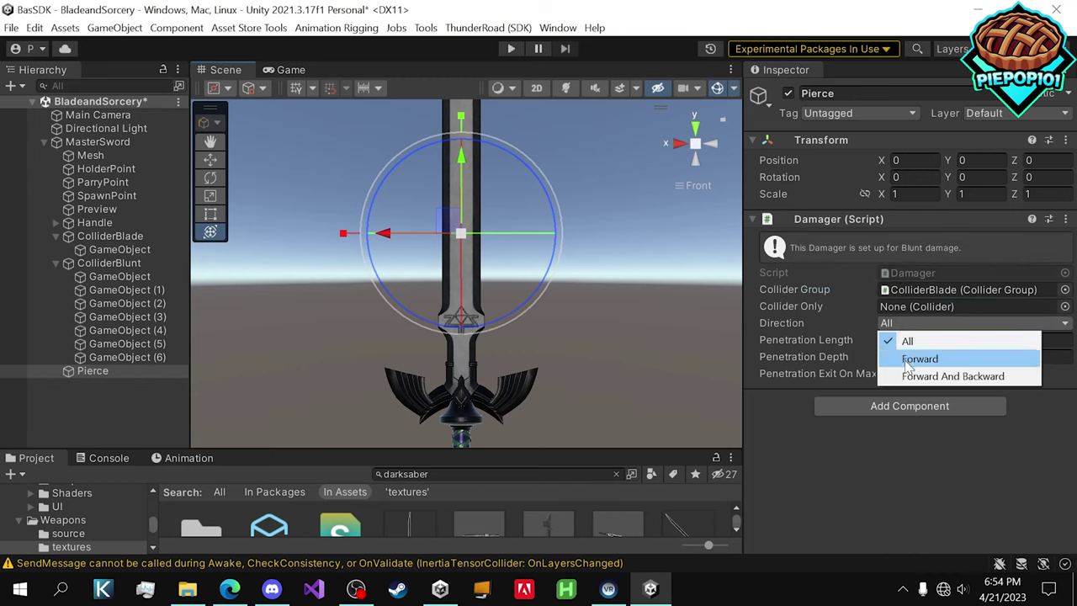
{"action": "left_click", "coordinate": [907, 359]}
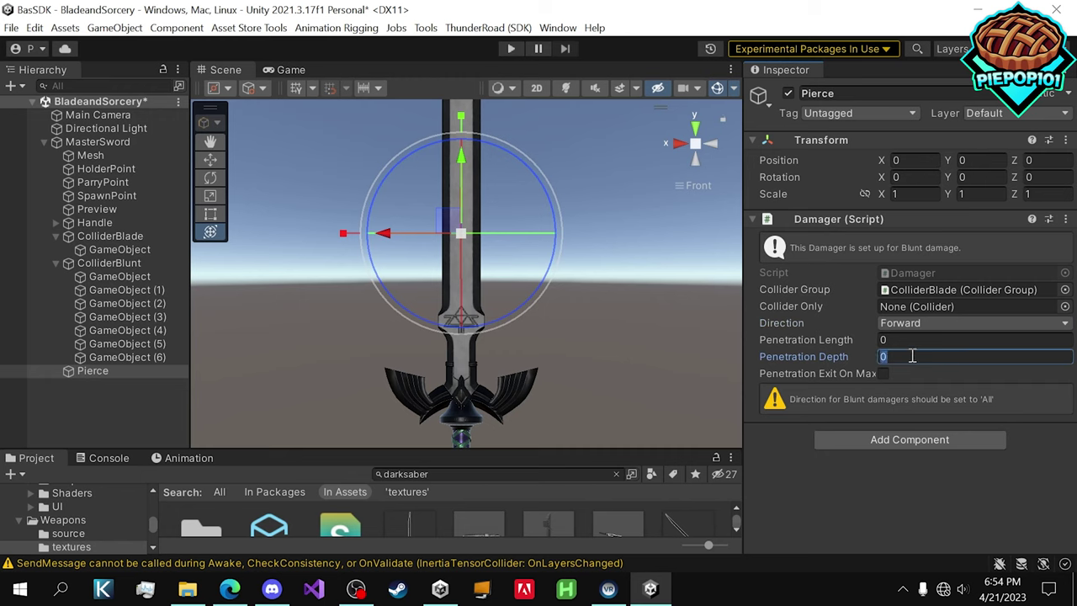
{"action": "type", "text": "1"}
{"action": "key", "text": "Return"}
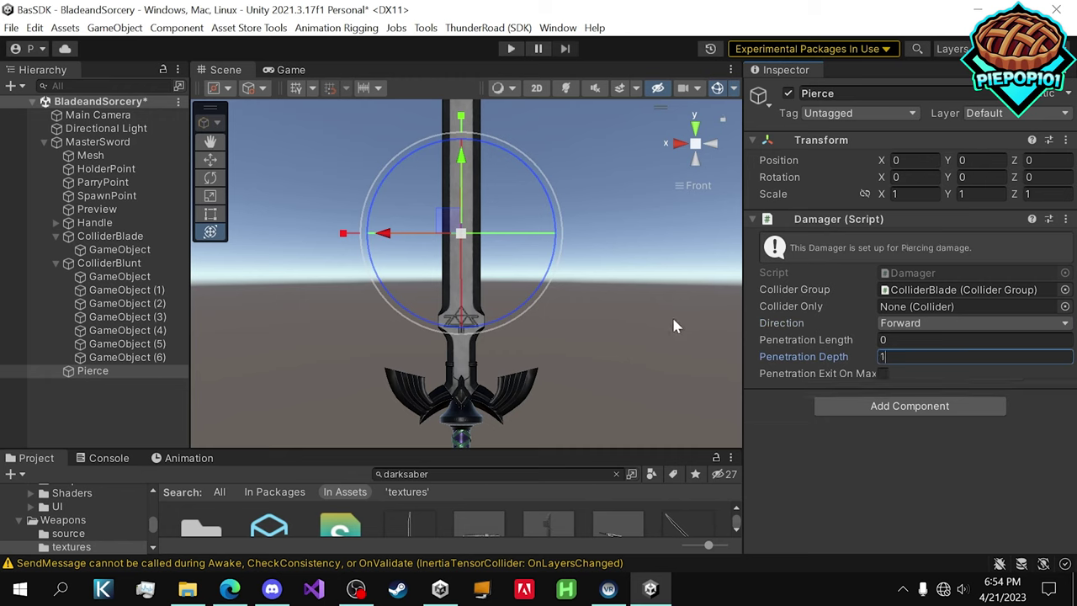
Step: Set Pierce's X rotation to -90
{"action": "left_click_drag", "start_coordinate": [672, 315], "coordinate": [425, 370], "text": "alt"}
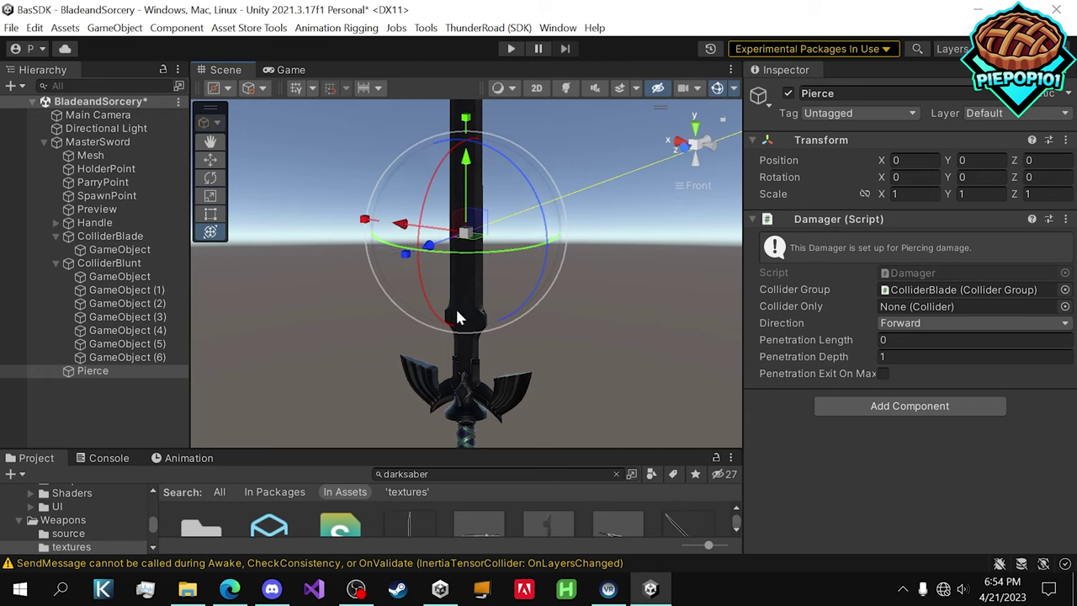
{"action": "left_click_drag", "start_coordinate": [453, 311], "coordinate": [505, 303]}
{"action": "key", "text": "ctrl+z"}
{"action": "double_click", "coordinate": [916, 178]}
{"action": "type", "text": "-90"}
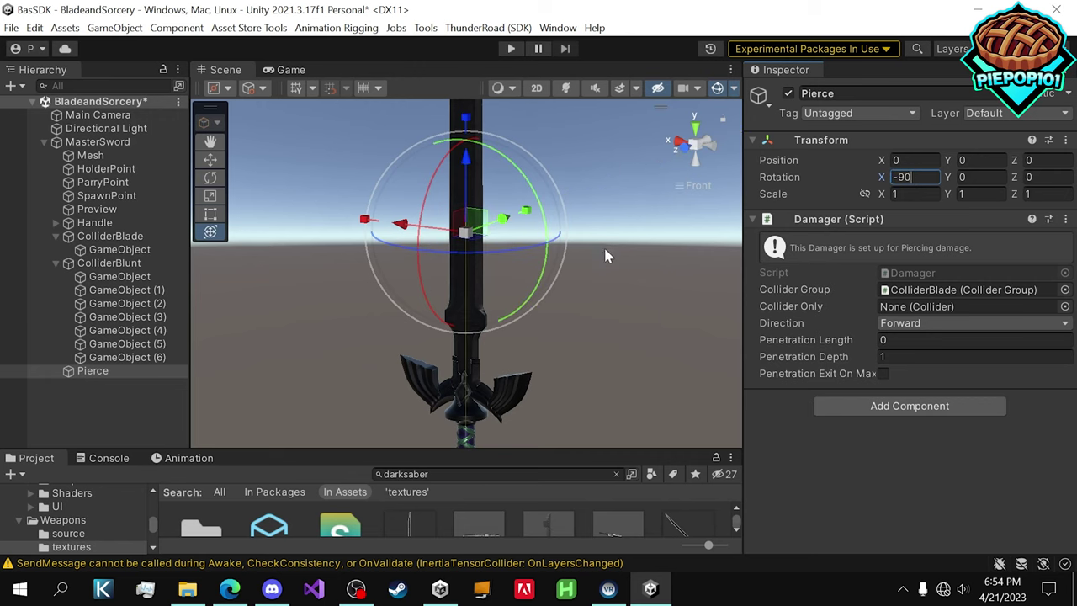
Step: Move Pierce up the blade toward the sword tip
{"action": "left_click_drag", "start_coordinate": [603, 245], "coordinate": [644, 244], "text": "alt"}
{"action": "scroll", "coordinate": [644, 243], "scroll_direction": "up", "scroll_amount": 3}
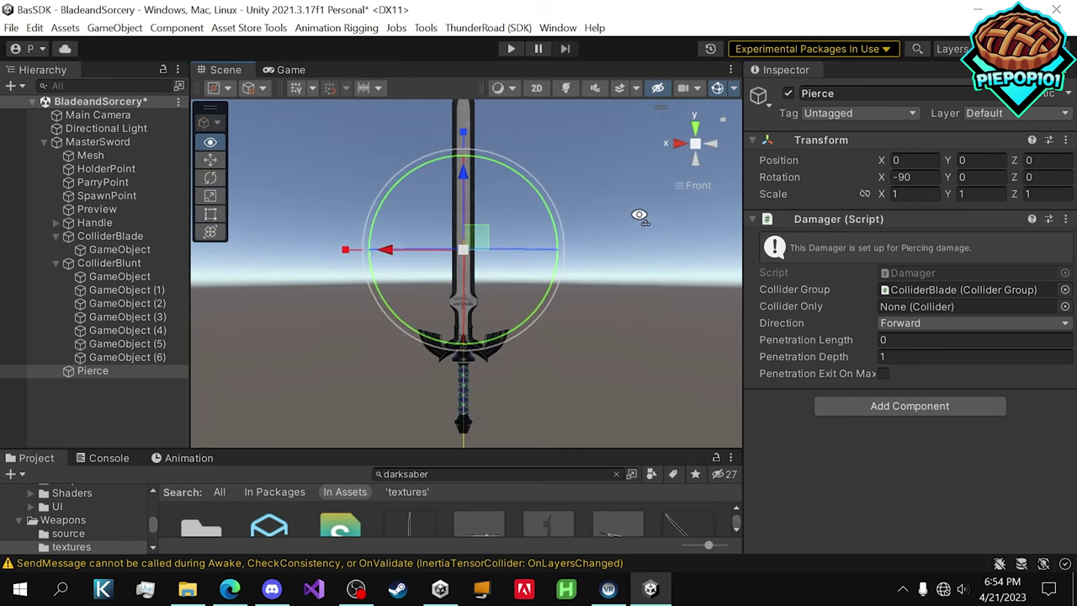
{"action": "scroll", "coordinate": [638, 215], "scroll_direction": "down", "scroll_amount": 5}
{"action": "left_click_drag", "start_coordinate": [468, 192], "coordinate": [471, 61]}
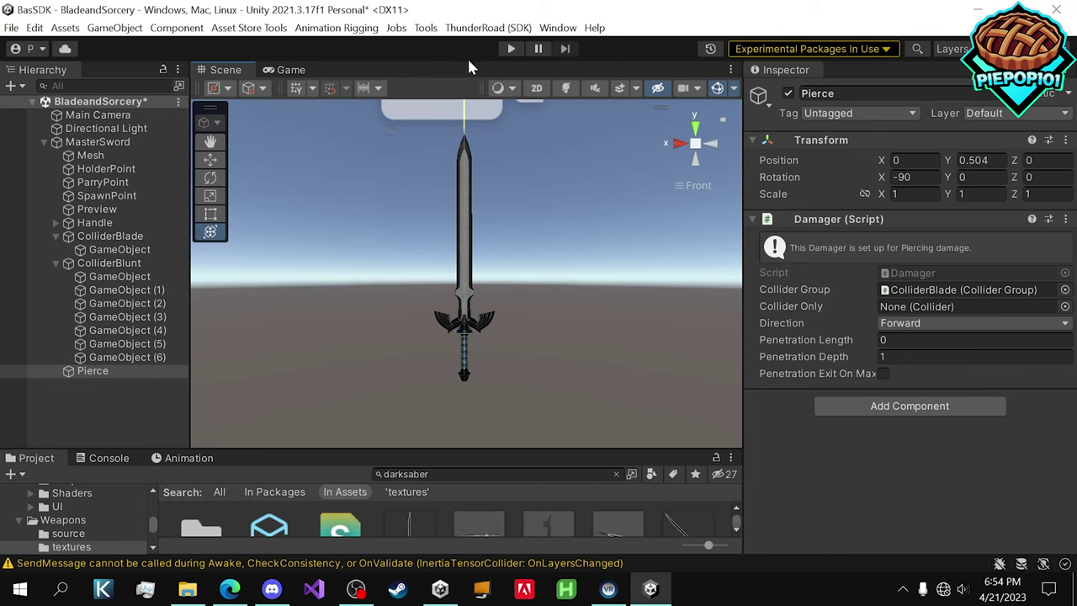
{"action": "scroll", "coordinate": [480, 211], "scroll_direction": "up", "scroll_amount": 2}
{"action": "middle_click_drag", "start_coordinate": [473, 185], "coordinate": [488, 236]}
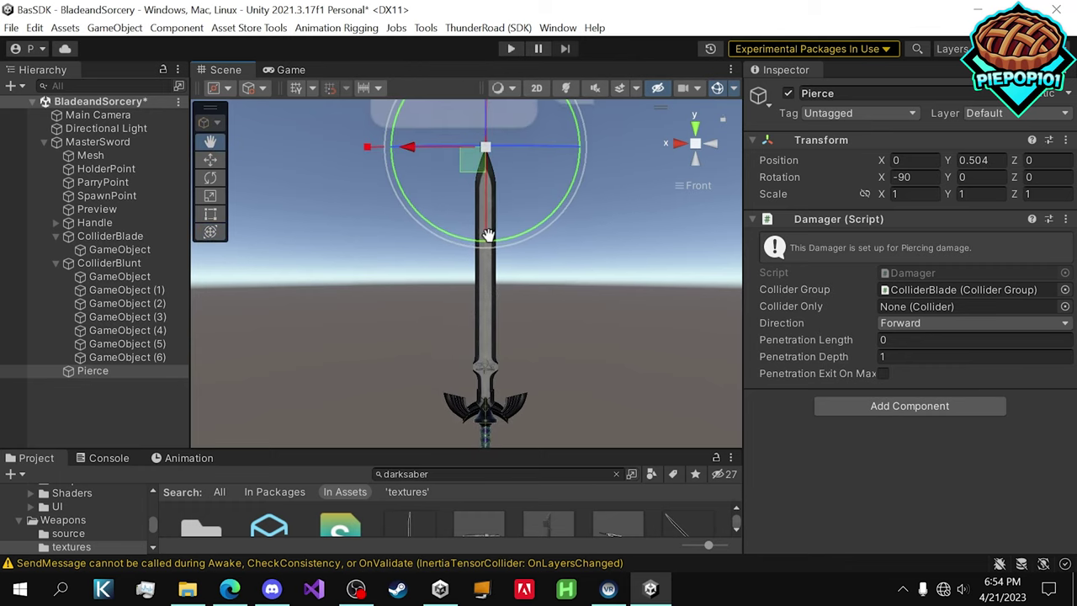
{"action": "left_click_drag", "start_coordinate": [407, 148], "coordinate": [353, 154]}
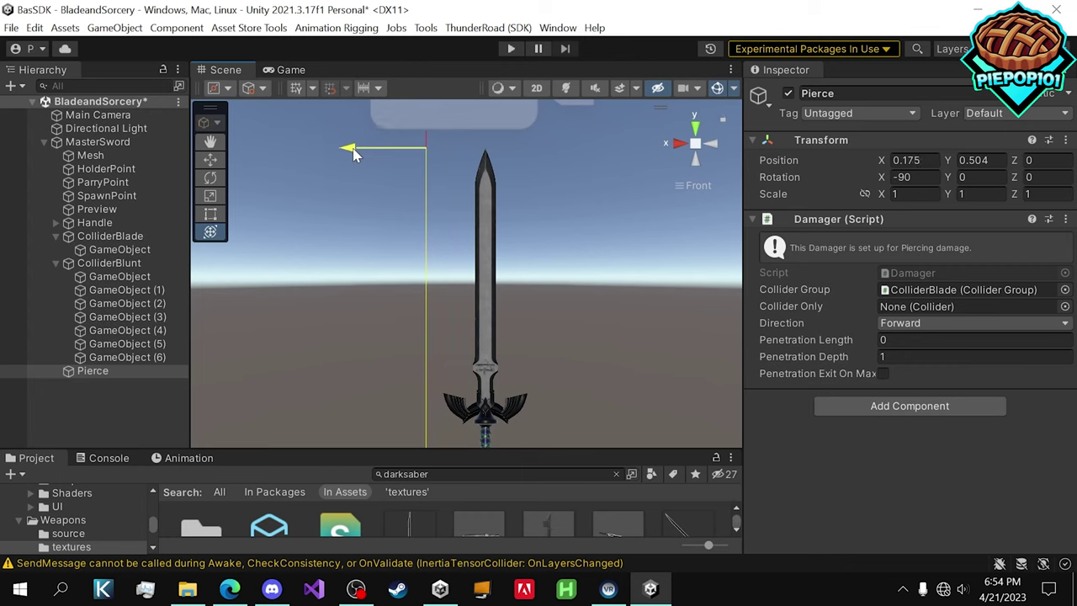
{"action": "left_click_drag", "start_coordinate": [424, 448], "coordinate": [481, 335]}
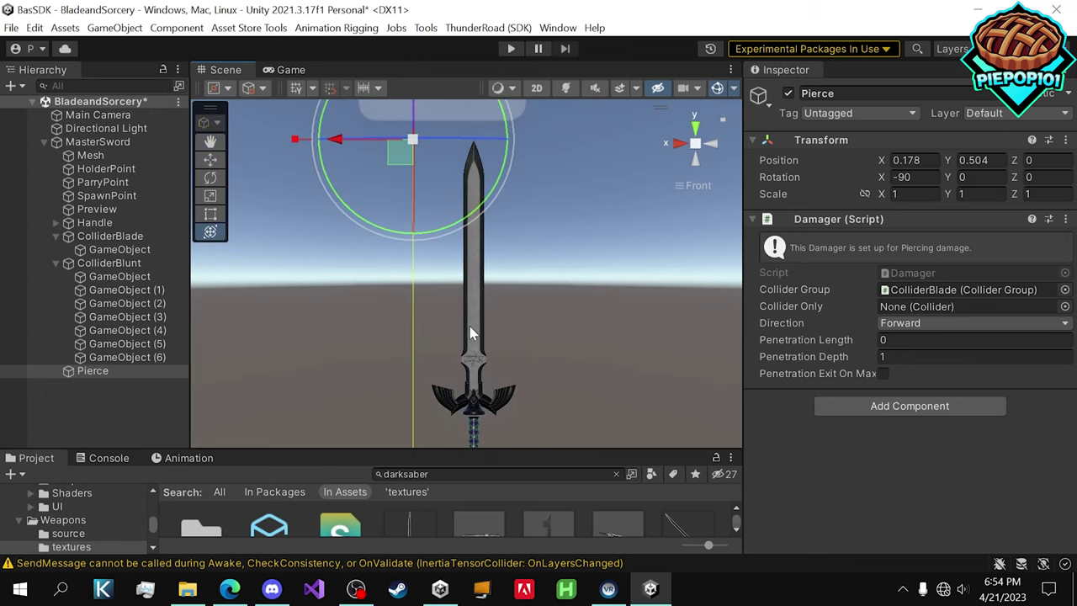
{"action": "key", "text": "ctrl+z"}
Step: Change Pierce's penetration depth to 0.7 and check the tip from the side
{"action": "left_click", "coordinate": [910, 356]}
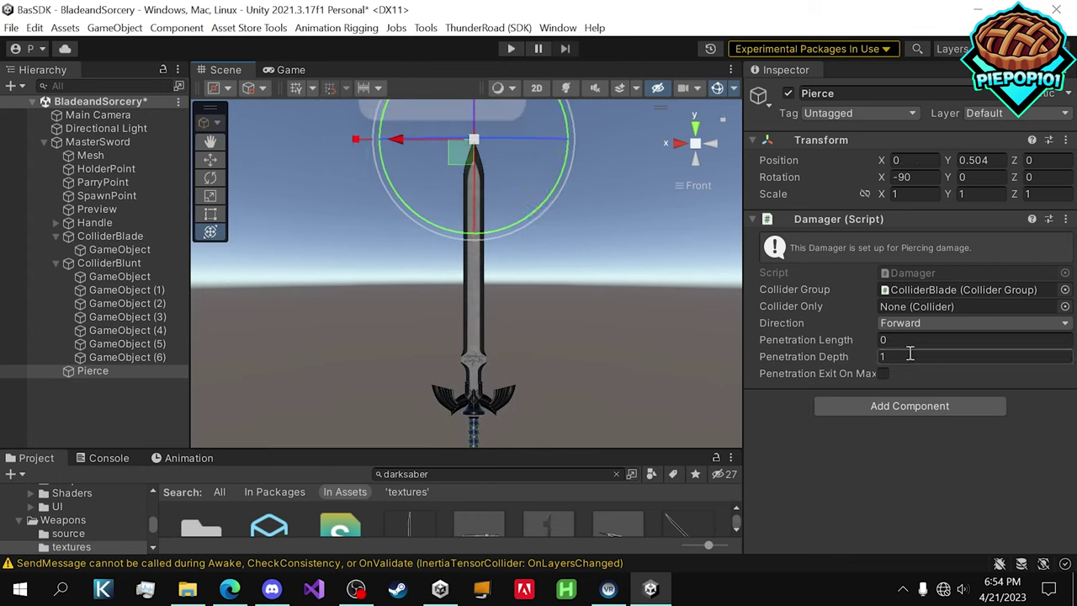
{"action": "type", "text": ".7"}
{"action": "left_click_drag", "start_coordinate": [403, 146], "coordinate": [354, 146]}
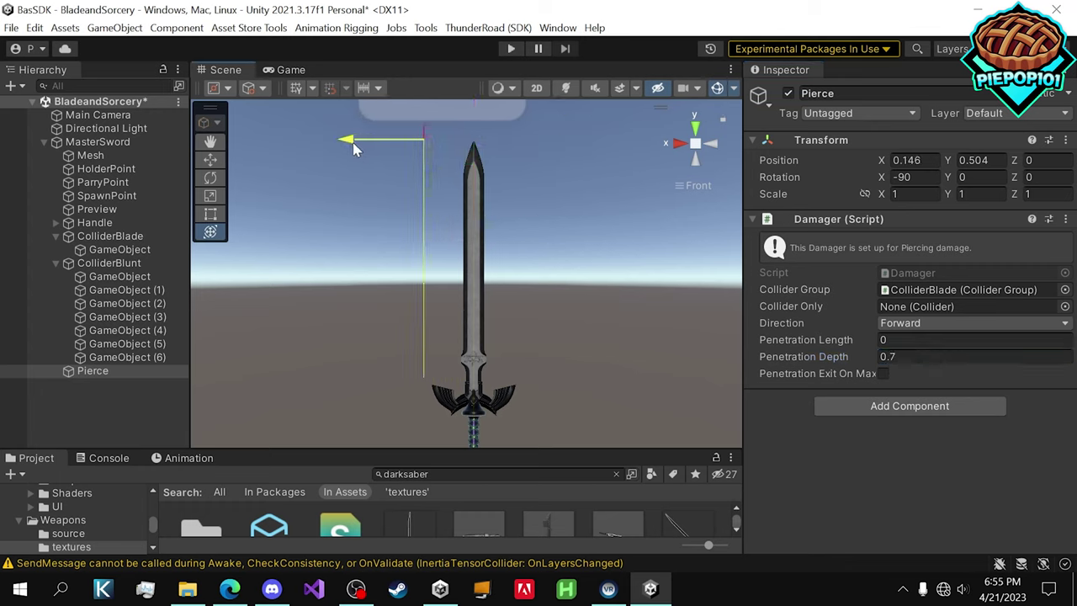
{"action": "key", "text": "ctrl+z"}
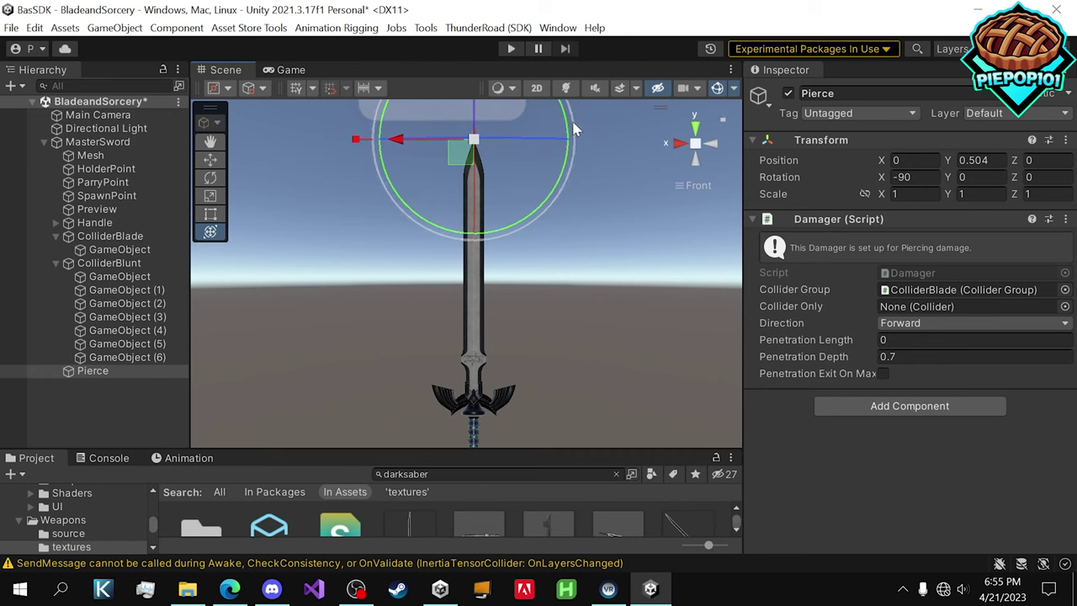
{"action": "left_click", "coordinate": [714, 148]}
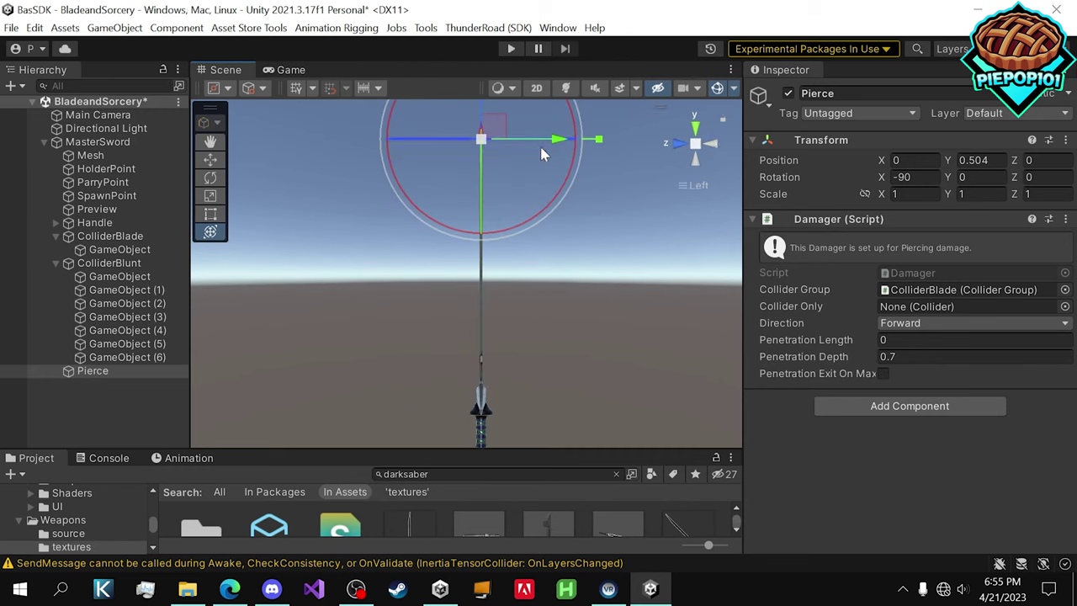
{"action": "middle_click_drag", "start_coordinate": [517, 165], "coordinate": [500, 186]}
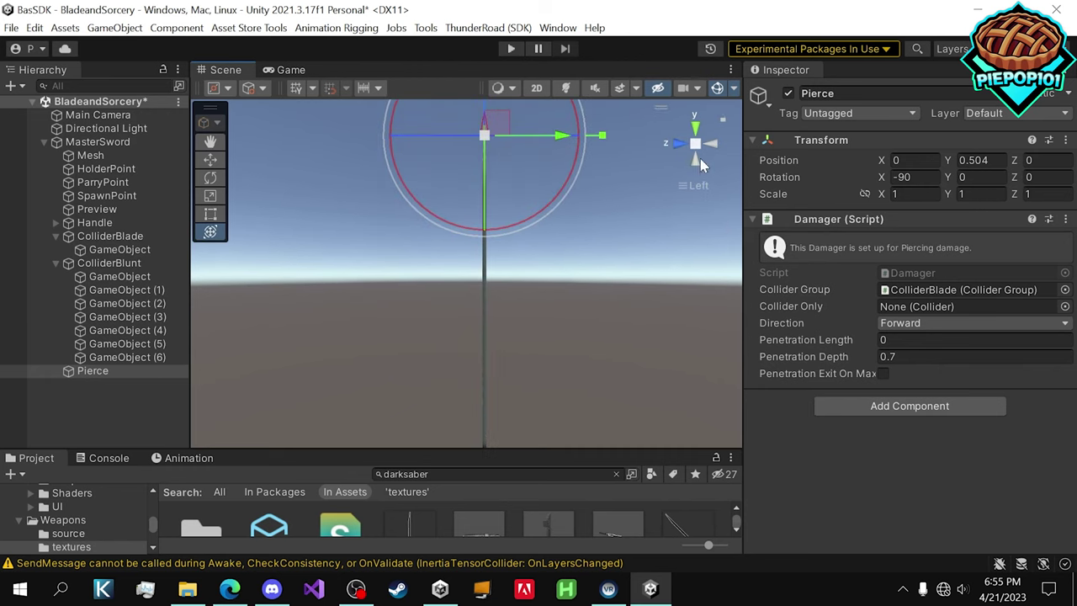
{"action": "left_click", "coordinate": [676, 145]}
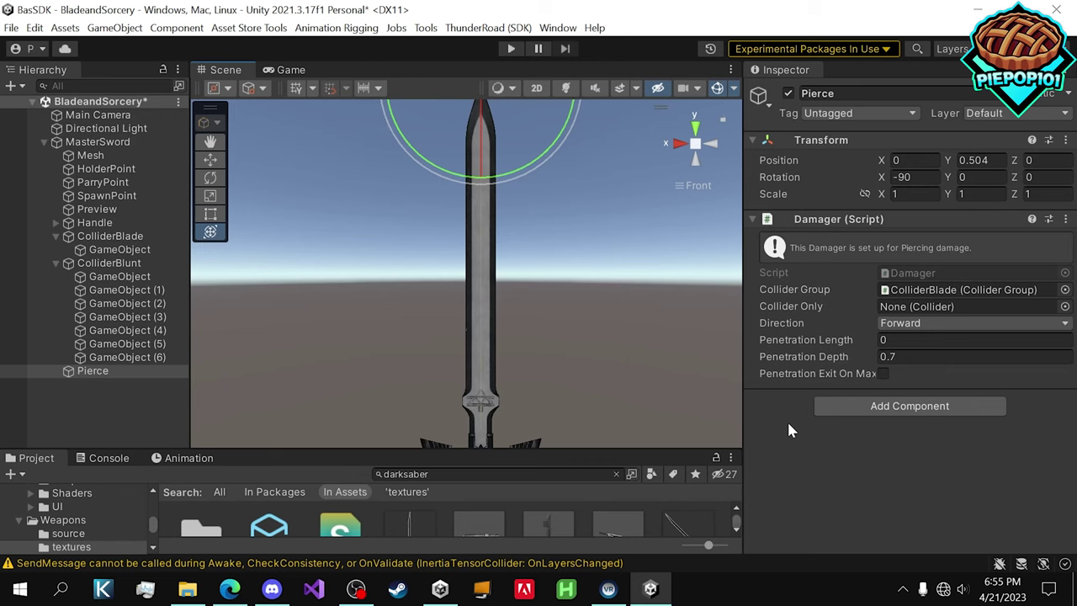
Step: Duplicate the Pierce damager to create Pierce (1)
{"action": "scroll", "coordinate": [614, 291], "scroll_direction": "down", "scroll_amount": 2}
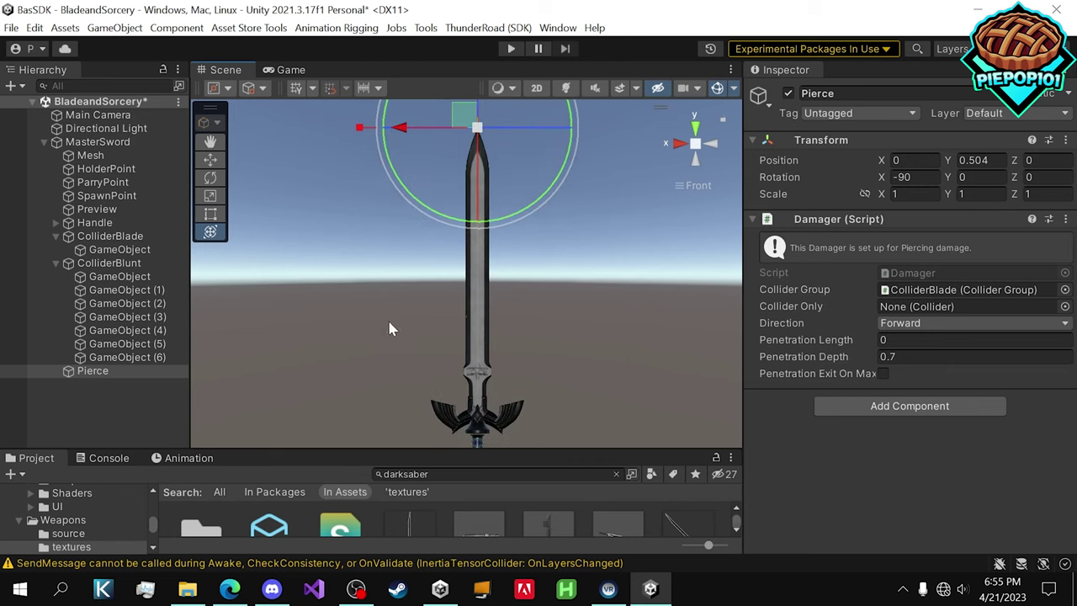
{"action": "left_click", "coordinate": [128, 374]}
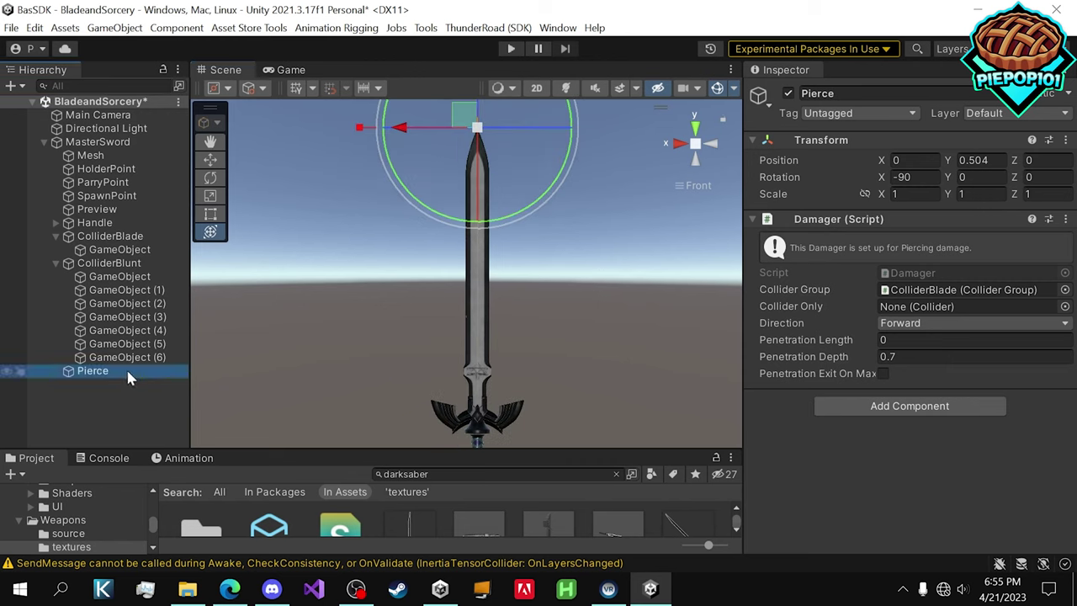
{"action": "key", "text": "ctrl+d"}
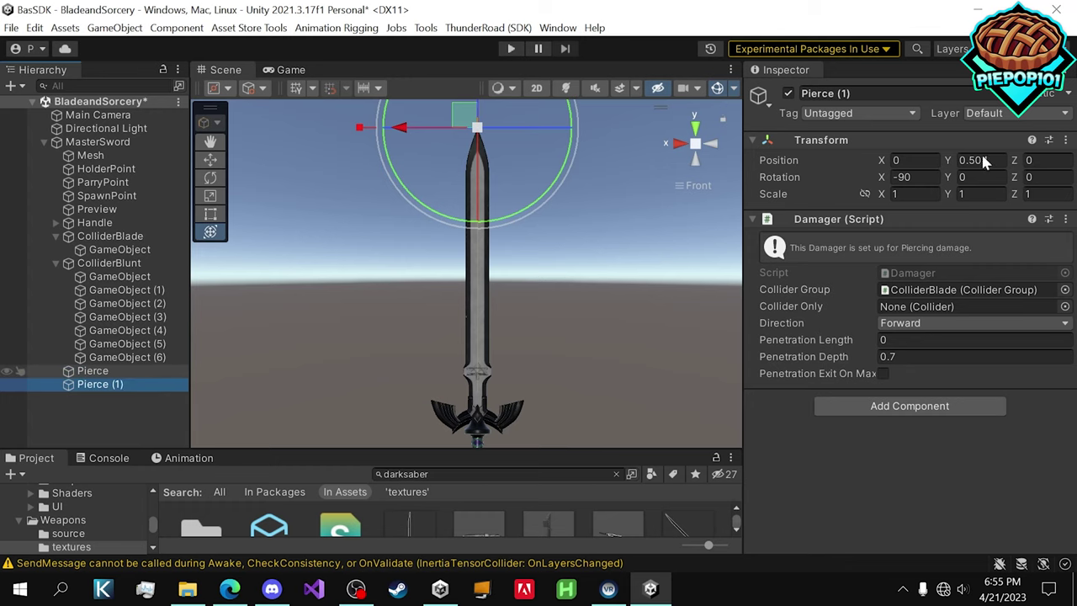
Step: Set the copy's vertical position to 0 and rename it Slash
{"action": "left_click", "coordinate": [977, 160]}
{"action": "type", "text": "0"}
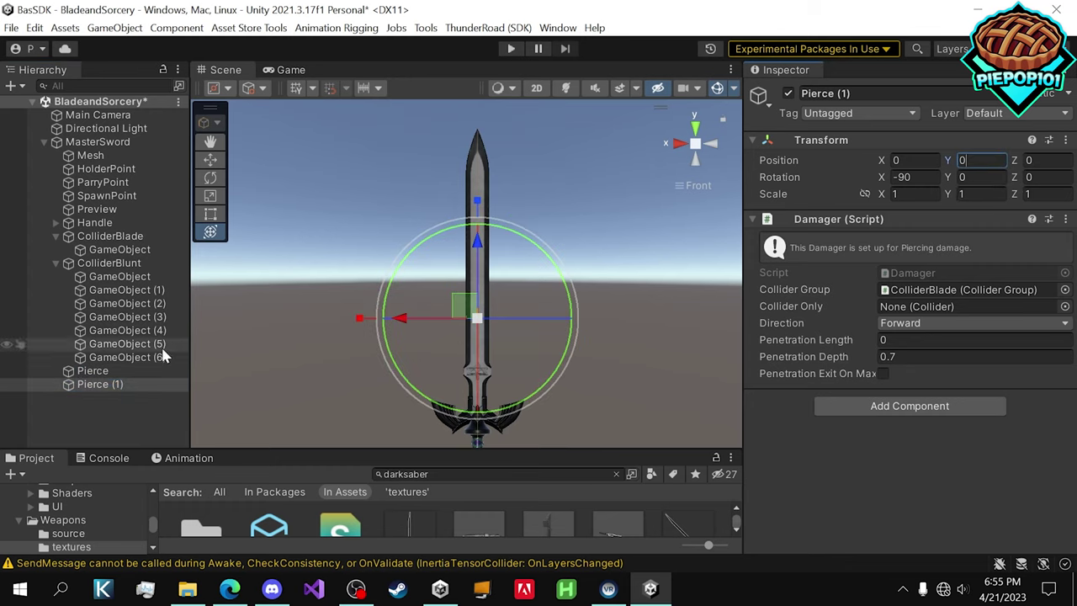
{"action": "left_click", "coordinate": [106, 384]}
{"action": "key", "text": "F2"}
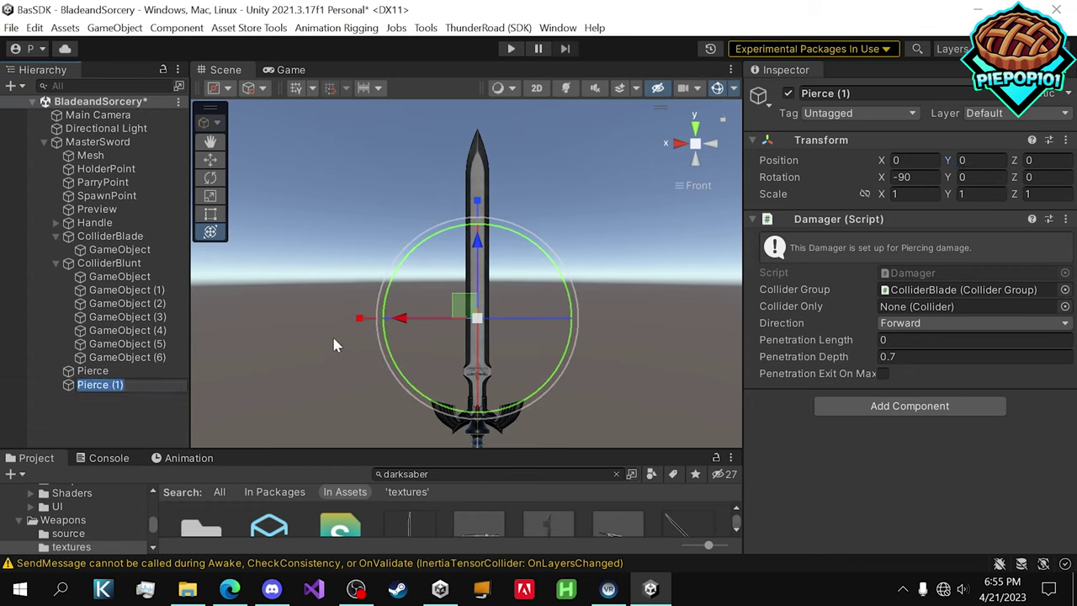
{"action": "type", "text": "Slash"}
{"action": "key", "text": "Return"}
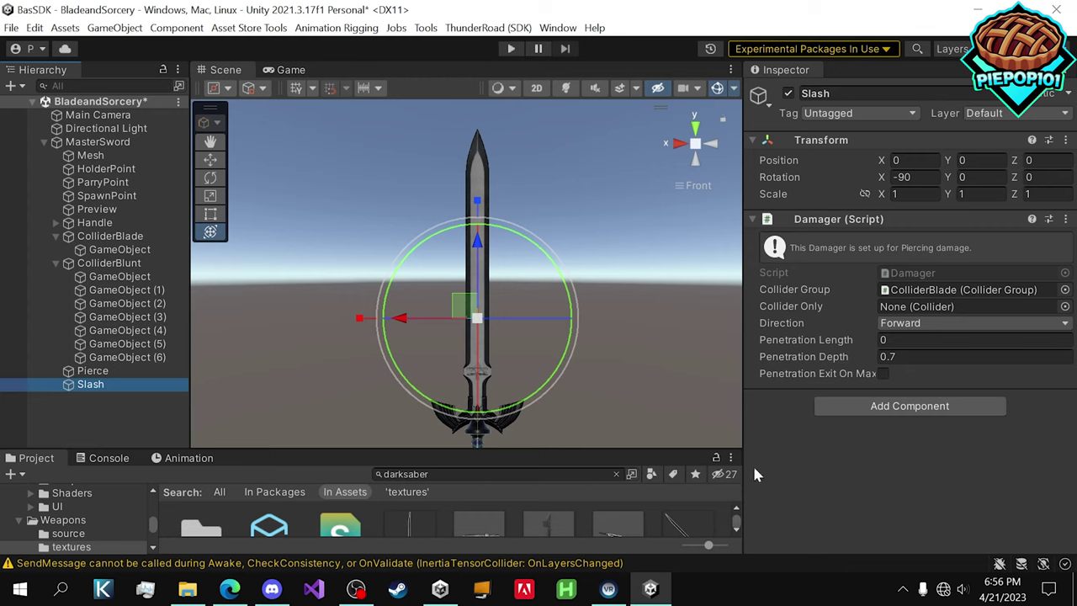
Step: Set direction Forward And Backward, move it up the blade, depth 0.01, length 1
{"action": "left_click", "coordinate": [902, 326]}
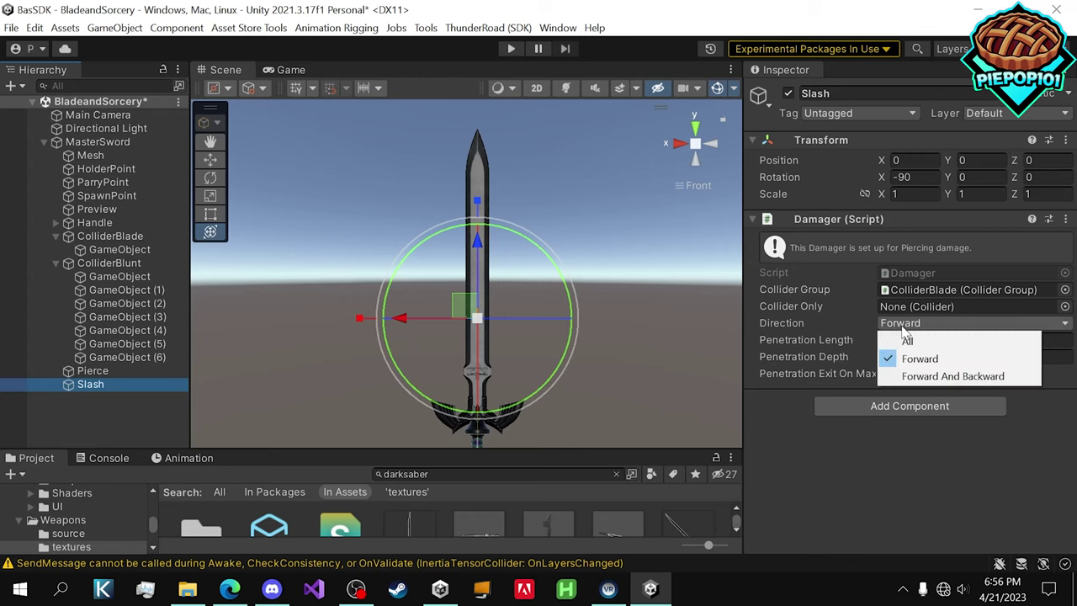
{"action": "left_click", "coordinate": [917, 379]}
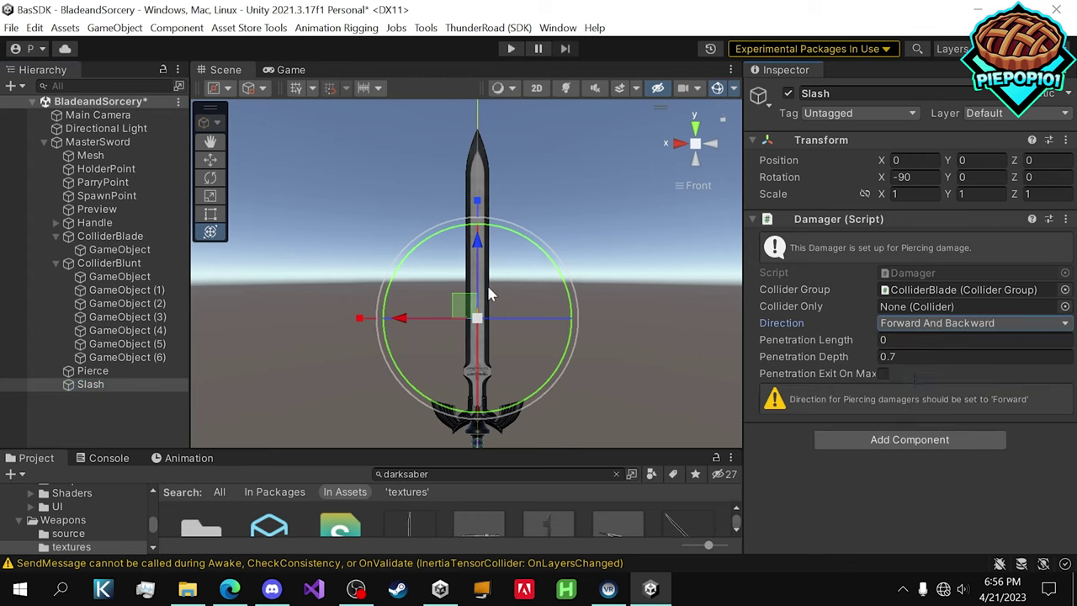
{"action": "left_click_drag", "start_coordinate": [477, 244], "coordinate": [487, 190]}
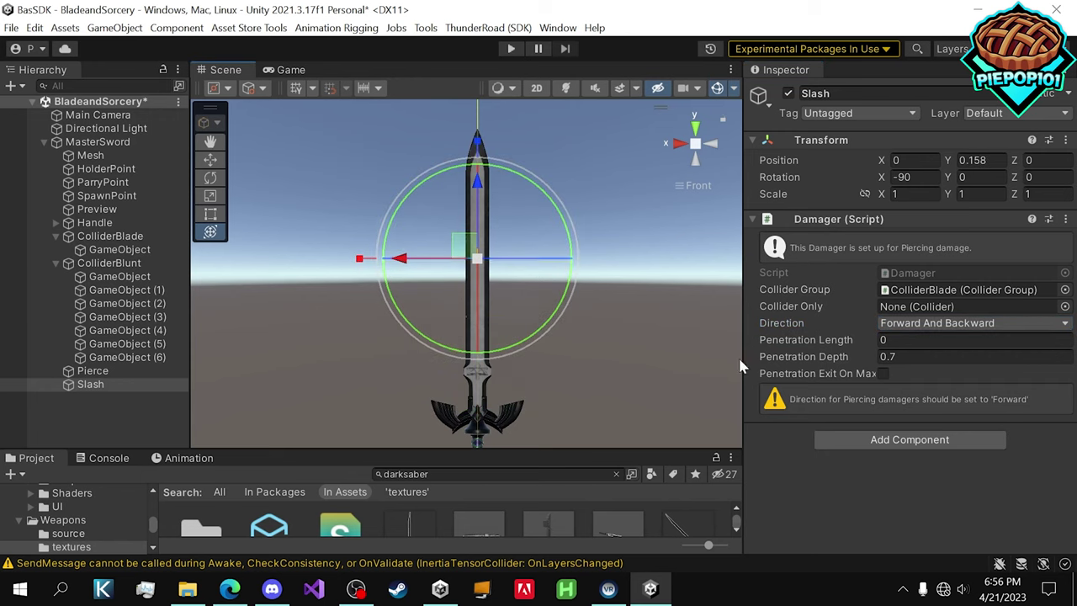
{"action": "left_click", "coordinate": [897, 356]}
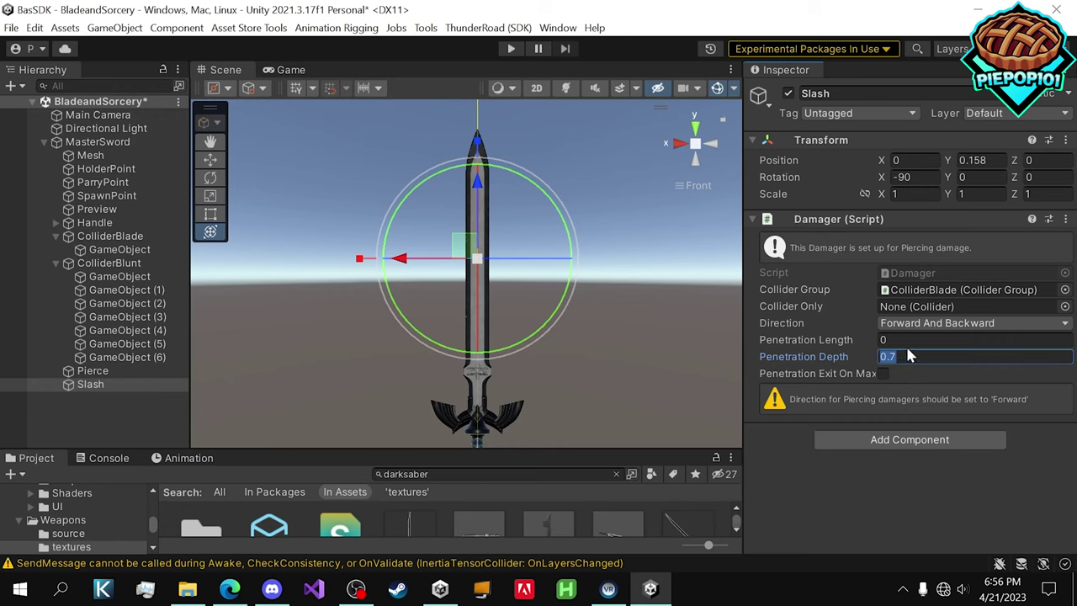
{"action": "type", "text": ".01"}
{"action": "left_click", "coordinate": [921, 339]}
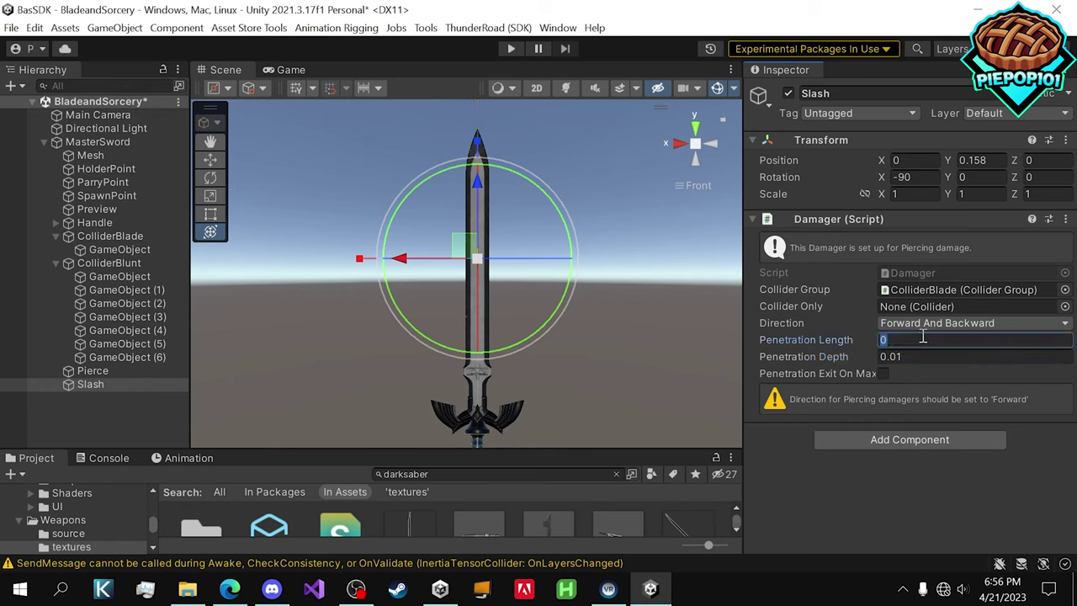
{"action": "type", "text": "1"}
{"action": "key", "text": "Return"}
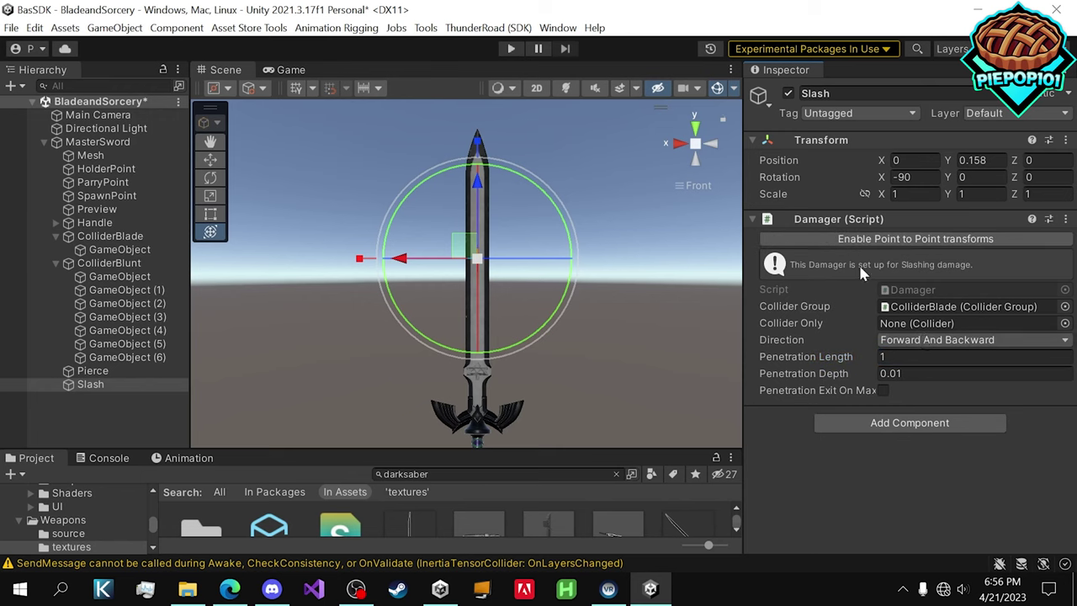
Step: Rotate the Slash damager to X 0 and Y -90
{"action": "scroll", "coordinate": [577, 291], "scroll_direction": "down", "scroll_amount": 4}
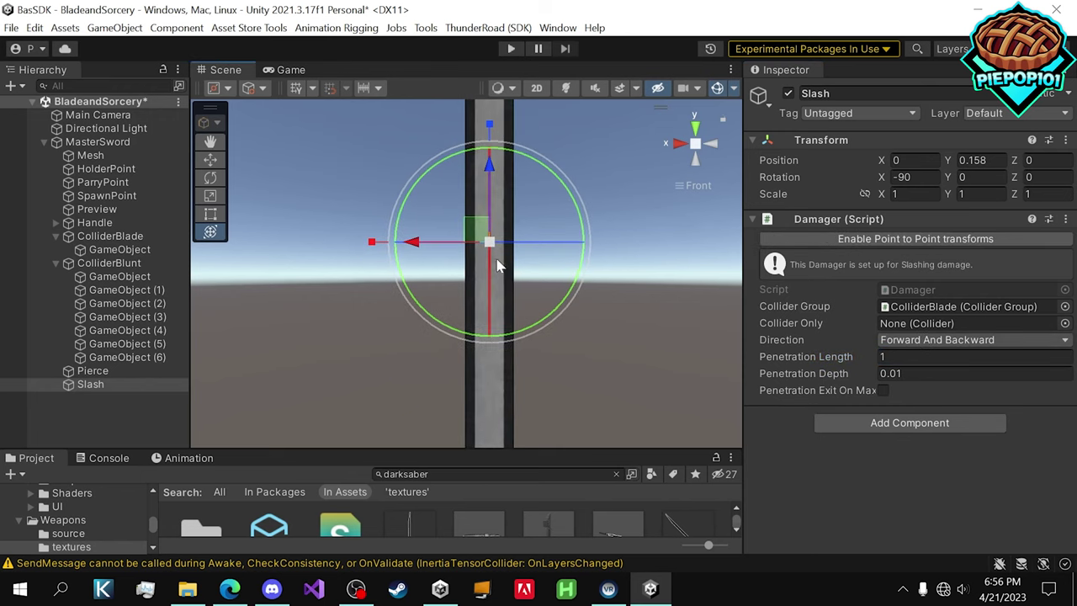
{"action": "left_click_drag", "start_coordinate": [577, 290], "coordinate": [531, 281], "text": "alt"}
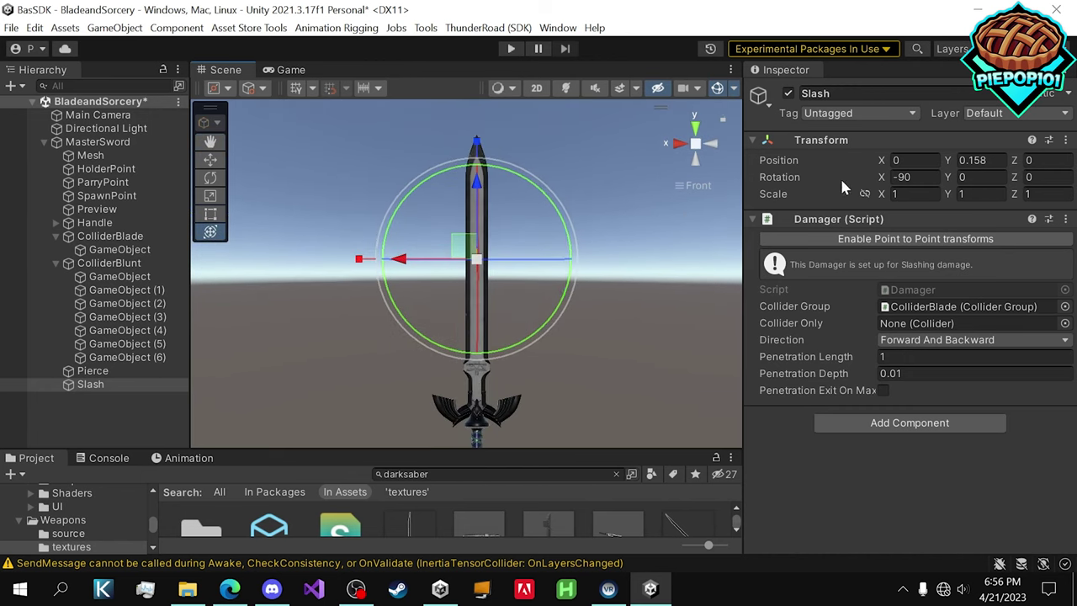
{"action": "left_click", "coordinate": [912, 178]}
{"action": "type", "text": "0"}
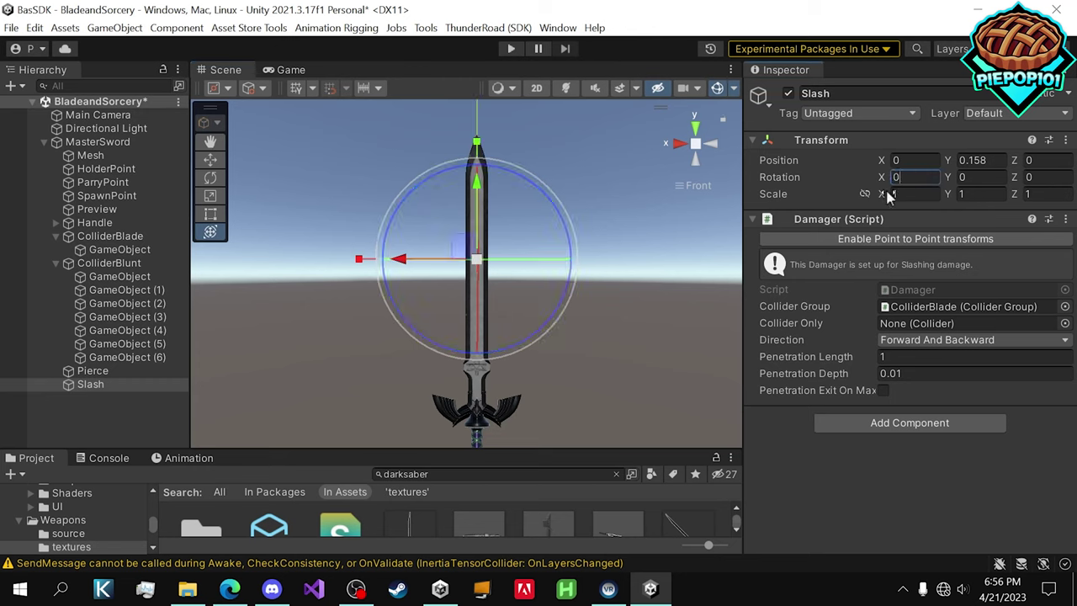
{"action": "left_click_drag", "start_coordinate": [471, 269], "coordinate": [442, 387], "text": "alt"}
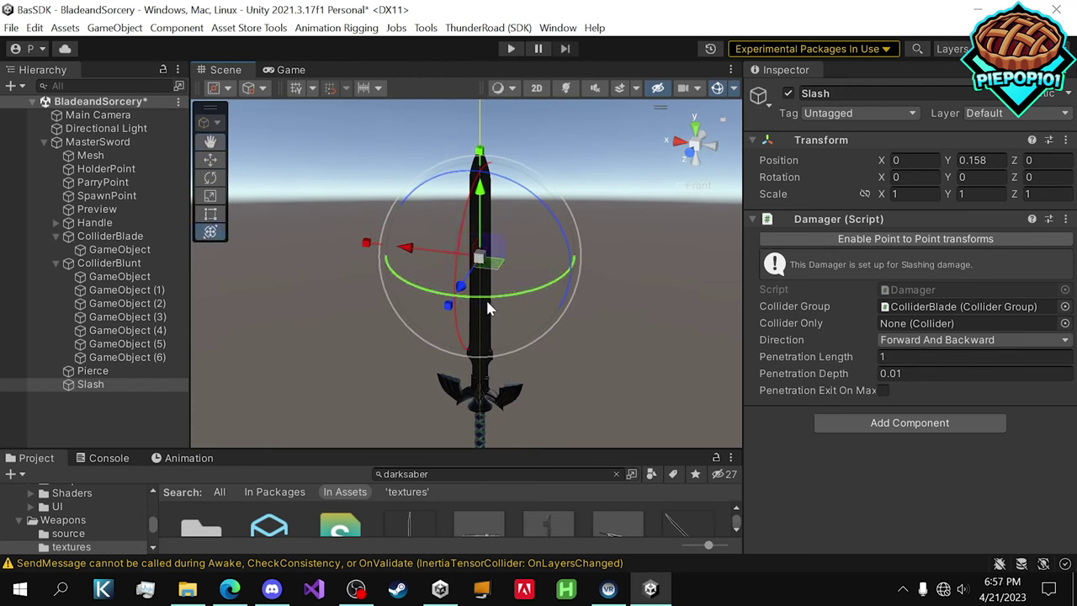
{"action": "left_click_drag", "start_coordinate": [491, 308], "coordinate": [800, 253]}
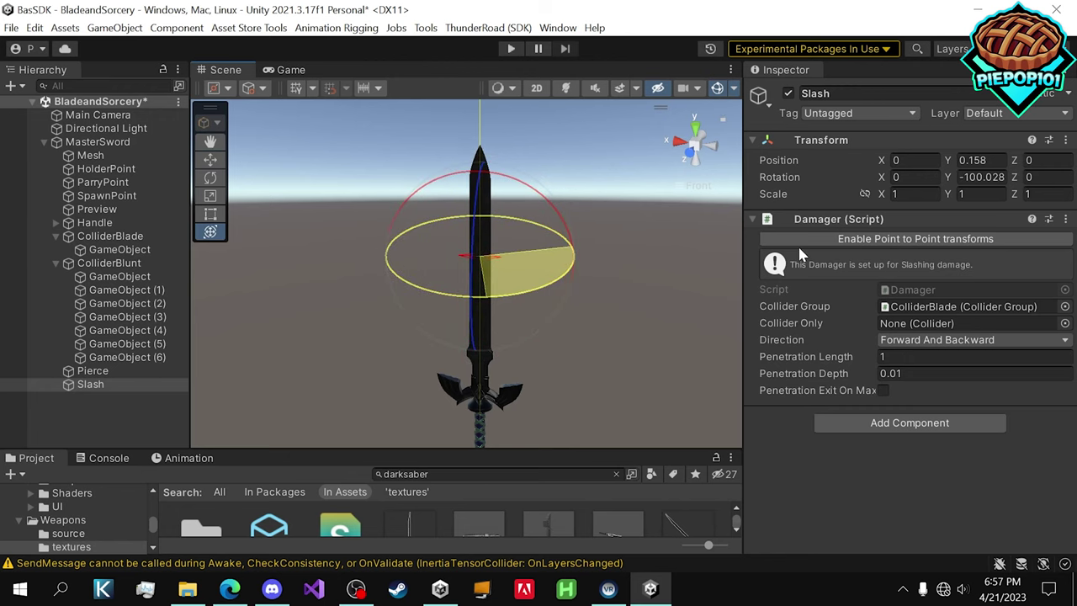
{"action": "left_click_drag", "start_coordinate": [753, 280], "coordinate": [782, 273]}
{"action": "left_click", "coordinate": [993, 178]}
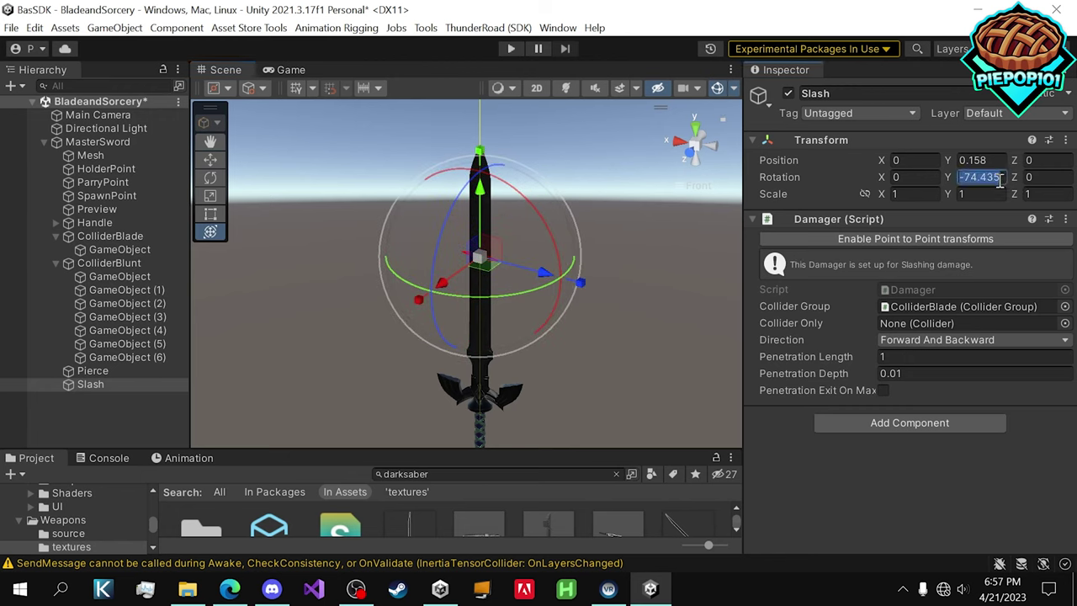
{"action": "type", "text": "-90"}
{"action": "key", "text": "Return"}
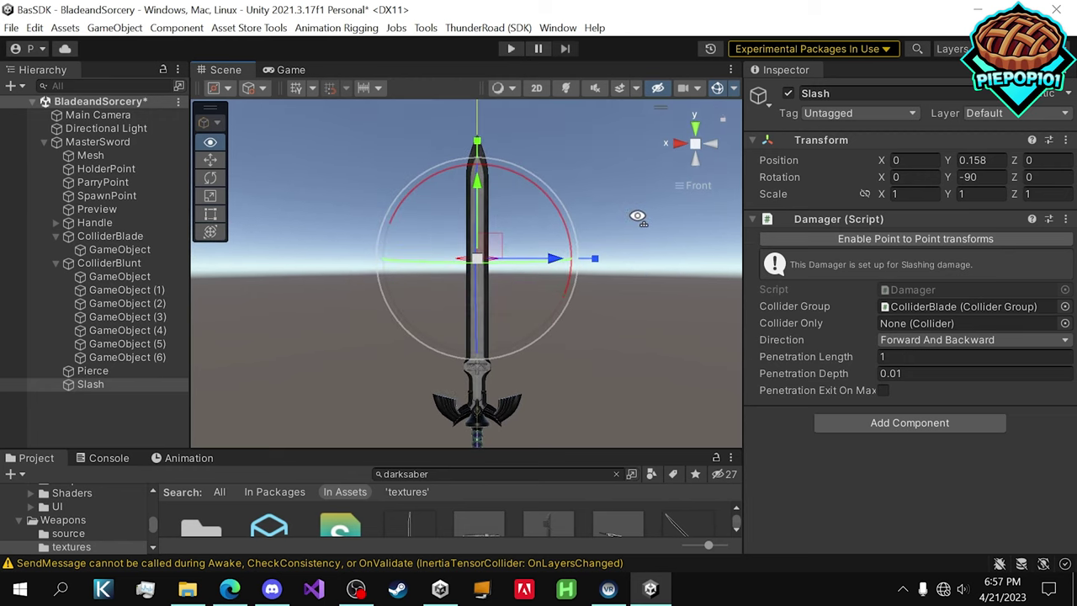
Step: Switch the damage direction back to Forward
{"action": "scroll", "coordinate": [516, 280], "scroll_direction": "up", "scroll_amount": 3}
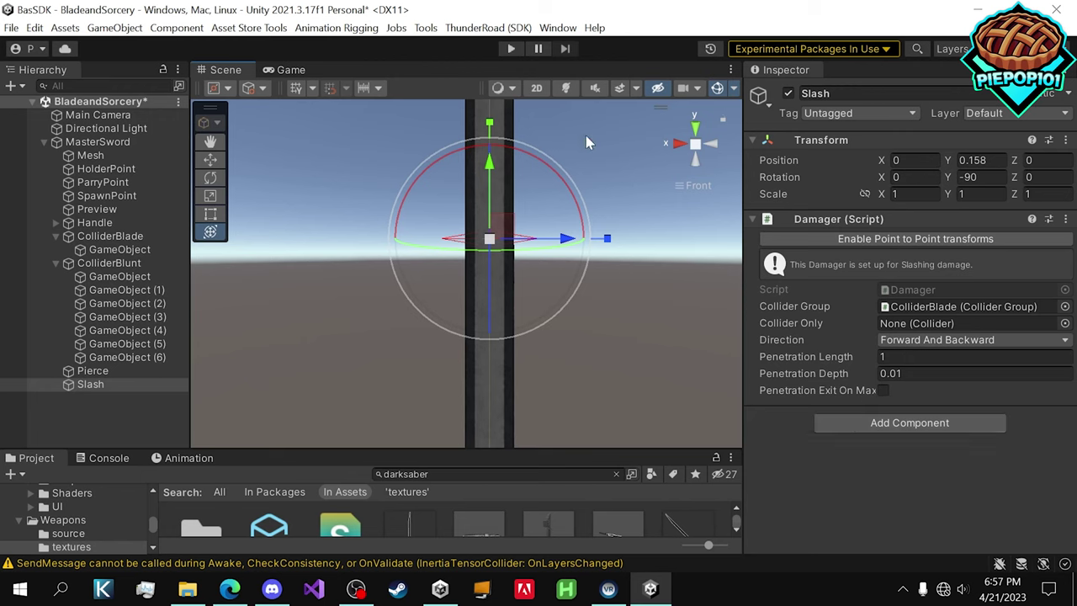
{"action": "left_click", "coordinate": [906, 338]}
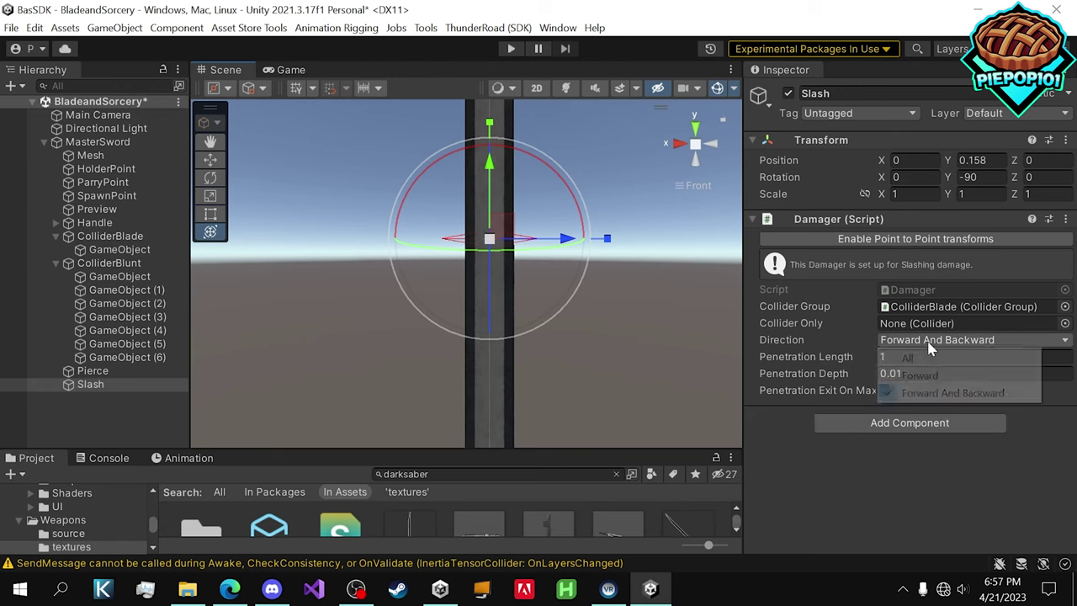
{"action": "left_click", "coordinate": [901, 374]}
{"action": "key", "text": "Return"}
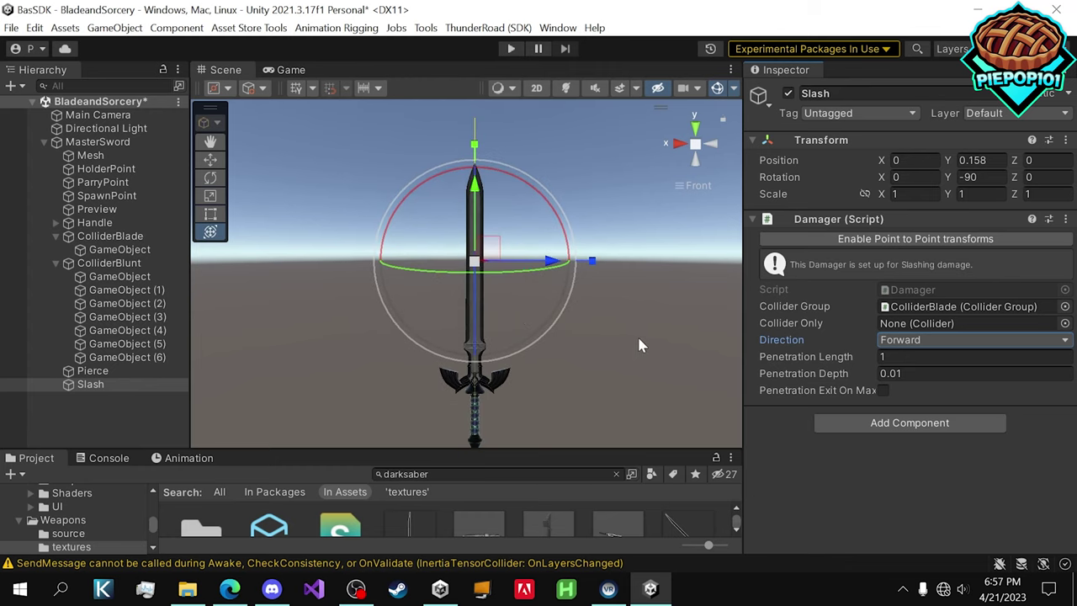
{"action": "left_click", "coordinate": [902, 357]}
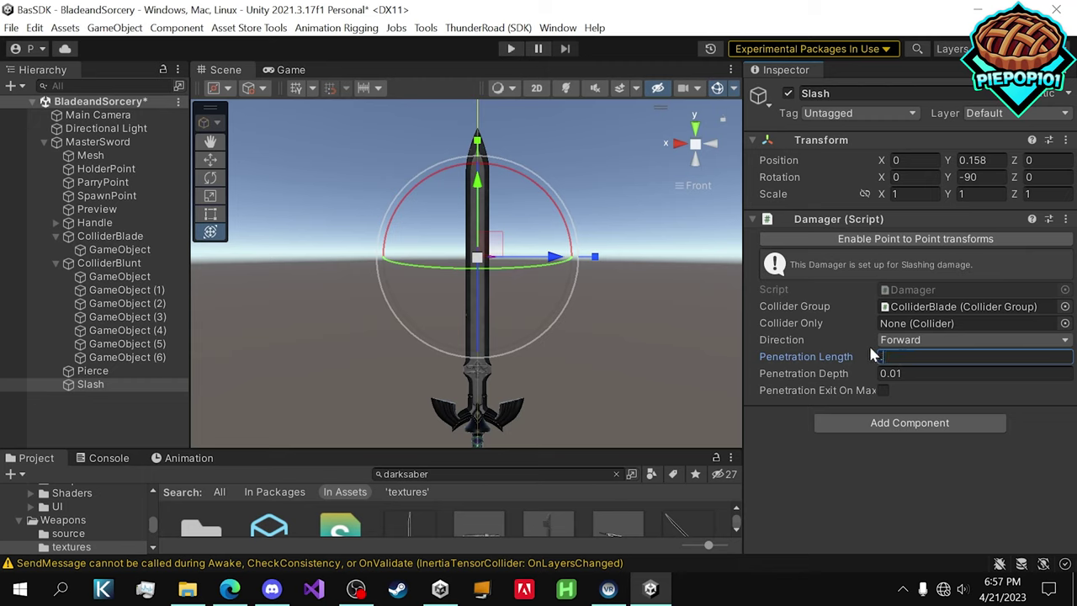
Step: Set penetration length 0.7, lower Slash slightly, and save the scene
{"action": "type", "text": ".7"}
{"action": "key", "text": "Return"}
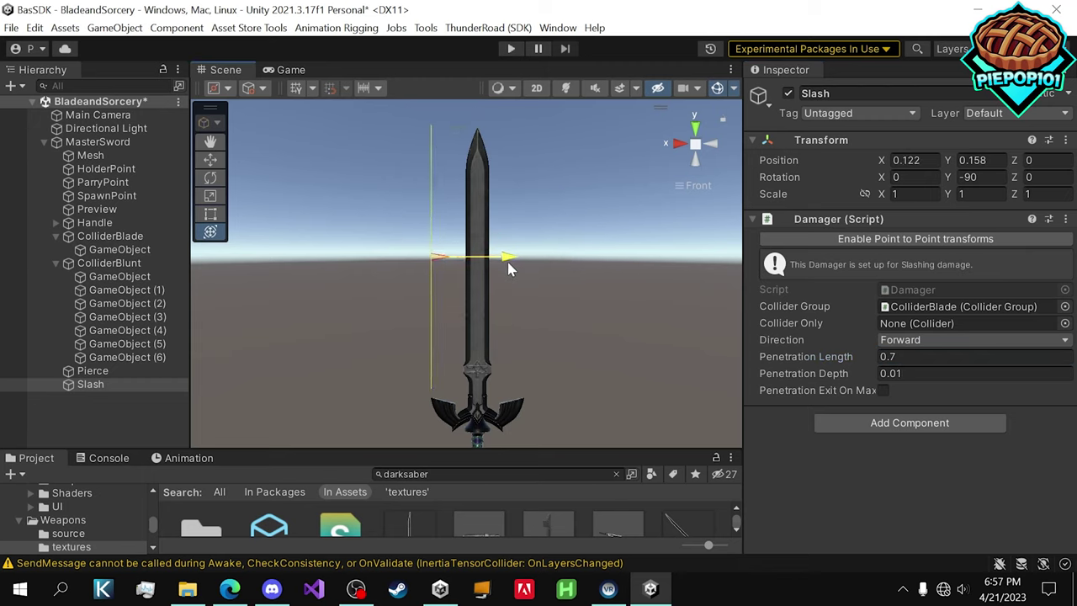
{"action": "left_click_drag", "start_coordinate": [477, 183], "coordinate": [478, 195]}
{"action": "key", "text": "ctrl+s"}
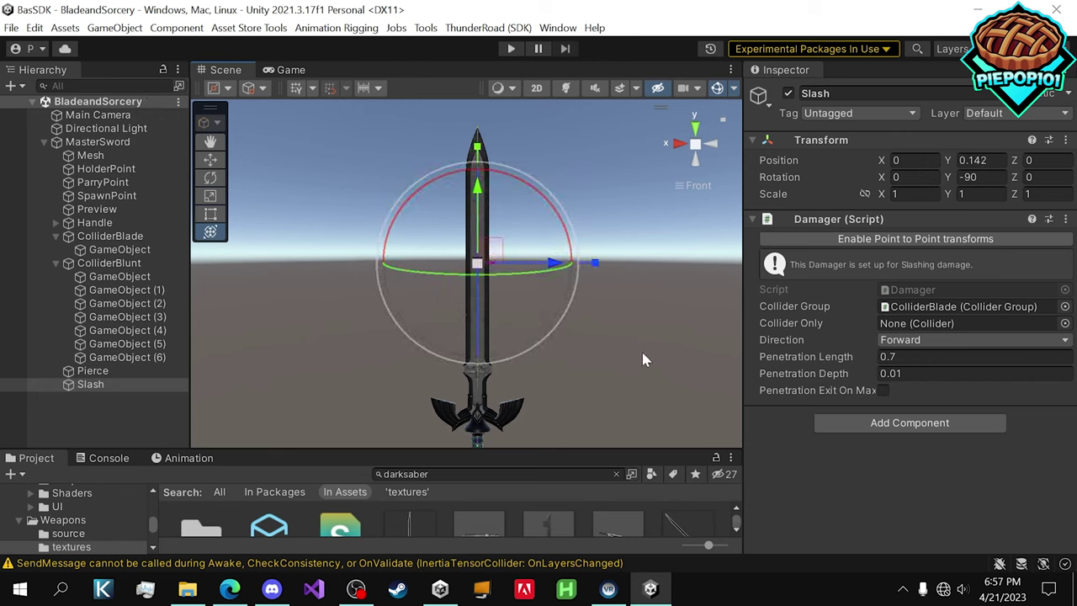
Step: Set Slash's penetration depth to 0.001
{"action": "left_click", "coordinate": [889, 376]}
{"action": "double_click", "coordinate": [892, 377]}
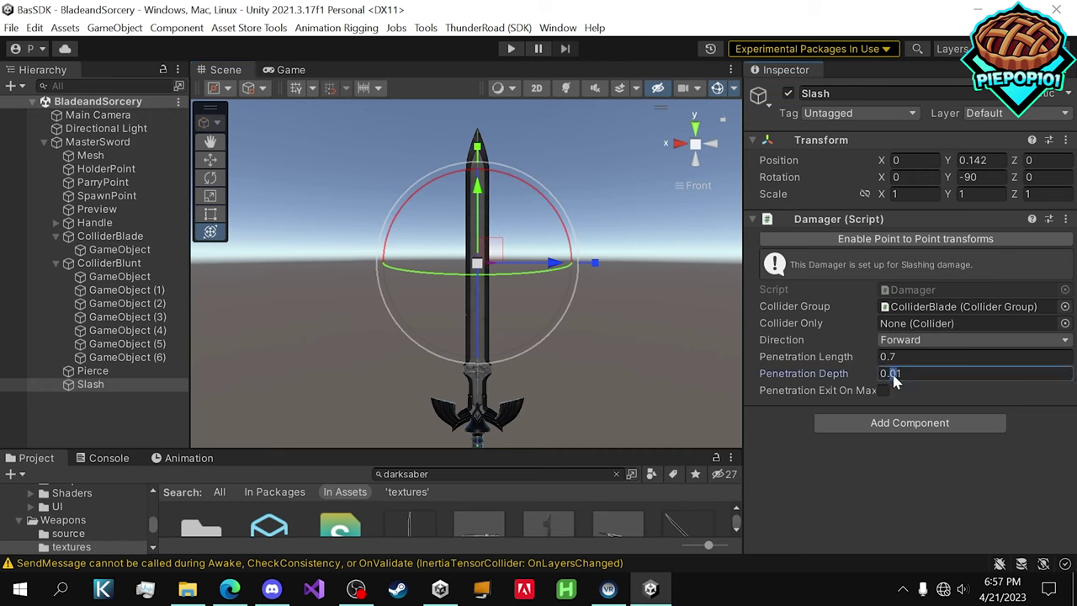
{"action": "left_click", "coordinate": [917, 376]}
{"action": "key", "text": "BackSpace"}
{"action": "type", "text": "01"}
{"action": "left_click_drag", "start_coordinate": [893, 376], "coordinate": [915, 380]}
{"action": "type", "text": "1"}
{"action": "scroll", "coordinate": [562, 294], "scroll_direction": "up", "scroll_amount": 5}
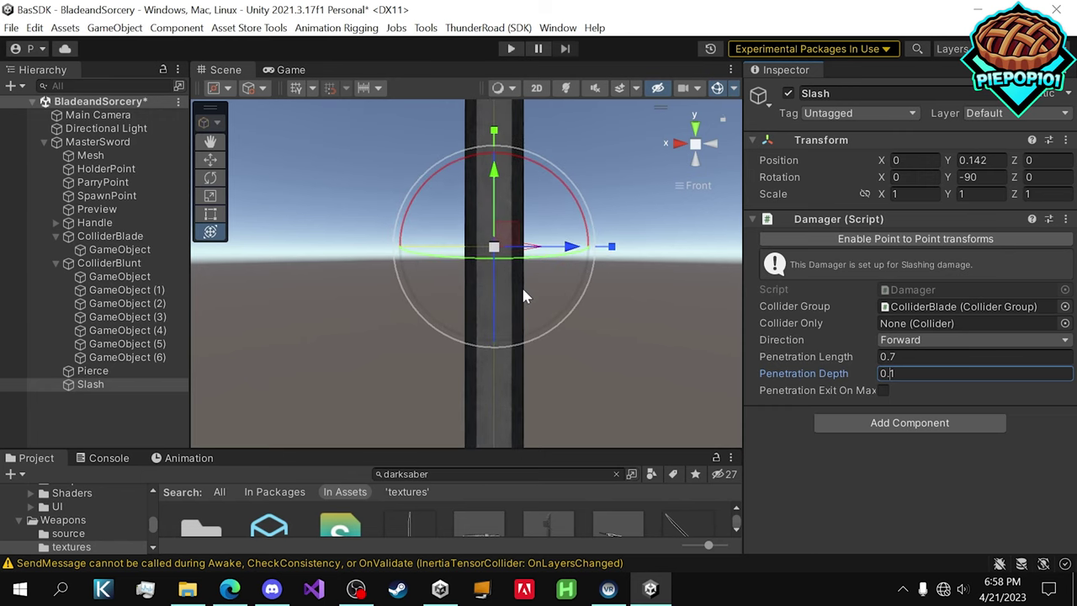
{"action": "left_click_drag", "start_coordinate": [522, 285], "coordinate": [465, 363], "text": "alt"}
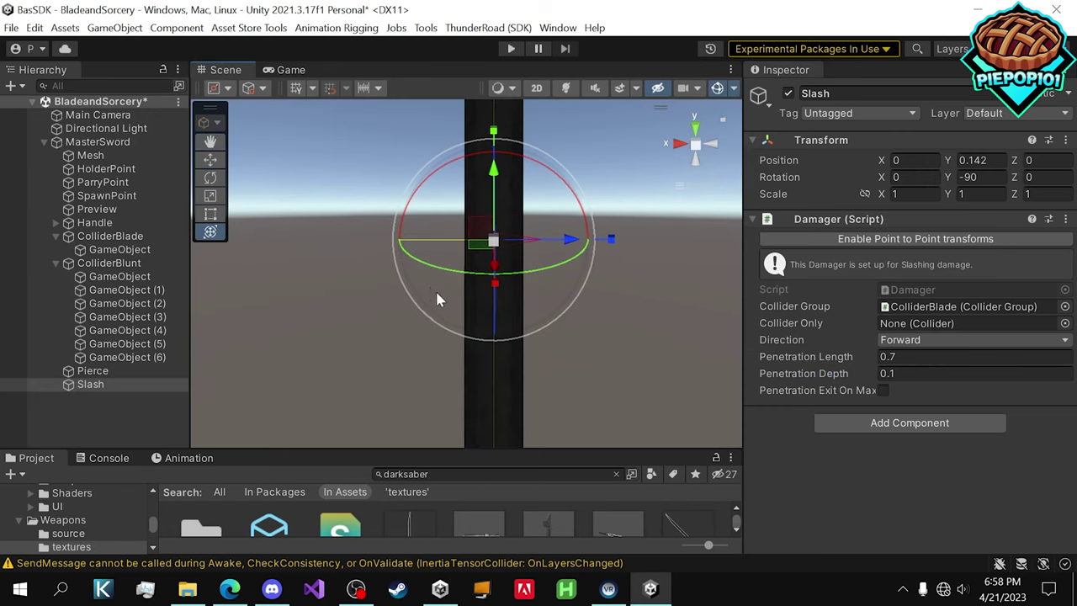
{"action": "mouse_move", "coordinate": [571, 243]}
{"action": "left_mouse_down"}
{"action": "mouse_move", "coordinate": [597, 242]}
{"action": "mouse_move", "coordinate": [569, 243]}
{"action": "left_mouse_up"}
{"action": "key", "text": "ctrl+z"}
{"action": "left_click", "coordinate": [924, 373]}
{"action": "type", "text": ".0"}
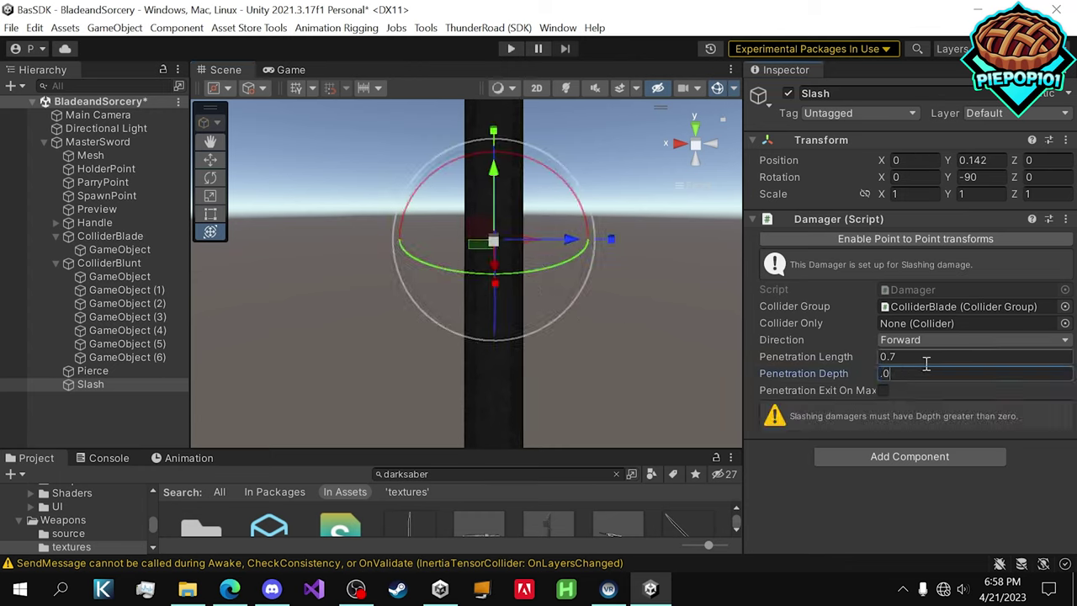
{"action": "type", "text": "01"}
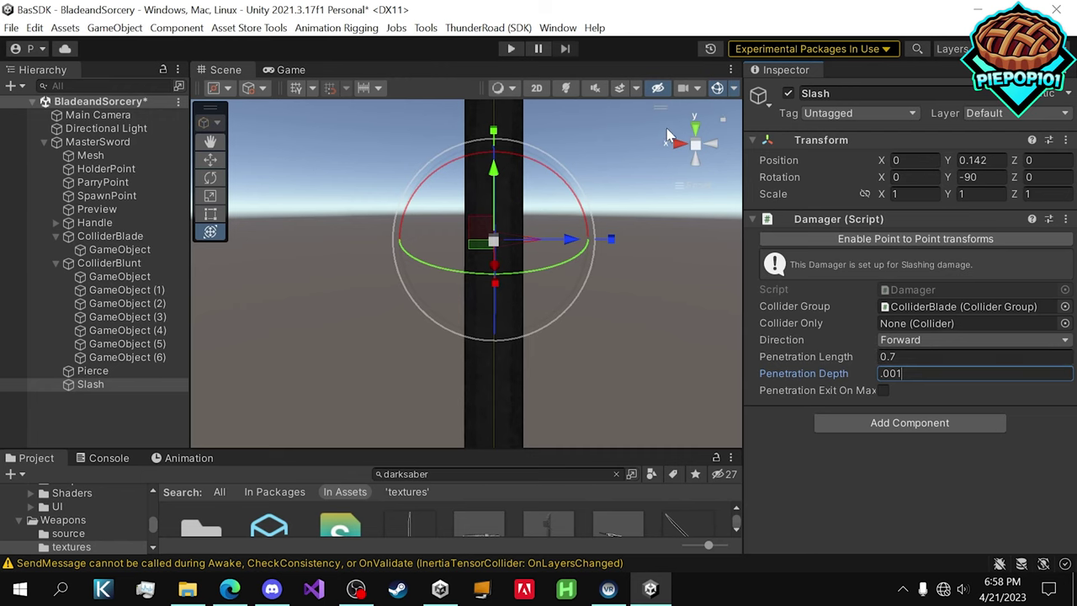
Step: Change the direction to Forward And Backward and save the scene
{"action": "left_click", "coordinate": [972, 339]}
{"action": "left_click", "coordinate": [935, 375]}
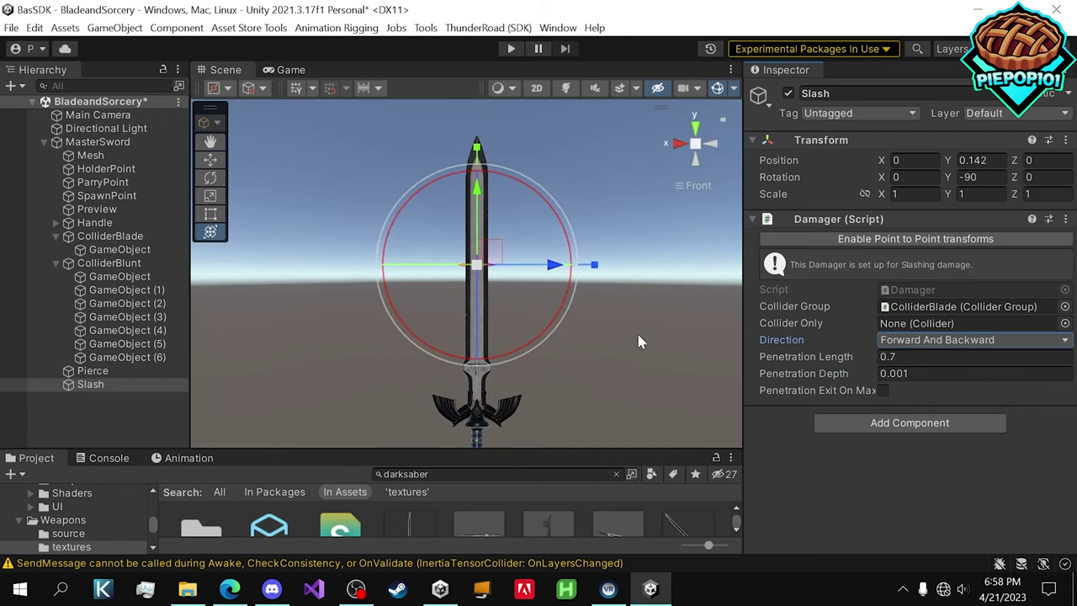
{"action": "key", "text": "ctrl+s"}
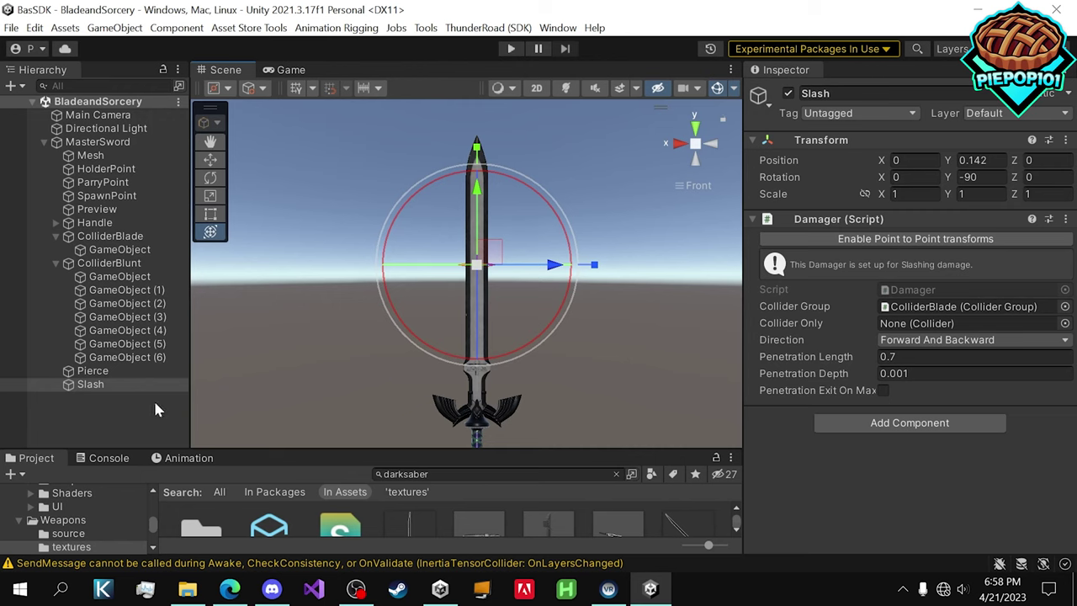
Step: Create an empty child under MasterSword named Blunt
{"action": "right_click", "coordinate": [107, 392]}
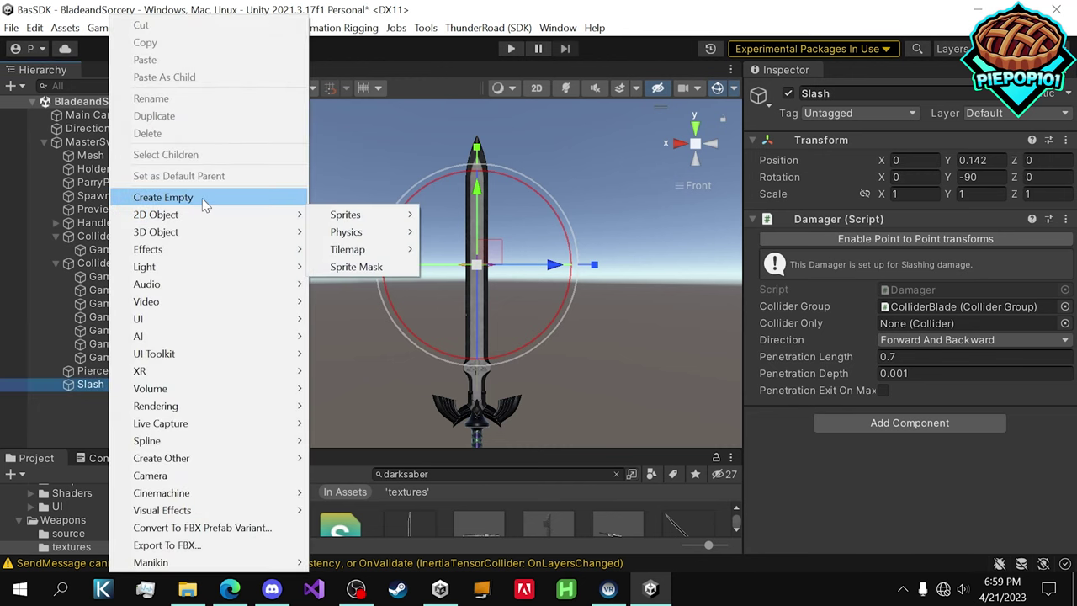
{"action": "left_click", "coordinate": [202, 197]}
{"action": "left_click_drag", "start_coordinate": [130, 381], "coordinate": [106, 399]}
{"action": "left_click", "coordinate": [108, 399]}
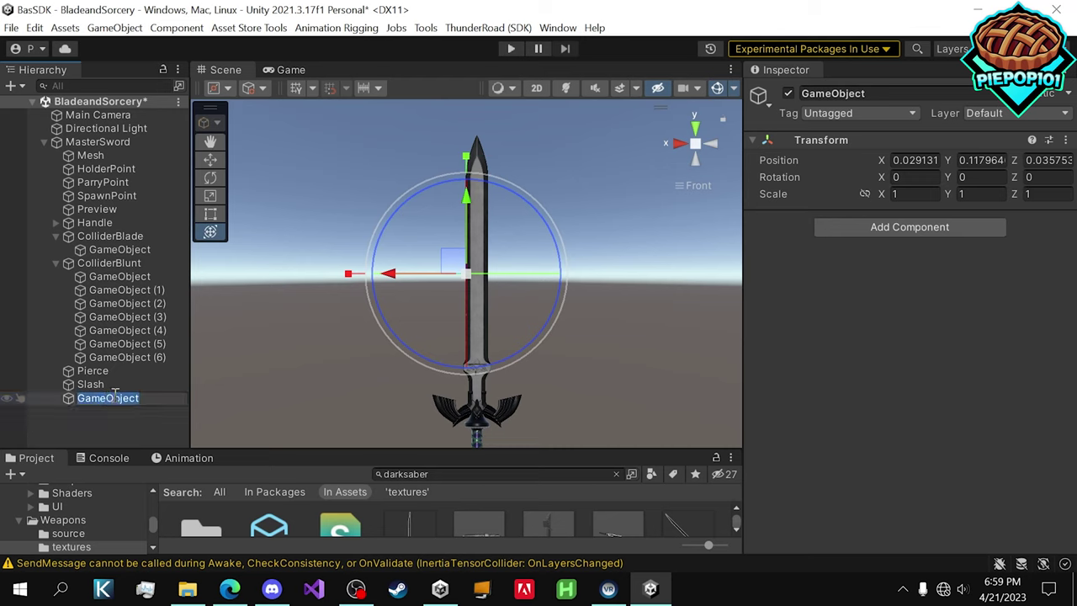
{"action": "type", "text": "Blunt"}
{"action": "key", "text": "Return"}
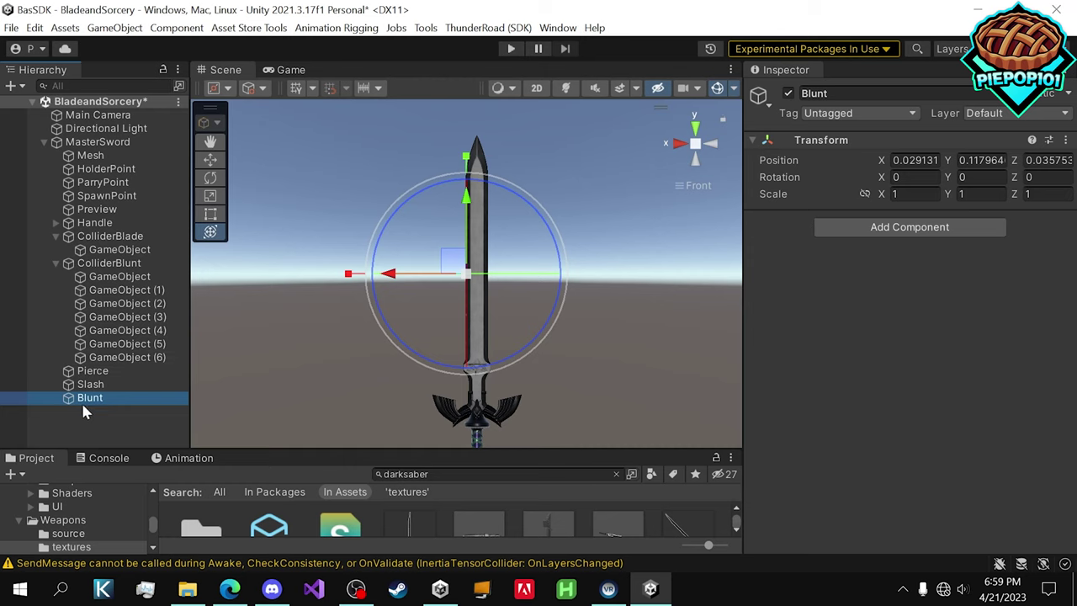
Step: Give Blunt a Damager using ColliderBlunt, direction All, zero penetration
{"action": "left_click", "coordinate": [814, 232]}
{"action": "type", "text": "damager"}
{"action": "left_click", "coordinate": [884, 282]}
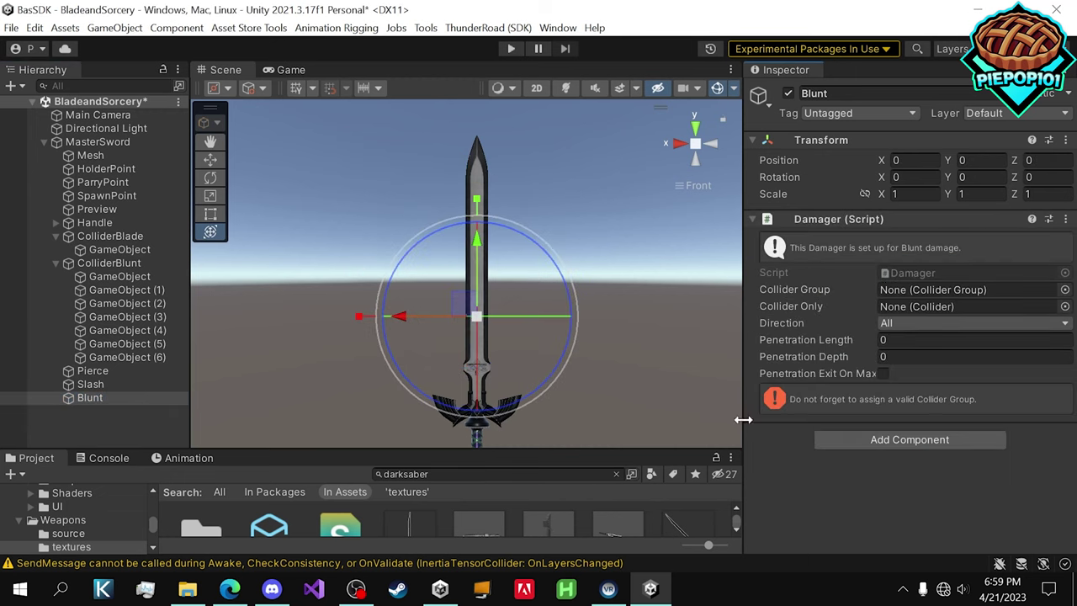
{"action": "left_click", "coordinate": [117, 266]}
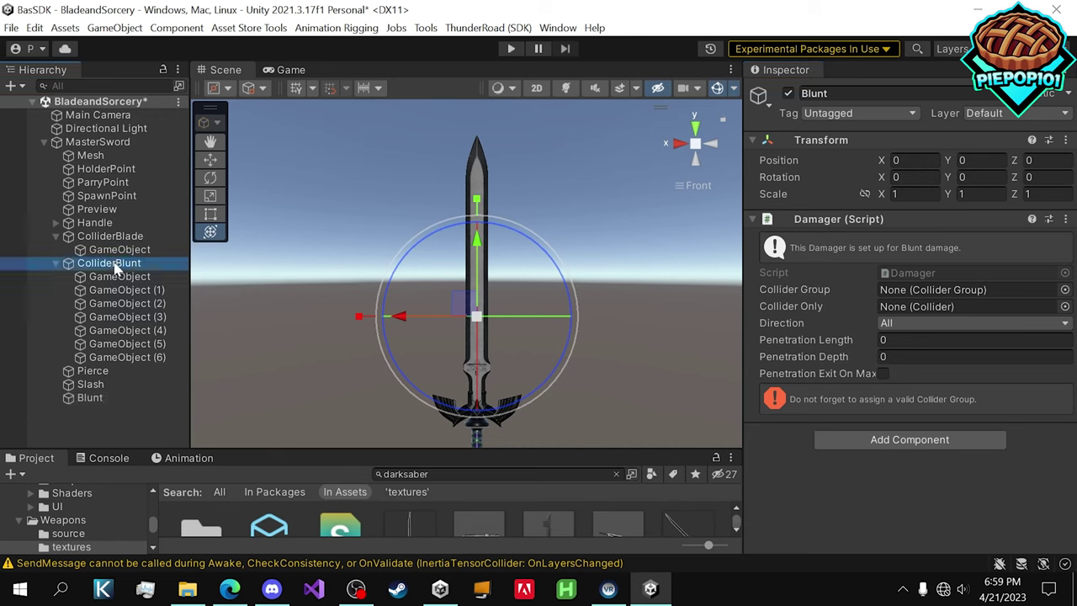
{"action": "left_click_drag", "start_coordinate": [116, 265], "coordinate": [905, 291]}
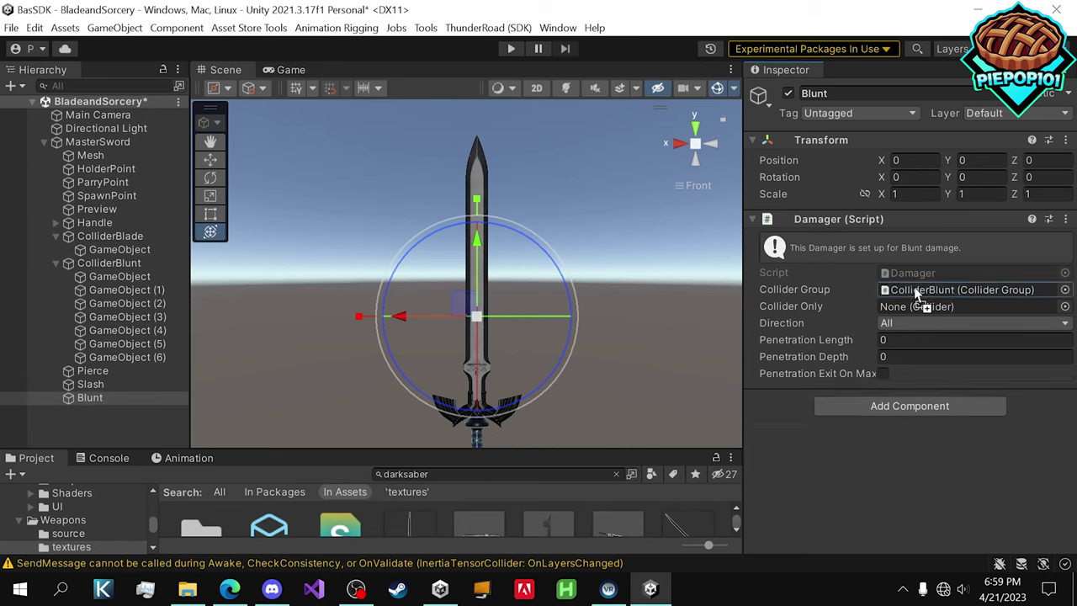
{"action": "left_click", "coordinate": [897, 325]}
{"action": "left_click", "coordinate": [906, 341]}
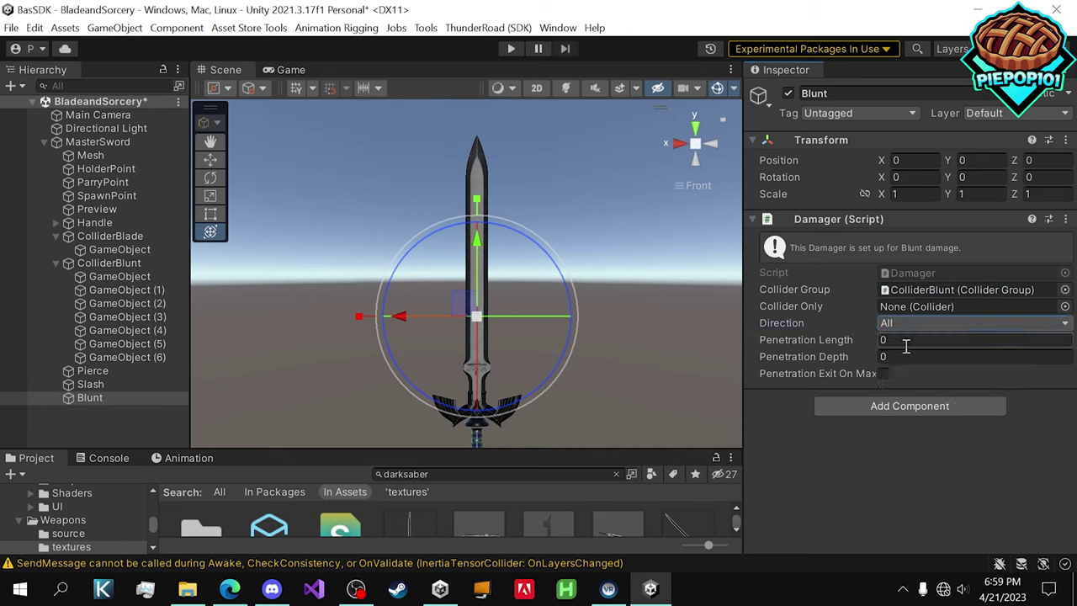
{"action": "mouse_move", "coordinate": [849, 356]}
{"action": "left_mouse_down"}
{"action": "mouse_move", "coordinate": [861, 355]}
{"action": "mouse_move", "coordinate": [853, 342]}
{"action": "left_mouse_up"}
{"action": "key", "text": "ctrl+z"}
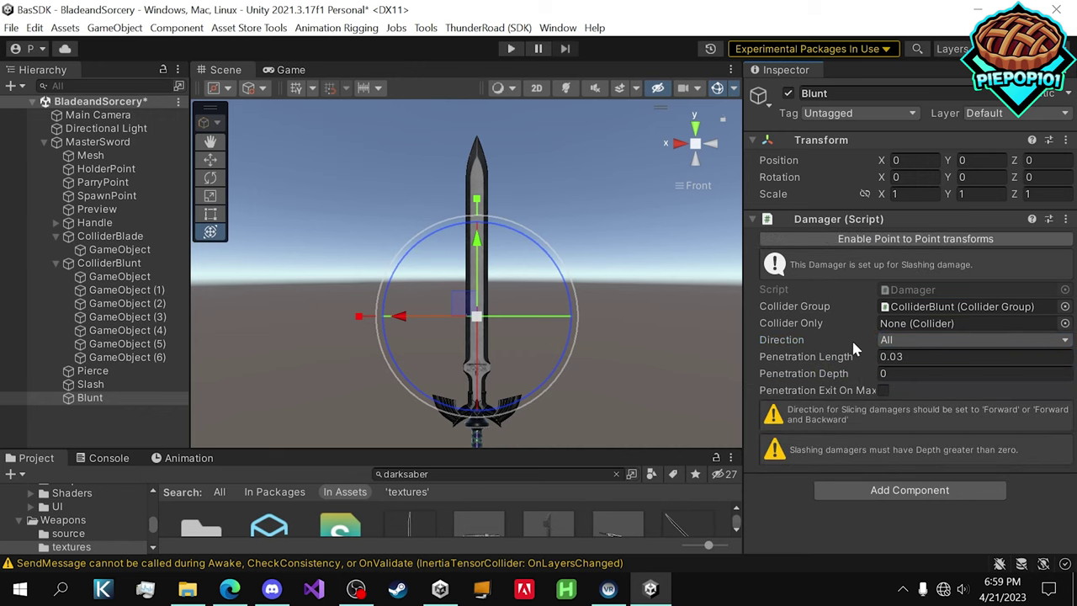
{"action": "key", "text": "ctrl+z"}
{"action": "key", "text": "ctrl+z"}
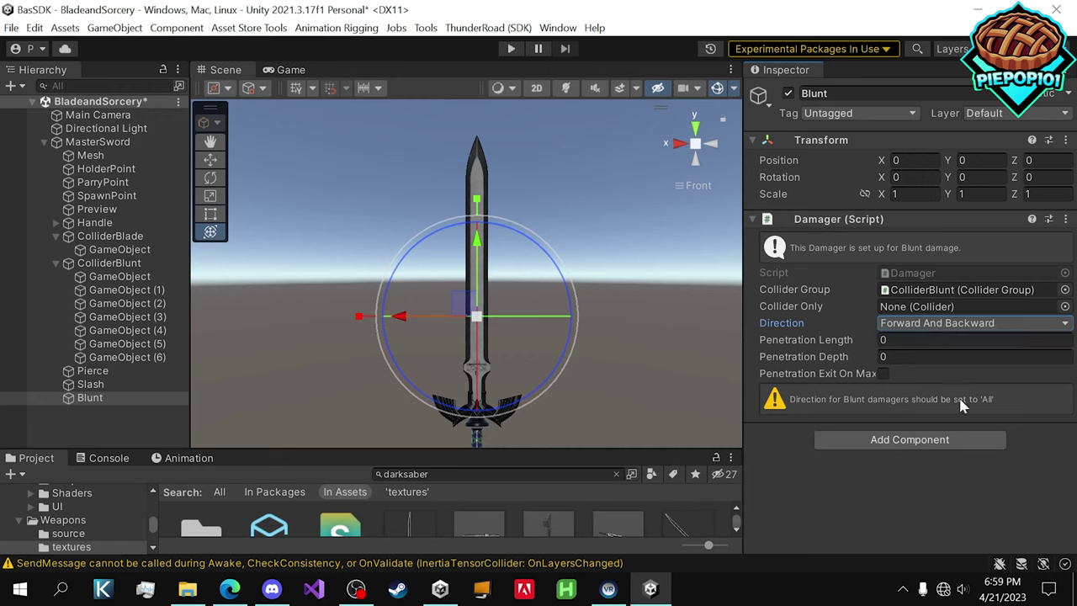
{"action": "key", "text": "ctrl+y"}
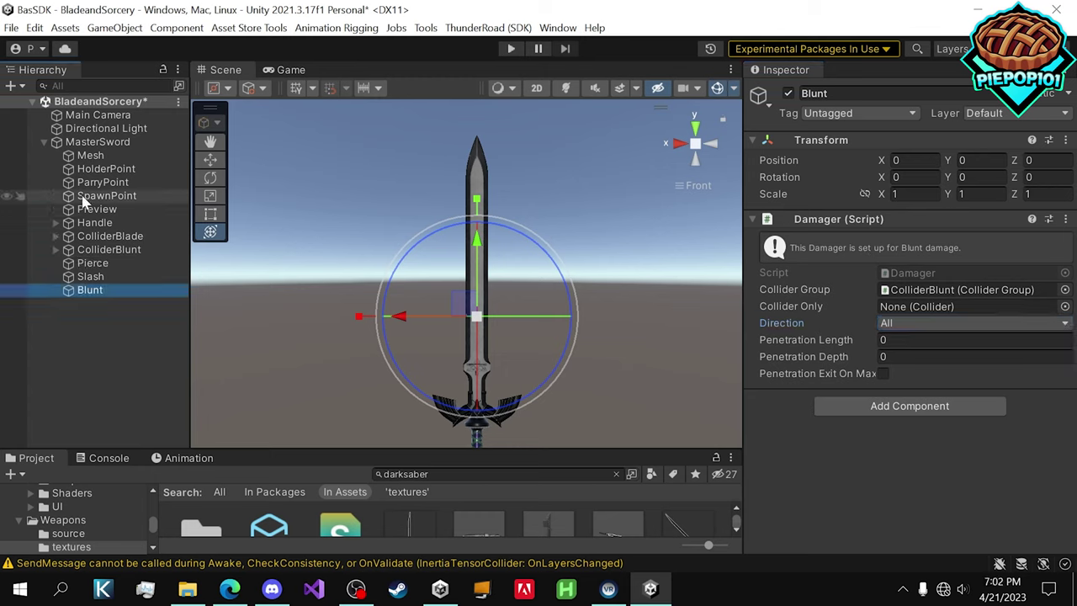
Step: Create an empty MasterSword child named Whoosh with a Whoosh component
{"action": "right_click", "coordinate": [140, 139]}
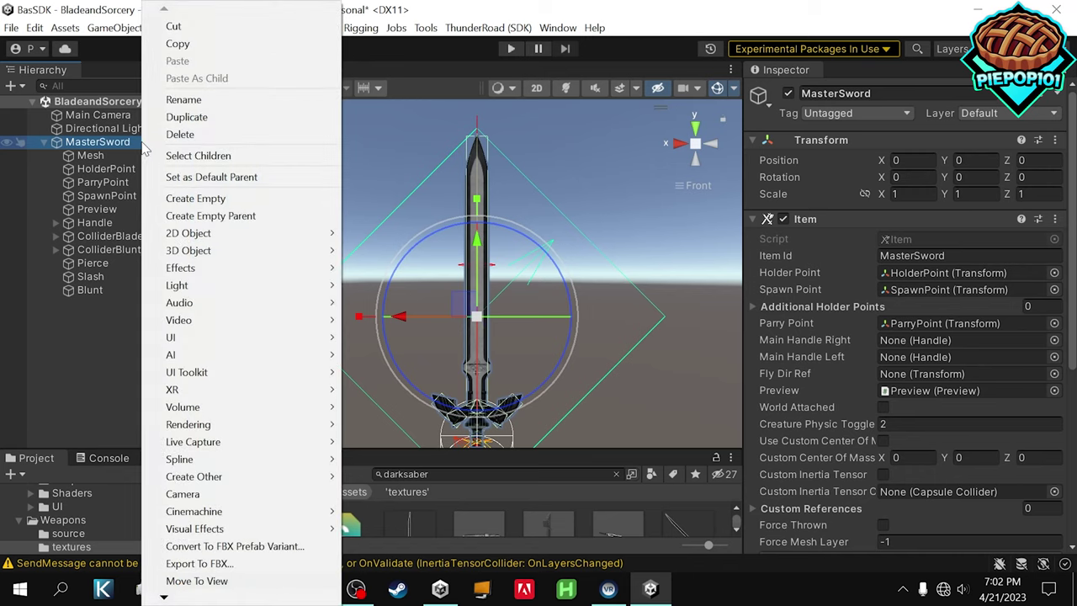
{"action": "left_click", "coordinate": [236, 202]}
{"action": "type", "text": "Wh"}
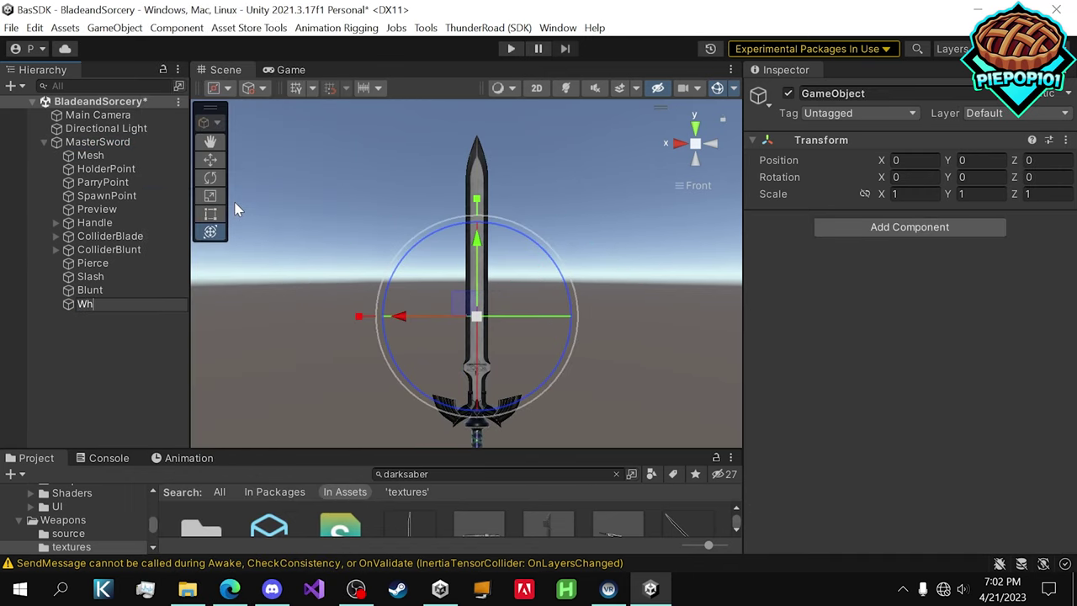
{"action": "type", "text": "oosh"}
{"action": "key", "text": "Return"}
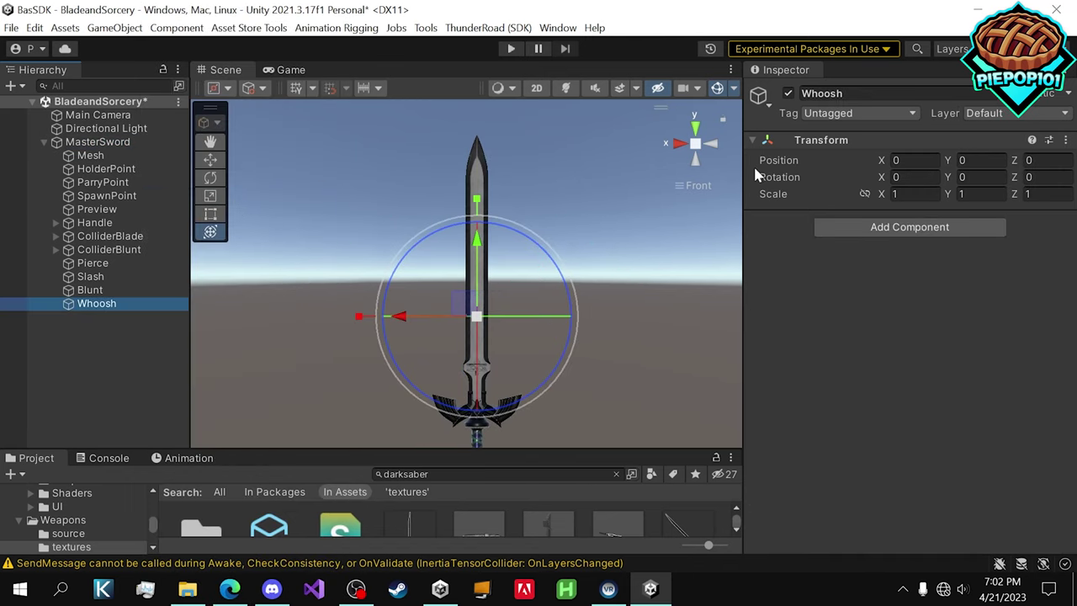
{"action": "left_click", "coordinate": [941, 236]}
{"action": "type", "text": "whoo"}
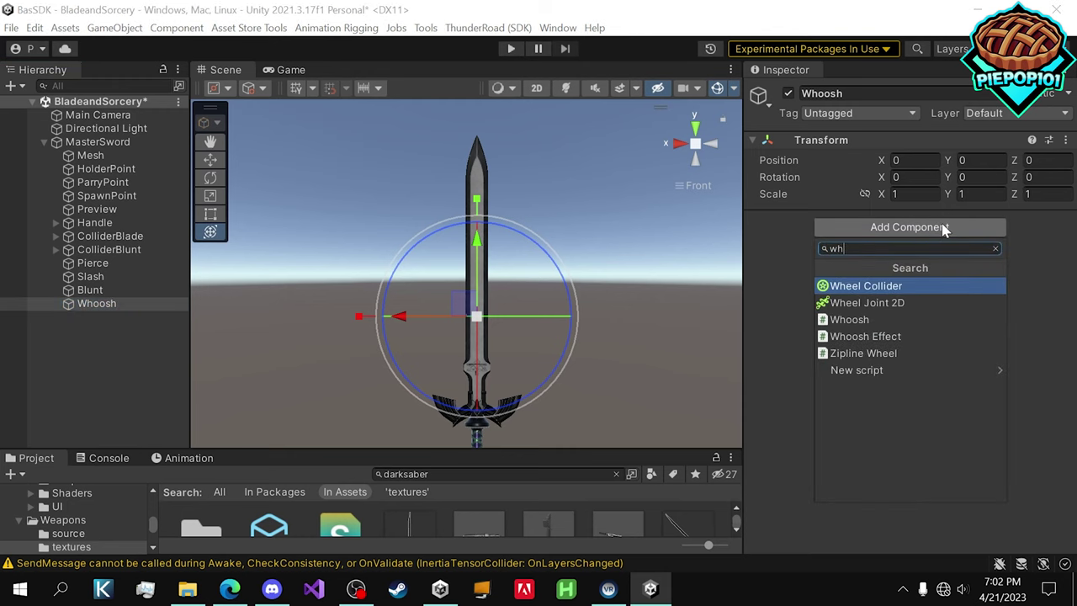
{"action": "left_click", "coordinate": [870, 289]}
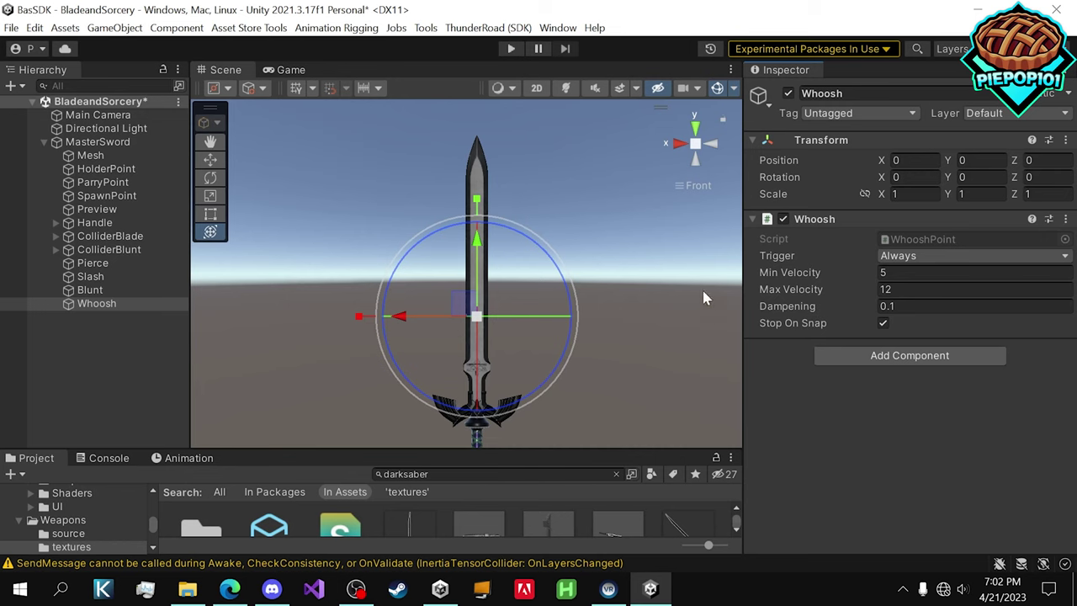
Step: Assign Whoosh as ColliderBlade's Whoosh Point
{"action": "left_click", "coordinate": [109, 236]}
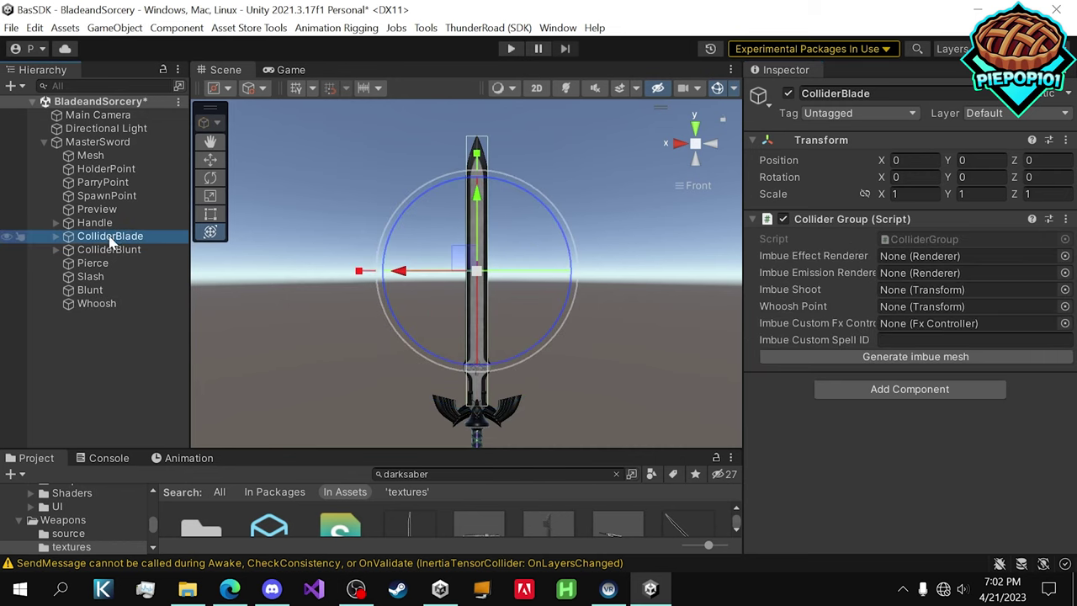
{"action": "left_click_drag", "start_coordinate": [116, 303], "coordinate": [901, 306]}
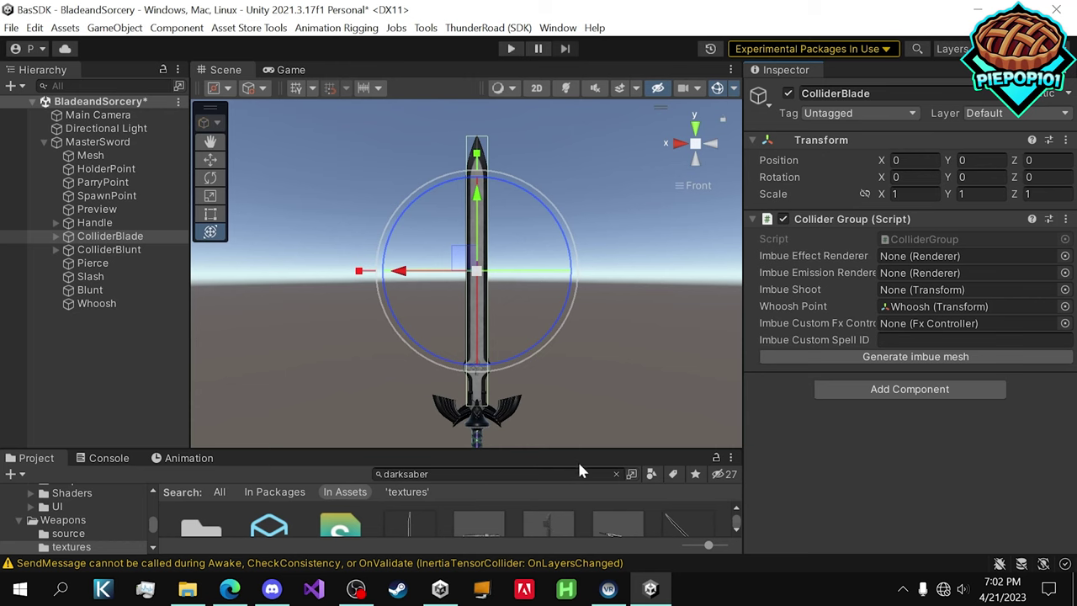
{"action": "left_click", "coordinate": [616, 474]}
{"action": "left_click_drag", "start_coordinate": [612, 449], "coordinate": [608, 373]}
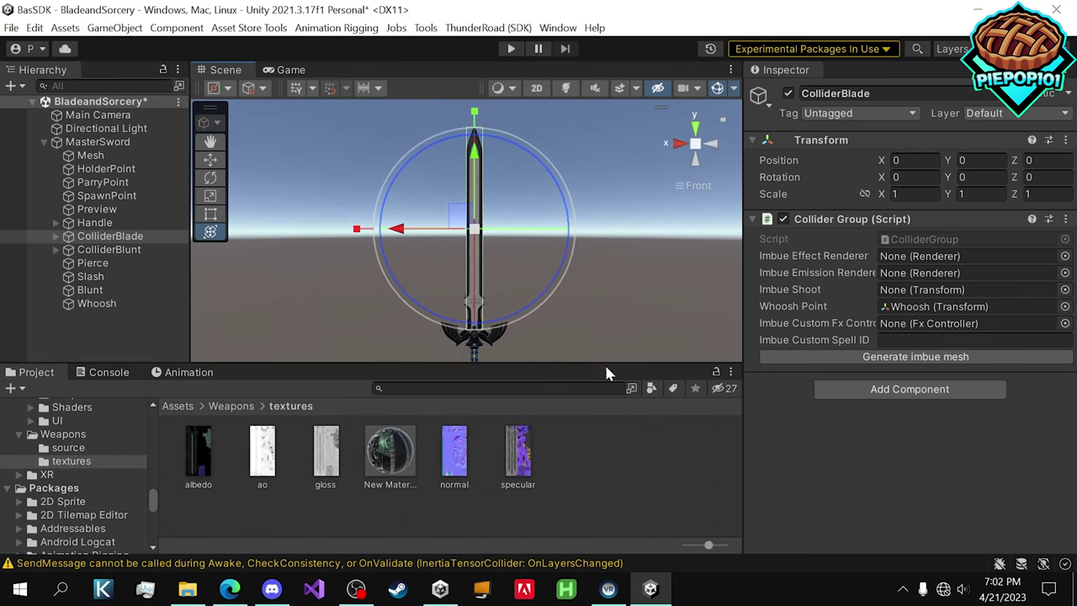
Step: Put a texture on New Material's base map
{"action": "left_click", "coordinate": [396, 457]}
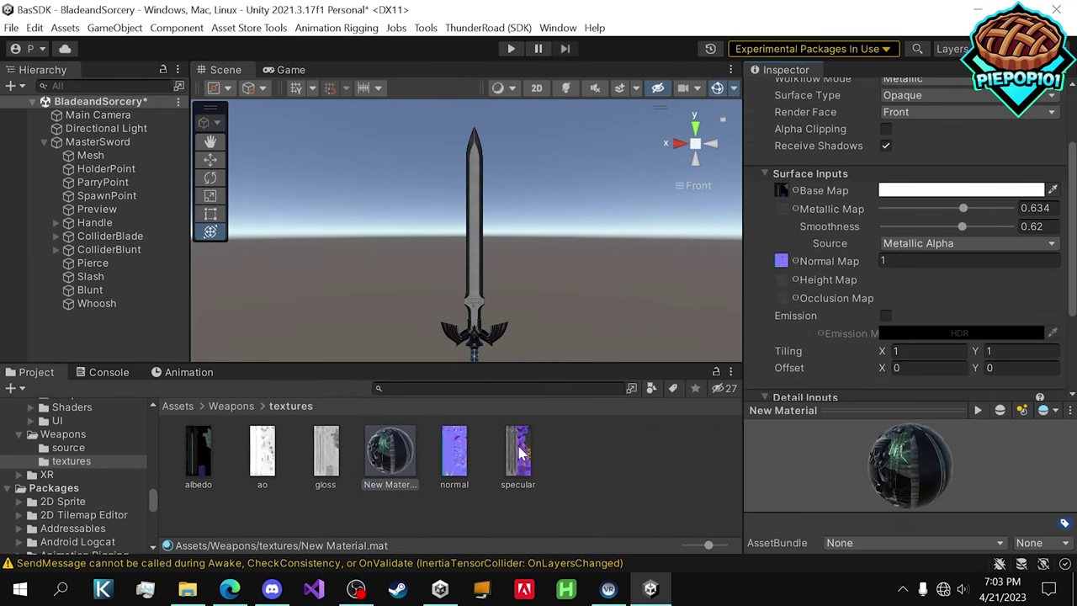
{"action": "left_click_drag", "start_coordinate": [391, 454], "coordinate": [787, 192]}
{"action": "left_click_drag", "start_coordinate": [555, 312], "coordinate": [555, 276], "text": "alt"}
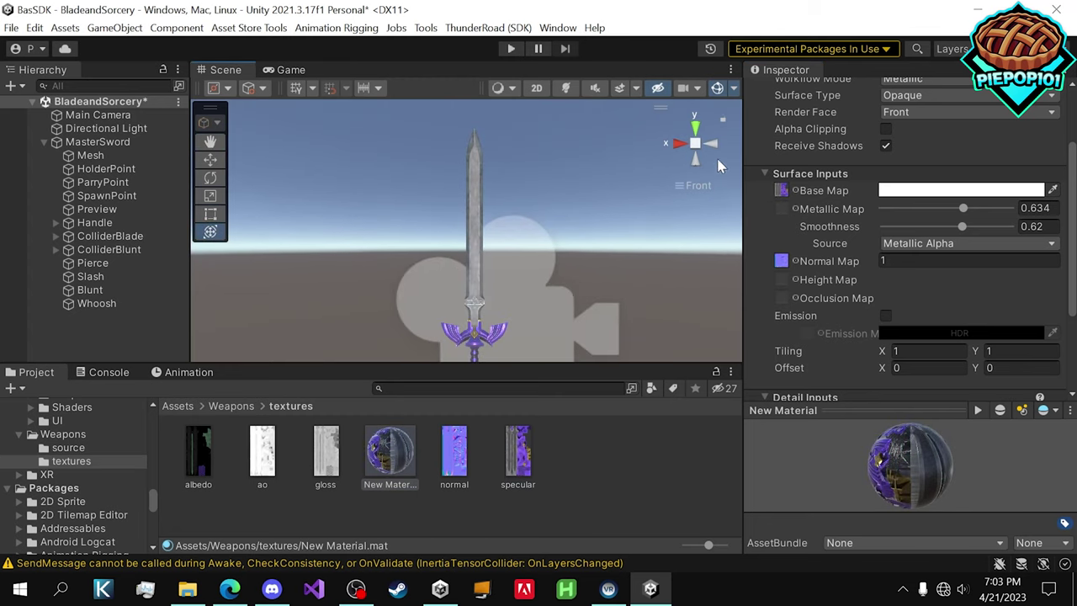
{"action": "left_click", "coordinate": [677, 148]}
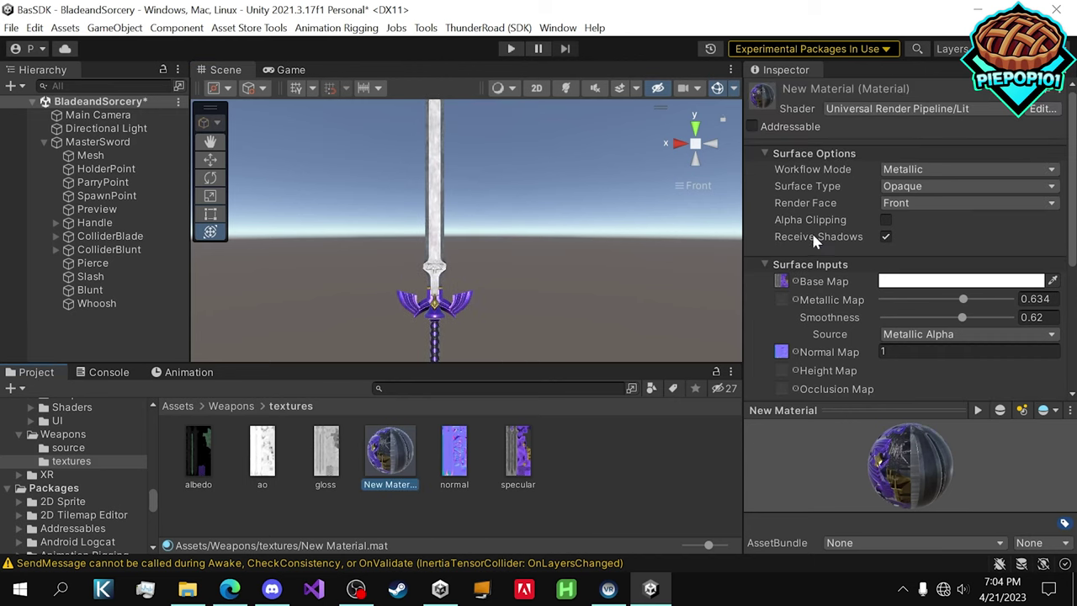
{"action": "scroll", "coordinate": [827, 271], "scroll_direction": "down", "scroll_amount": 2}
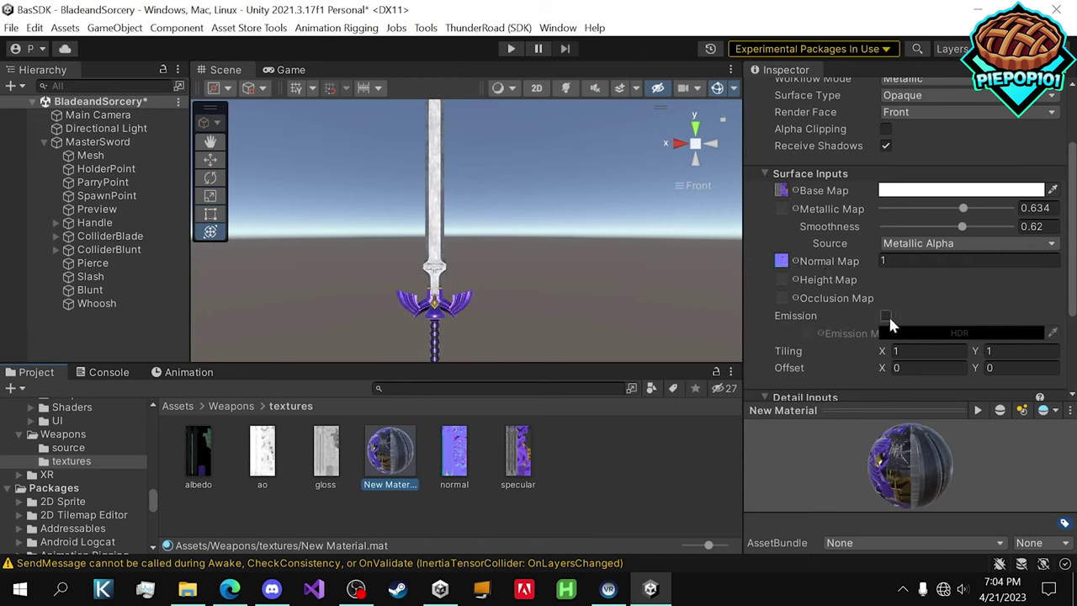
Step: Enable emission with the specular texture as emission map and HDR colour 1, 1, 1
{"action": "left_click", "coordinate": [886, 316]}
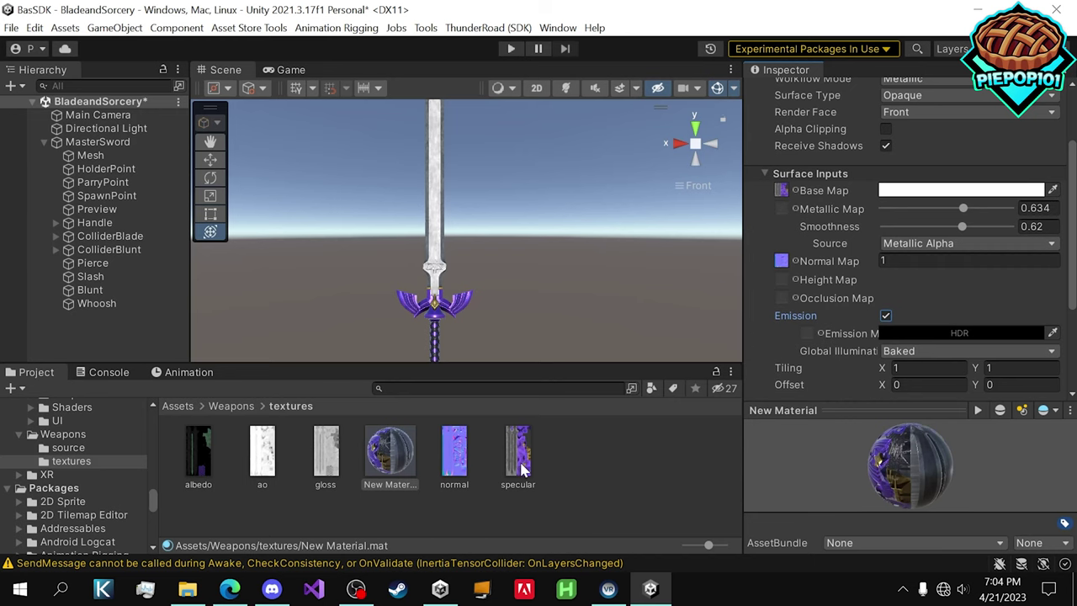
{"action": "left_click_drag", "start_coordinate": [522, 469], "coordinate": [807, 335]}
{"action": "left_click", "coordinate": [961, 333]}
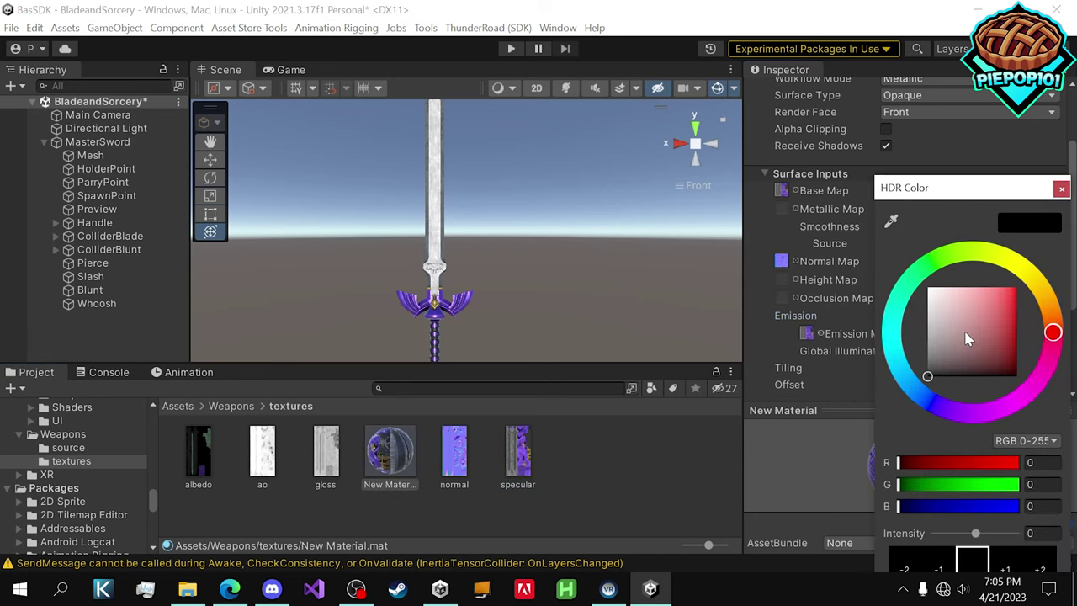
{"action": "left_click_drag", "start_coordinate": [926, 299], "coordinate": [999, 267]}
{"action": "left_click", "coordinate": [1050, 429]}
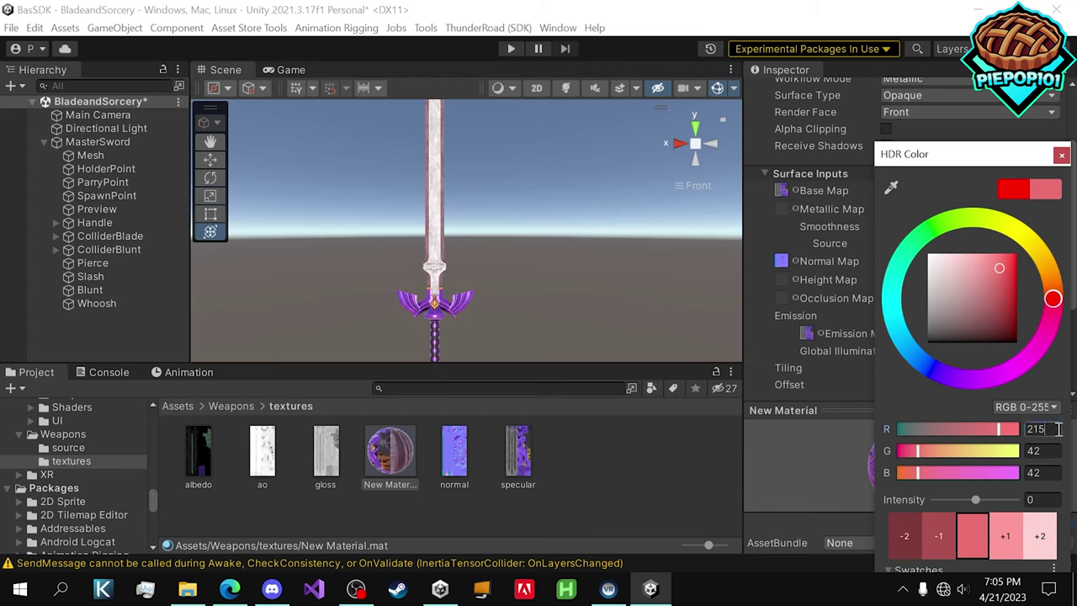
{"action": "key", "text": "BackSpace"}
{"action": "key", "text": "BackSpace"}
{"action": "key", "text": "BackSpace"}
{"action": "type", "text": "1"}
{"action": "key", "text": "Tab"}
{"action": "type", "text": "1"}
{"action": "key", "text": "Tab"}
{"action": "type", "text": "1"}
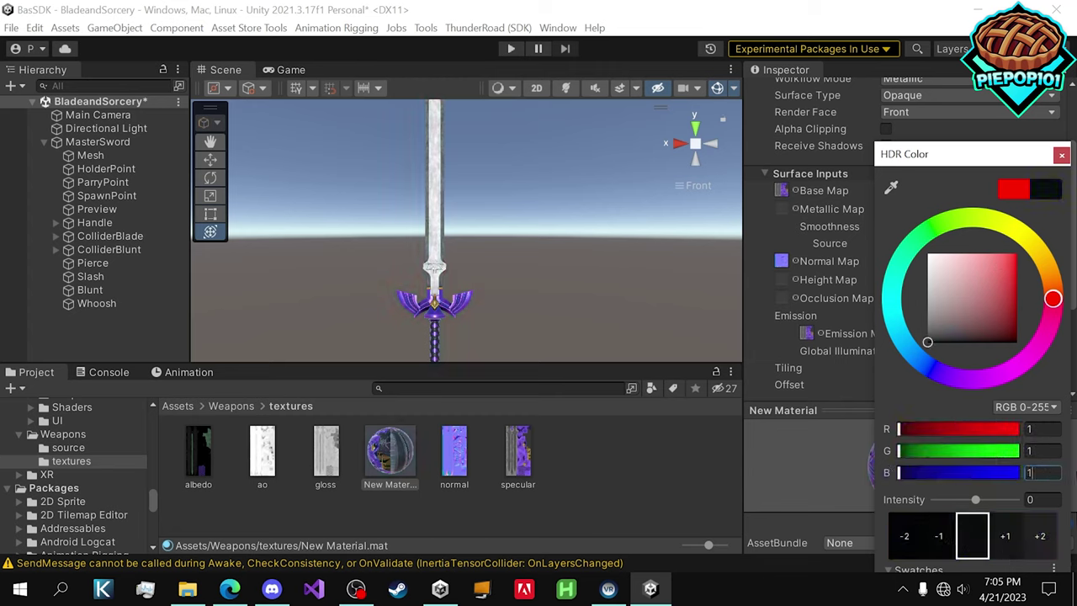
{"action": "left_click", "coordinate": [1061, 157]}
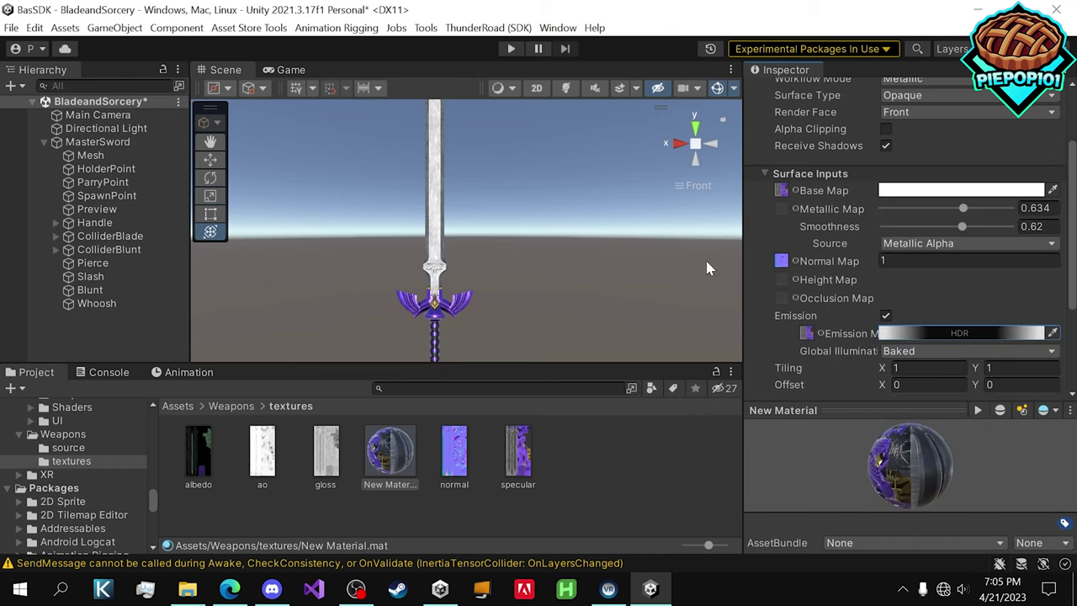
Step: Convert New Material to the ThunderRoad format and review its ThunderRoad/Lit shader
{"action": "right_click", "coordinate": [399, 459]}
{"action": "mouse_move", "coordinate": [421, 487]}
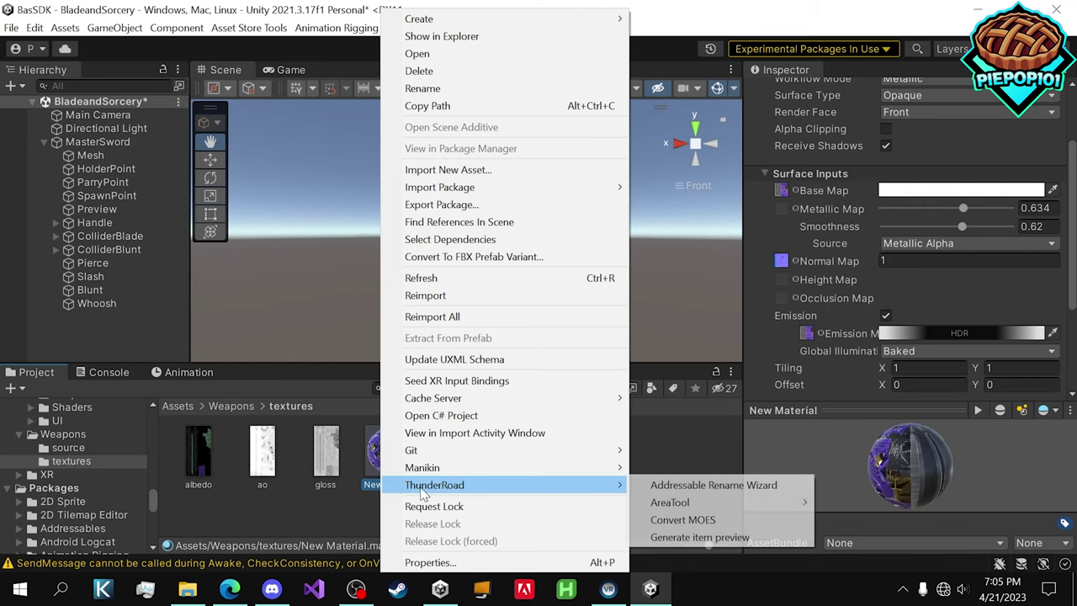
{"action": "left_click", "coordinate": [665, 519]}
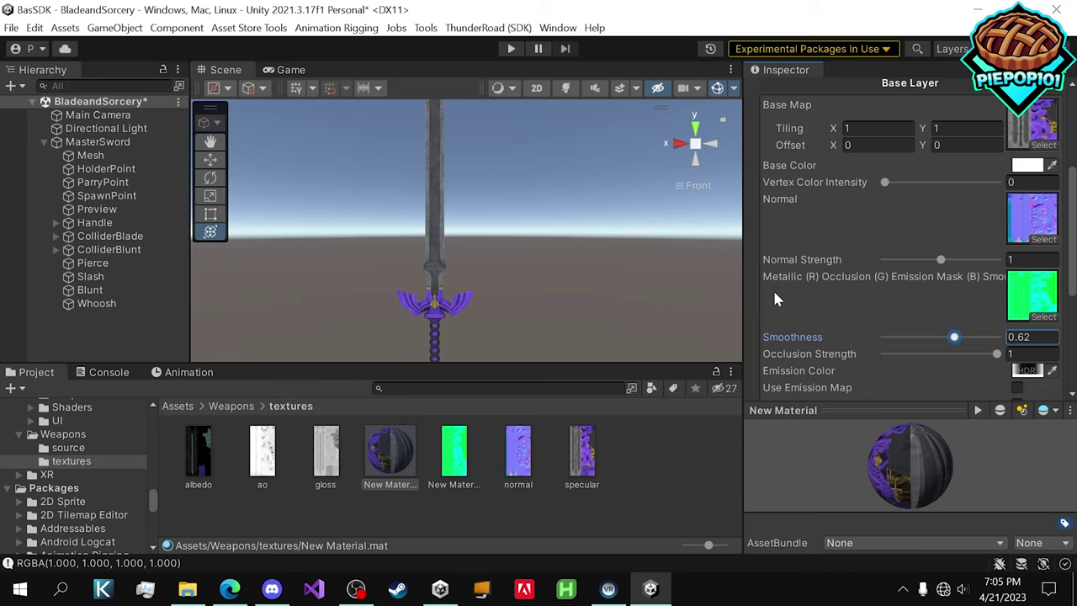
{"action": "scroll", "coordinate": [819, 287], "scroll_direction": "up", "scroll_amount": 5}
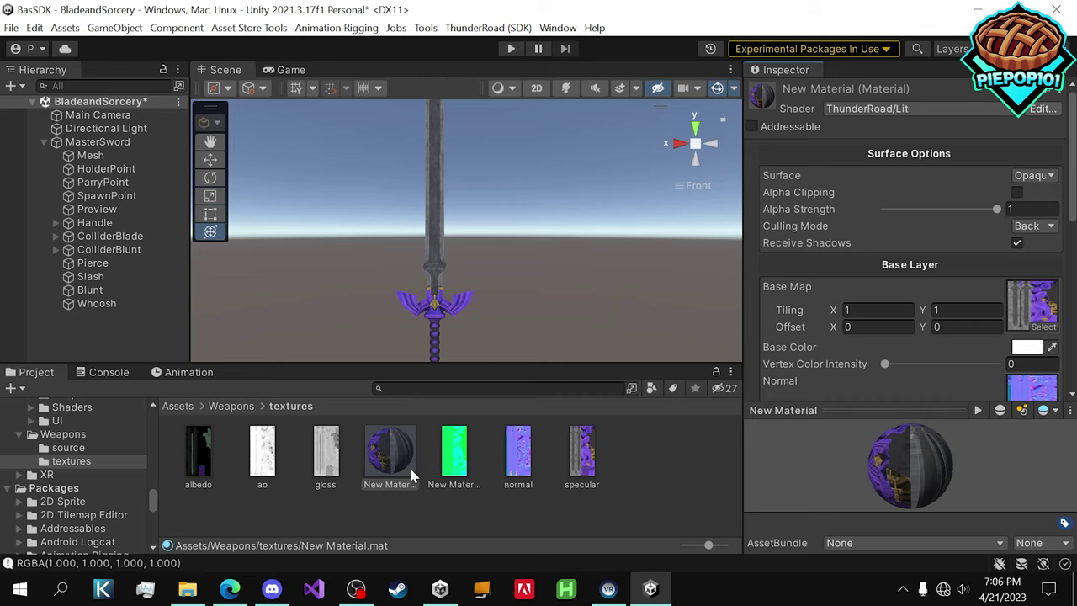
{"action": "left_click", "coordinate": [882, 110]}
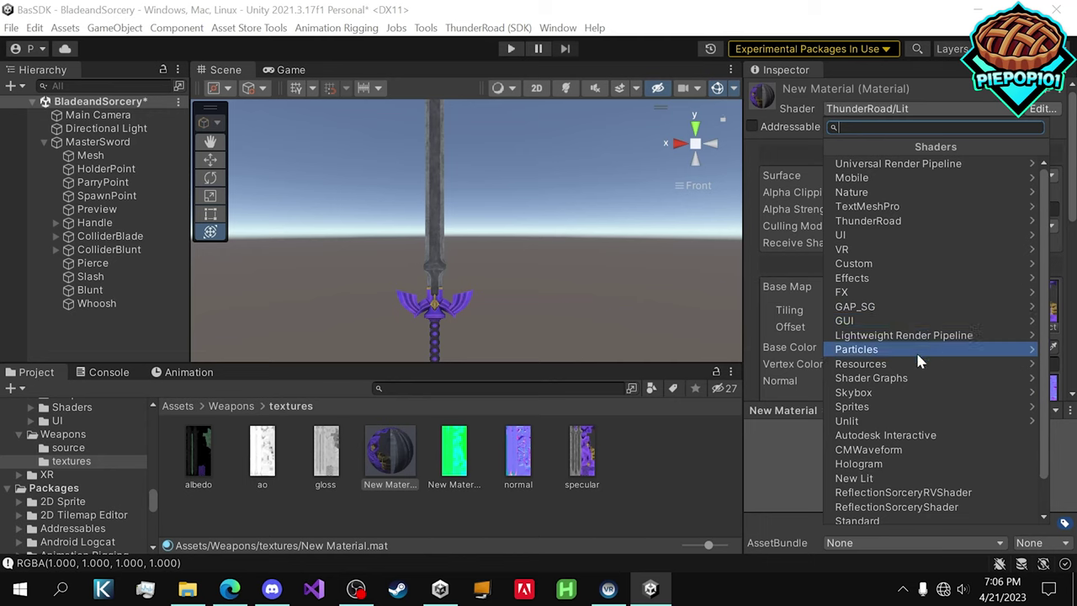
Step: Switch New Material to the Universal Render Pipeline/Lit shader and clear its Metallic Map
{"action": "left_click", "coordinate": [925, 163]}
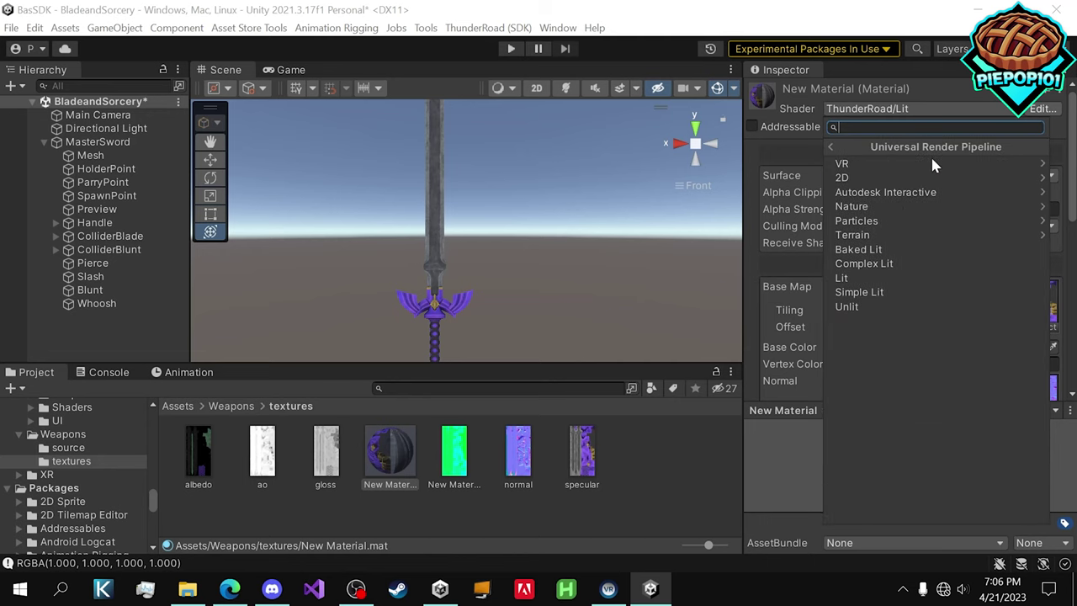
{"action": "left_click", "coordinate": [843, 278]}
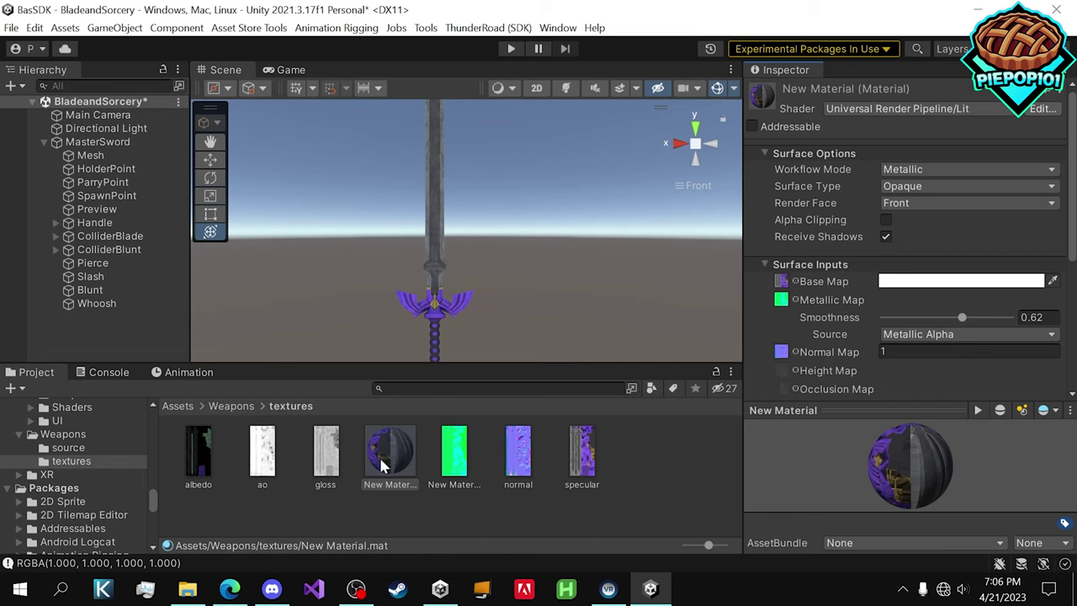
{"action": "left_click", "coordinate": [796, 302]}
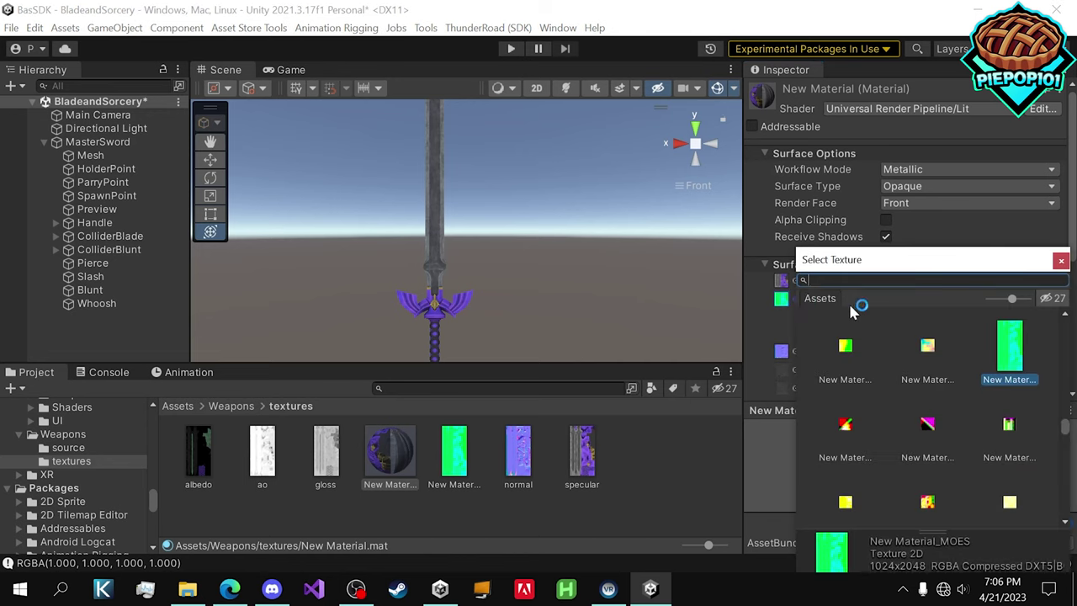
{"action": "left_click_drag", "start_coordinate": [1069, 433], "coordinate": [1067, 305]}
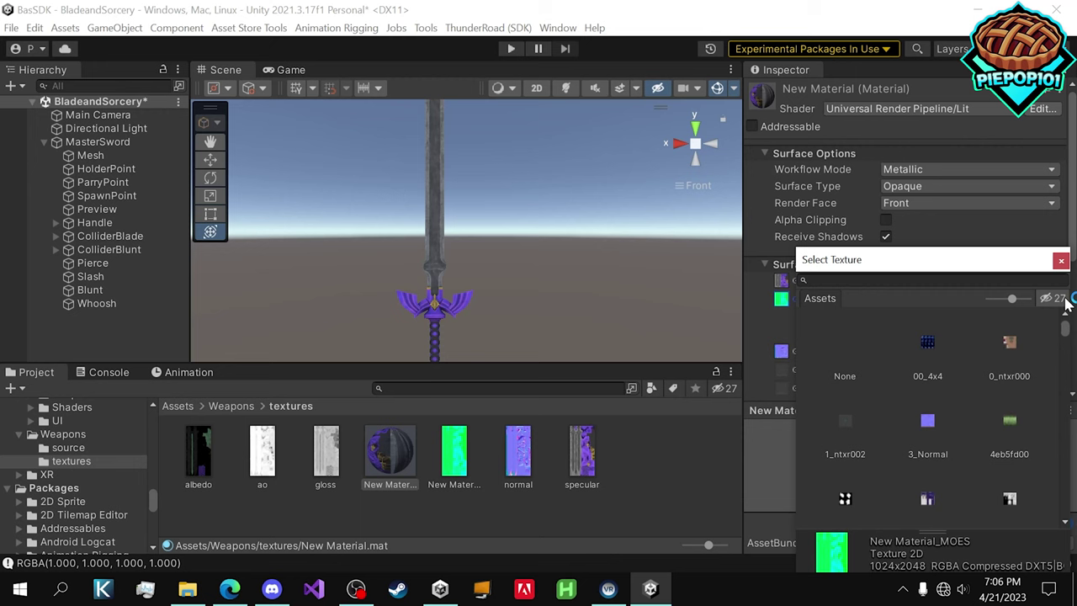
{"action": "left_click", "coordinate": [865, 336]}
{"action": "left_click", "coordinate": [1061, 261]}
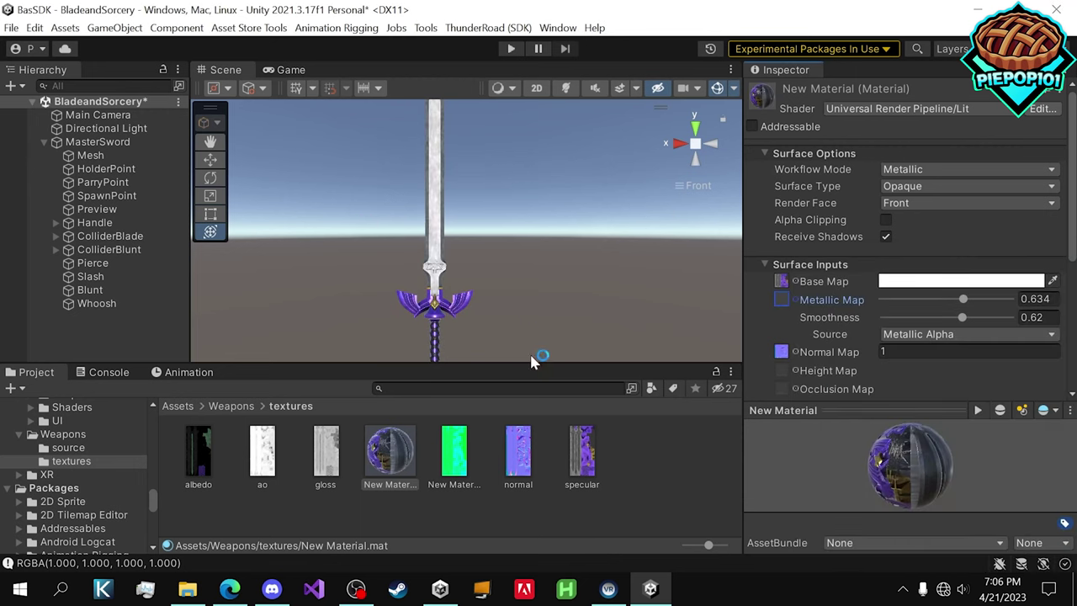
Step: Delete the New Material_MOES texture from the textures folder
{"action": "right_click", "coordinate": [455, 454]}
{"action": "left_click", "coordinate": [490, 71]}
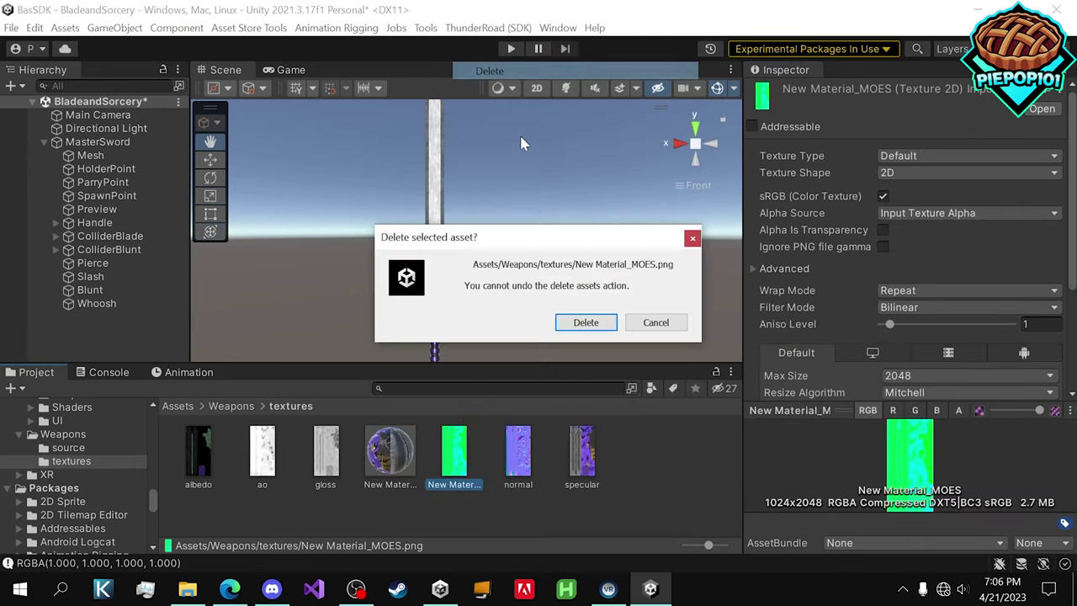
{"action": "left_click", "coordinate": [570, 322]}
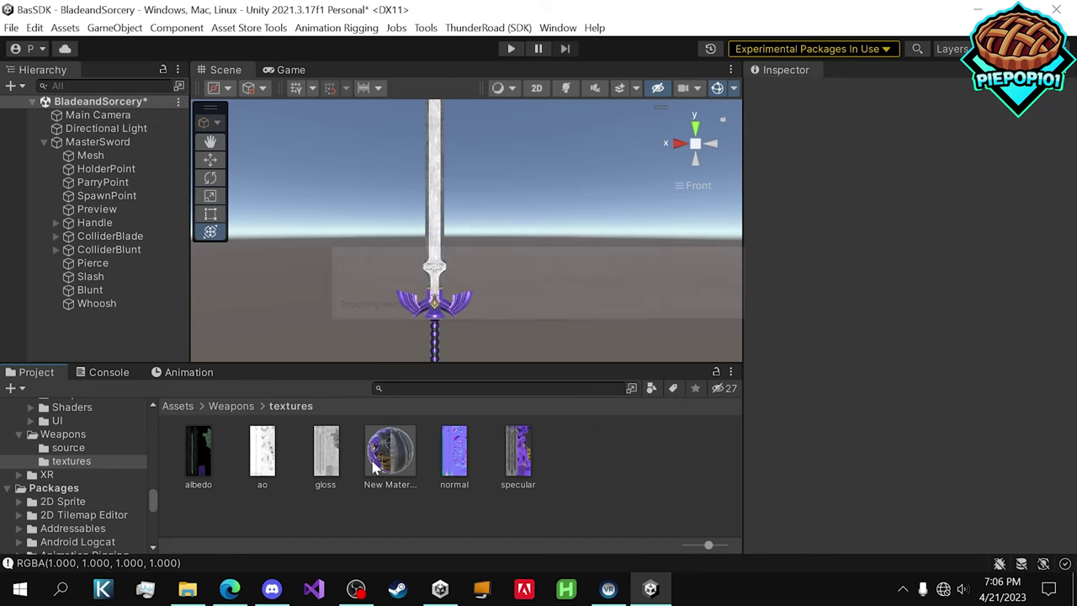
Step: Assign the gloss texture as New Material's Metallic Map
{"action": "left_click", "coordinate": [389, 474]}
{"action": "left_click_drag", "start_coordinate": [325, 462], "coordinate": [787, 310]}
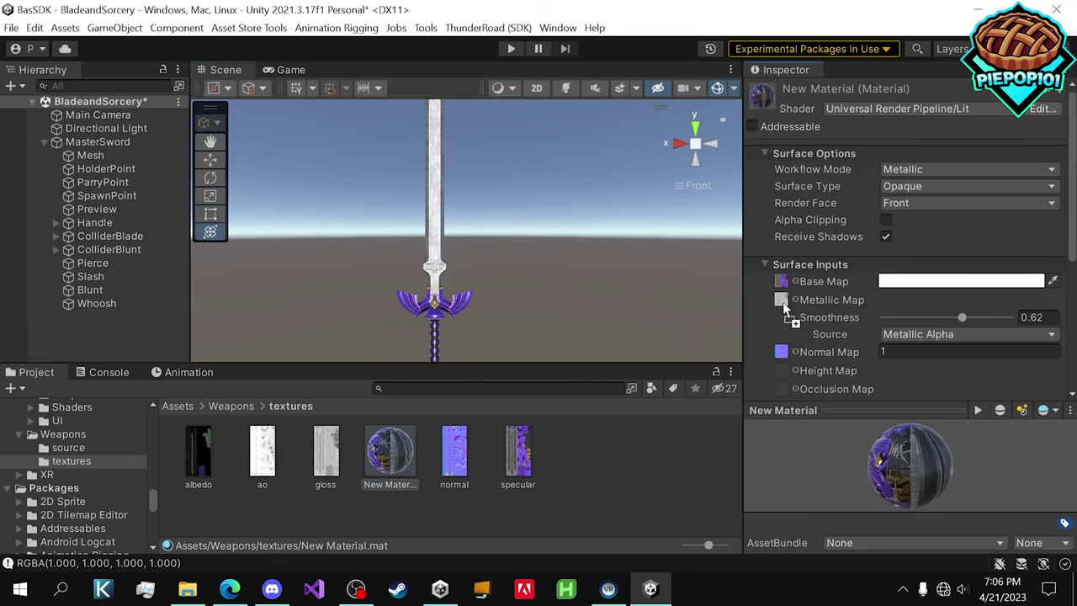
{"action": "right_click", "coordinate": [392, 446]}
Step: Convert New Material back to ThunderRoad/Lit with ThunderRoad > Convert MOES
{"action": "mouse_move", "coordinate": [459, 485]}
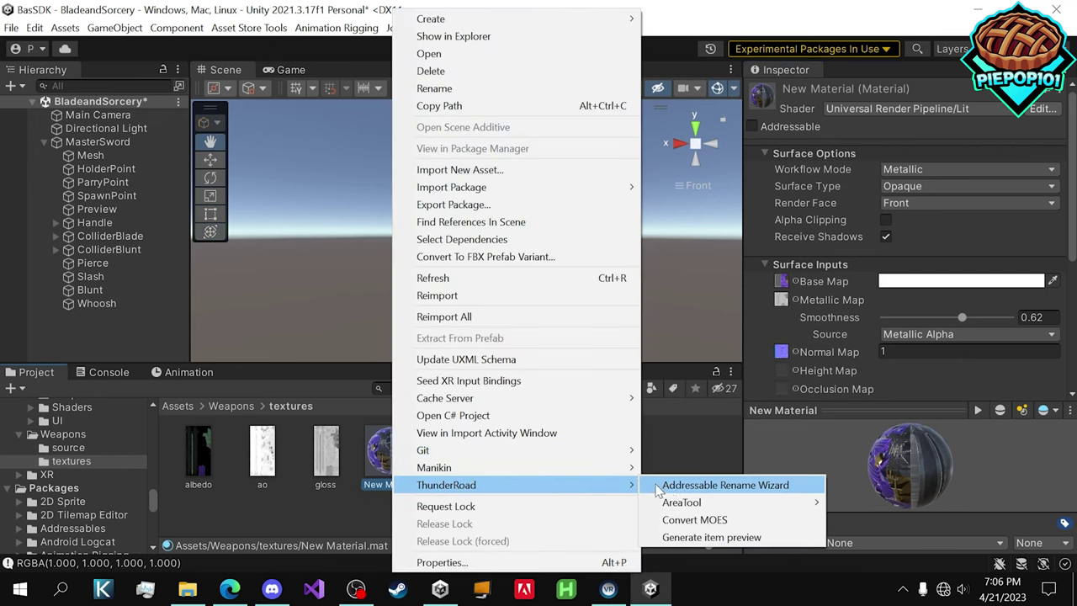
{"action": "left_click", "coordinate": [676, 522]}
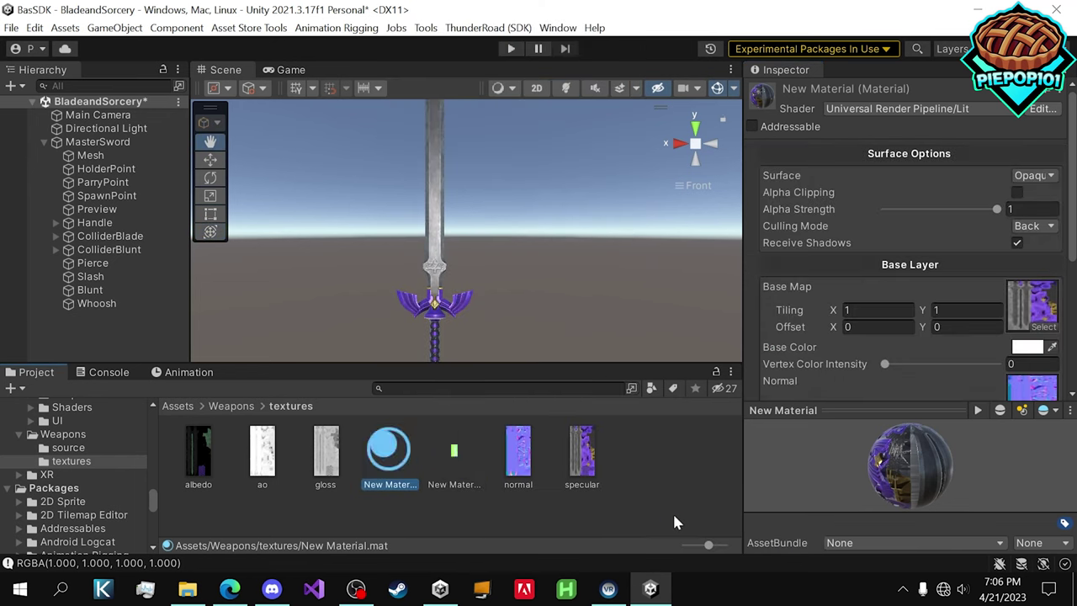
{"action": "scroll", "coordinate": [879, 291], "scroll_direction": "down", "scroll_amount": 6}
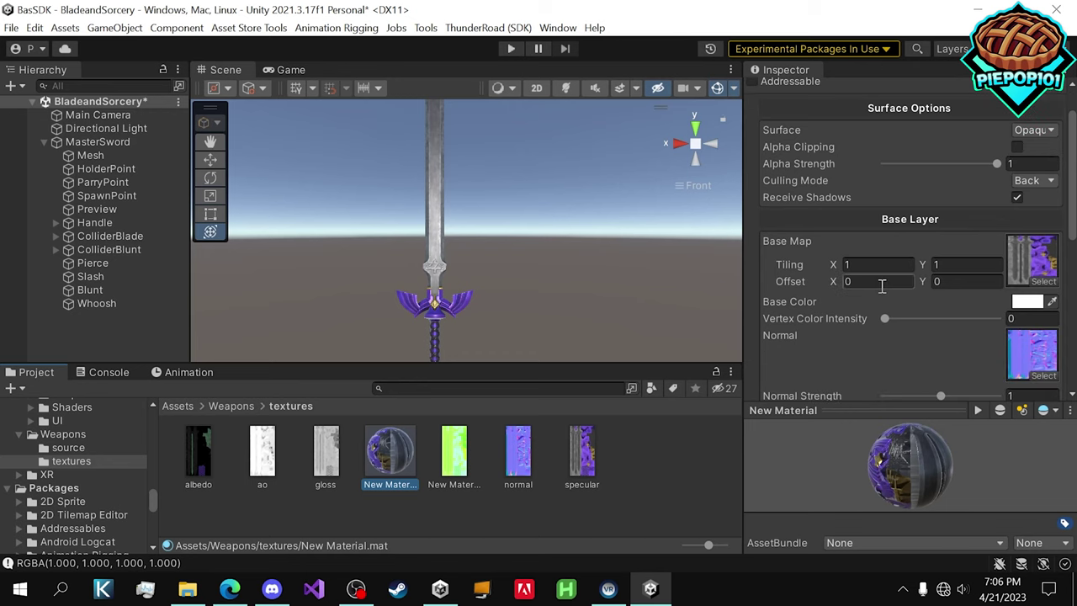
{"action": "scroll", "coordinate": [928, 230], "scroll_direction": "up", "scroll_amount": 1}
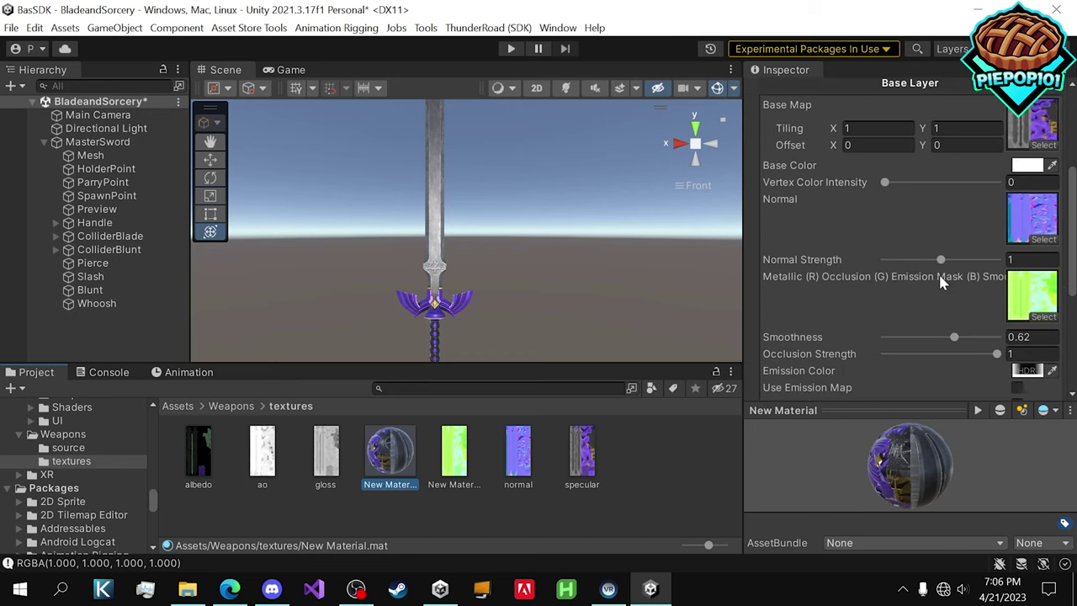
Step: Set the material's smoothness to 0.62 and review its Emission colour, leaving it unchanged
{"action": "mouse_move", "coordinate": [941, 259]}
{"action": "left_mouse_down"}
{"action": "mouse_move", "coordinate": [899, 259]}
{"action": "mouse_move", "coordinate": [974, 260]}
{"action": "mouse_move", "coordinate": [940, 260]}
{"action": "left_mouse_up"}
{"action": "mouse_move", "coordinate": [954, 337]}
{"action": "left_mouse_down"}
{"action": "mouse_move", "coordinate": [988, 336]}
{"action": "mouse_move", "coordinate": [939, 337]}
{"action": "mouse_move", "coordinate": [984, 337]}
{"action": "mouse_move", "coordinate": [954, 340]}
{"action": "left_mouse_up"}
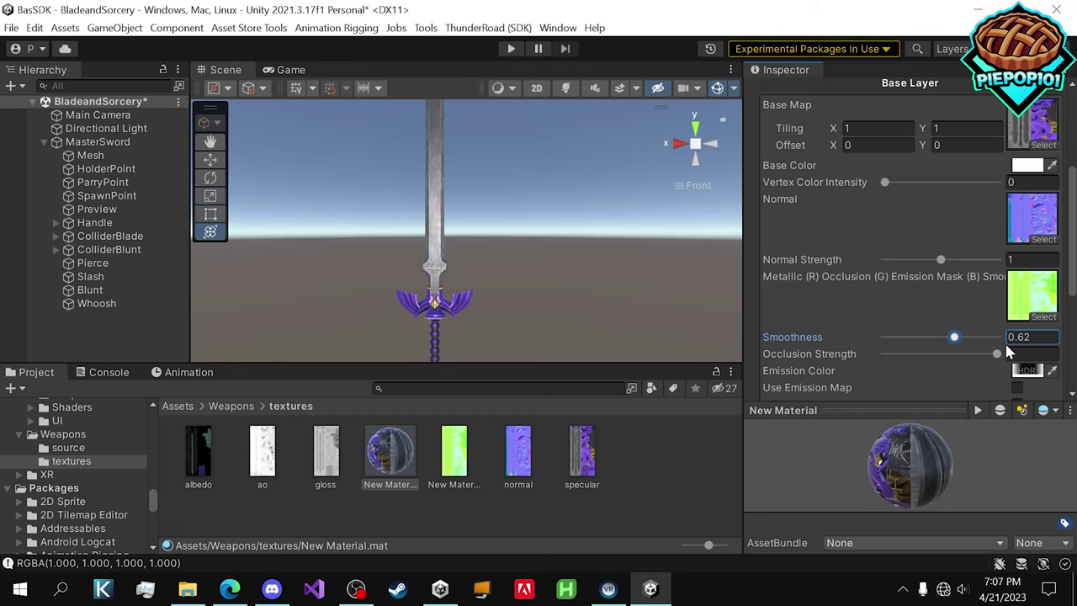
{"action": "left_click", "coordinate": [1027, 370]}
{"action": "left_click", "coordinate": [1063, 161]}
{"action": "scroll", "coordinate": [905, 301], "scroll_direction": "down", "scroll_amount": 5}
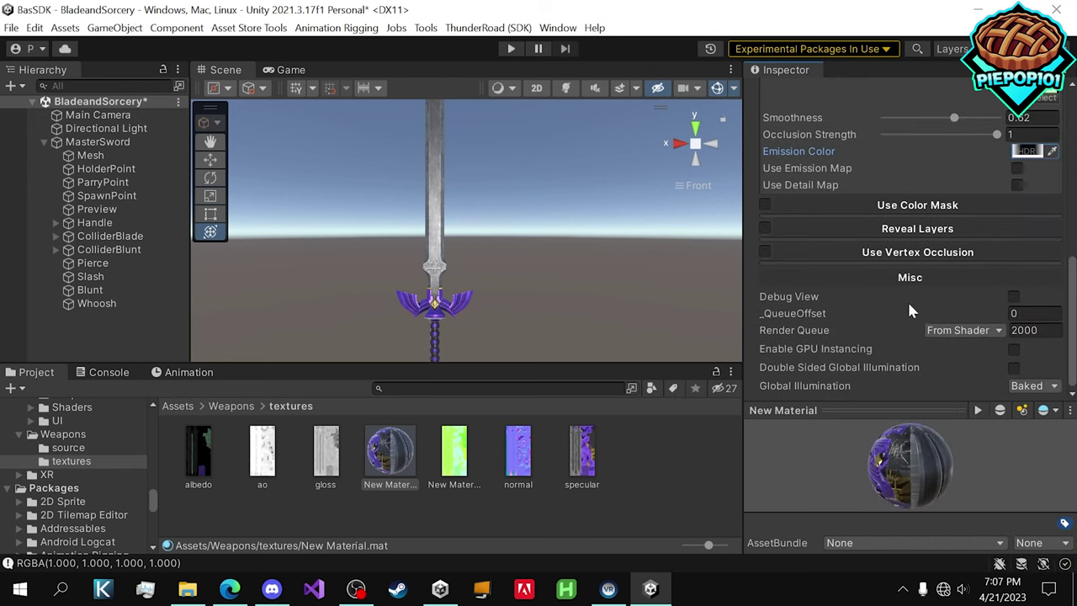
{"action": "scroll", "coordinate": [913, 327], "scroll_direction": "up", "scroll_amount": 8}
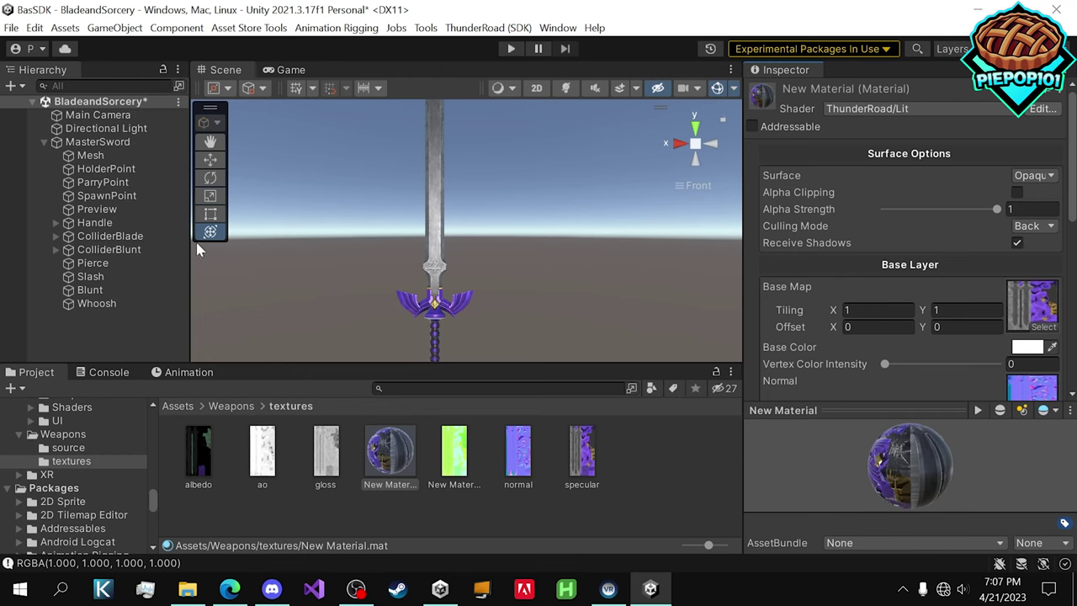
{"action": "left_click", "coordinate": [151, 239]}
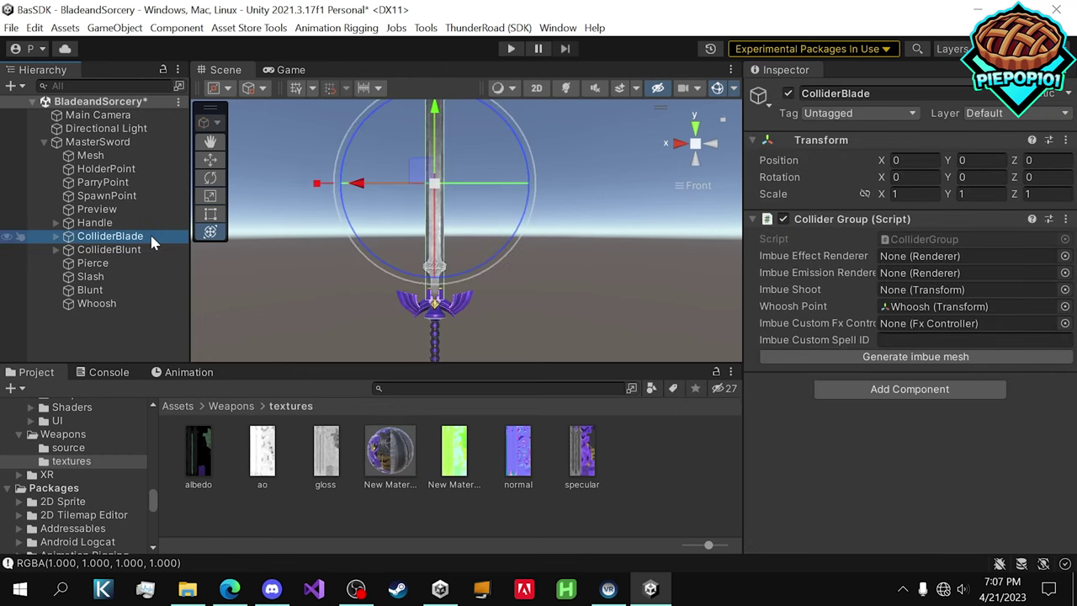
Step: Generate an imbue mesh for ColliderBlade and clear the resulting console errors
{"action": "left_click", "coordinate": [57, 237]}
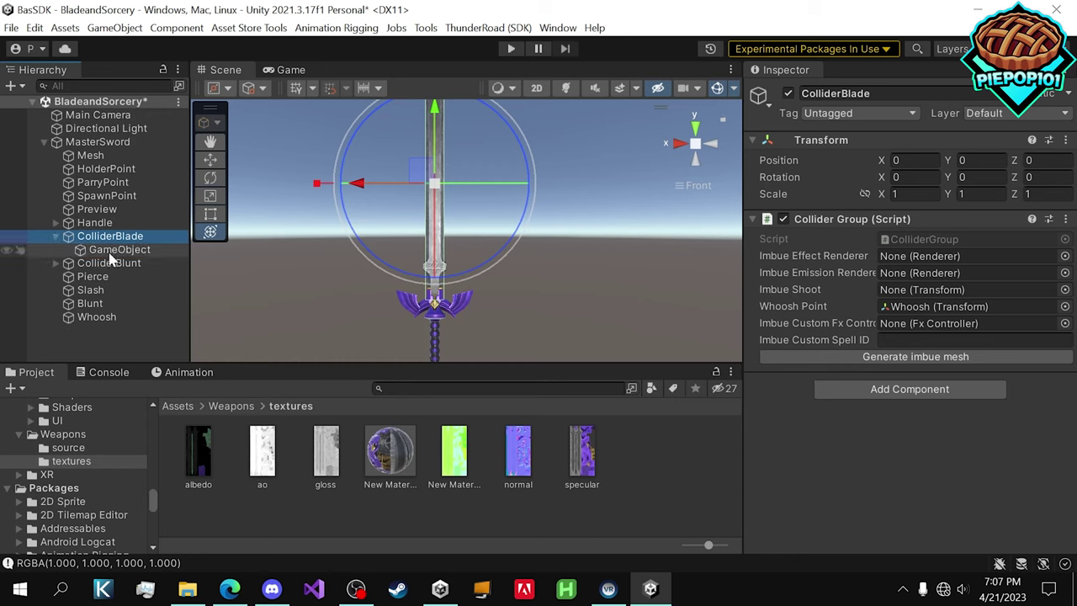
{"action": "left_click", "coordinate": [828, 356]}
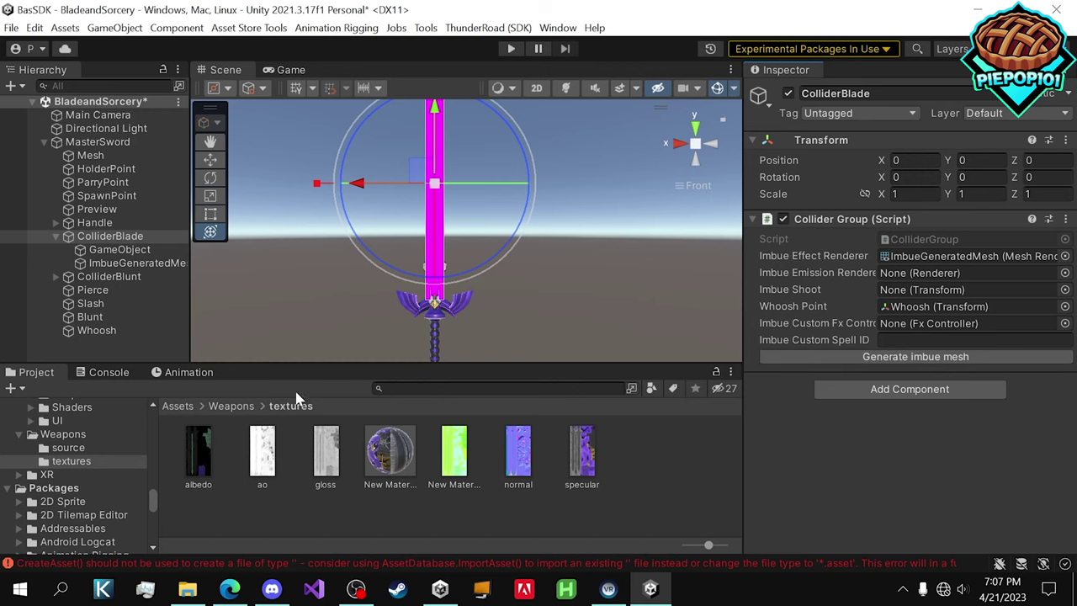
{"action": "left_click", "coordinate": [118, 376]}
{"action": "left_click", "coordinate": [17, 387]}
{"action": "left_click", "coordinate": [34, 375]}
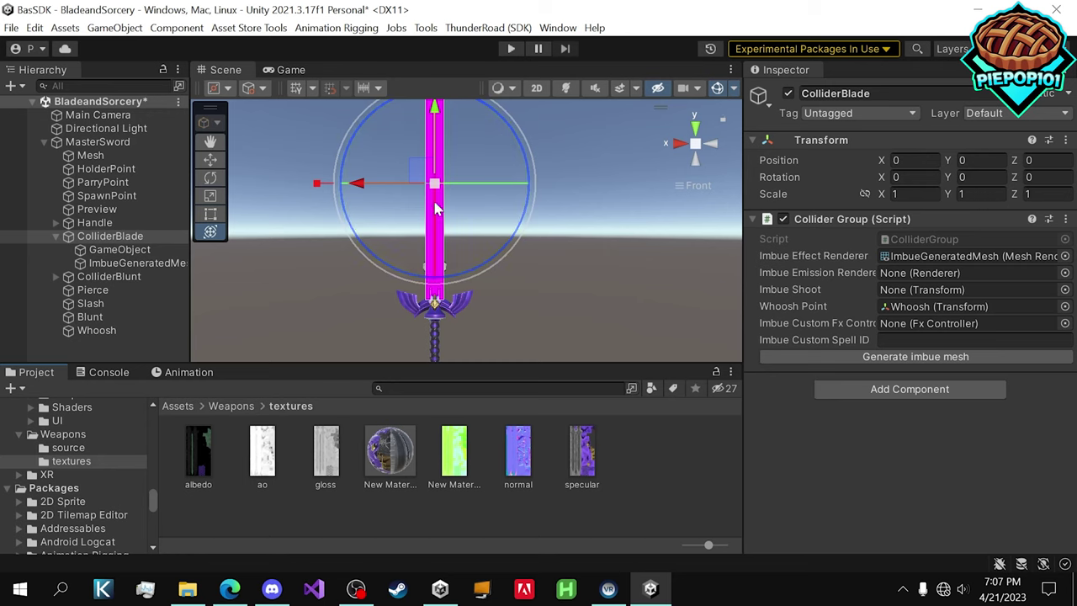
Step: Disable the Mesh Renderer on the generated ImbueGeneratedMesh child
{"action": "left_click_drag", "start_coordinate": [444, 196], "coordinate": [417, 267]}
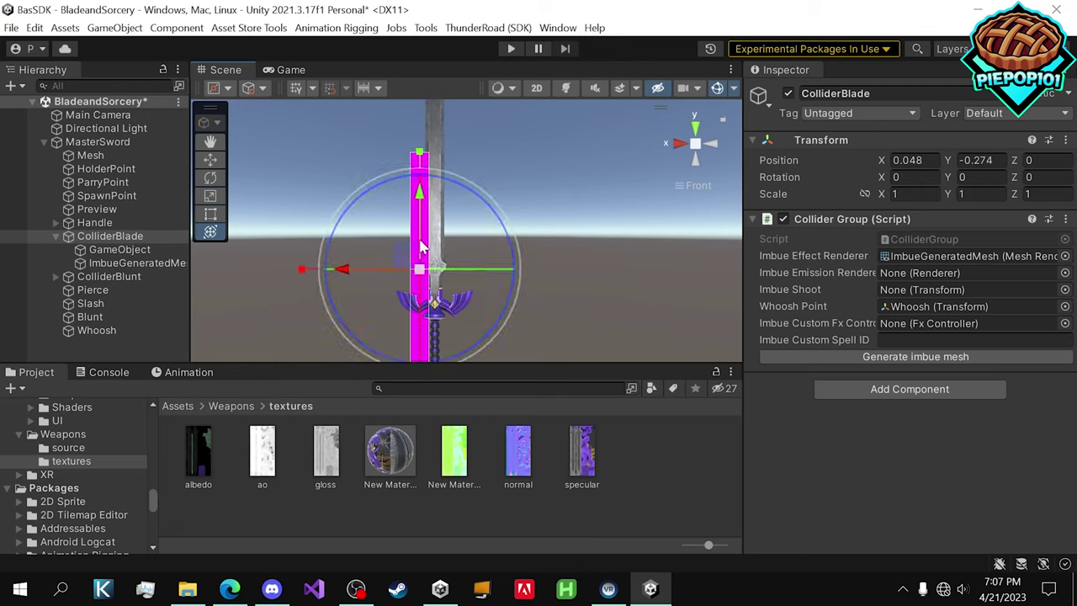
{"action": "key", "text": "ctrl+z"}
{"action": "left_click", "coordinate": [176, 264]}
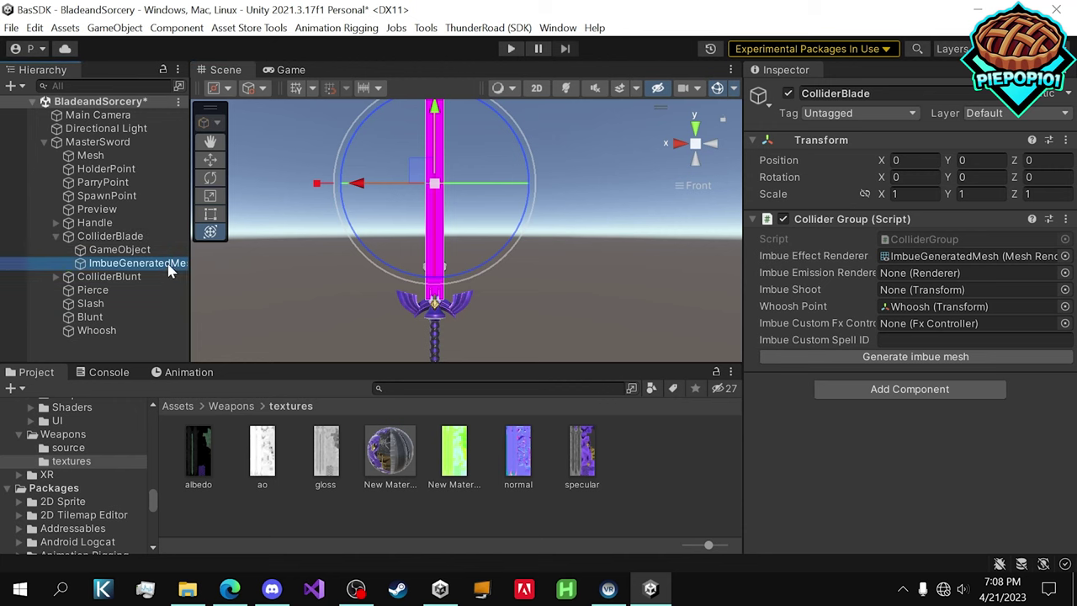
{"action": "left_click", "coordinate": [783, 264]}
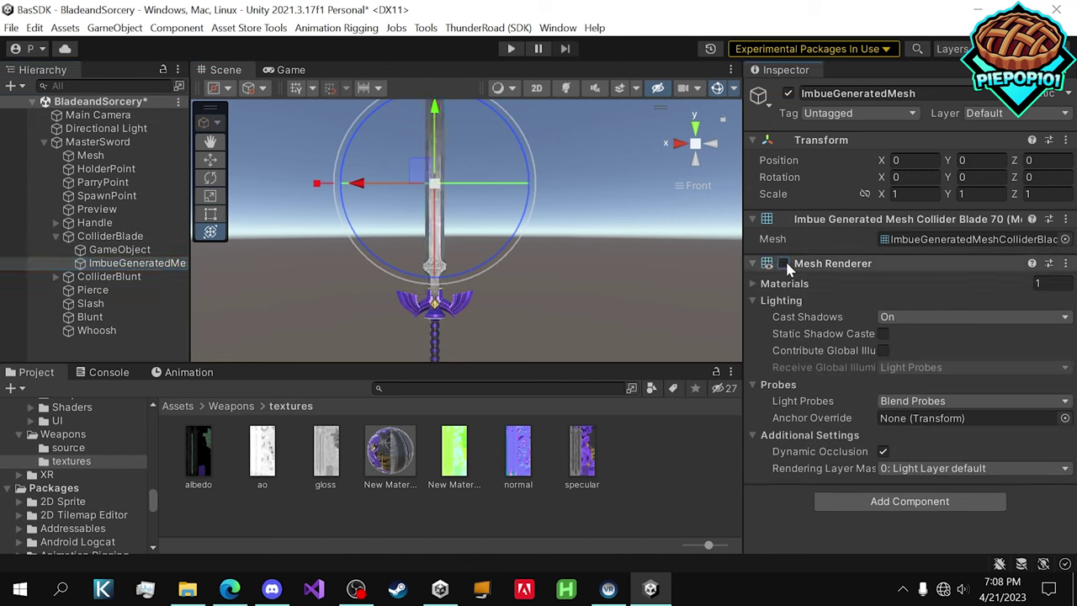
Step: Assign the sword's Mesh as ColliderBlade's Imbue Emission Renderer
{"action": "left_click", "coordinate": [141, 237]}
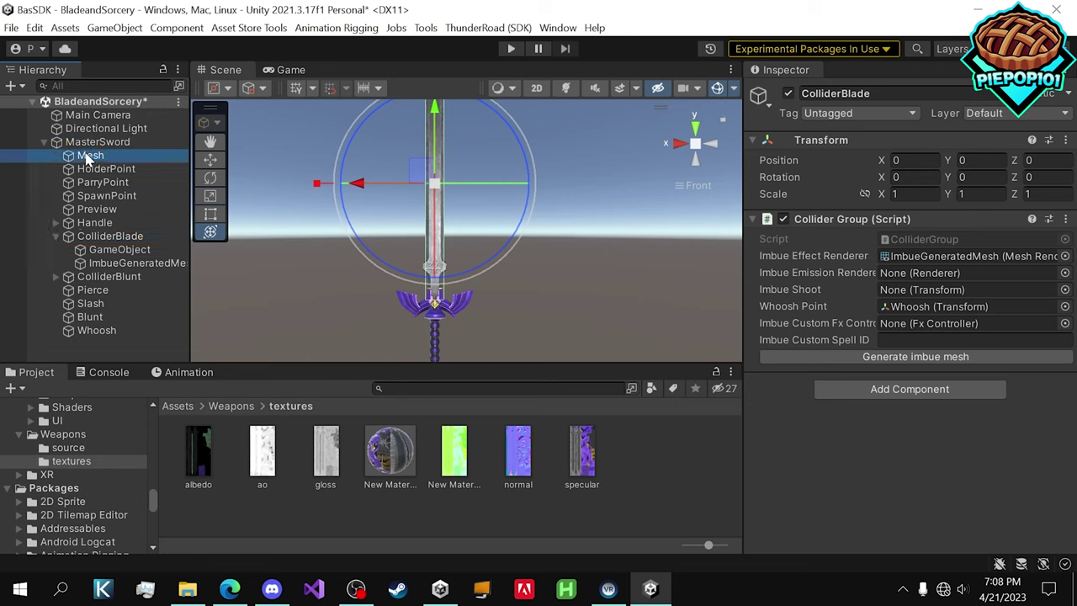
{"action": "left_click_drag", "start_coordinate": [90, 156], "coordinate": [763, 286]}
{"action": "left_click_drag", "start_coordinate": [894, 277], "coordinate": [896, 276]}
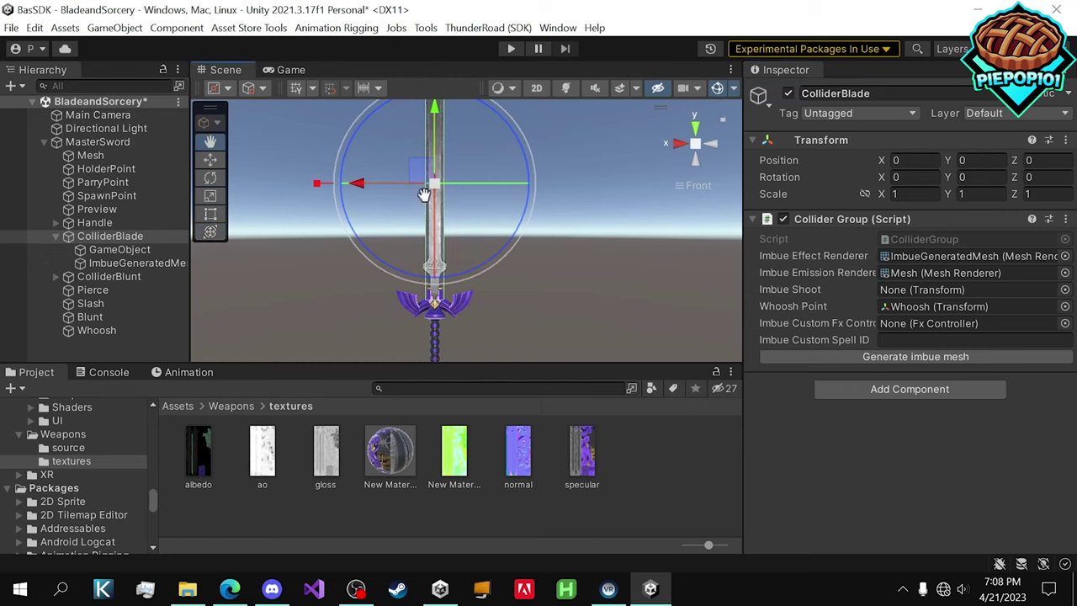
Step: Create an empty child object named ShootPoint under MasterSword
{"action": "key", "text": "f"}
{"action": "left_click", "coordinate": [105, 141]}
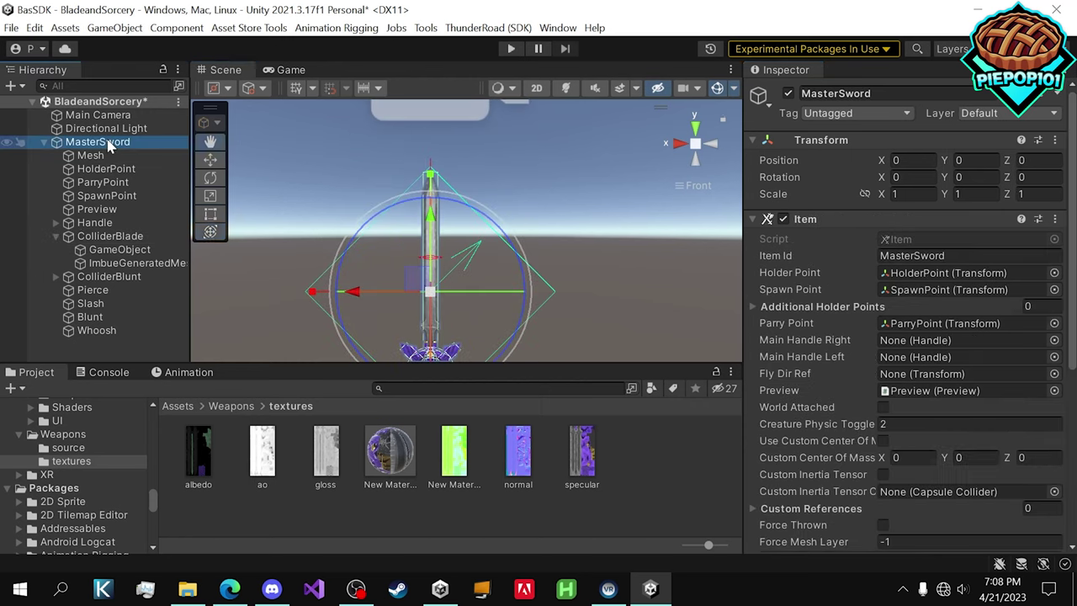
{"action": "right_click", "coordinate": [107, 141]}
{"action": "left_click", "coordinate": [183, 200]}
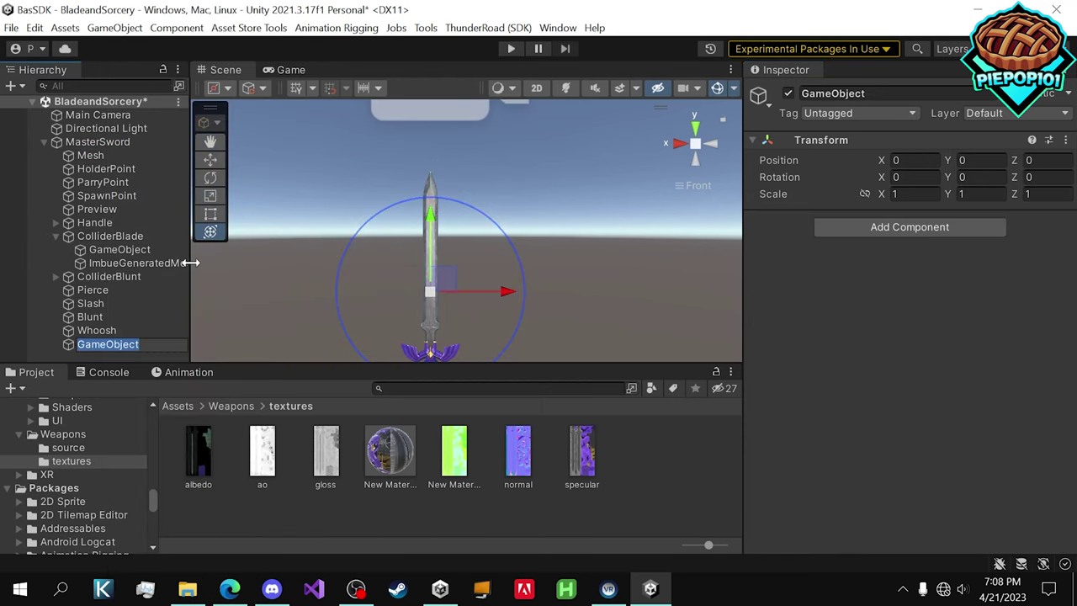
{"action": "type", "text": "ShootPoint"}
{"action": "key", "text": "Return"}
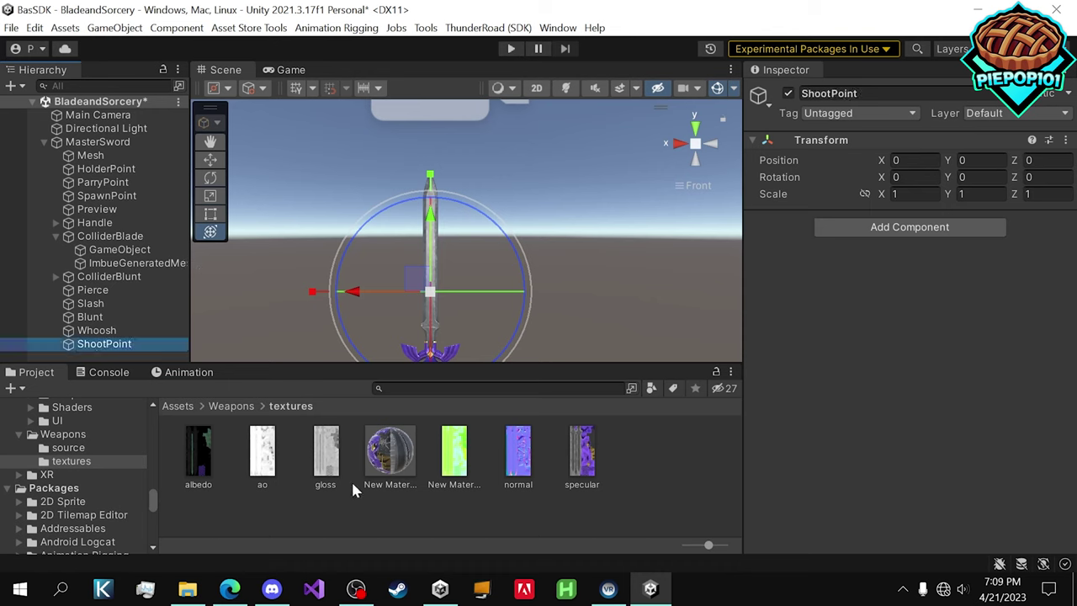
Step: Rotate ShootPoint to X -90 and raise it to Y 0.587 above the blade
{"action": "left_click_drag", "start_coordinate": [438, 247], "coordinate": [358, 324], "text": "alt"}
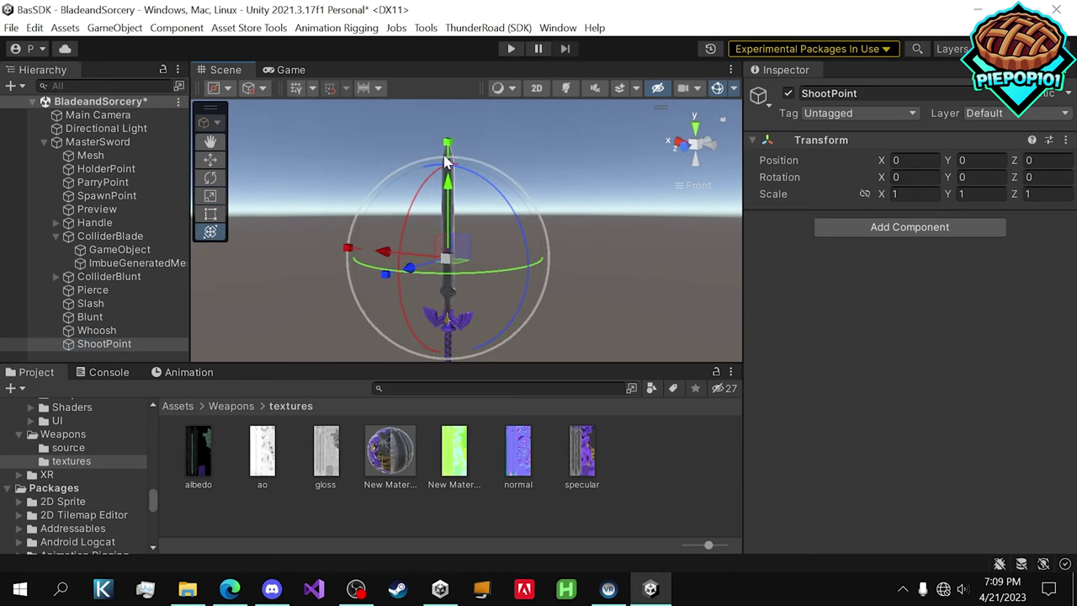
{"action": "left_click", "coordinate": [912, 178]}
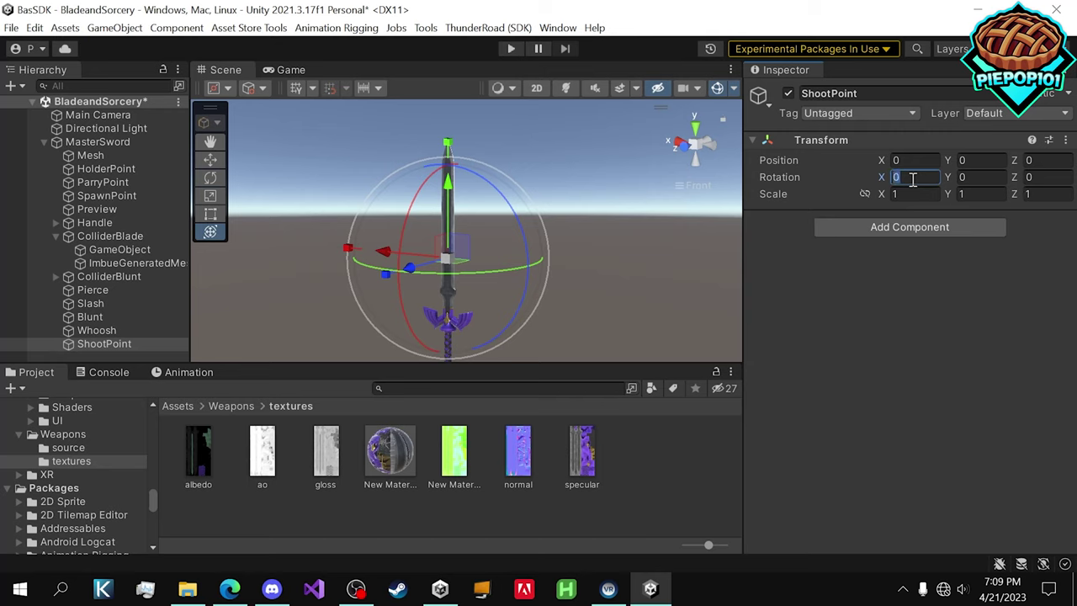
{"action": "type", "text": "-90"}
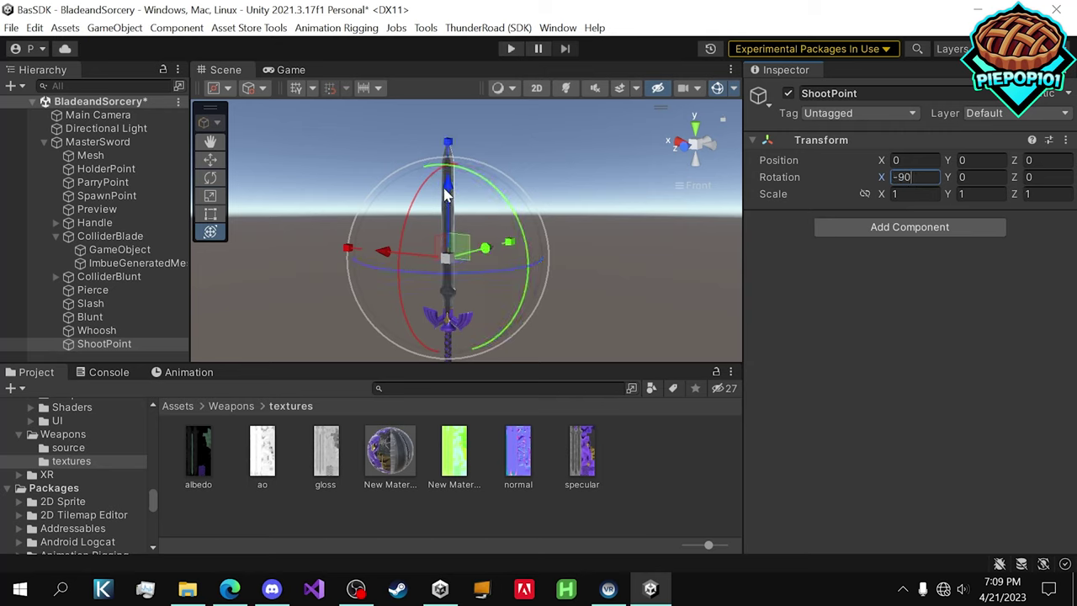
{"action": "mouse_move", "coordinate": [446, 195]}
{"action": "left_mouse_down"}
{"action": "mouse_move", "coordinate": [474, 45]}
{"action": "mouse_move", "coordinate": [439, 181]}
{"action": "left_mouse_up"}
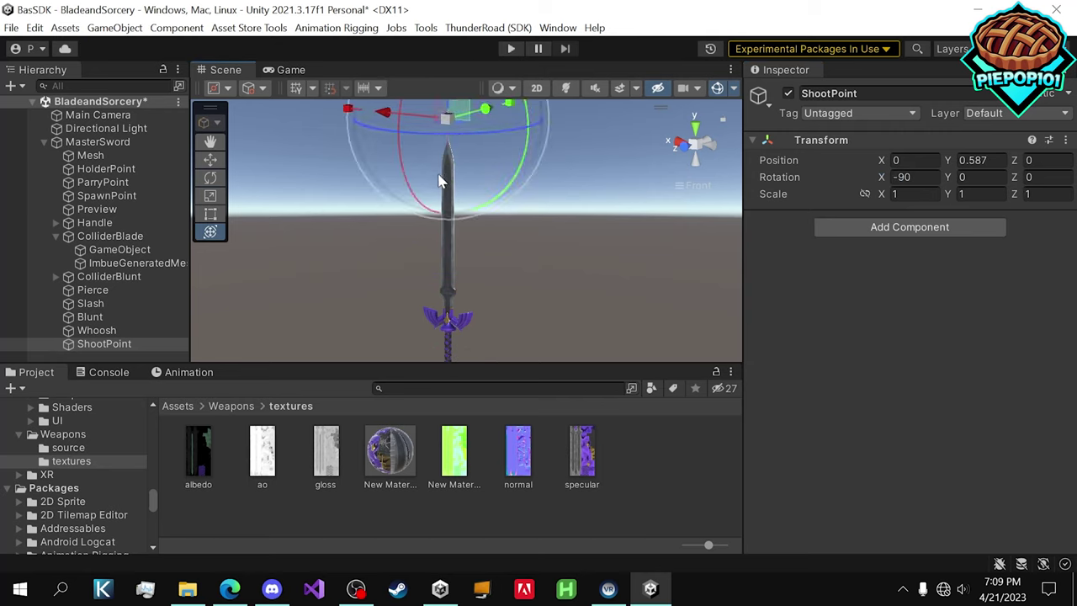
{"action": "key", "text": "f"}
{"action": "middle_click_drag", "start_coordinate": [379, 303], "coordinate": [390, 211]}
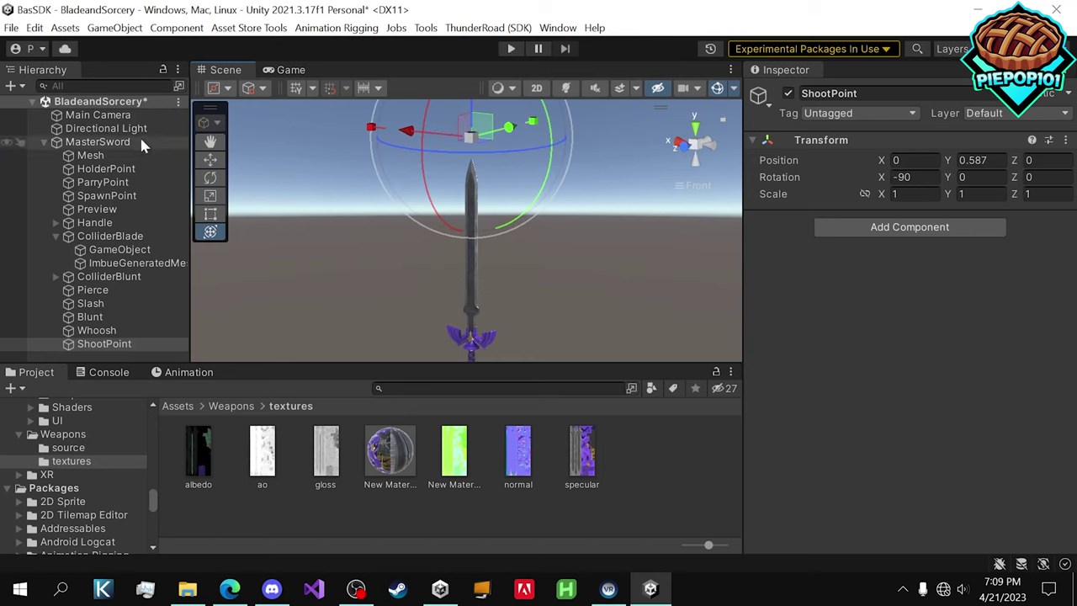
Step: Assign ShootPoint as ColliderBlade's Imbue Shoot point
{"action": "left_click", "coordinate": [131, 237]}
{"action": "left_click_drag", "start_coordinate": [91, 345], "coordinate": [893, 292]}
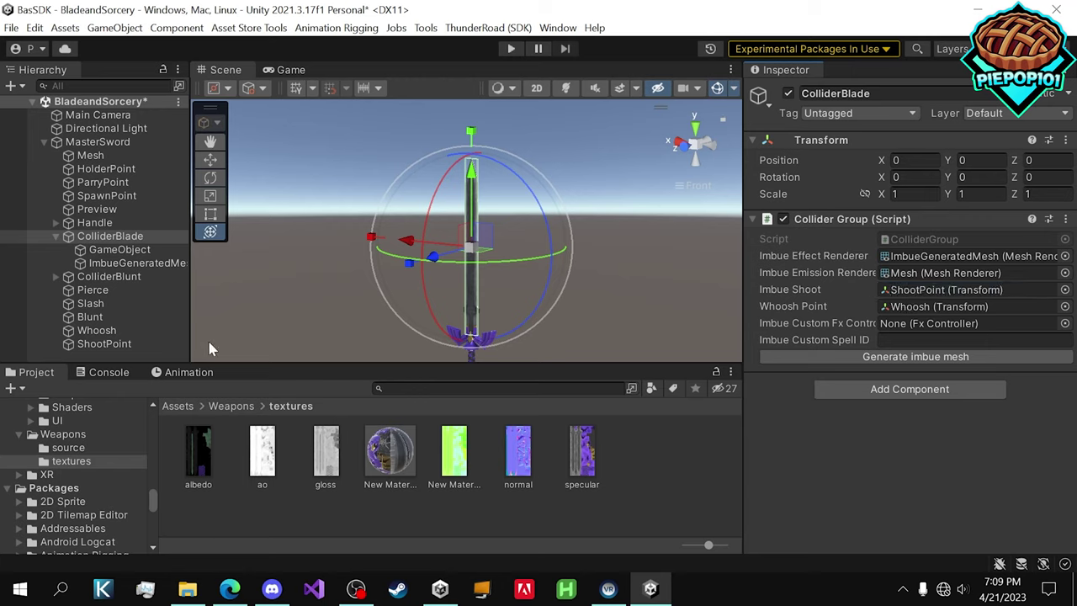
{"action": "double_click", "coordinate": [135, 344]}
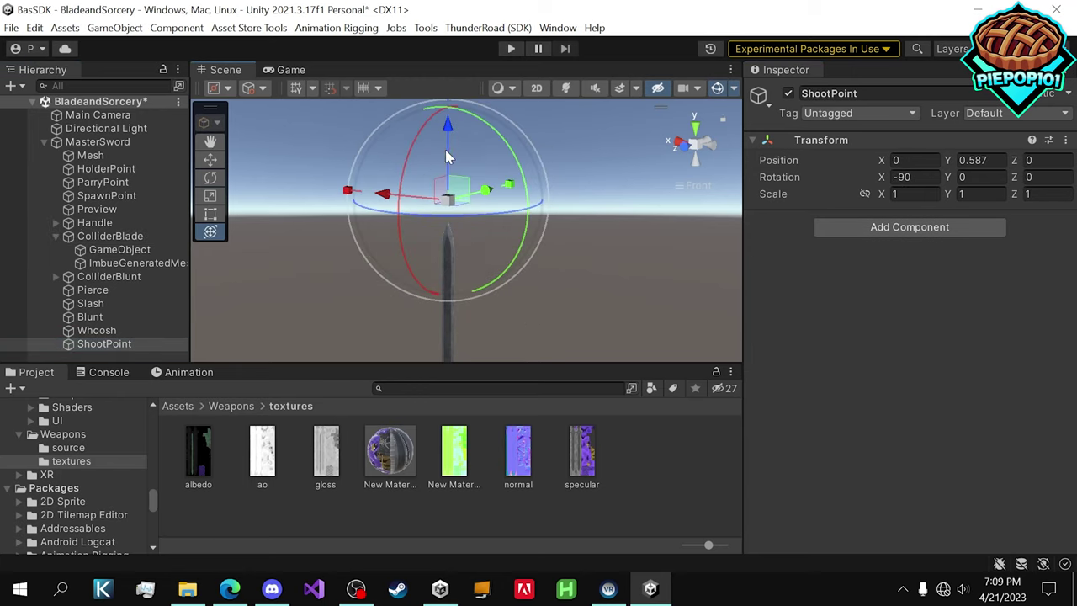
{"action": "left_click_drag", "start_coordinate": [463, 219], "coordinate": [543, 207]}
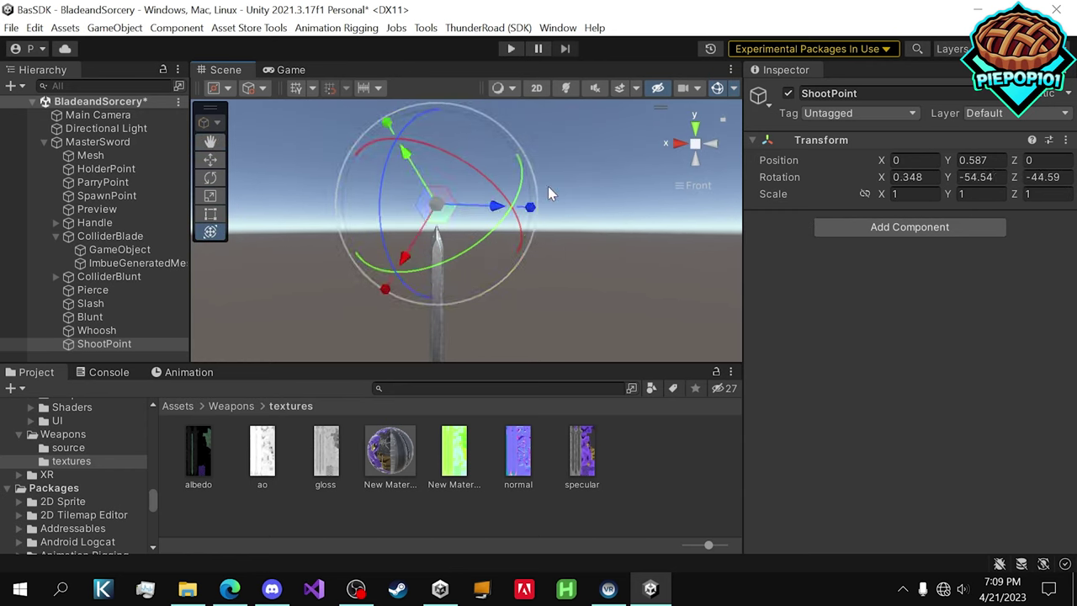
{"action": "key", "text": "ctrl+z"}
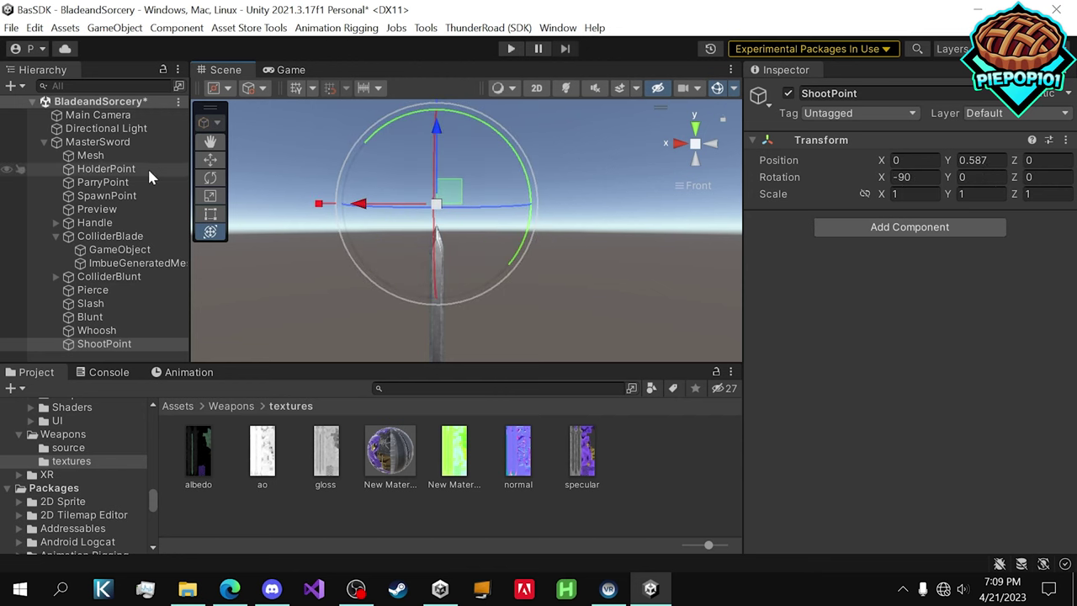
{"action": "left_click", "coordinate": [109, 157]}
{"action": "scroll", "coordinate": [833, 315], "scroll_direction": "down", "scroll_amount": 1}
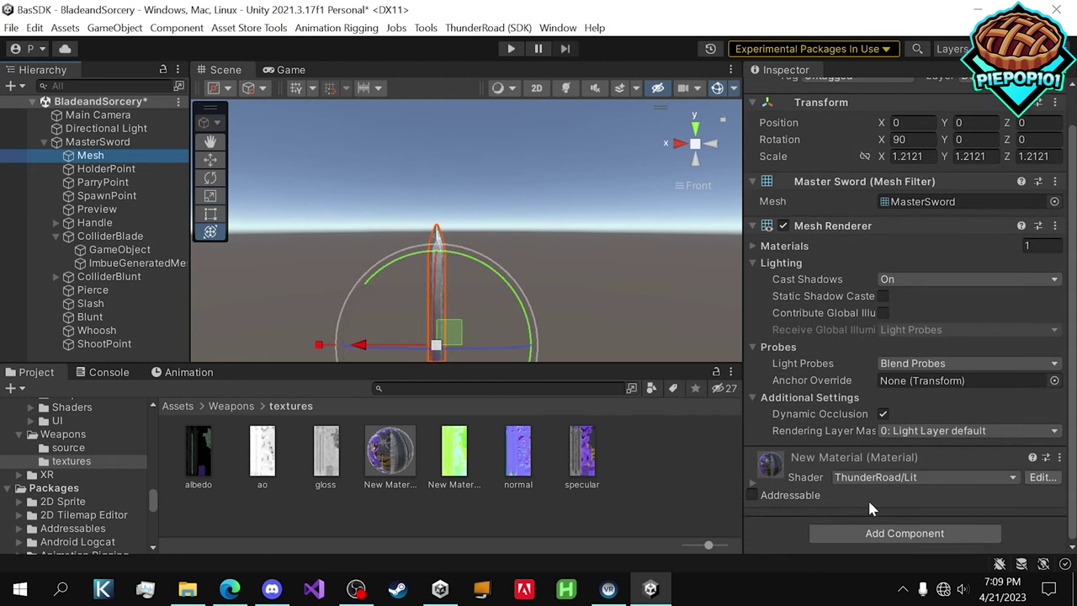
{"action": "left_click", "coordinate": [840, 533]}
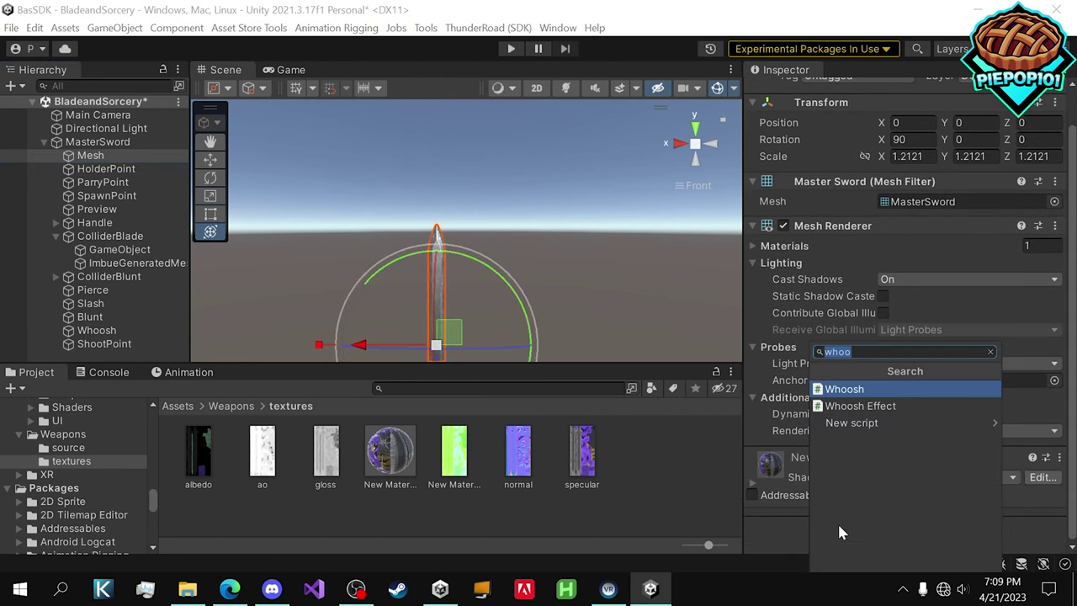
Step: Add a Reveal Decal component (Size_512 mask, type Default) to the sword Mesh, then select New Material
{"action": "type", "text": "decal"}
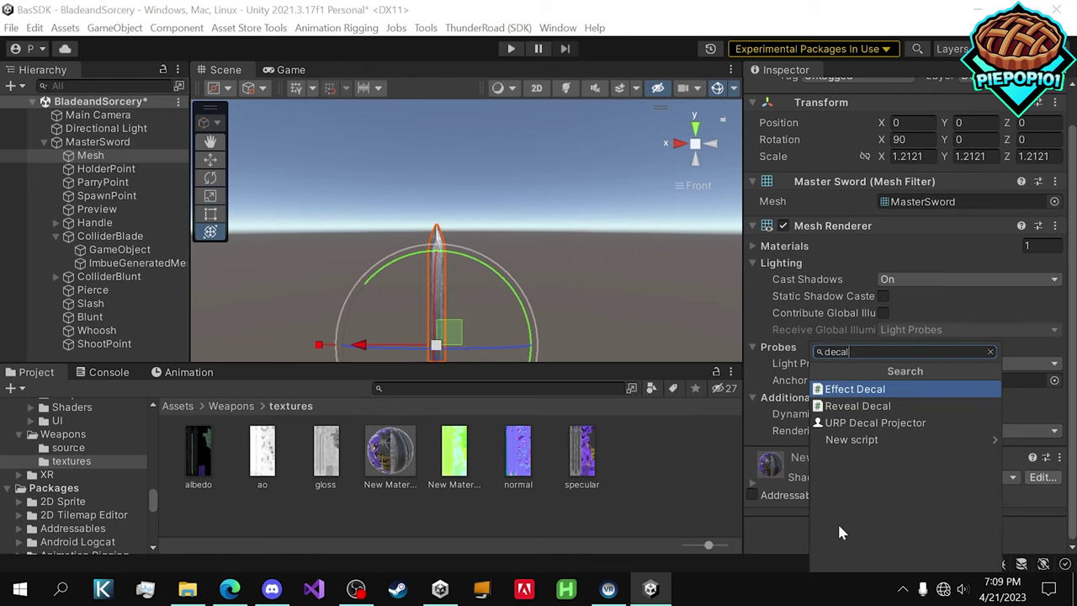
{"action": "key", "text": "Down"}
{"action": "key", "text": "Return"}
{"action": "scroll", "coordinate": [824, 435], "scroll_direction": "down", "scroll_amount": 2}
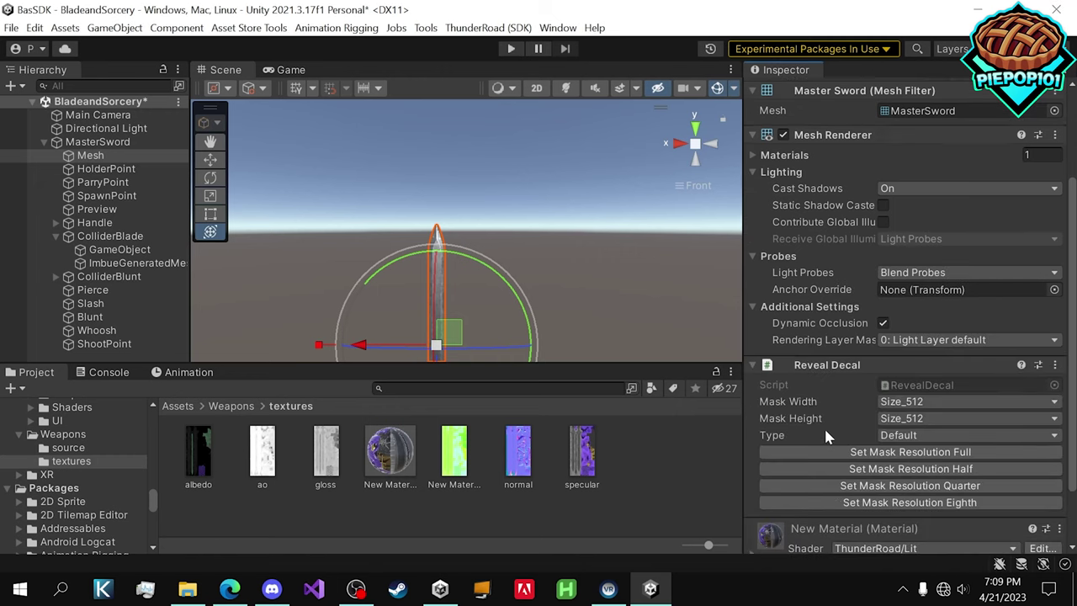
{"action": "scroll", "coordinate": [824, 435], "scroll_direction": "down", "scroll_amount": 2}
{"action": "middle_click_drag", "start_coordinate": [596, 316], "coordinate": [579, 245]}
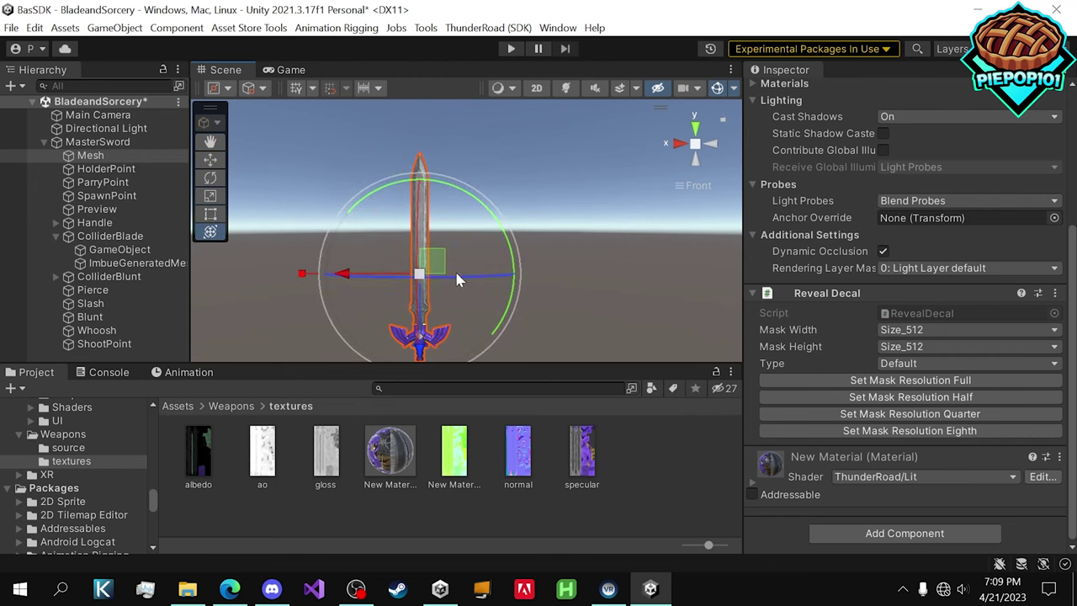
{"action": "left_click", "coordinate": [160, 155]}
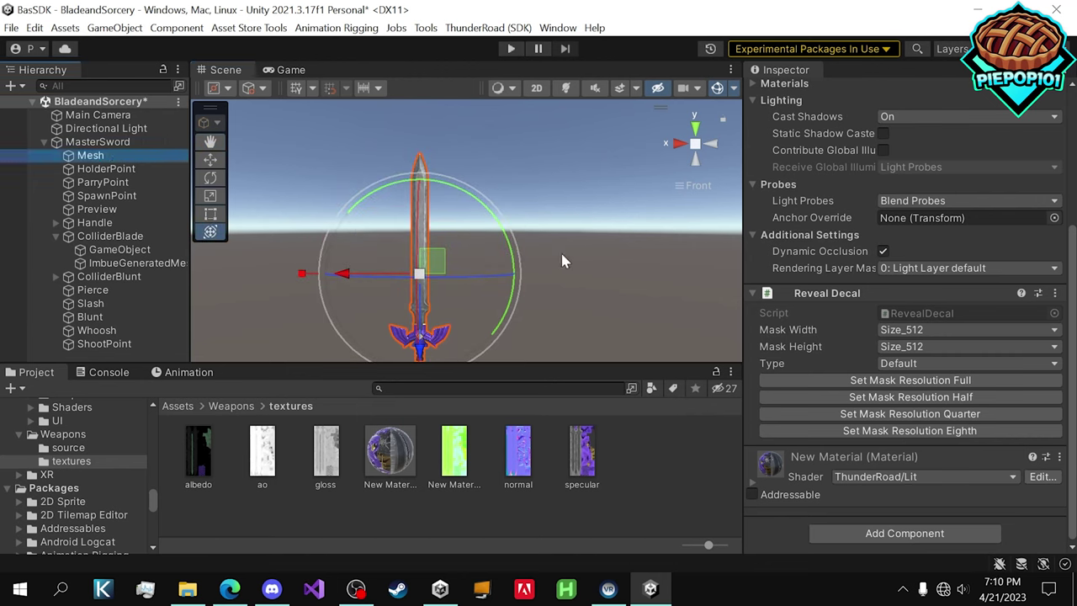
{"action": "scroll", "coordinate": [872, 311], "scroll_direction": "up", "scroll_amount": 5}
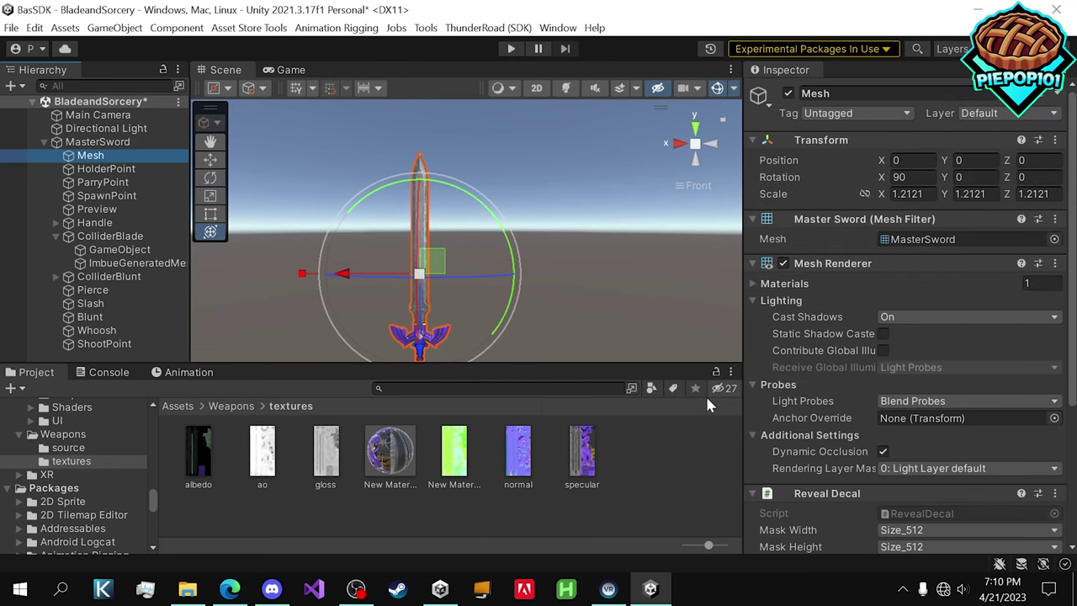
{"action": "left_click", "coordinate": [396, 455]}
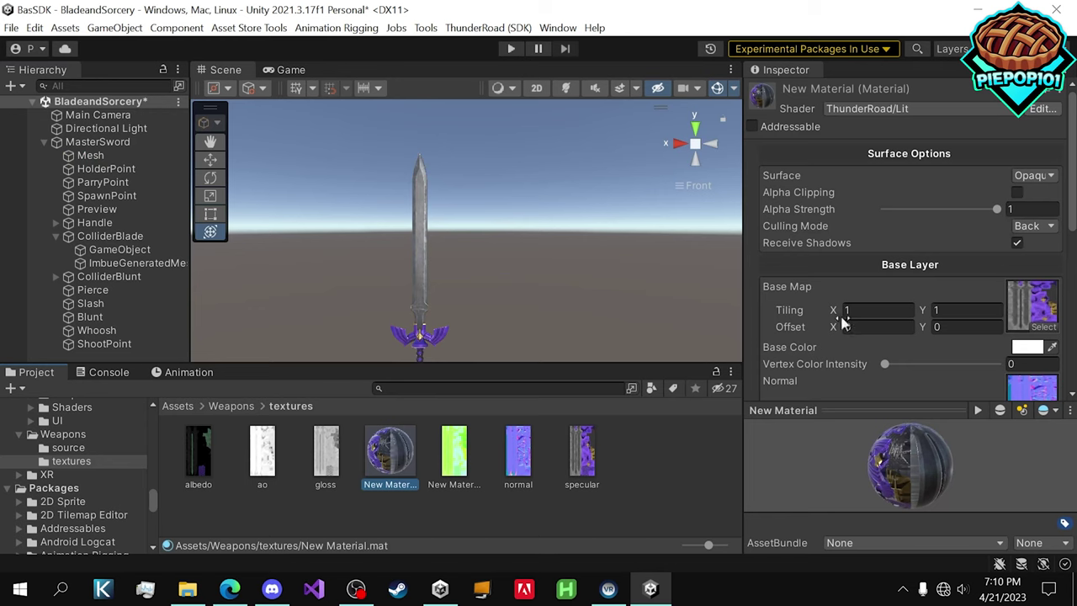
Step: Turn on Reveal Layers for New Material and auto-fill its layer mask, Layer0 and Layer1 textures
{"action": "scroll", "coordinate": [842, 324], "scroll_direction": "down", "scroll_amount": 4}
{"action": "scroll", "coordinate": [830, 304], "scroll_direction": "down", "scroll_amount": 5}
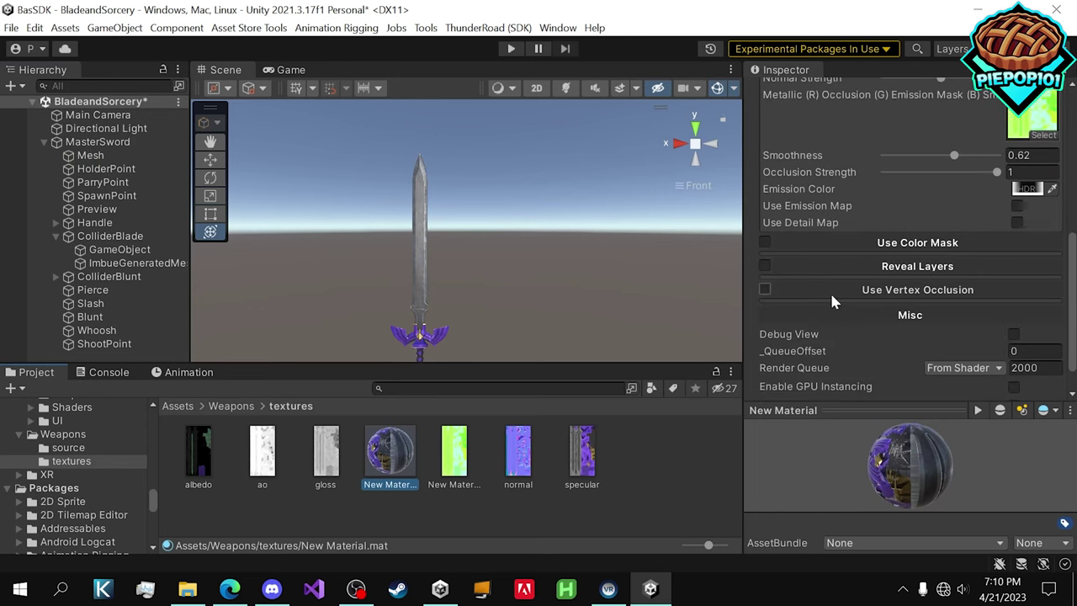
{"action": "scroll", "coordinate": [761, 233], "scroll_direction": "up", "scroll_amount": 3}
{"action": "scroll", "coordinate": [760, 244], "scroll_direction": "down", "scroll_amount": 3}
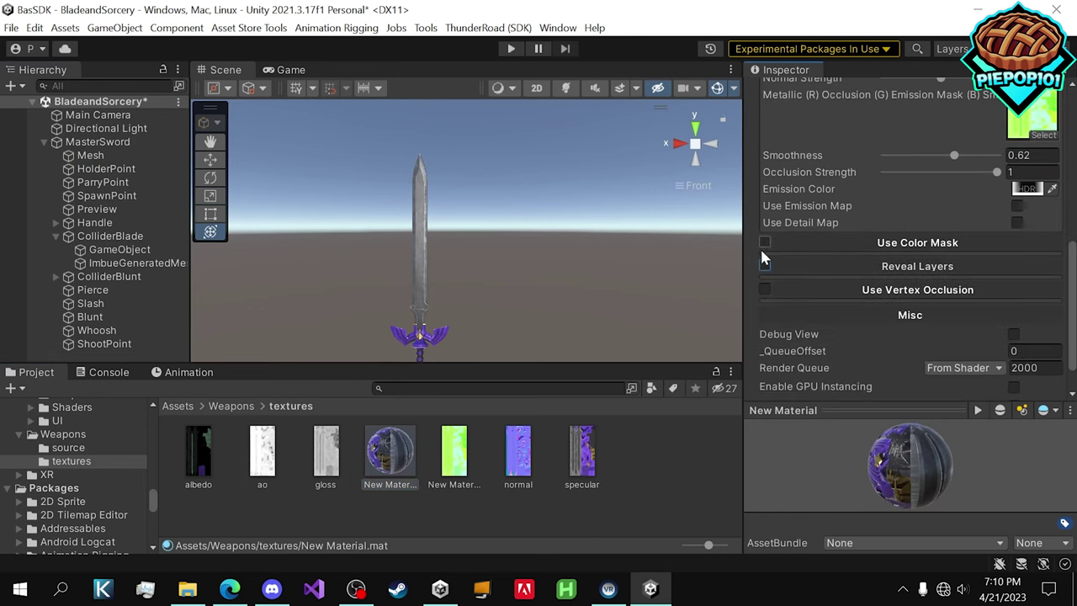
{"action": "left_click", "coordinate": [765, 267]}
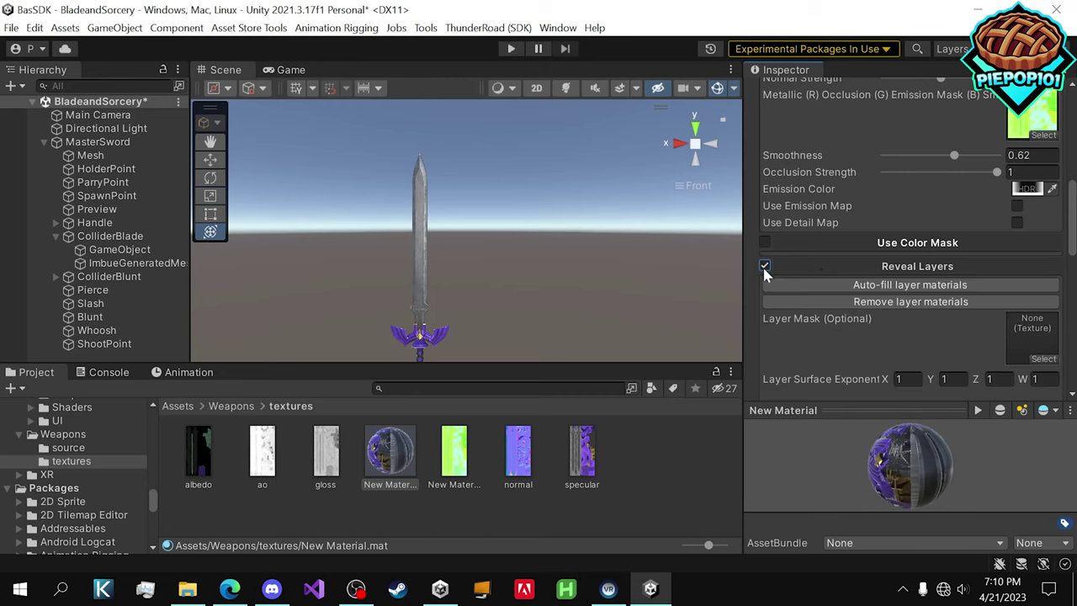
{"action": "scroll", "coordinate": [842, 282], "scroll_direction": "down", "scroll_amount": 1}
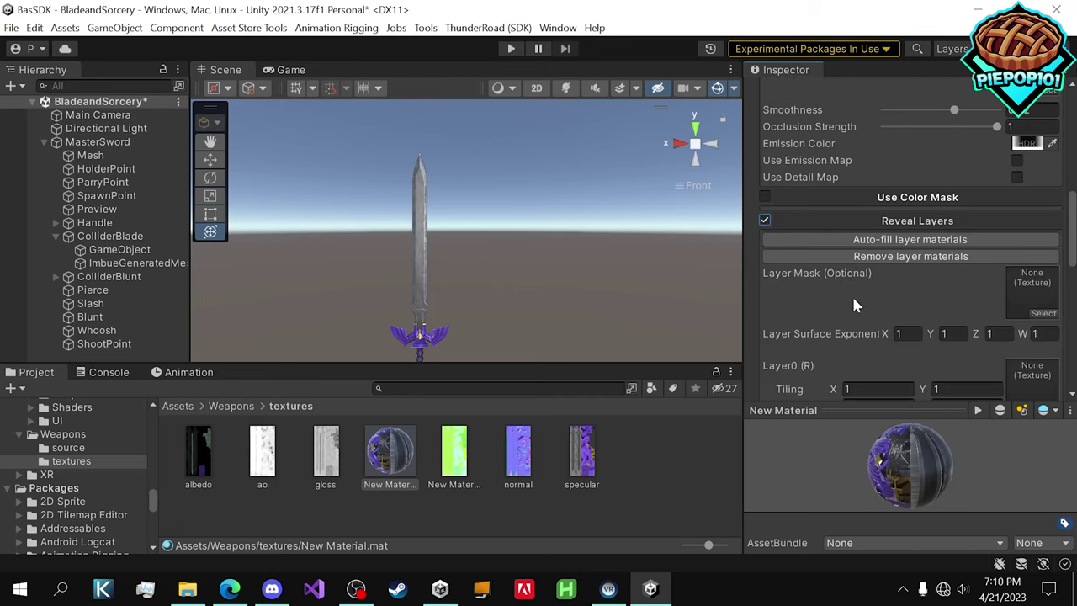
{"action": "left_click", "coordinate": [831, 240]}
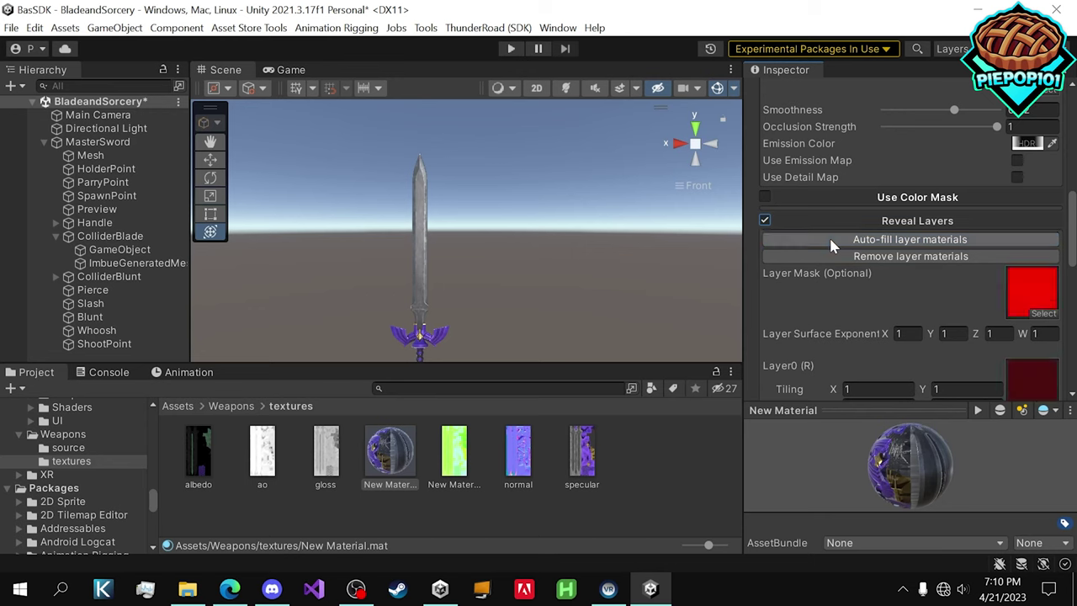
{"action": "scroll", "coordinate": [838, 291], "scroll_direction": "down", "scroll_amount": 6}
{"action": "scroll", "coordinate": [838, 292], "scroll_direction": "down", "scroll_amount": 5}
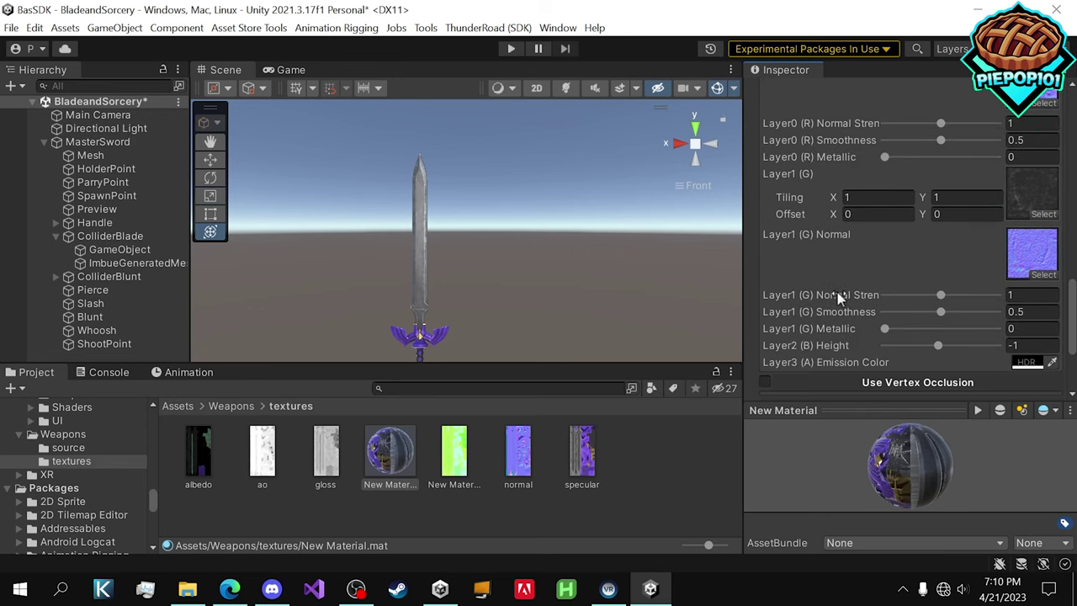
{"action": "scroll", "coordinate": [838, 292], "scroll_direction": "up", "scroll_amount": 5}
{"action": "scroll", "coordinate": [838, 291], "scroll_direction": "up", "scroll_amount": 4}
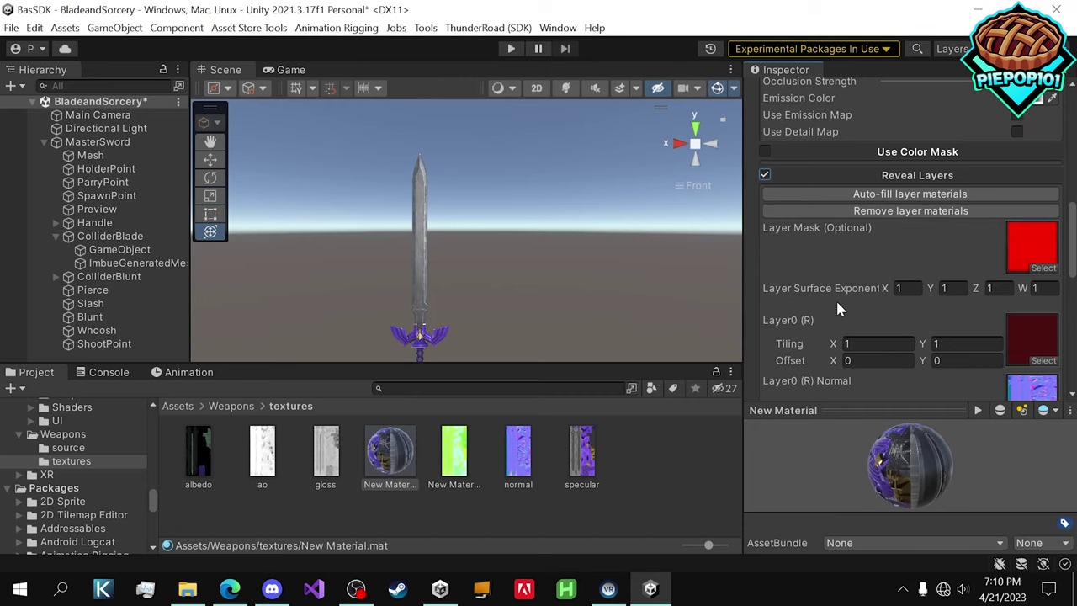
{"action": "scroll", "coordinate": [877, 249], "scroll_direction": "down", "scroll_amount": 9}
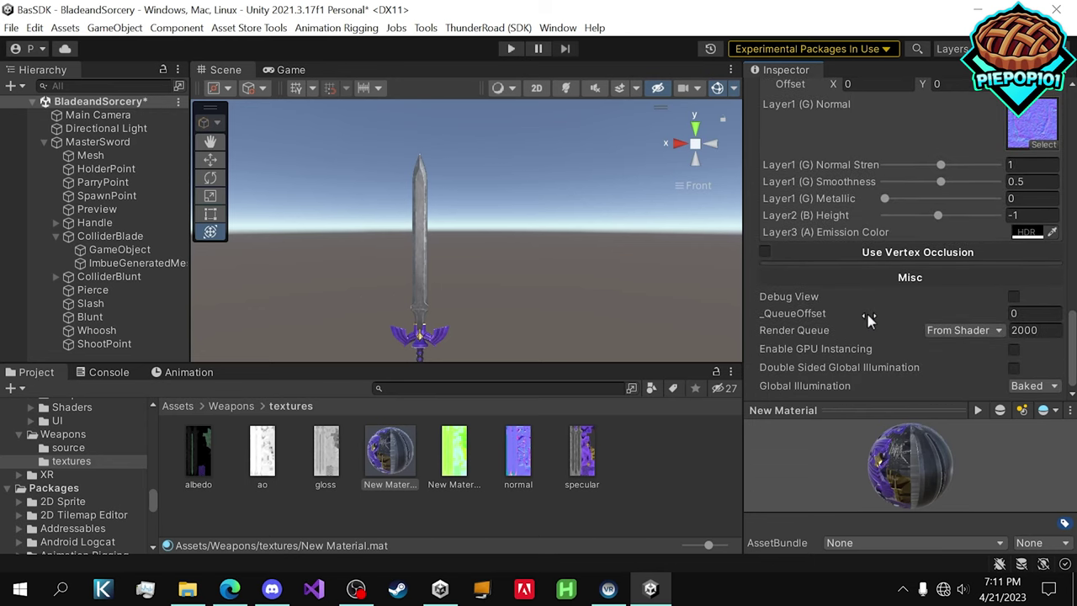
{"action": "scroll", "coordinate": [870, 318], "scroll_direction": "up", "scroll_amount": 15}
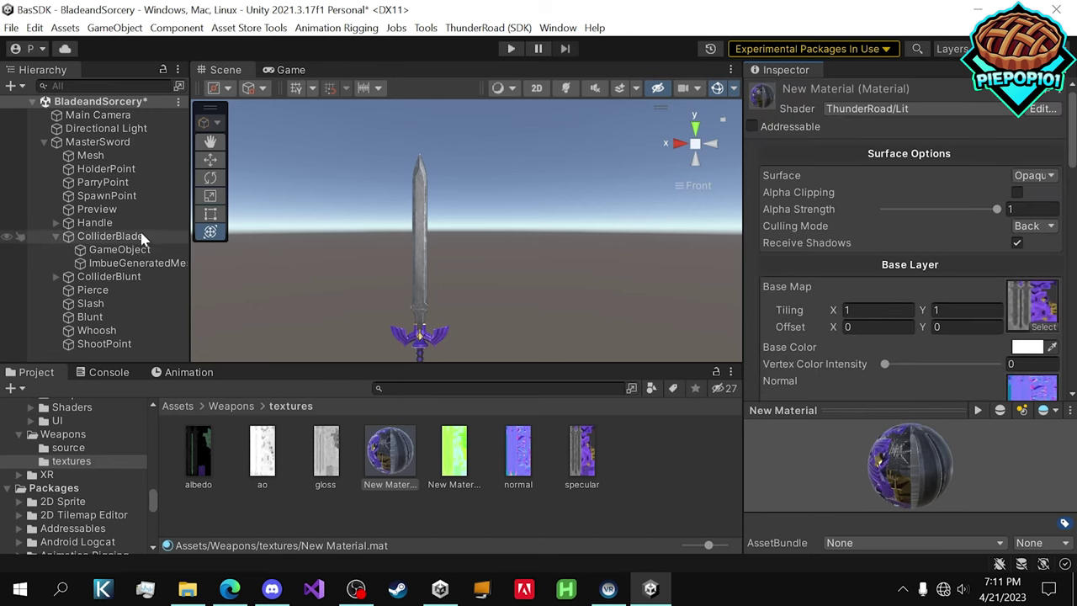
Step: Duplicate the Handle, place it above ColliderBlade, and rename it Handle2
{"action": "left_click", "coordinate": [100, 224]}
{"action": "key", "text": "ctrl+d"}
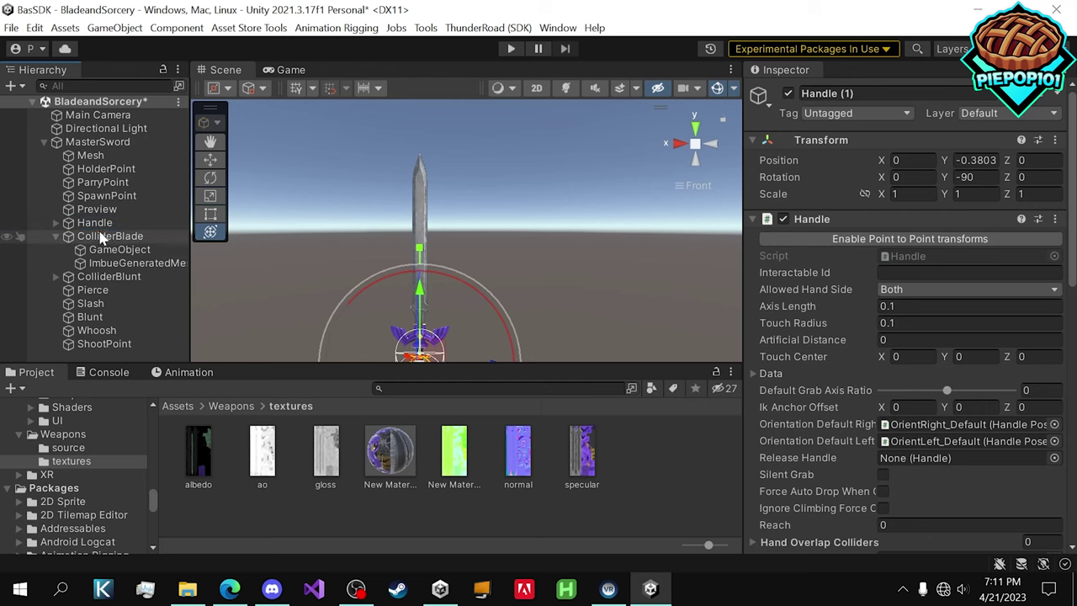
{"action": "left_click_drag", "start_coordinate": [118, 354], "coordinate": [139, 240]}
{"action": "left_click", "coordinate": [115, 236]}
{"action": "type", "text": "2"}
{"action": "key", "text": "Return"}
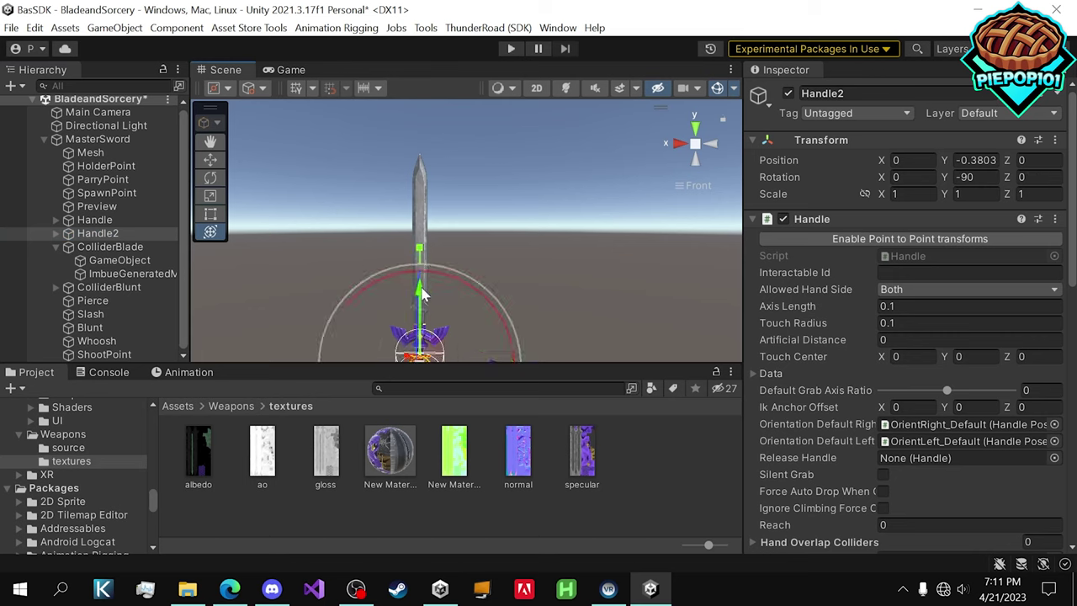
Step: Set Handle2's axis length to 0.54 and move it up to position Y 0.152
{"action": "left_click_drag", "start_coordinate": [425, 291], "coordinate": [435, 165]}
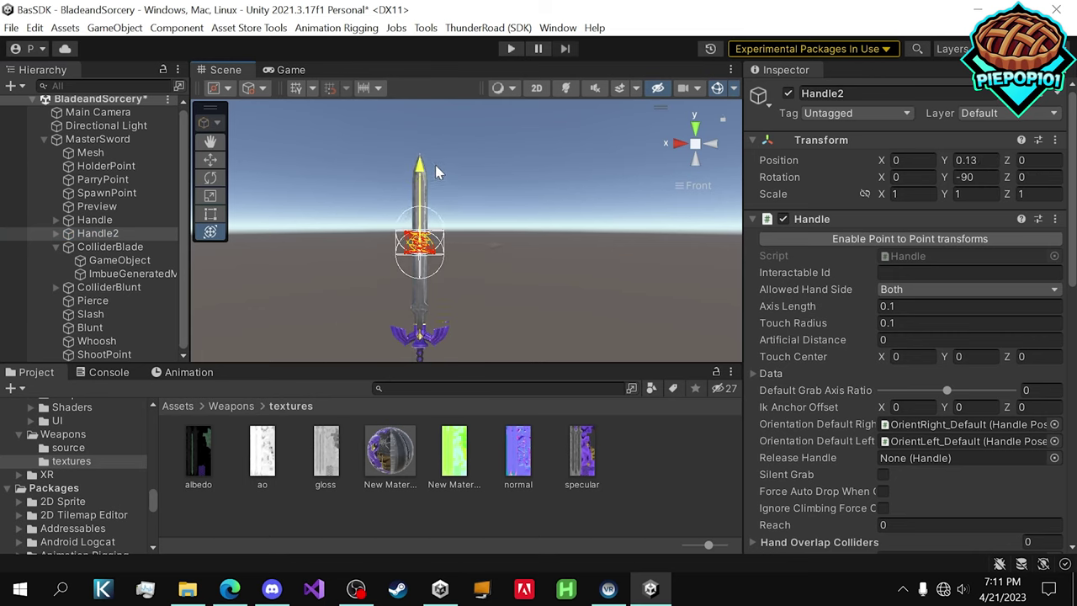
{"action": "middle_click_drag", "start_coordinate": [436, 165], "coordinate": [448, 227]}
{"action": "scroll", "coordinate": [448, 228], "scroll_direction": "up", "scroll_amount": 3}
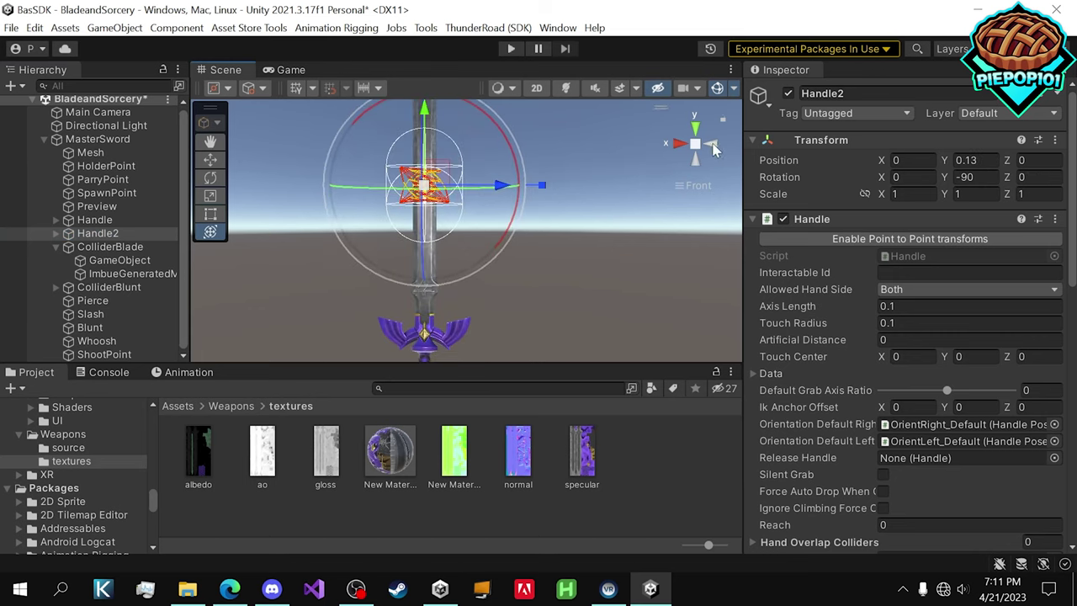
{"action": "left_click", "coordinate": [682, 150]}
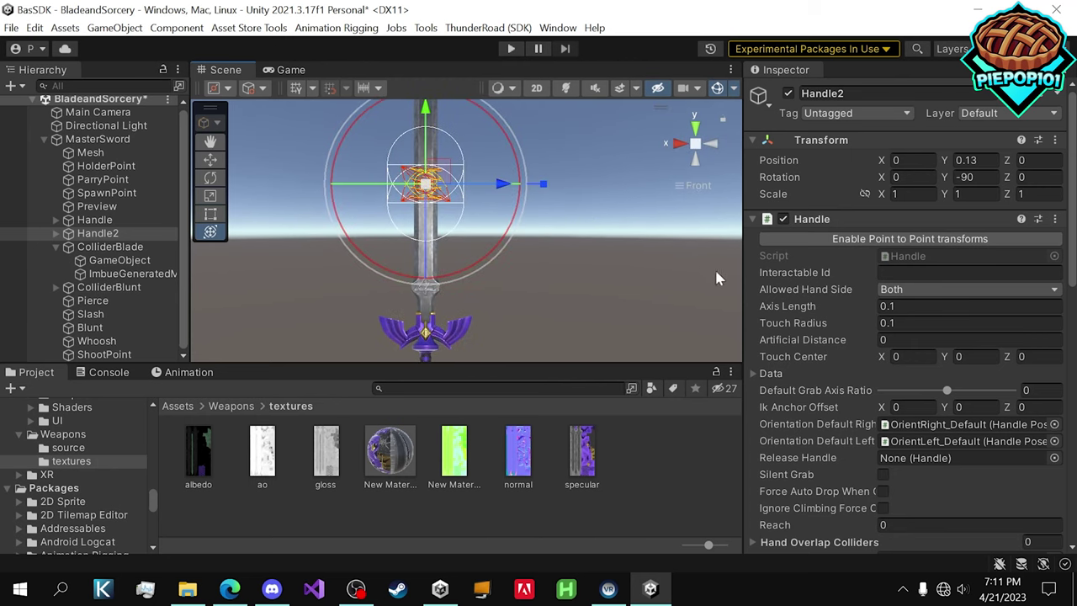
{"action": "left_click_drag", "start_coordinate": [851, 308], "coordinate": [864, 308]}
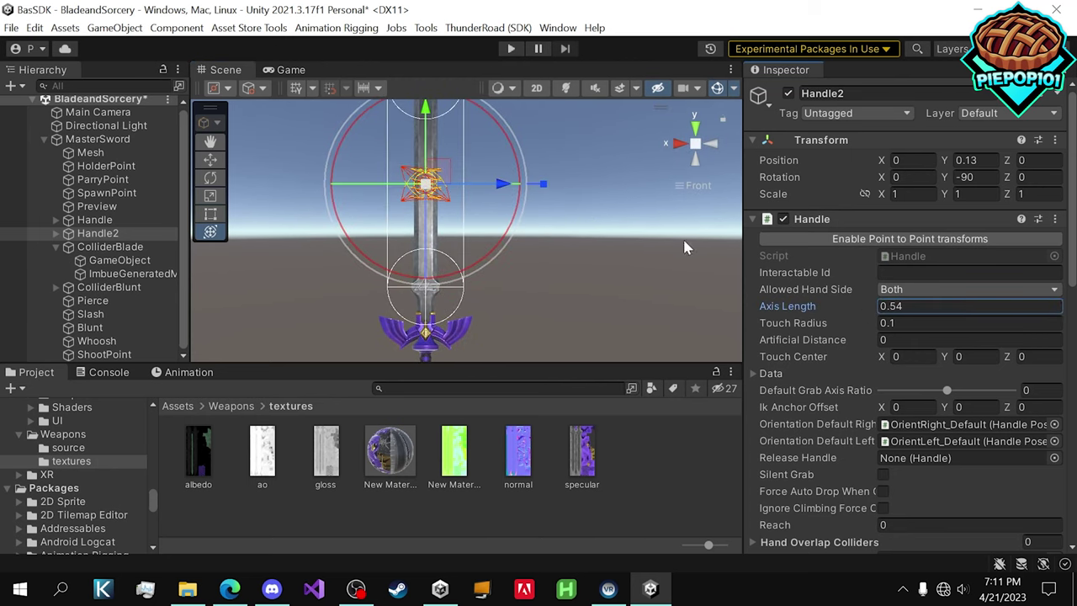
{"action": "middle_click_drag", "start_coordinate": [504, 200], "coordinate": [522, 229]}
{"action": "left_click_drag", "start_coordinate": [446, 160], "coordinate": [446, 154]}
{"action": "key", "text": "ctrl+z"}
{"action": "key", "text": "w"}
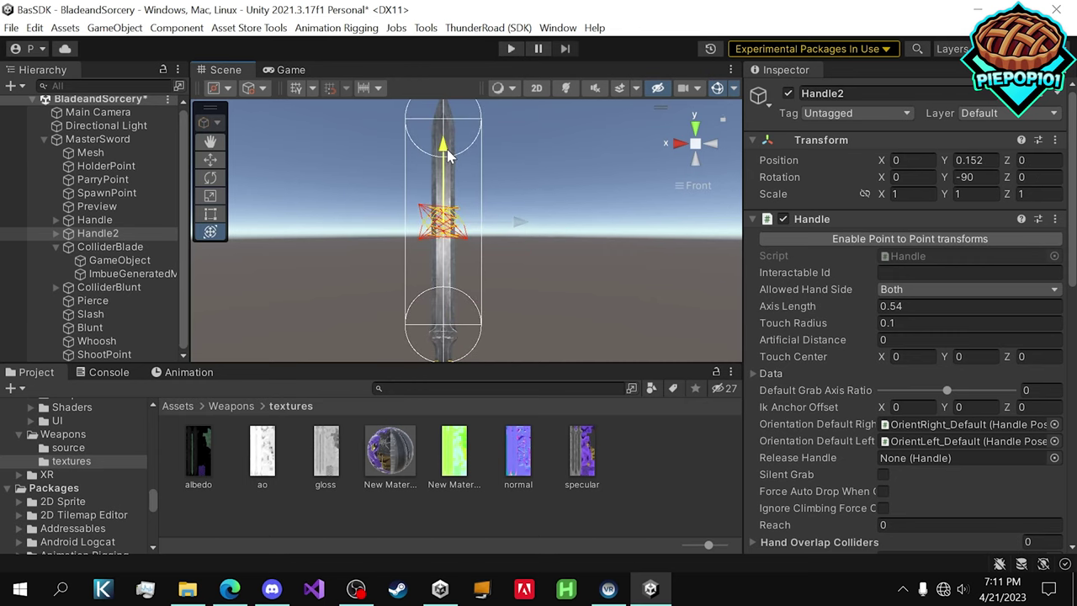
{"action": "left_click", "coordinate": [123, 140]}
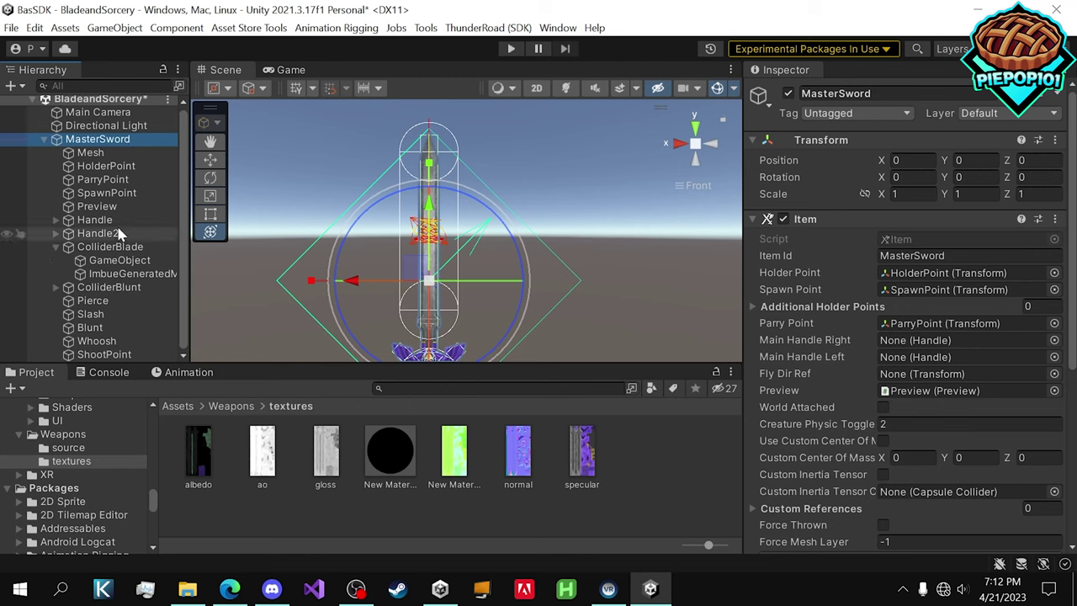
Step: Assign Handle as MasterSword's Main Handle Right and Main Handle Left
{"action": "left_click_drag", "start_coordinate": [94, 220], "coordinate": [896, 352]}
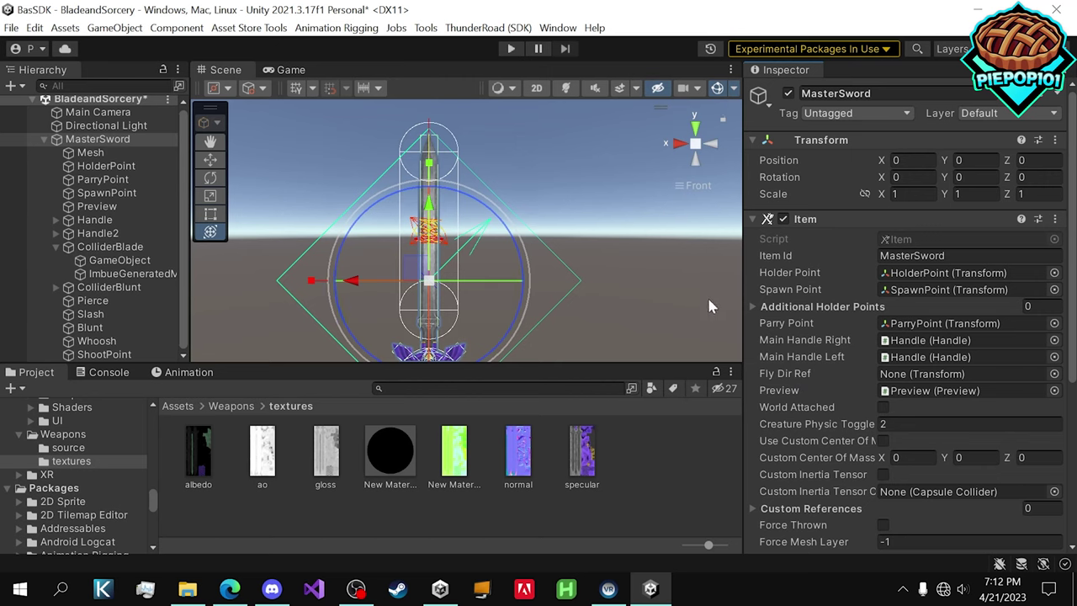
{"action": "left_click", "coordinate": [117, 138]}
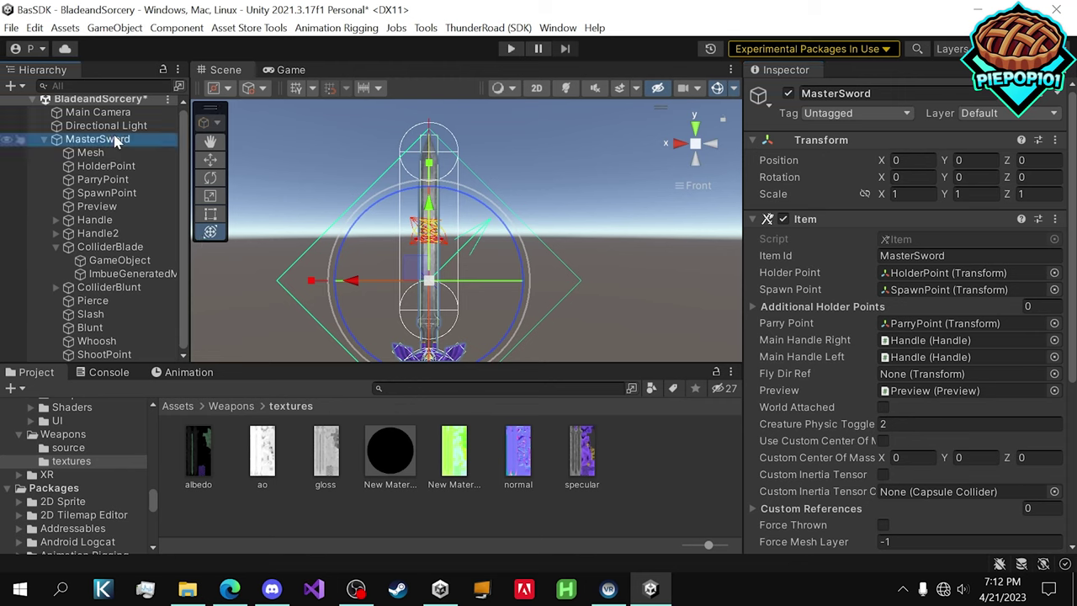
{"action": "left_click", "coordinate": [720, 90]}
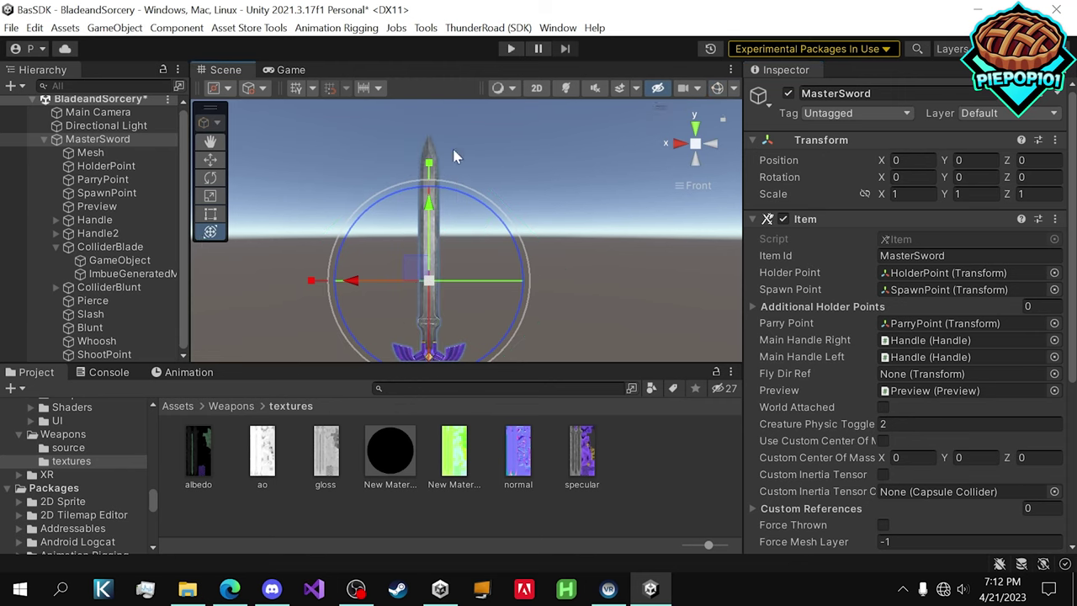
{"action": "left_click", "coordinate": [717, 88]}
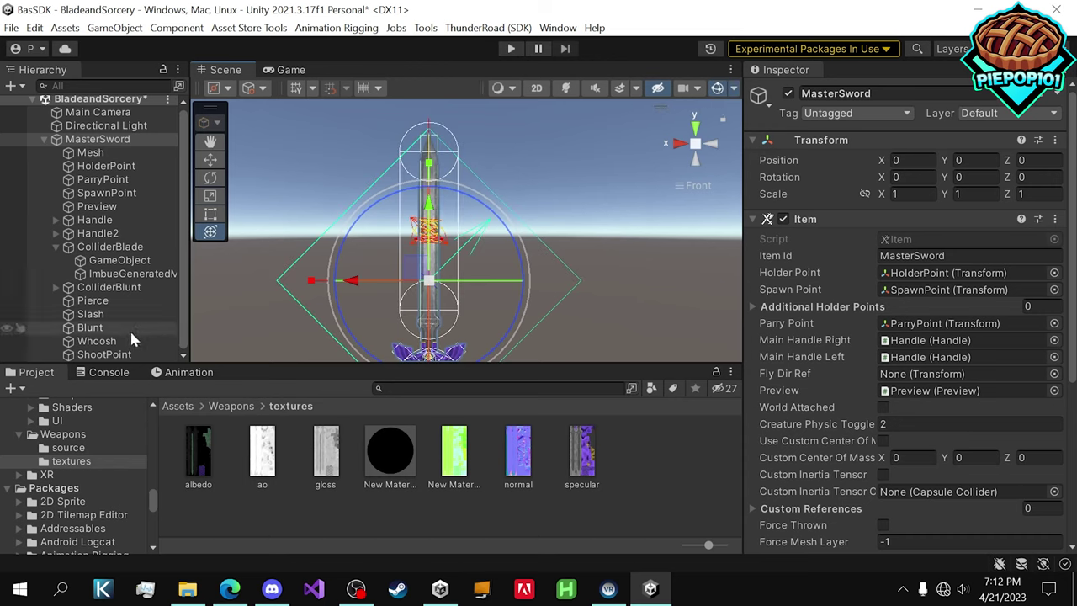
{"action": "left_click", "coordinate": [116, 356]}
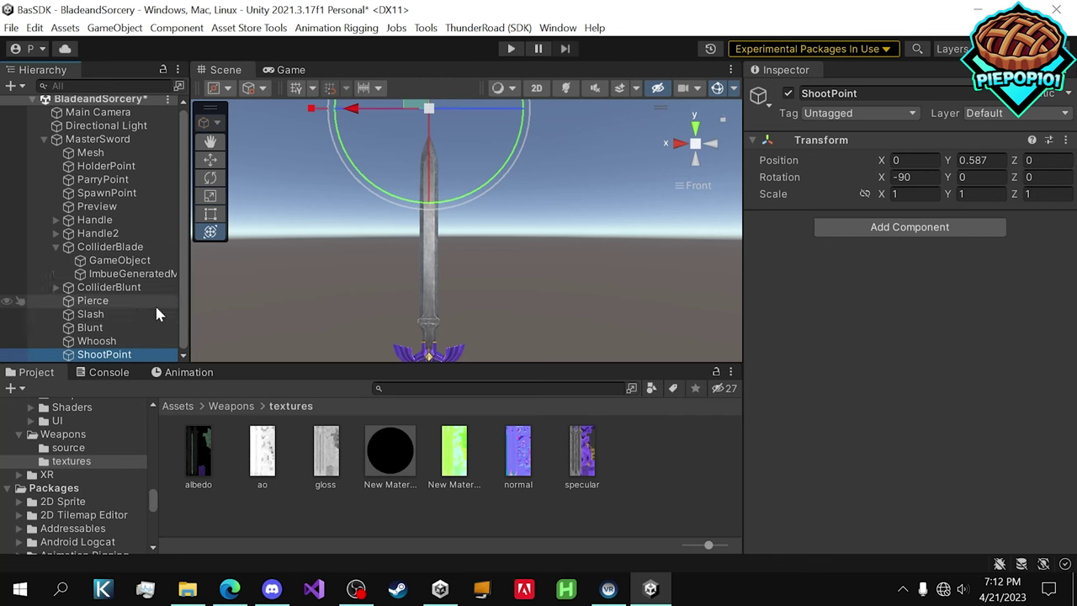
{"action": "left_click", "coordinate": [97, 140]}
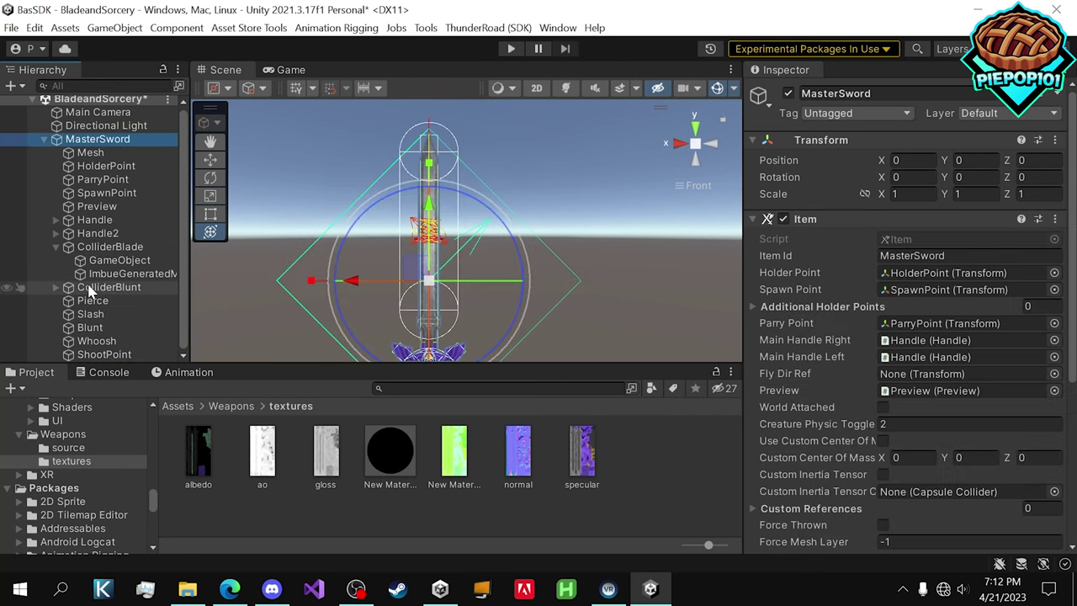
Step: Set Pierce as the Fly Dir Ref and enable Custom Inertia Tensor
{"action": "left_click_drag", "start_coordinate": [93, 305], "coordinate": [897, 379]}
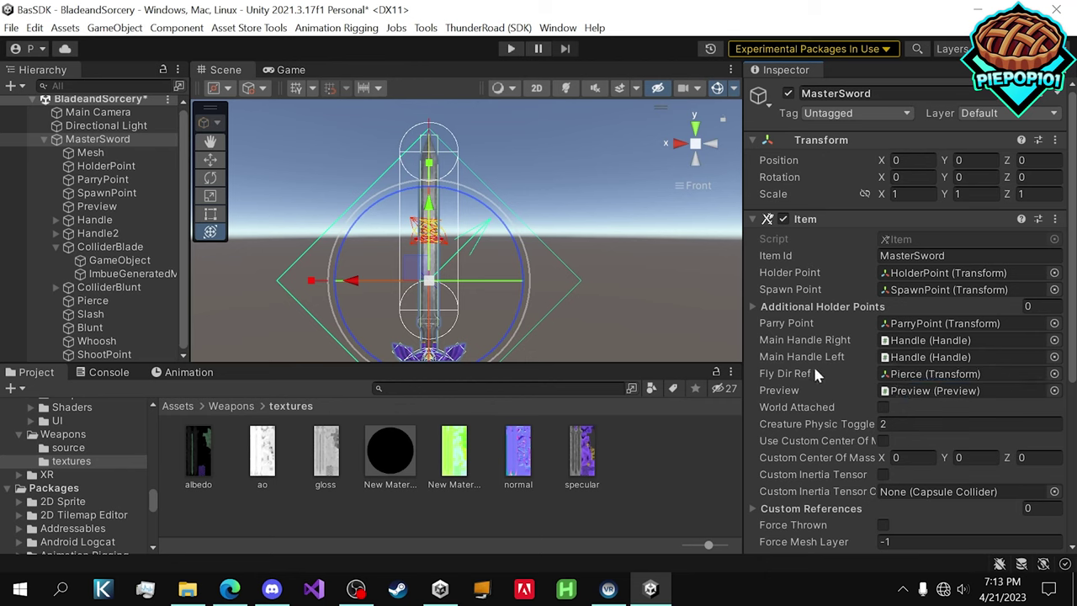
{"action": "left_click_drag", "start_coordinate": [438, 291], "coordinate": [421, 267], "text": "alt"}
{"action": "scroll", "coordinate": [871, 354], "scroll_direction": "down", "scroll_amount": 3}
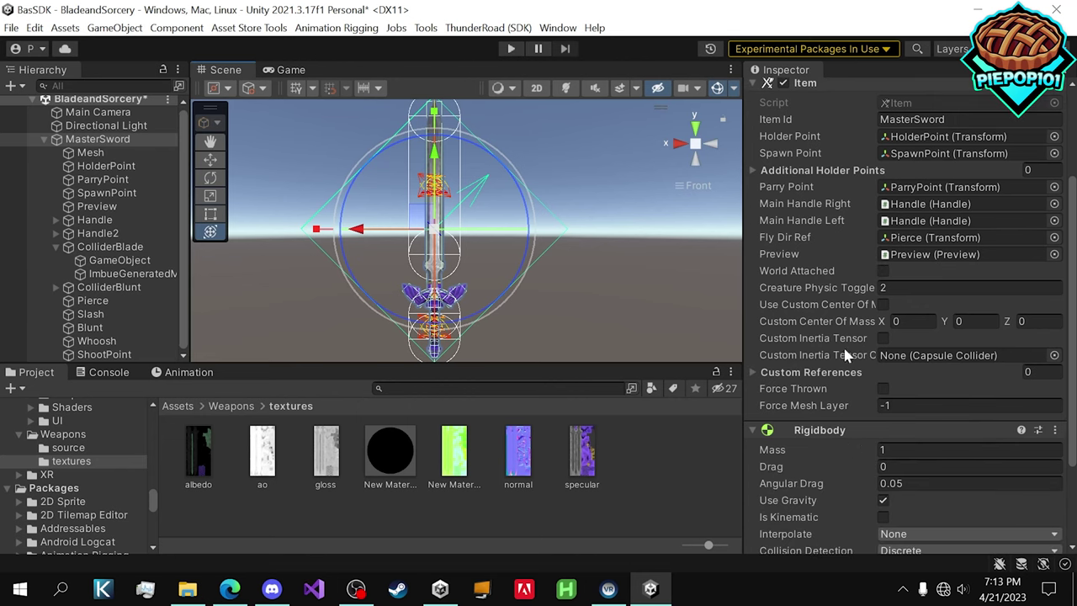
{"action": "left_click", "coordinate": [883, 338]}
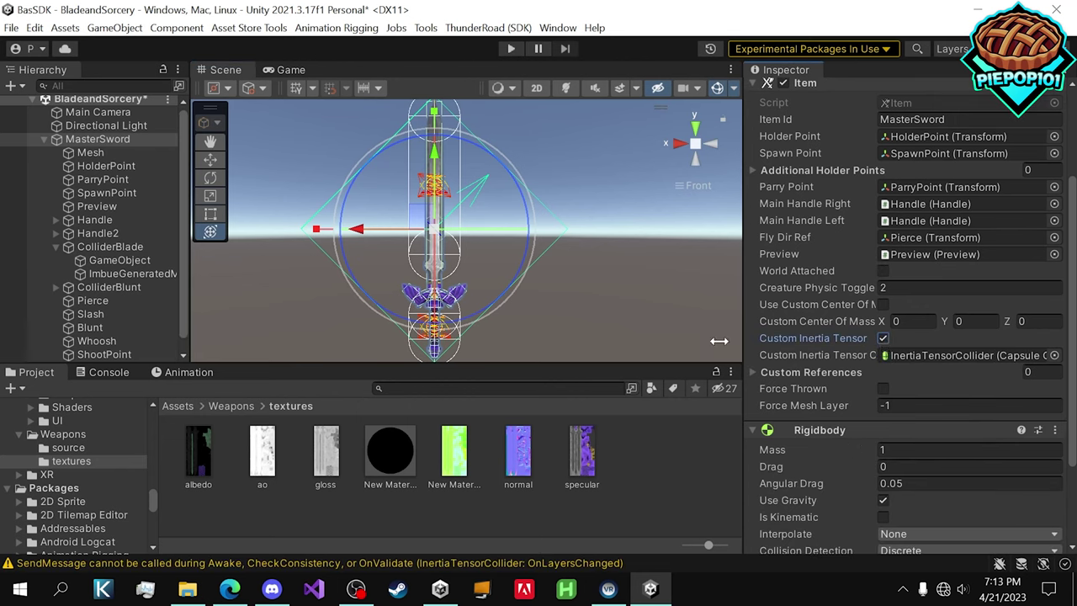
{"action": "scroll", "coordinate": [84, 303], "scroll_direction": "down", "scroll_amount": 1}
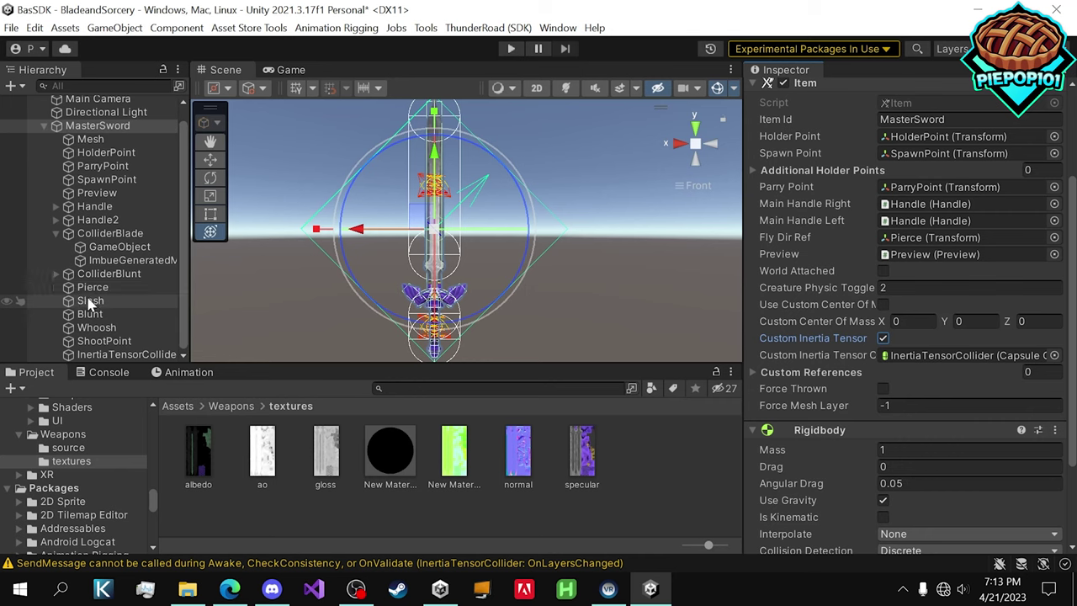
Step: Enlarge the InertiaTensorCollider capsule radius to 0.14
{"action": "left_click", "coordinate": [135, 355]}
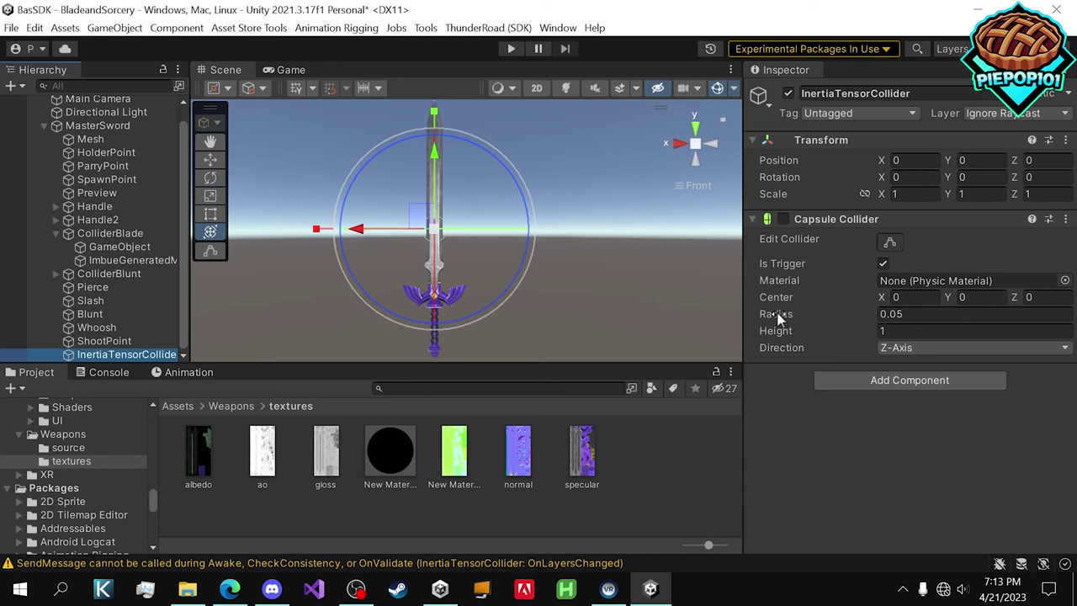
{"action": "left_click_drag", "start_coordinate": [779, 315], "coordinate": [787, 316]}
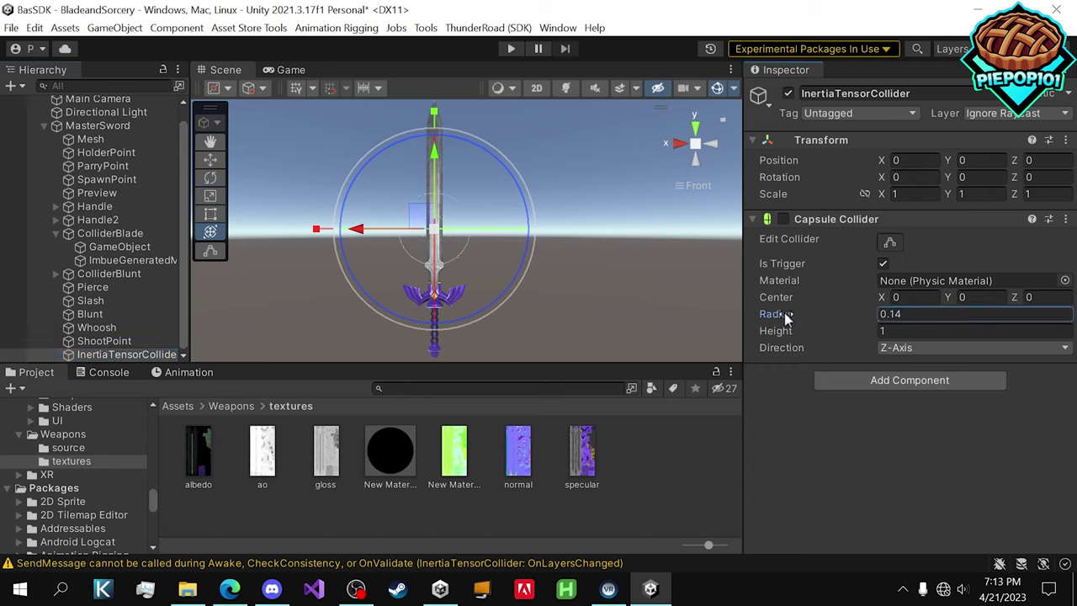
{"action": "left_click_drag", "start_coordinate": [606, 278], "coordinate": [514, 278], "text": "alt"}
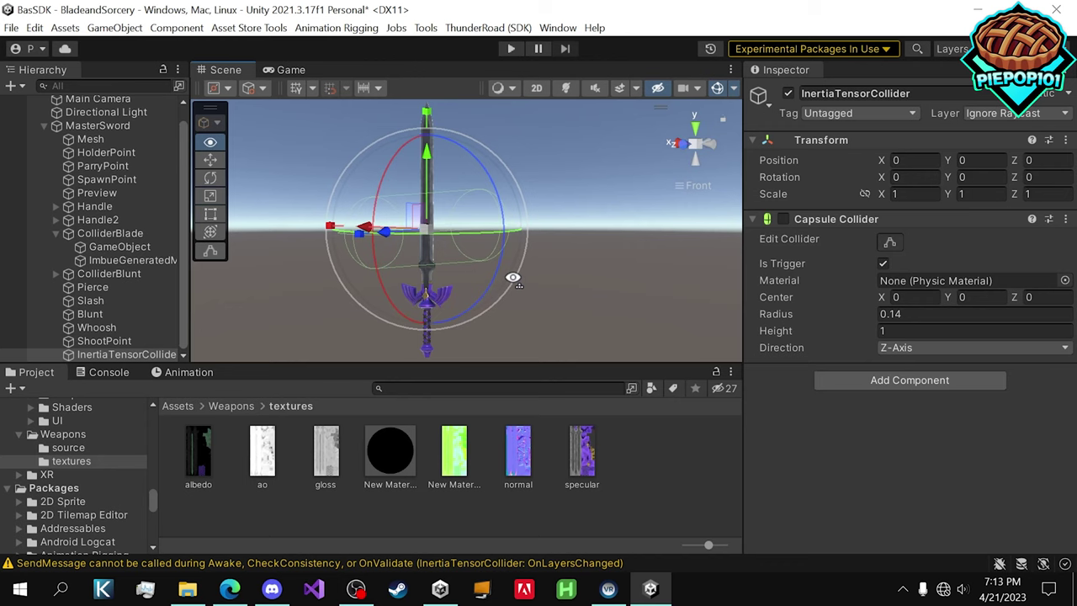
{"action": "key", "text": "y"}
{"action": "left_click_drag", "start_coordinate": [396, 219], "coordinate": [436, 138]}
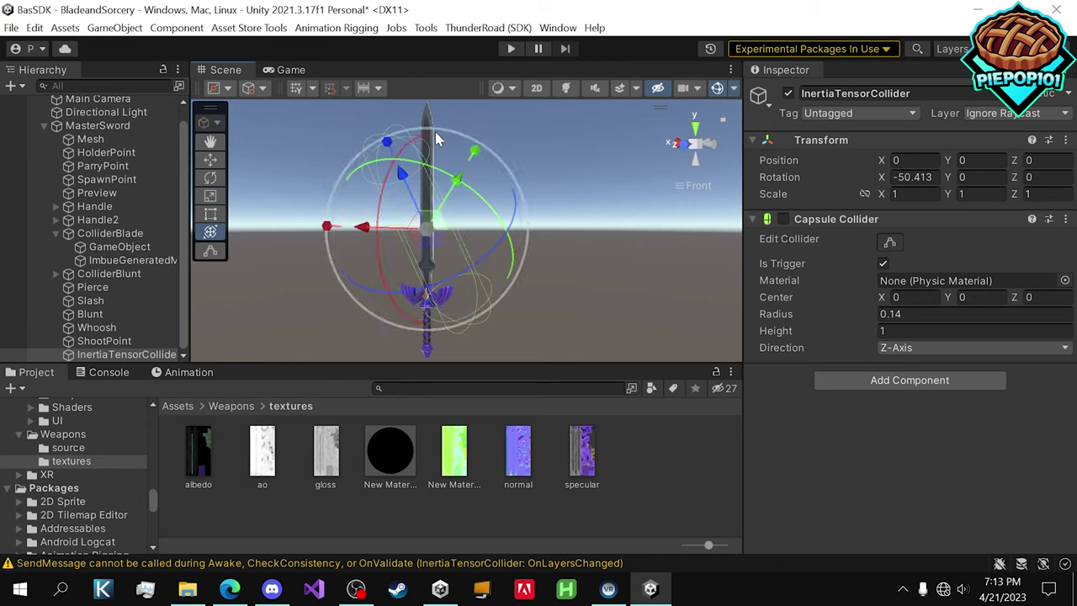
{"action": "key", "text": "ctrl+z"}
Step: Set the capsule's X rotation to -90 so it runs along the blade, and save the scene
{"action": "left_click", "coordinate": [920, 177]}
{"action": "type", "text": "-90"}
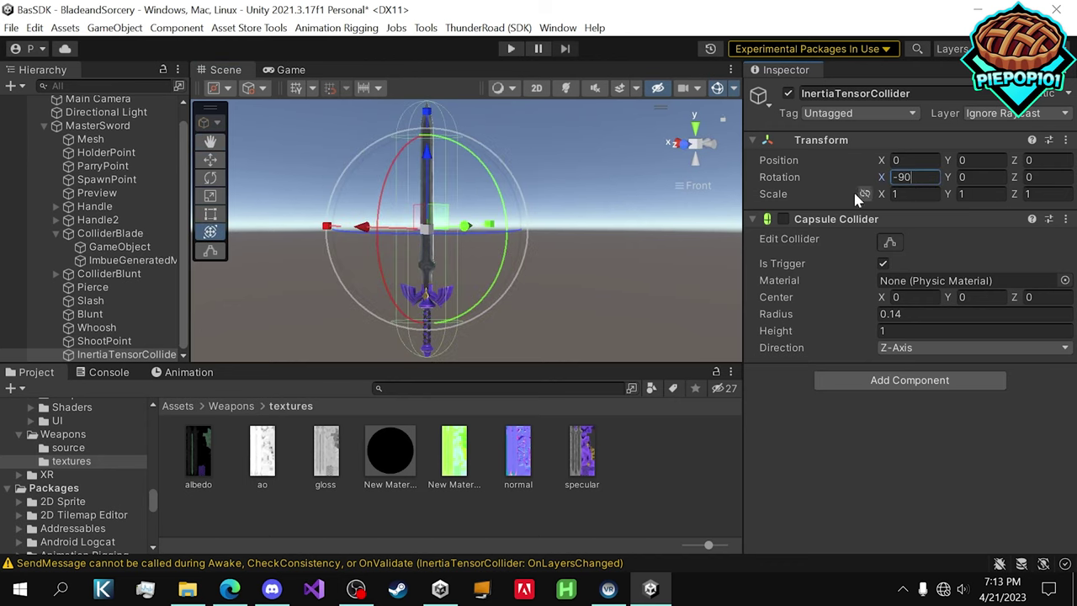
{"action": "left_click", "coordinate": [677, 145]}
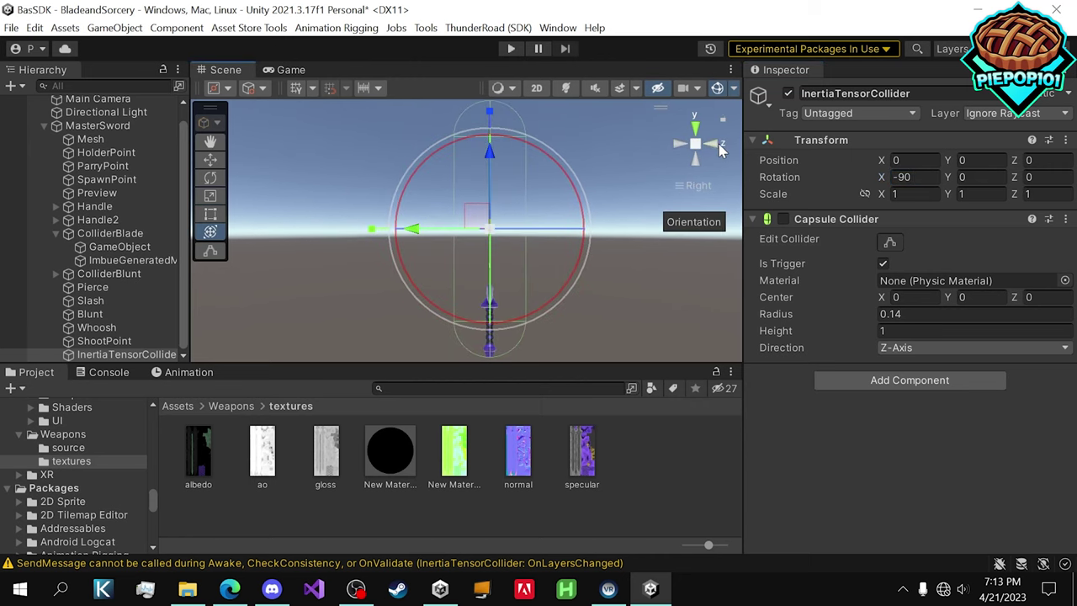
{"action": "left_click", "coordinate": [715, 144]}
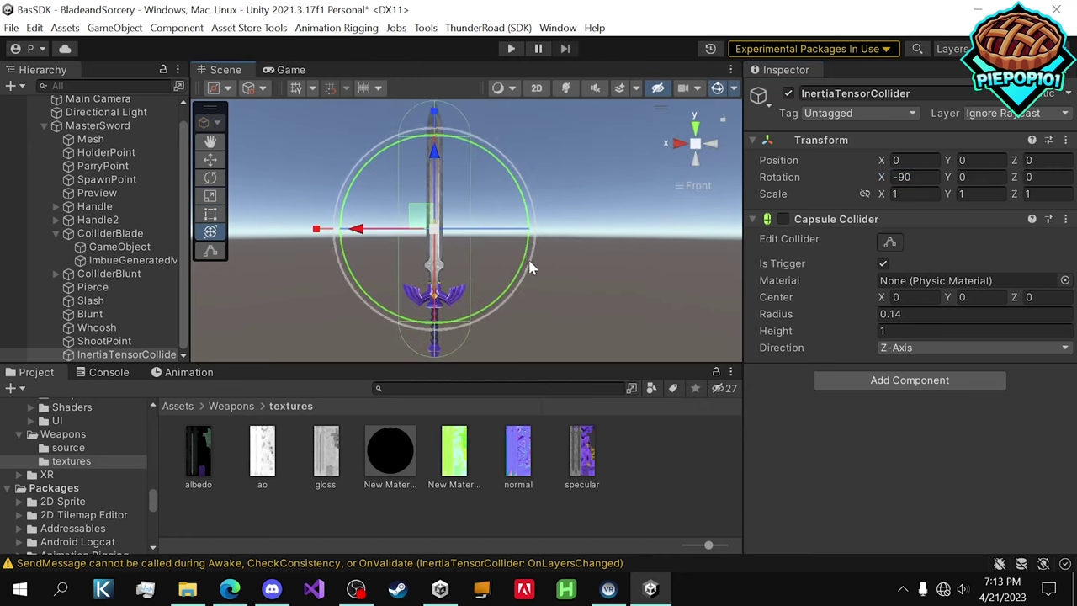
{"action": "mouse_move", "coordinate": [490, 189]}
{"action": "middle_mouse_down"}
{"action": "mouse_move", "coordinate": [504, 147]}
{"action": "mouse_move", "coordinate": [507, 176]}
{"action": "mouse_move", "coordinate": [491, 179]}
{"action": "middle_mouse_up"}
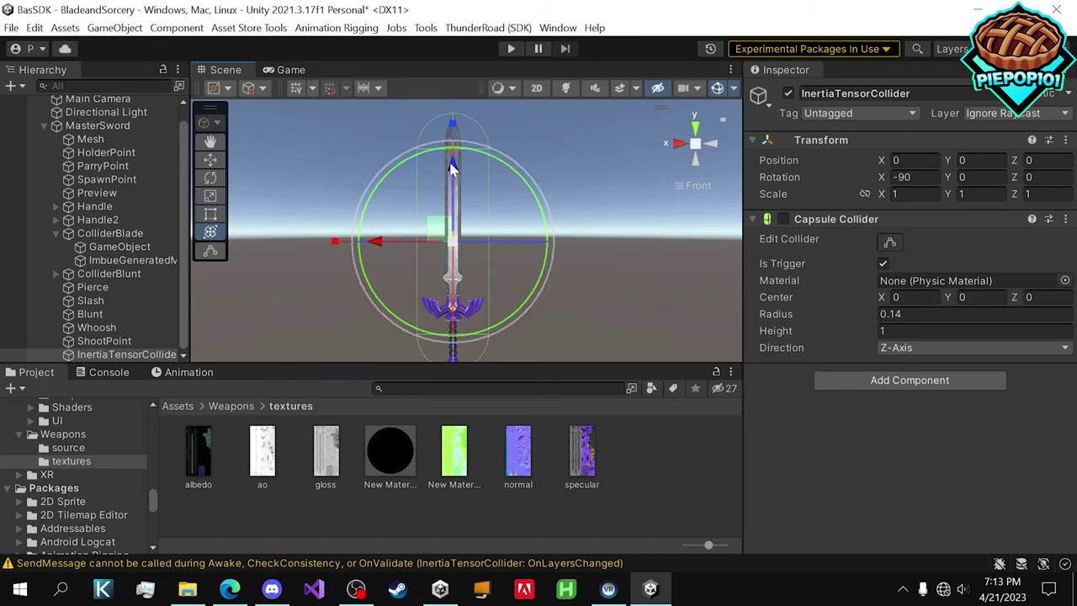
{"action": "left_click_drag", "start_coordinate": [453, 171], "coordinate": [455, 170]}
{"action": "mouse_move", "coordinate": [477, 237]}
{"action": "middle_mouse_down"}
{"action": "mouse_move", "coordinate": [492, 197]}
{"action": "mouse_move", "coordinate": [489, 235]}
{"action": "middle_mouse_up"}
{"action": "key", "text": "ctrl+s"}
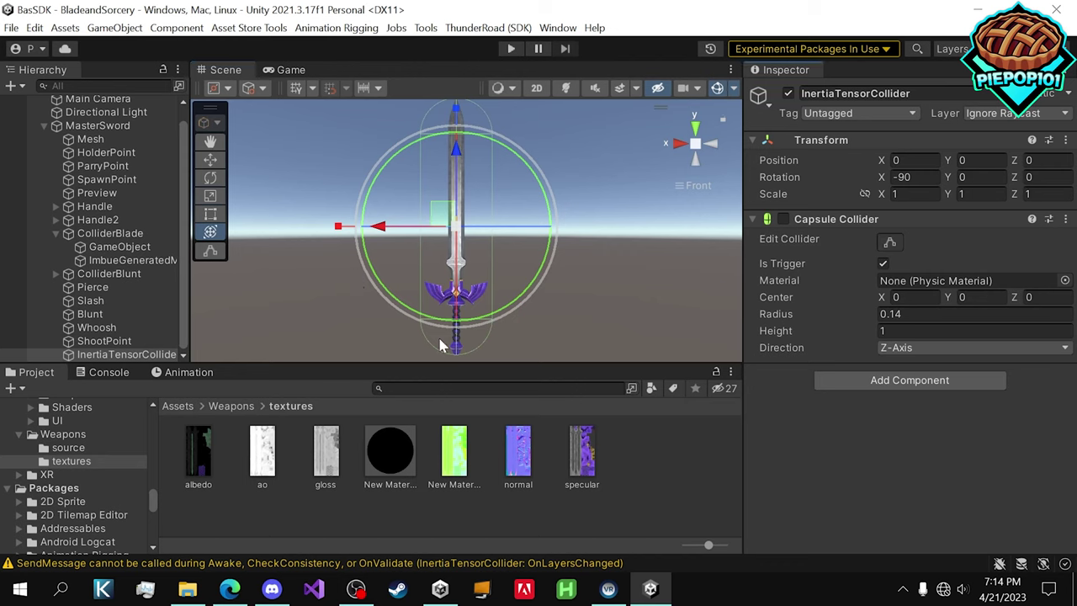
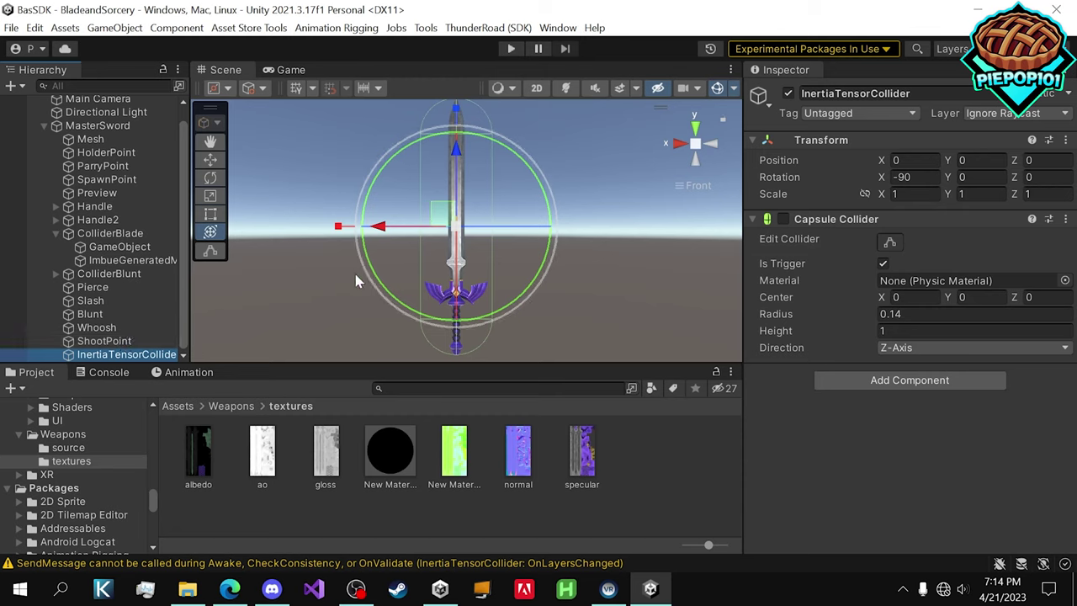
Step: Review the MasterSword object's Item component in the Inspector and return the Project view to Weapons
{"action": "left_click", "coordinate": [135, 125]}
{"action": "scroll", "coordinate": [784, 327], "scroll_direction": "down", "scroll_amount": 5}
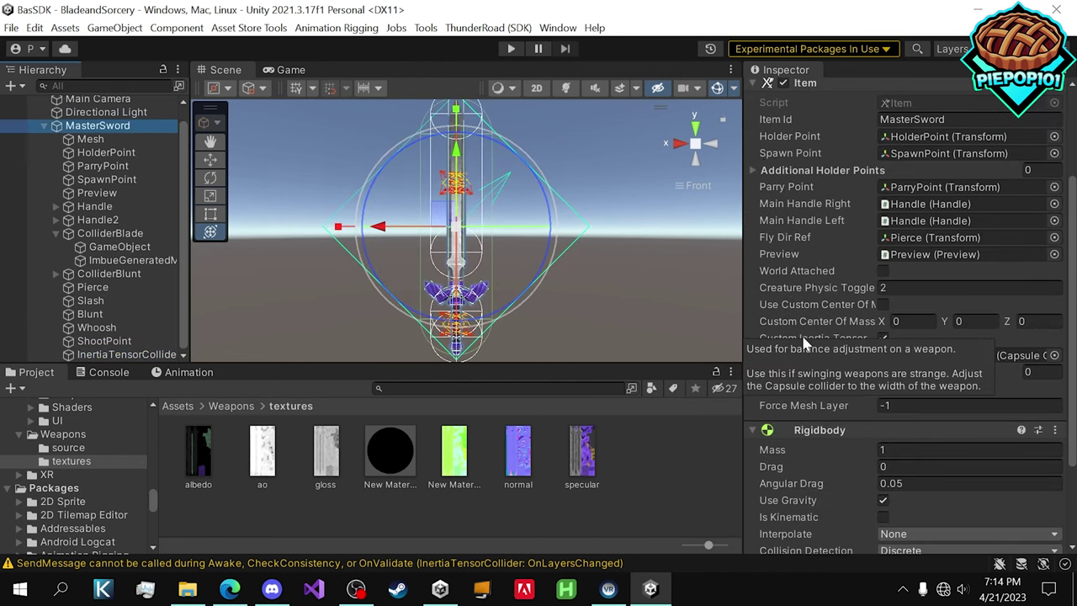
{"action": "scroll", "coordinate": [823, 426], "scroll_direction": "up", "scroll_amount": 8}
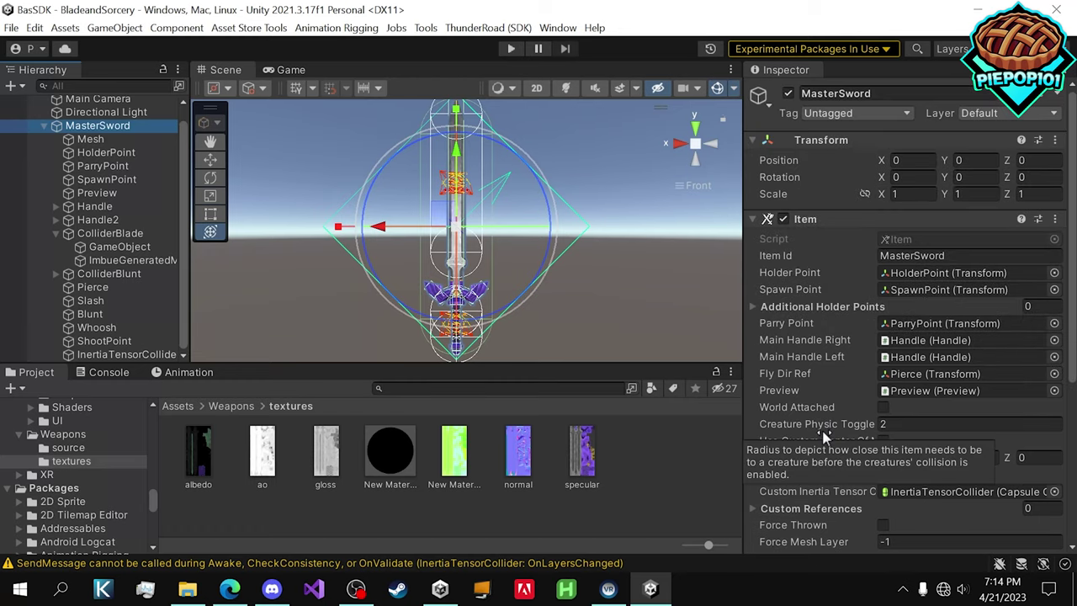
{"action": "left_click", "coordinate": [237, 408]}
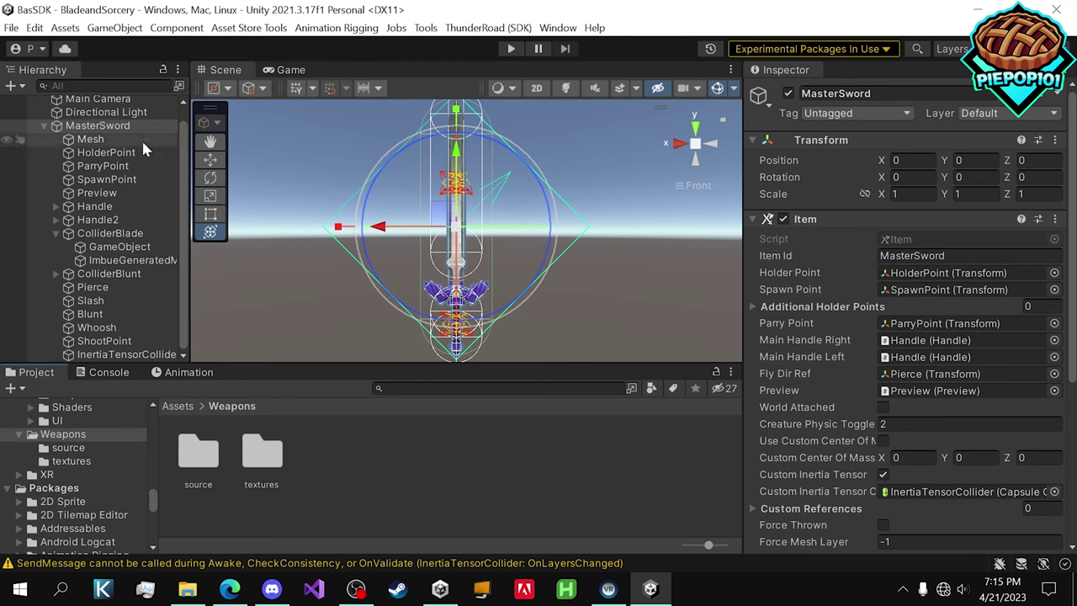
{"action": "left_click", "coordinate": [108, 126]}
Step: Save MasterSword as a prefab in Assets/Weapons and generate its icon from the Preview point
{"action": "left_click_drag", "start_coordinate": [108, 126], "coordinate": [388, 472]}
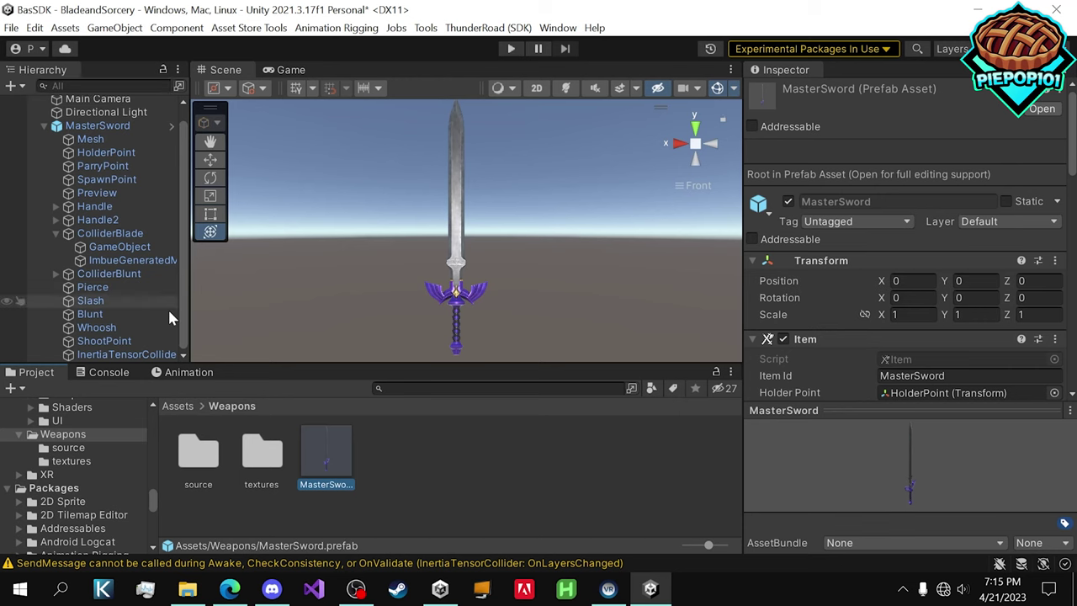
{"action": "left_click", "coordinate": [122, 188]}
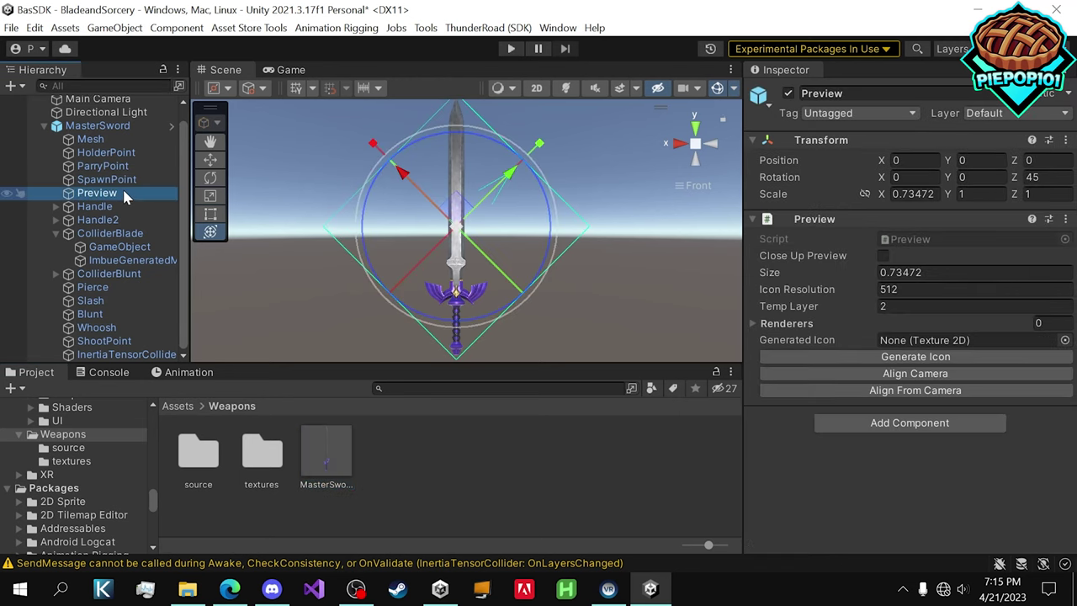
{"action": "left_click", "coordinate": [810, 357]}
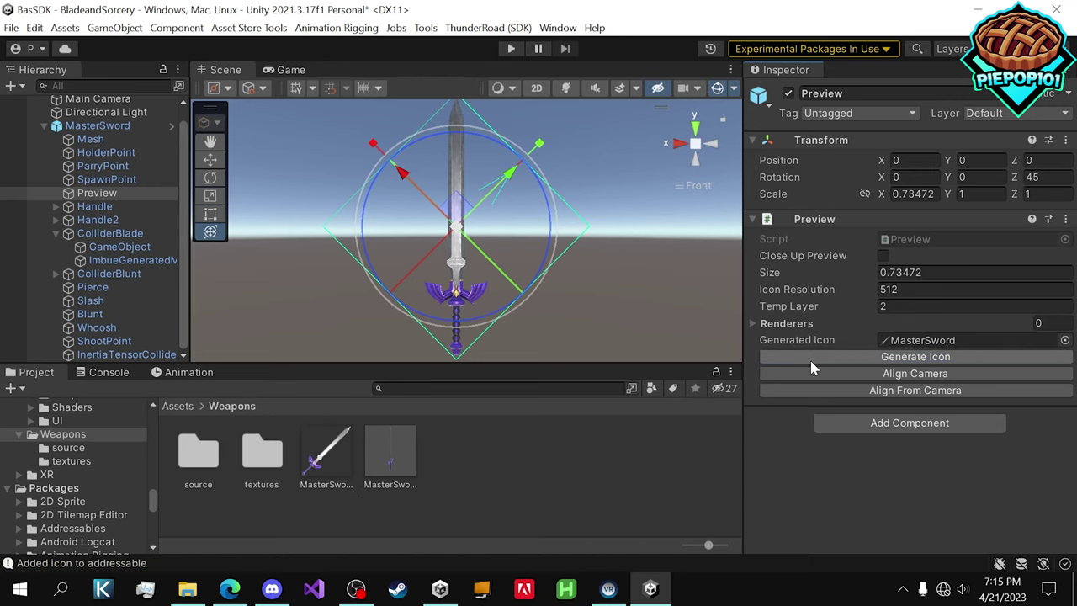
Step: View the generated MasterSword.png icon in the image viewer, then close it
{"action": "left_click", "coordinate": [325, 454]}
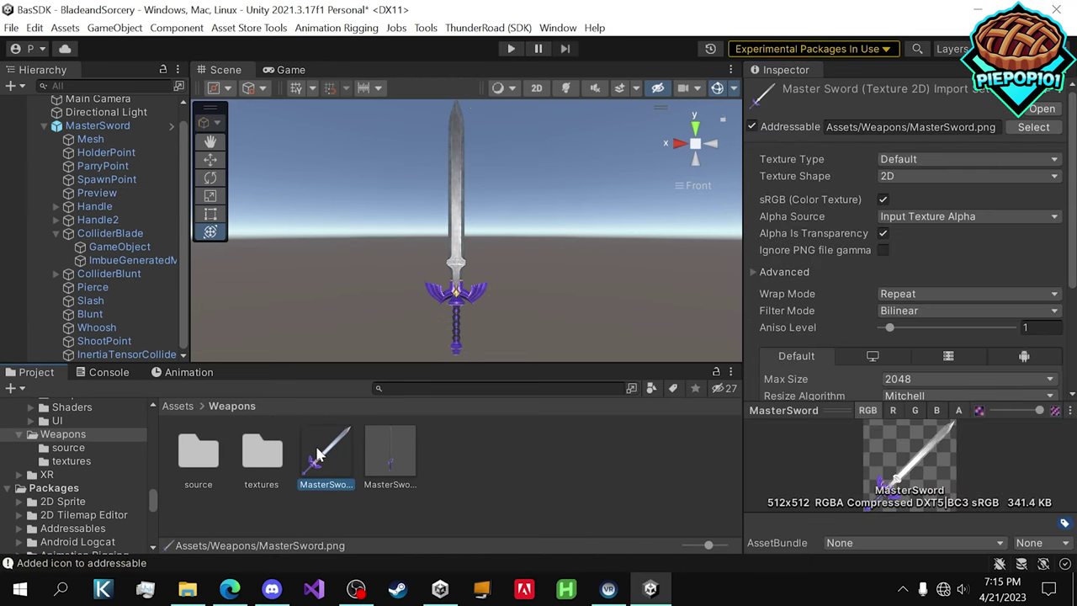
{"action": "double_click", "coordinate": [318, 457]}
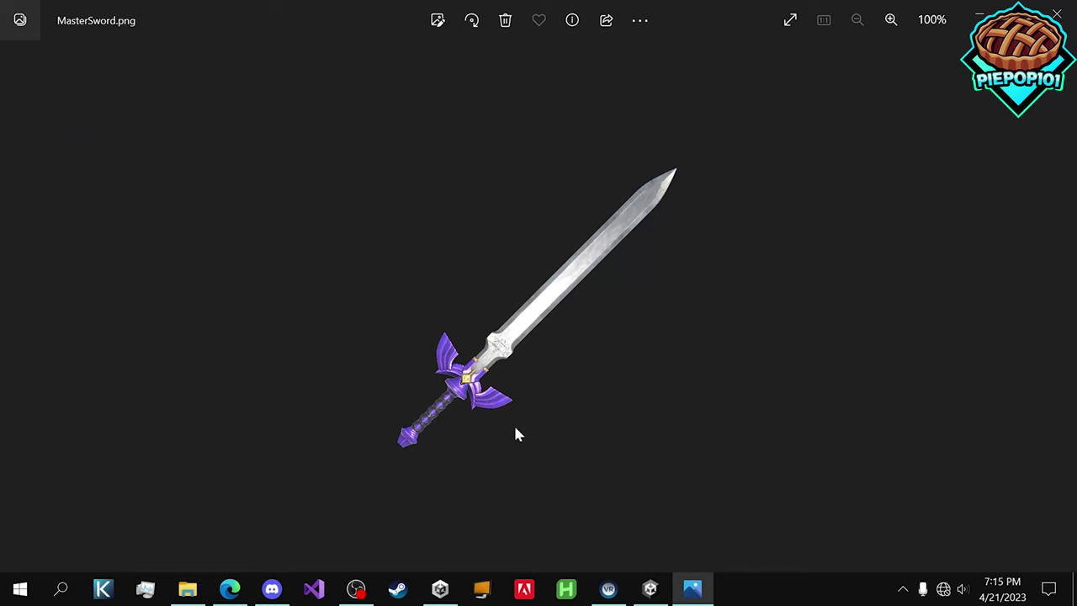
{"action": "scroll", "coordinate": [543, 385], "scroll_direction": "up", "scroll_amount": 3}
{"action": "scroll", "coordinate": [547, 387], "scroll_direction": "down", "scroll_amount": 3}
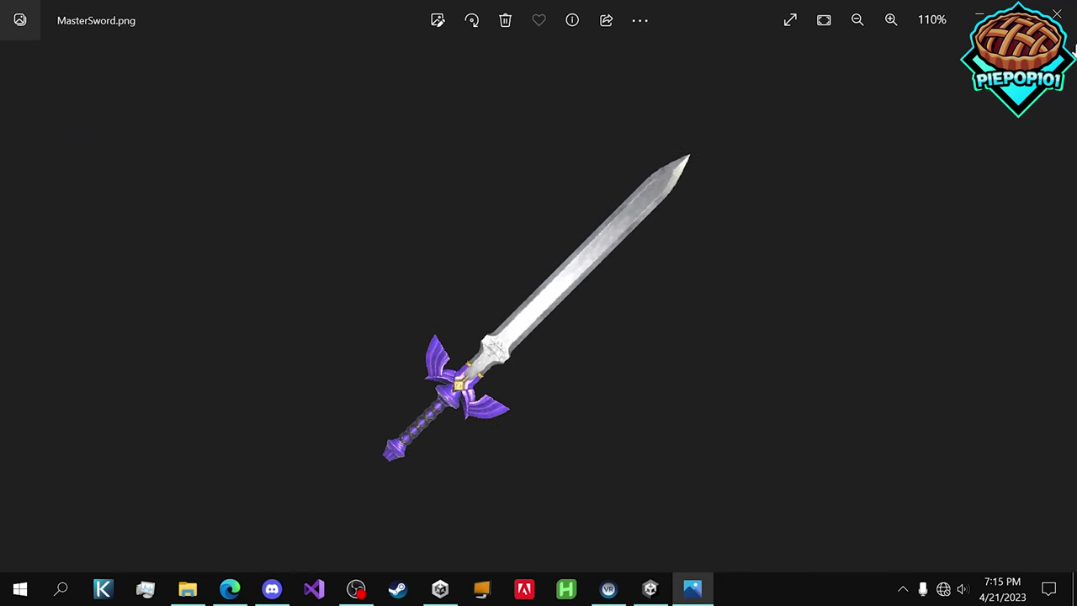
{"action": "left_click", "coordinate": [1057, 15]}
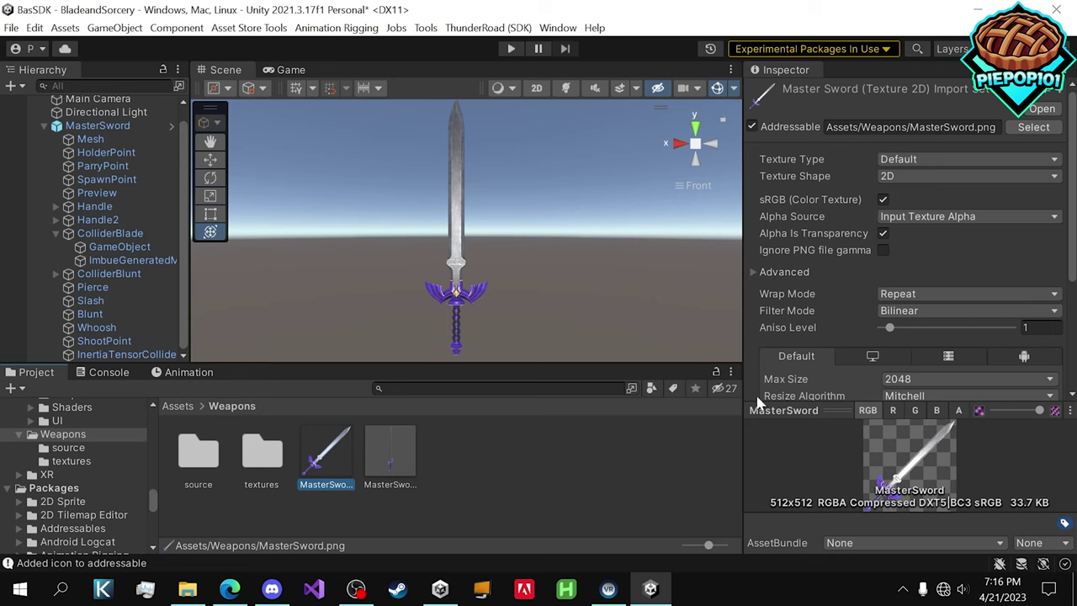
Step: Make the MasterSword.png icon texture non-addressable
{"action": "left_click", "coordinate": [751, 126]}
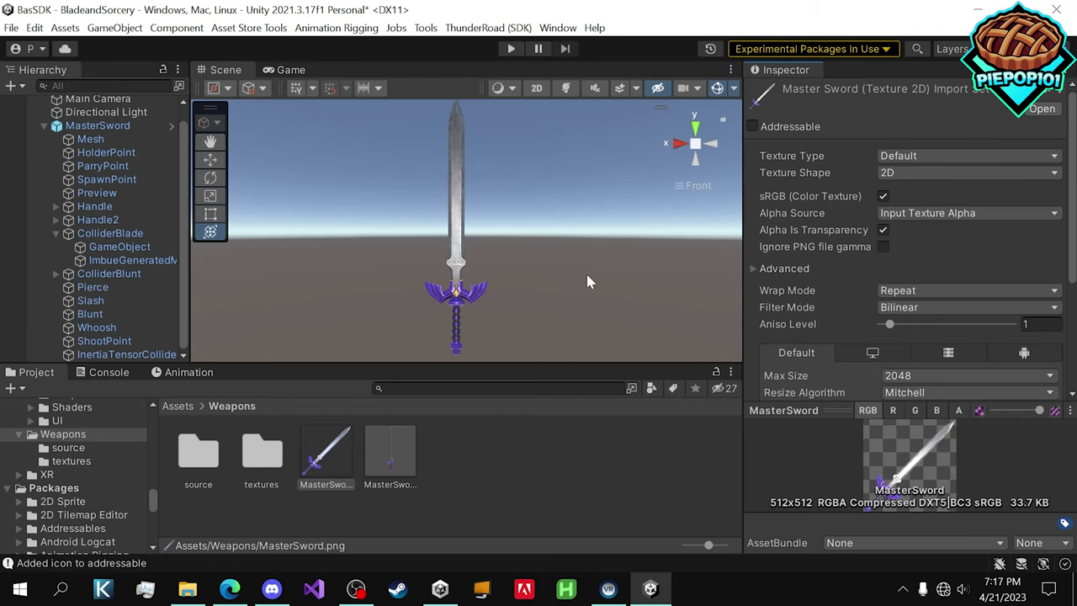
{"action": "left_click", "coordinate": [381, 461]}
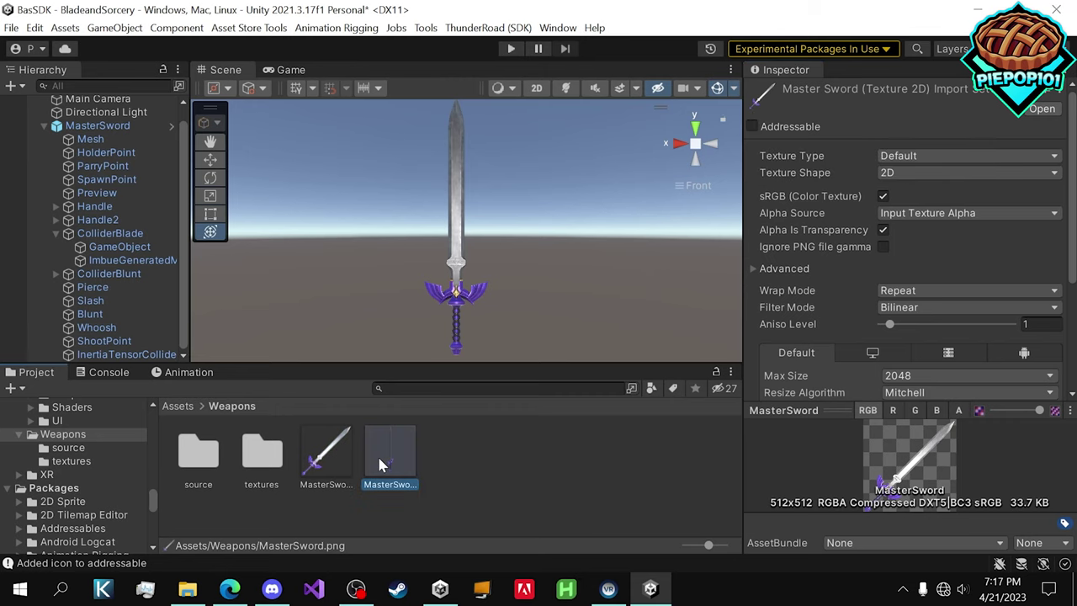
{"action": "left_click", "coordinate": [340, 455]}
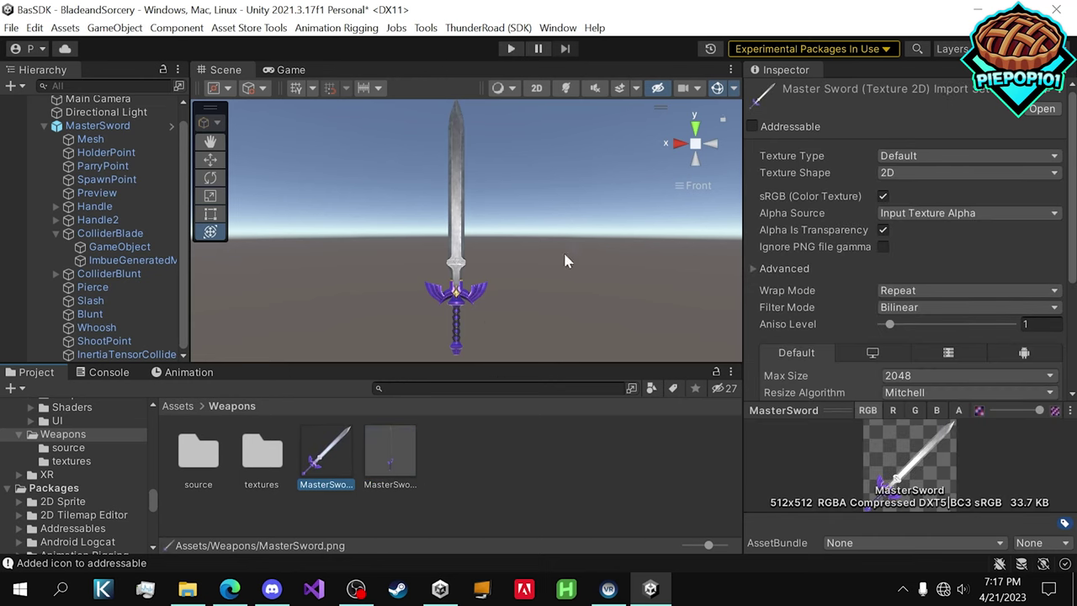
{"action": "left_click", "coordinate": [560, 303]}
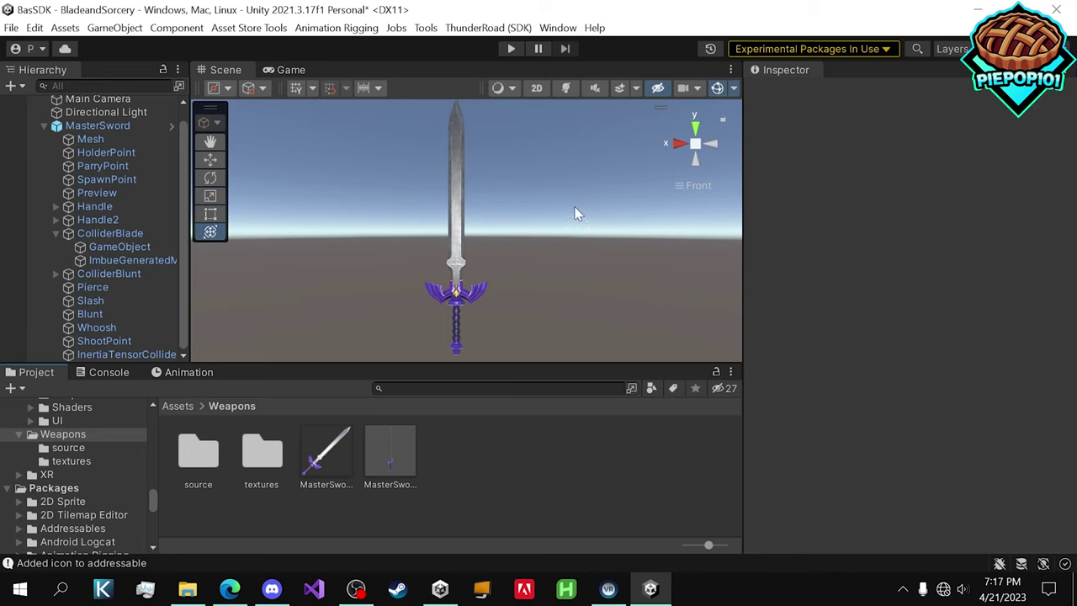
Step: Open the ThunderRoad Asset Bundle Builder and dock it in the main area
{"action": "left_click", "coordinate": [489, 28]}
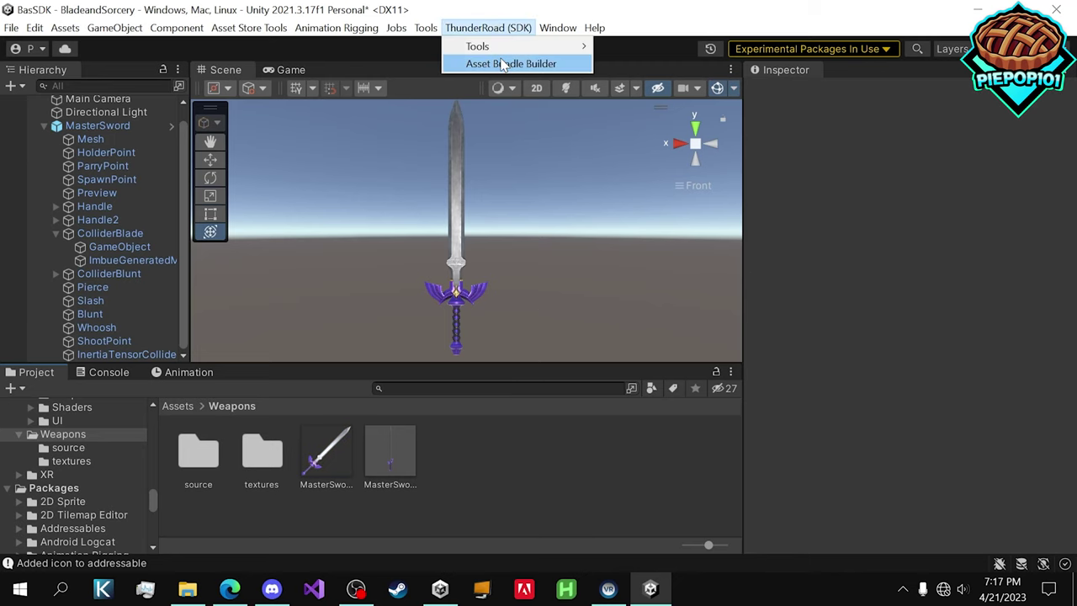
{"action": "left_click", "coordinate": [503, 64]}
{"action": "left_click_drag", "start_coordinate": [541, 76], "coordinate": [395, 74]}
Step: Deselect the Sabers, Proto, Darksaber and TOTS groups and turn off their export
{"action": "left_click", "coordinate": [199, 159]}
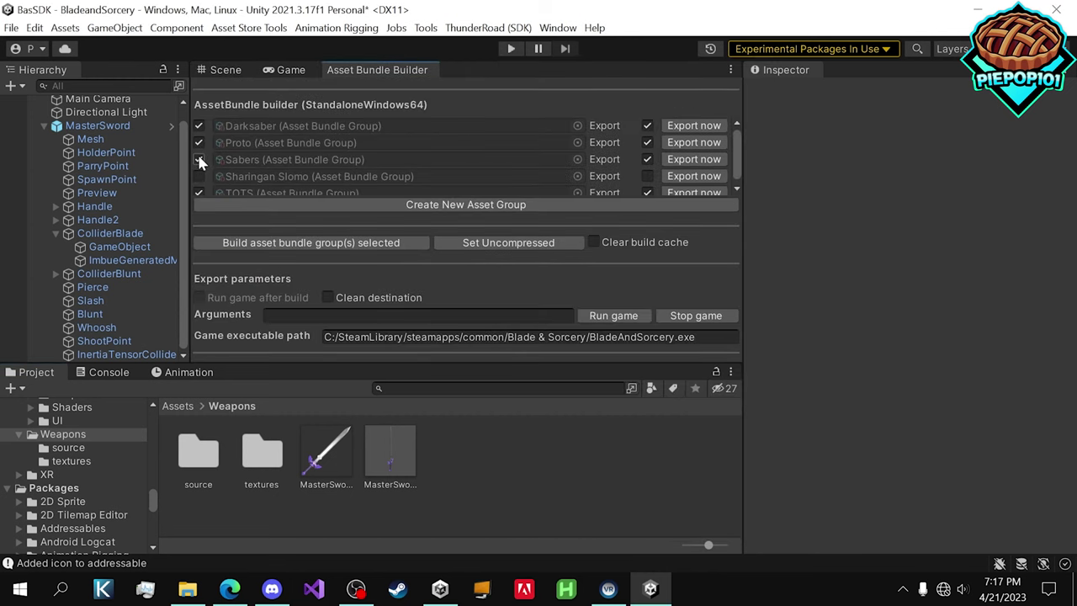
{"action": "left_click", "coordinate": [200, 142]}
{"action": "left_click", "coordinate": [199, 125]}
{"action": "left_click", "coordinate": [646, 127]}
{"action": "left_click", "coordinate": [647, 193]}
{"action": "left_click", "coordinate": [200, 192]}
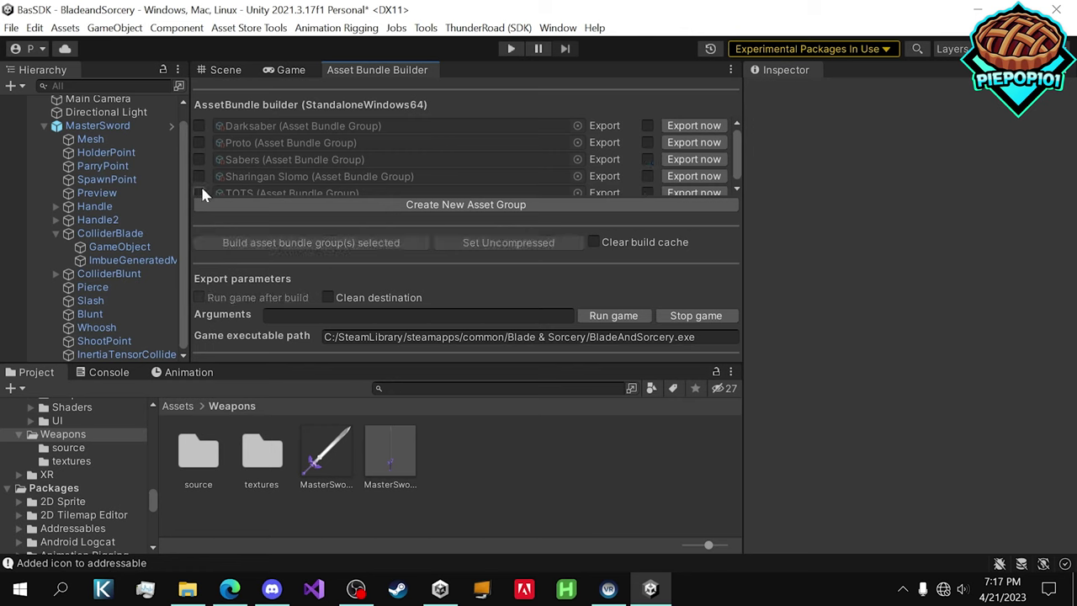
{"action": "left_click", "coordinate": [555, 28]}
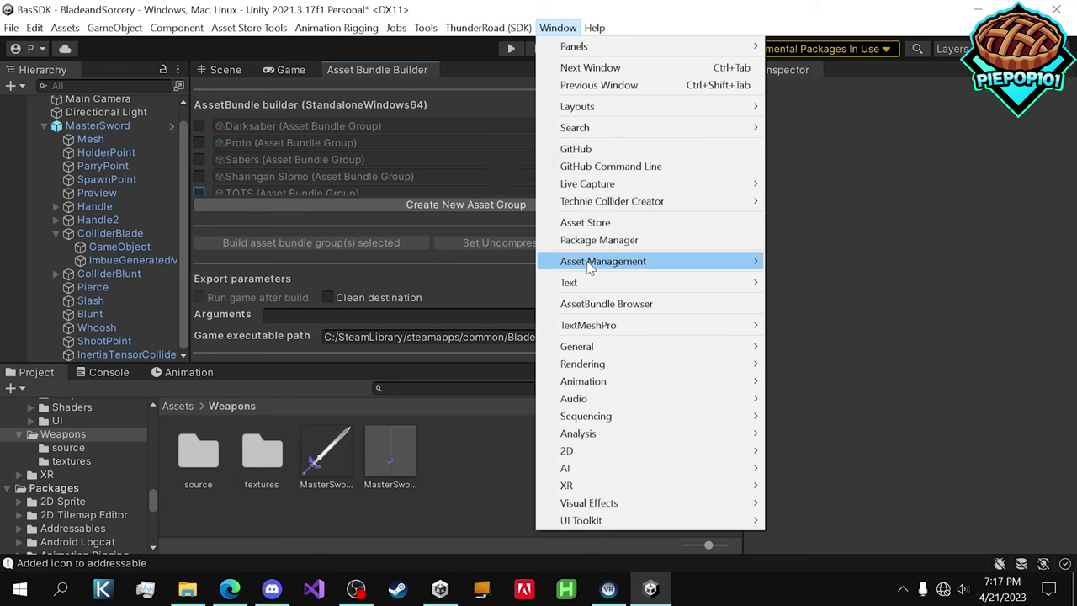
Step: Open the Addressables Groups window and dock it beside the Inspector
{"action": "mouse_move", "coordinate": [593, 264]}
{"action": "mouse_move", "coordinate": [823, 284]}
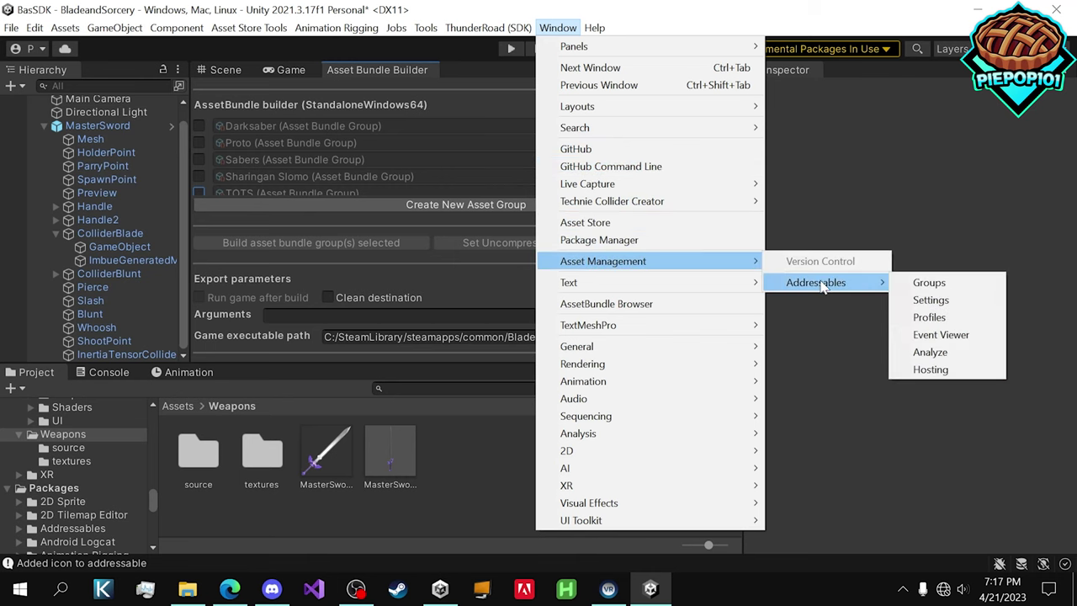
{"action": "left_click", "coordinate": [931, 284]}
{"action": "left_click_drag", "start_coordinate": [790, 136], "coordinate": [843, 81]}
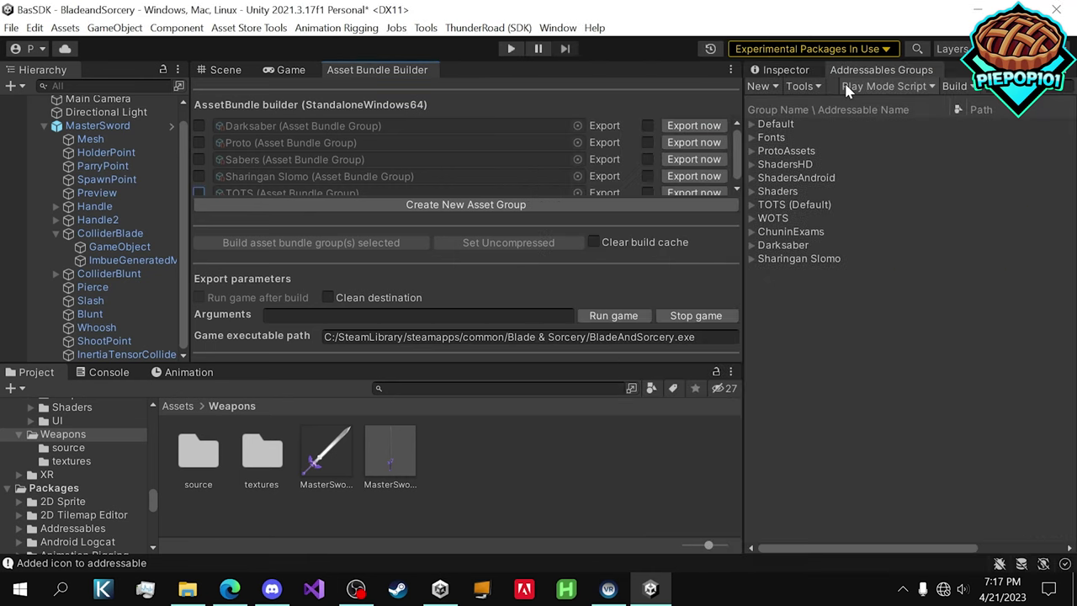
{"action": "left_click", "coordinate": [332, 450]}
{"action": "left_click", "coordinate": [389, 454]}
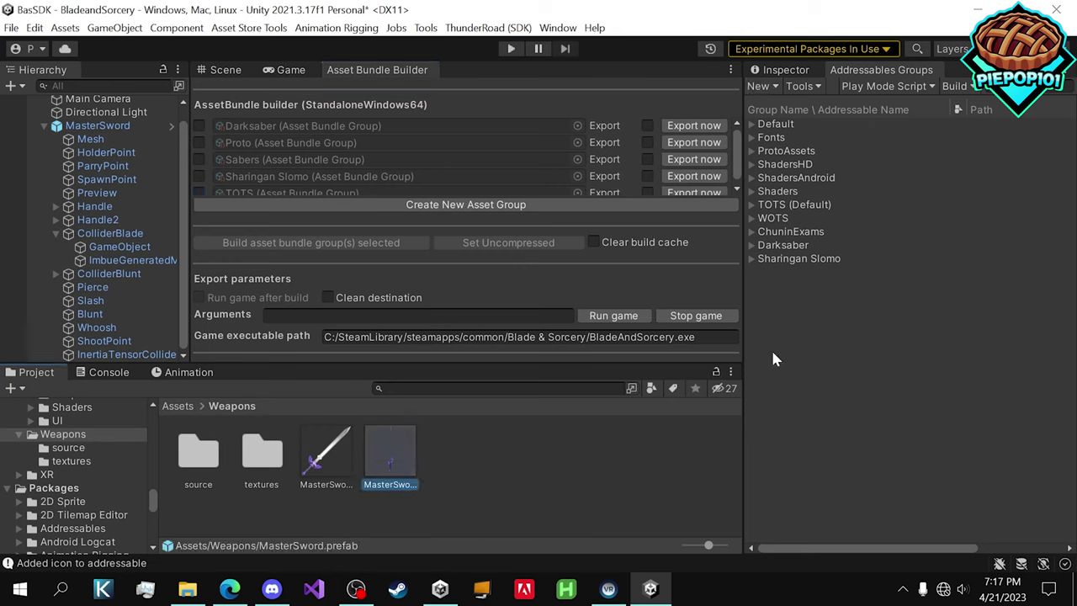
Step: Create a Packed Assets group named MasterSword and set it as the default group
{"action": "left_click", "coordinate": [774, 86]}
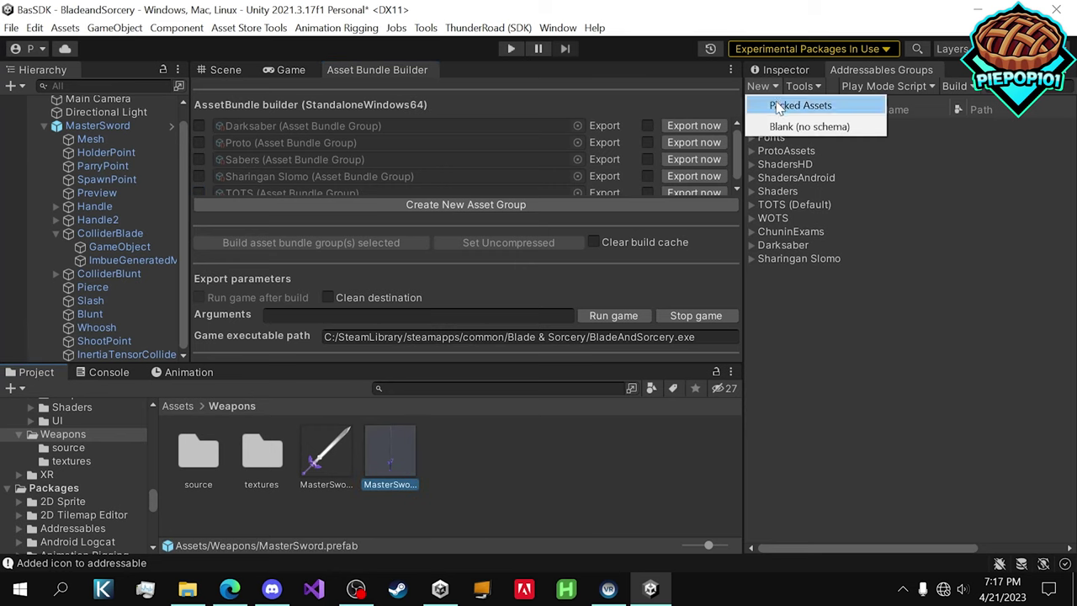
{"action": "left_click", "coordinate": [779, 103]}
{"action": "right_click", "coordinate": [784, 272]}
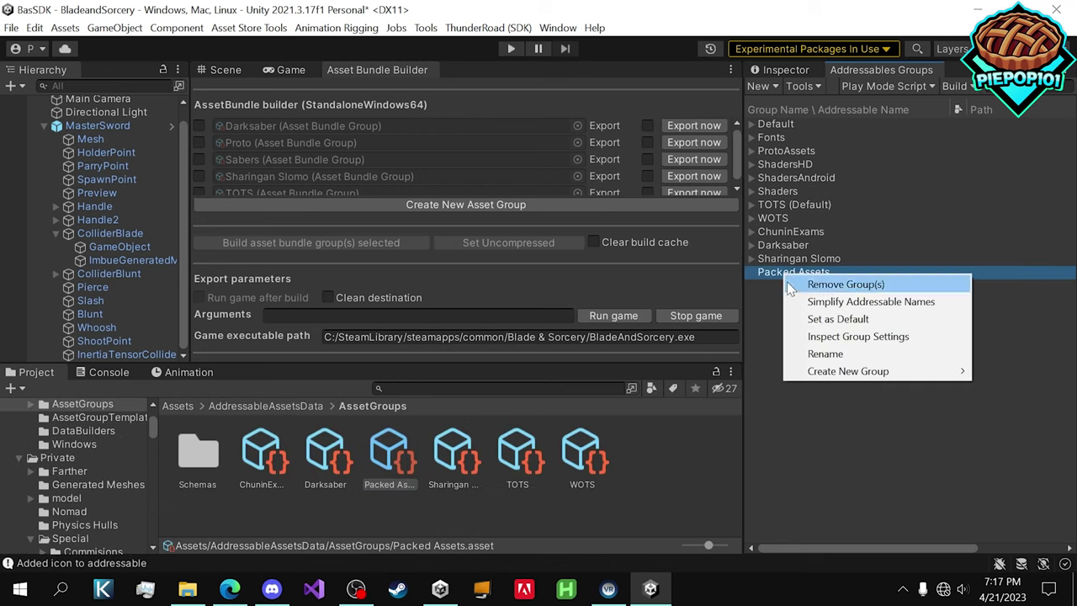
{"action": "left_click", "coordinate": [804, 353]}
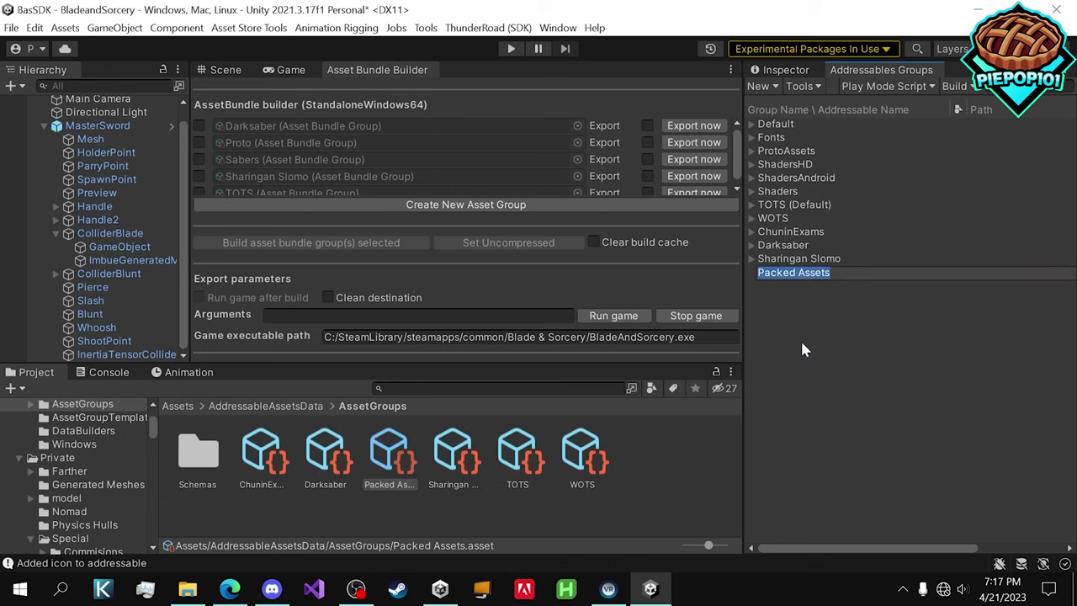
{"action": "type", "text": "Master"}
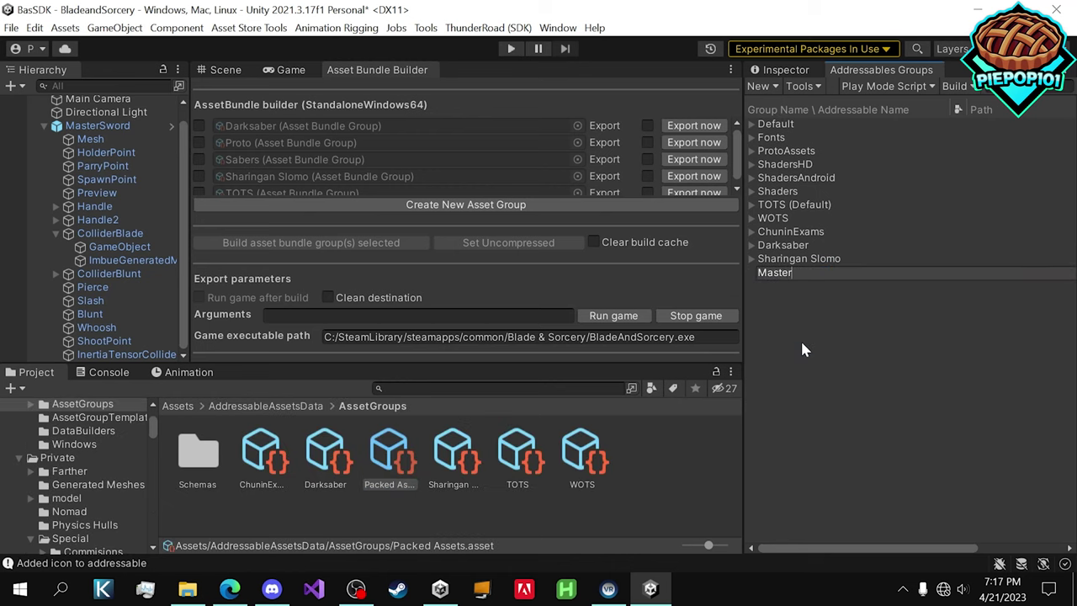
{"action": "type", "text": "Sword"}
{"action": "key", "text": "Return"}
{"action": "right_click", "coordinate": [818, 280]}
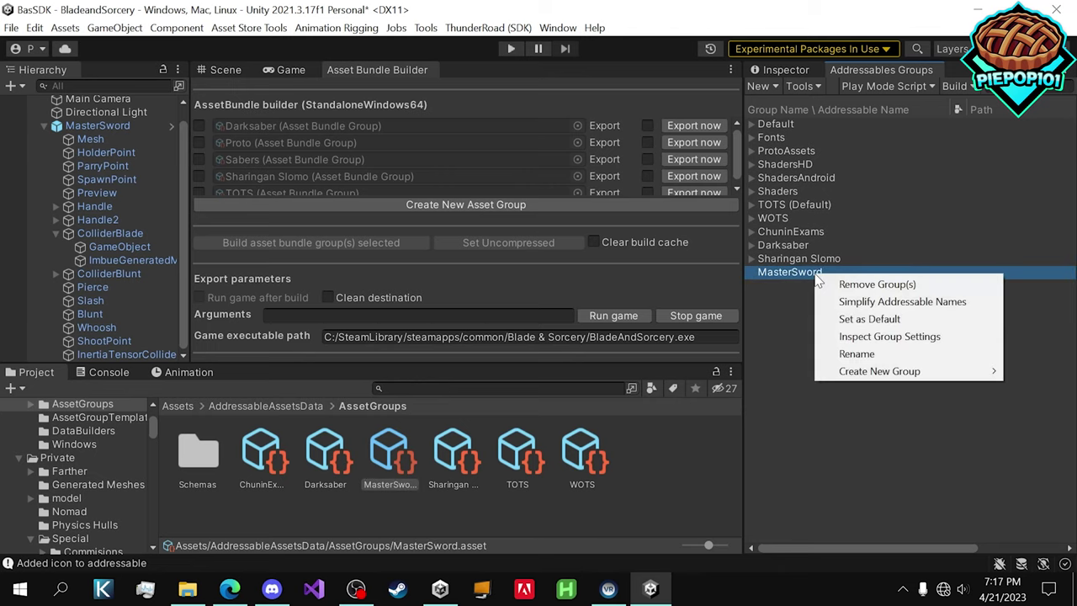
{"action": "left_click", "coordinate": [830, 318]}
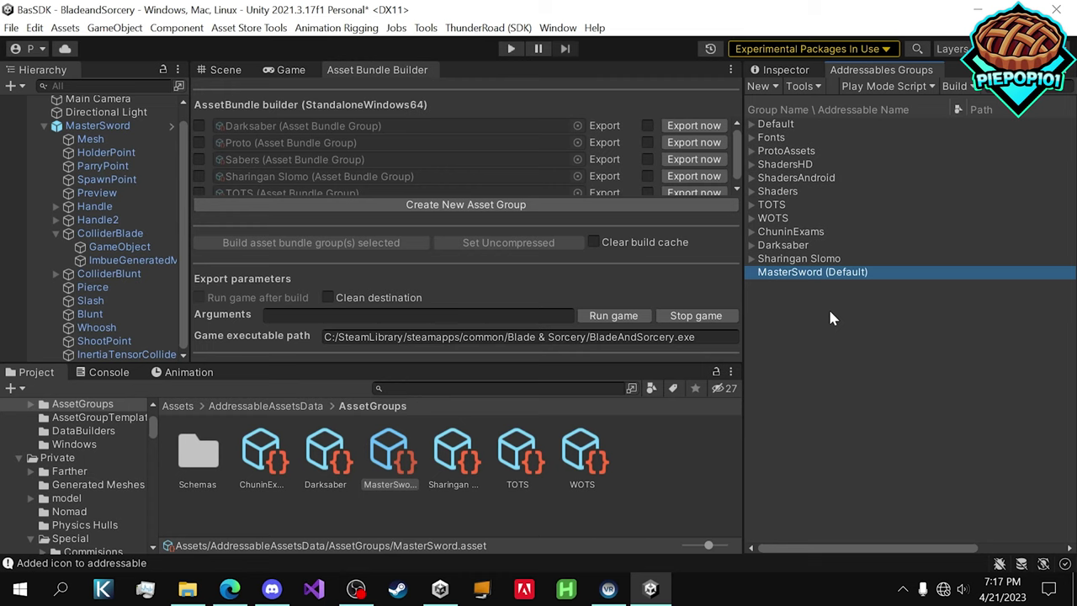
{"action": "left_click", "coordinate": [178, 406]}
{"action": "double_click", "coordinate": [389, 461]}
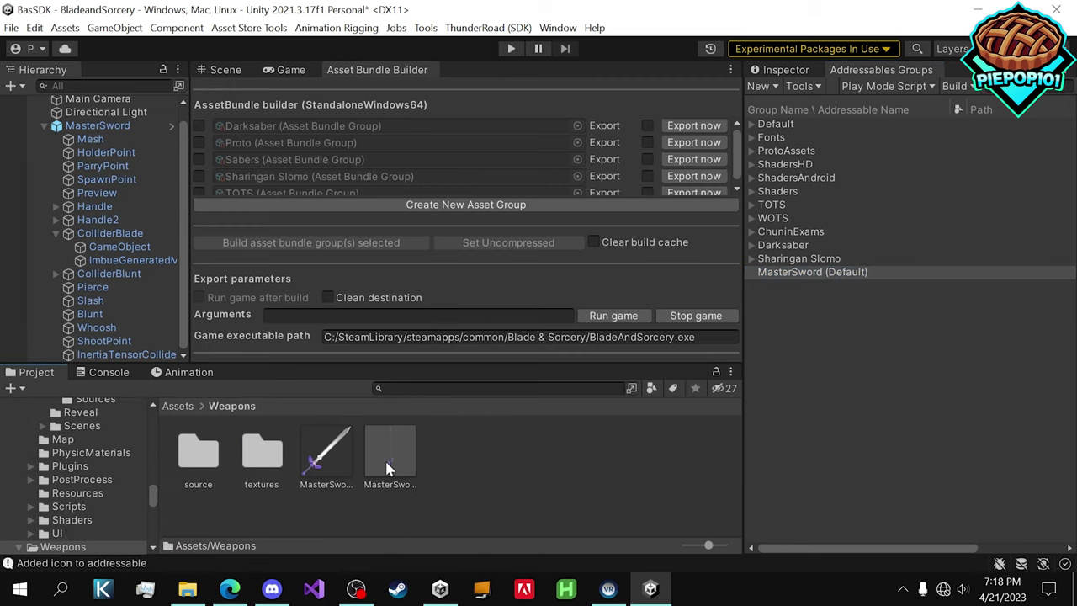
Step: Drag both MasterSword assets into the group, then delete those two entries again
{"action": "left_click", "coordinate": [325, 459]}
{"action": "left_click", "coordinate": [390, 463], "text": "ctrl"}
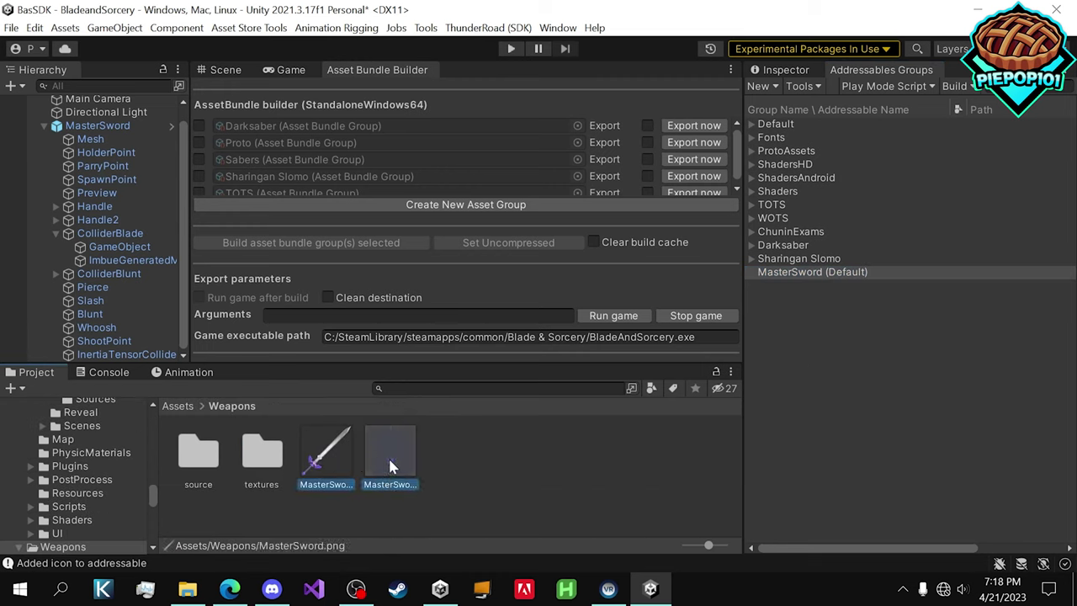
{"action": "left_click_drag", "start_coordinate": [390, 466], "coordinate": [819, 273]}
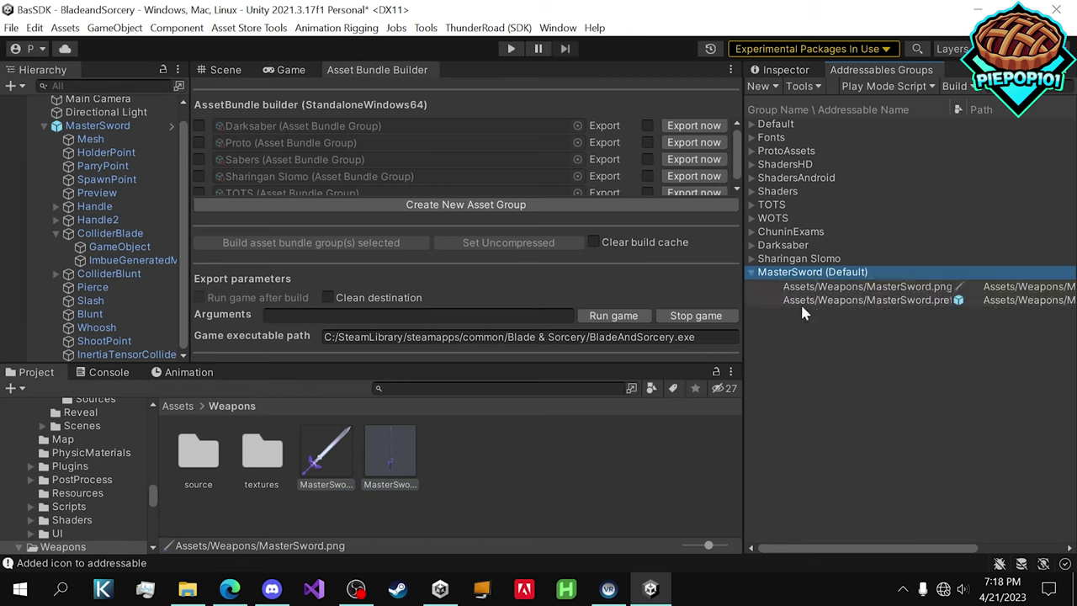
{"action": "left_click", "coordinate": [804, 287]}
{"action": "left_click", "coordinate": [814, 301], "text": "shift"}
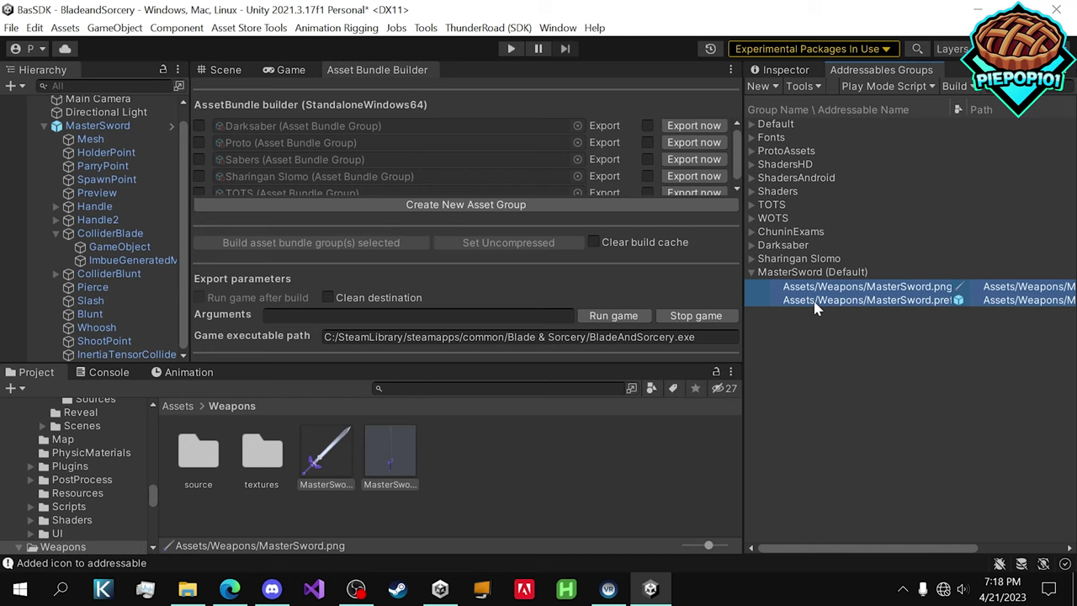
{"action": "key", "text": "Delete"}
{"action": "key", "text": "Return"}
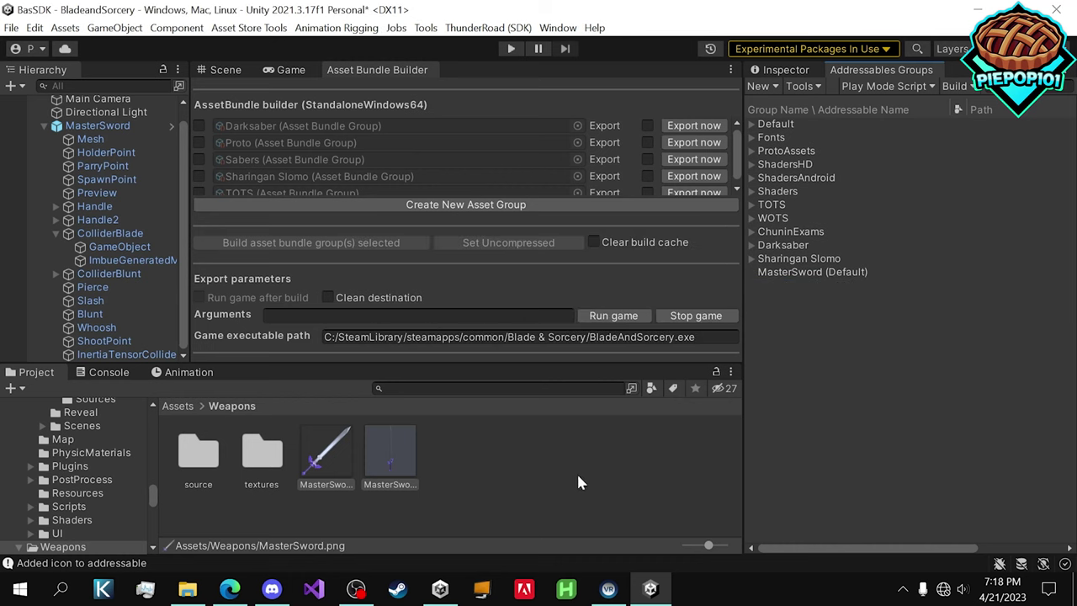
Step: Mark the MasterSword texture as Addressable in its import settings
{"action": "left_click", "coordinate": [335, 458]}
{"action": "left_click", "coordinate": [785, 70]}
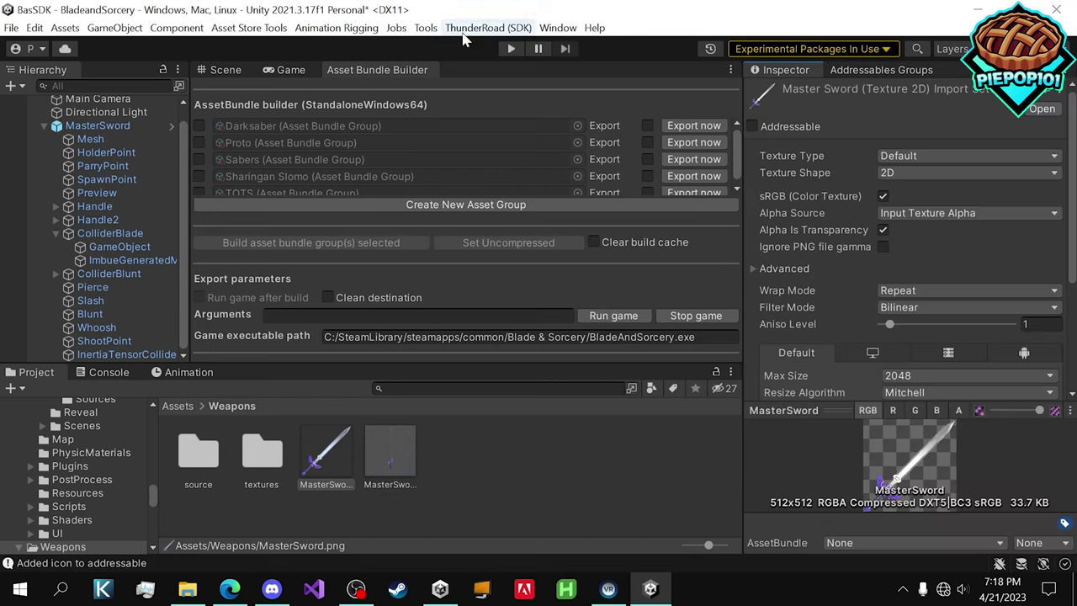
{"action": "left_click", "coordinate": [754, 124]}
{"action": "left_click", "coordinate": [881, 70]}
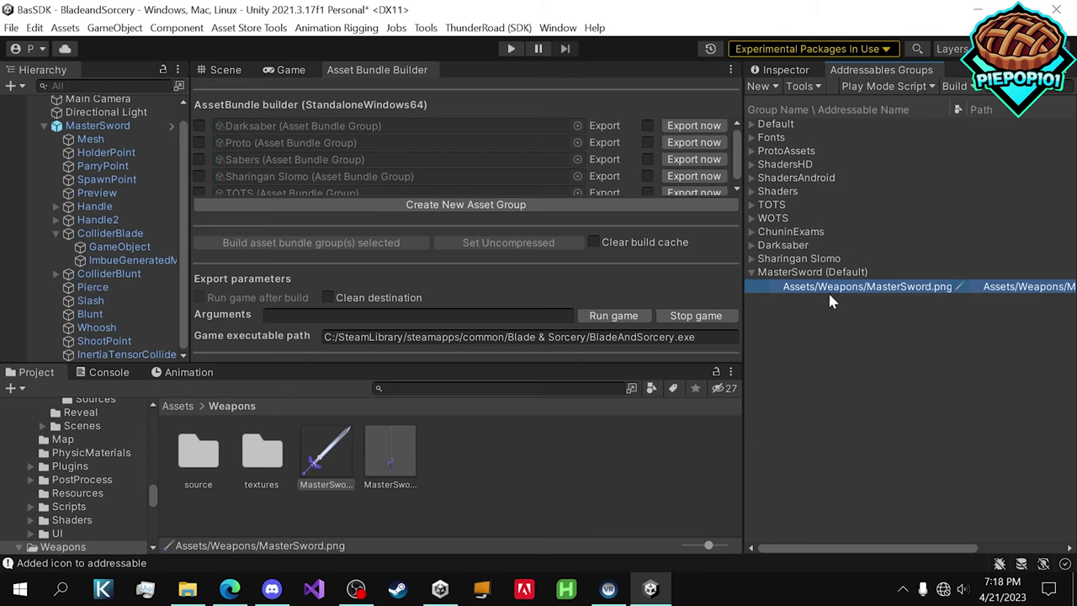
Step: Add the MasterSword prefab to the group and simplify both entry addresses to 'MasterSword'
{"action": "left_click_drag", "start_coordinate": [397, 469], "coordinate": [808, 300]}
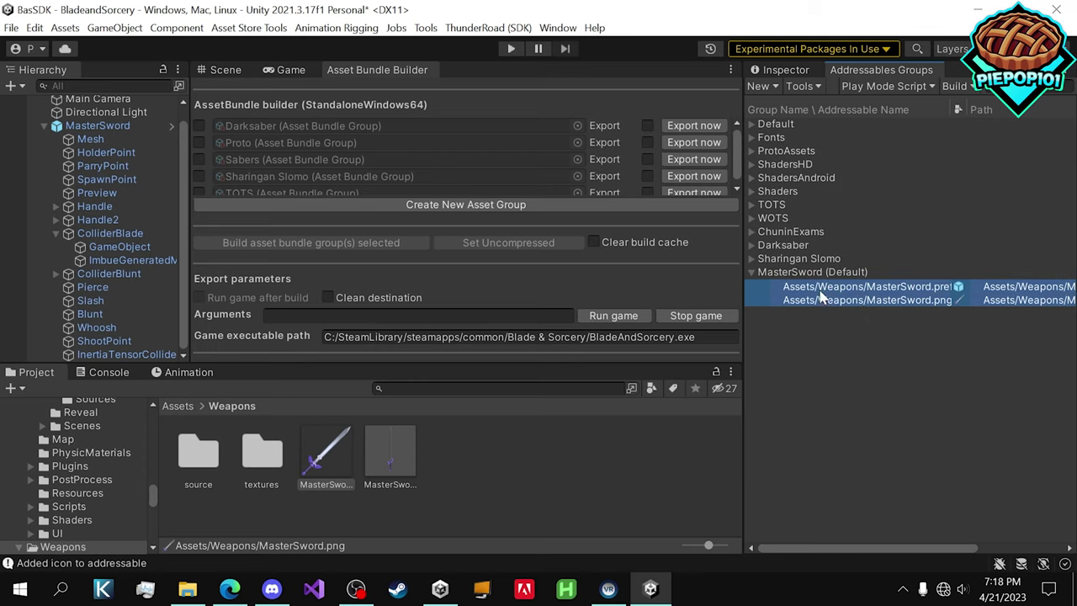
{"action": "right_click", "coordinate": [820, 293]}
{"action": "left_click", "coordinate": [832, 349]}
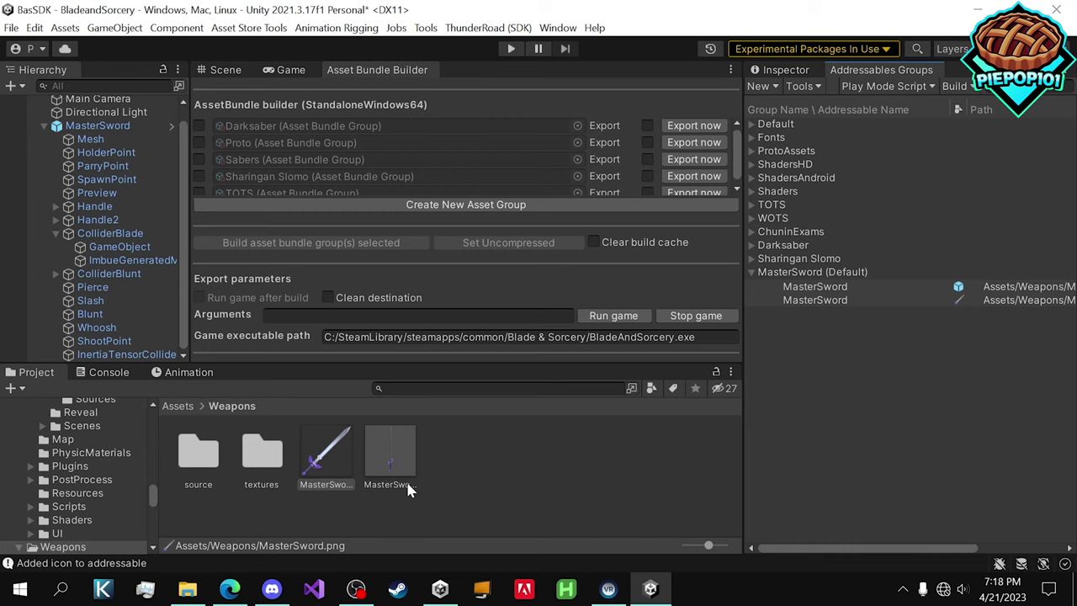
{"action": "left_click", "coordinate": [815, 300]}
{"action": "left_click", "coordinate": [814, 286], "text": "shift"}
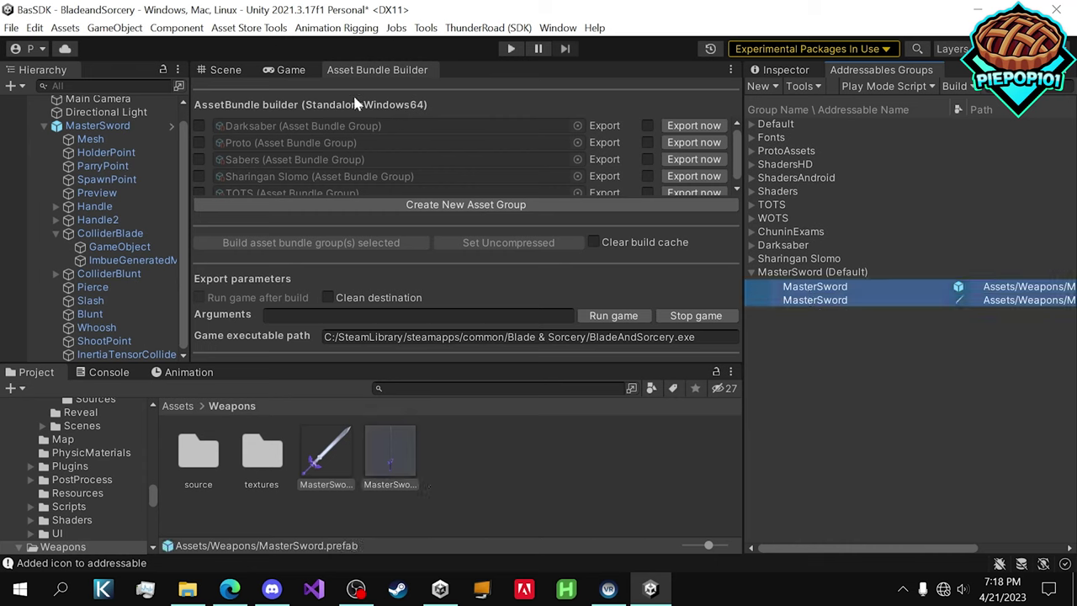
{"action": "left_click", "coordinate": [72, 29]}
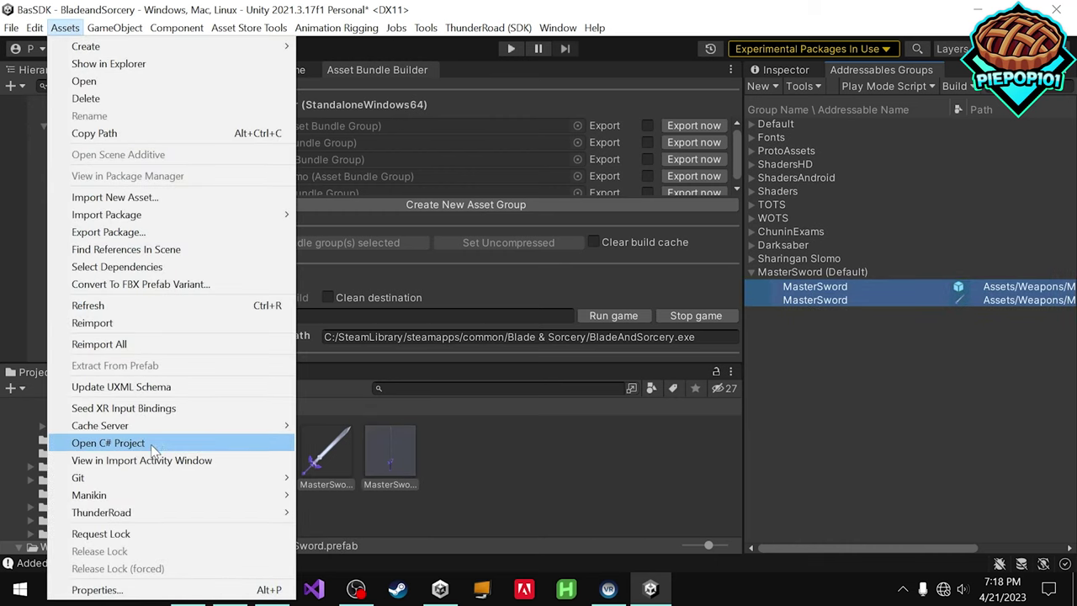
Step: Use the Addressable Rename Wizard to prepend the creator's name prefix to both MasterSword addresses
{"action": "mouse_move", "coordinate": [156, 511]}
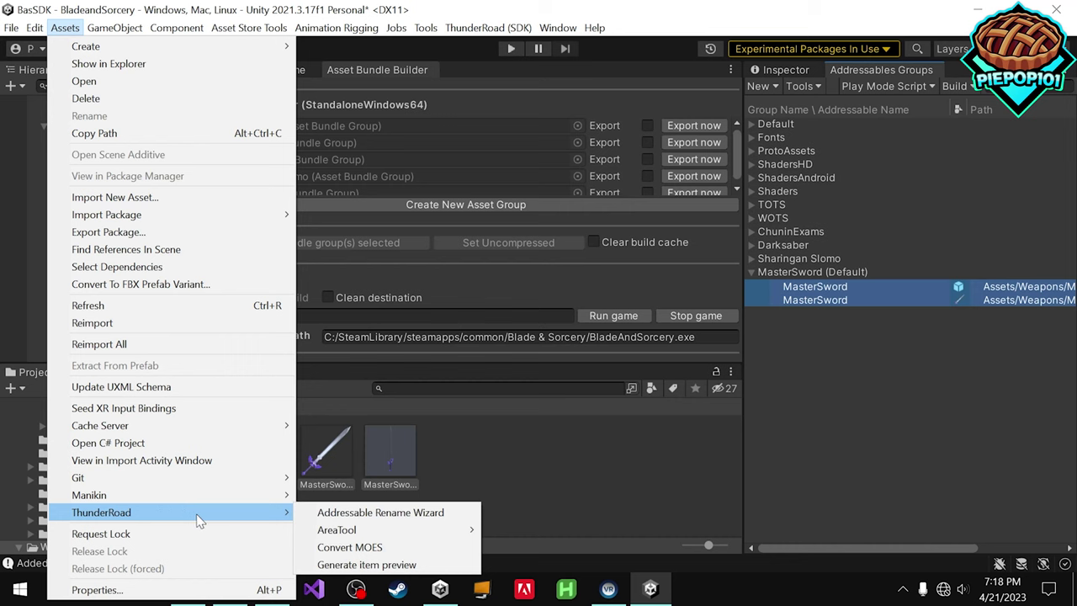
{"action": "left_click", "coordinate": [362, 512]}
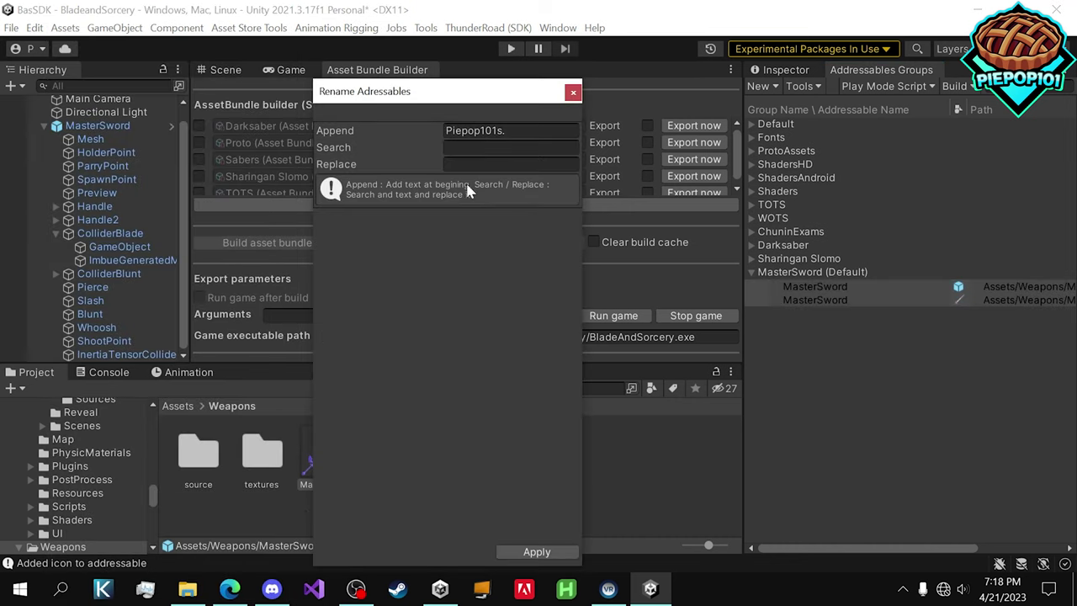
{"action": "left_click", "coordinate": [532, 130]}
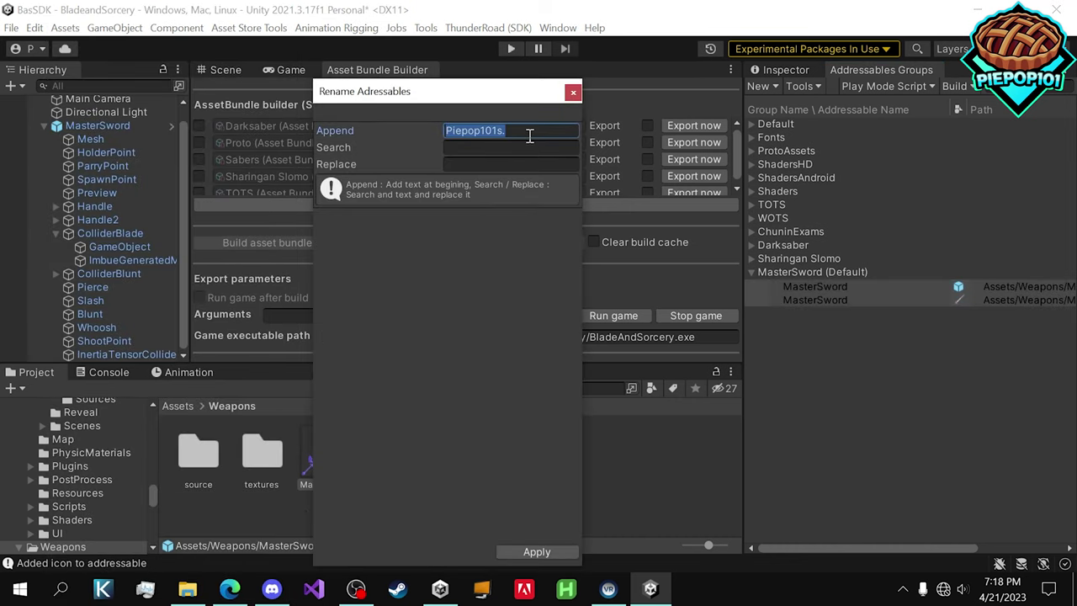
{"action": "left_click", "coordinate": [532, 130]}
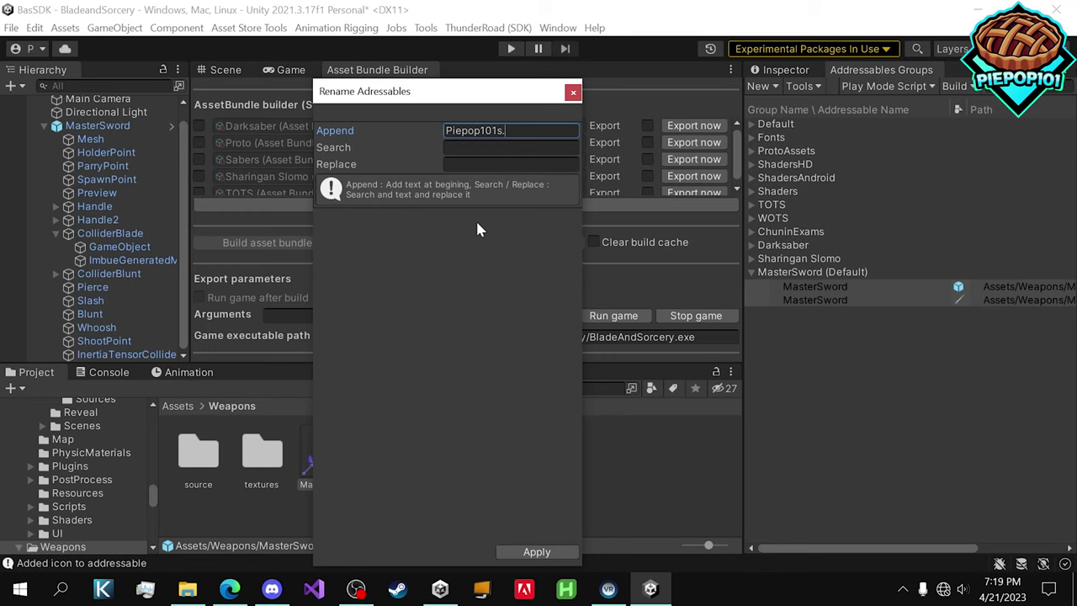
{"action": "left_click", "coordinate": [538, 554]}
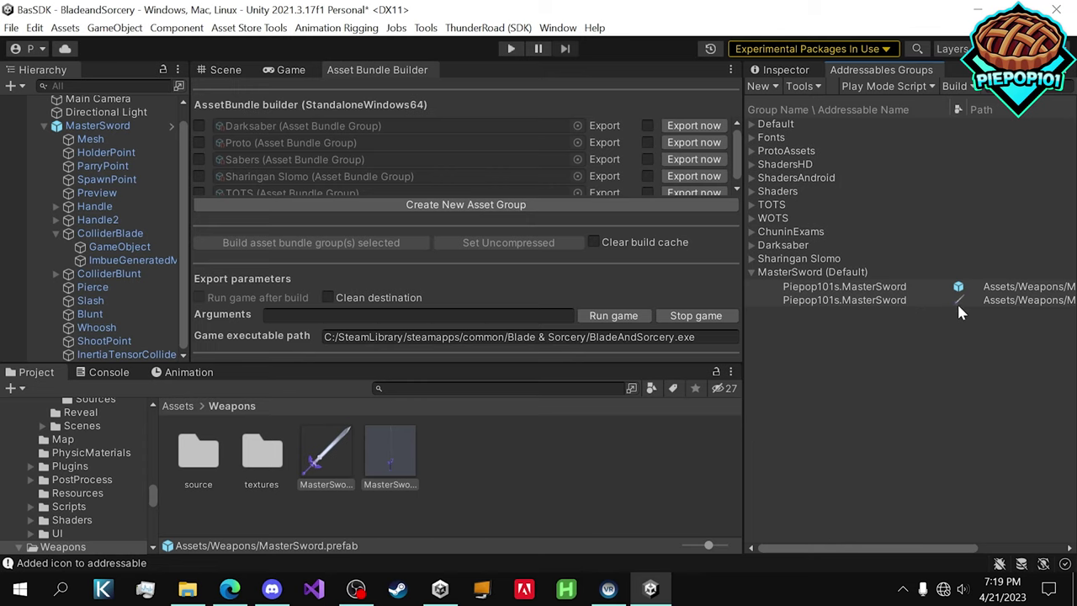
{"action": "left_click", "coordinate": [934, 298]}
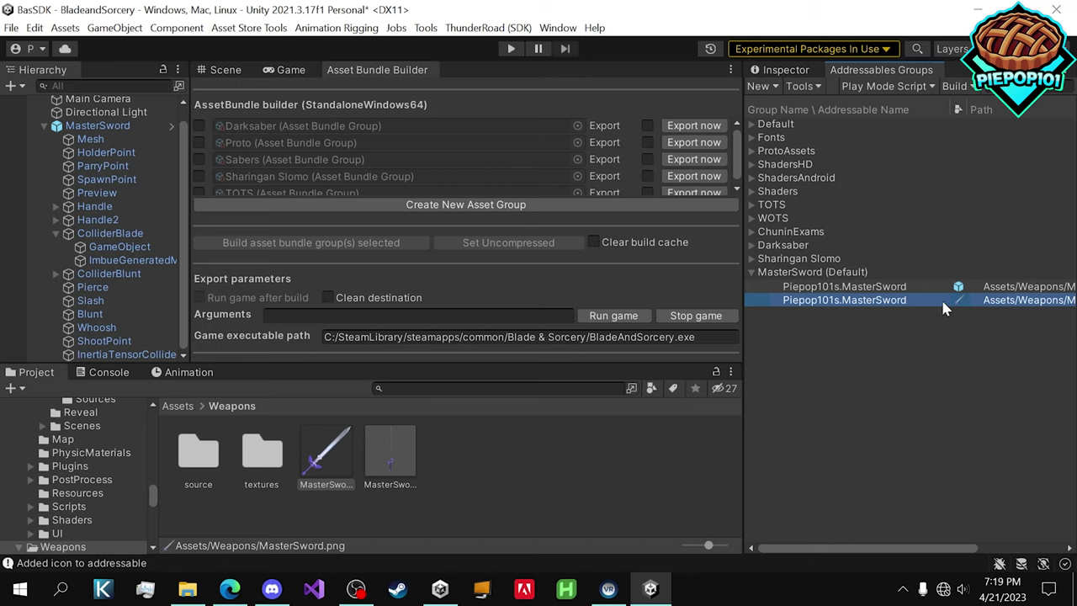
Step: Append '.Icon' to the MasterSword texture entry's address
{"action": "right_click", "coordinate": [909, 300]}
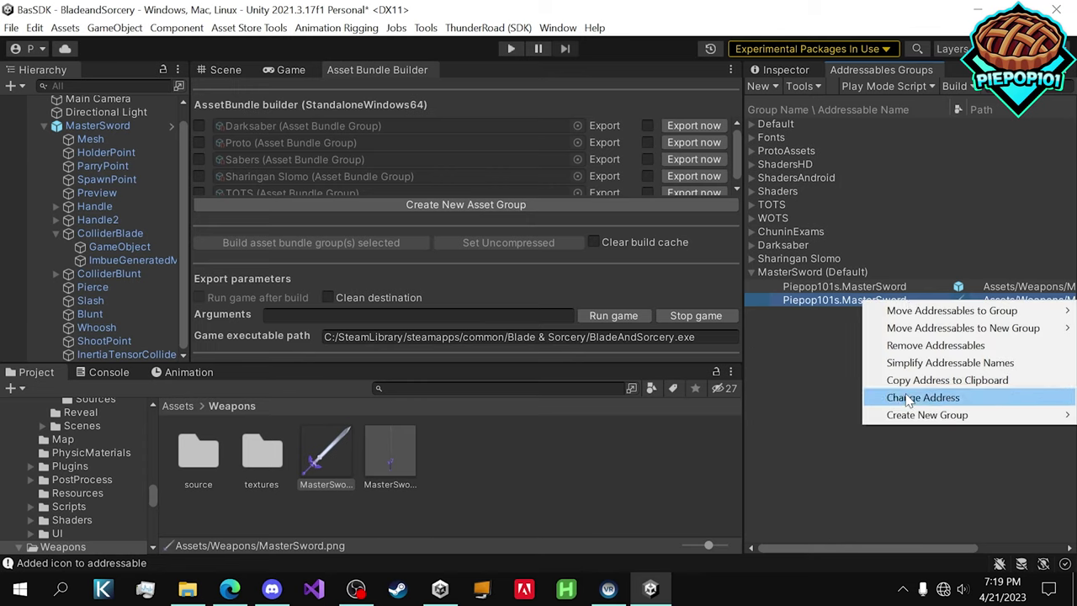
{"action": "left_click", "coordinate": [917, 404]}
{"action": "left_click", "coordinate": [920, 301]}
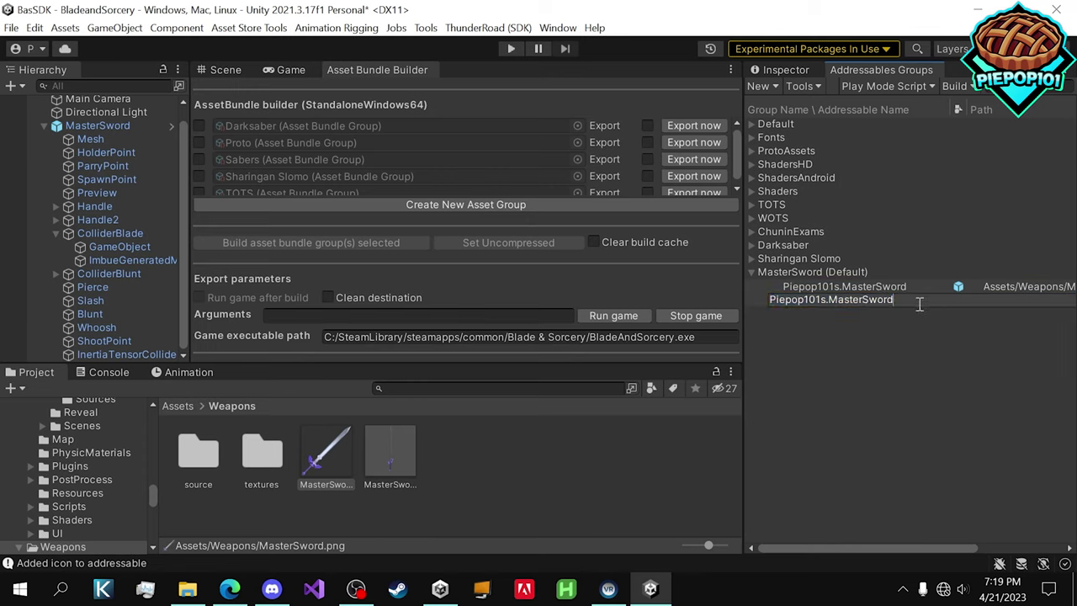
{"action": "type", "text": ".Icon"}
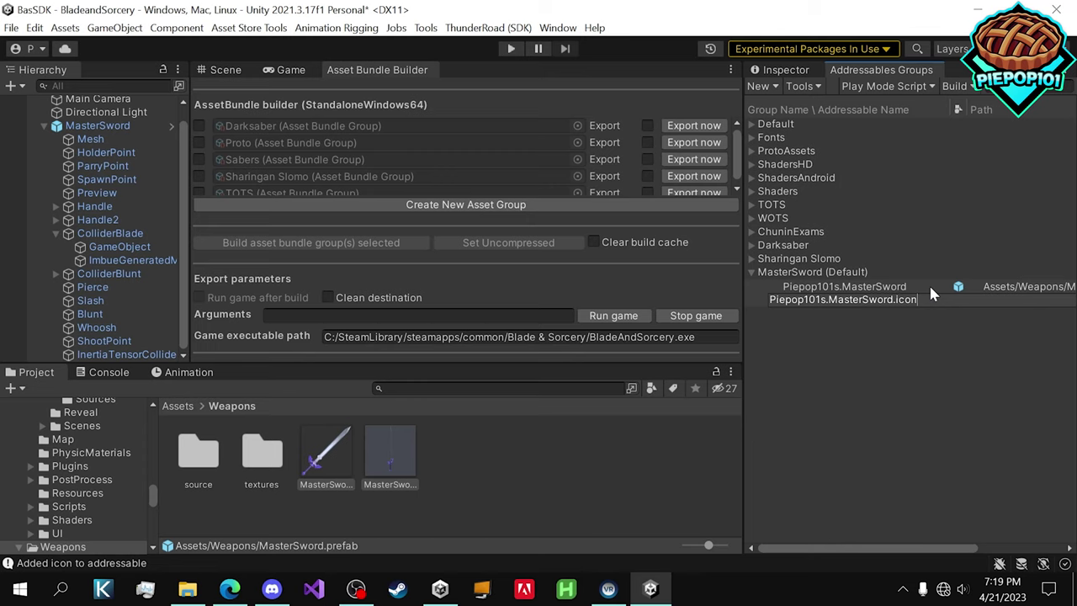
{"action": "key", "text": "Return"}
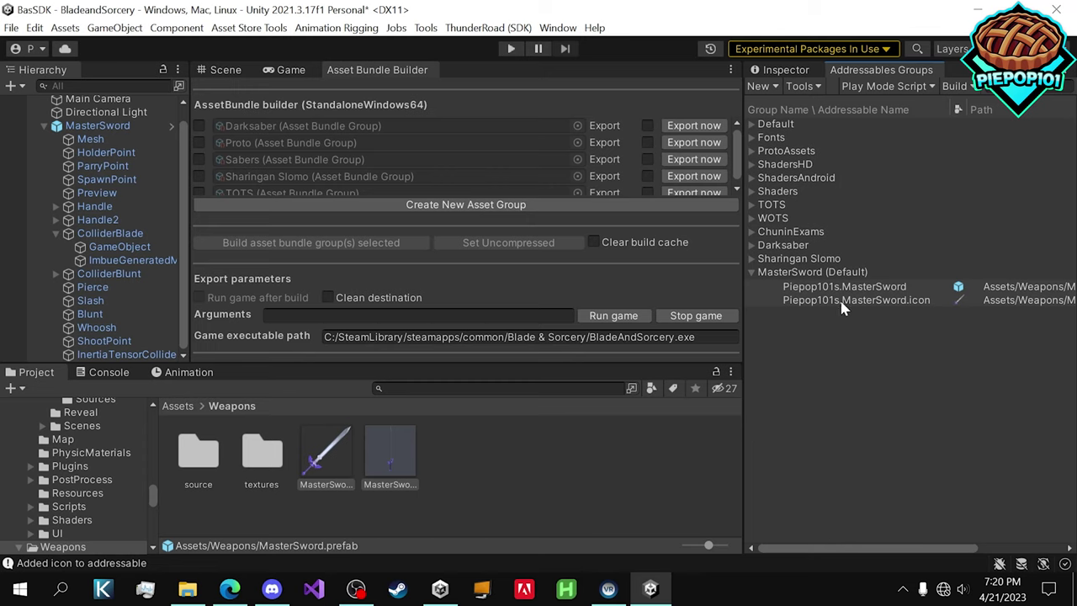
{"action": "scroll", "coordinate": [499, 133], "scroll_direction": "down", "scroll_amount": 1}
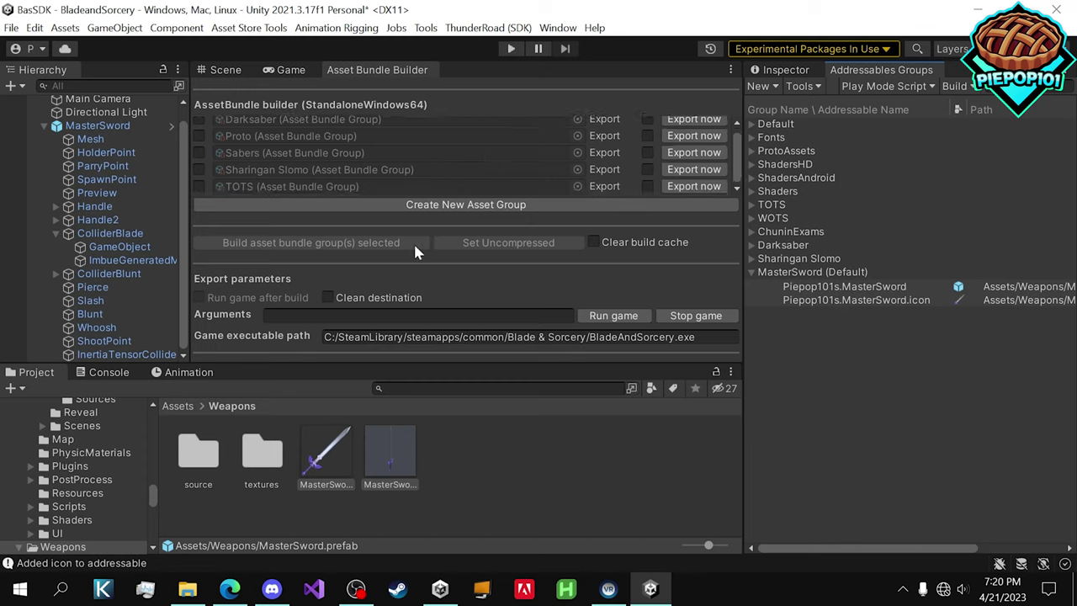
Step: Create a new asset bundle group and rename it MasterSword
{"action": "left_click", "coordinate": [386, 207]}
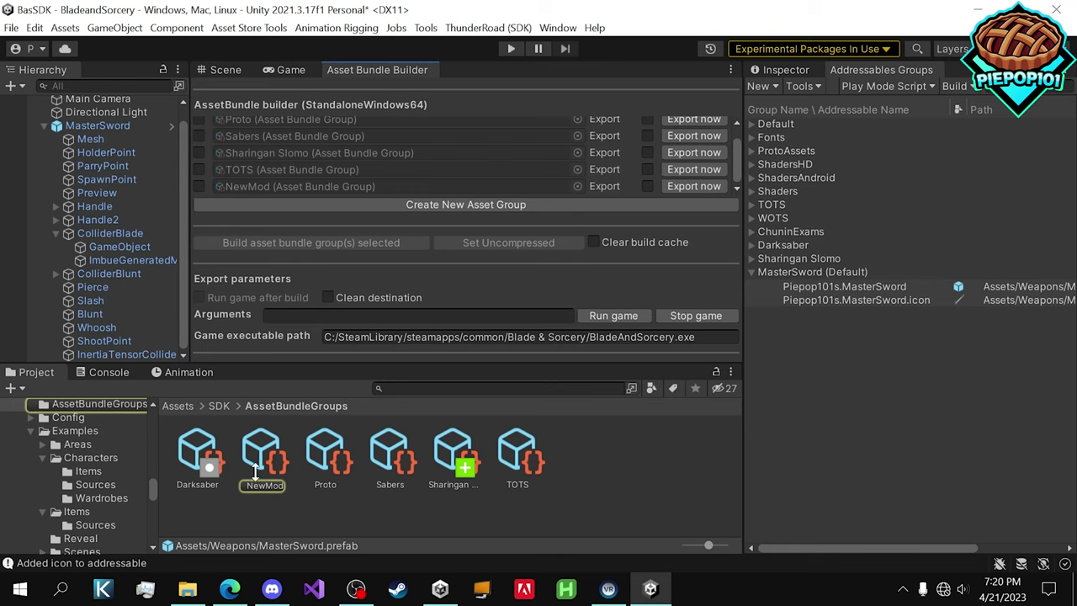
{"action": "key", "text": "Return"}
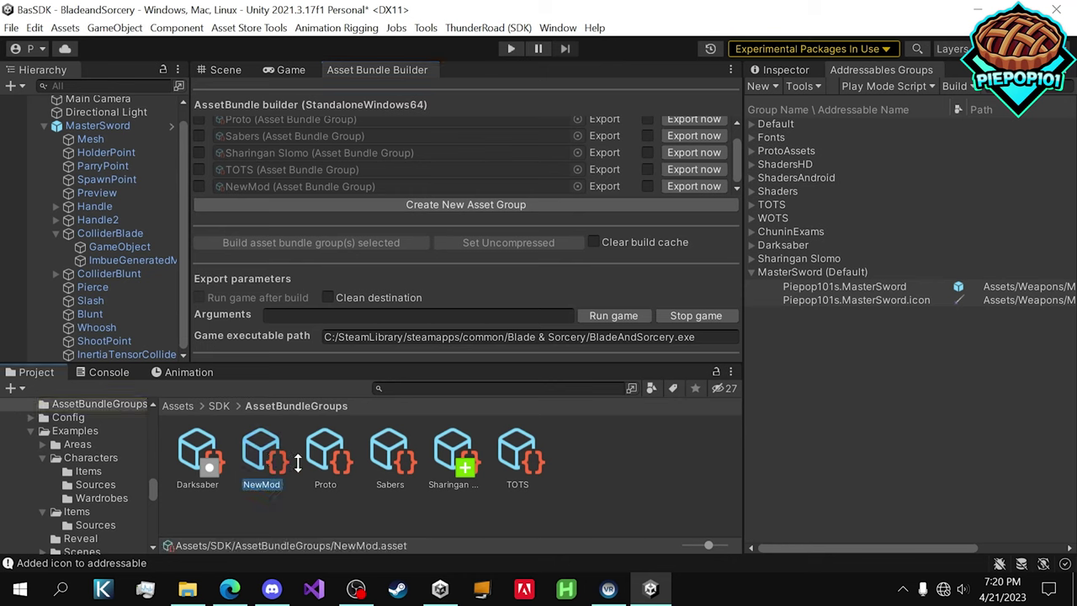
{"action": "key", "text": "F2"}
{"action": "type", "text": "MasterSword"}
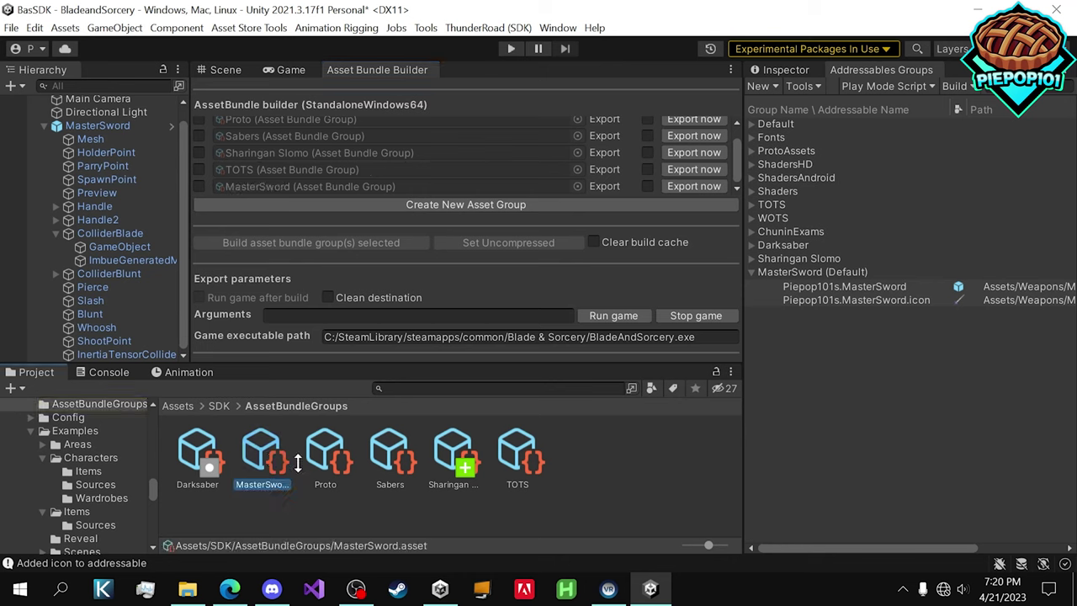
{"action": "left_click", "coordinate": [783, 70]}
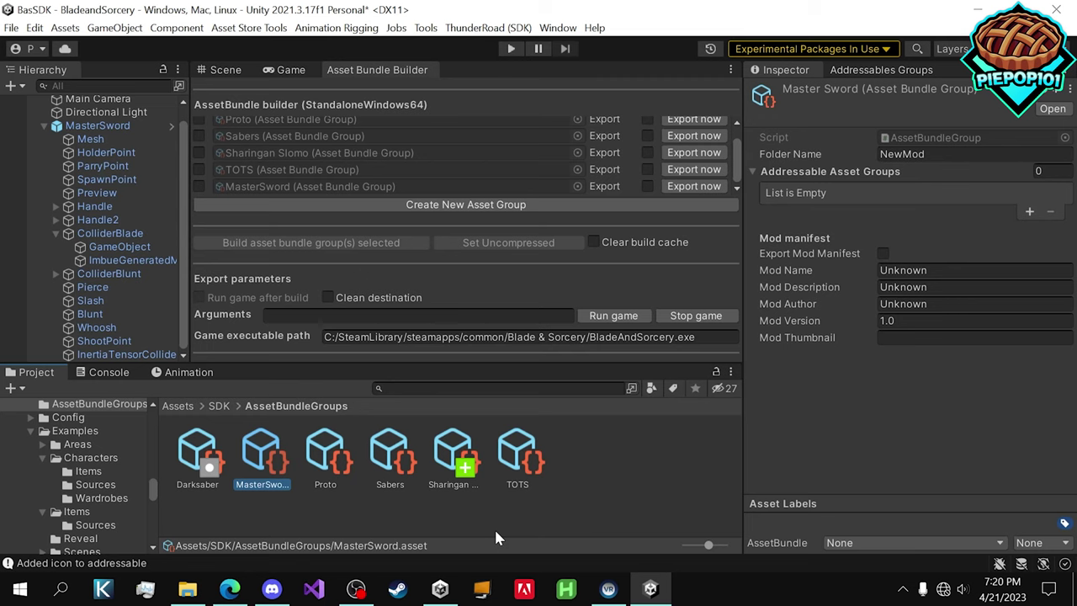
Step: Enable Export Mod Manifest: name MasterSword, description 'This is a sword', the author's name, folder MasterSword
{"action": "left_click", "coordinate": [883, 254]}
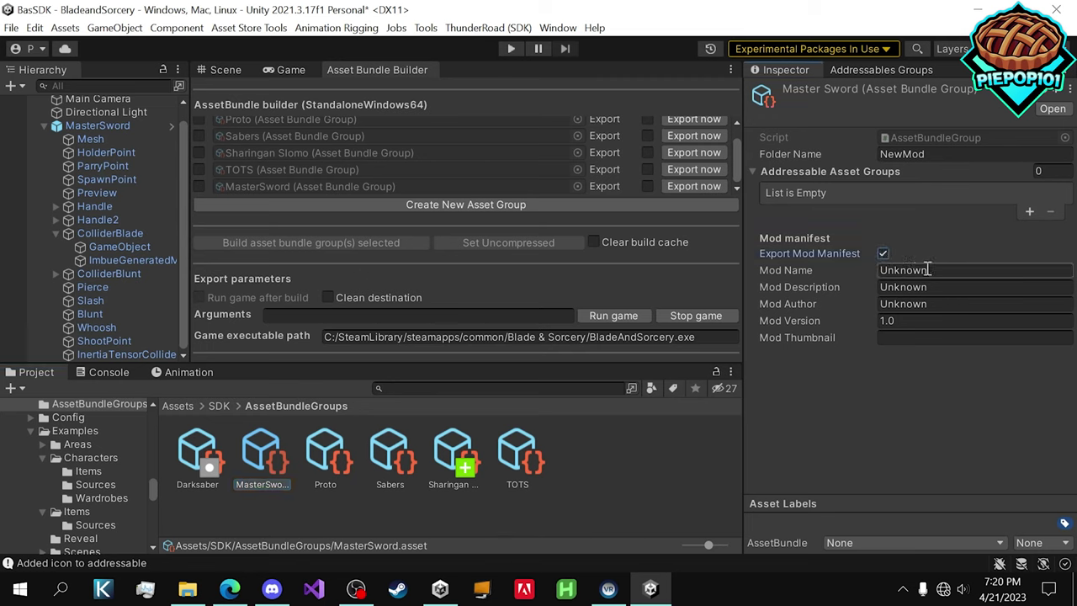
{"action": "left_click", "coordinate": [957, 270]}
{"action": "type", "text": "MasterSword"}
{"action": "left_click", "coordinate": [929, 287]}
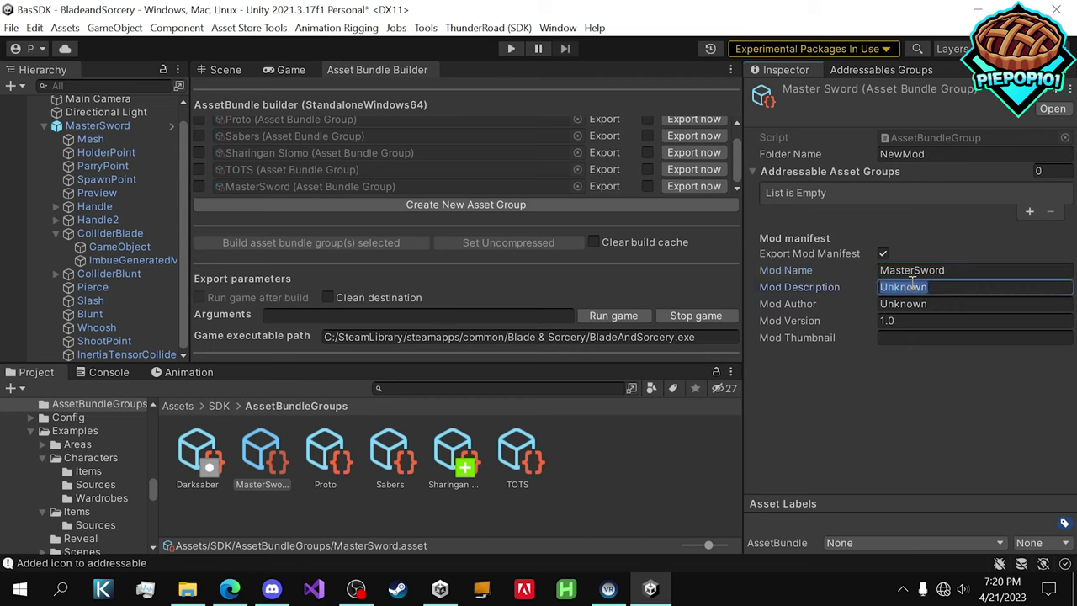
{"action": "type", "text": "This is a sword"}
{"action": "left_click", "coordinate": [930, 304]}
{"action": "type", "text": "P"}
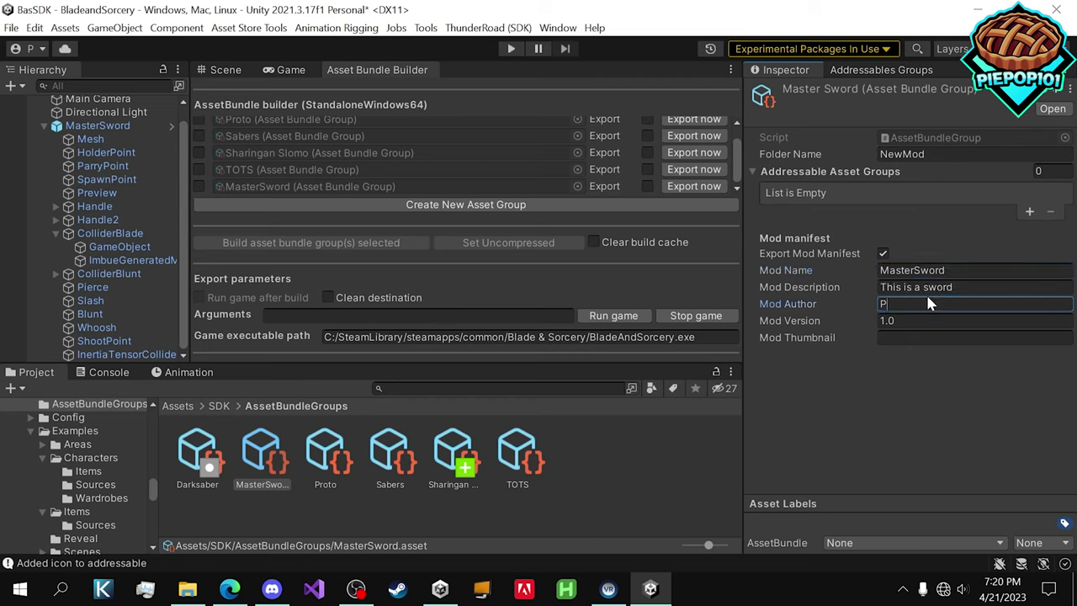
{"action": "type", "text": "iepop101"}
{"action": "left_click", "coordinate": [922, 156]}
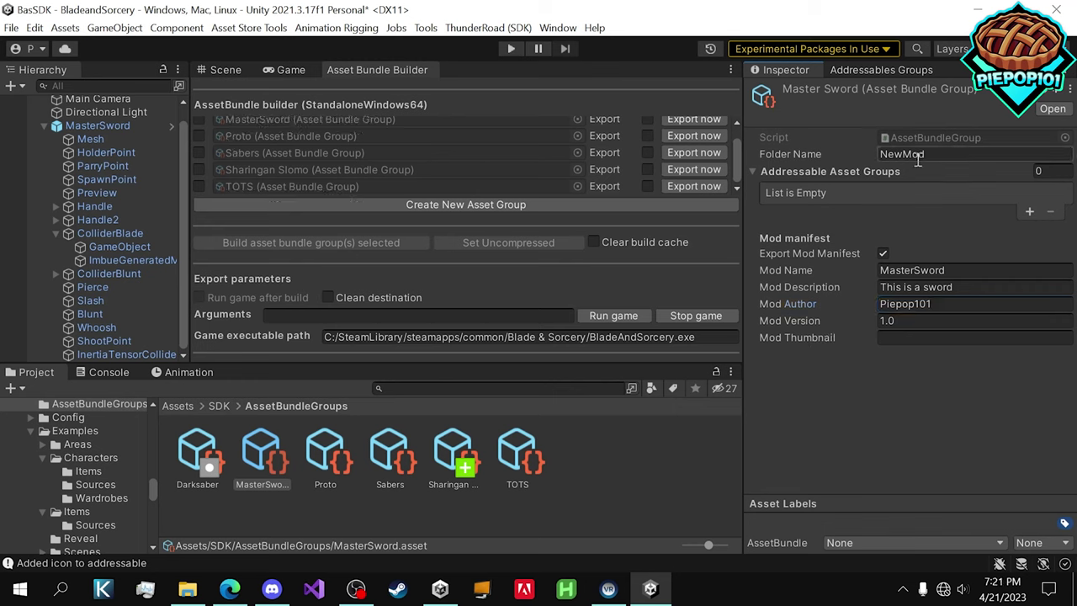
{"action": "type", "text": "MasterSword"}
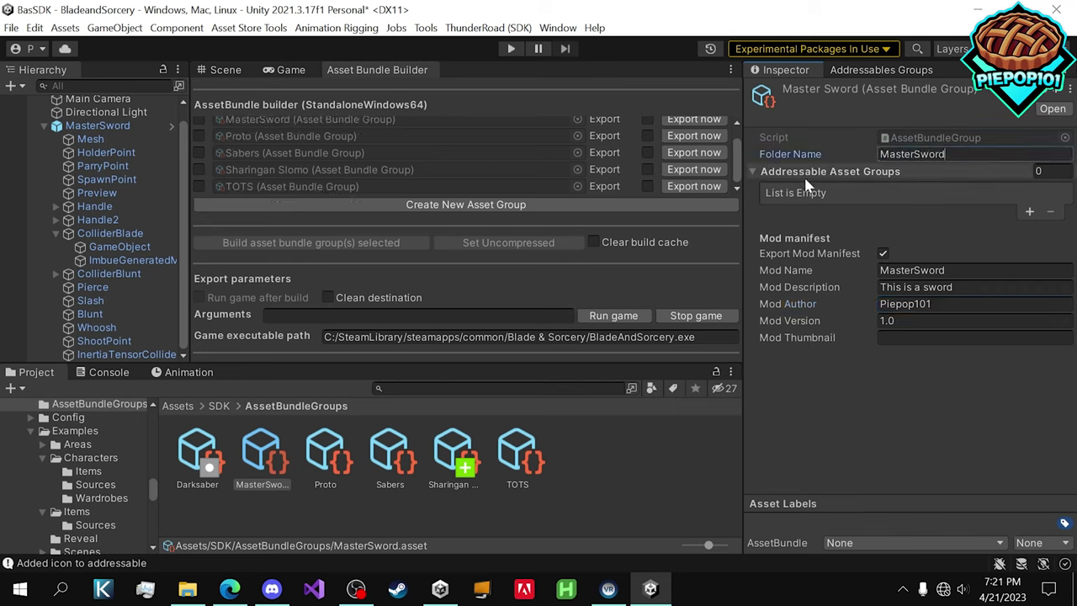
Step: Assign the MasterSword addressable group to Element 0 of the bundle group's list
{"action": "left_click", "coordinate": [1030, 213]}
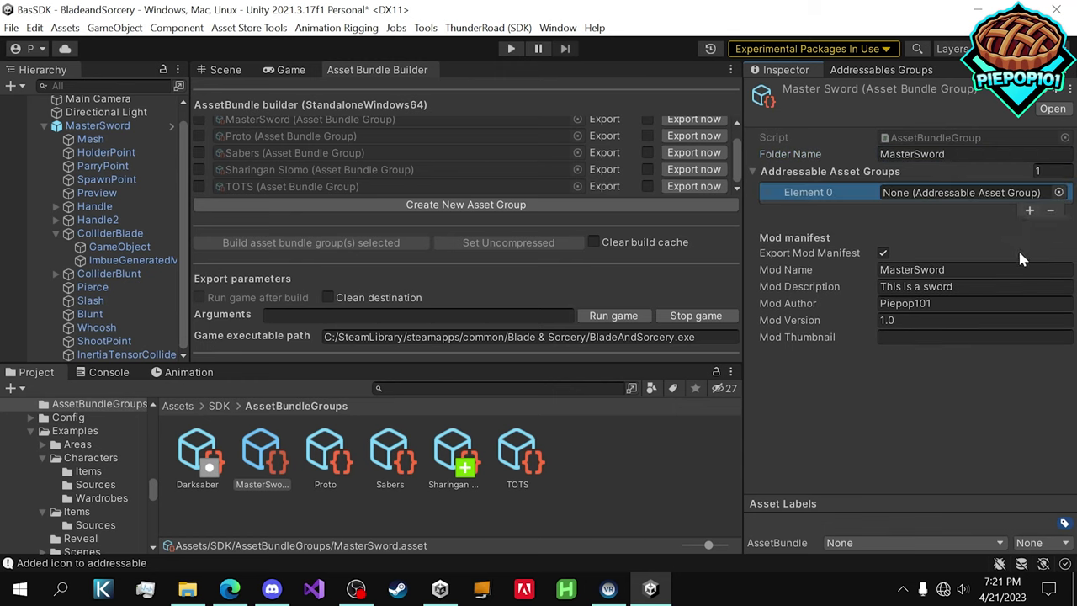
{"action": "left_click", "coordinate": [1060, 193]}
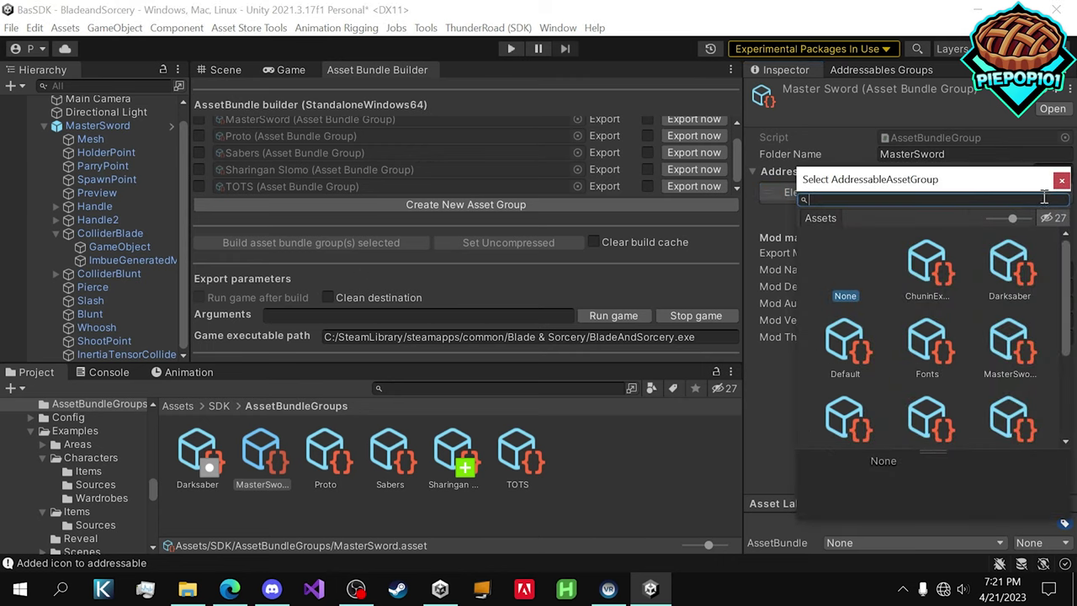
{"action": "left_click_drag", "start_coordinate": [1067, 269], "coordinate": [1069, 294]}
{"action": "left_click", "coordinate": [1012, 290]}
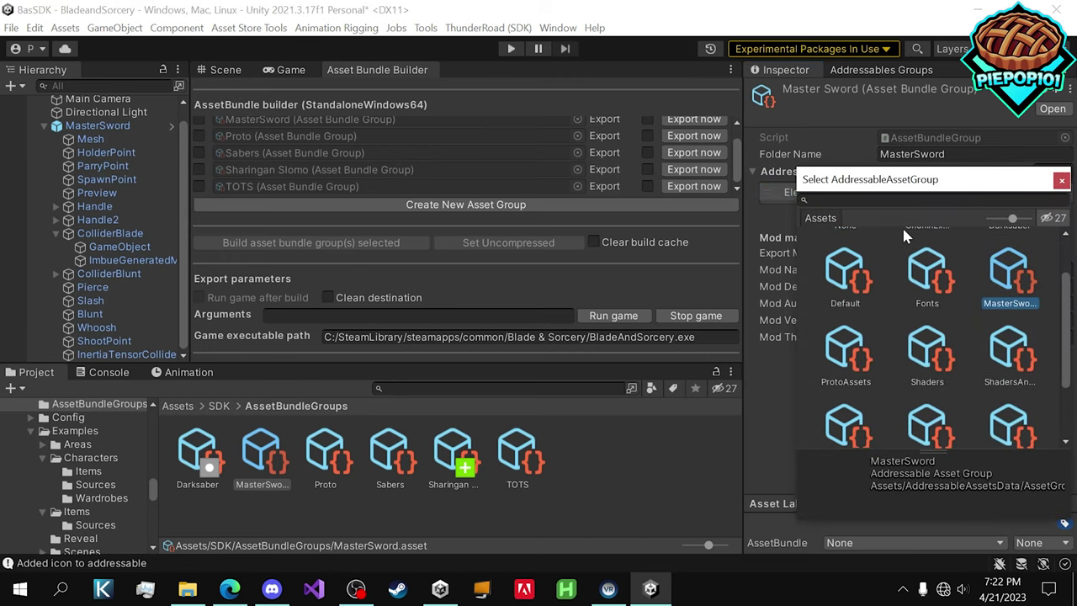
{"action": "scroll", "coordinate": [900, 226], "scroll_direction": "up", "scroll_amount": 2}
{"action": "left_click", "coordinate": [856, 197]}
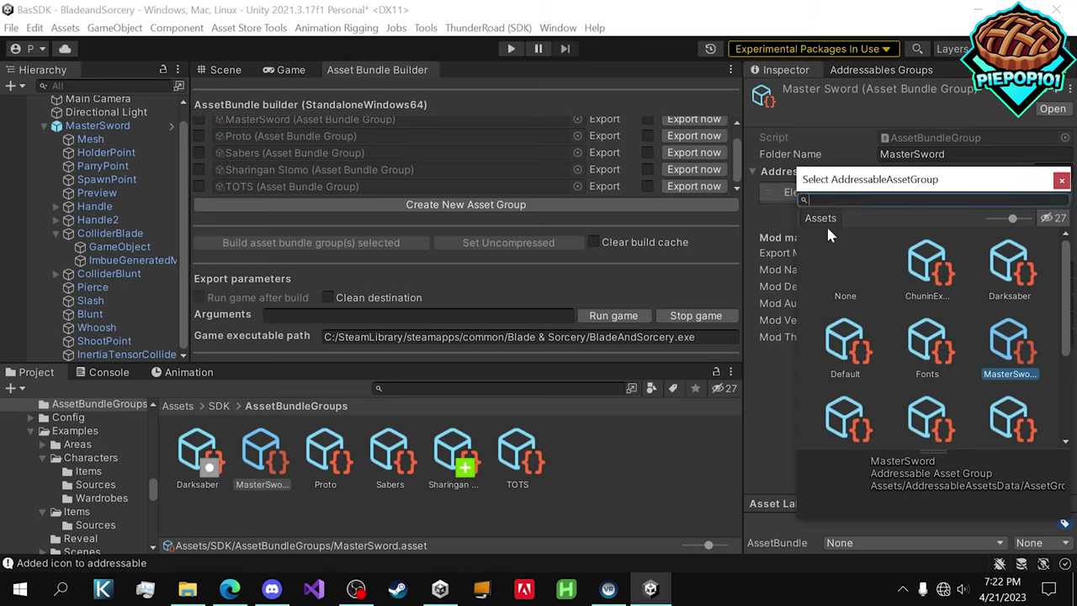
{"action": "type", "text": "mast"}
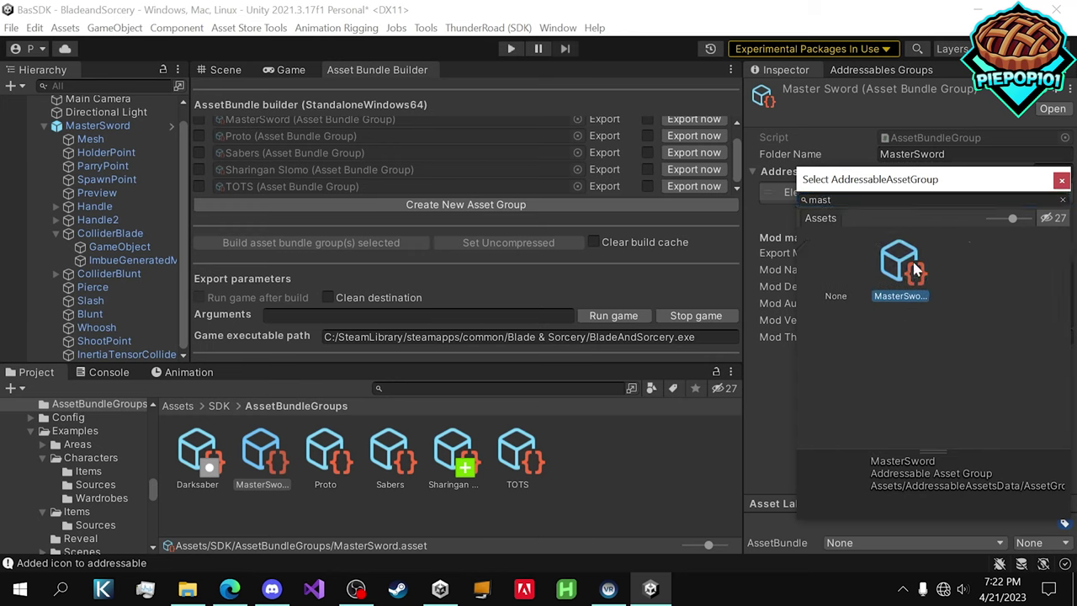
{"action": "double_click", "coordinate": [915, 268]}
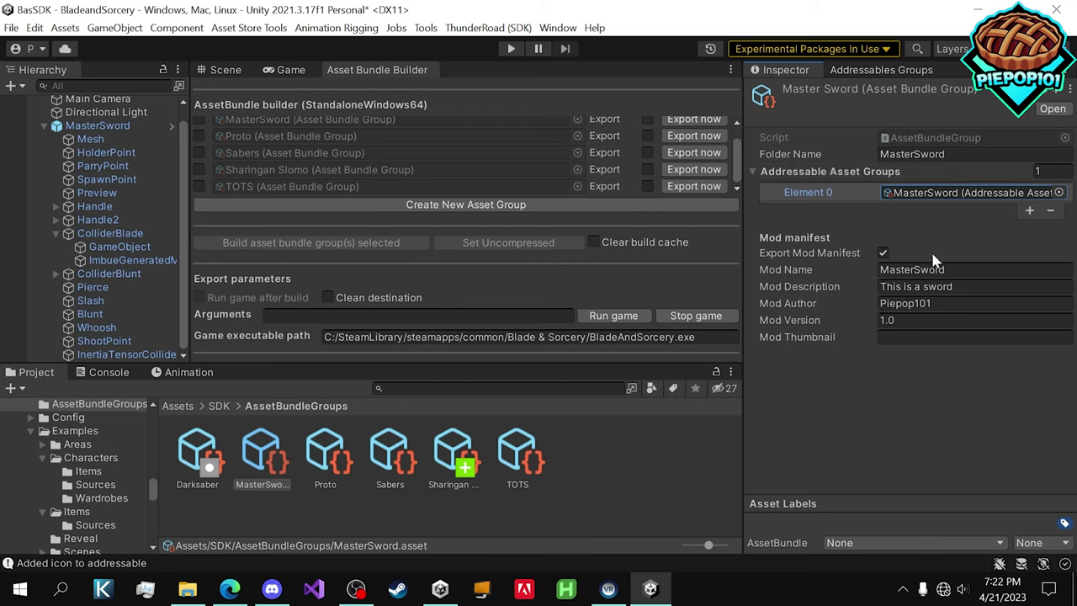
Step: Include MasterSword in the bundle build with immediate export, leaving the game executable unset
{"action": "scroll", "coordinate": [462, 174], "scroll_direction": "up", "scroll_amount": 1}
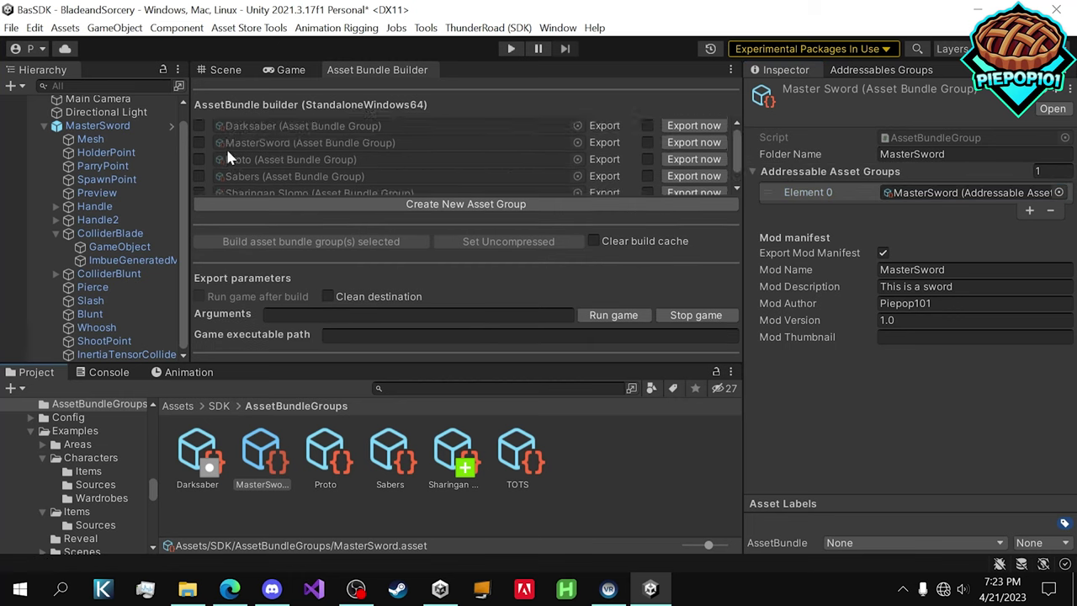
{"action": "left_click", "coordinate": [199, 142]}
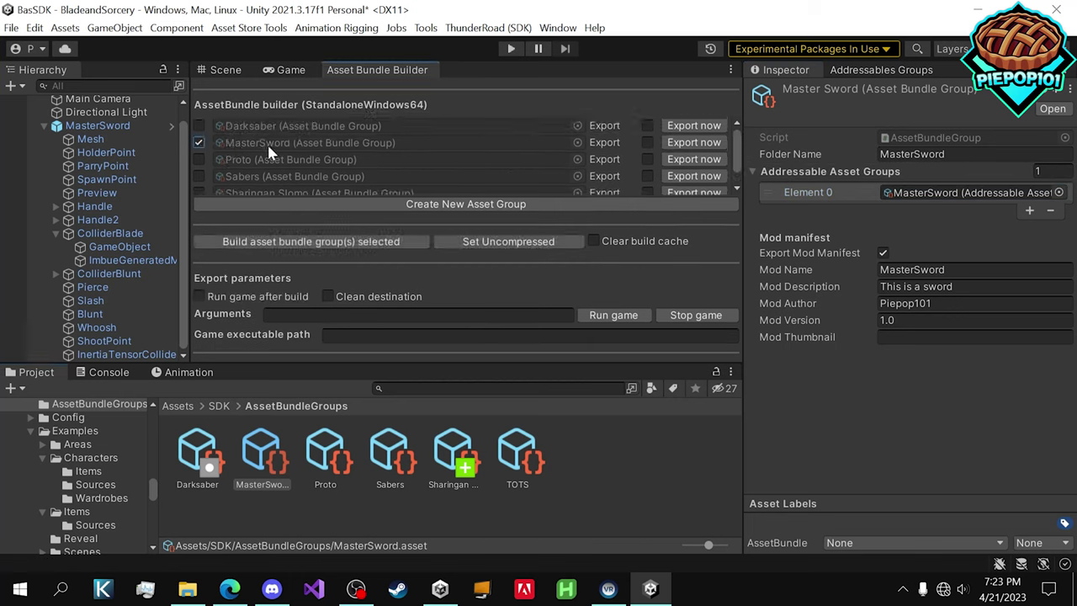
{"action": "left_click", "coordinate": [647, 142]}
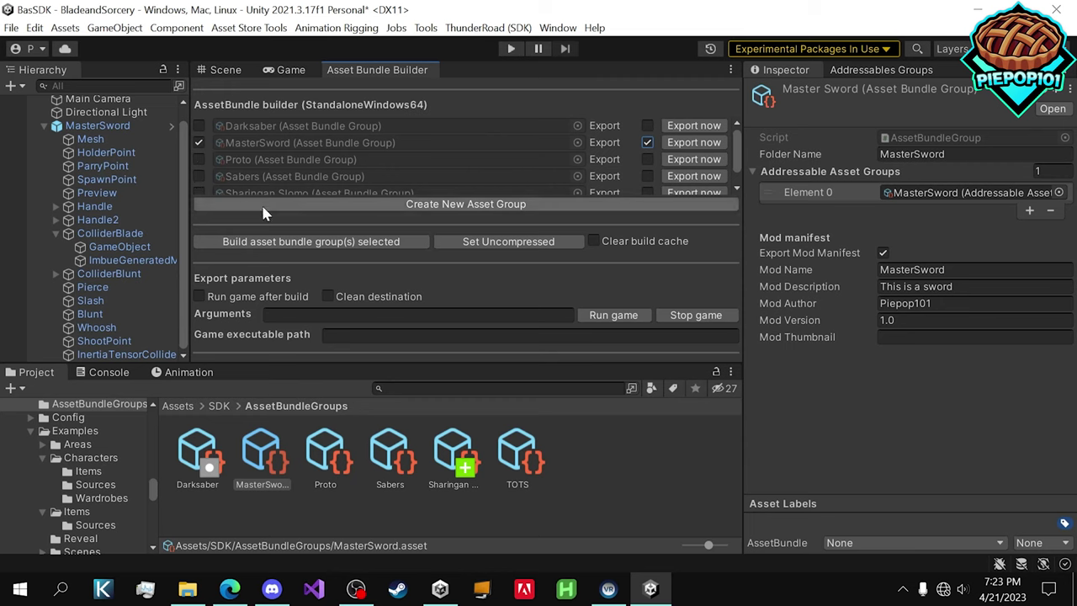
{"action": "left_click", "coordinate": [395, 337]}
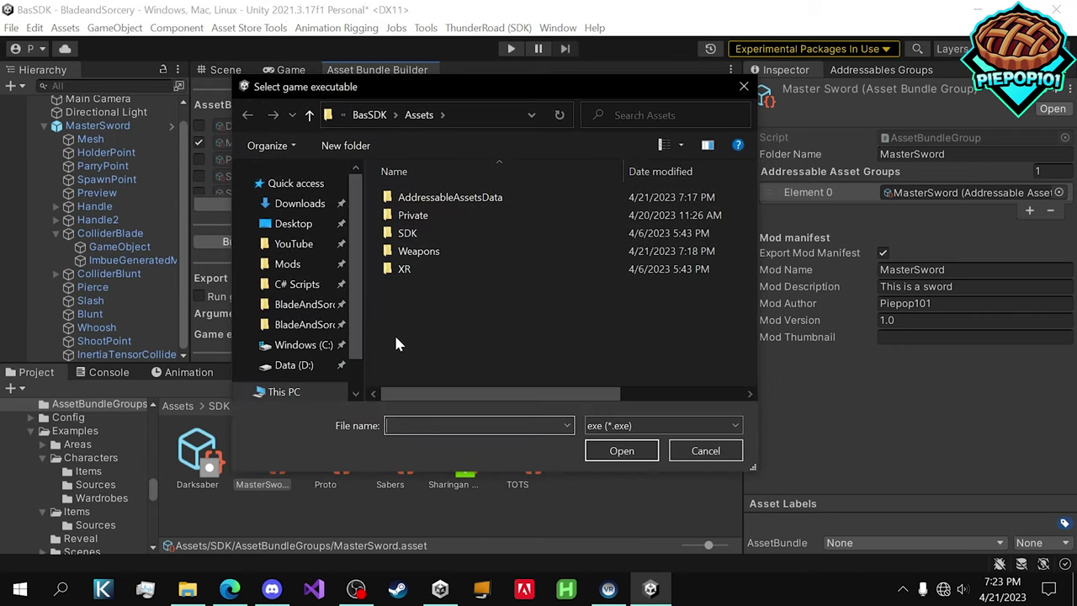
{"action": "left_click", "coordinate": [744, 86]}
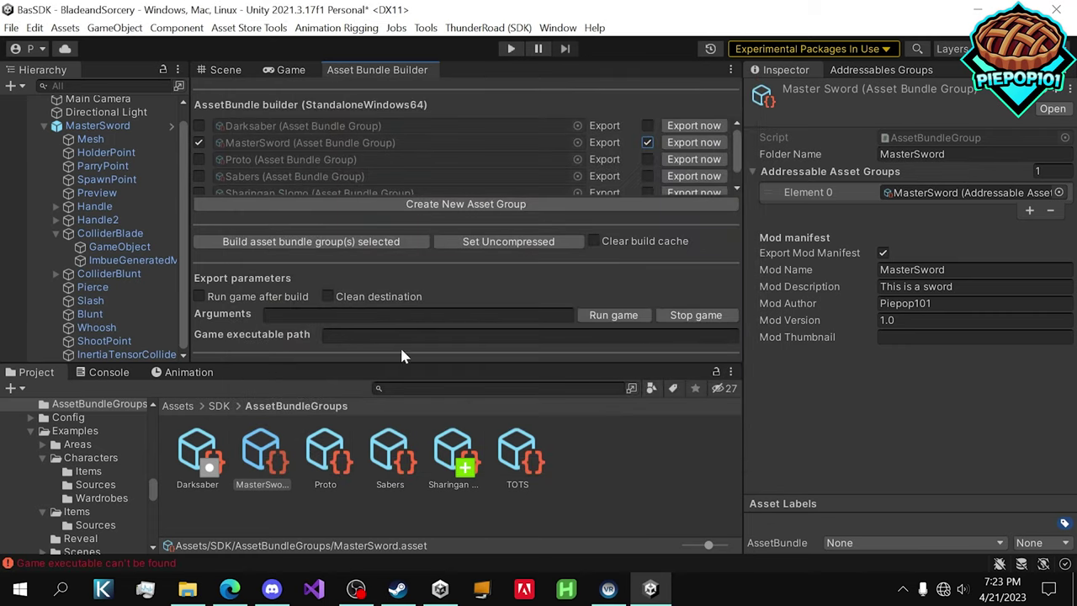
Step: Browse Blade & Sorcery's local files from Steam, copy the install folder path, and close Explorer
{"action": "left_click", "coordinate": [397, 589]}
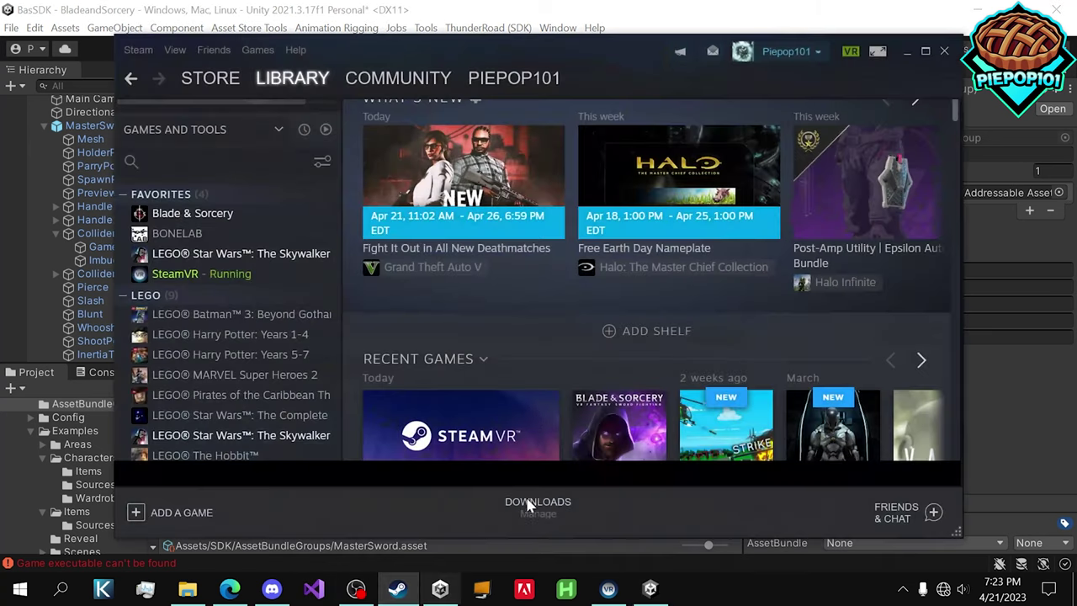
{"action": "left_click", "coordinate": [229, 213]}
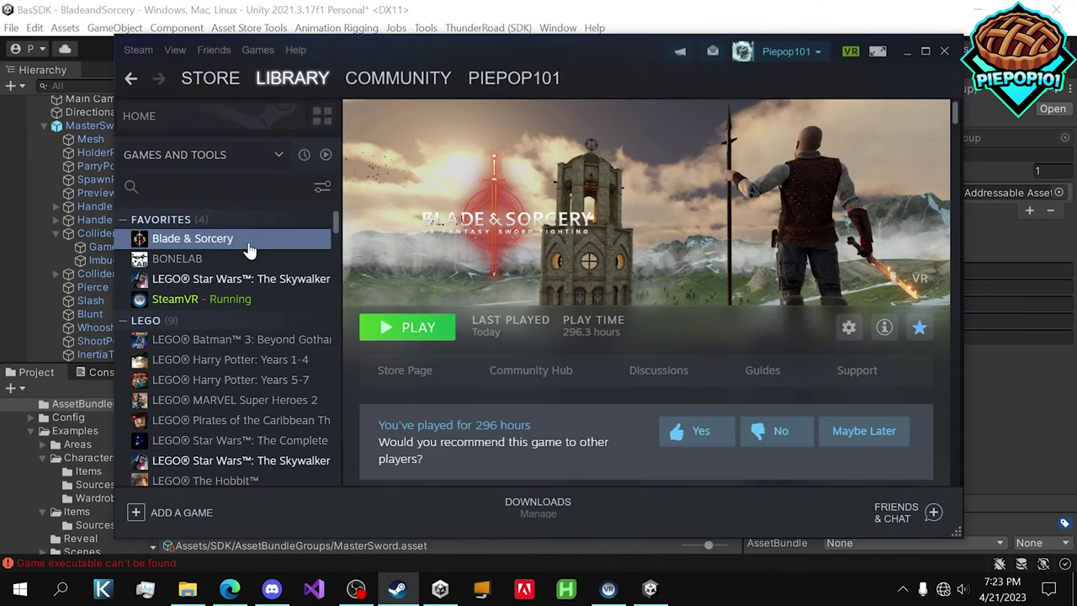
{"action": "right_click", "coordinate": [251, 244]}
{"action": "mouse_move", "coordinate": [296, 325]}
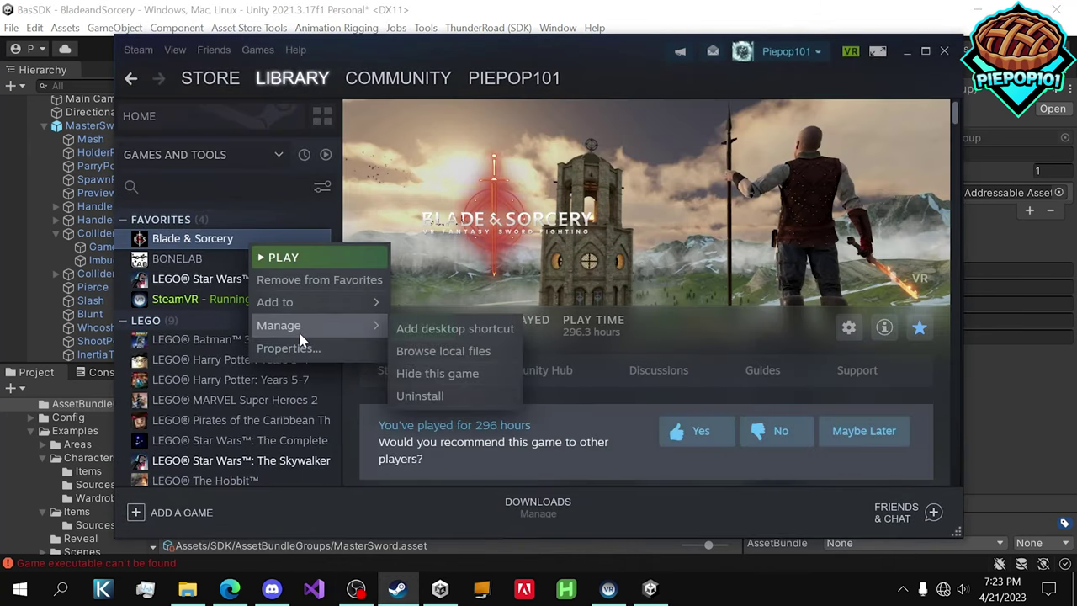
{"action": "left_click", "coordinate": [425, 351]}
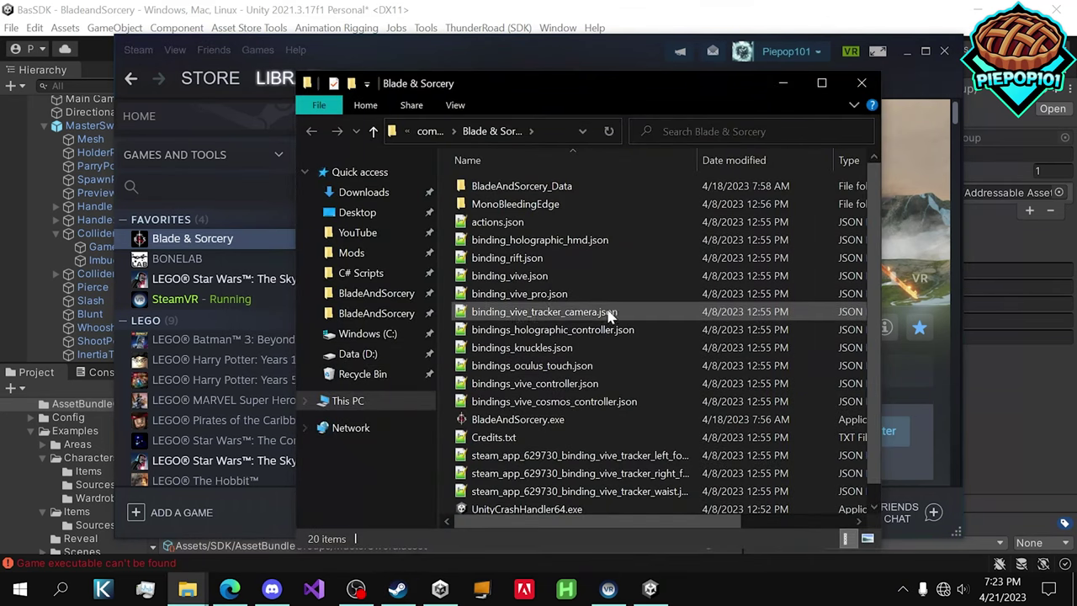
{"action": "left_click", "coordinate": [532, 422]}
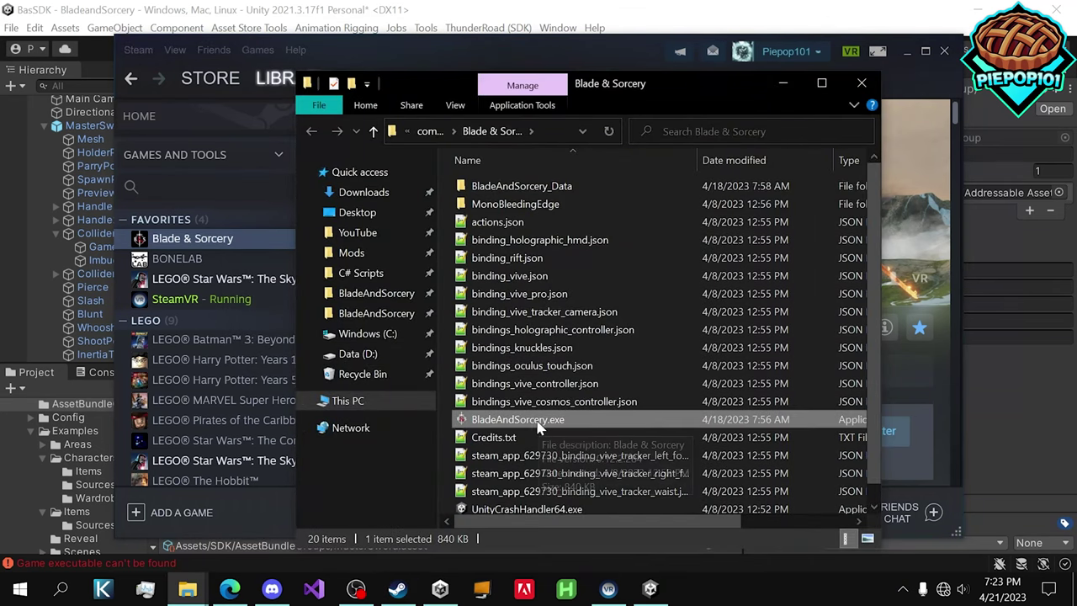
{"action": "mouse_move", "coordinate": [596, 427]}
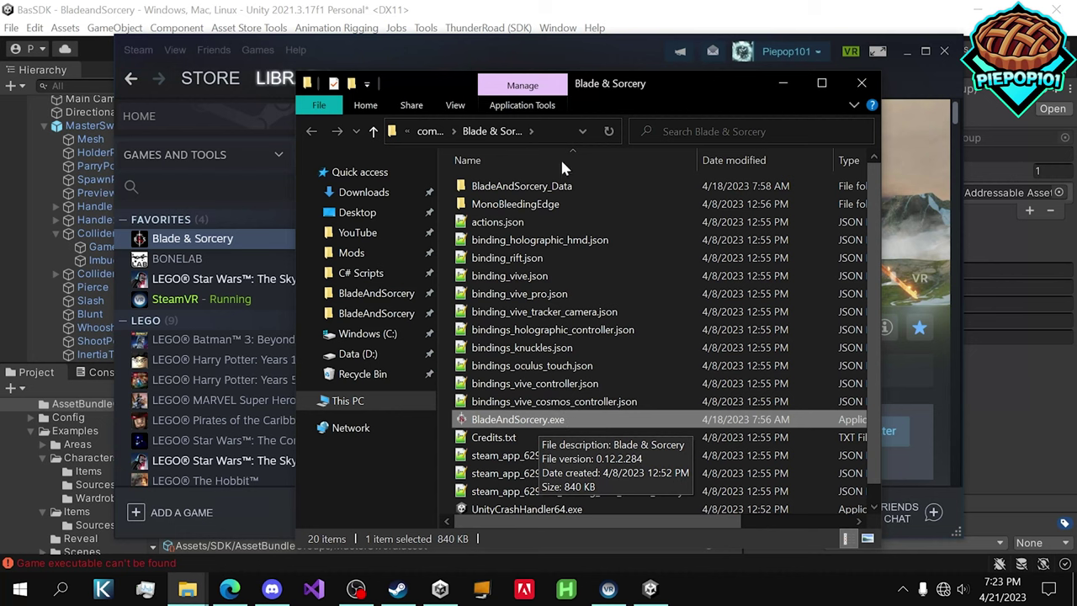
{"action": "left_click", "coordinate": [545, 132]}
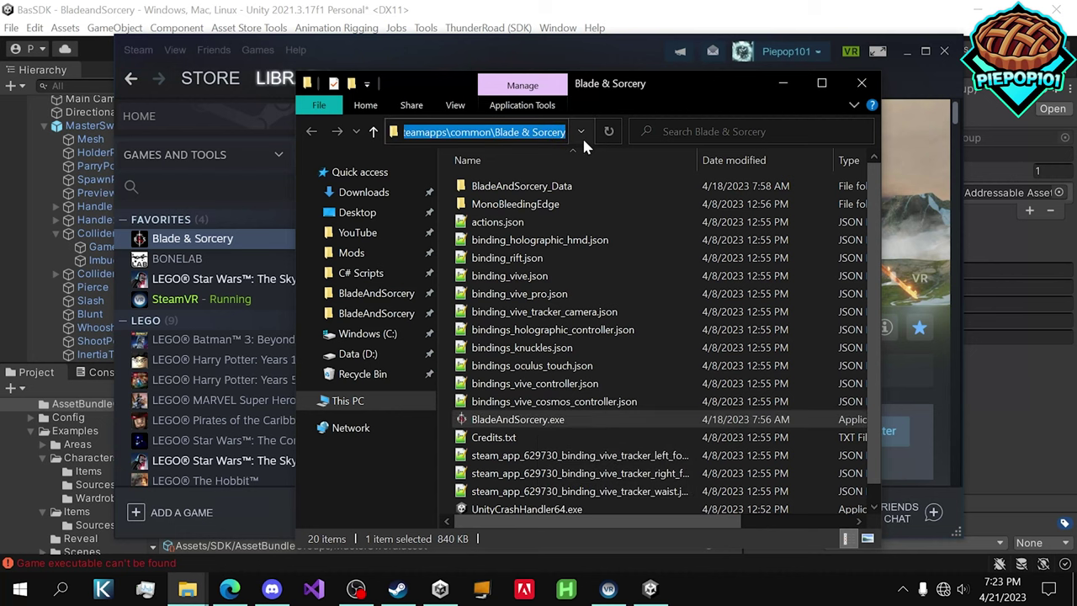
{"action": "left_click", "coordinate": [862, 82]}
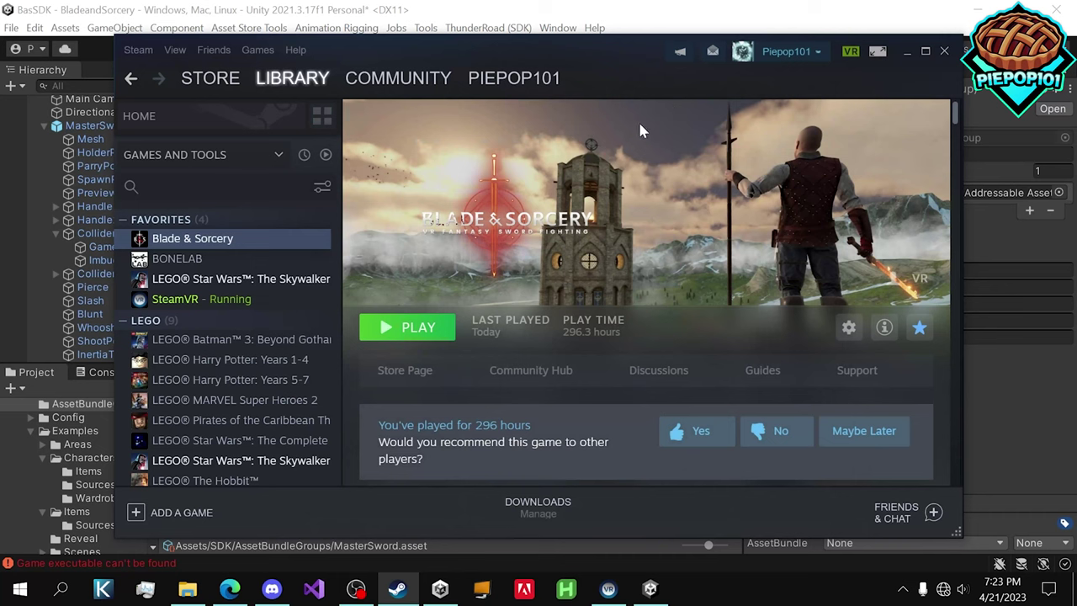
Step: Set the game executable path to BladeAndSorcery.exe in the copied Steam game folder
{"action": "left_click", "coordinate": [906, 51]}
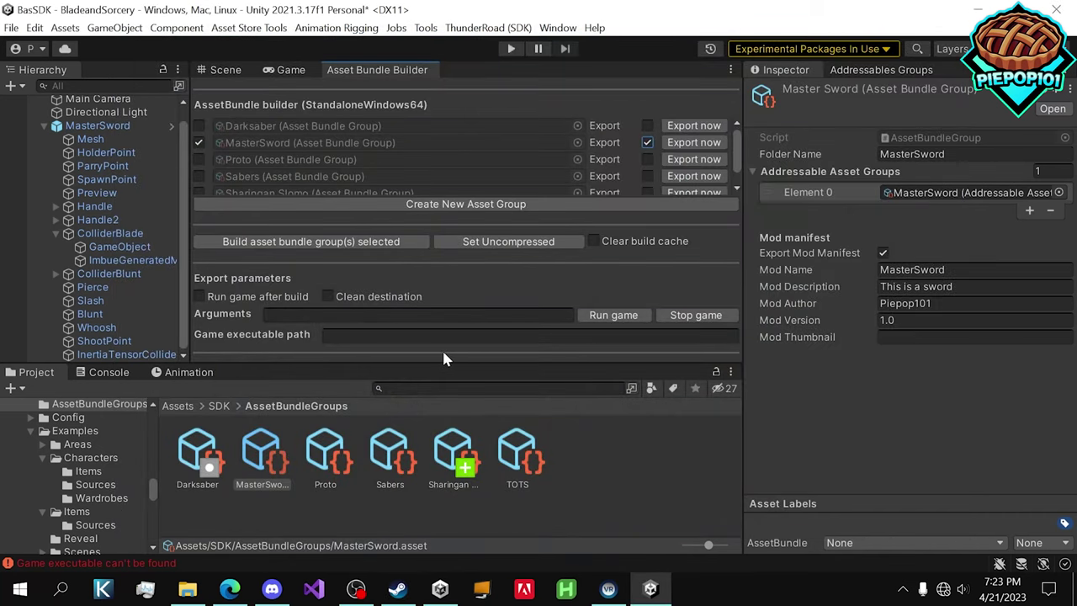
{"action": "left_click", "coordinate": [439, 334]}
{"action": "left_click", "coordinate": [485, 112]}
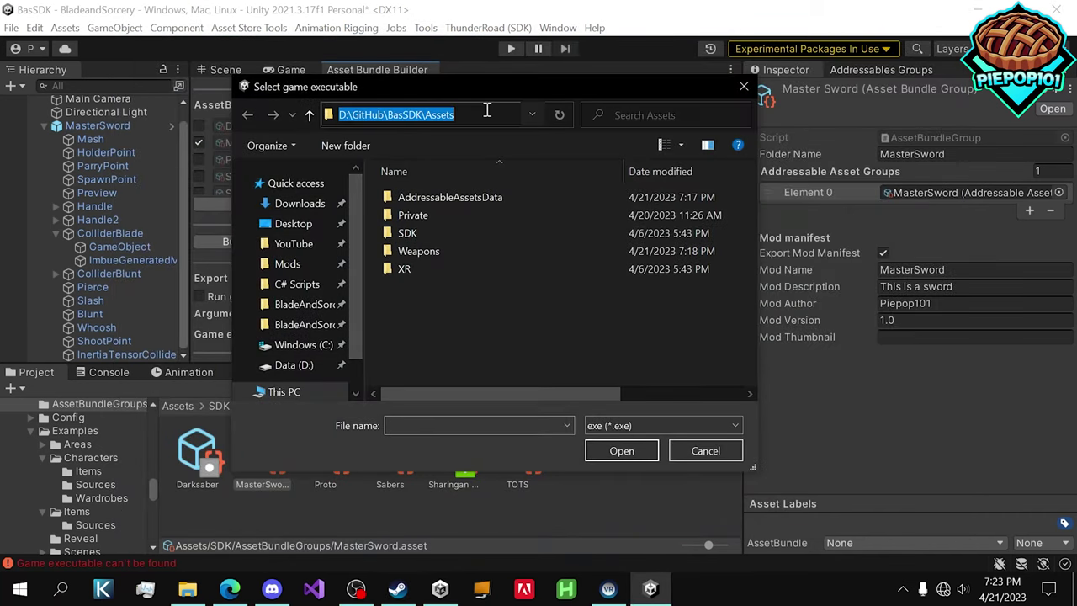
{"action": "type", "text": "Y:\\steamapps\\common\\Blade & Sorcery"}
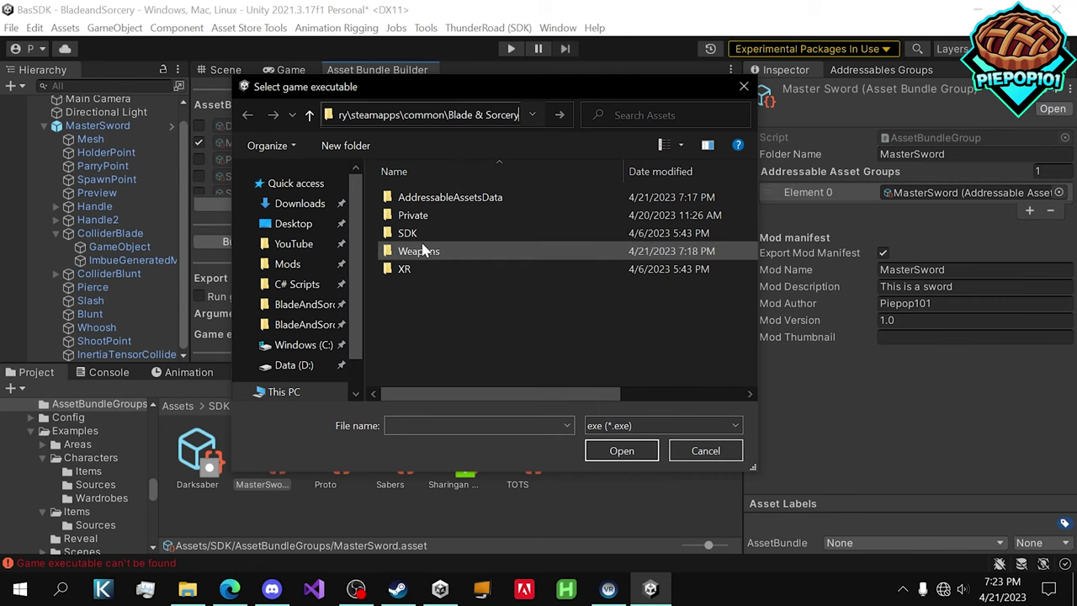
{"action": "key", "text": "Return"}
{"action": "left_click", "coordinate": [509, 233]}
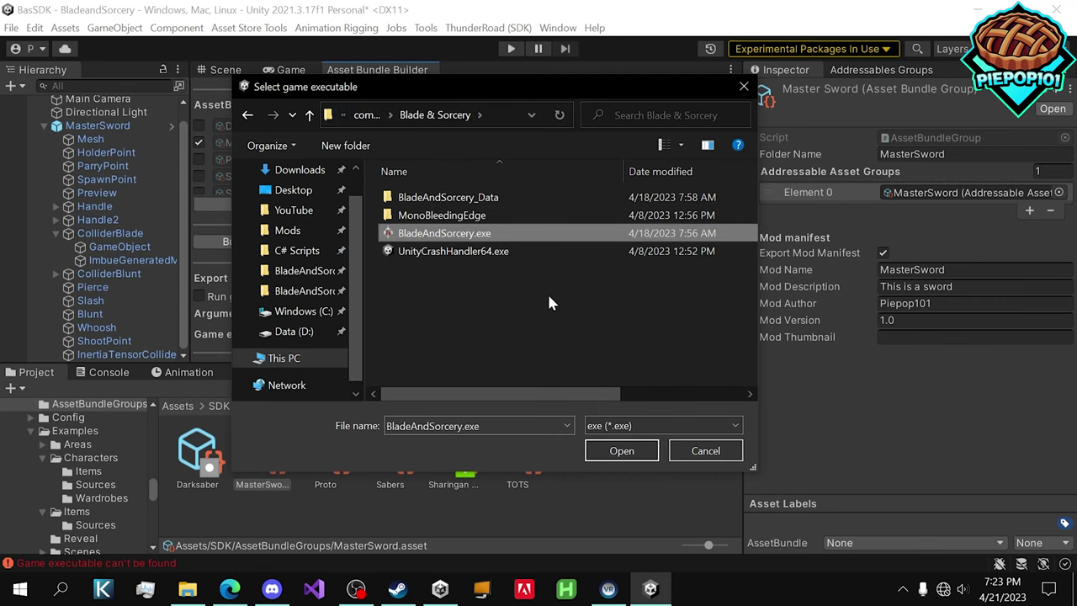
{"action": "left_click", "coordinate": [620, 454]}
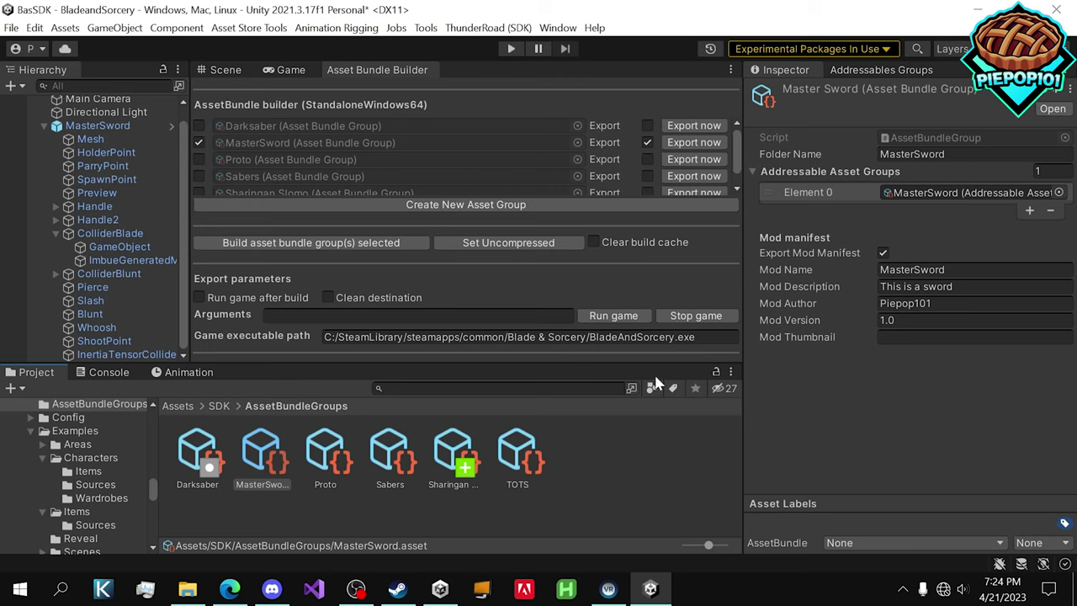
Step: Build the selected MasterSword asset bundle group until the export reports done
{"action": "left_click", "coordinate": [384, 250]}
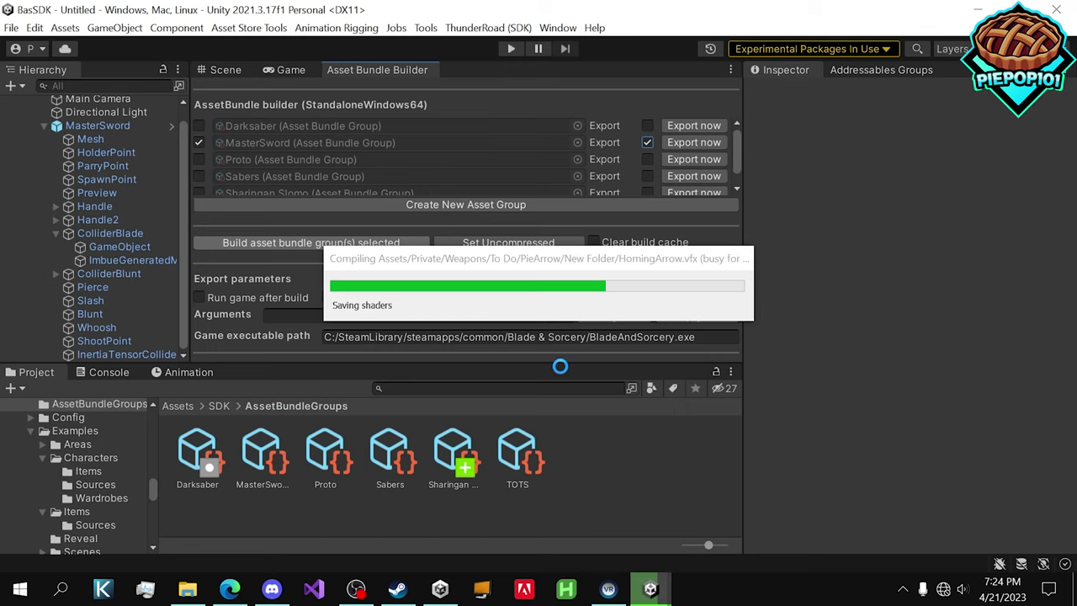
{"action": "left_click", "coordinate": [187, 588]}
Step: Find the newly exported MasterSword folder in the Mods folder, then return to Unity
{"action": "scroll", "coordinate": [559, 357], "scroll_direction": "down", "scroll_amount": 5}
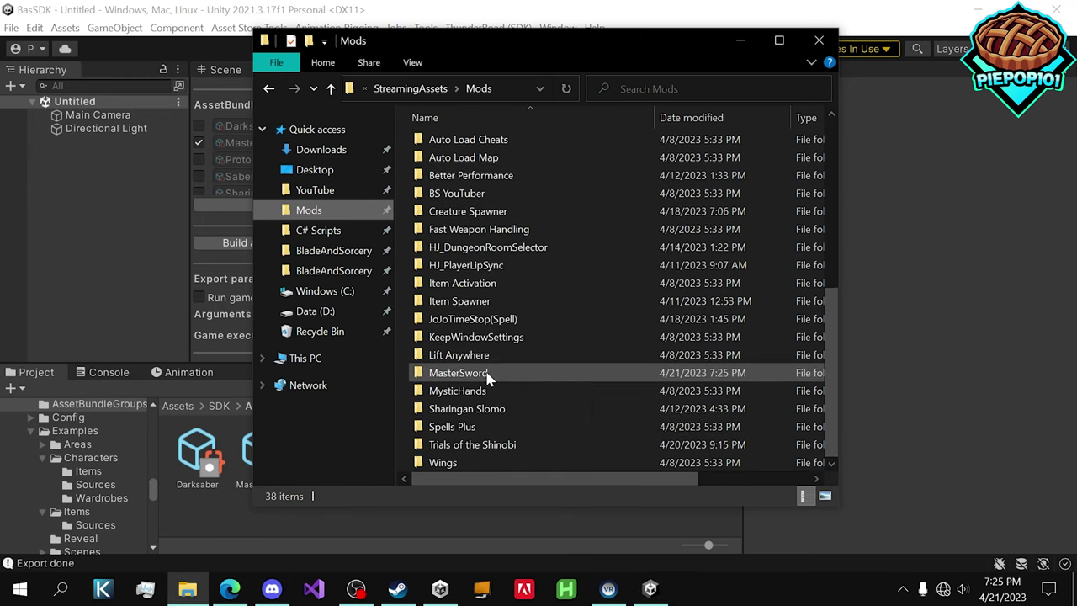
{"action": "left_click", "coordinate": [489, 376]}
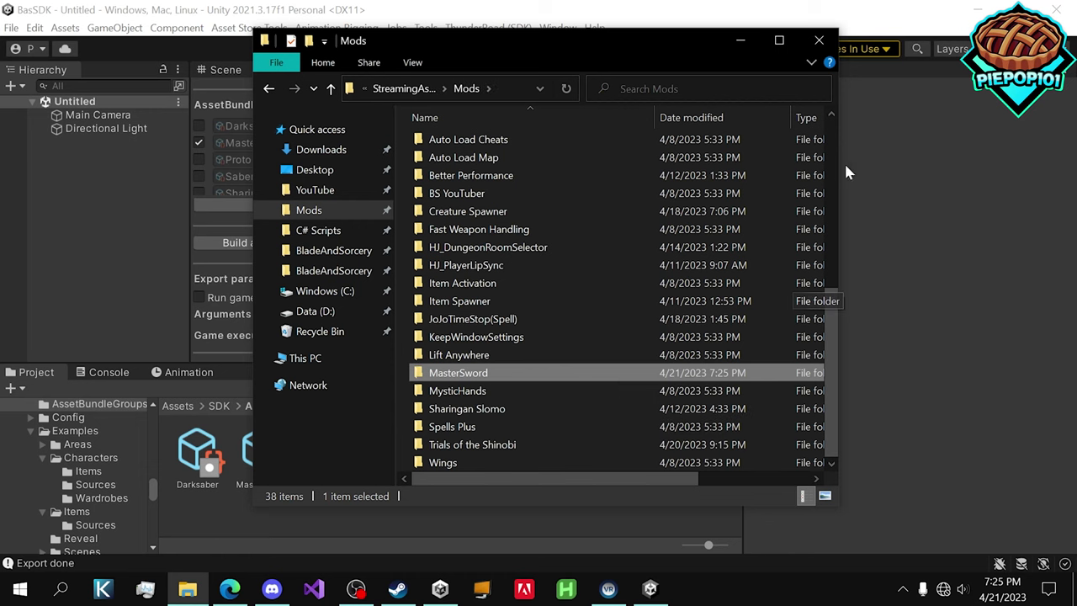
{"action": "left_click", "coordinate": [662, 14]}
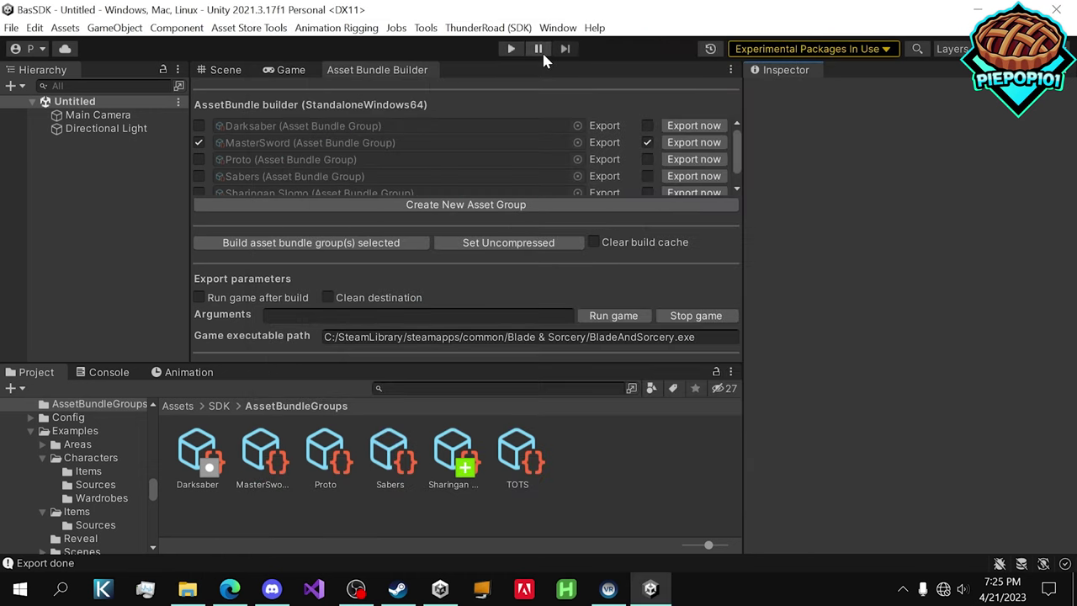
Step: Open the Addressables Groups window and dock it beside the Inspector
{"action": "left_click", "coordinate": [559, 29]}
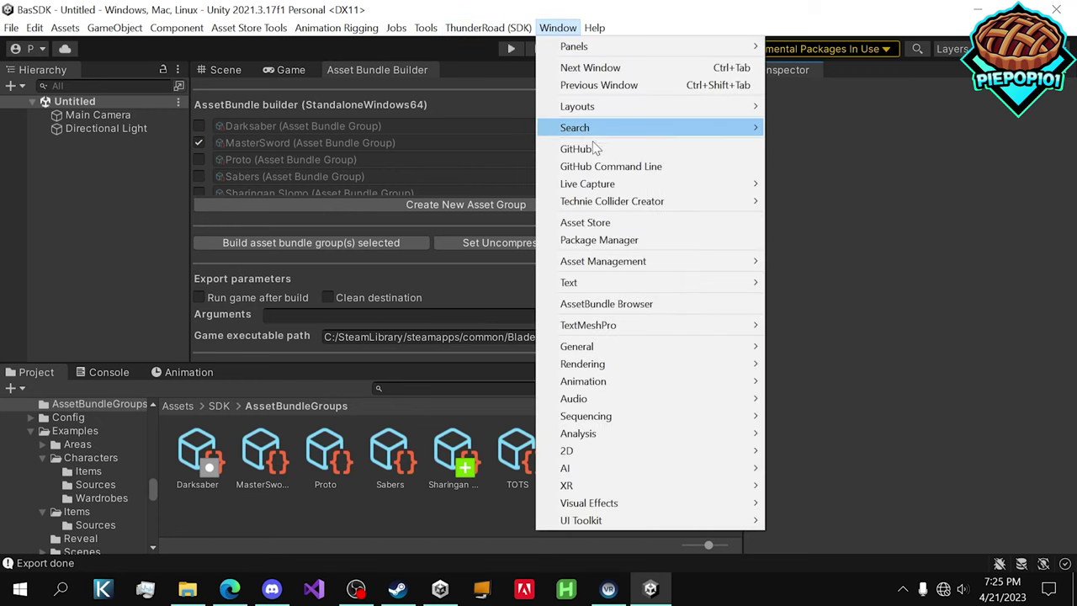
{"action": "mouse_move", "coordinate": [627, 261]}
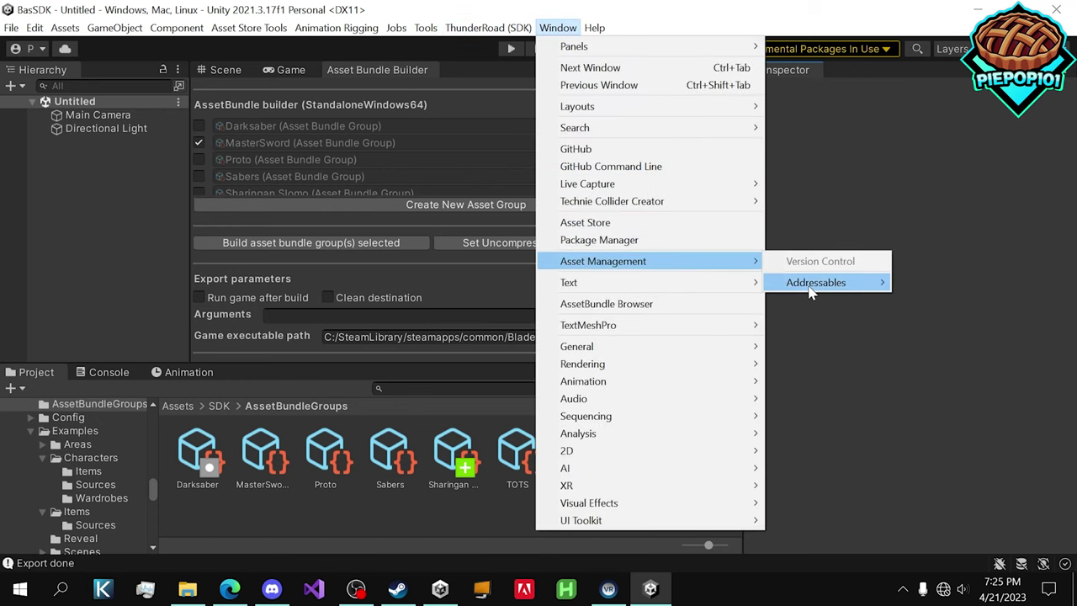
{"action": "mouse_move", "coordinate": [831, 290]}
{"action": "left_click", "coordinate": [930, 283]}
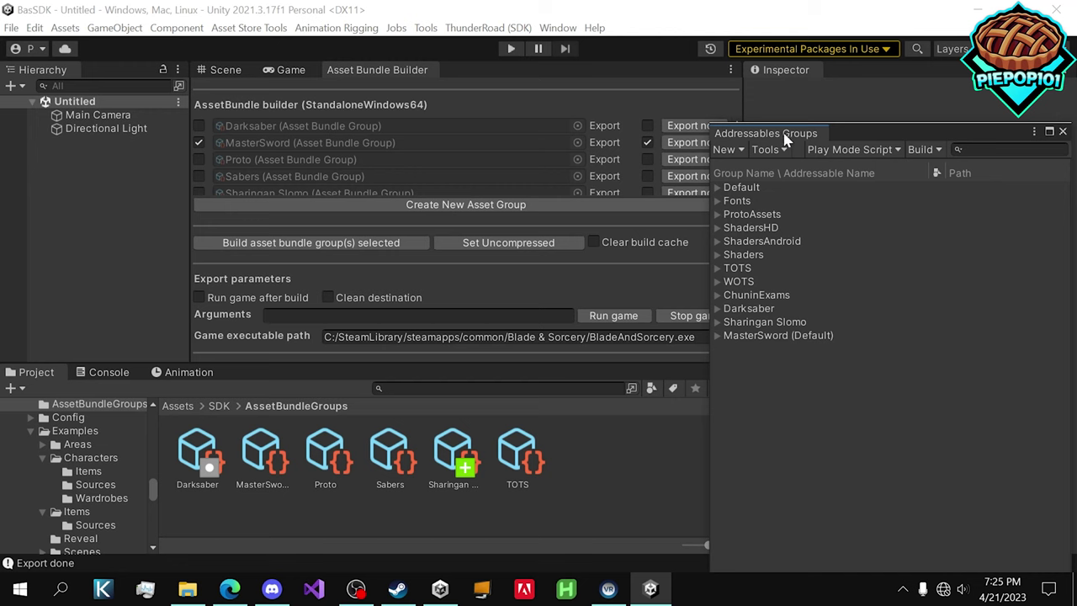
{"action": "left_click_drag", "start_coordinate": [787, 139], "coordinate": [841, 79]}
Step: Expand the MasterSword group, show its bundle settings, and bring the Mods folder window back
{"action": "left_click", "coordinate": [376, 146]}
{"action": "left_click", "coordinate": [271, 452]}
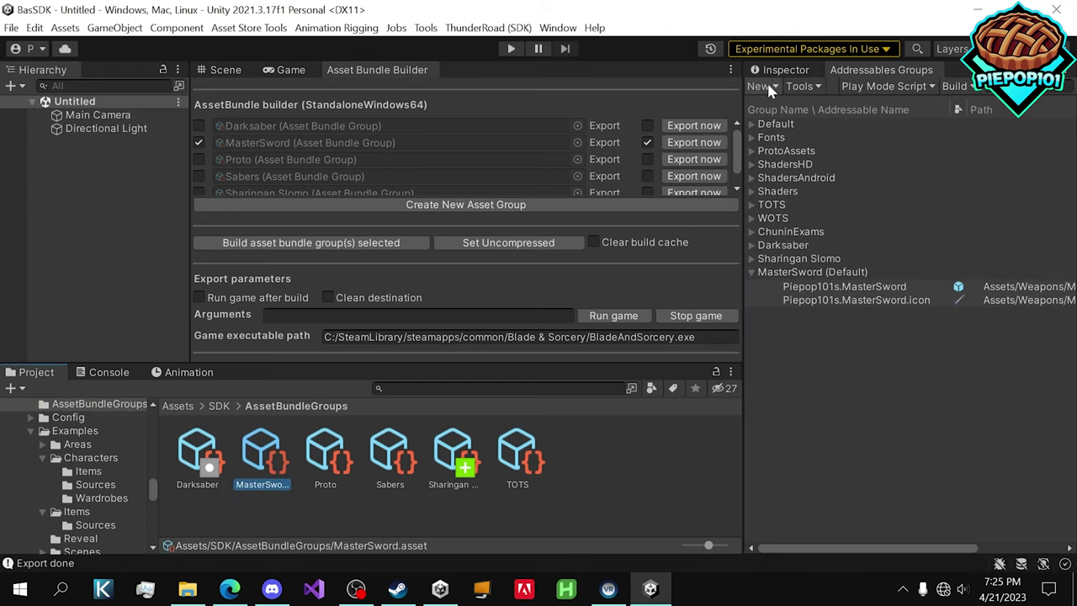
{"action": "left_click", "coordinate": [779, 71]}
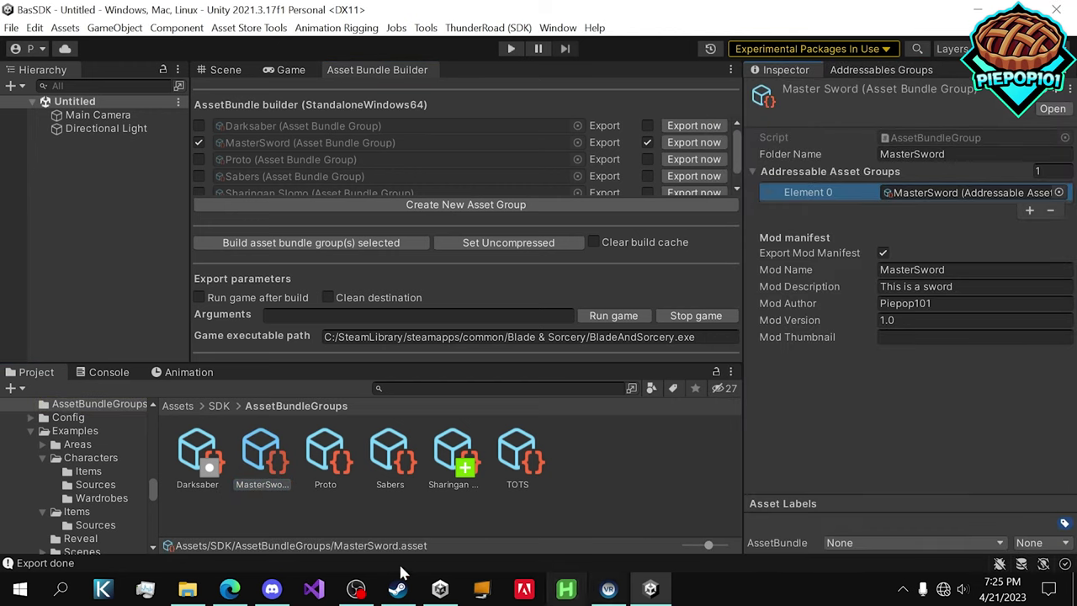
{"action": "left_click", "coordinate": [186, 589]}
{"action": "left_click_drag", "start_coordinate": [536, 50], "coordinate": [408, 38]}
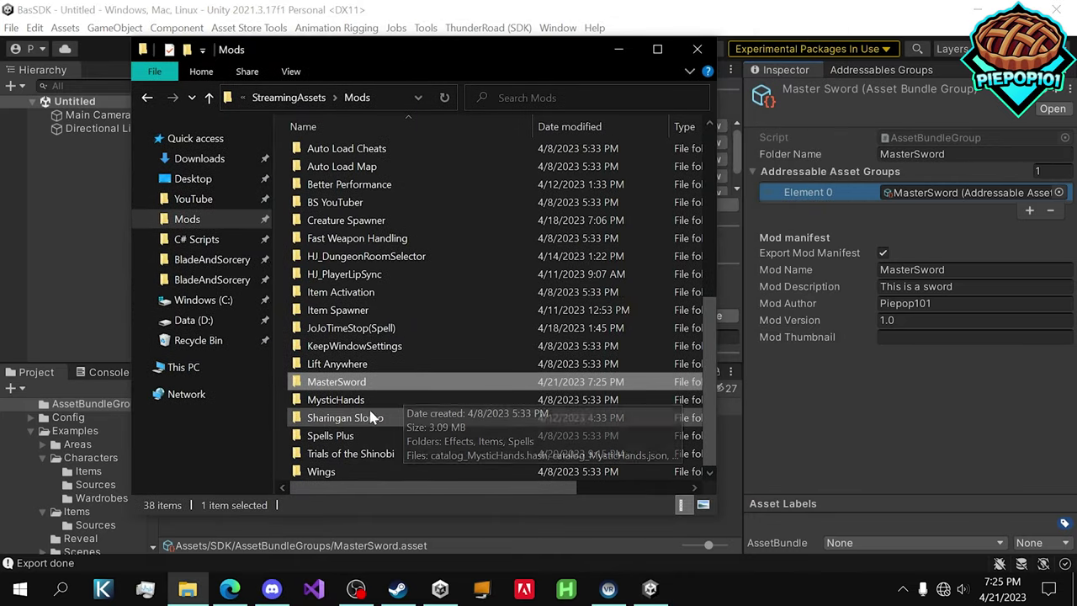
Step: Inspect the MasterSword mod's catalog and bundle files and read its manifest.json
{"action": "double_click", "coordinate": [379, 381]}
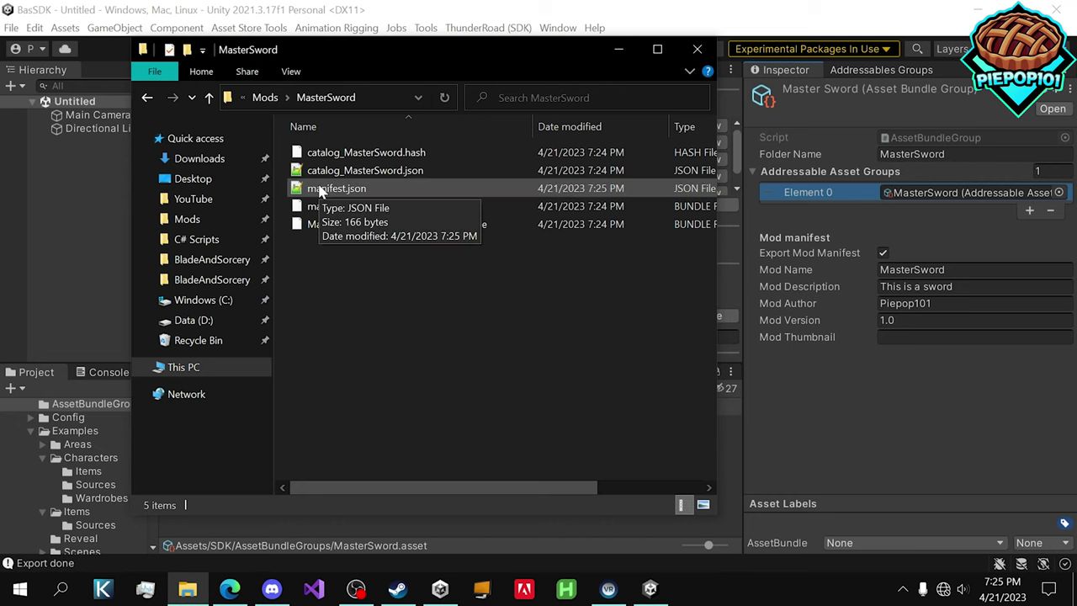
{"action": "left_click", "coordinate": [446, 155]}
{"action": "left_click", "coordinate": [387, 172]}
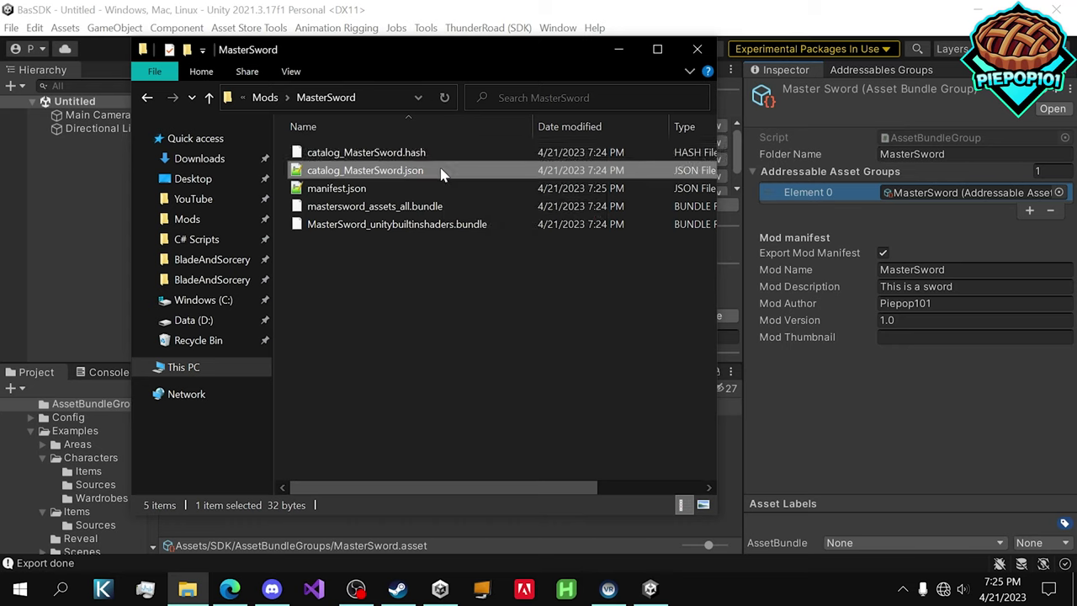
{"action": "left_click", "coordinate": [385, 208]}
{"action": "left_click", "coordinate": [387, 226]}
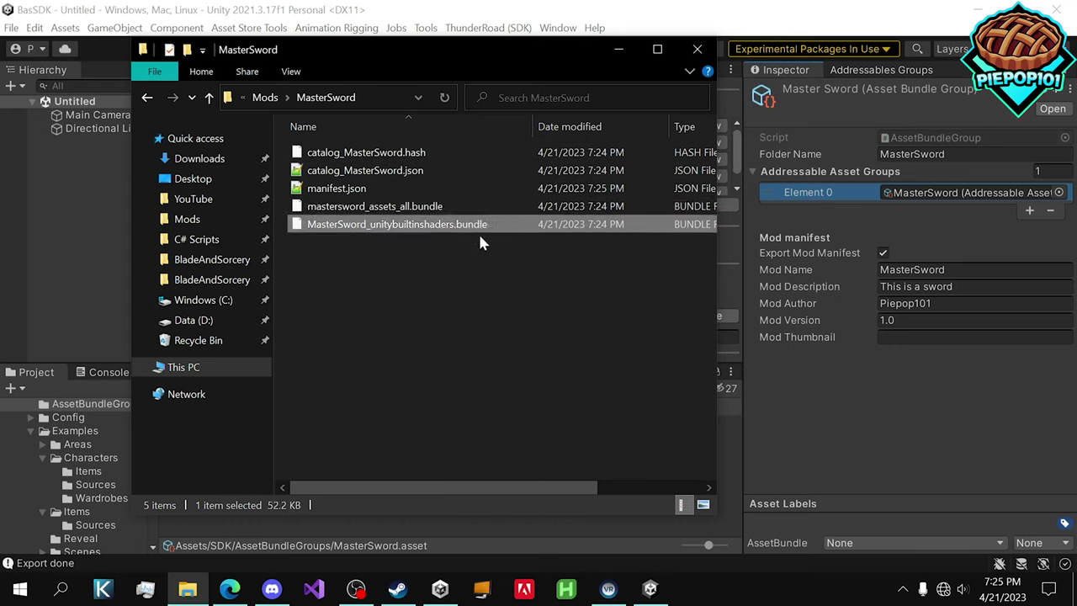
{"action": "double_click", "coordinate": [402, 190]}
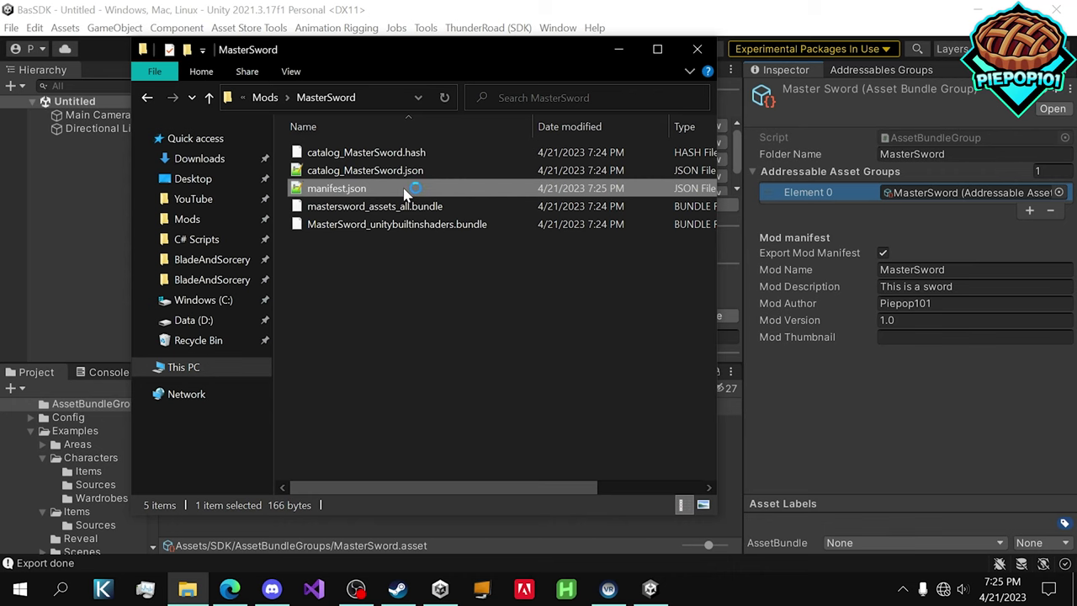
{"action": "left_click_drag", "start_coordinate": [719, 52], "coordinate": [407, 50]}
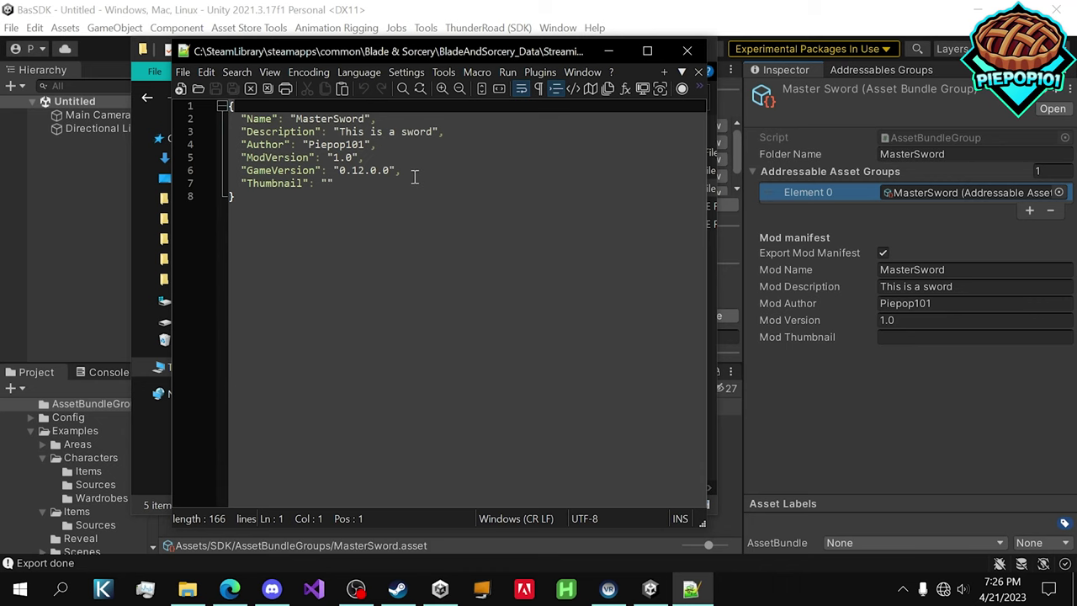
{"action": "key", "text": "alt+F4"}
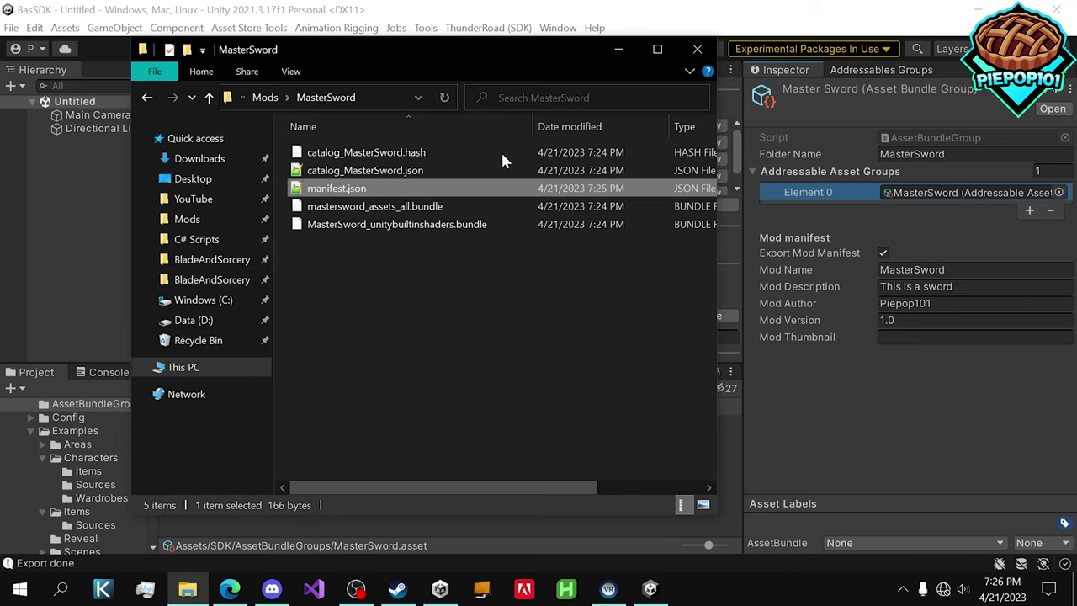
Step: Open the Item Spawner mod's manifest.json for comparison, then return to the Mods folder
{"action": "left_click_drag", "start_coordinate": [520, 52], "coordinate": [625, 64]}
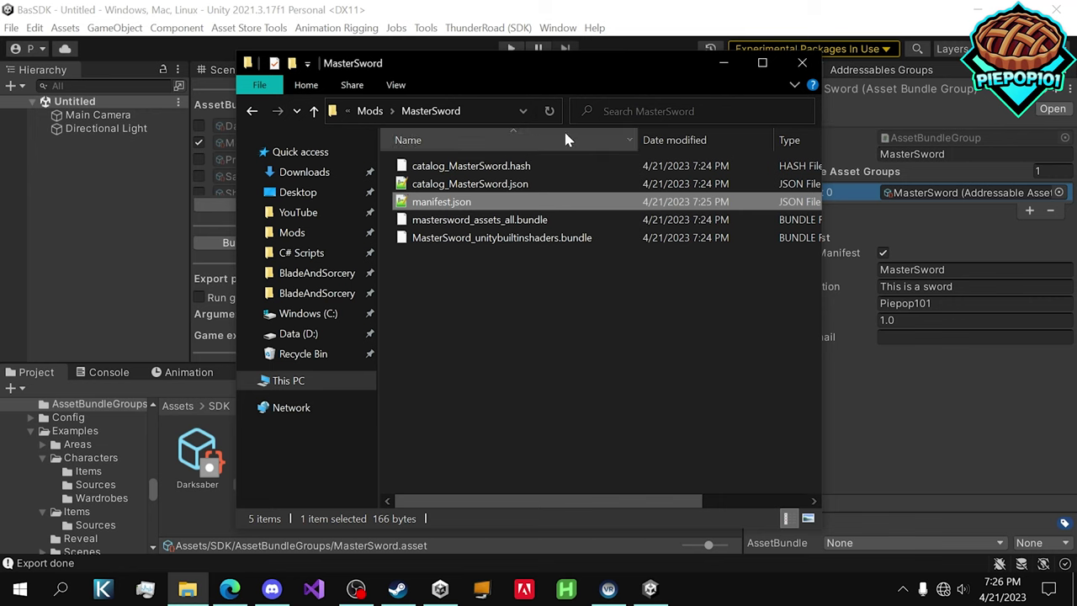
{"action": "left_click", "coordinate": [368, 110]}
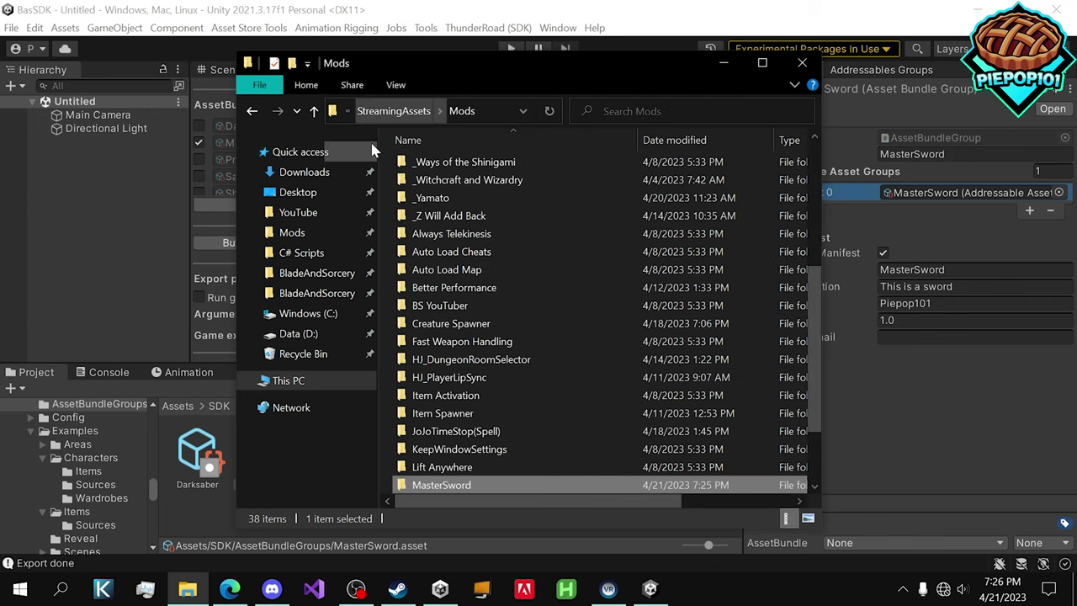
{"action": "double_click", "coordinate": [459, 413]}
{"action": "left_click", "coordinate": [431, 239]}
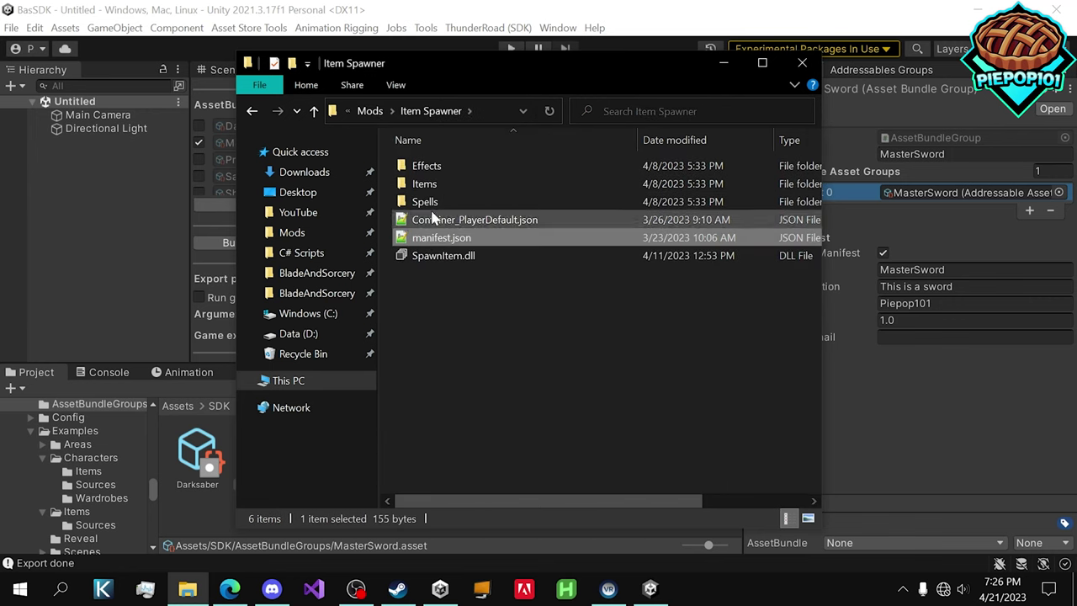
{"action": "double_click", "coordinate": [510, 238]}
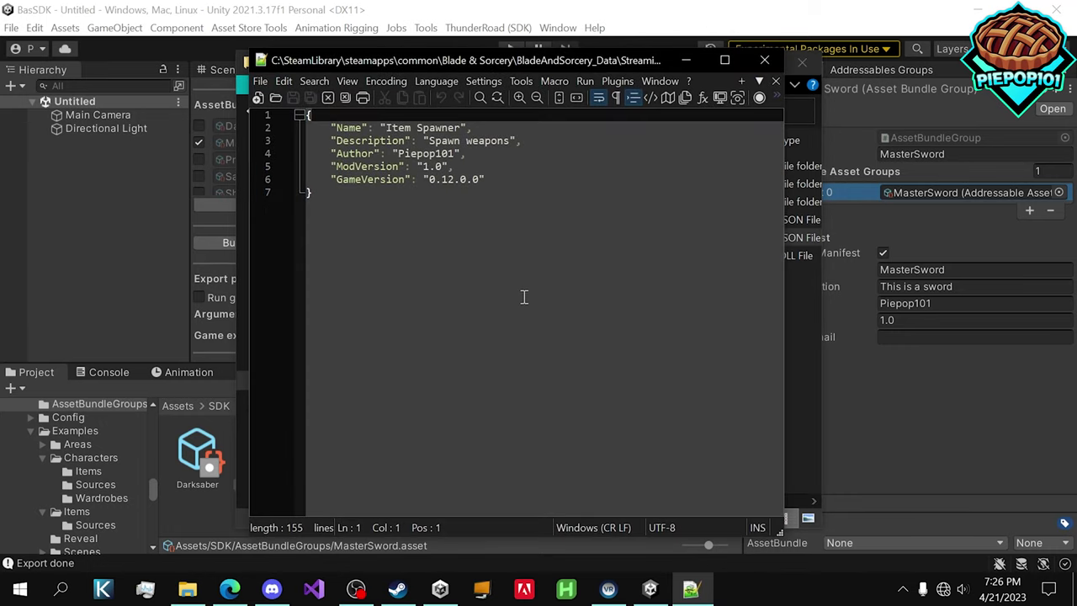
{"action": "left_click", "coordinate": [765, 59]}
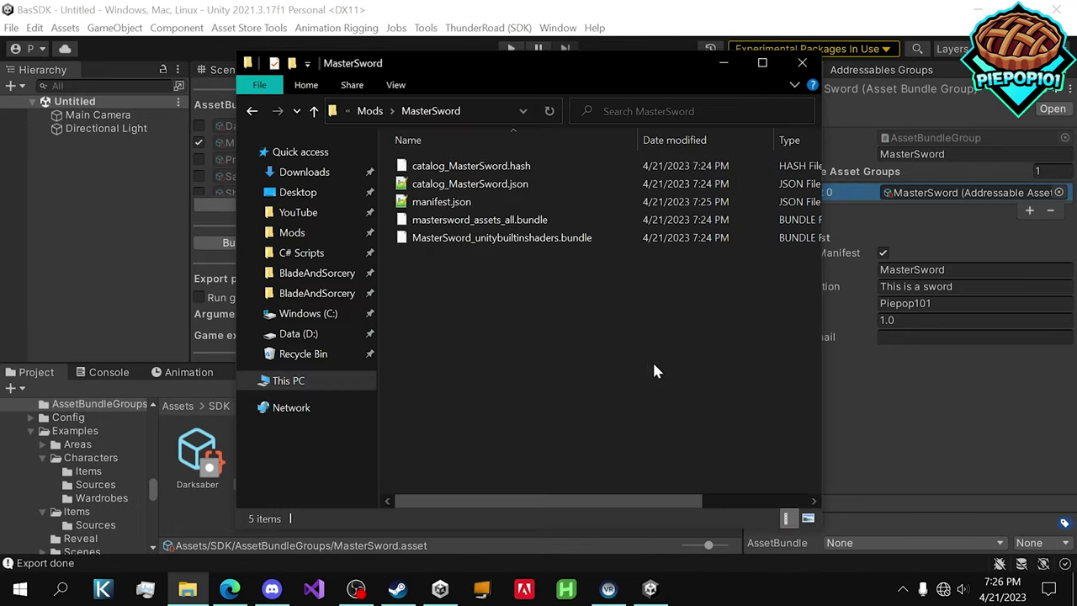
{"action": "left_click", "coordinate": [341, 232]}
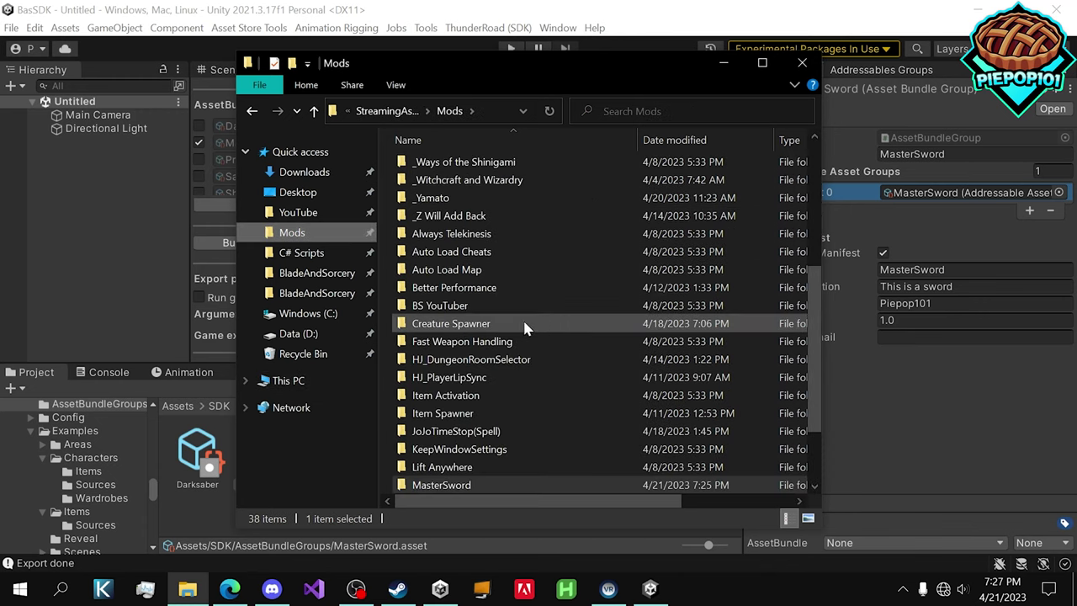
{"action": "left_click", "coordinate": [413, 595]}
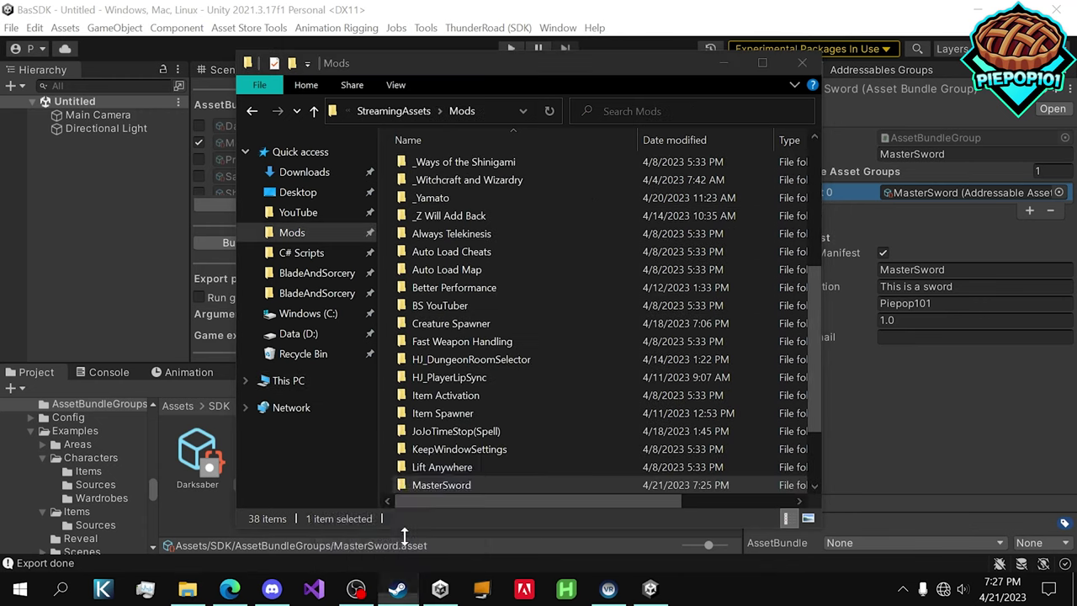
Step: Browse Blade & Sorcery's local files from Steam down to StreamingAssets\Mods
{"action": "right_click", "coordinate": [235, 240]}
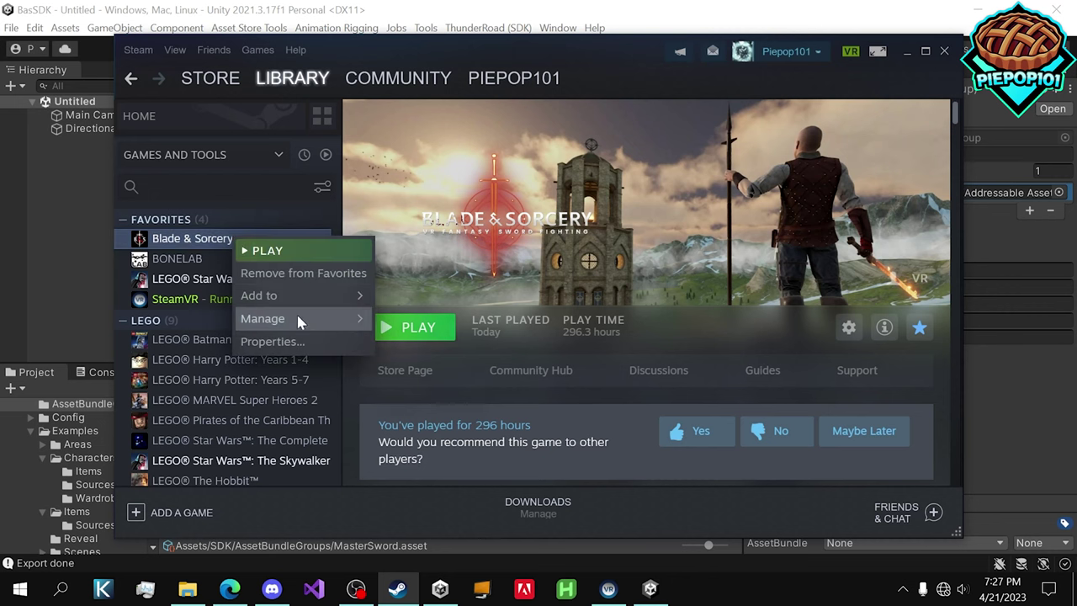
{"action": "mouse_move", "coordinate": [295, 315]}
{"action": "left_click", "coordinate": [409, 343]}
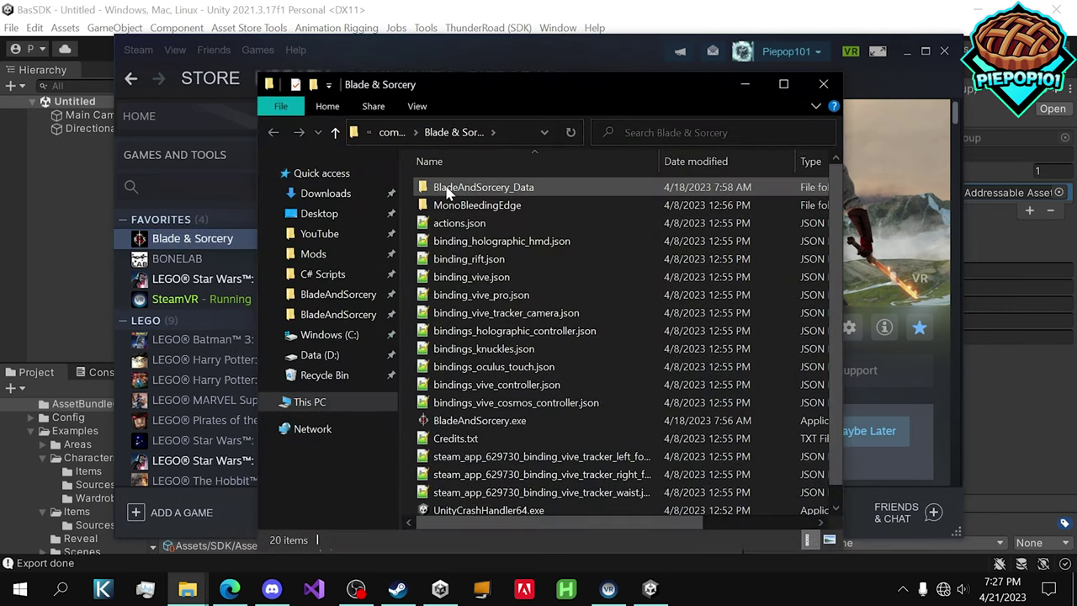
{"action": "double_click", "coordinate": [446, 186]}
{"action": "double_click", "coordinate": [480, 242]}
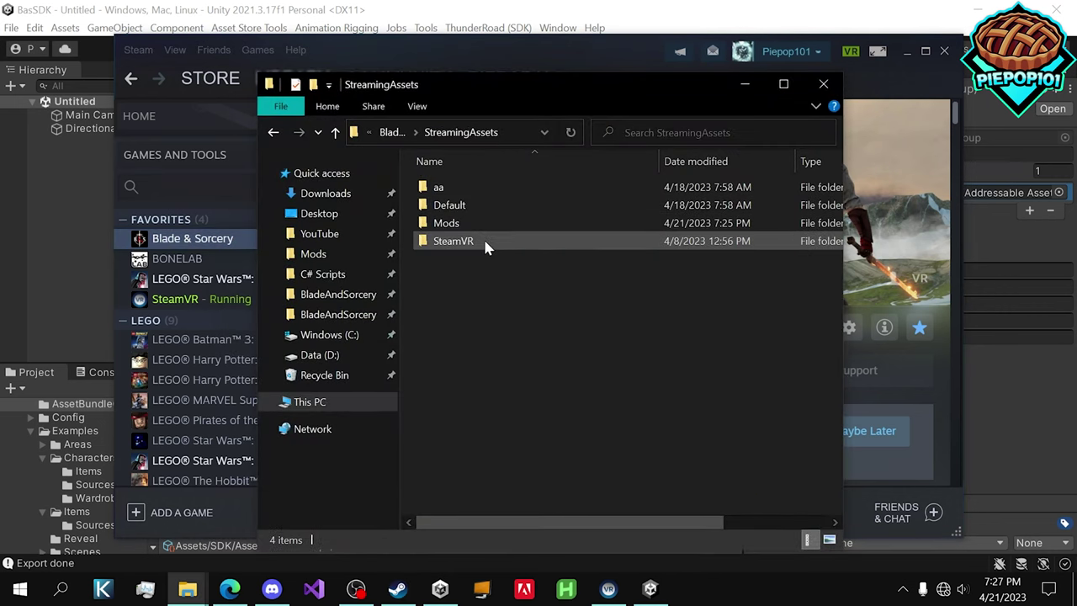
{"action": "double_click", "coordinate": [494, 223]}
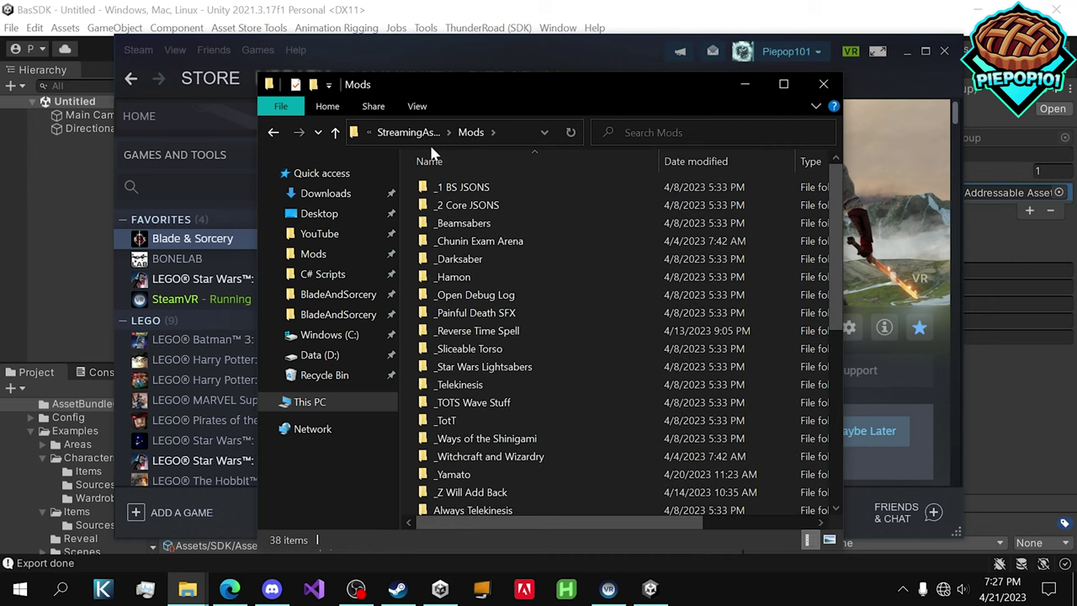
{"action": "key", "text": "BackSpace"}
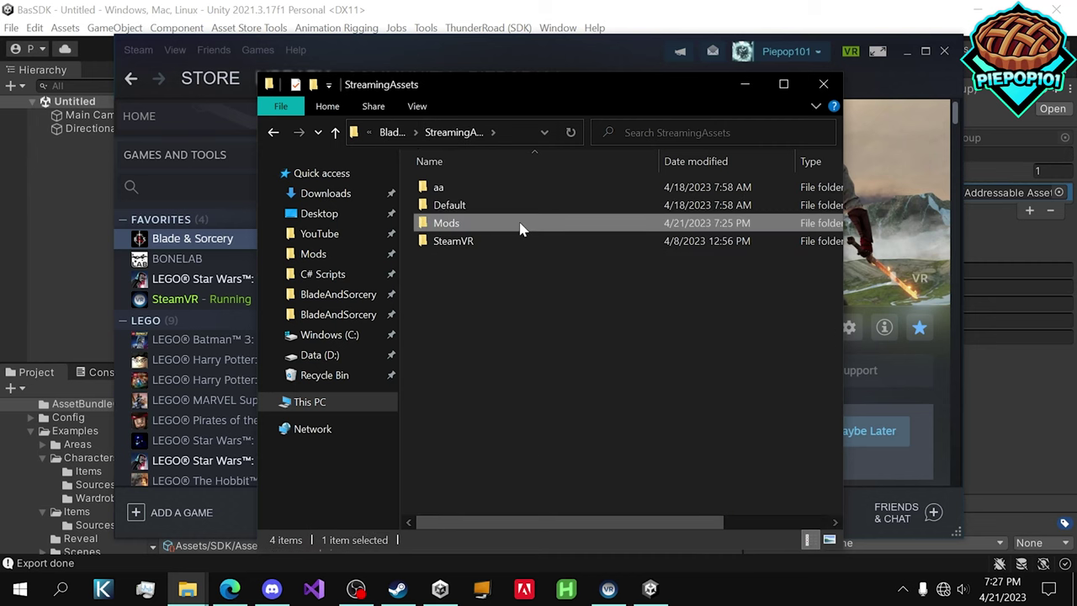
{"action": "double_click", "coordinate": [519, 225]}
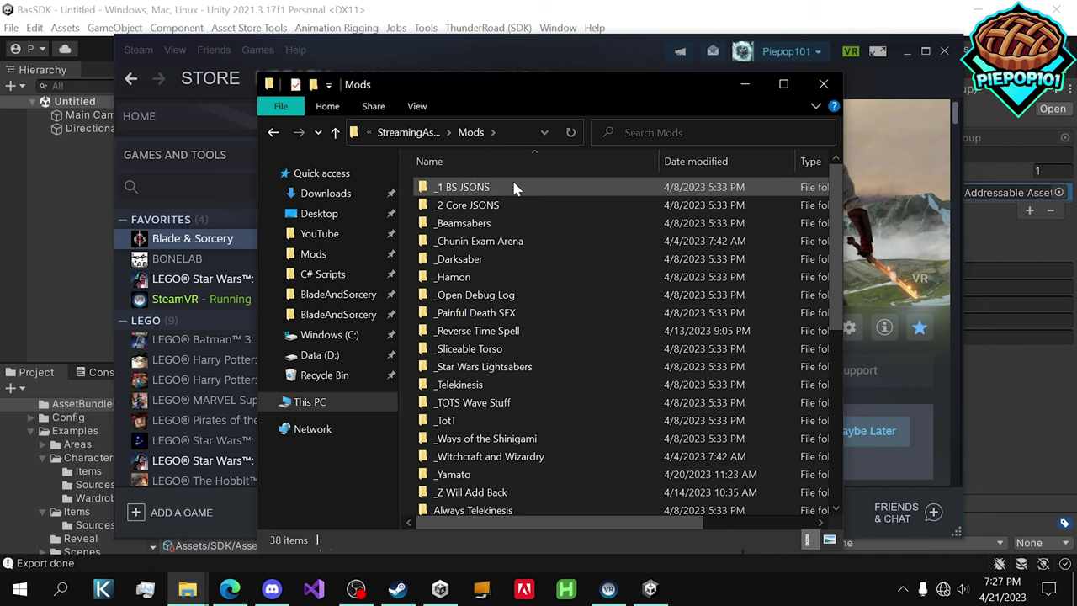
Step: Look at bas.jsondb and core.jsondb in StreamingAssets\Default, then return to Mods
{"action": "left_click", "coordinate": [412, 132]}
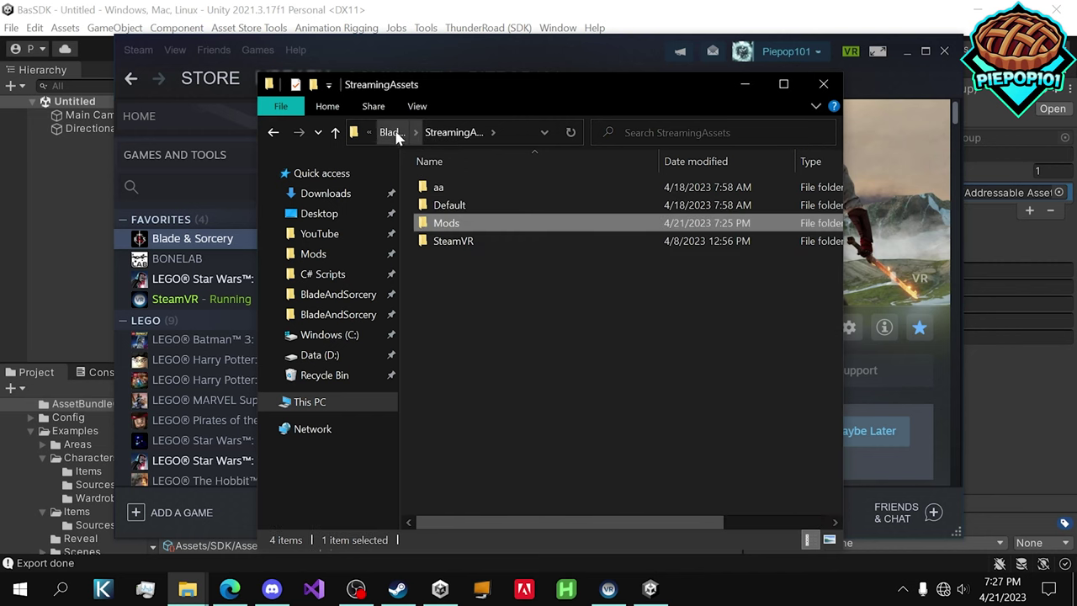
{"action": "double_click", "coordinate": [450, 208]}
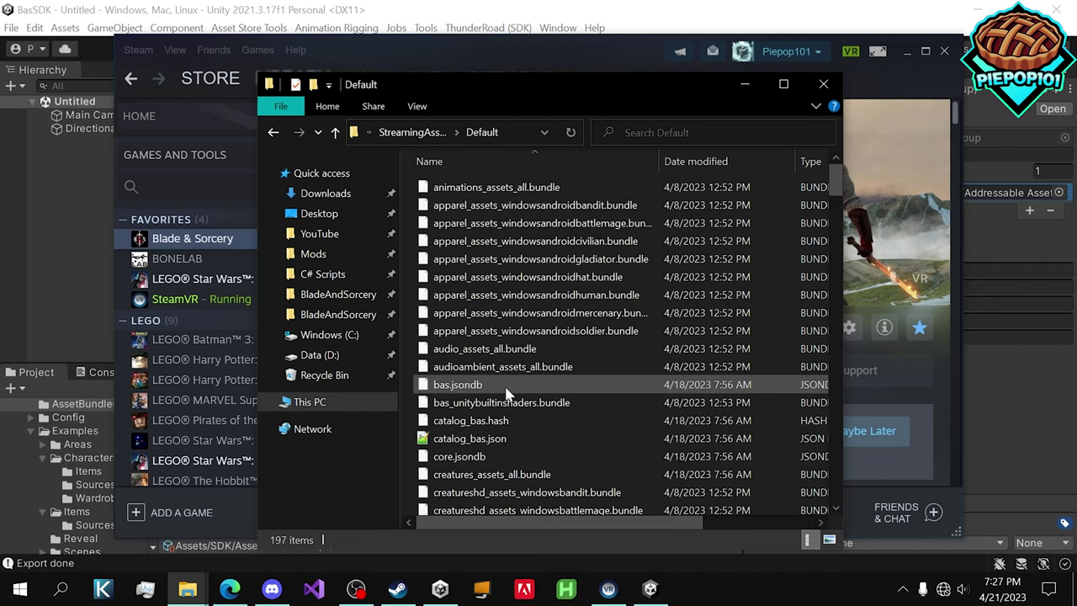
{"action": "left_click", "coordinate": [459, 385]}
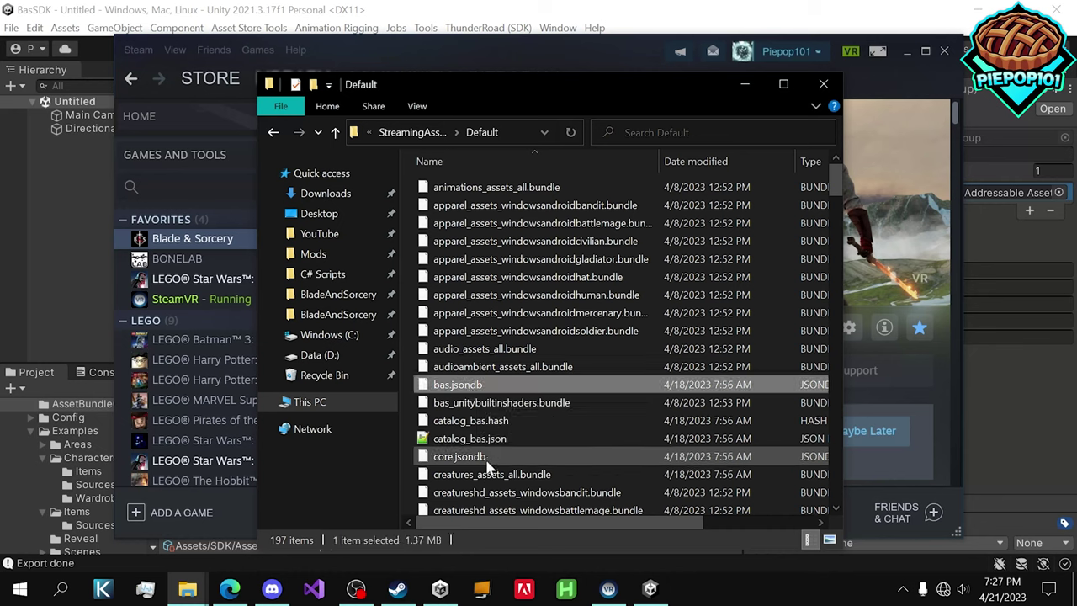
{"action": "left_click", "coordinate": [460, 456]}
{"action": "left_click", "coordinate": [425, 132]}
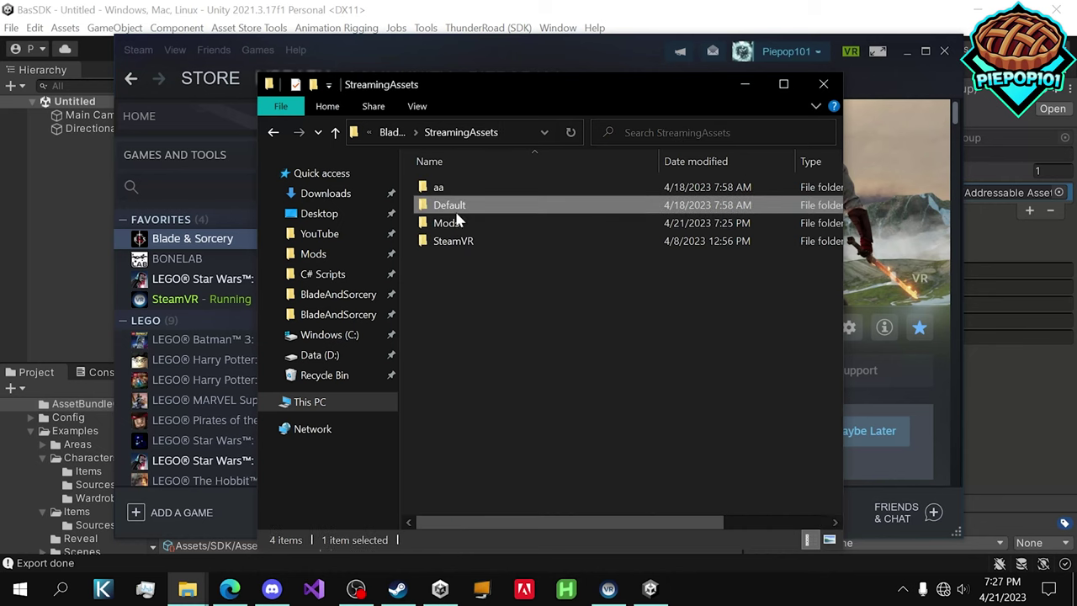
{"action": "left_click", "coordinate": [455, 224]}
Step: Browse the _1 BS JSONS and _2 Core JSONS reference folders, including Spells
{"action": "double_click", "coordinate": [472, 187]}
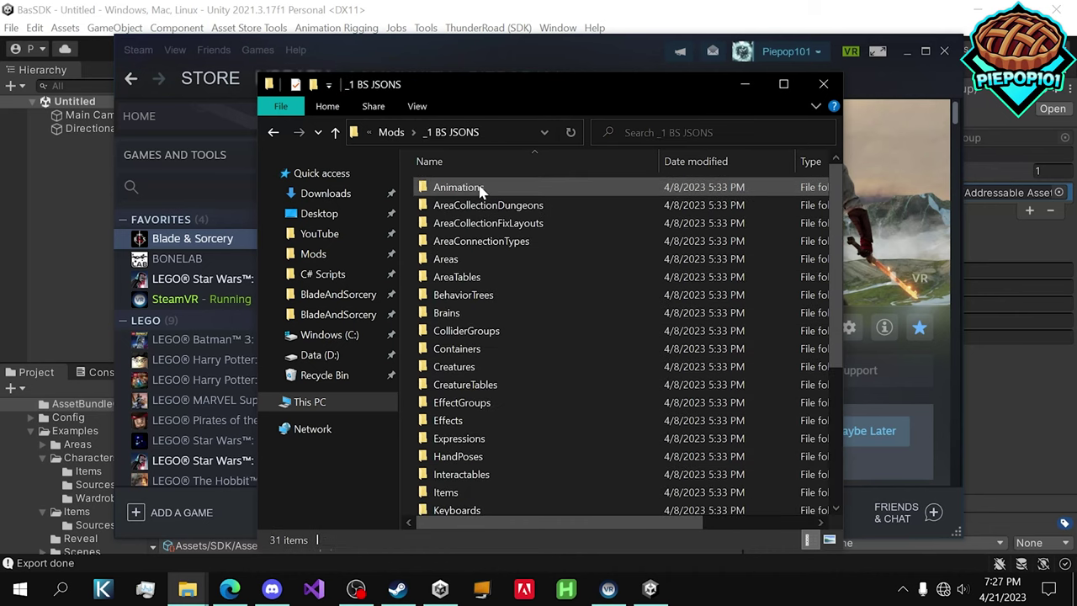
{"action": "scroll", "coordinate": [492, 421], "scroll_direction": "down", "scroll_amount": 4}
{"action": "scroll", "coordinate": [500, 457], "scroll_direction": "up", "scroll_amount": 4}
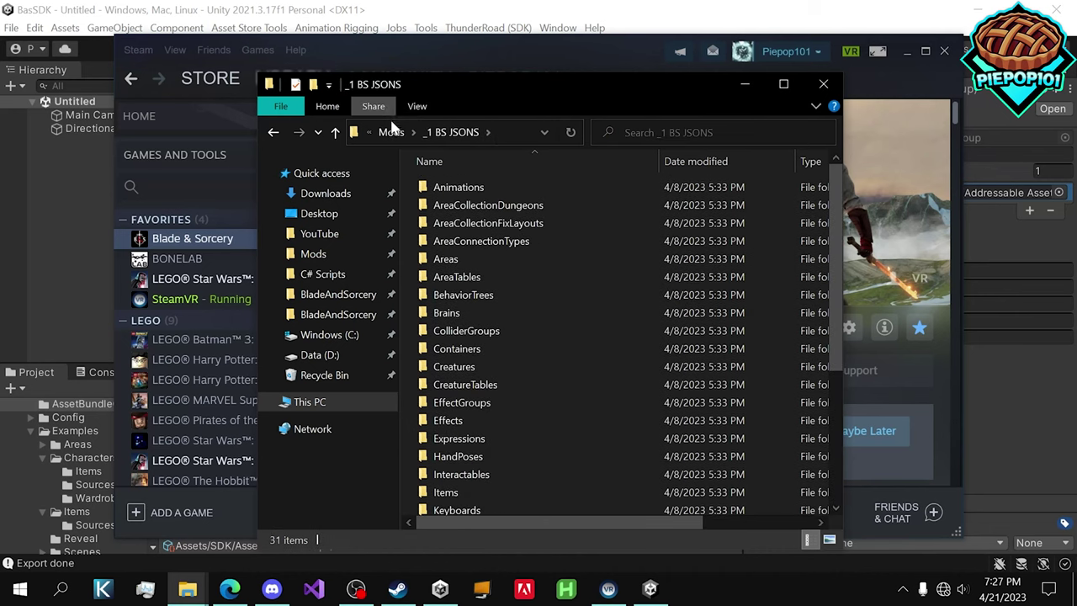
{"action": "left_click", "coordinate": [391, 132]}
{"action": "double_click", "coordinate": [475, 205]}
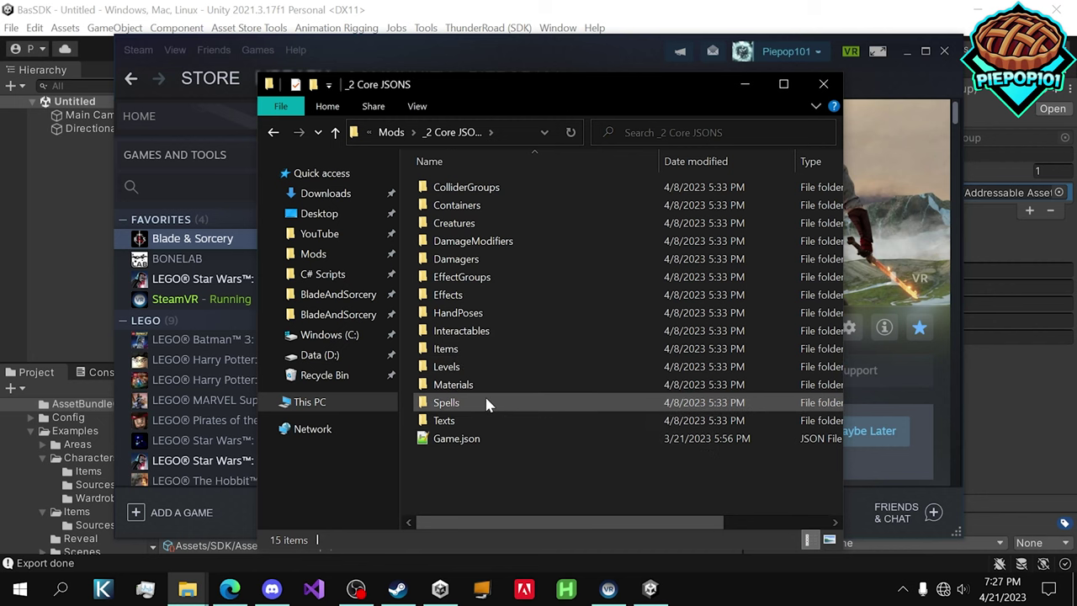
{"action": "double_click", "coordinate": [489, 402]}
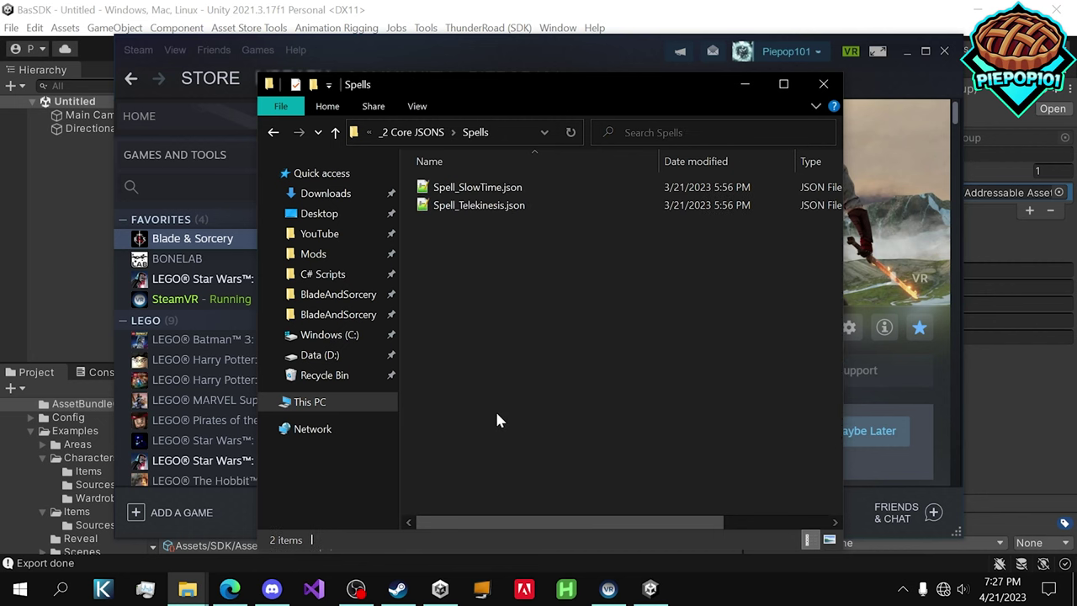
Step: Go back to StreamingAssets\Default and select bas.jsondb for copying
{"action": "left_click", "coordinate": [417, 132]}
{"action": "left_click", "coordinate": [396, 133]}
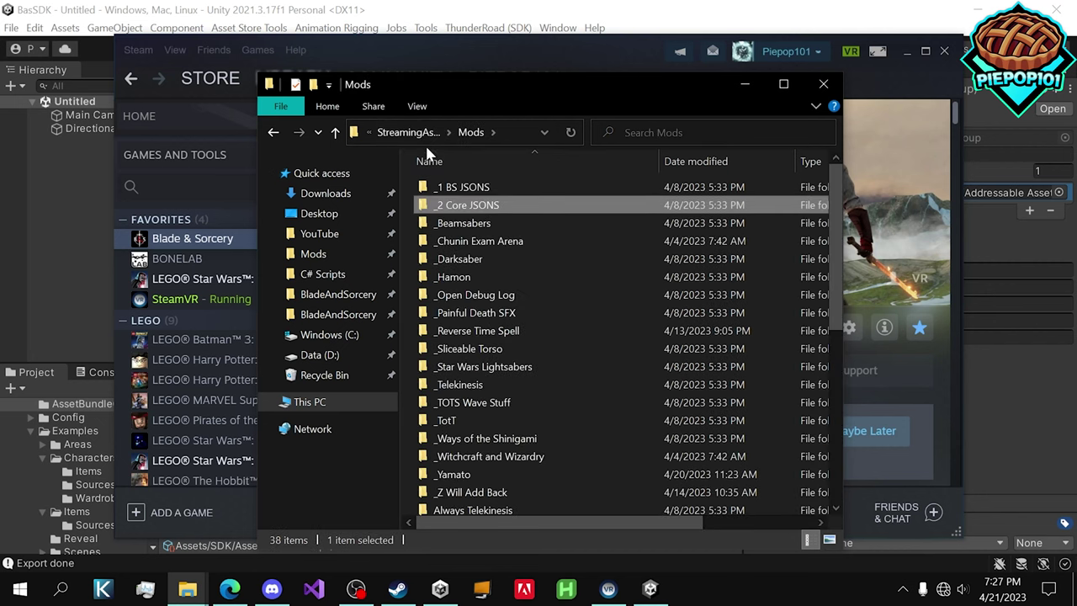
{"action": "left_click", "coordinate": [396, 133]}
{"action": "double_click", "coordinate": [449, 204]}
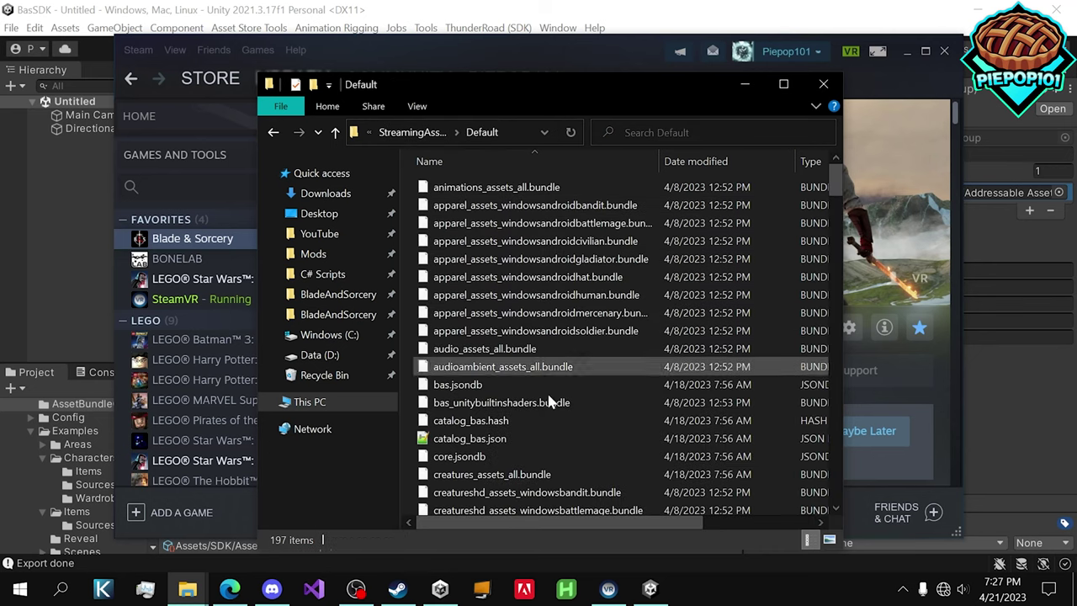
{"action": "left_click", "coordinate": [488, 389]}
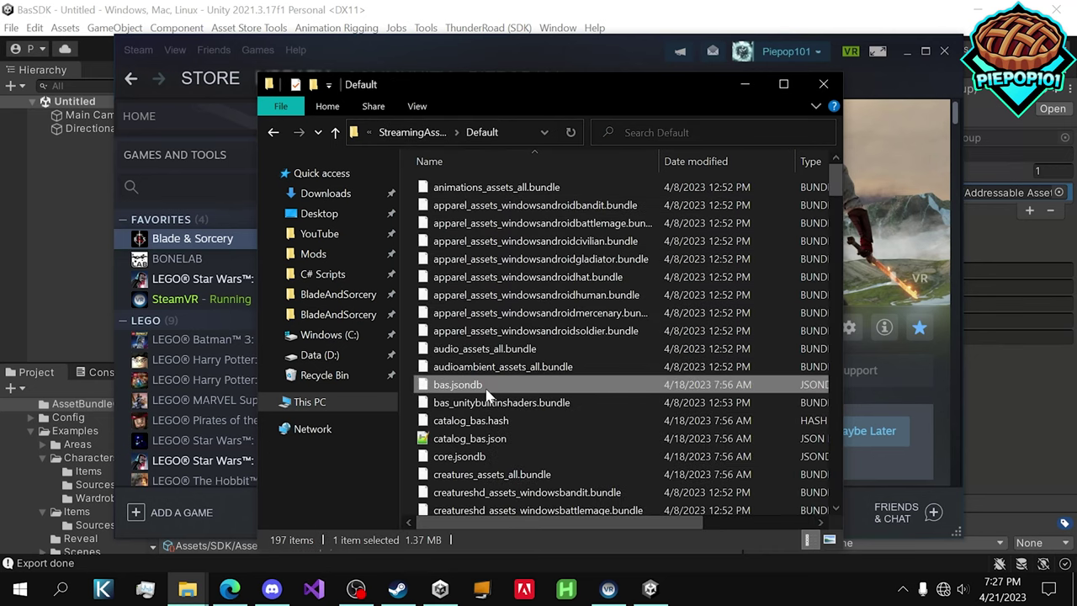
{"action": "left_click", "coordinate": [425, 133]}
Step: Paste a copy of bas.jsondb into Mods and make sure file extensions are visible
{"action": "double_click", "coordinate": [441, 223]}
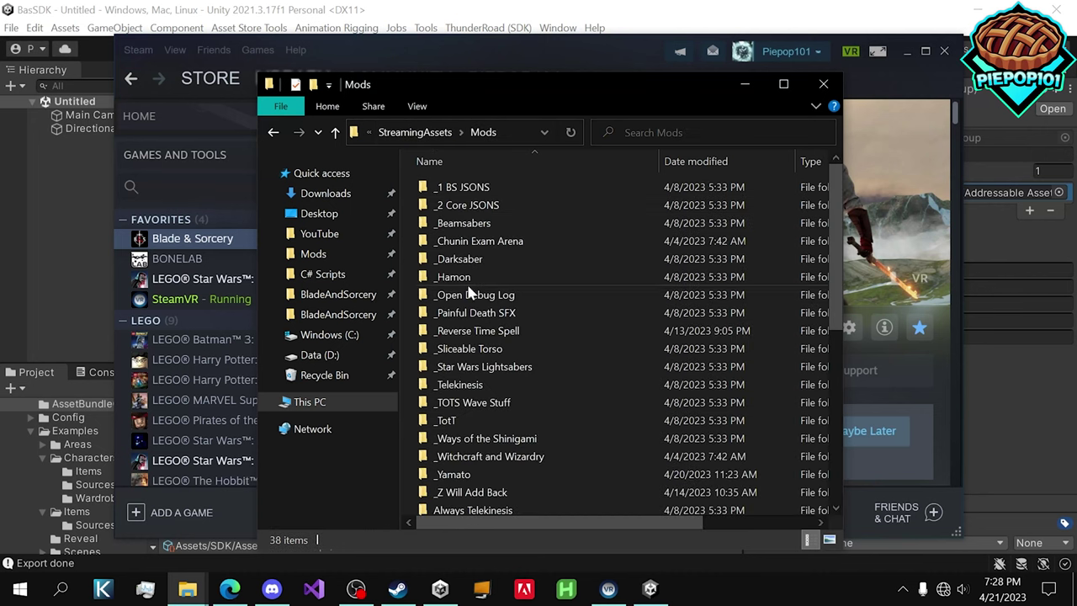
{"action": "key", "text": "ctrl+v"}
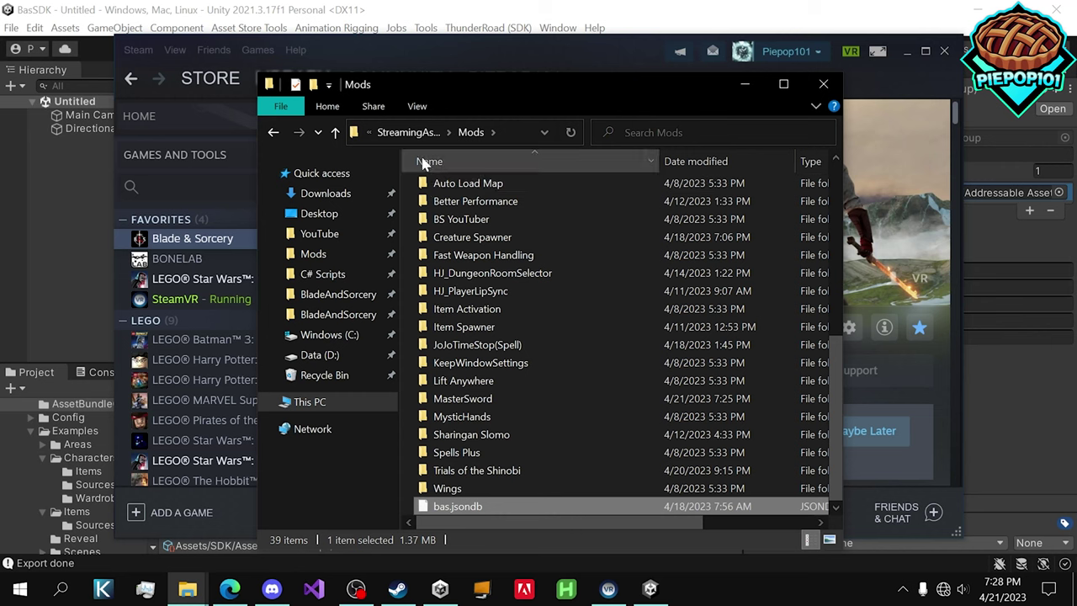
{"action": "left_click", "coordinate": [417, 107]}
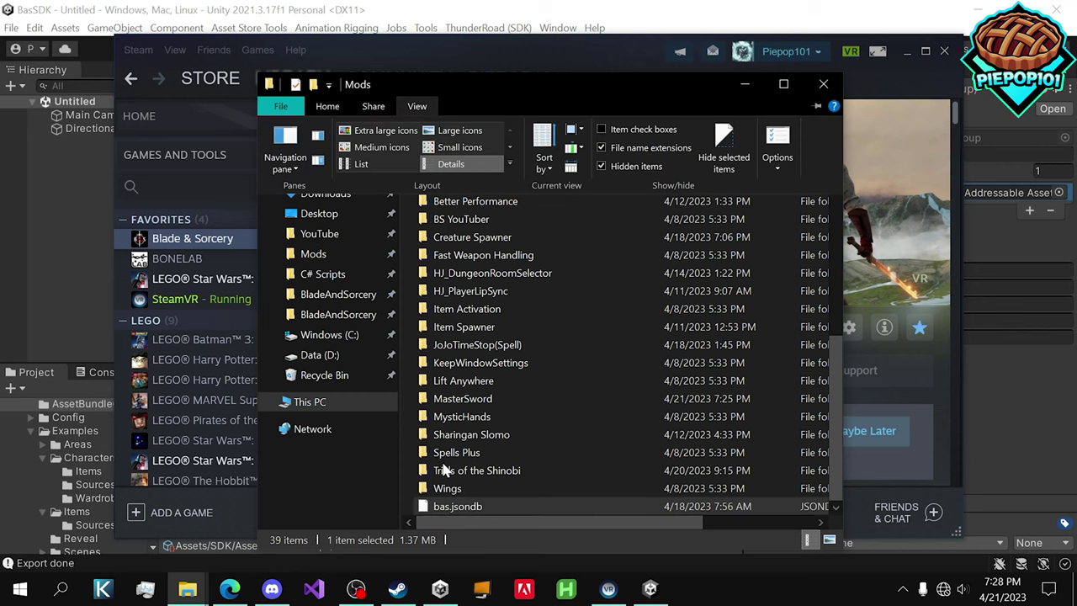
{"action": "left_click", "coordinate": [457, 507]}
Step: Rename the copied bas.jsondb to bas.zip
{"action": "left_click", "coordinate": [457, 508]}
{"action": "double_click", "coordinate": [468, 505]}
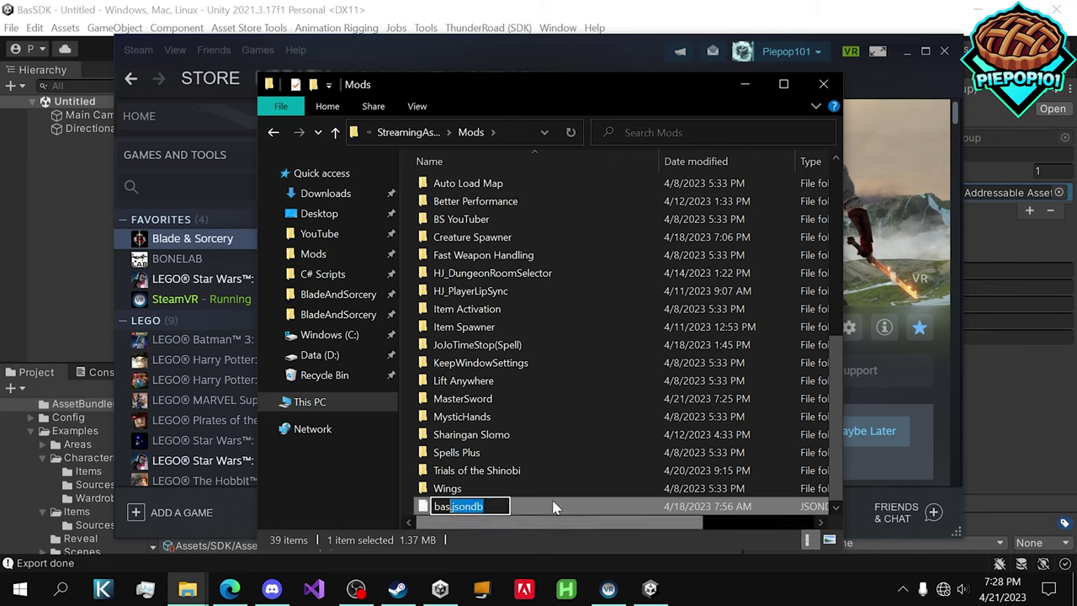
{"action": "type", "text": "zip"}
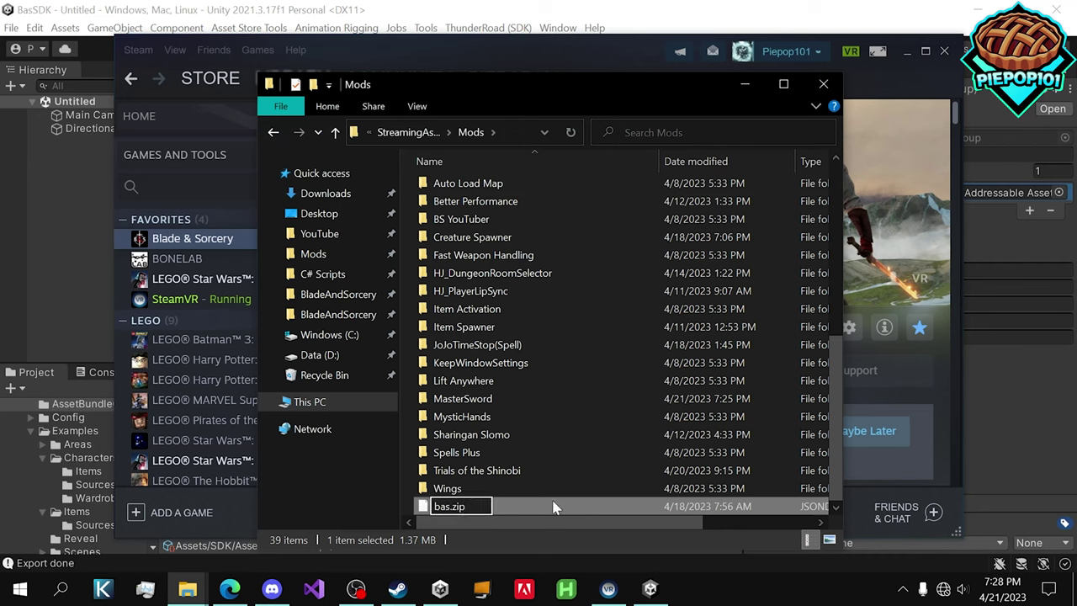
{"action": "key", "text": "Return"}
{"action": "key", "text": "Return"}
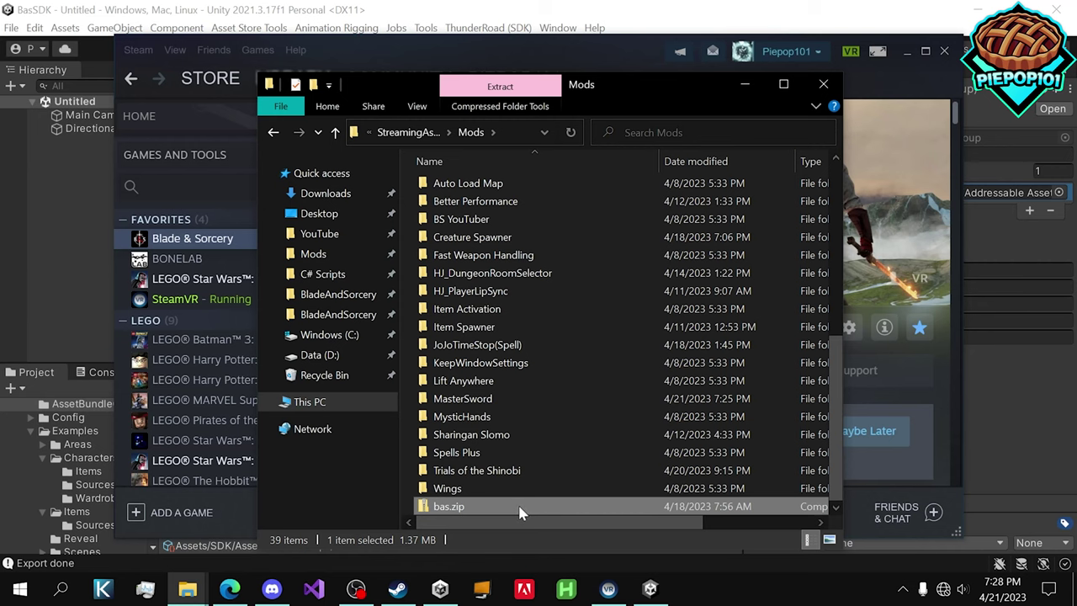
Step: Browse bas.zip's Items folder, take Item_Weapon_SwordLongCommon.json, and return to Mods
{"action": "double_click", "coordinate": [521, 508]}
{"action": "left_click", "coordinate": [468, 286]}
{"action": "scroll", "coordinate": [523, 385], "scroll_direction": "down", "scroll_amount": 4}
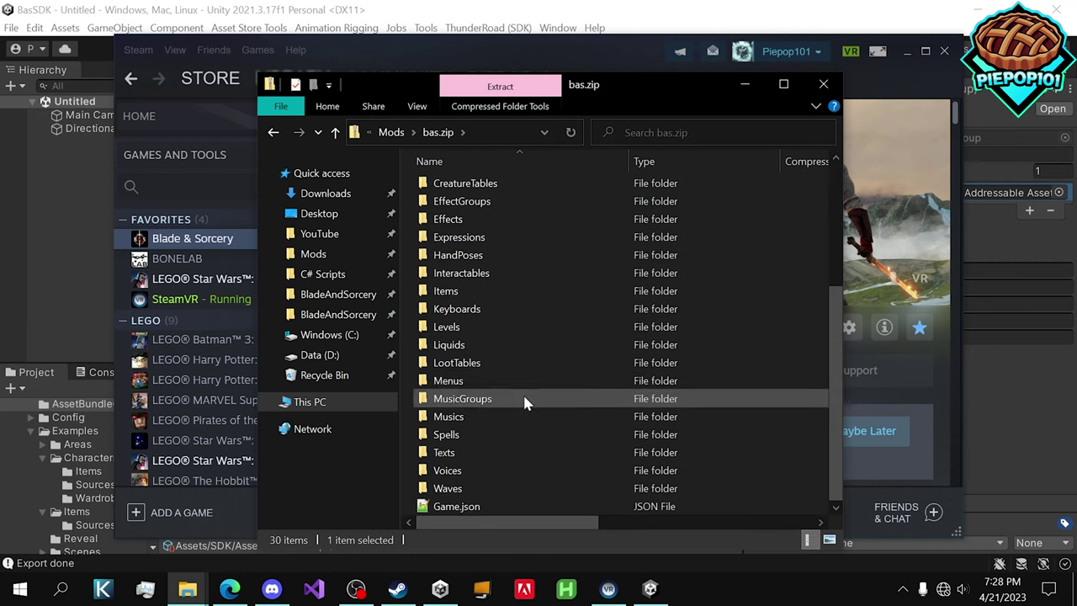
{"action": "scroll", "coordinate": [522, 392], "scroll_direction": "up", "scroll_amount": 4}
{"action": "scroll", "coordinate": [492, 396], "scroll_direction": "down", "scroll_amount": 4}
{"action": "scroll", "coordinate": [507, 345], "scroll_direction": "up", "scroll_amount": 4}
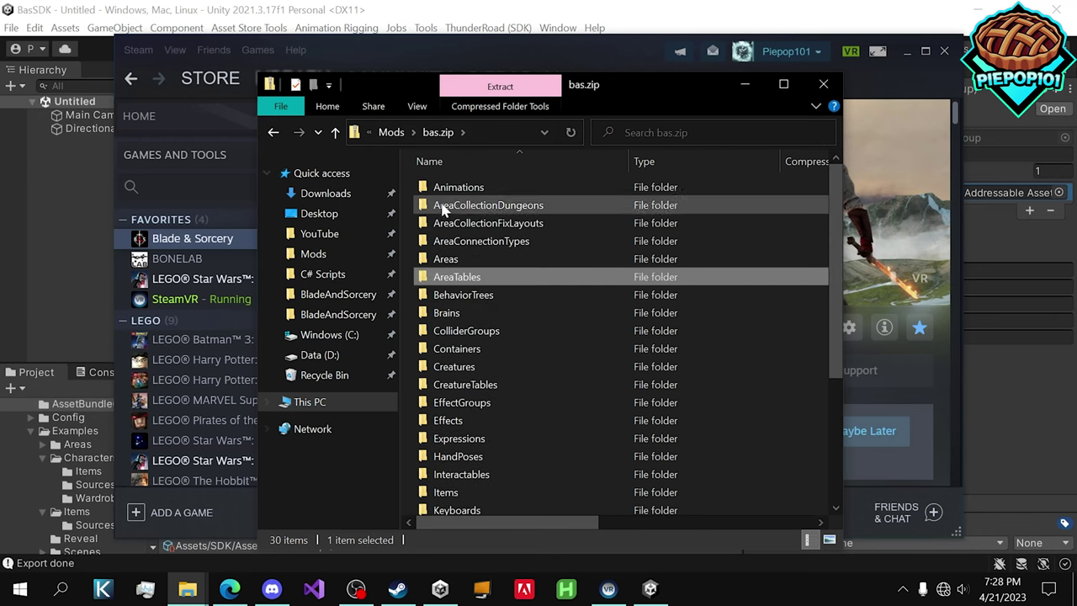
{"action": "double_click", "coordinate": [455, 492]}
{"action": "scroll", "coordinate": [555, 378], "scroll_direction": "down", "scroll_amount": 20}
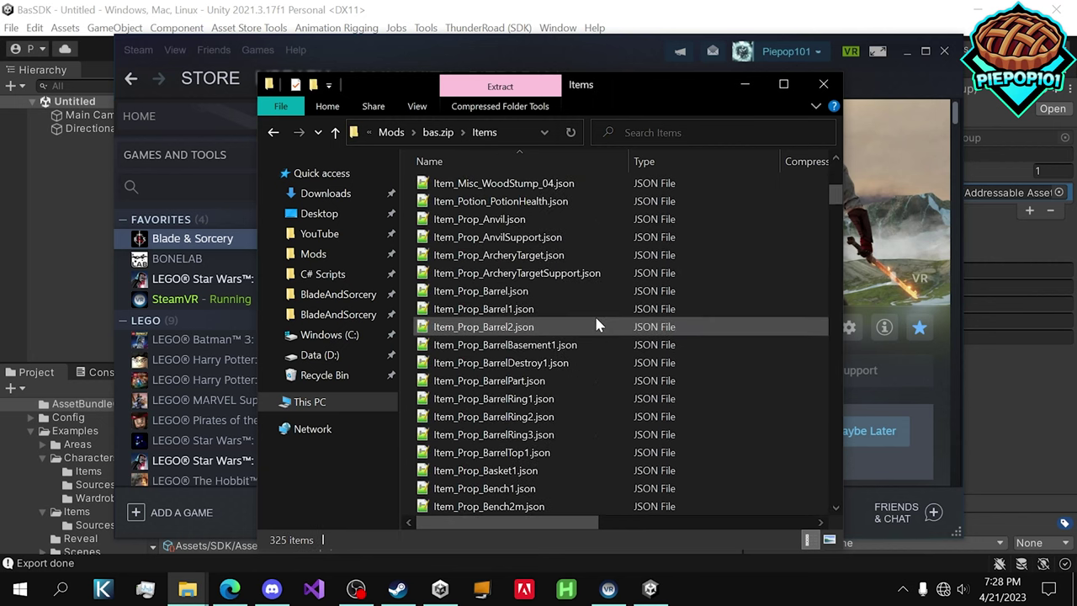
{"action": "scroll", "coordinate": [610, 350], "scroll_direction": "down", "scroll_amount": 20}
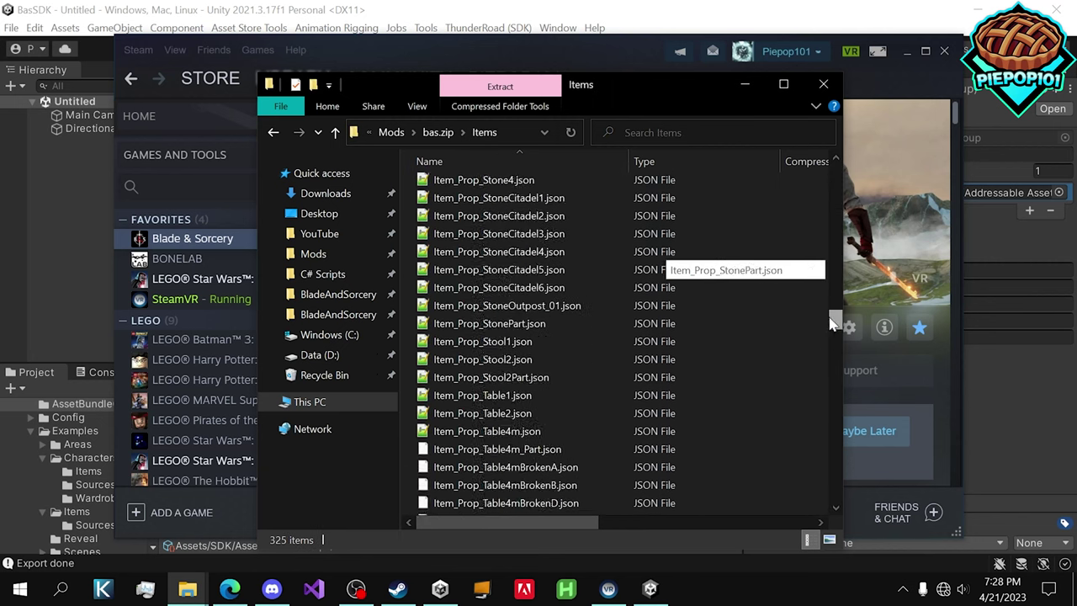
{"action": "left_click", "coordinate": [551, 443]}
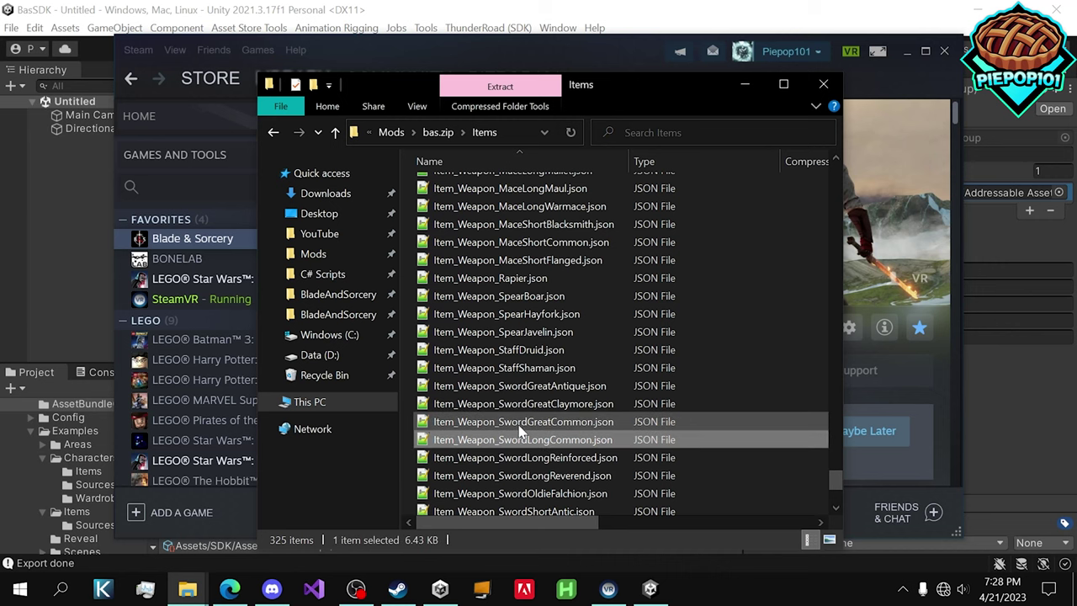
{"action": "left_click", "coordinate": [352, 253]}
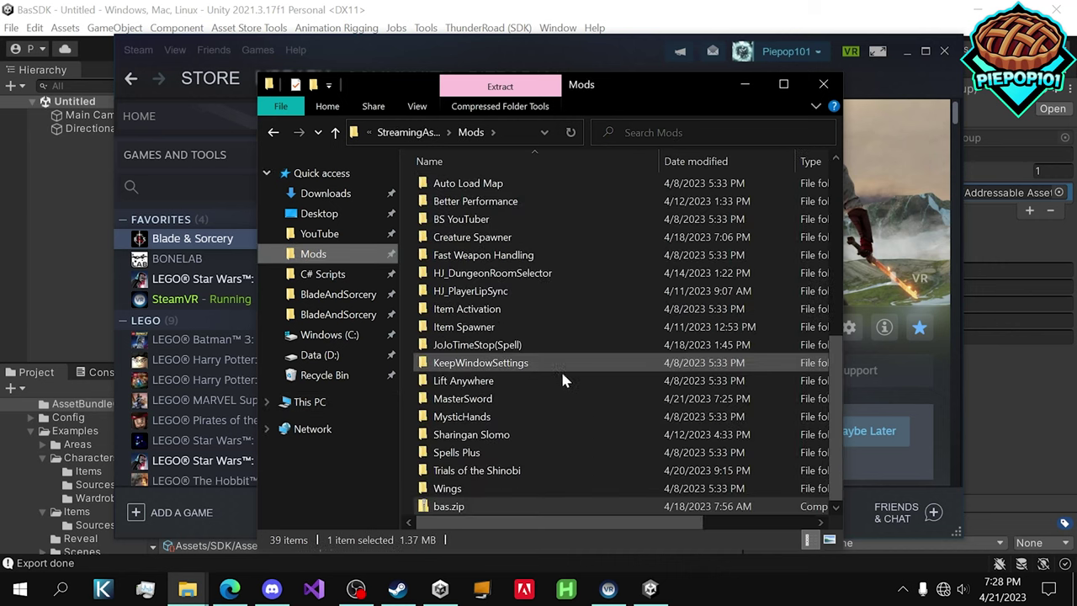
Step: Delete bas.zip and paste the longsword item file into the MasterSword folder
{"action": "right_click", "coordinate": [460, 516]}
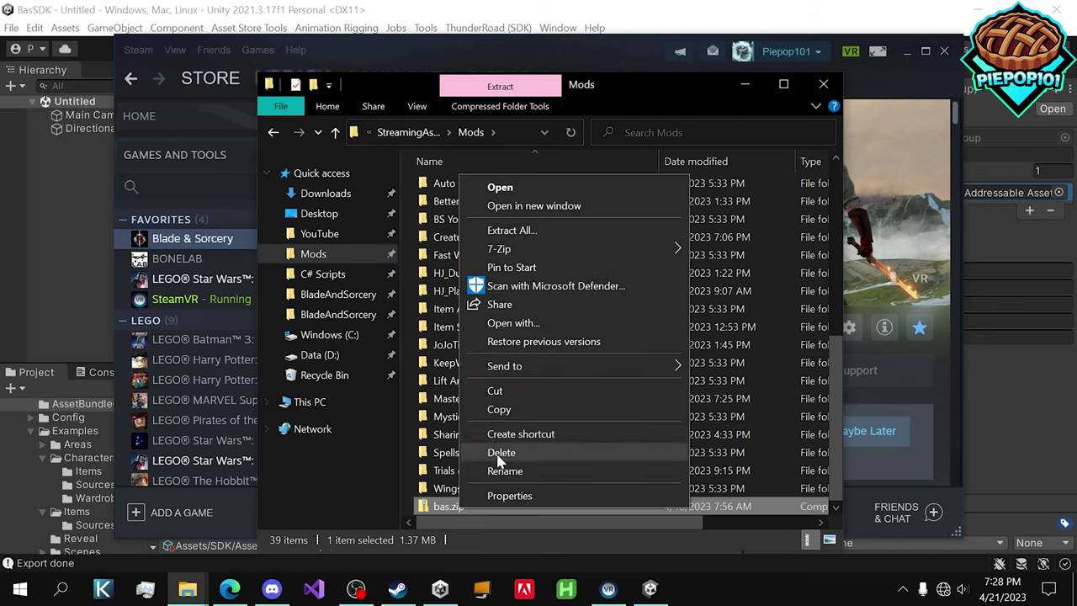
{"action": "left_click", "coordinate": [500, 451]}
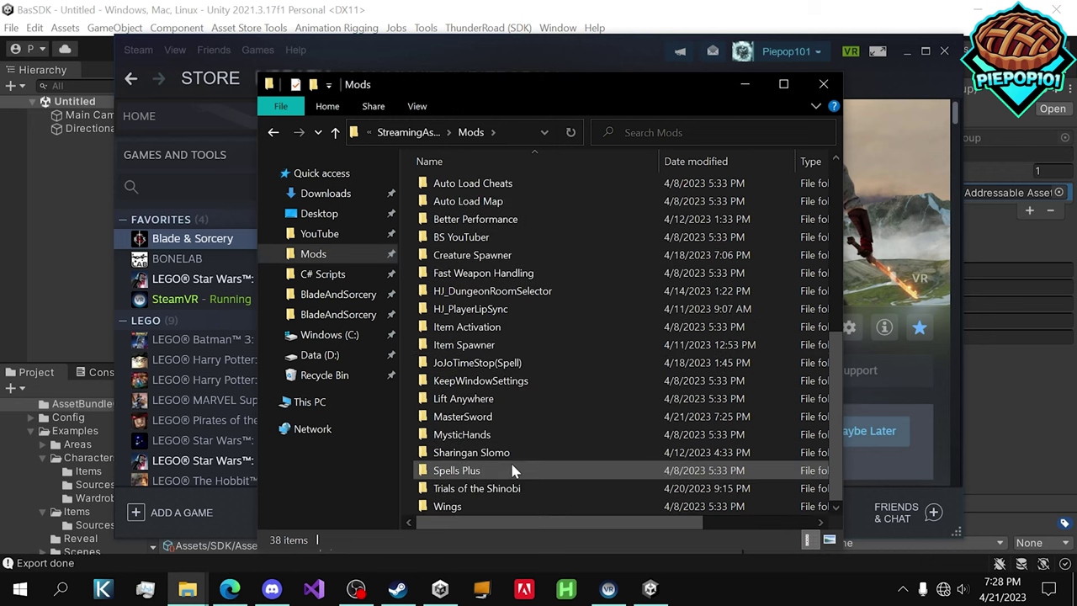
{"action": "double_click", "coordinate": [476, 416]}
{"action": "key", "text": "ctrl+v"}
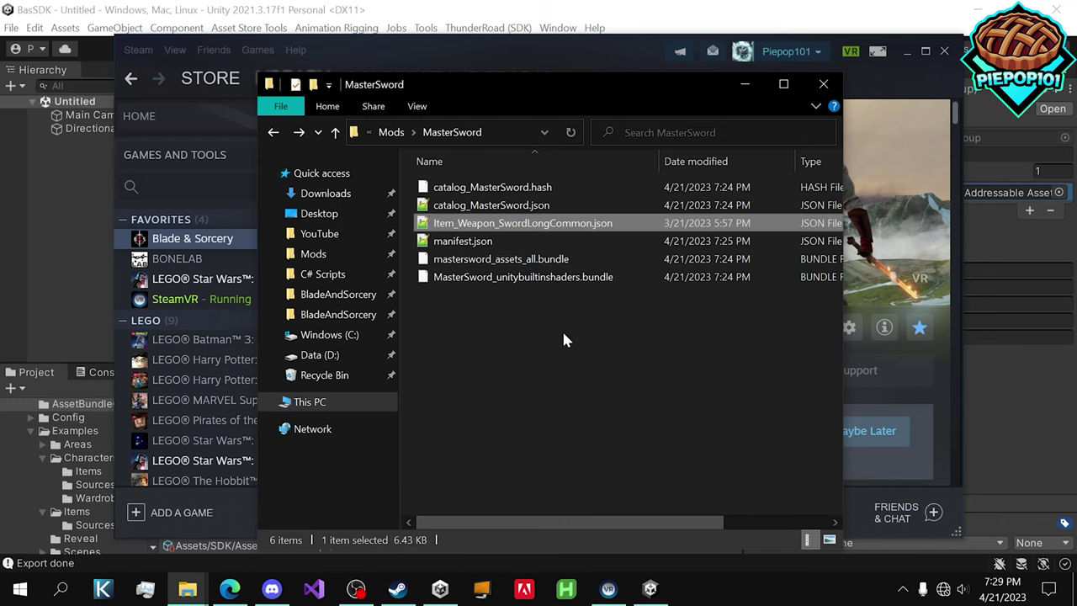
Step: Rename the sword file to Item_Weapon_MasterSword.json and open it in Notepad++
{"action": "left_click", "coordinate": [514, 130]}
{"action": "double_click", "coordinate": [472, 134]}
{"action": "key", "text": "ctrl+c"}
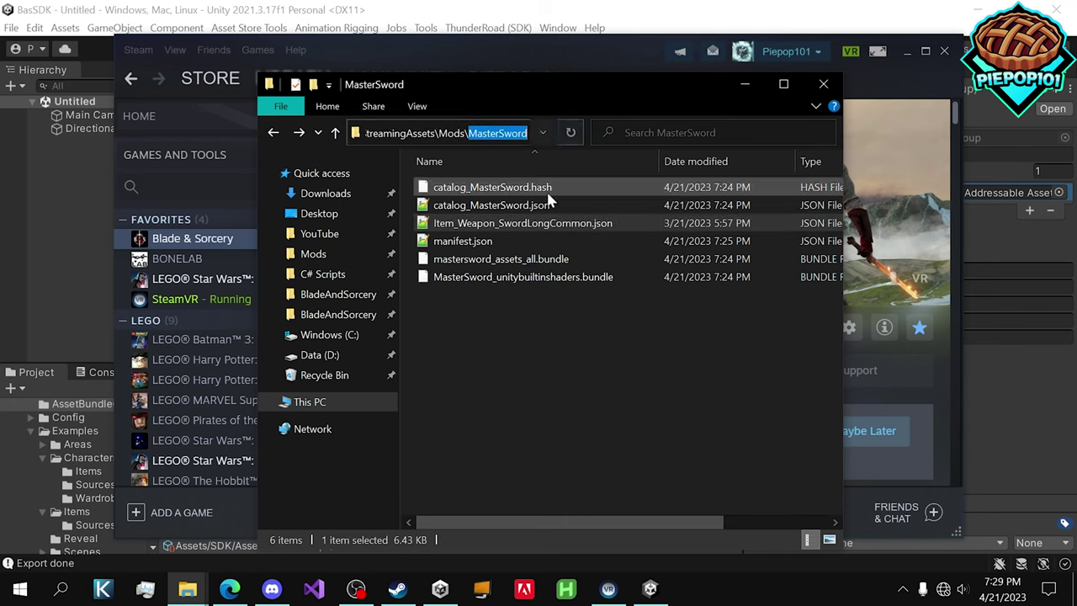
{"action": "left_click", "coordinate": [522, 357]}
{"action": "left_click", "coordinate": [505, 224]}
{"action": "left_click", "coordinate": [496, 223]}
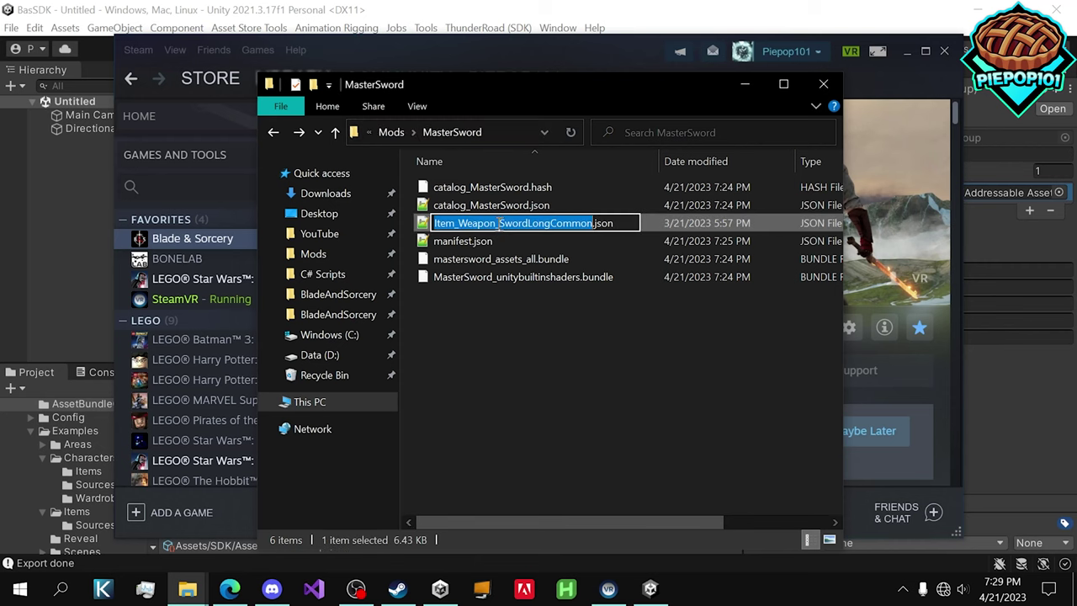
{"action": "left_click_drag", "start_coordinate": [499, 223], "coordinate": [592, 226]}
{"action": "key", "text": "ctrl+v"}
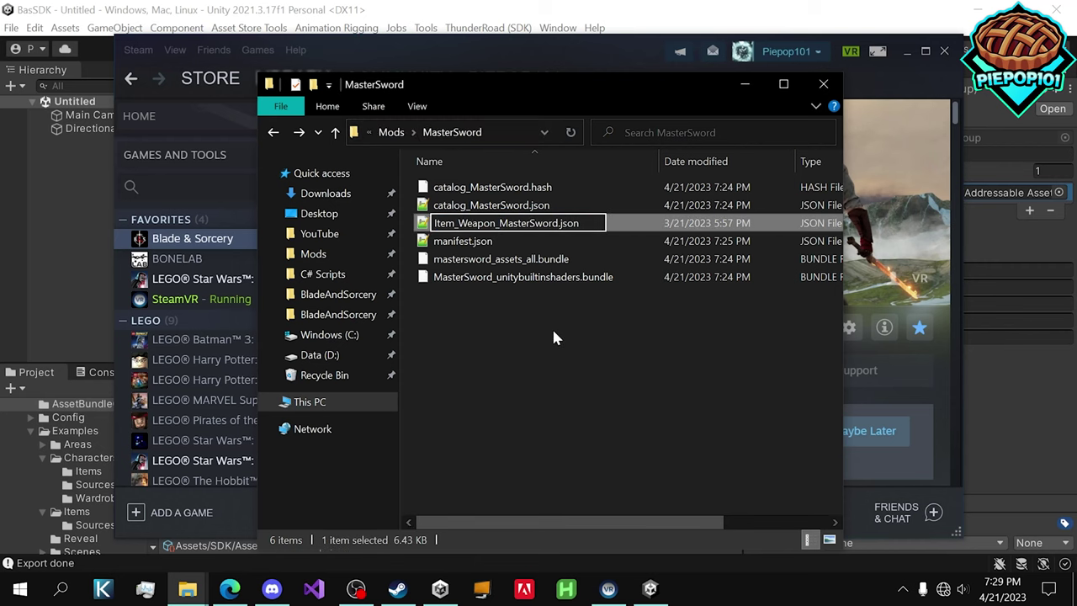
{"action": "key", "text": "Return"}
{"action": "double_click", "coordinate": [528, 226]}
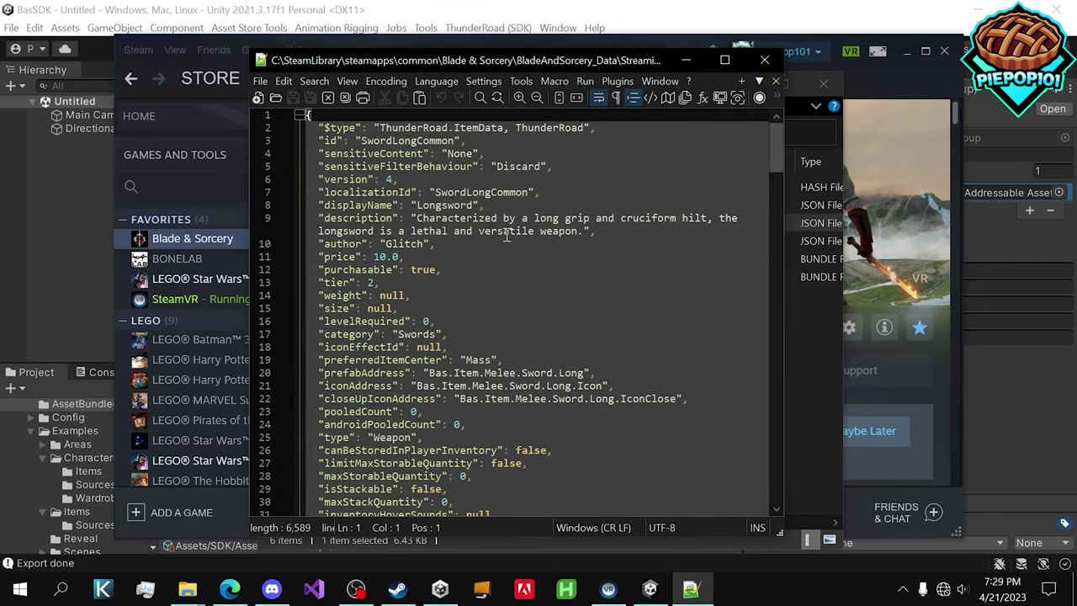
Step: Set the item's id, localizationId and displayName to MasterSword
{"action": "double_click", "coordinate": [389, 141]}
{"action": "key", "text": "ctrl+v"}
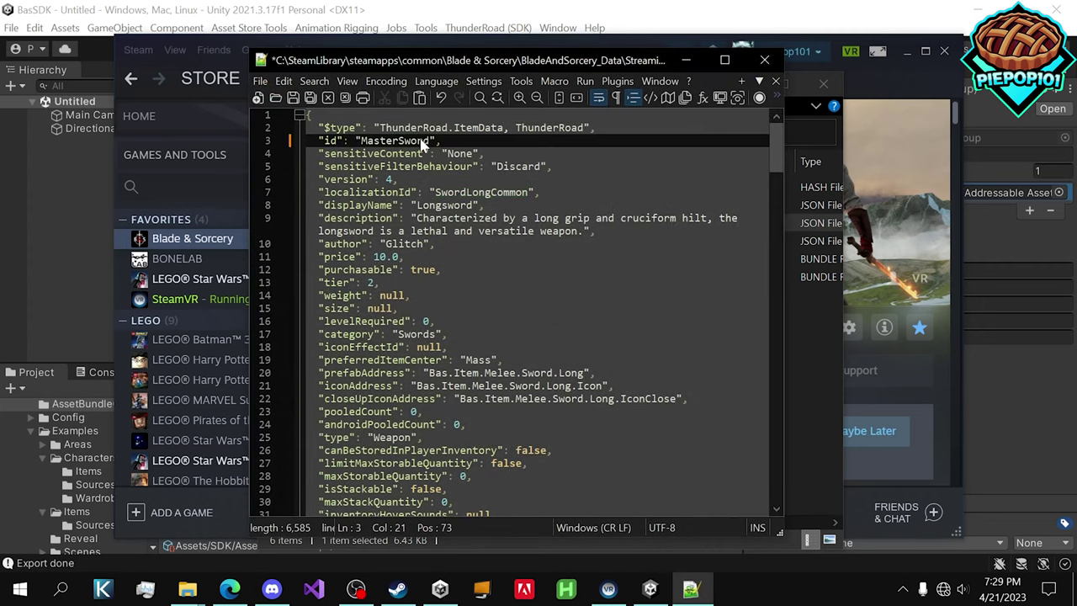
{"action": "double_click", "coordinate": [382, 141]}
{"action": "key", "text": "ctrl+c"}
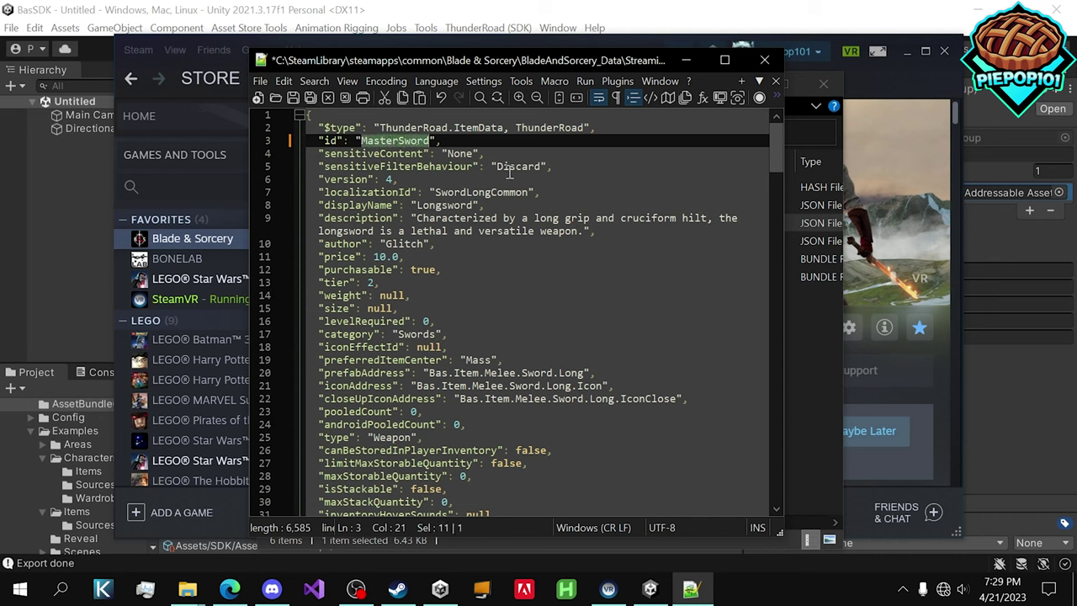
{"action": "double_click", "coordinate": [489, 192]}
{"action": "key", "text": "ctrl+v"}
{"action": "double_click", "coordinate": [450, 205]}
{"action": "key", "text": "ctrl+v"}
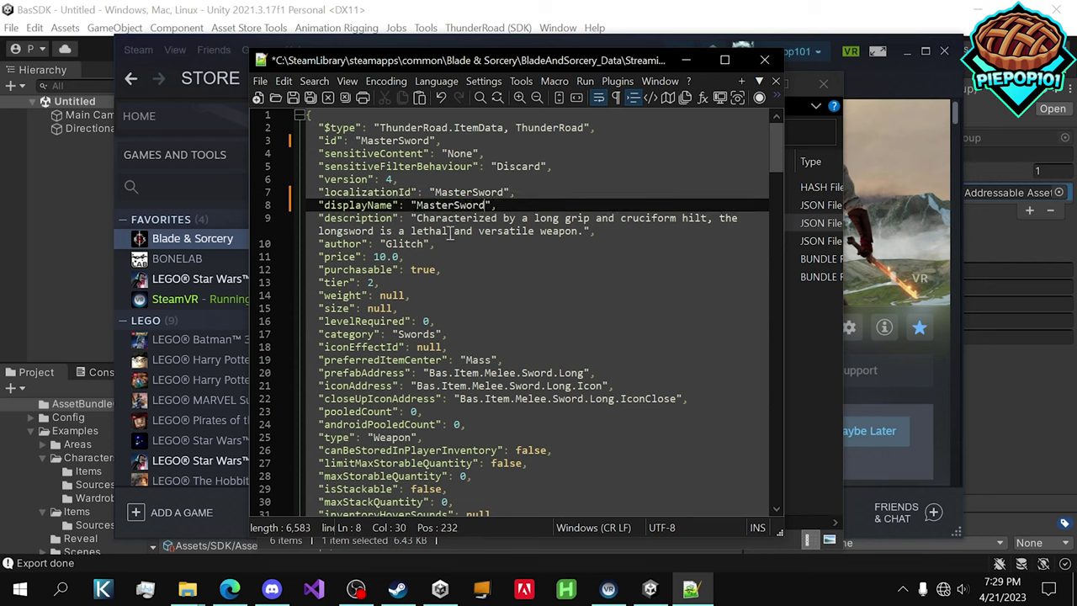
Step: Change the description to 'Subscribe to me!!!' and the author to the creator's name
{"action": "left_click_drag", "start_coordinate": [415, 218], "coordinate": [583, 230]}
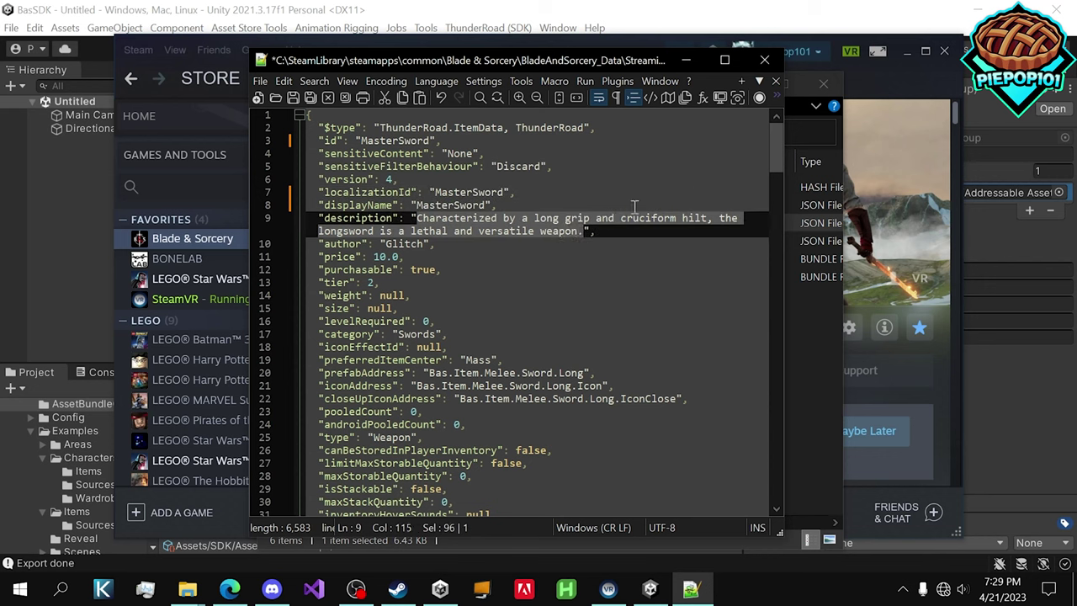
{"action": "type", "text": "Subscribe to "}
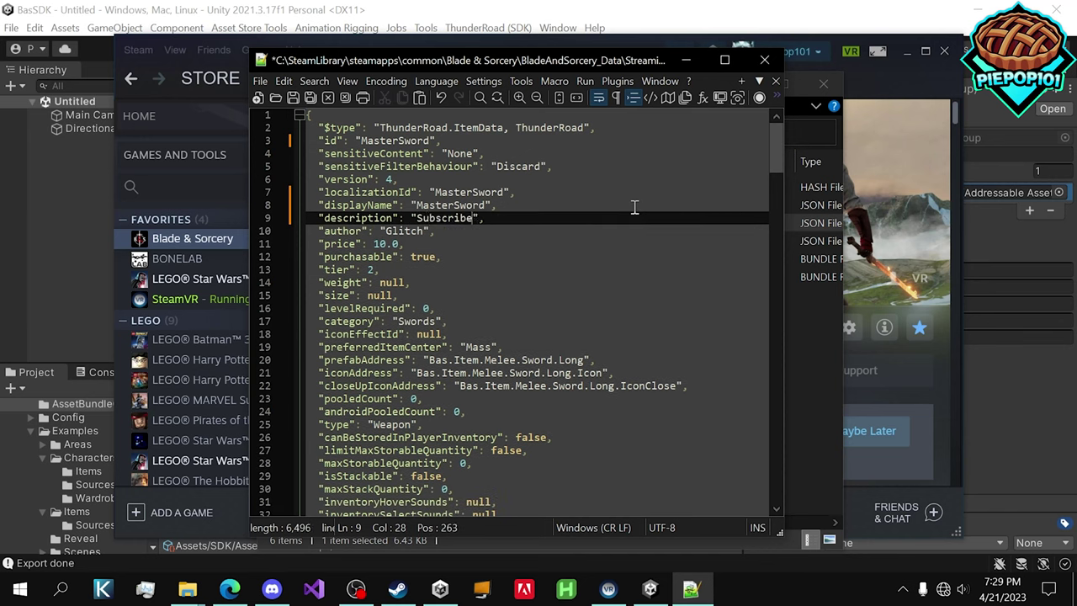
{"action": "type", "text": "me!!!"}
{"action": "double_click", "coordinate": [399, 234]}
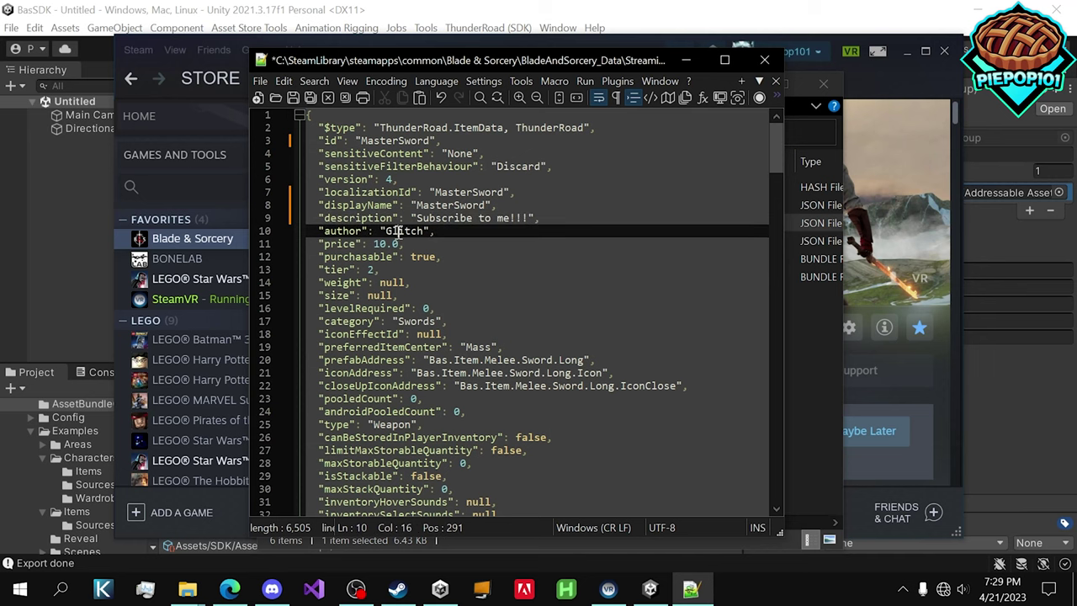
{"action": "type", "text": "Piepop101"}
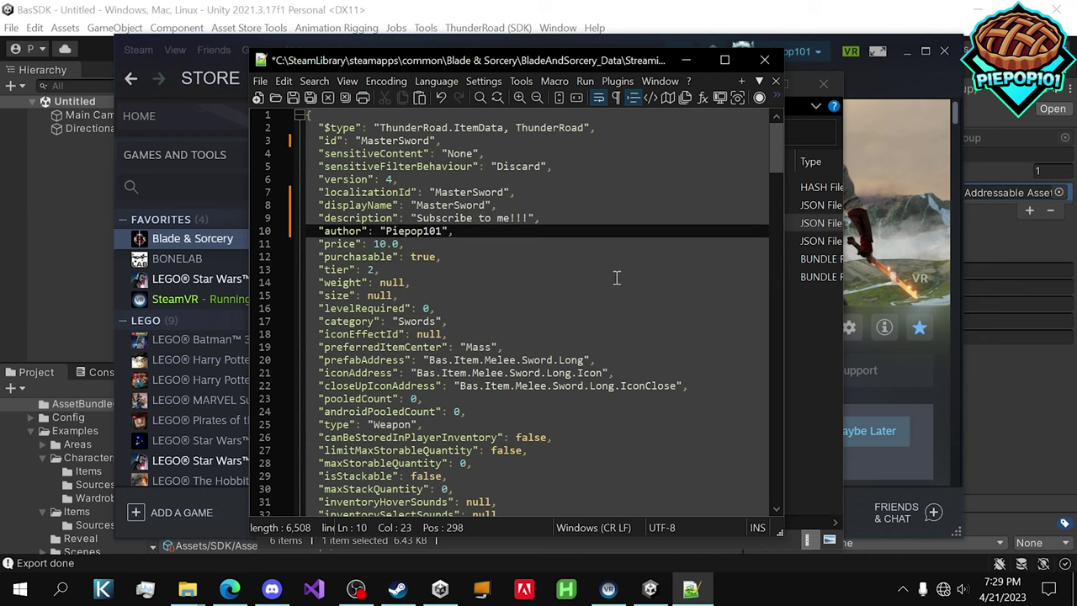
{"action": "left_click_drag", "start_coordinate": [590, 68], "coordinate": [520, 64]}
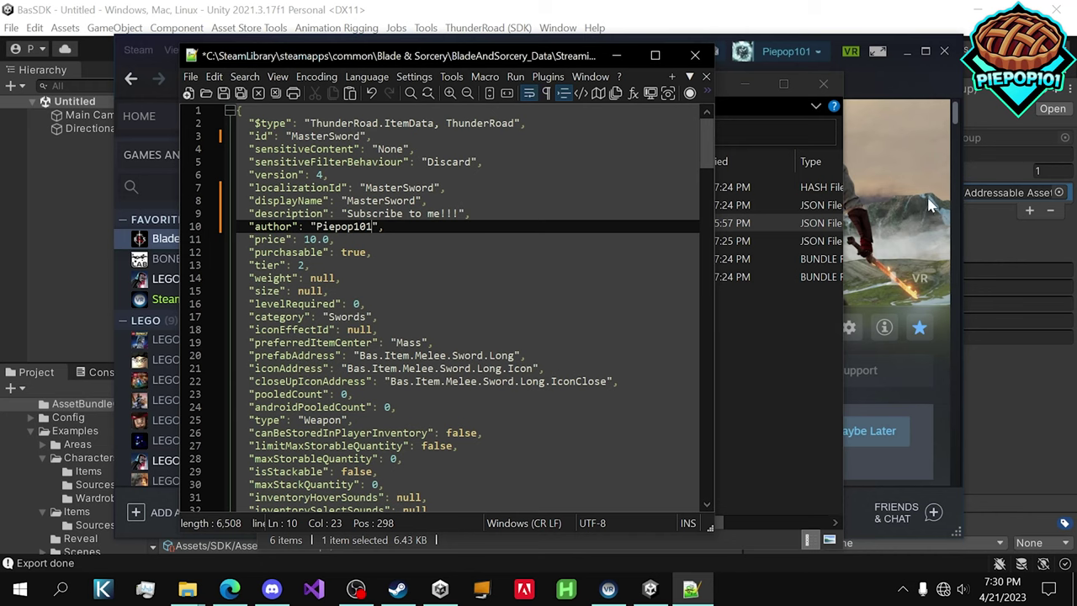
Step: Set prefabAddress to the sword prefab's address copied from the Addressables Groups
{"action": "left_click", "coordinate": [840, 17]}
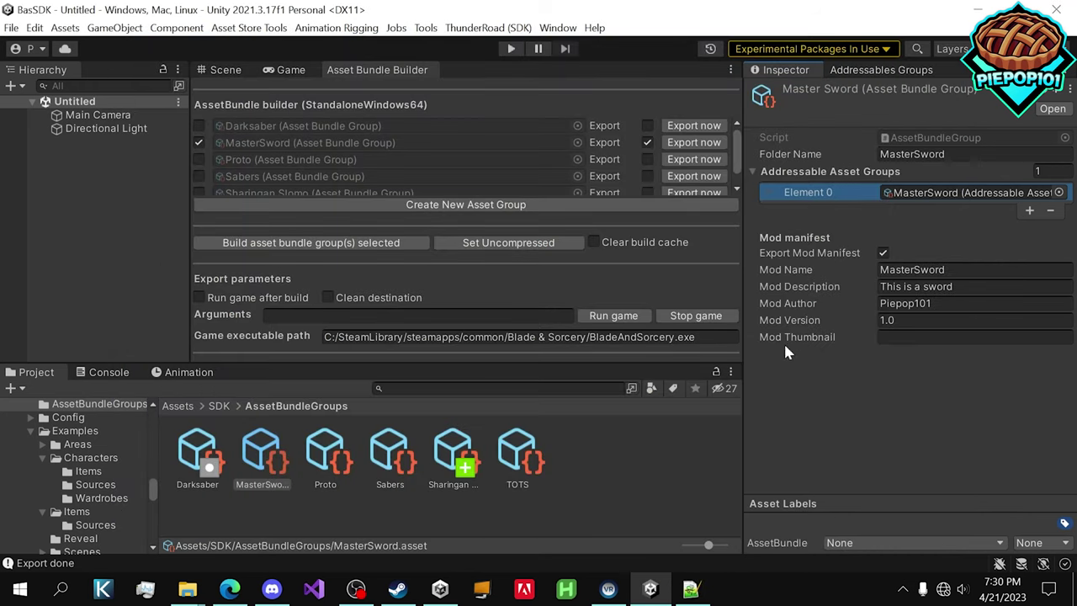
{"action": "left_click", "coordinate": [881, 70]}
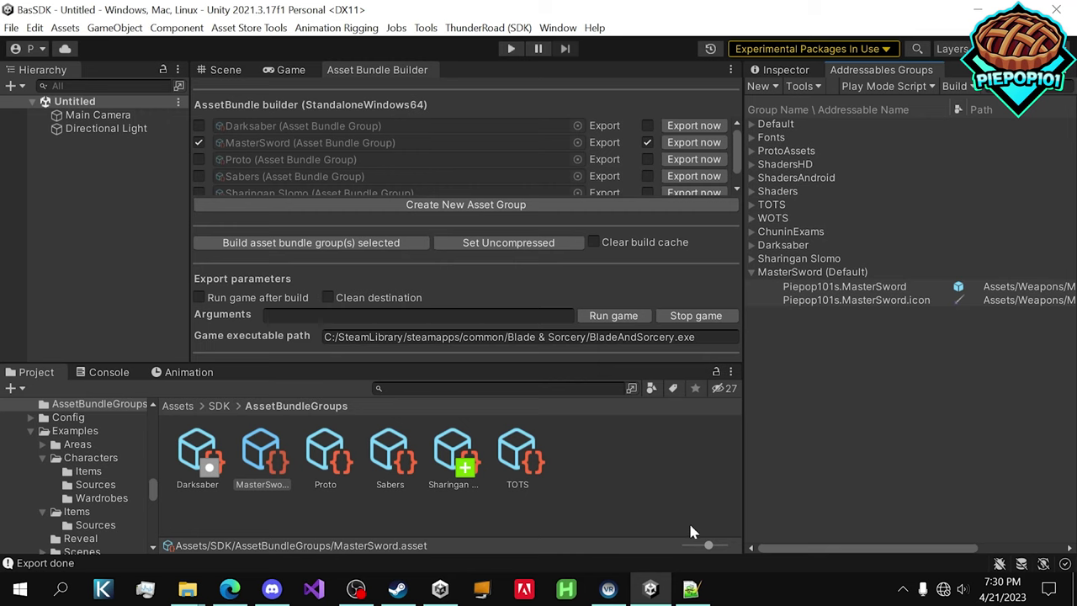
{"action": "left_click", "coordinate": [691, 589]}
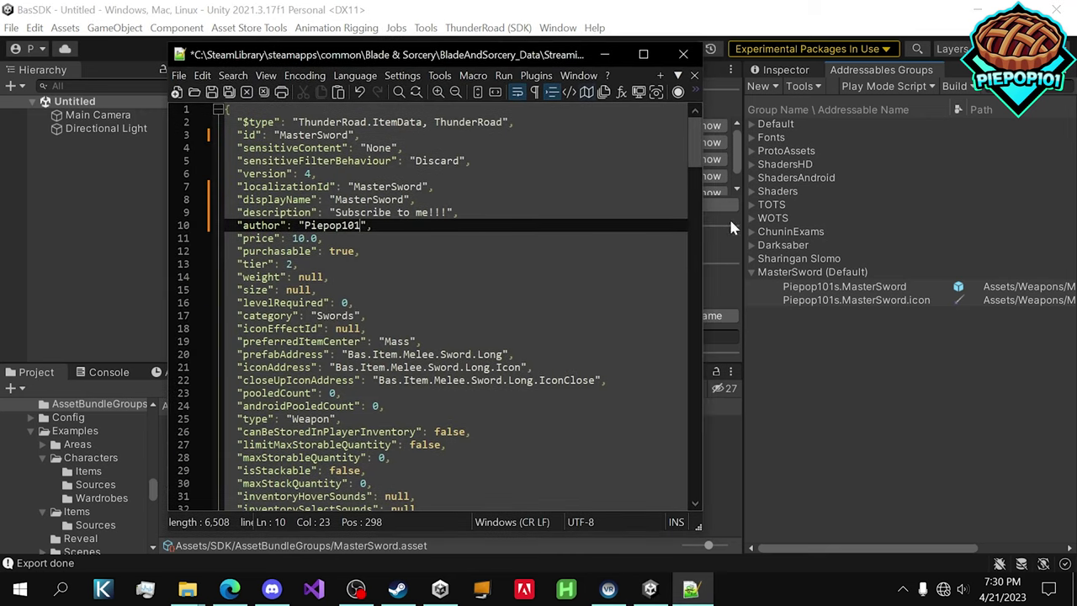
{"action": "left_click", "coordinate": [833, 290]}
{"action": "double_click", "coordinate": [845, 290]}
{"action": "key", "text": "ctrl+c"}
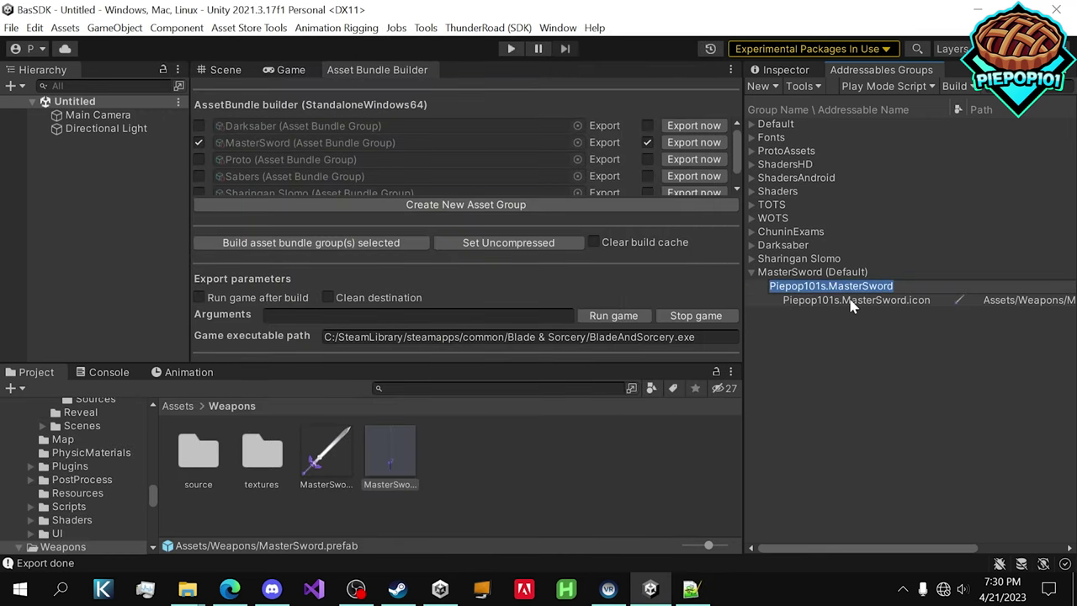
{"action": "left_click", "coordinate": [691, 589]}
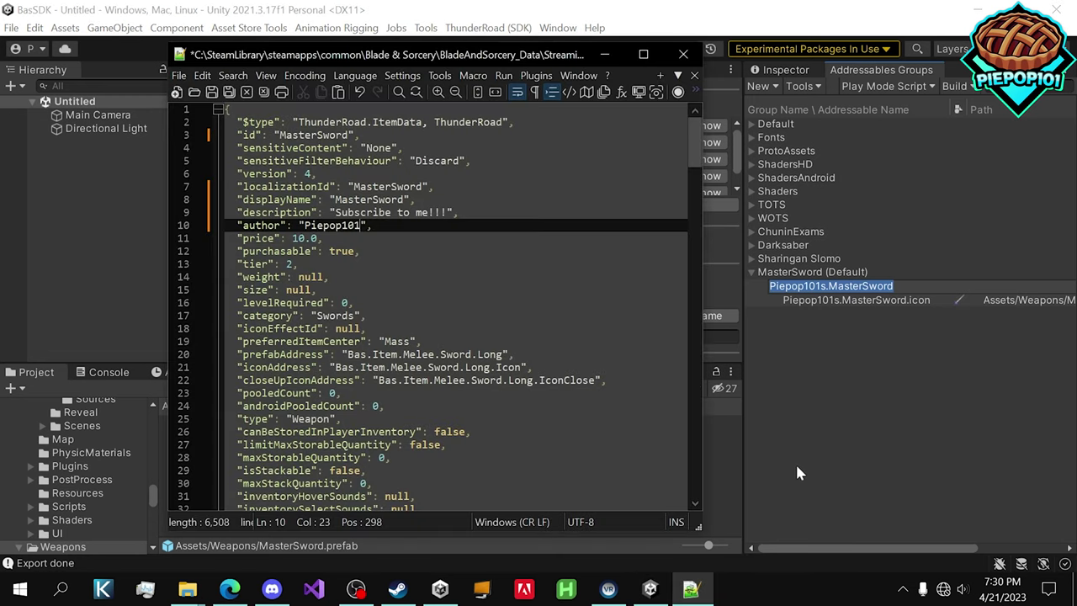
{"action": "double_click", "coordinate": [290, 354]}
{"action": "left_click_drag", "start_coordinate": [348, 354], "coordinate": [505, 354]}
{"action": "key", "text": "ctrl+v"}
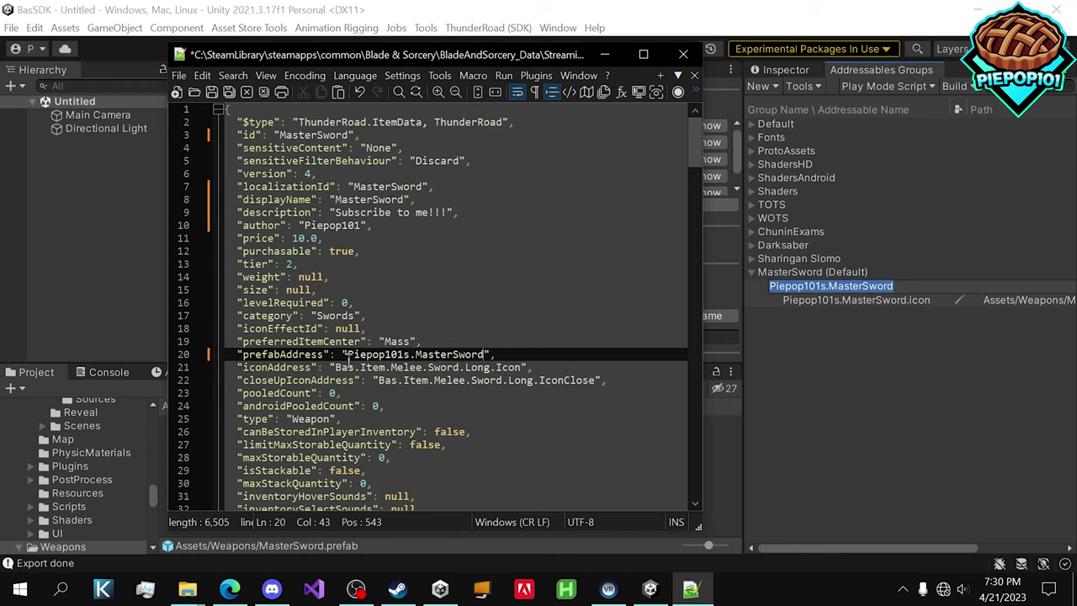
{"action": "left_click_drag", "start_coordinate": [342, 354], "coordinate": [345, 354]}
{"action": "left_click_drag", "start_coordinate": [478, 354], "coordinate": [492, 355]}
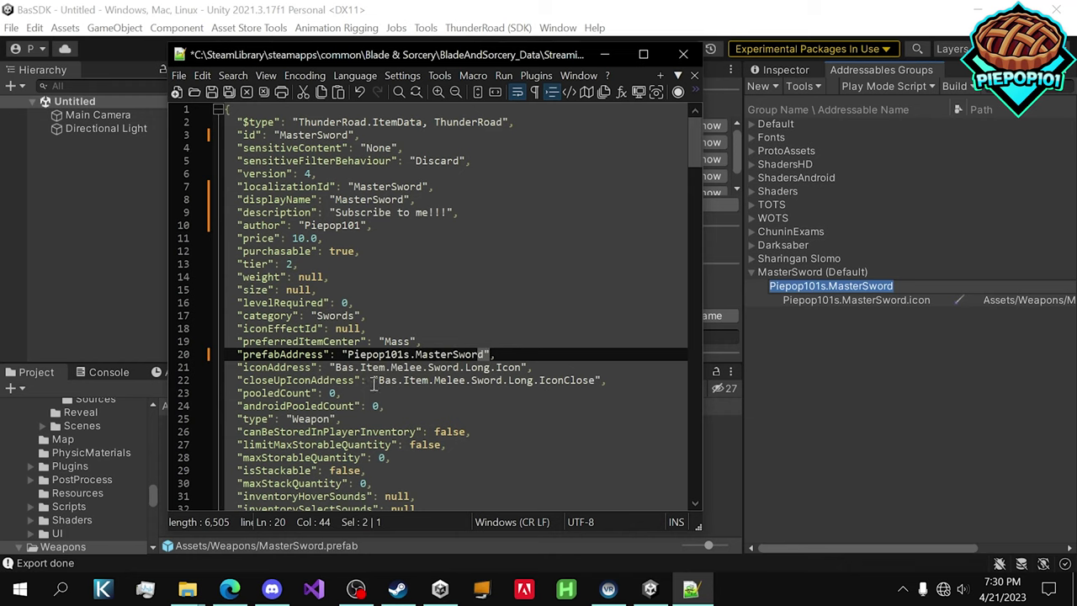
Step: Point iconAddress and closeUpIconAddress to the sword icon's address and set category to Exotics
{"action": "left_click", "coordinate": [866, 300]}
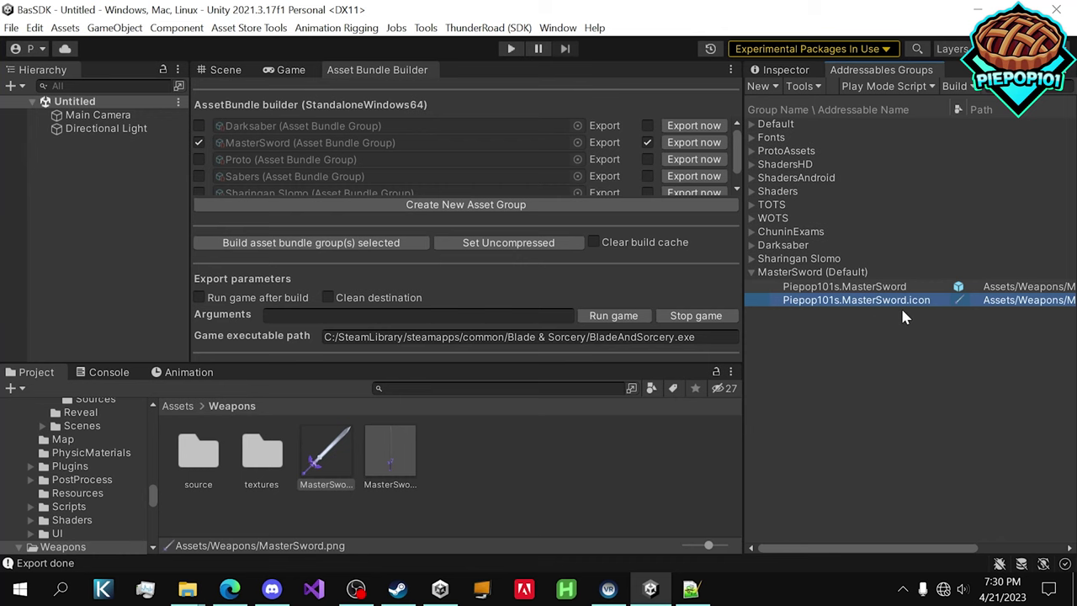
{"action": "left_click", "coordinate": [904, 305]}
{"action": "key", "text": "ctrl+c"}
{"action": "left_click", "coordinate": [866, 382]}
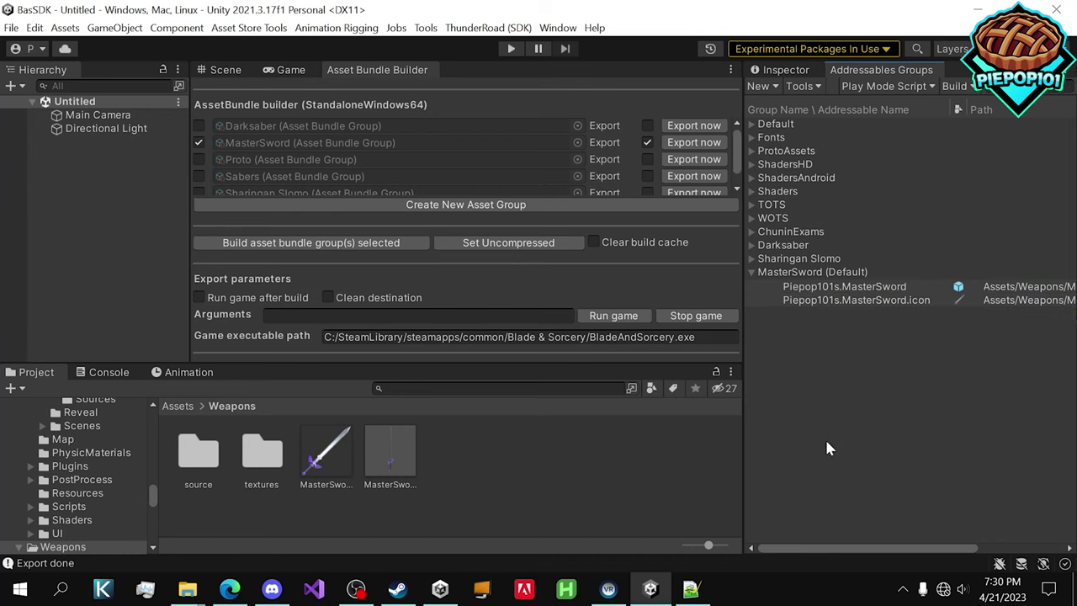
{"action": "left_click", "coordinate": [692, 589]}
{"action": "left_click_drag", "start_coordinate": [335, 367], "coordinate": [522, 368]}
{"action": "key", "text": "ctrl+v"}
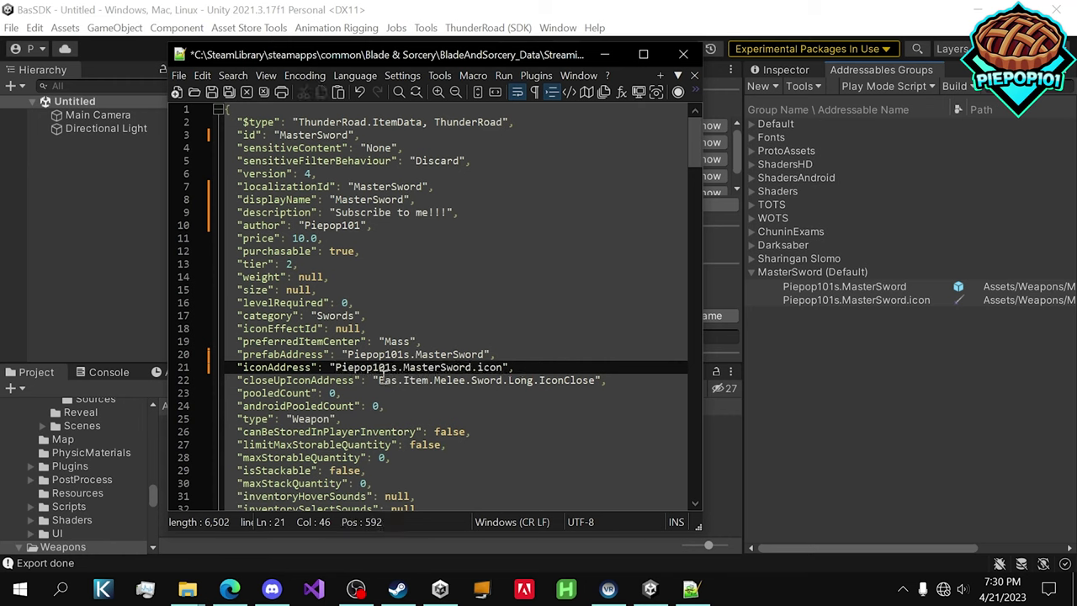
{"action": "left_click_drag", "start_coordinate": [378, 380], "coordinate": [597, 381]}
{"action": "key", "text": "ctrl+v"}
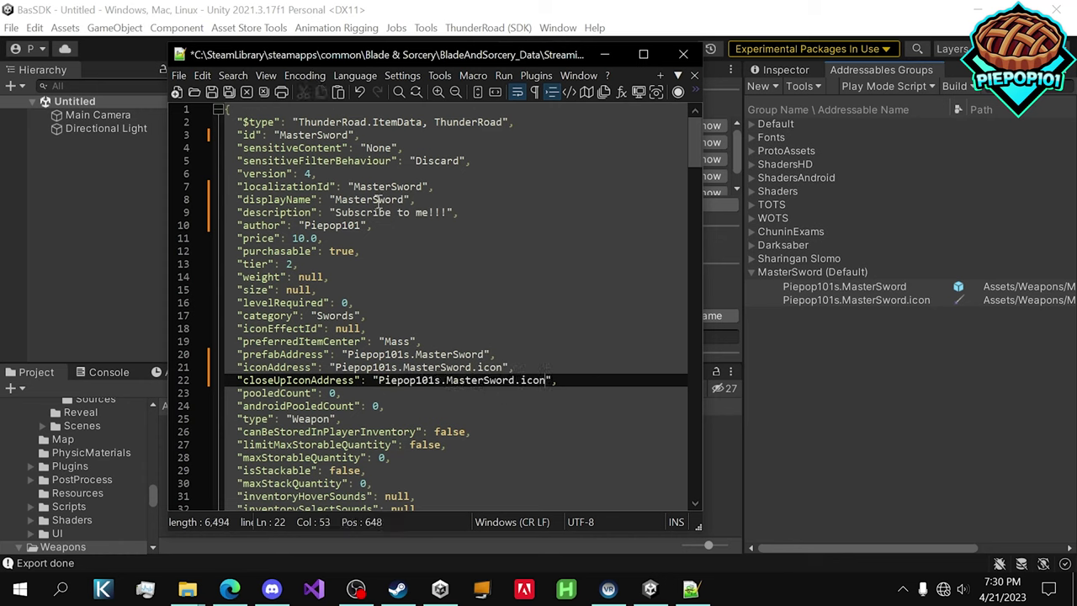
{"action": "double_click", "coordinate": [334, 315]}
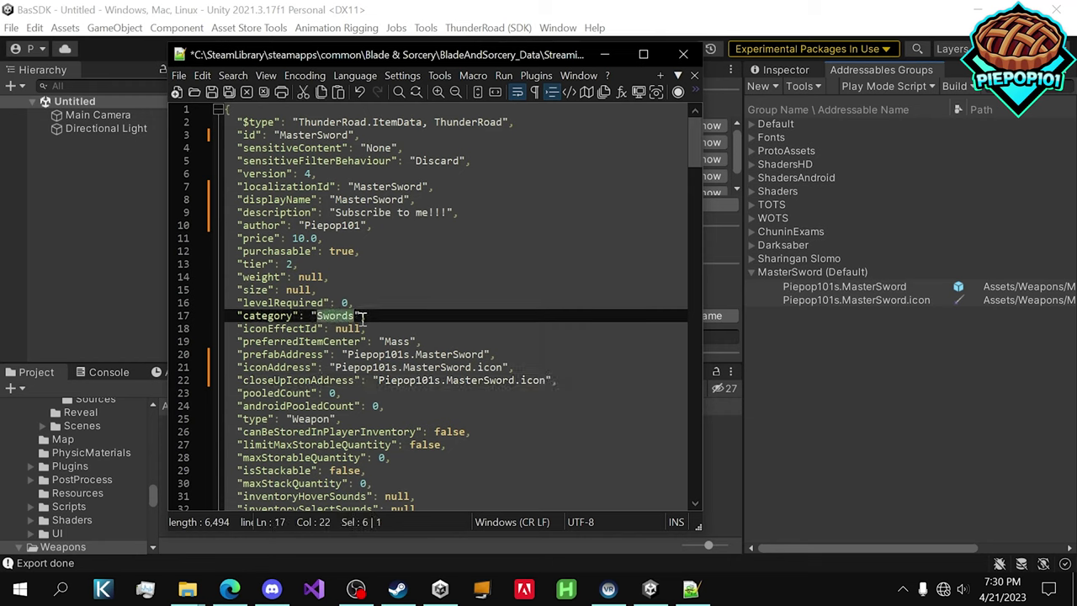
{"action": "type", "text": "Exotics"}
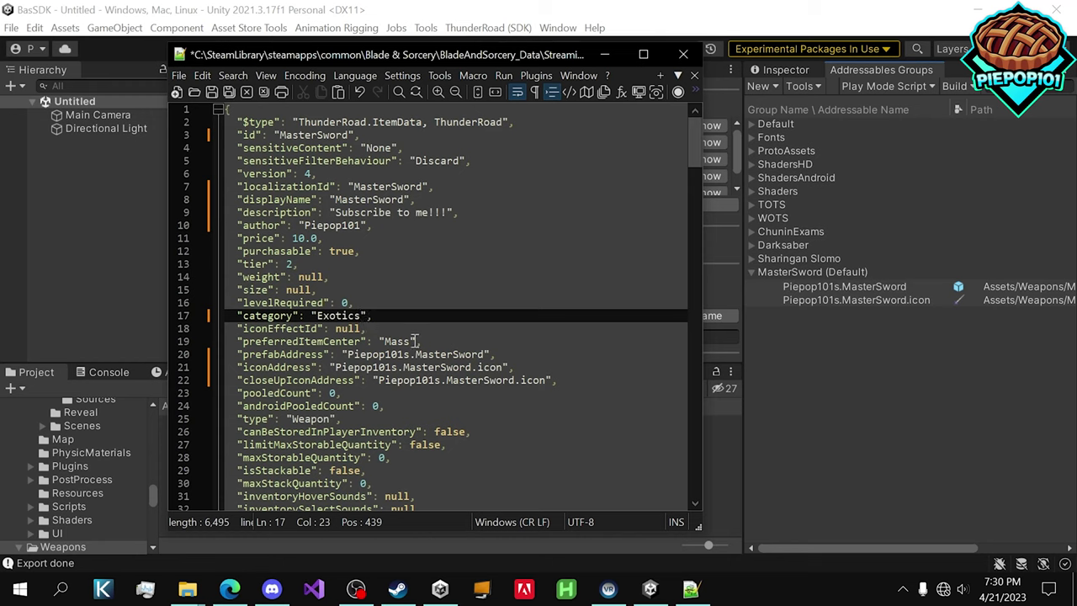
Step: Set mass to 1.0 and the mana regen and both spell-charge multipliers to 100.0
{"action": "scroll", "coordinate": [461, 358], "scroll_direction": "down", "scroll_amount": 4}
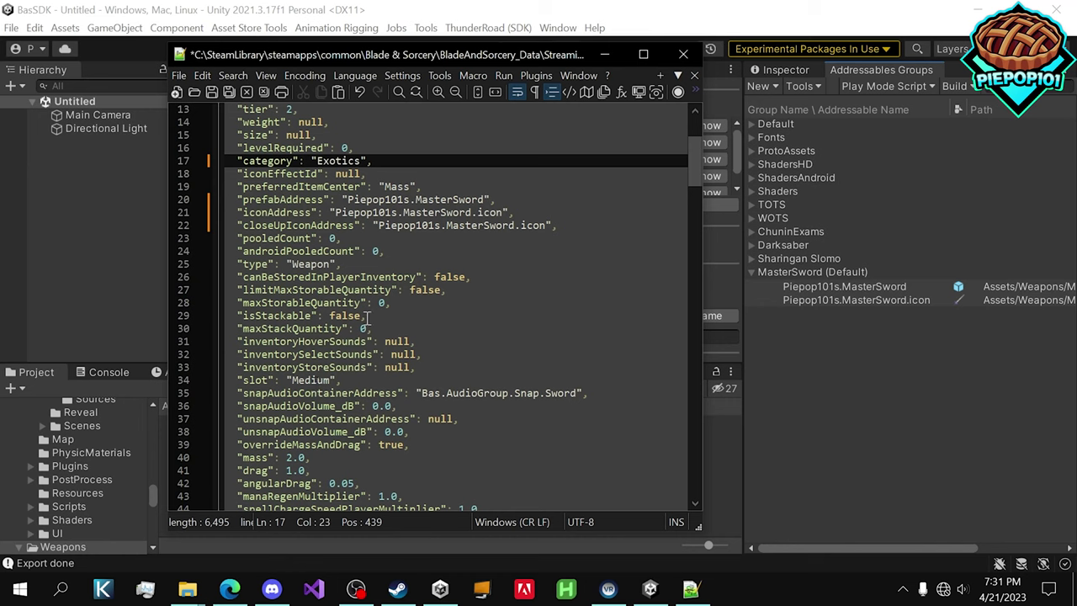
{"action": "scroll", "coordinate": [308, 371], "scroll_direction": "down", "scroll_amount": 2}
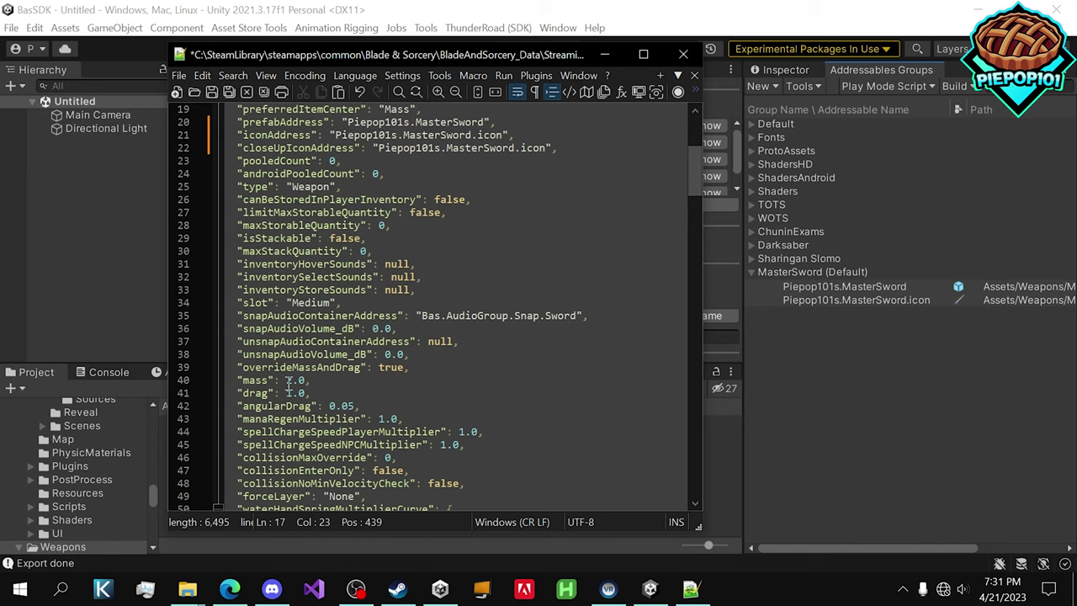
{"action": "left_click_drag", "start_coordinate": [287, 380], "coordinate": [293, 380]}
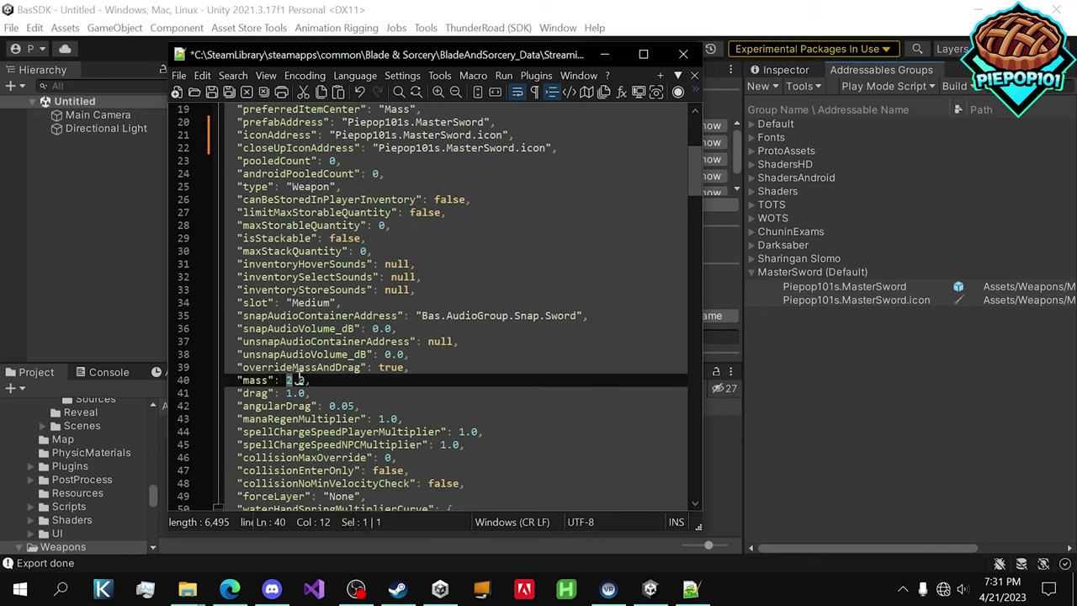
{"action": "type", "text": "1"}
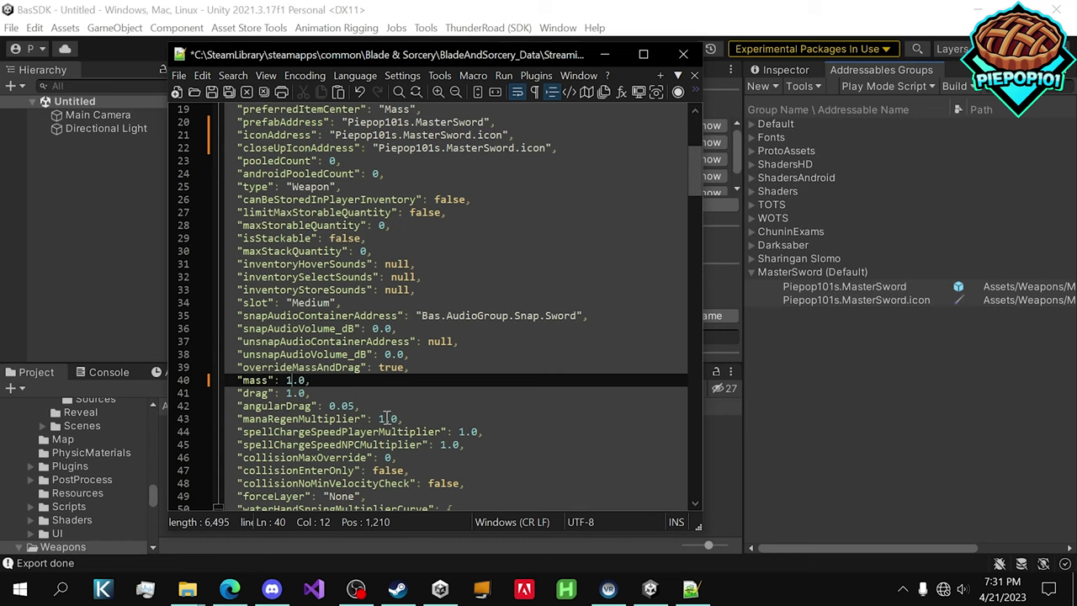
{"action": "left_click", "coordinate": [373, 418]}
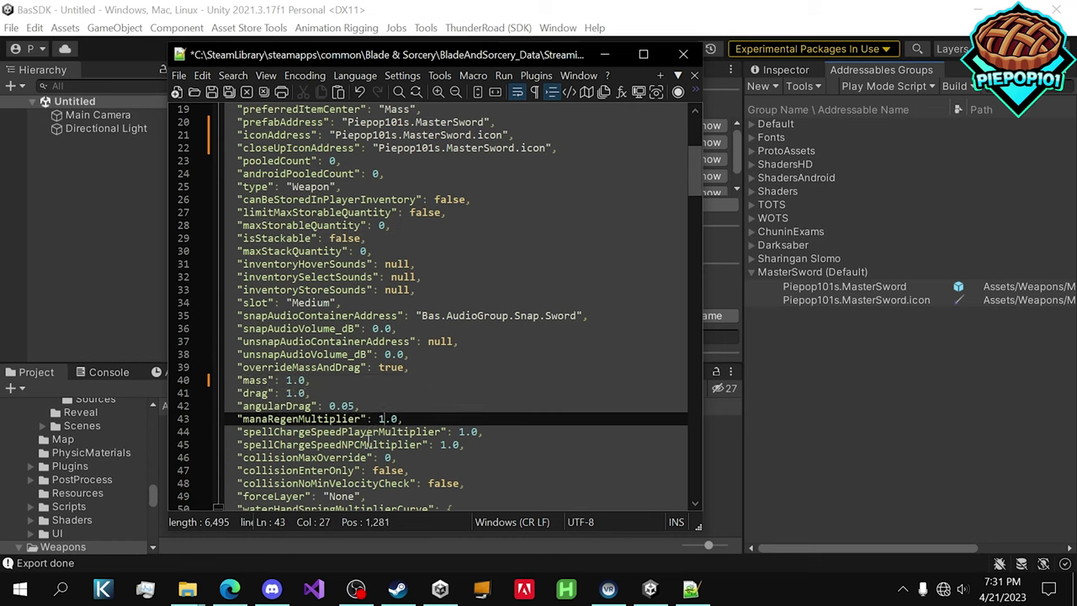
{"action": "type", "text": "00"}
{"action": "left_click", "coordinate": [465, 431]}
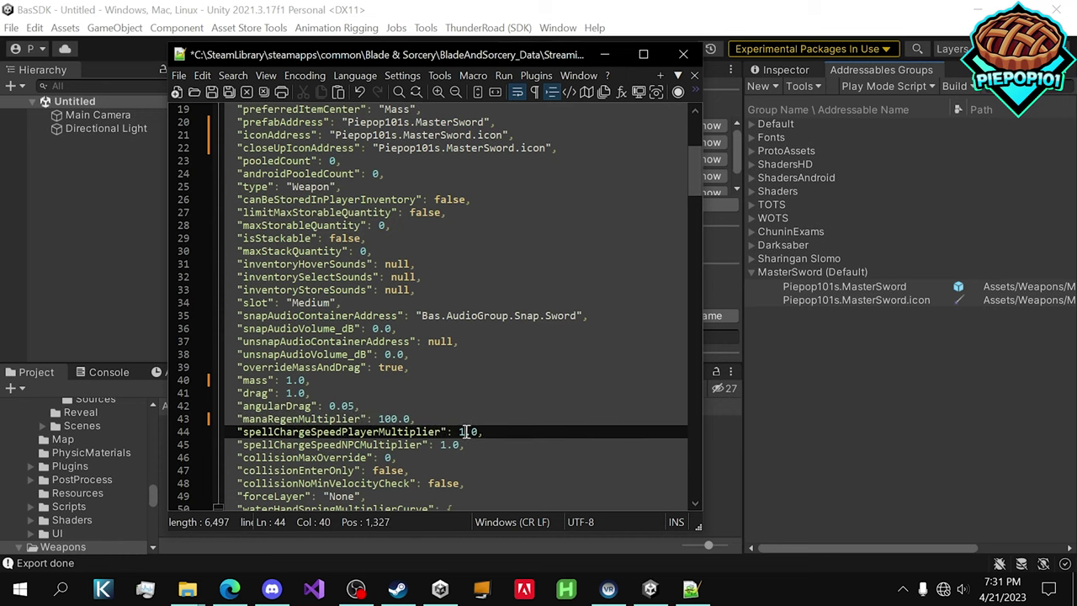
{"action": "type", "text": "00"}
{"action": "left_click", "coordinate": [447, 445]}
{"action": "type", "text": "00"}
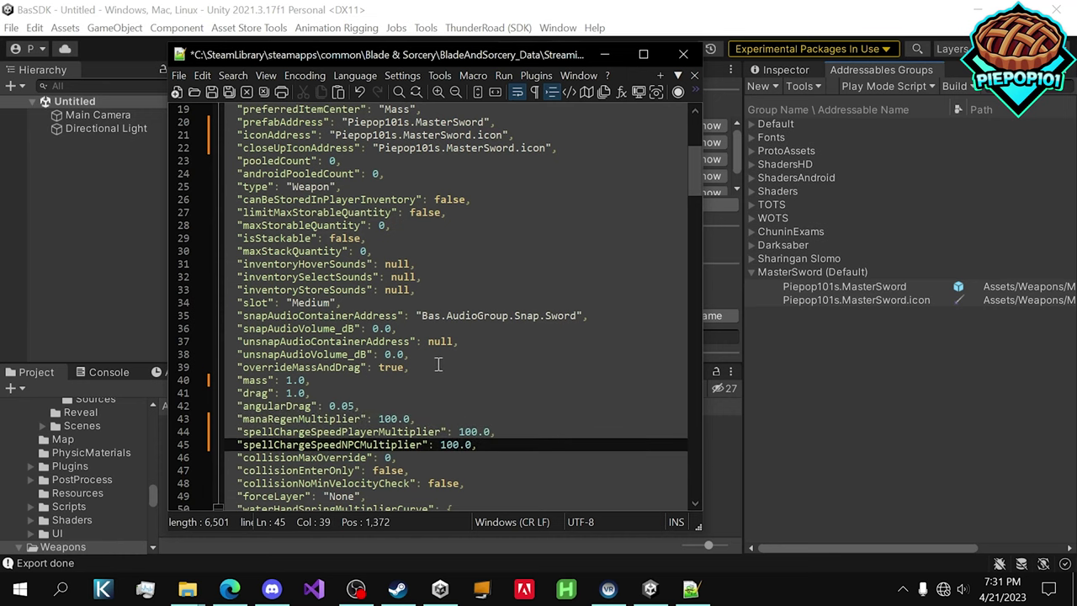
Step: Set flyFromThrow to true and flyThrowAngle to 145.0, then save the JSON file
{"action": "scroll", "coordinate": [487, 408], "scroll_direction": "down", "scroll_amount": 20}
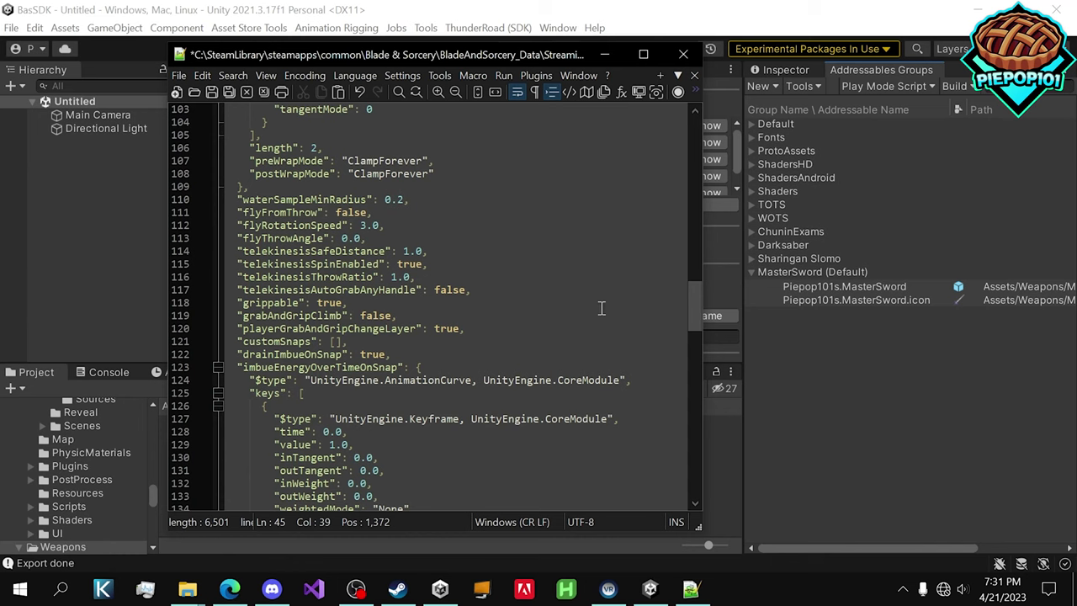
{"action": "left_click_drag", "start_coordinate": [472, 59], "coordinate": [601, 57]}
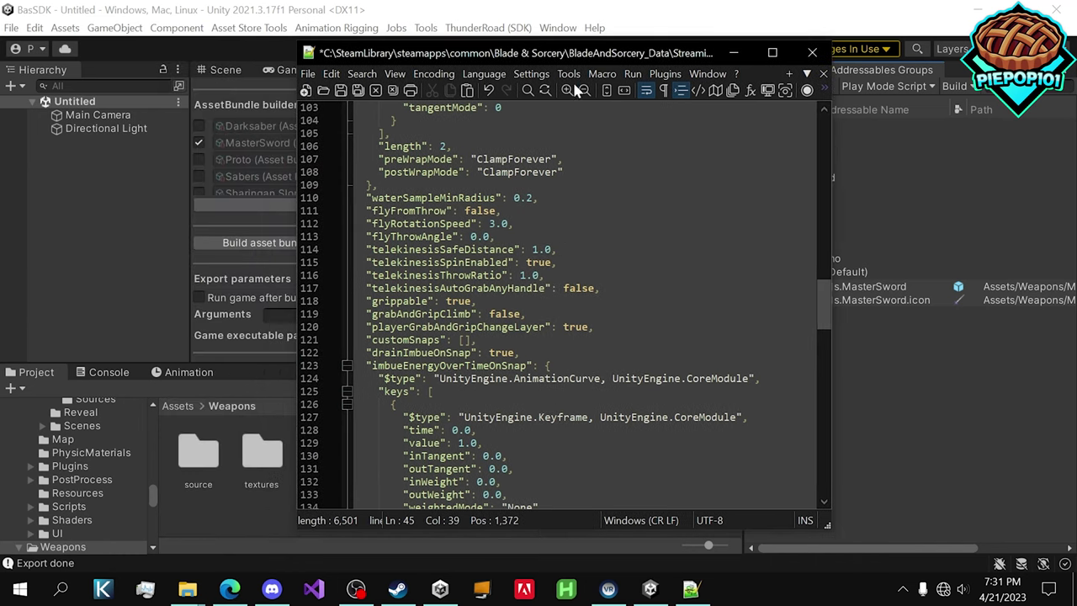
{"action": "double_click", "coordinate": [480, 211]}
{"action": "type", "text": "true"}
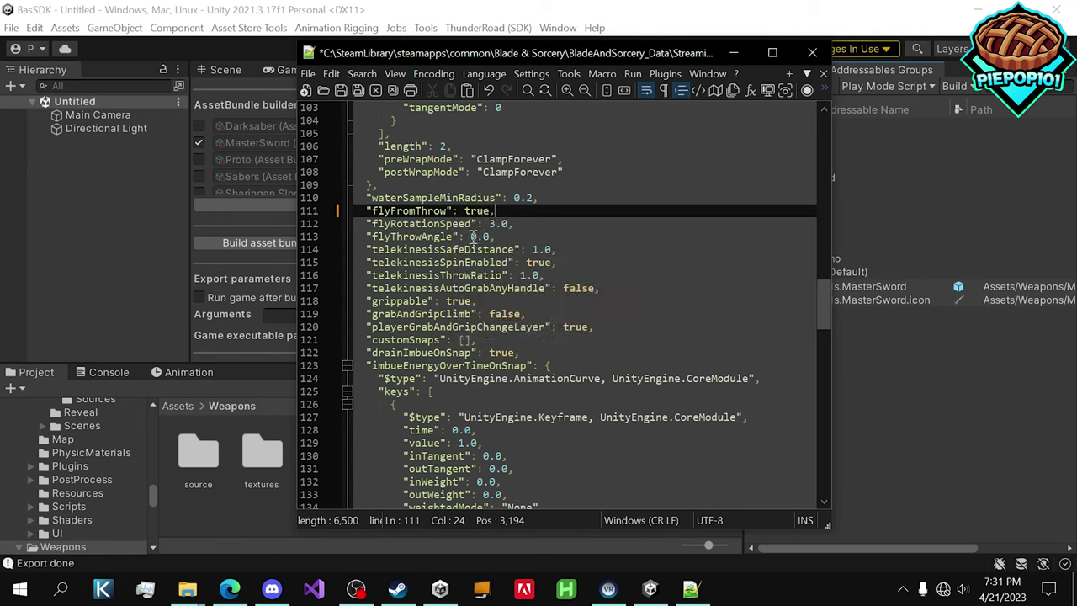
{"action": "double_click", "coordinate": [473, 237]}
{"action": "type", "text": "145"}
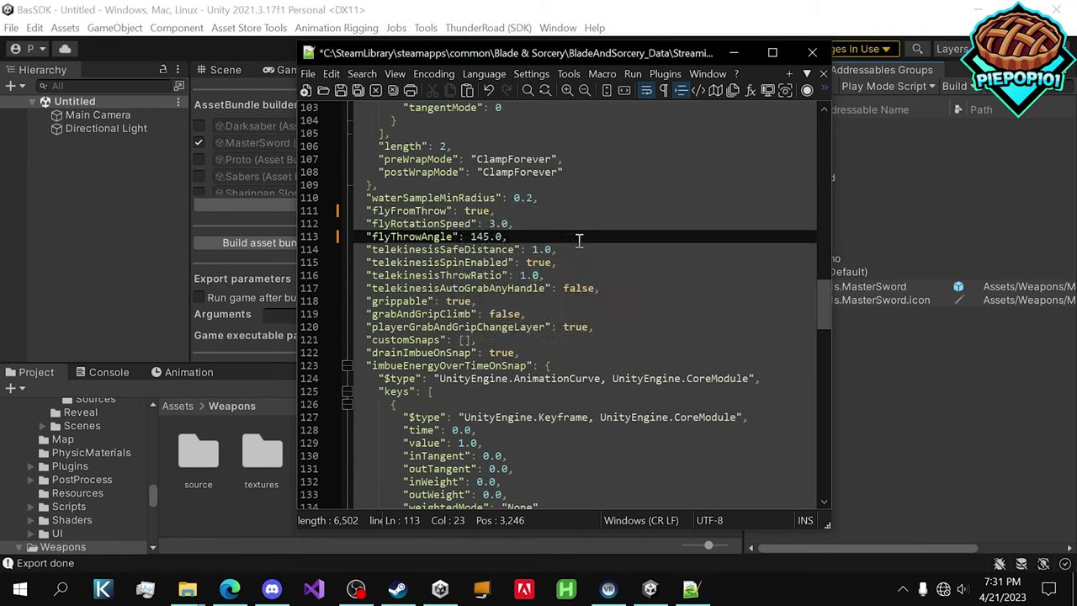
{"action": "key", "text": "ctrl+s"}
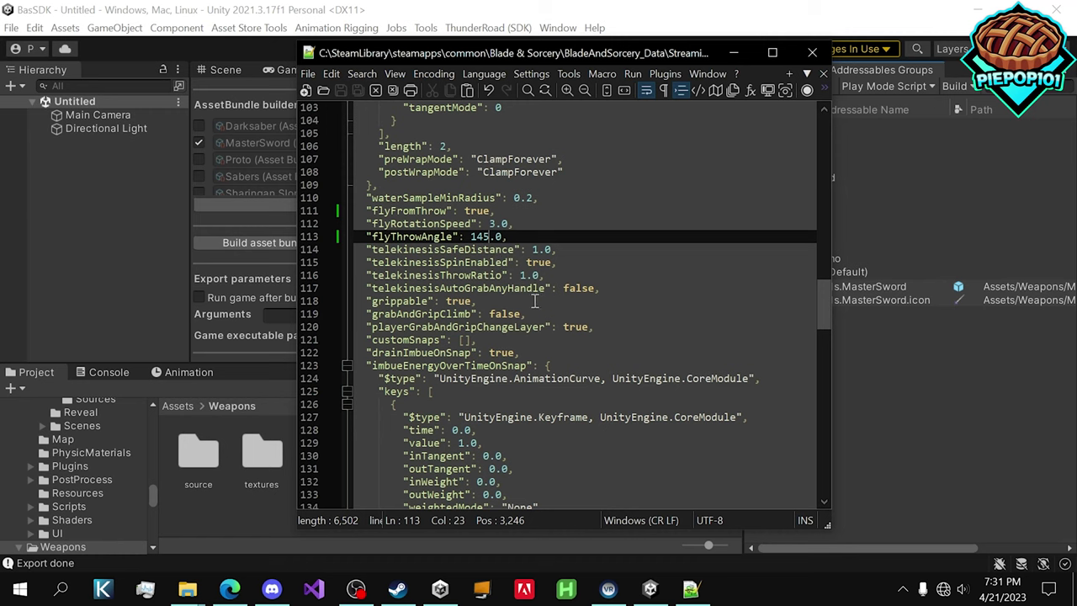
{"action": "scroll", "coordinate": [559, 360], "scroll_direction": "down", "scroll_amount": 20}
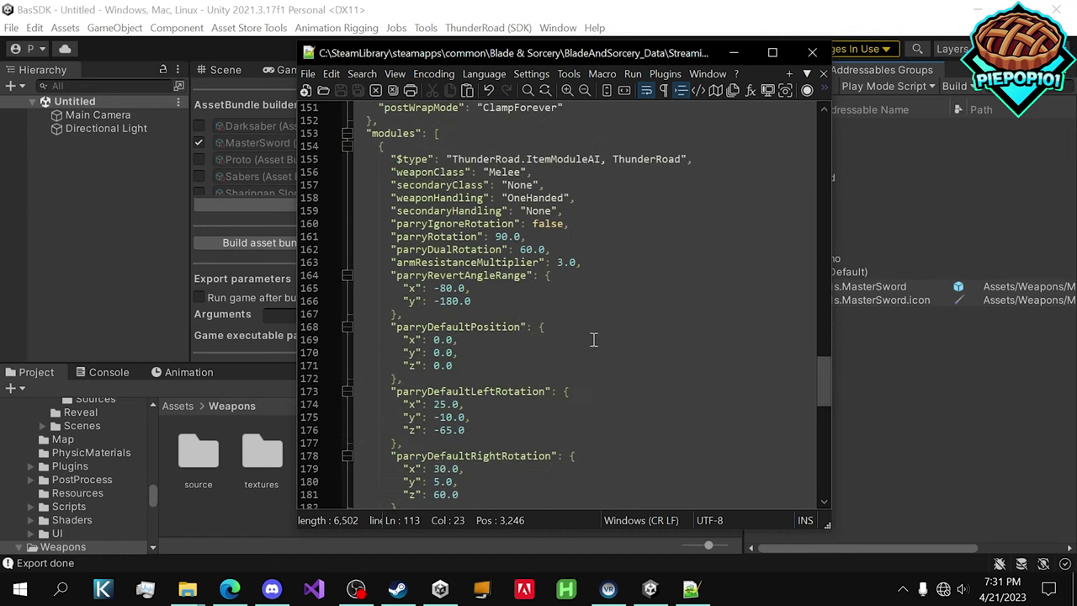
{"action": "scroll", "coordinate": [616, 349], "scroll_direction": "down", "scroll_amount": 7}
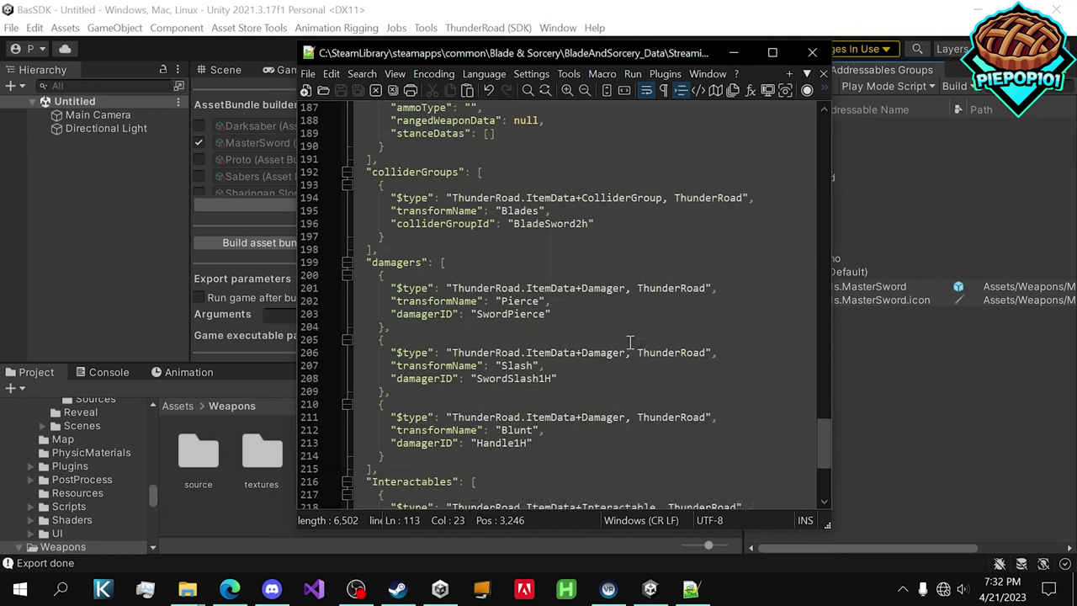
Step: Drag the MasterSword prefab into the Scene, expand its child transforms, and return to Notepad++
{"action": "scroll", "coordinate": [609, 270], "scroll_direction": "up", "scroll_amount": 1}
{"action": "left_click", "coordinate": [224, 71]}
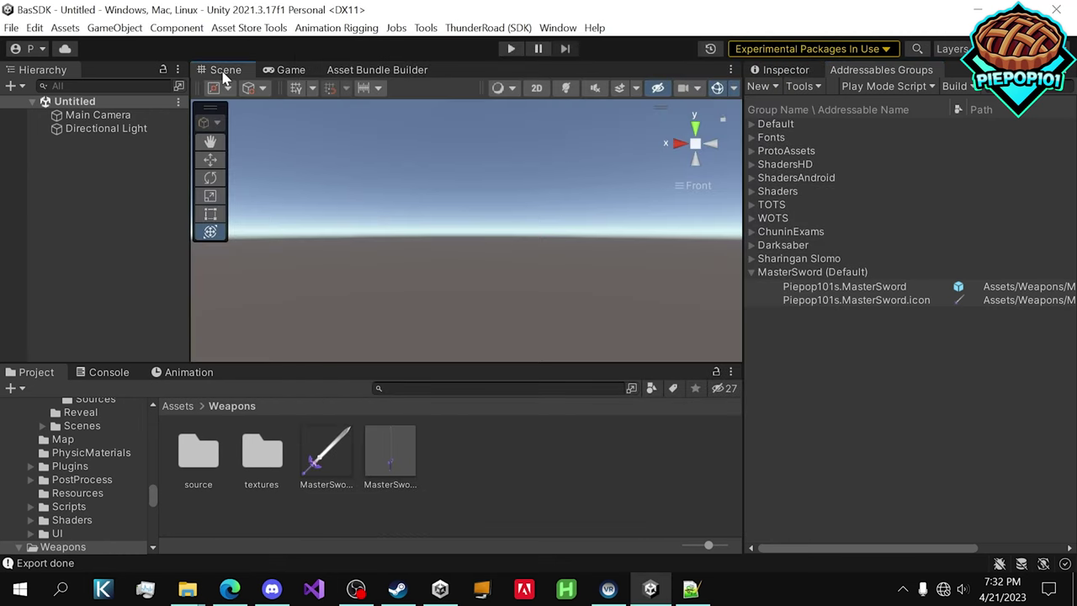
{"action": "left_click_drag", "start_coordinate": [389, 454], "coordinate": [59, 147]}
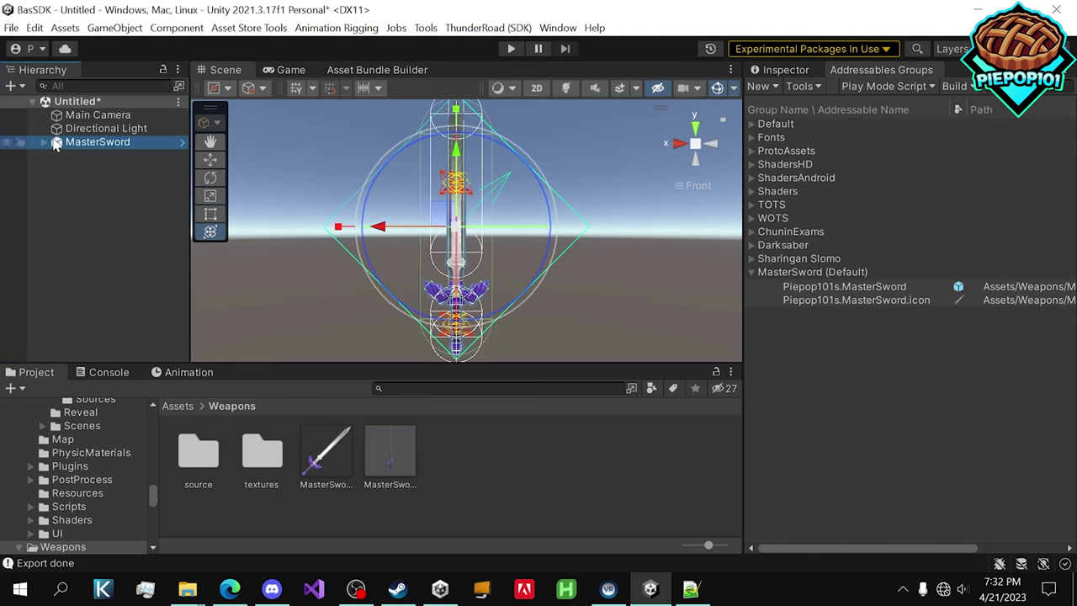
{"action": "left_click", "coordinate": [43, 143]}
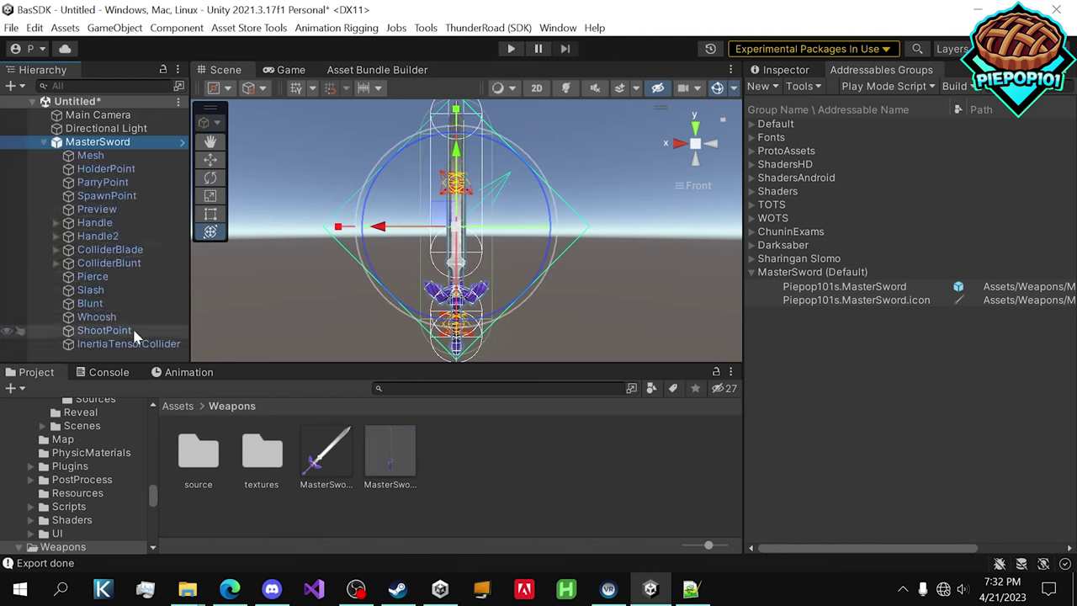
{"action": "left_click", "coordinate": [691, 590]}
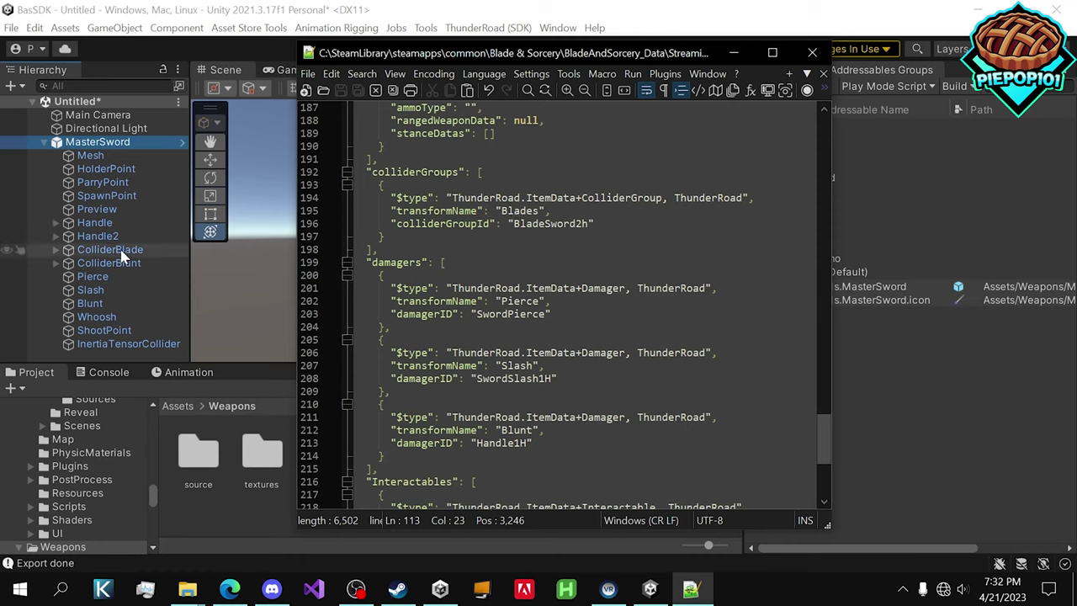
Step: Change the collider group's transformName from Blades to ColliderBlade and colliderGroupId from BladeSword2h to CrystalStaff
{"action": "double_click", "coordinate": [516, 213]}
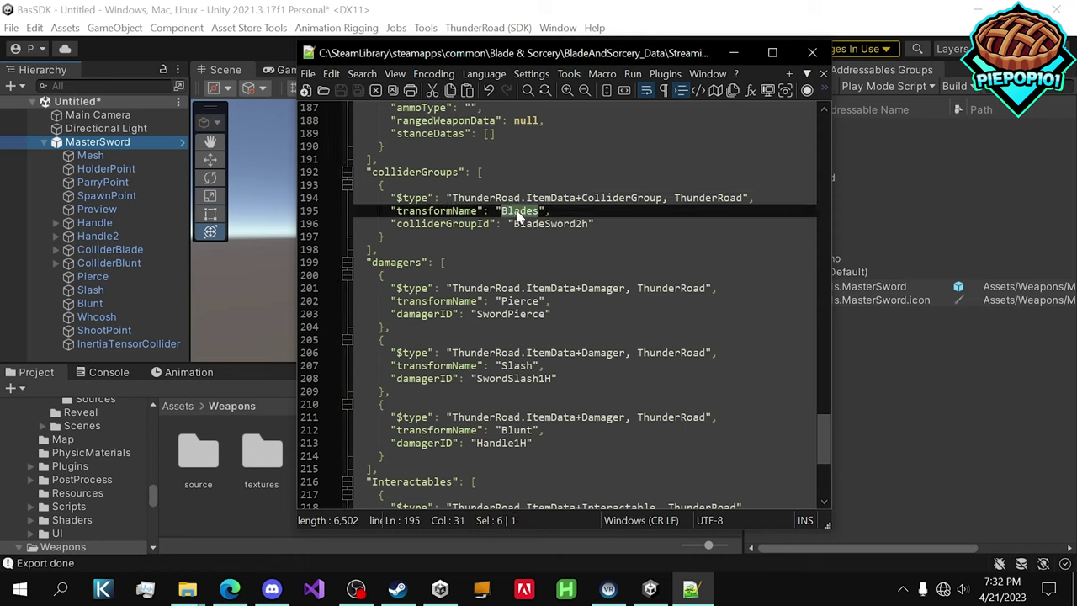
{"action": "type", "text": "ColliderBla"}
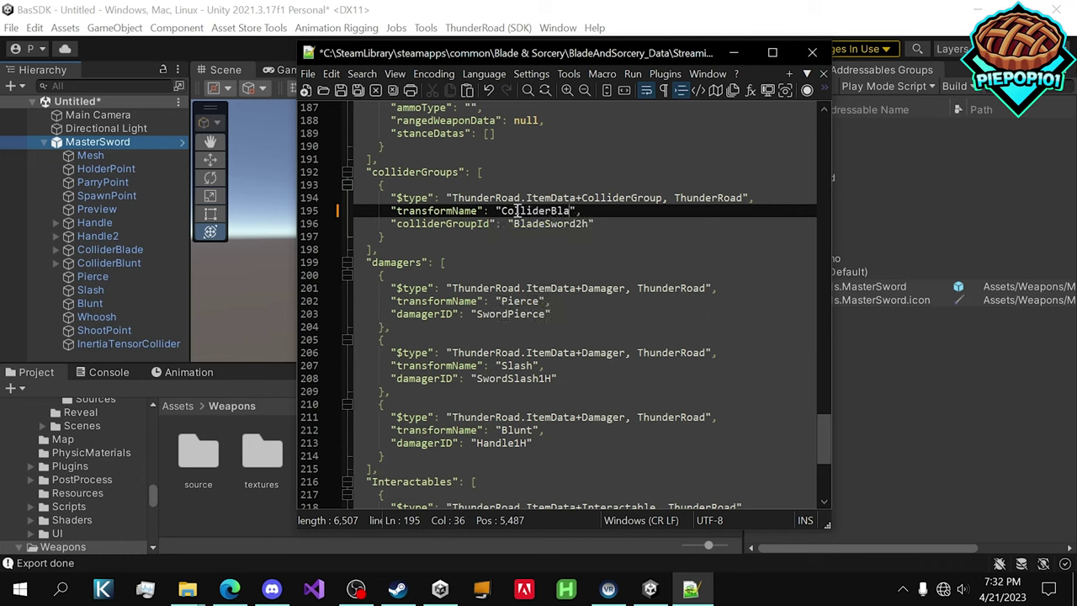
{"action": "type", "text": "de"}
{"action": "left_click_drag", "start_coordinate": [490, 173], "coordinate": [369, 250]}
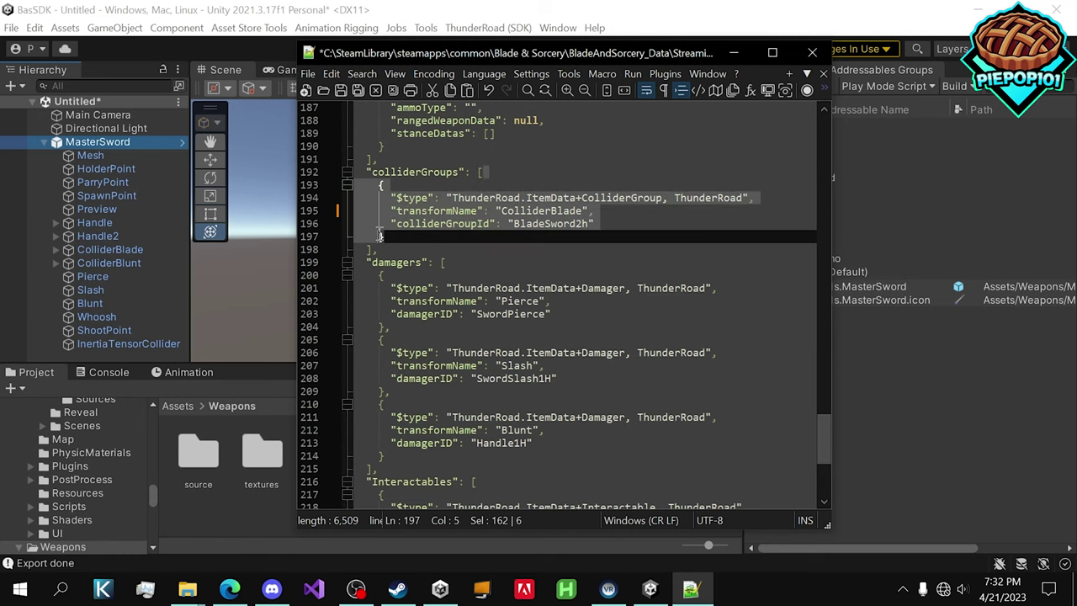
{"action": "key", "text": "Delete"}
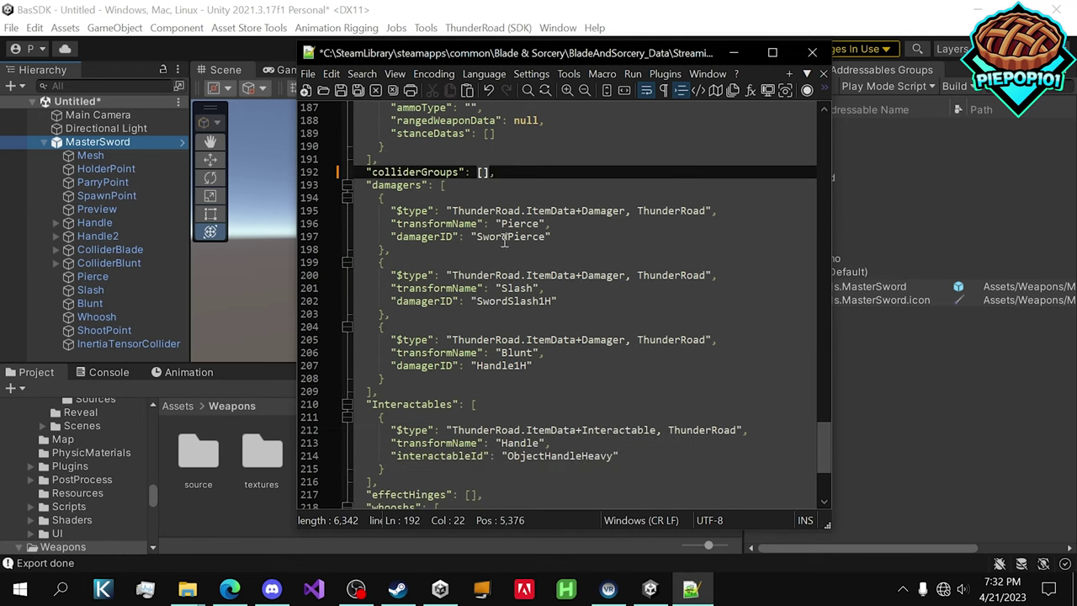
{"action": "key", "text": "ctrl+z"}
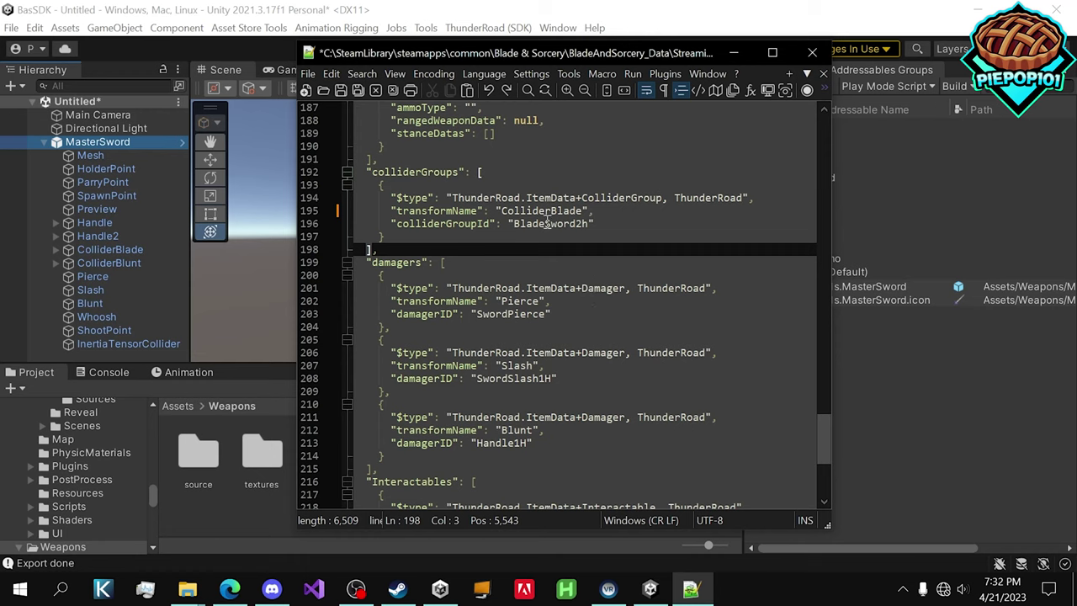
{"action": "double_click", "coordinate": [548, 223]}
{"action": "type", "text": "Crystal"}
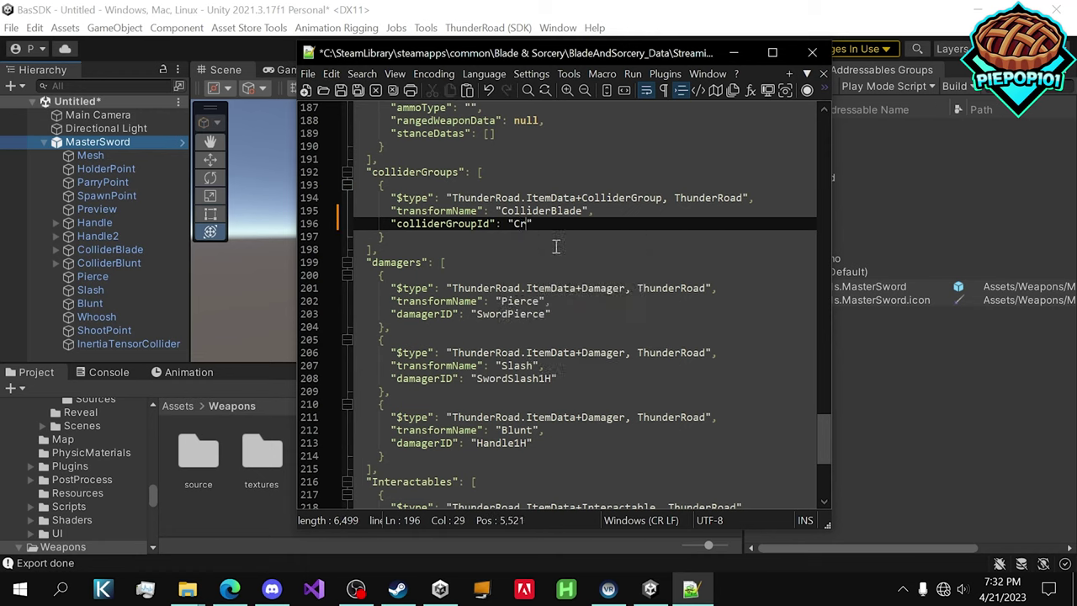
{"action": "type", "text": "Staff"}
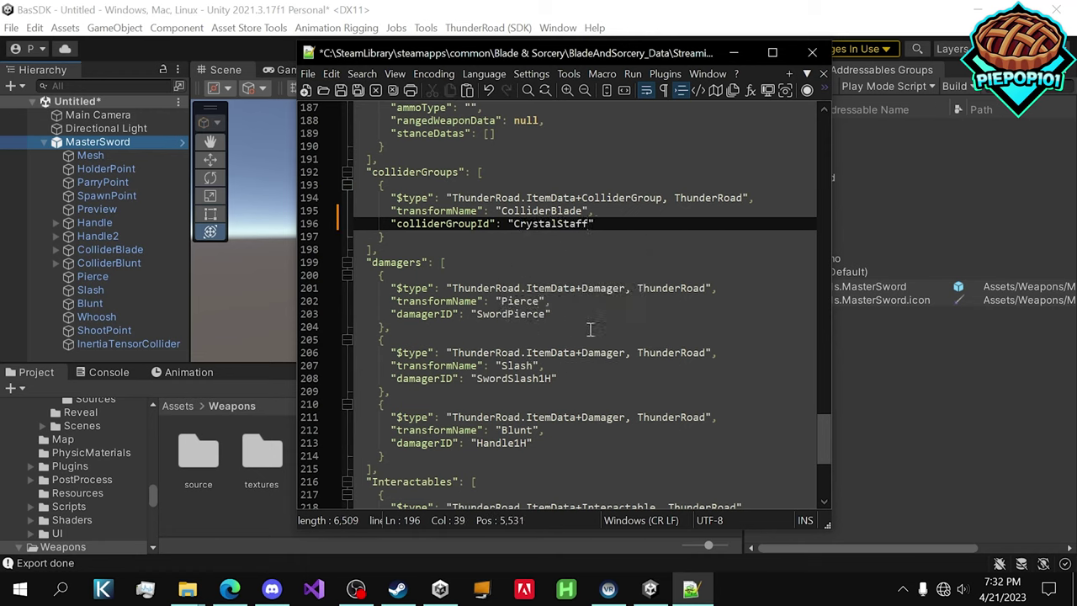
{"action": "left_click", "coordinate": [520, 302]}
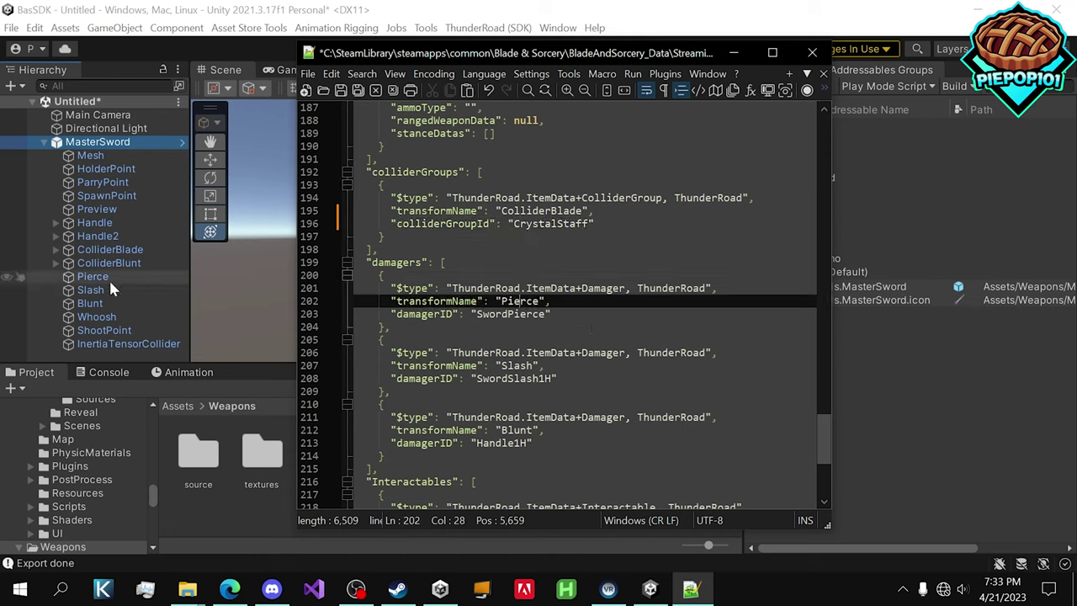
Step: Change the Slash damager to SwordSlash2H and the Blunt damager from Handle1H to Mace2H
{"action": "left_click", "coordinate": [517, 365]}
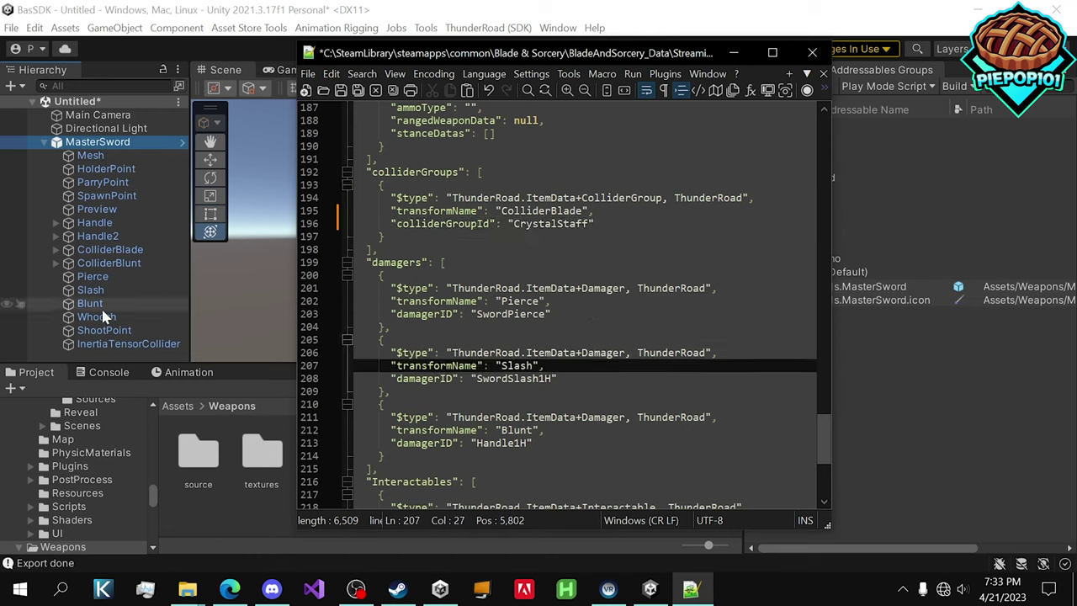
{"action": "left_click", "coordinate": [520, 431]}
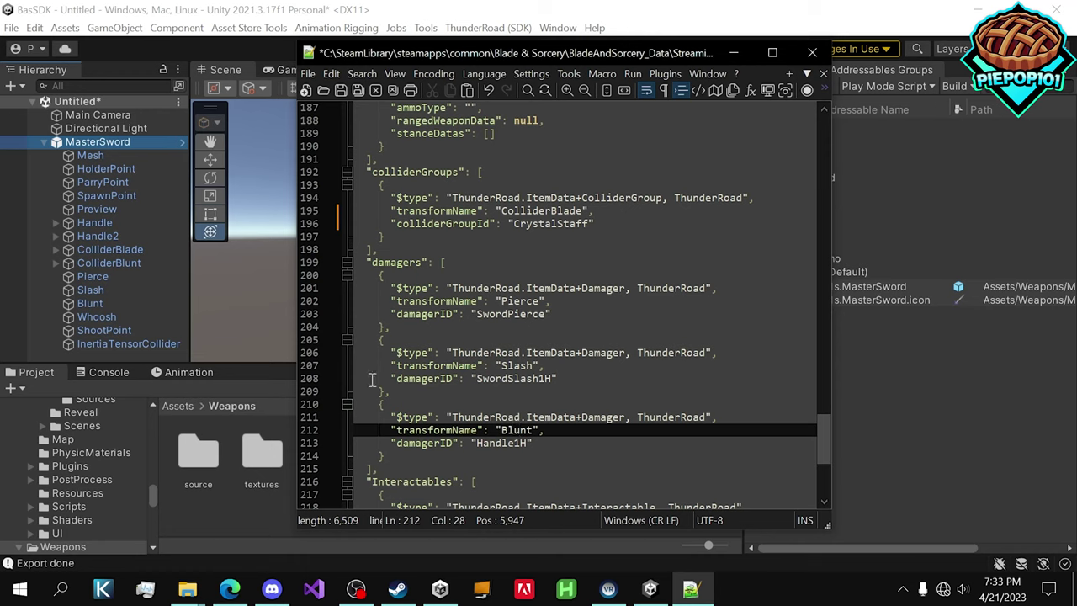
{"action": "left_click_drag", "start_coordinate": [556, 379], "coordinate": [549, 379]}
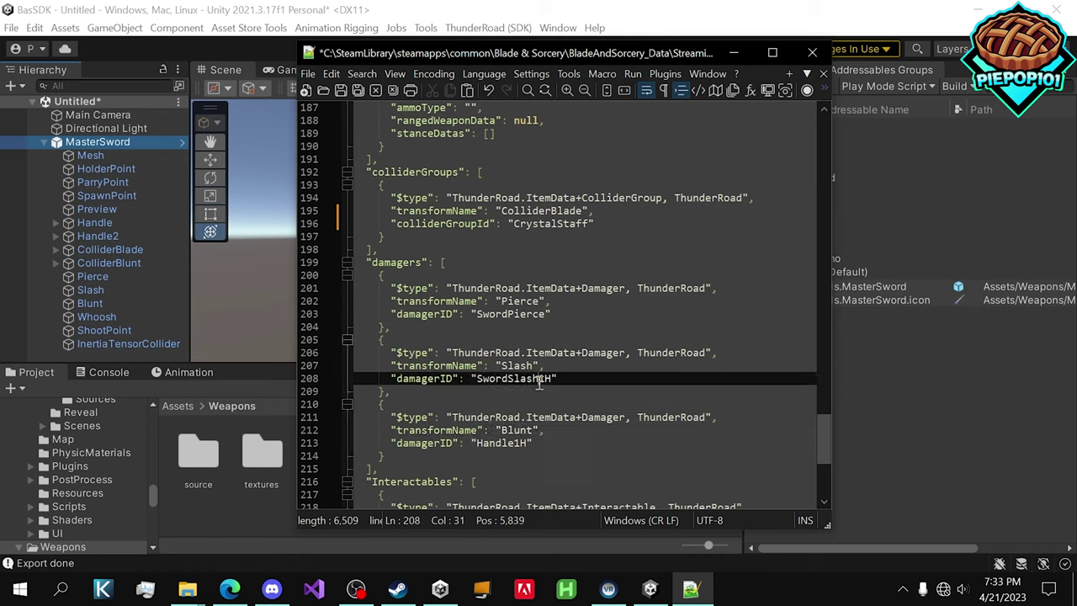
{"action": "type", "text": "2"}
{"action": "scroll", "coordinate": [579, 382], "scroll_direction": "down", "scroll_amount": 2}
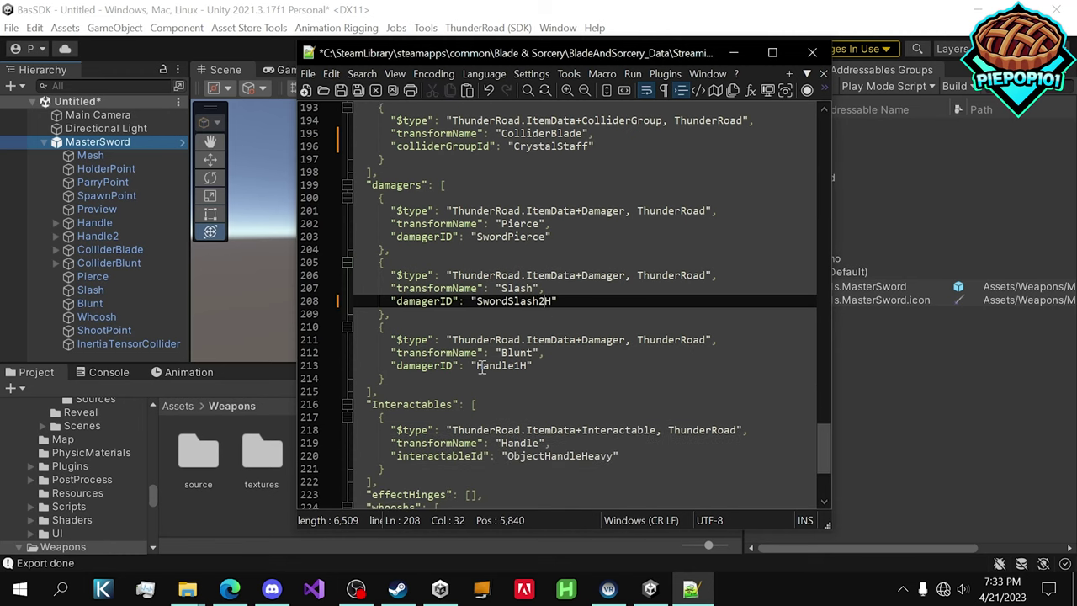
{"action": "left_click_drag", "start_coordinate": [476, 368], "coordinate": [521, 368]}
{"action": "type", "text": "2"}
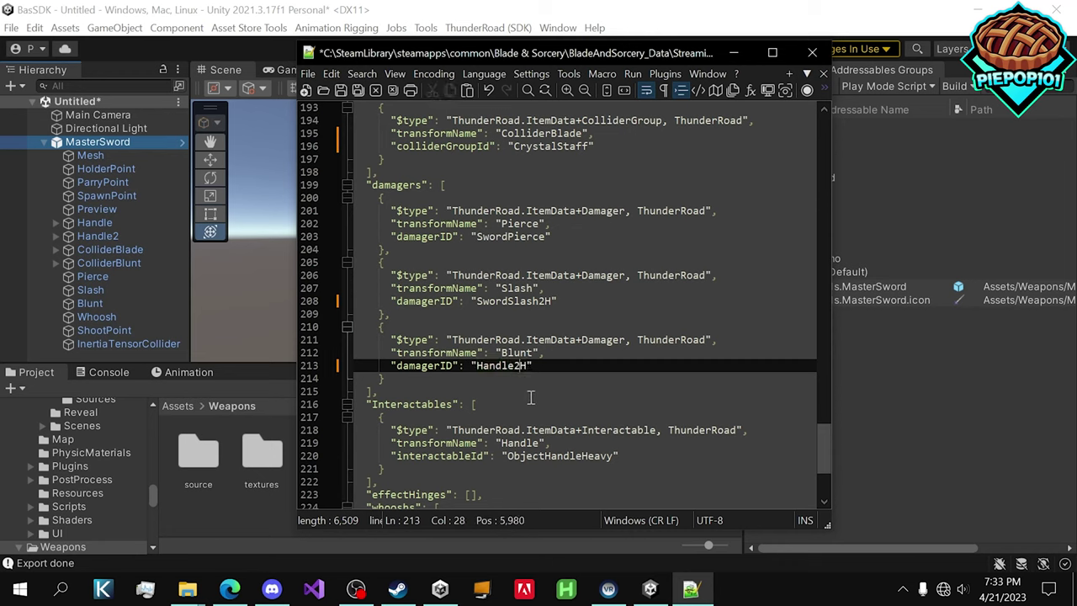
{"action": "key", "text": "ctrl+z"}
{"action": "double_click", "coordinate": [512, 368]}
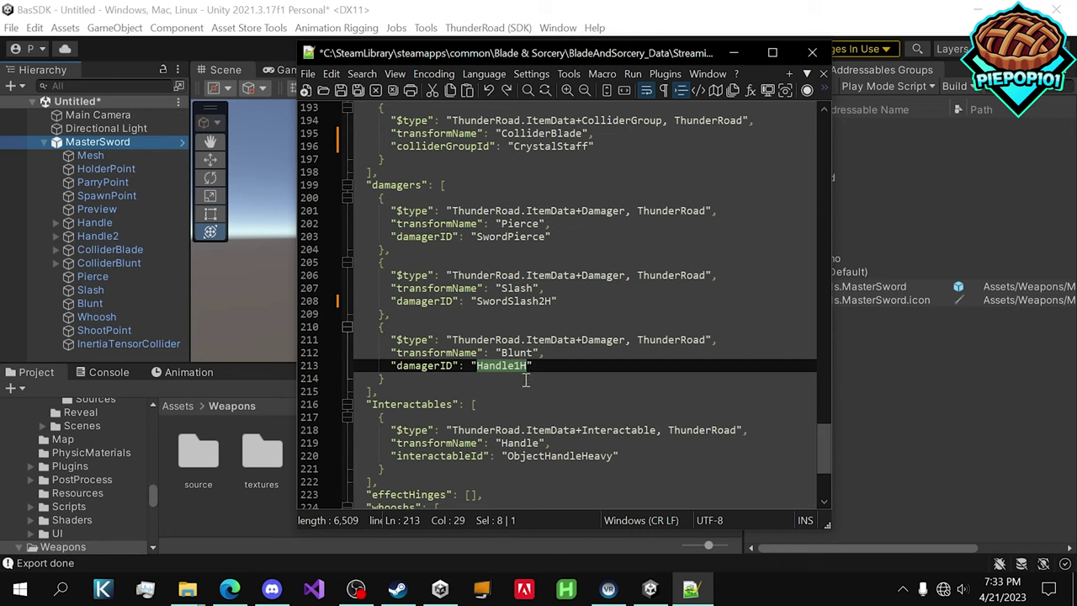
{"action": "type", "text": "Mace2H"}
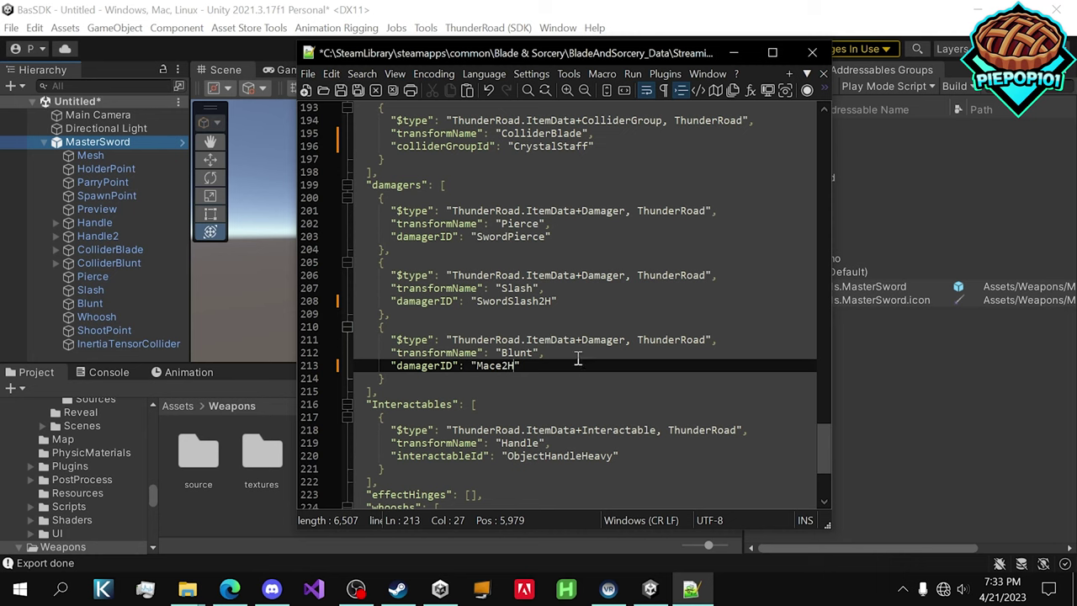
Step: Change the handle's interactableId from ObjectHandleHeavy to ObjectHandleLight
{"action": "scroll", "coordinate": [572, 326], "scroll_direction": "down", "scroll_amount": 2}
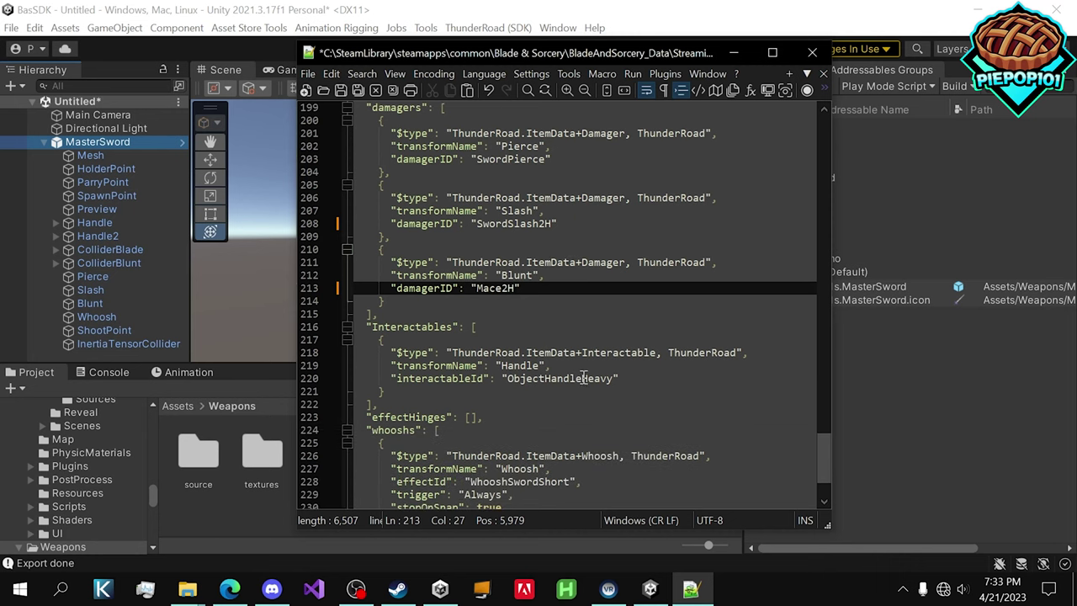
{"action": "left_click_drag", "start_coordinate": [590, 378], "coordinate": [613, 381]}
{"action": "type", "text": "Light"}
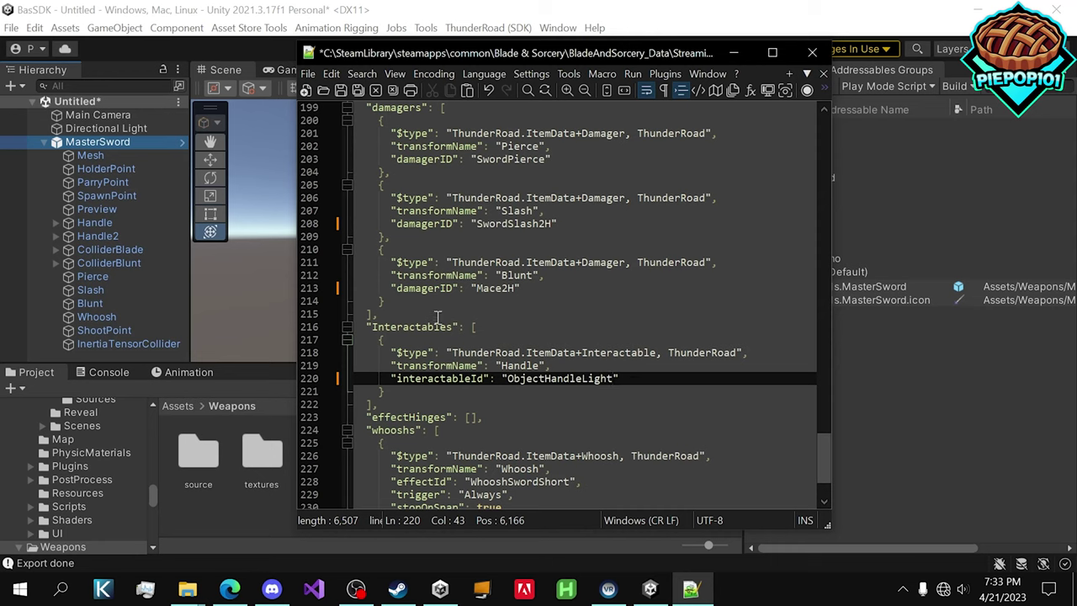
Step: Duplicate the Handle interactable block and add a comma separating the two entries
{"action": "left_click_drag", "start_coordinate": [492, 329], "coordinate": [475, 392]}
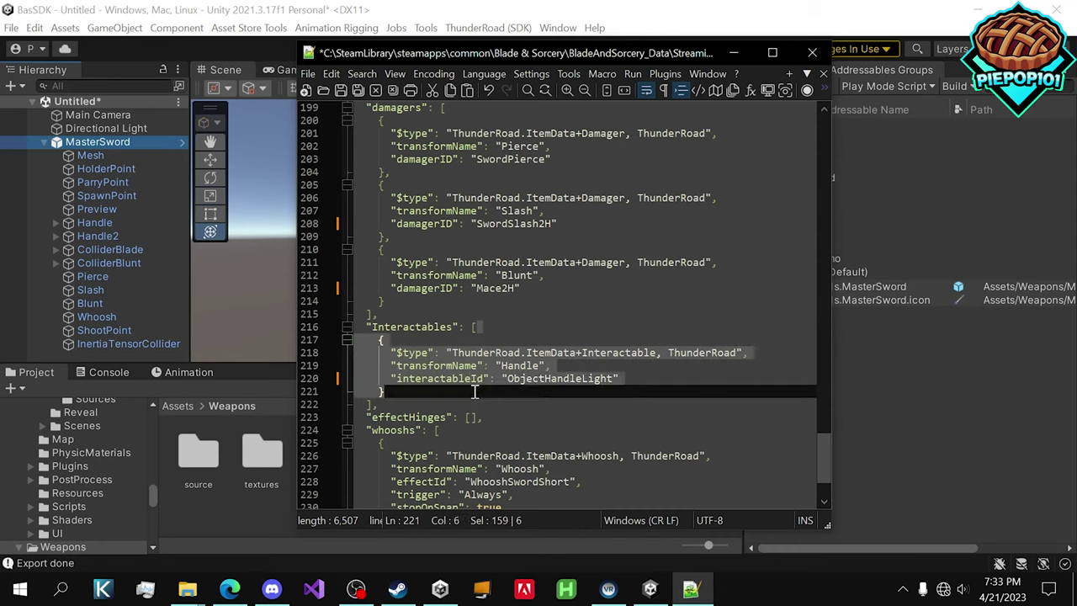
{"action": "key", "text": "ctrl+c"}
{"action": "key", "text": "End"}
{"action": "key", "text": "ctrl+v"}
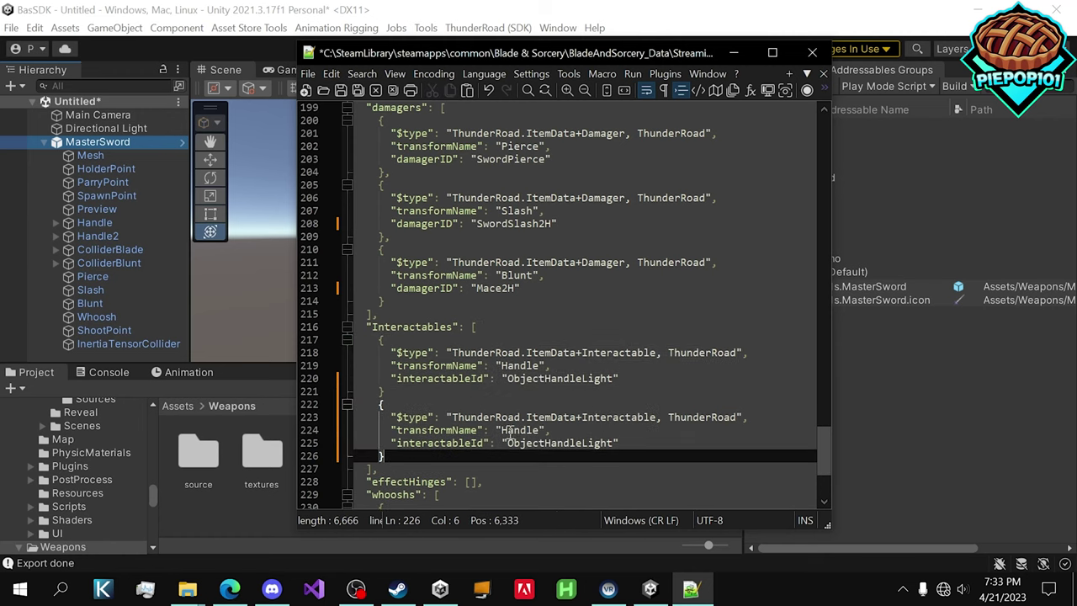
{"action": "left_click", "coordinate": [500, 403]}
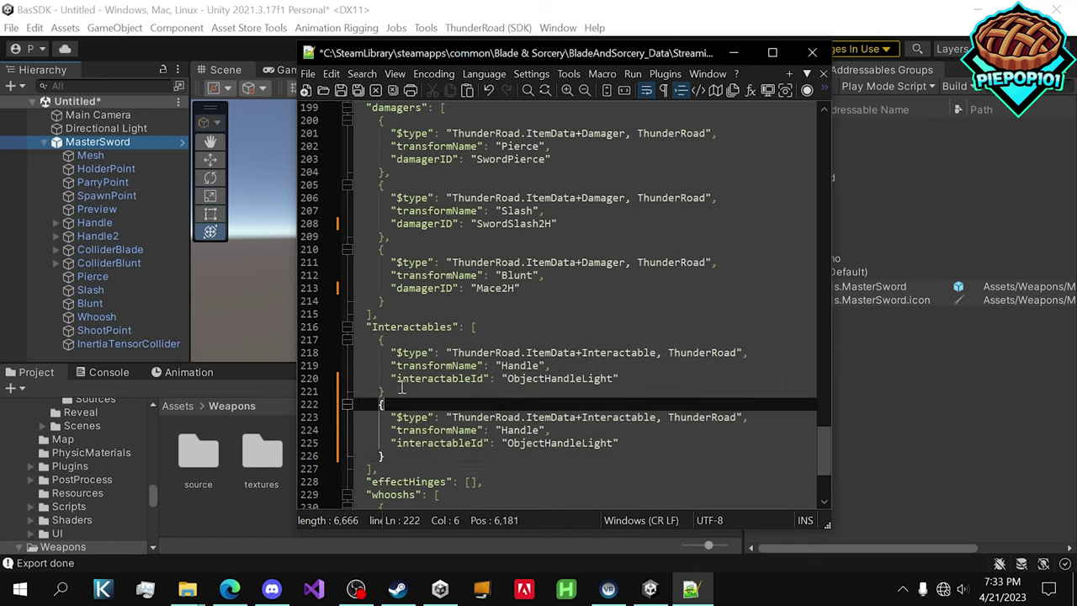
{"action": "left_click", "coordinate": [394, 392]}
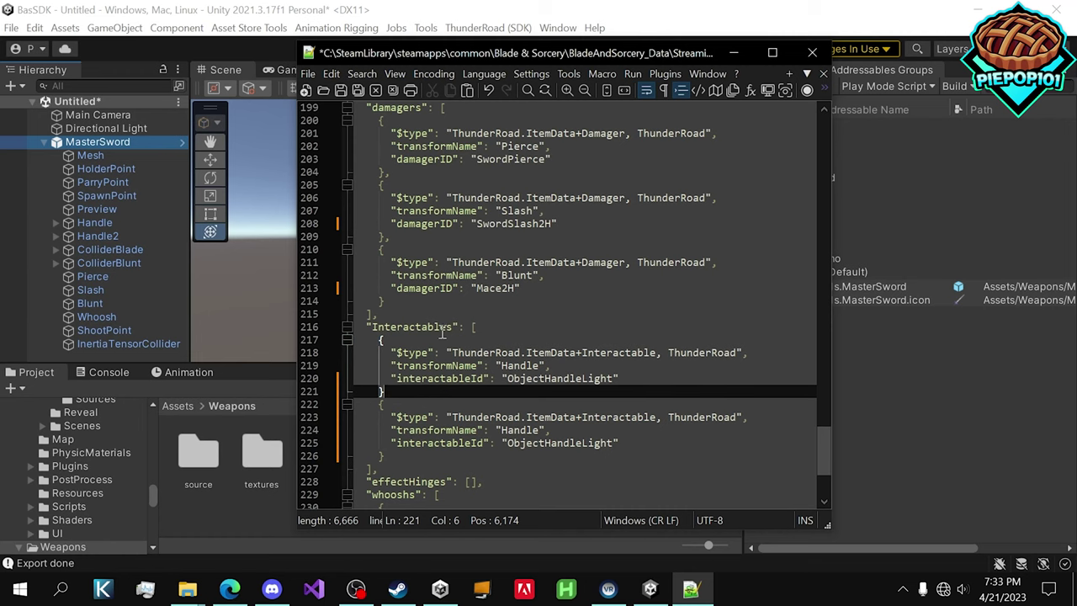
{"action": "scroll", "coordinate": [397, 167], "scroll_direction": "up", "scroll_amount": 1}
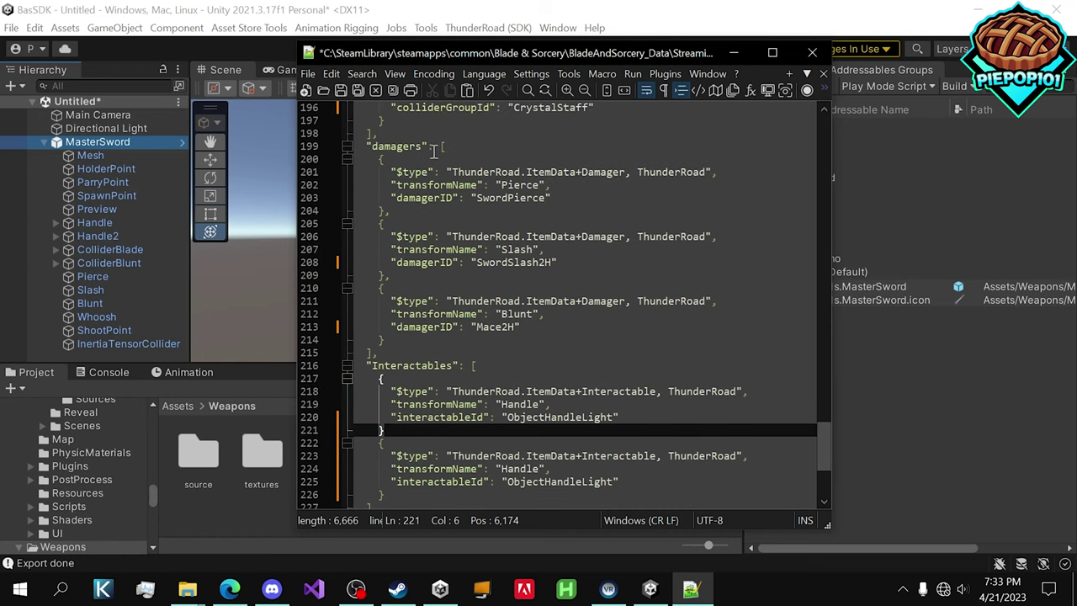
{"action": "left_click", "coordinate": [405, 210]}
{"action": "left_click", "coordinate": [404, 277]}
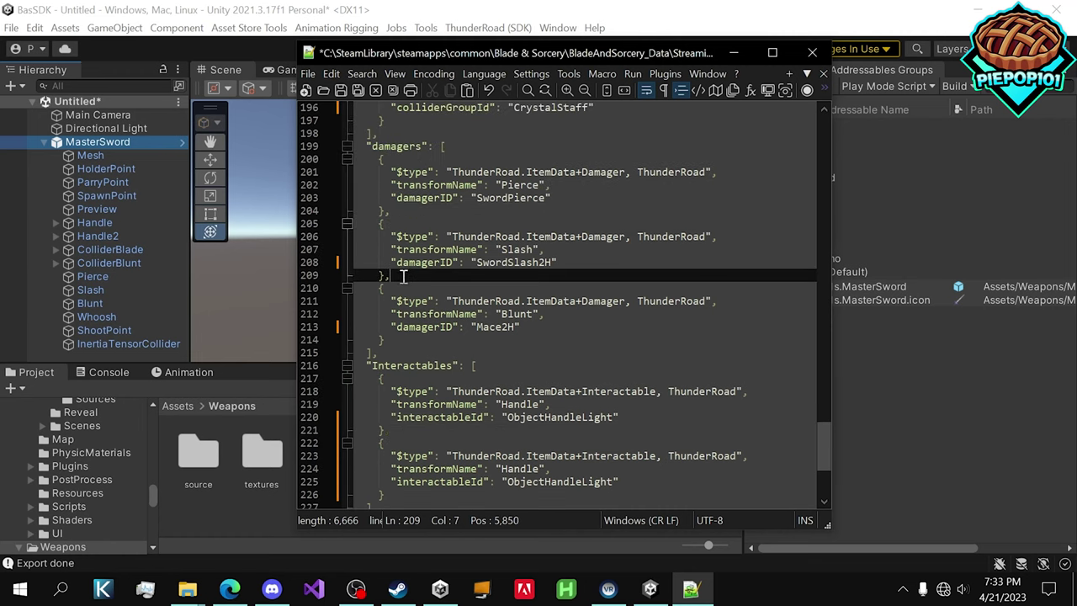
{"action": "left_click", "coordinate": [426, 430]}
{"action": "type", "text": ","}
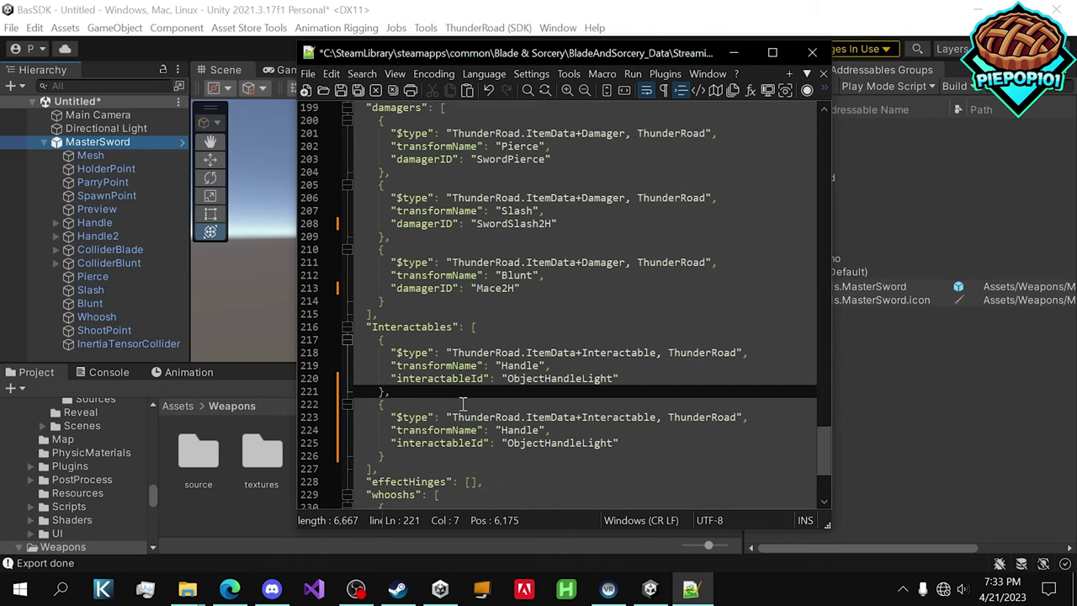
{"action": "scroll", "coordinate": [461, 404], "scroll_direction": "down", "scroll_amount": 5}
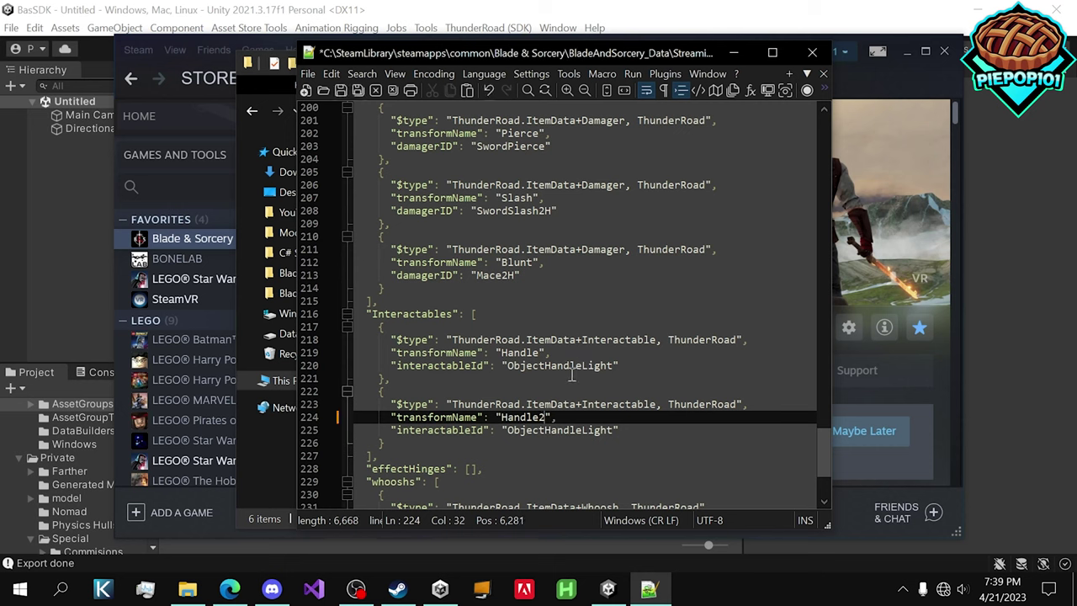
Step: Save Item_Weapon_MasterSword.json and close Notepad++
{"action": "key", "text": "ctrl+s"}
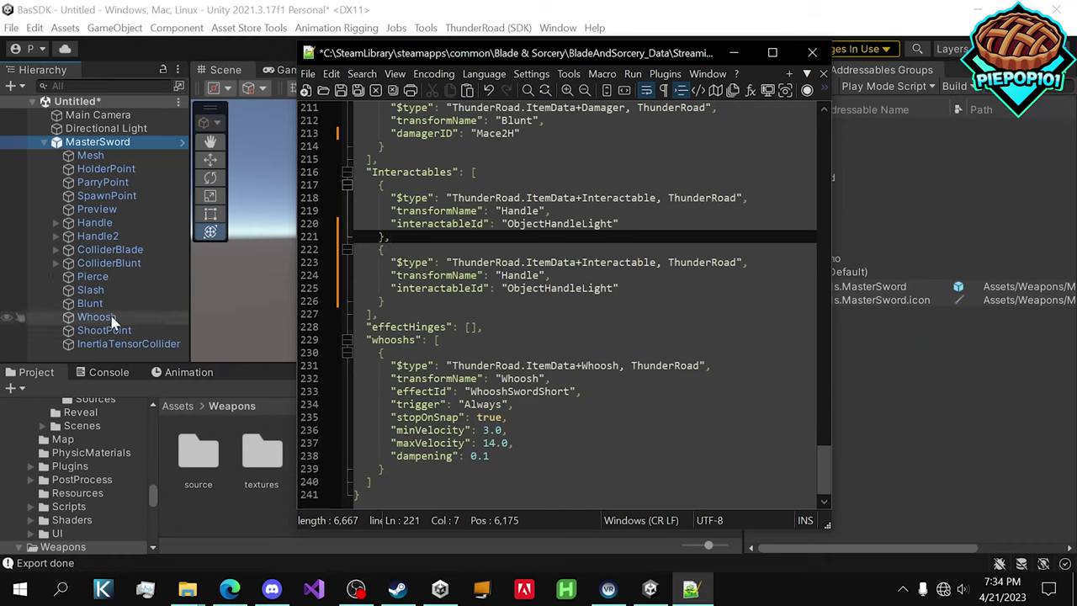
{"action": "double_click", "coordinate": [522, 379]}
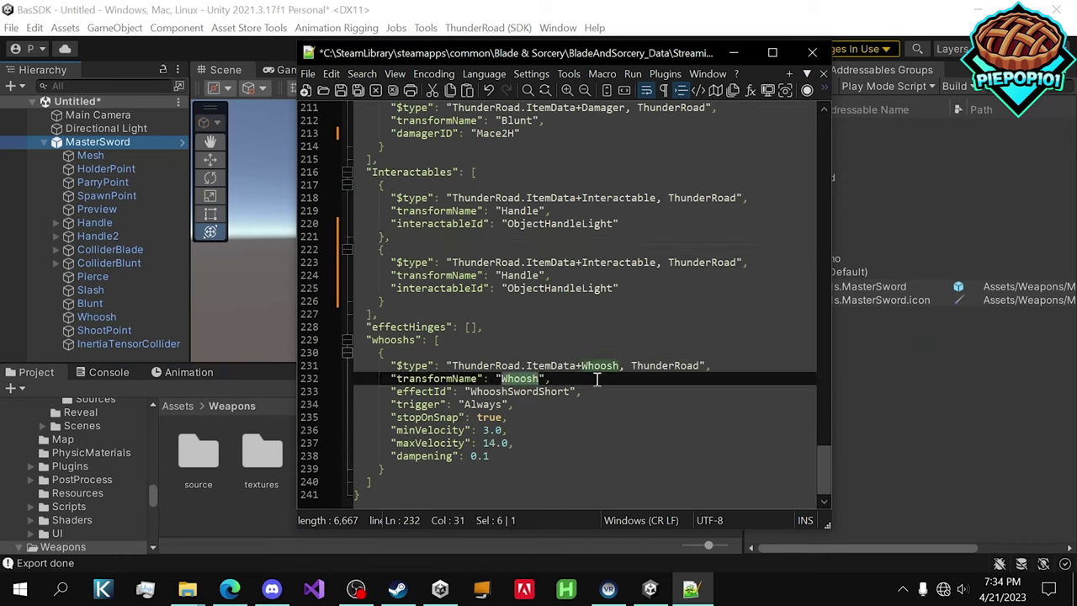
{"action": "left_click", "coordinate": [596, 379]}
{"action": "key", "text": "ctrl+s"}
{"action": "key", "text": "ctrl+w"}
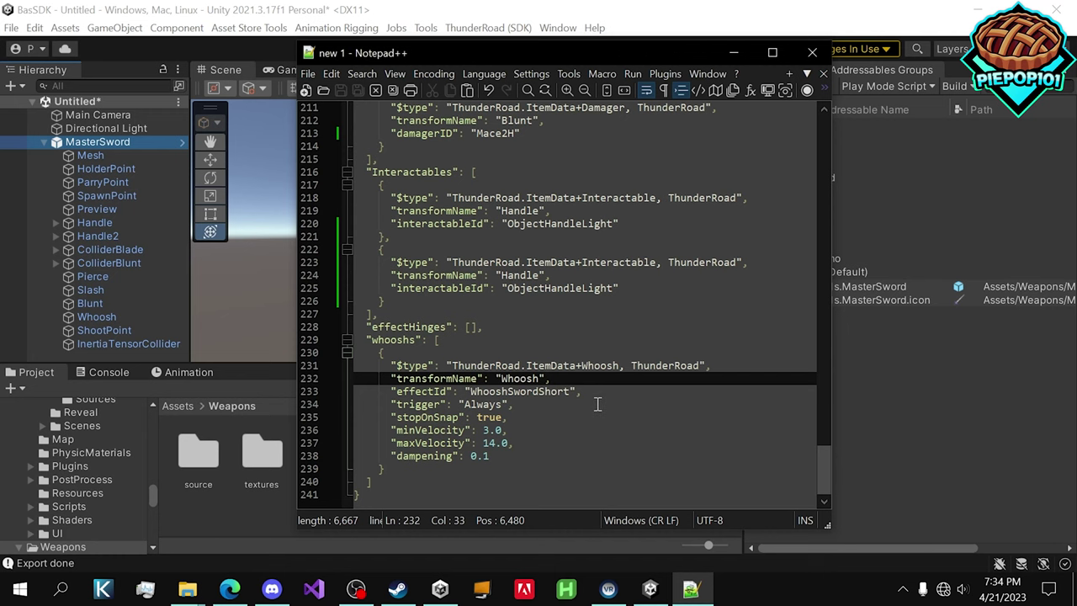
{"action": "key", "text": "alt+F4"}
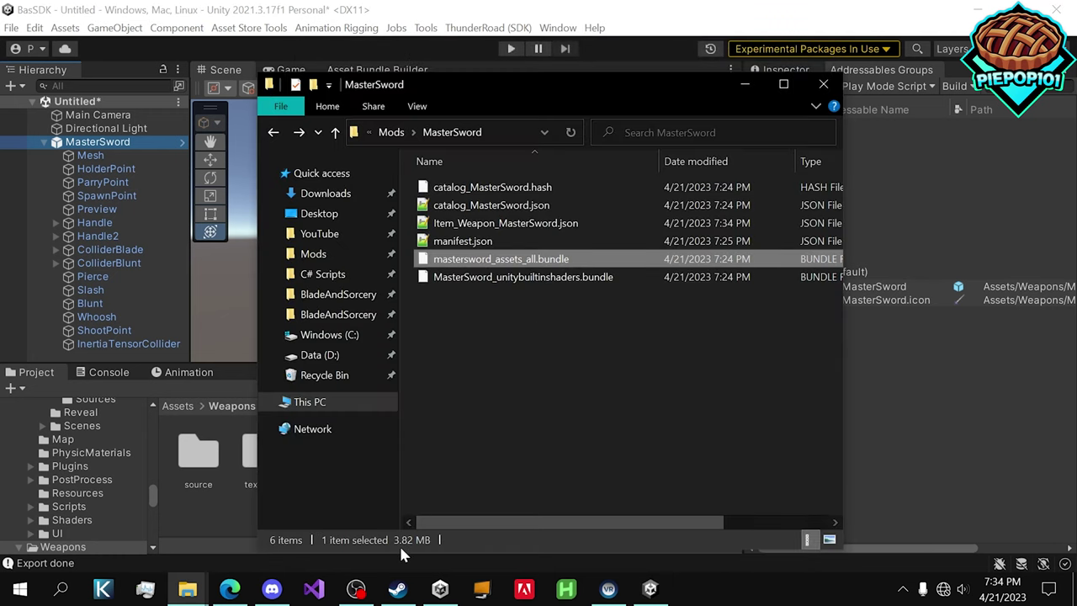
Step: Check the MasterSword folder's properties in Mods (3.91 MB, 6 files) and show the group's Inspector settings
{"action": "left_click", "coordinate": [393, 132]}
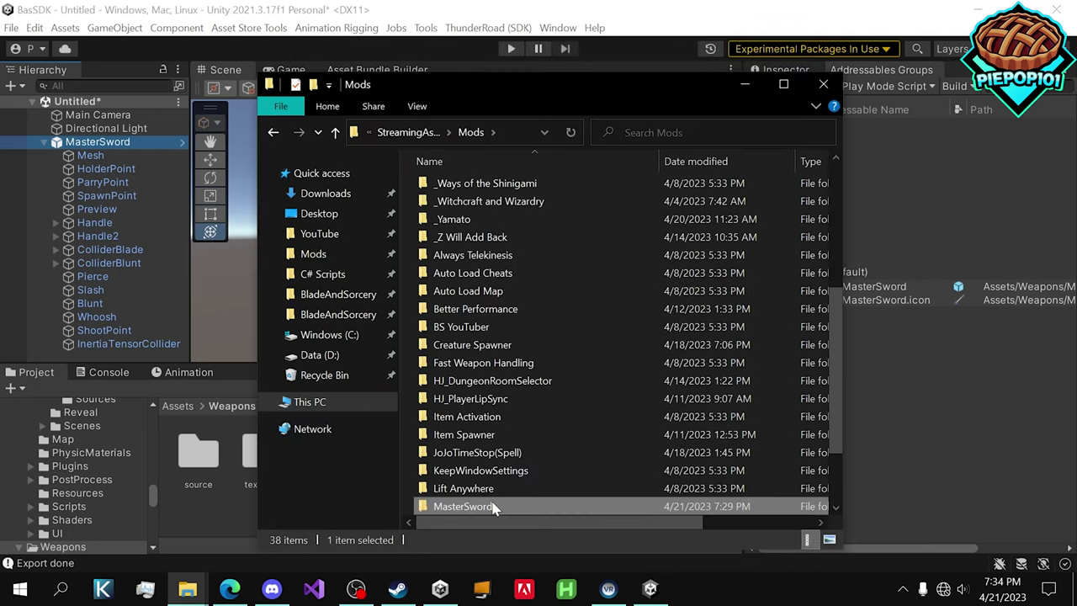
{"action": "right_click", "coordinate": [492, 506]}
{"action": "left_click", "coordinate": [530, 504]}
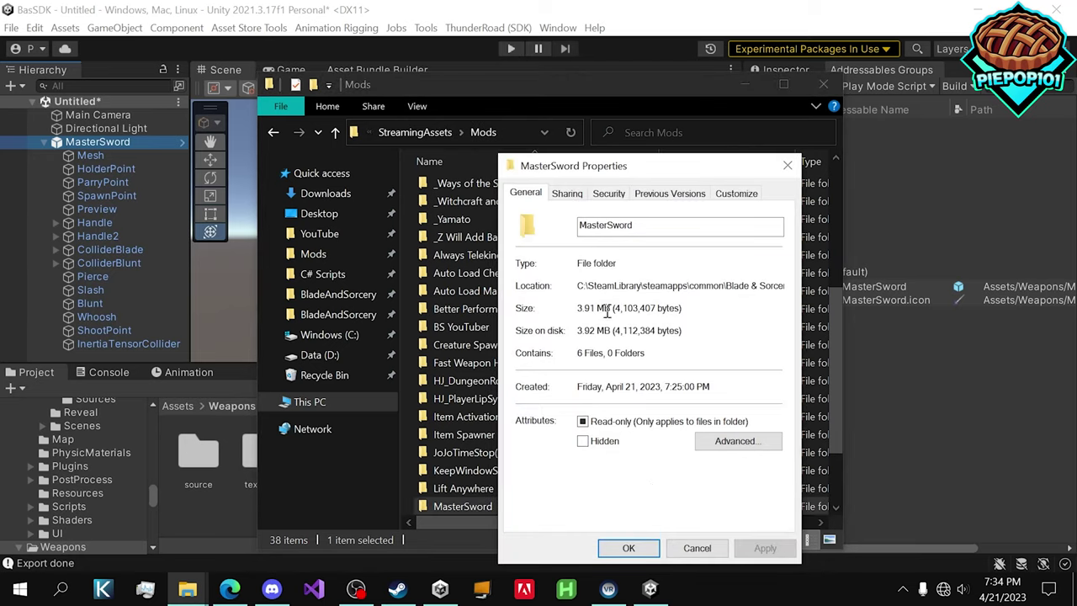
{"action": "left_click", "coordinate": [787, 165]}
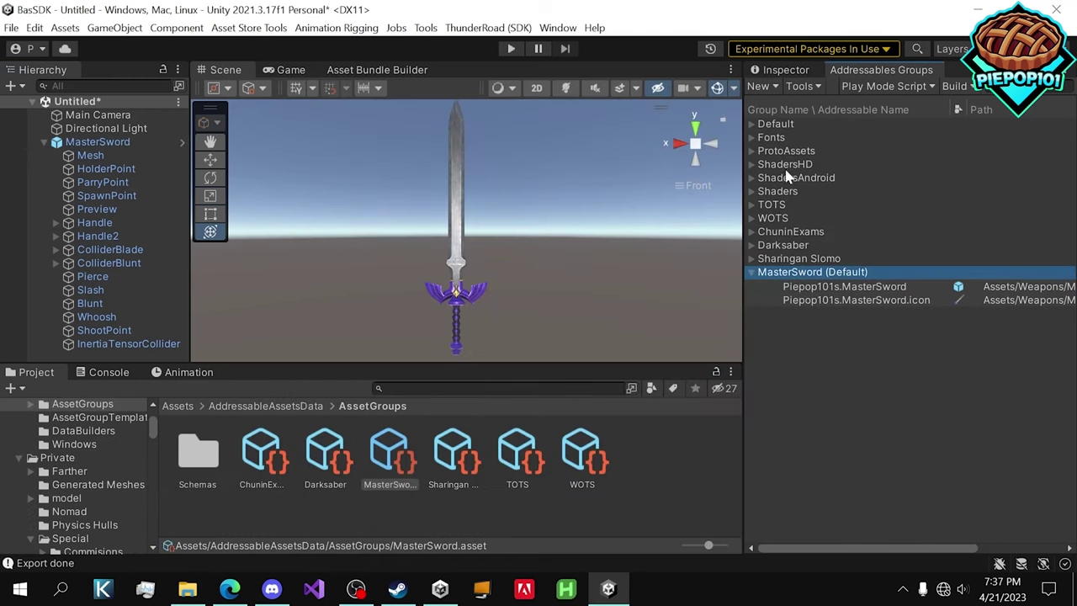
{"action": "left_click", "coordinate": [786, 71]}
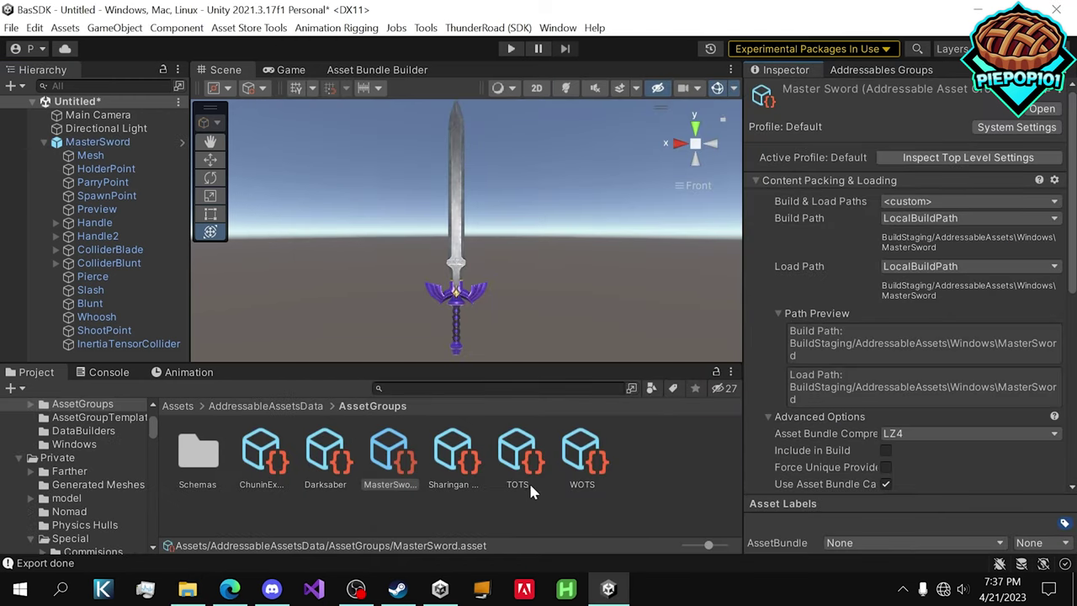
Step: Select the MasterSword asset group and choose LocalLoadPath, resolving to {ThunderRoad.FileManager.aaModPath}/MasterSword
{"action": "left_click", "coordinate": [878, 71]}
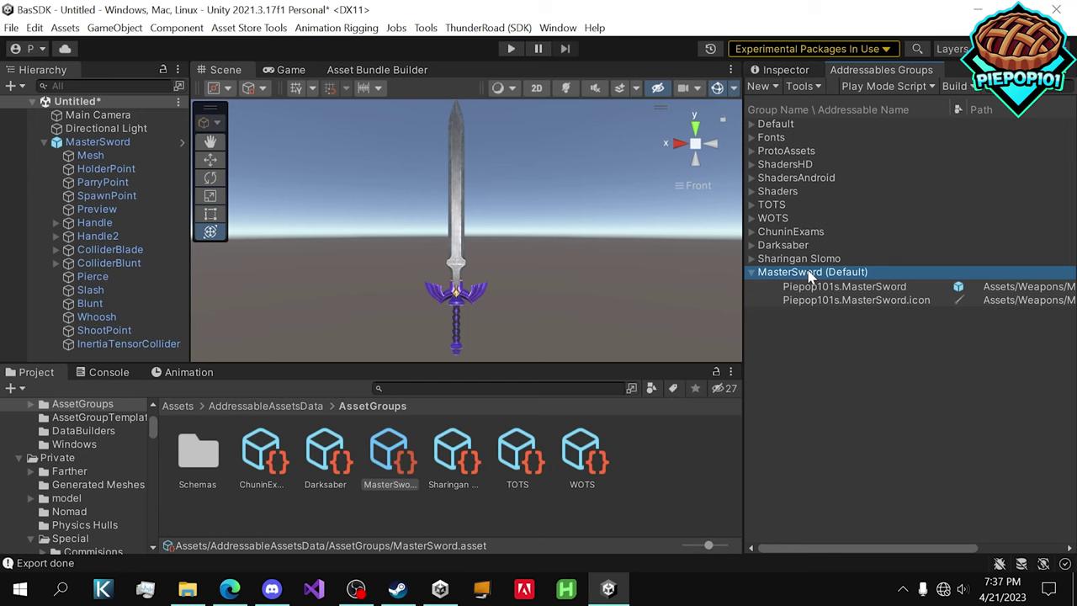
{"action": "left_click", "coordinate": [787, 70]}
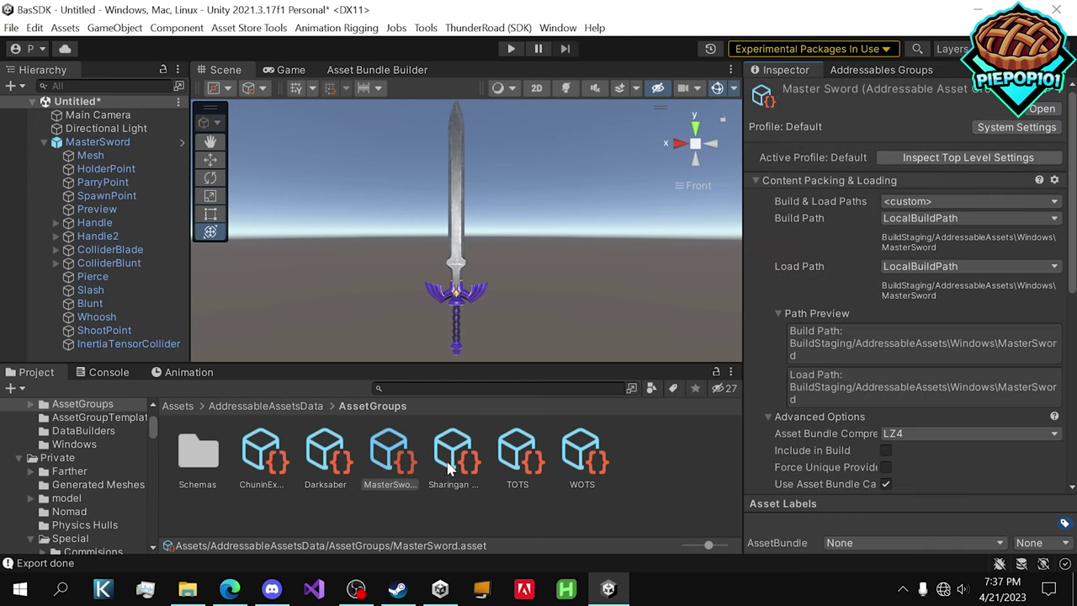
{"action": "left_click", "coordinate": [385, 458]}
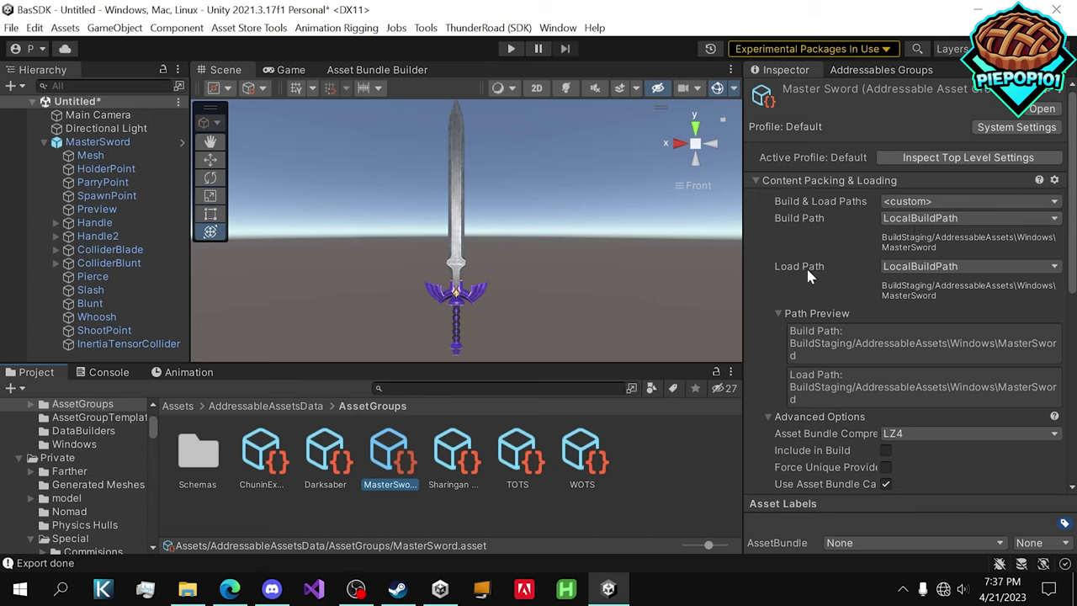
{"action": "left_click", "coordinate": [917, 267]}
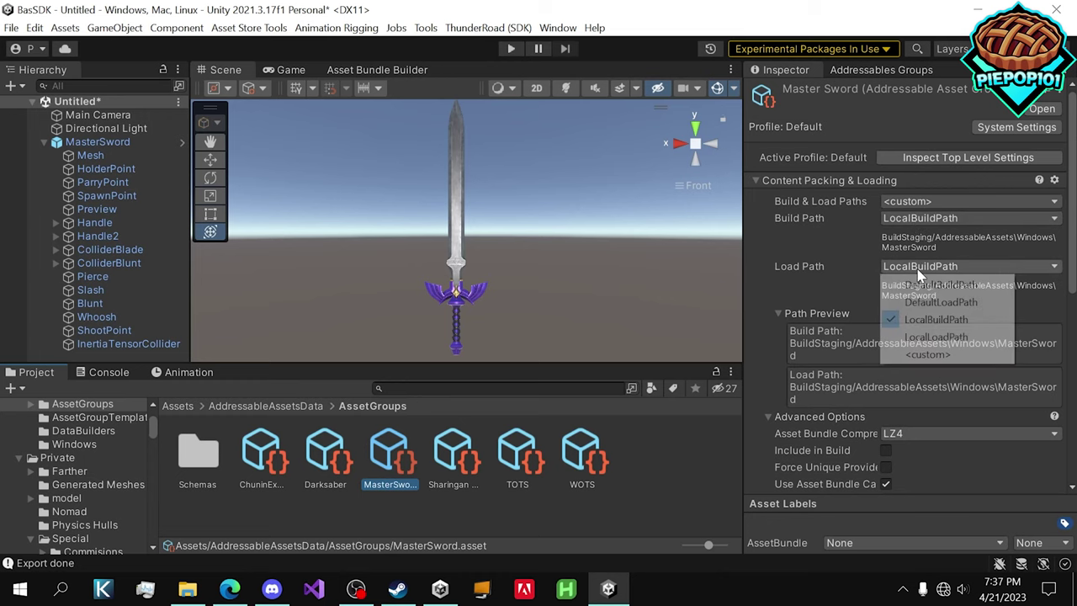
{"action": "left_click", "coordinate": [939, 337]}
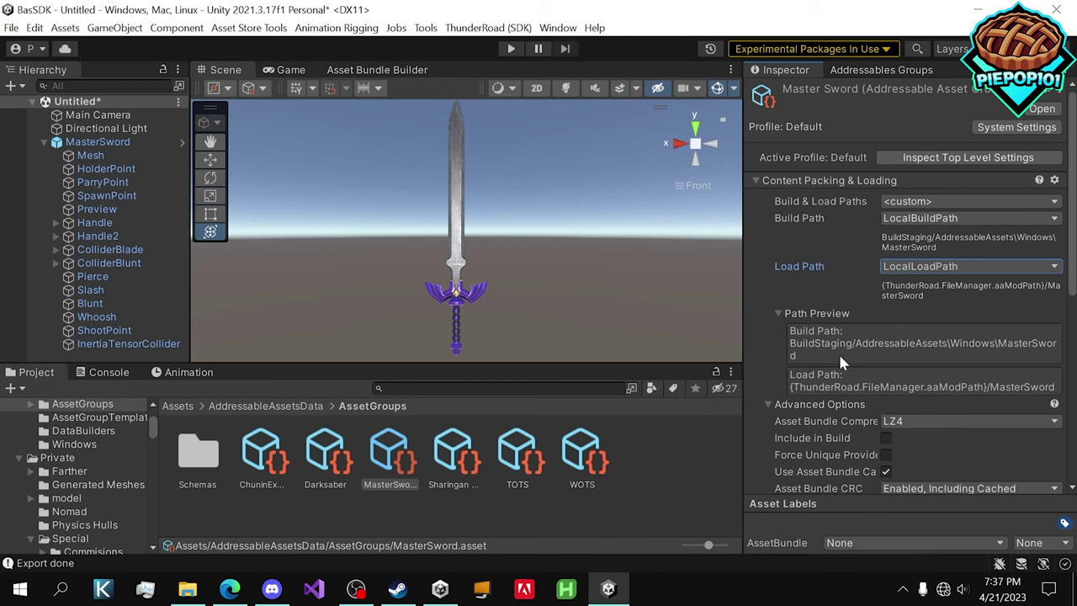